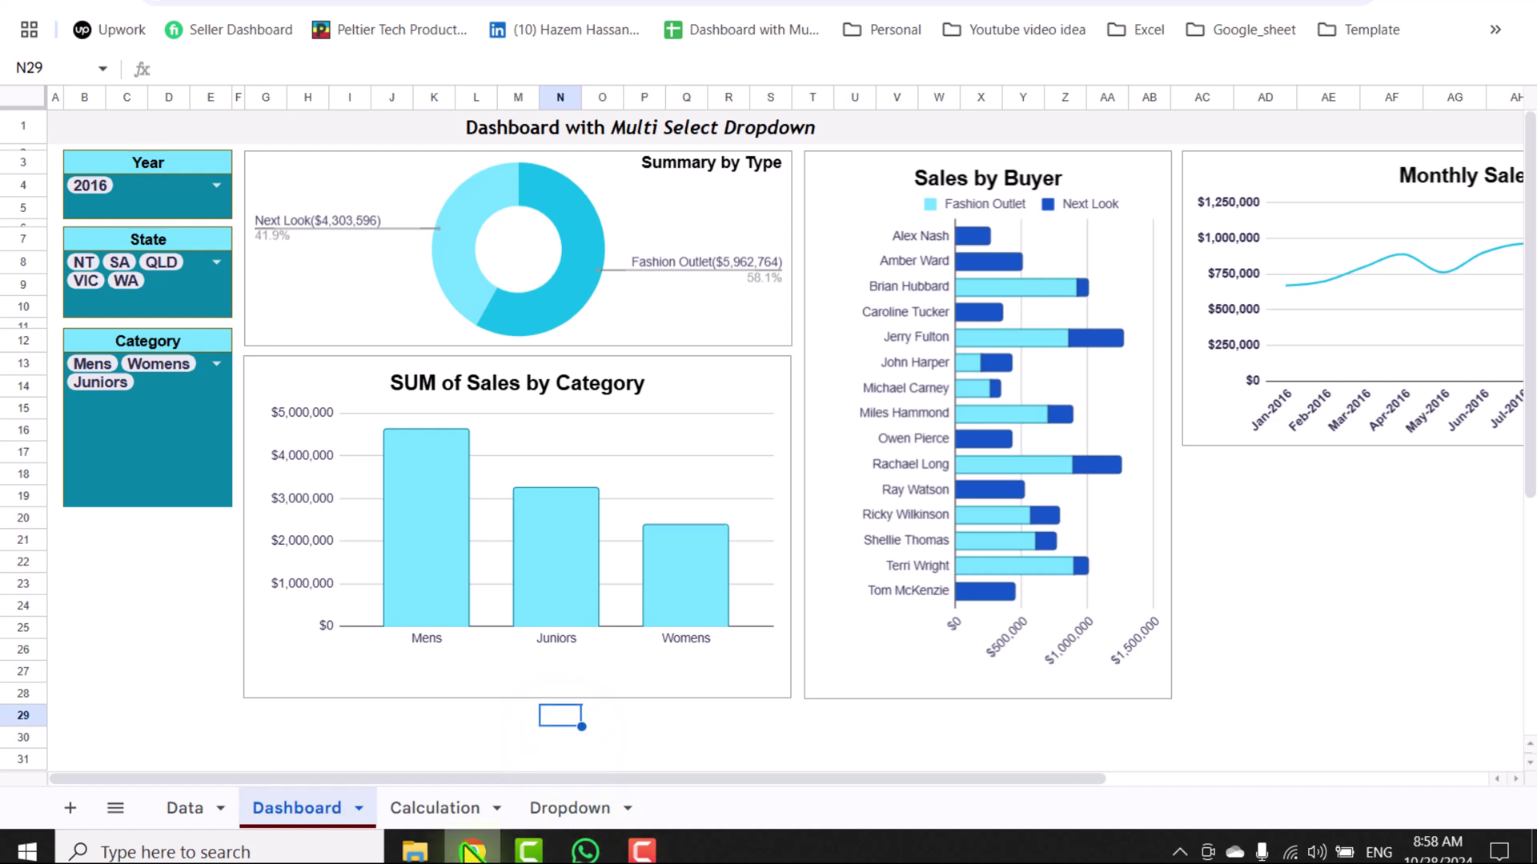
Step: Add Kids and Accessories to the selected categories in the Category filter on the Dashboard sheet
{"action": "left_click", "coordinate": [436, 808]}
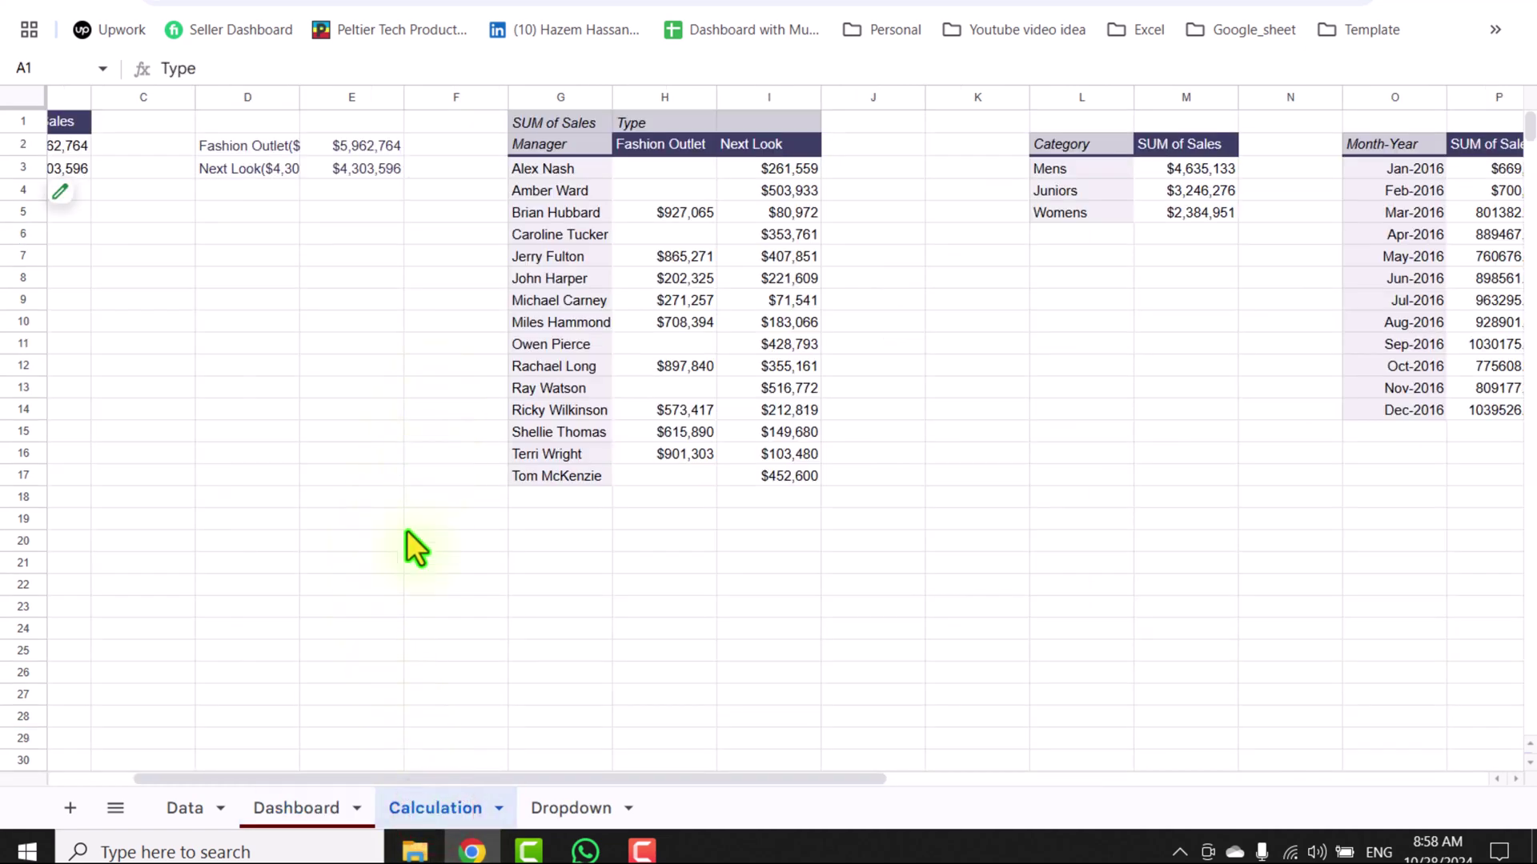
{"action": "left_click", "coordinate": [306, 810]}
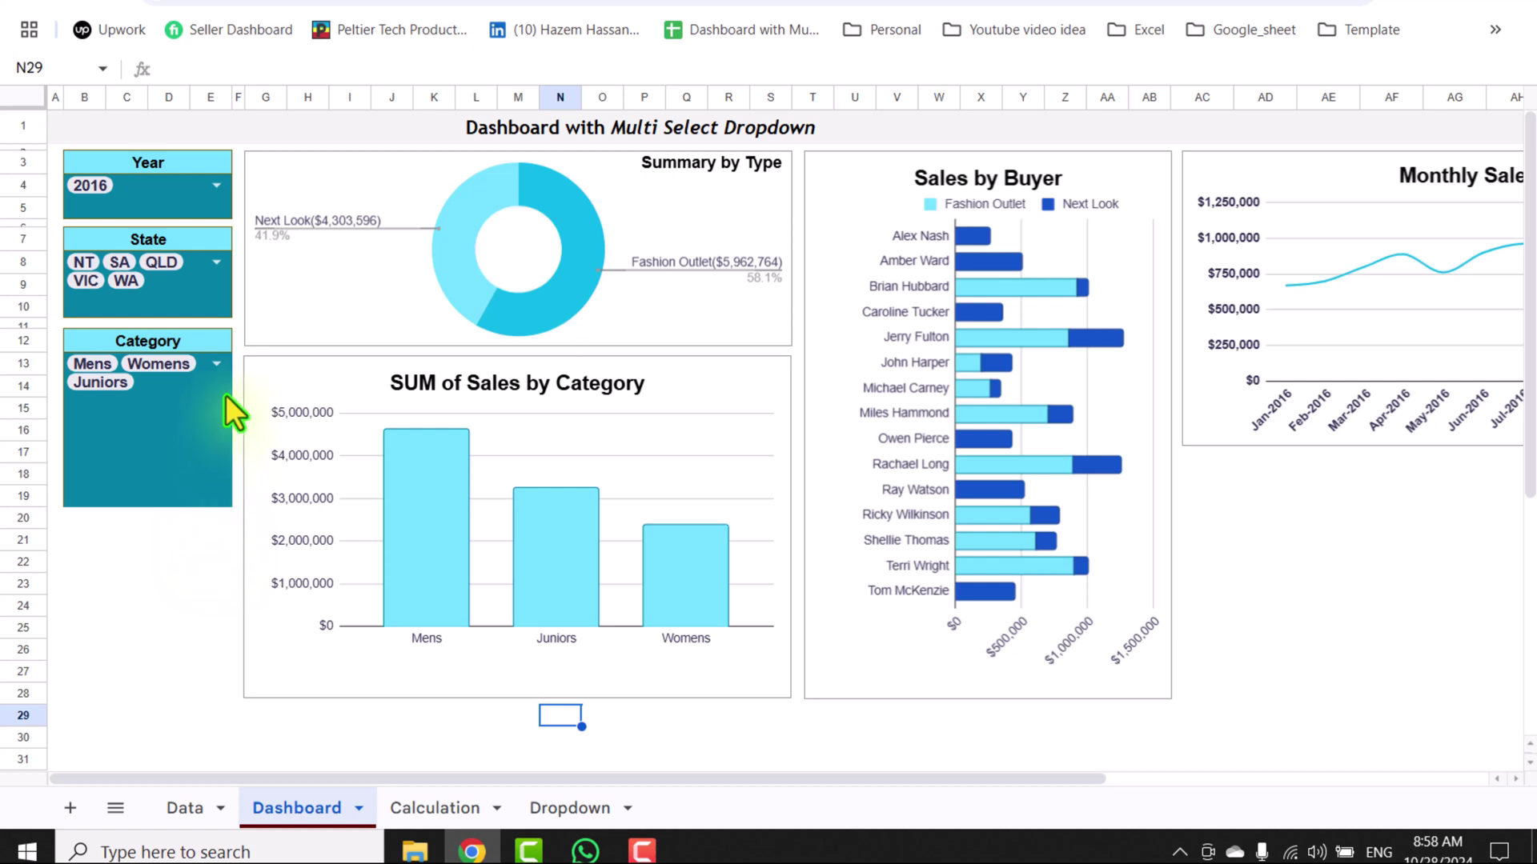
{"action": "left_click", "coordinate": [217, 369]}
{"action": "left_click", "coordinate": [164, 740]}
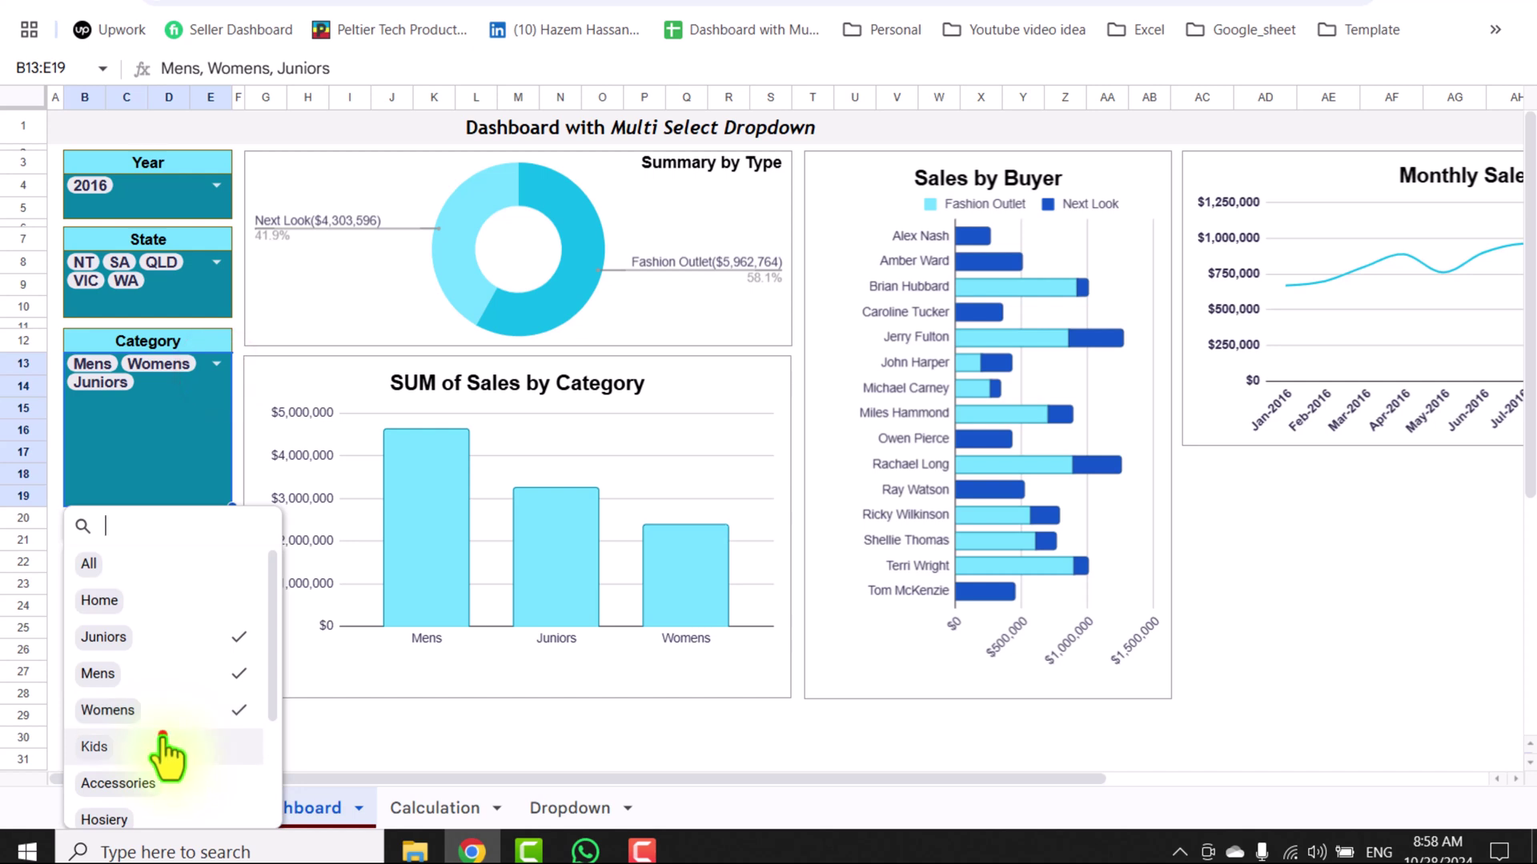
{"action": "left_click", "coordinate": [167, 780]}
{"action": "left_click", "coordinate": [350, 738]}
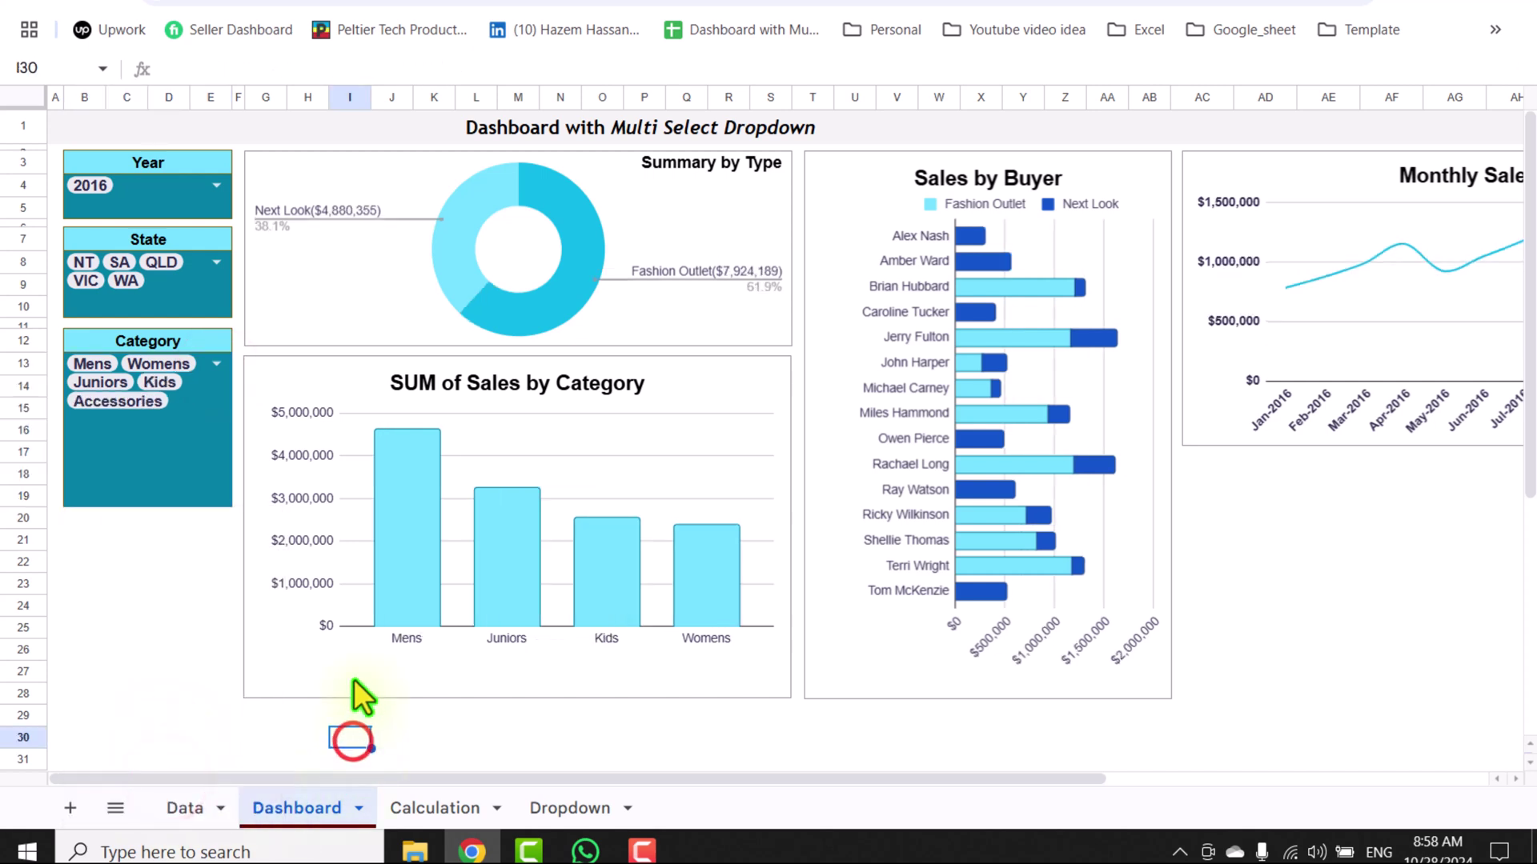
Step: Add 2017 to the selected years in the dashboard's Year filter
{"action": "left_click", "coordinate": [216, 186]}
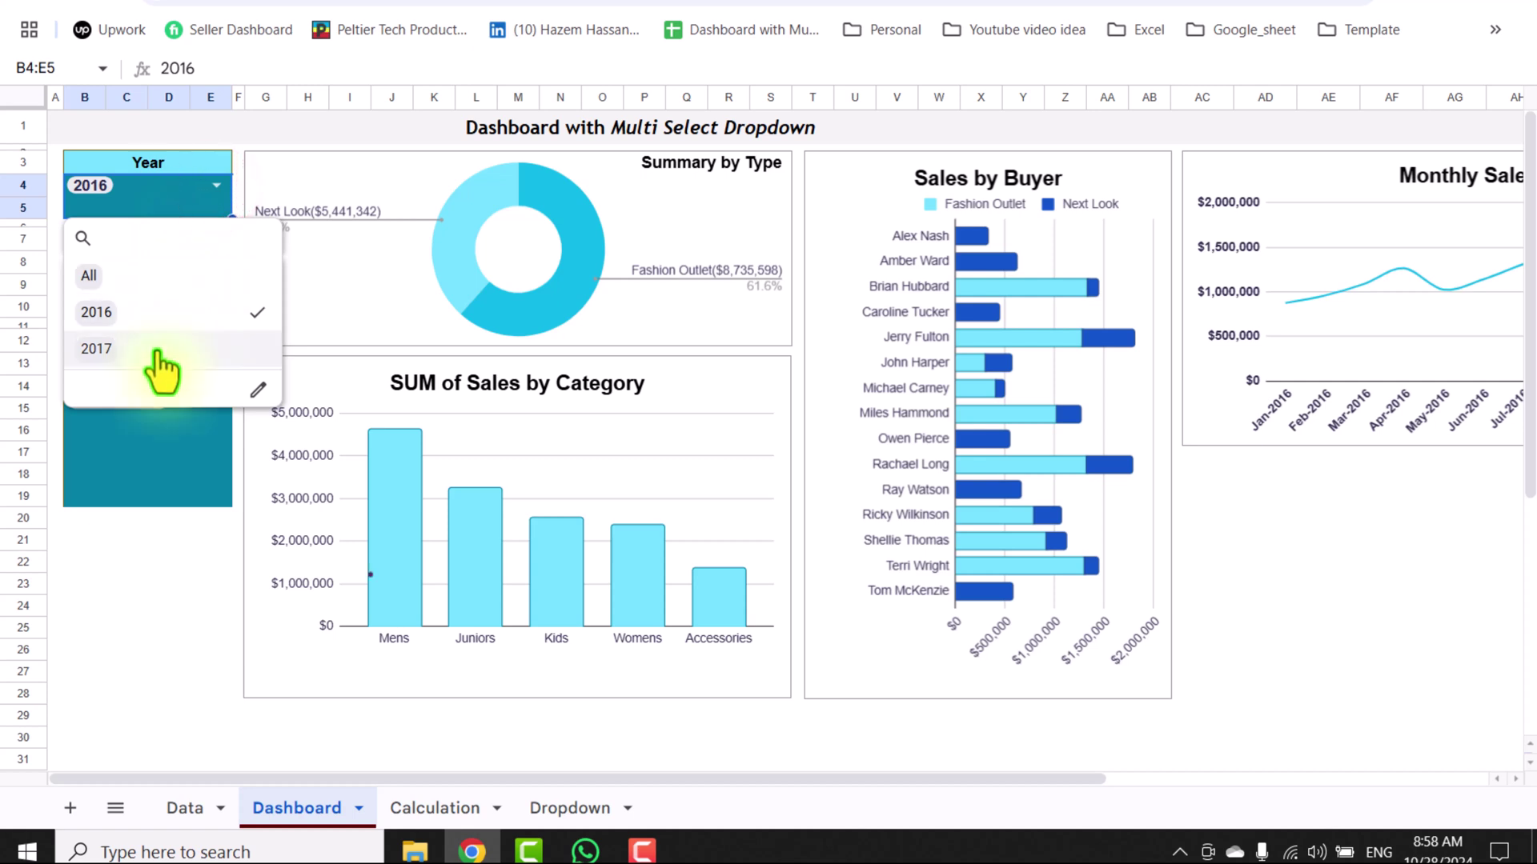
{"action": "left_click", "coordinate": [157, 350]}
{"action": "left_click", "coordinate": [330, 738]}
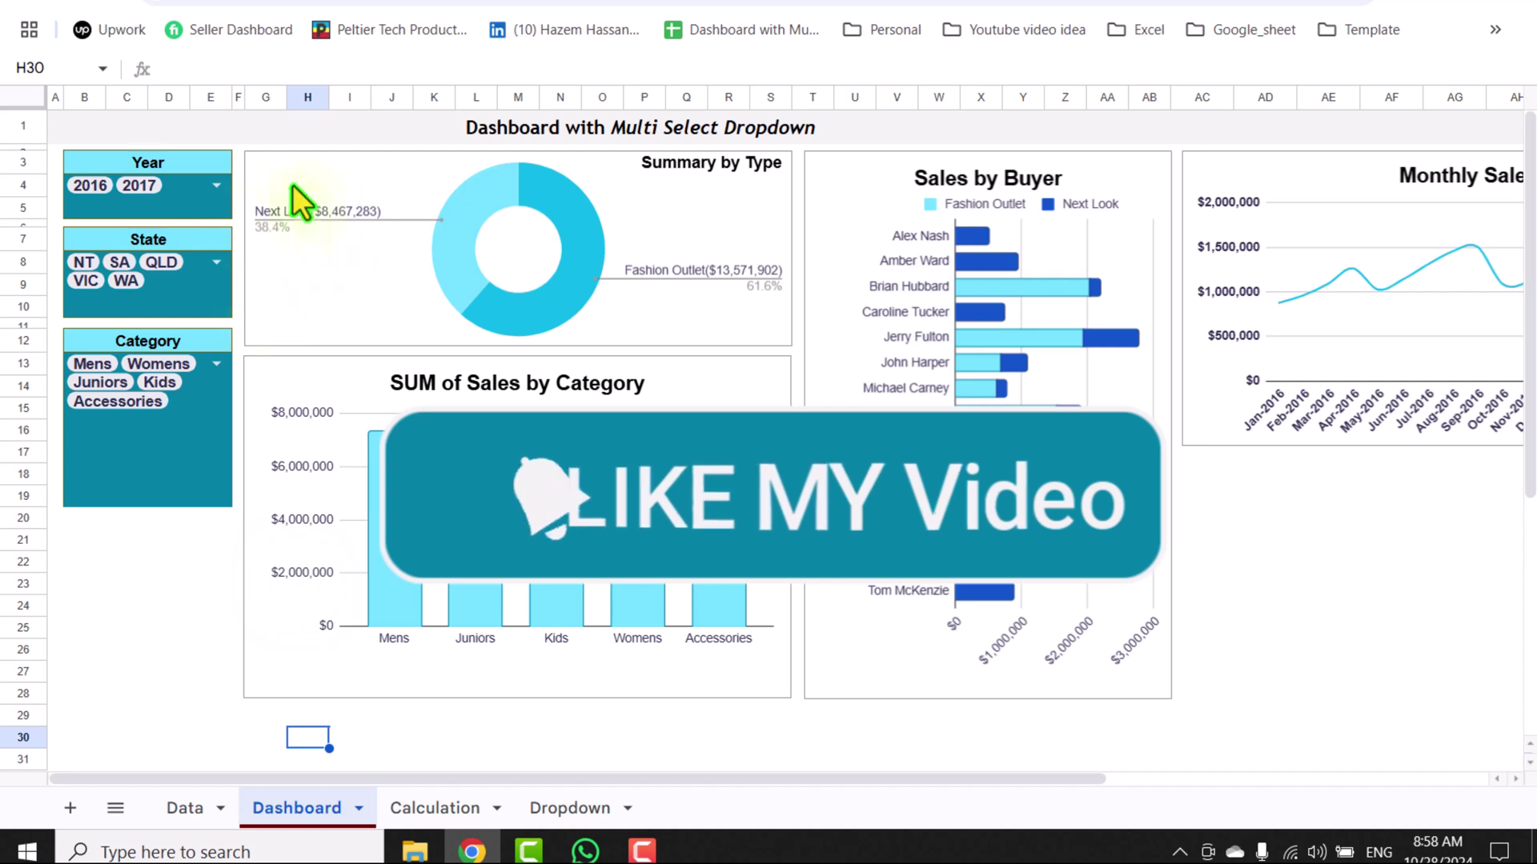
Step: Clear the chosen states in the dashboard's State filter and select All instead
{"action": "left_click", "coordinate": [181, 307]}
{"action": "key", "text": "Delete"}
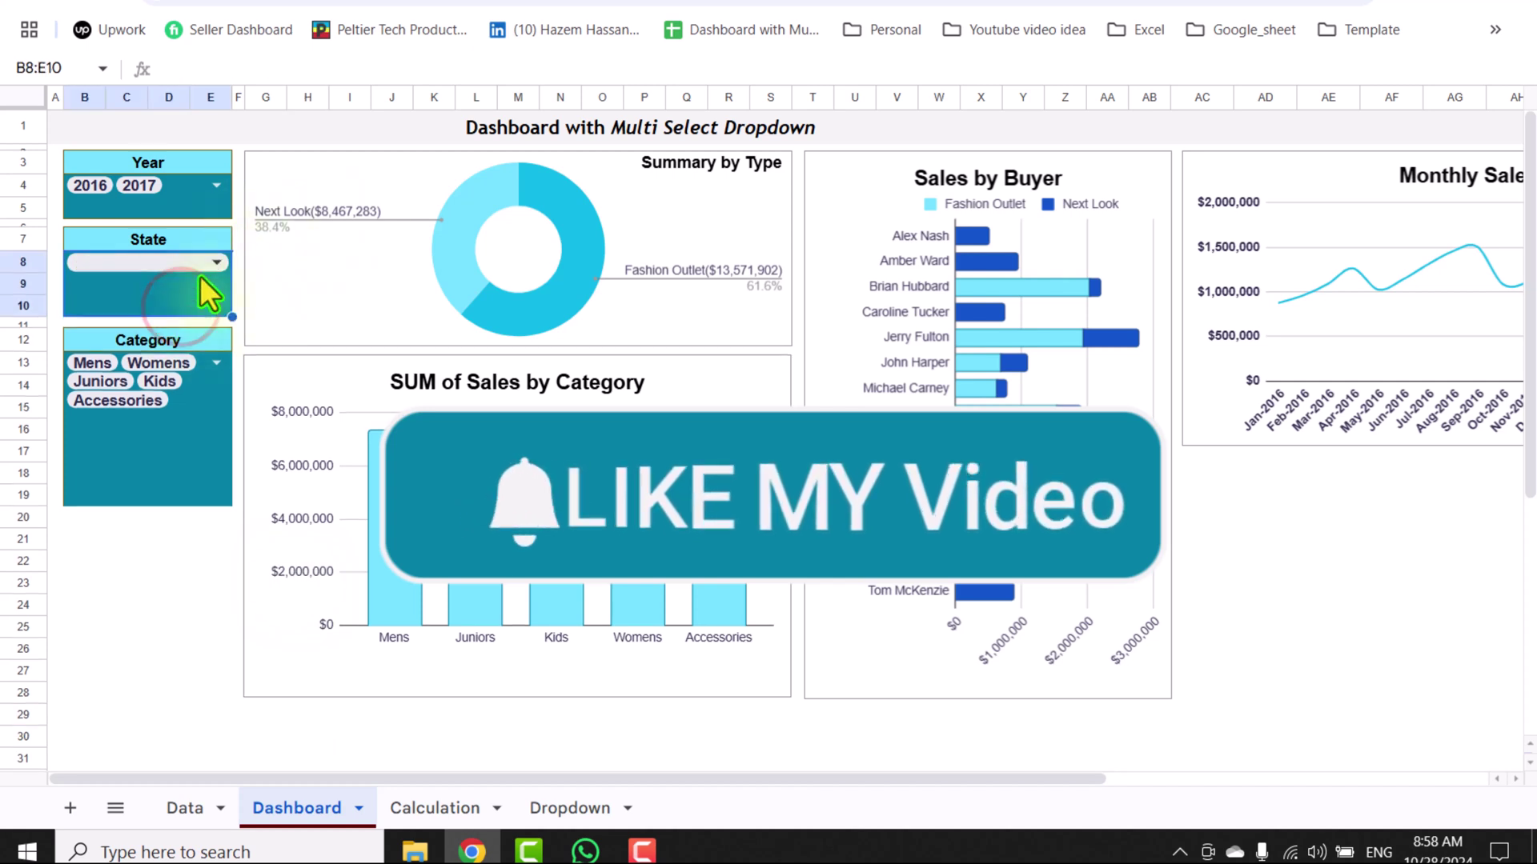
{"action": "left_click", "coordinate": [213, 263]}
{"action": "left_click", "coordinate": [171, 375]}
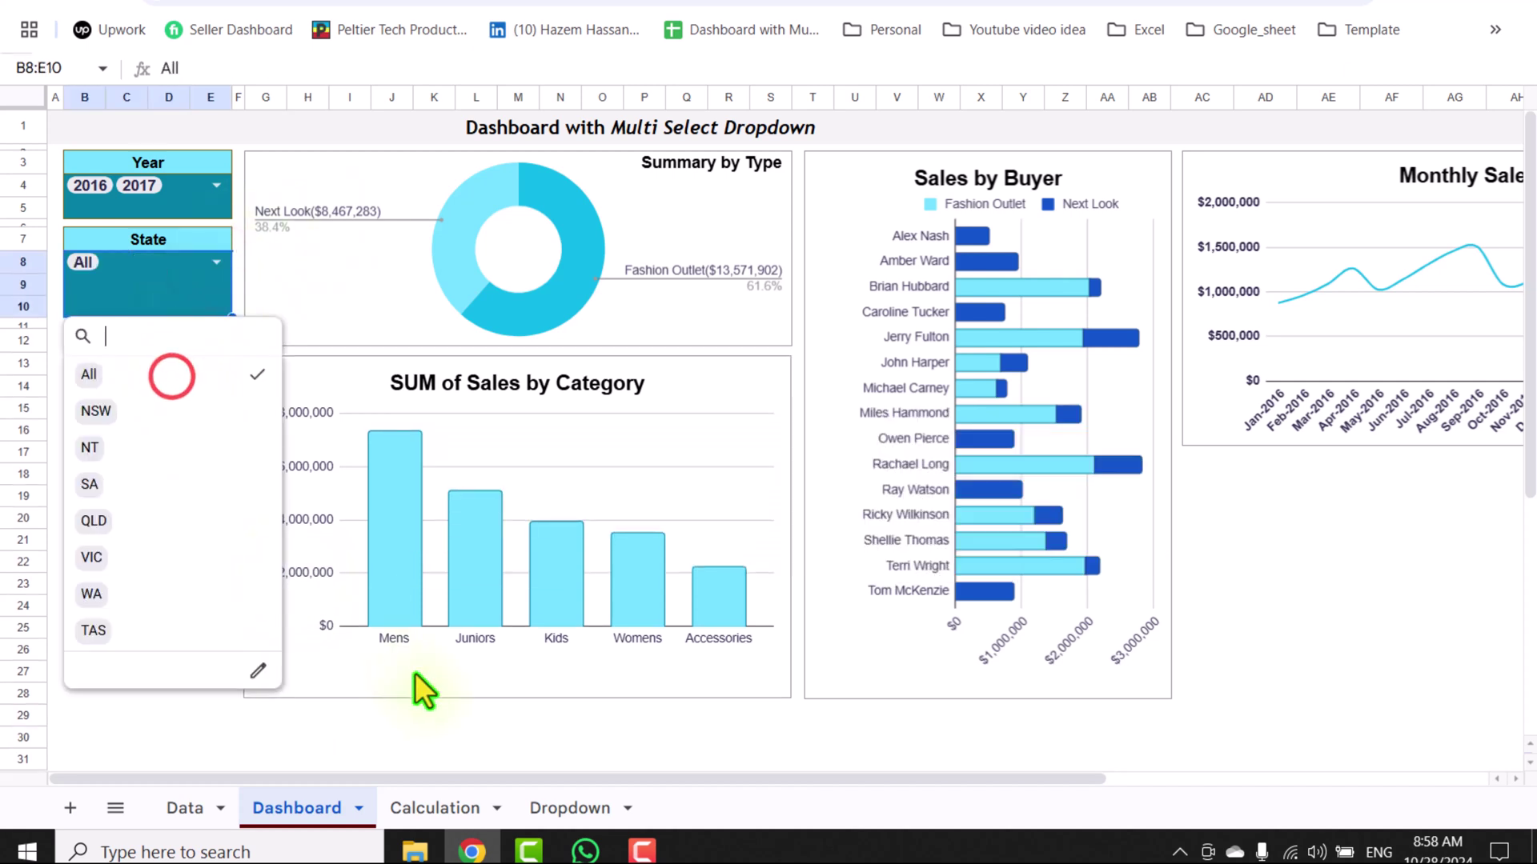
{"action": "left_click", "coordinate": [440, 733]}
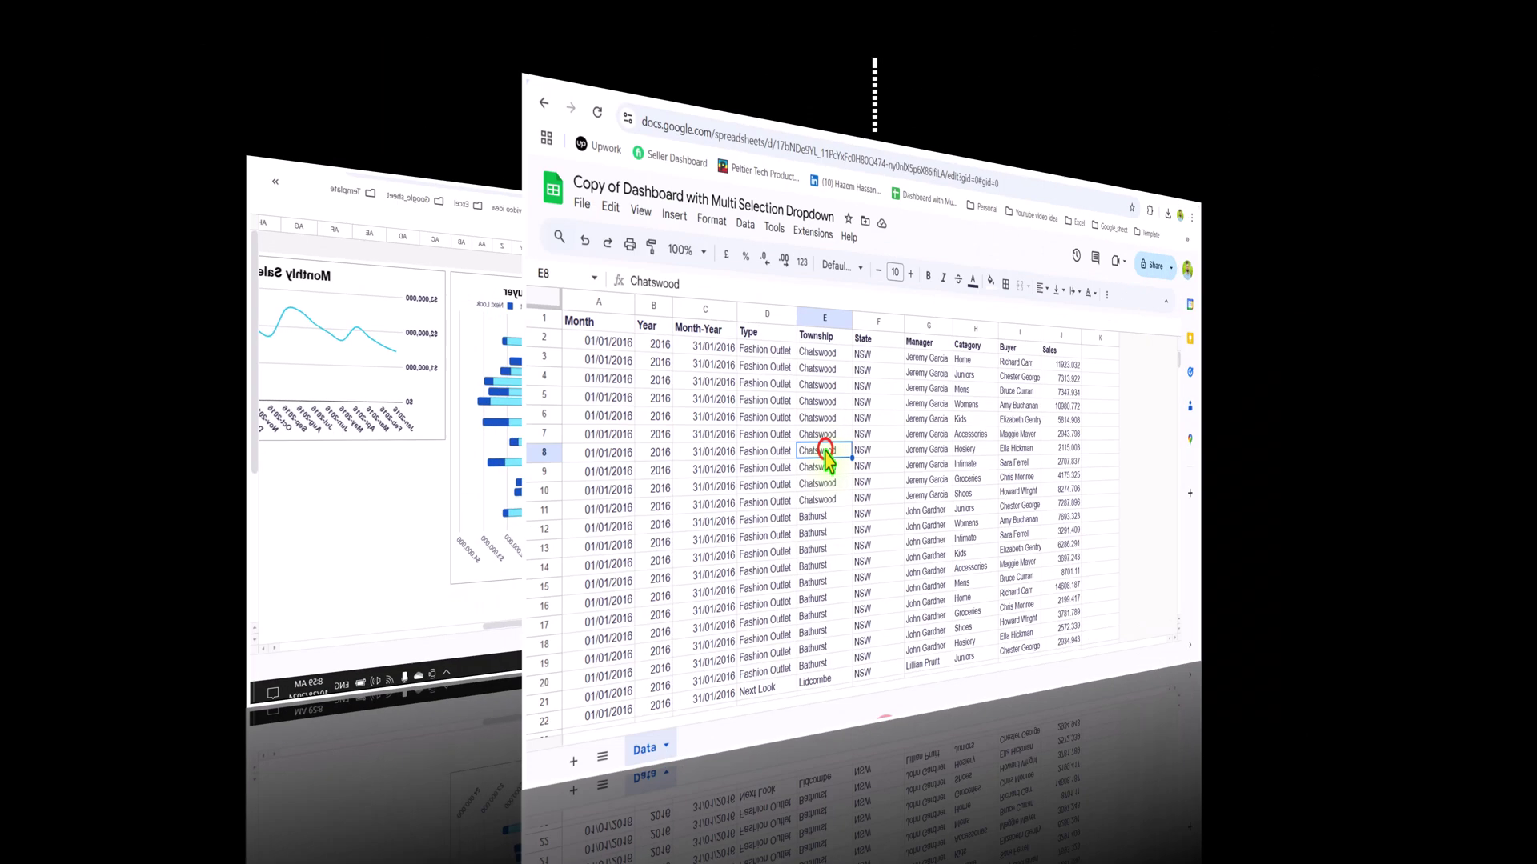
Step: Switch to the copied workbook's Data sheet and add a new sheet named Dropdown
{"action": "left_click", "coordinate": [520, 458]}
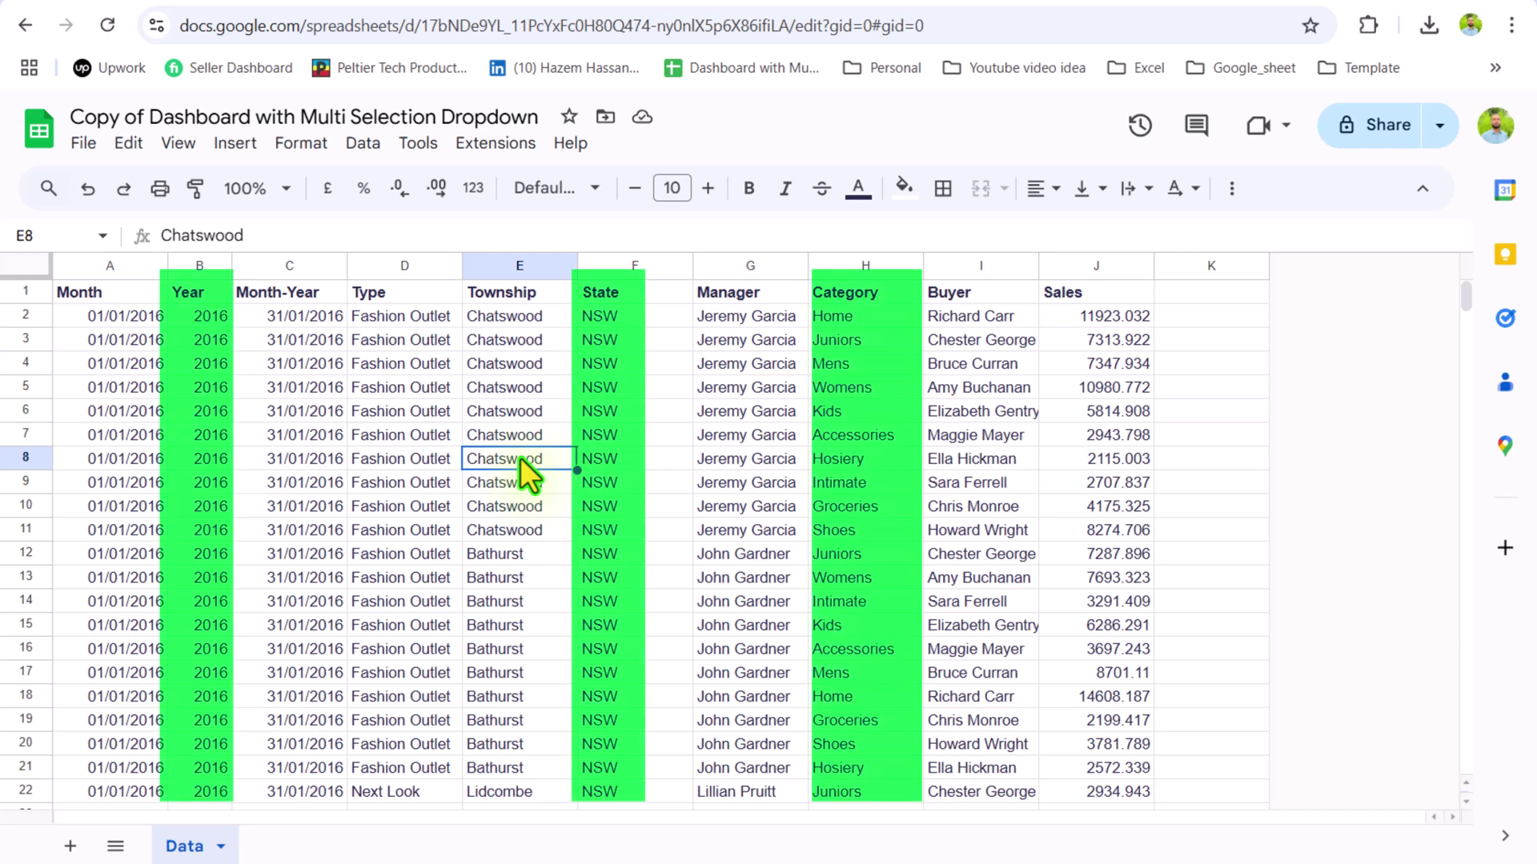
{"action": "left_click", "coordinate": [71, 846]}
{"action": "left_click", "coordinate": [333, 846]}
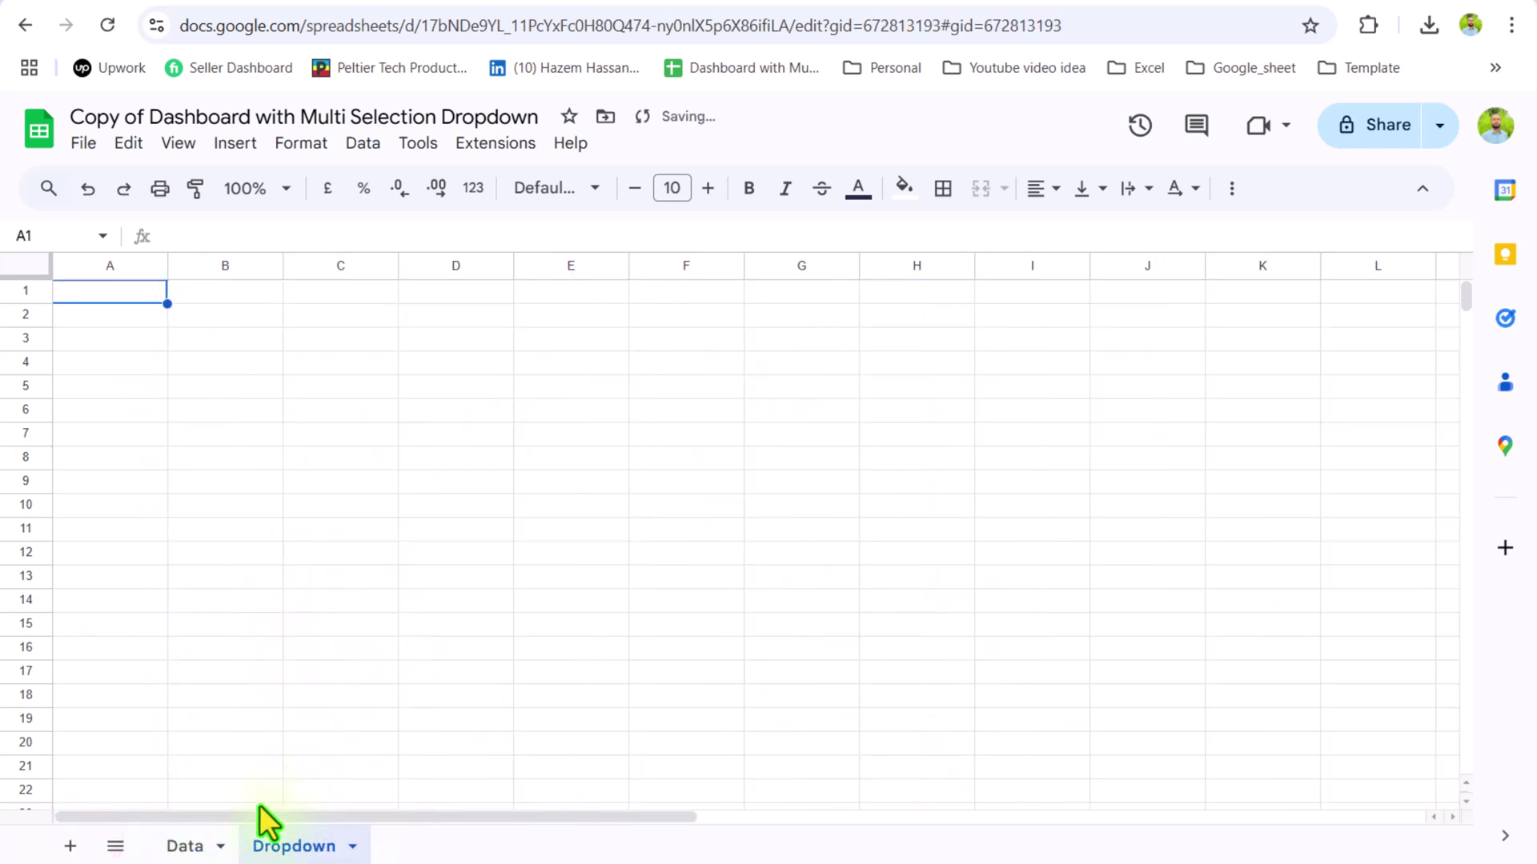
Step: Copy the Year, State and Category headers from the Data sheet into A1:C1 of the Dropdown sheet
{"action": "left_click", "coordinate": [193, 847]}
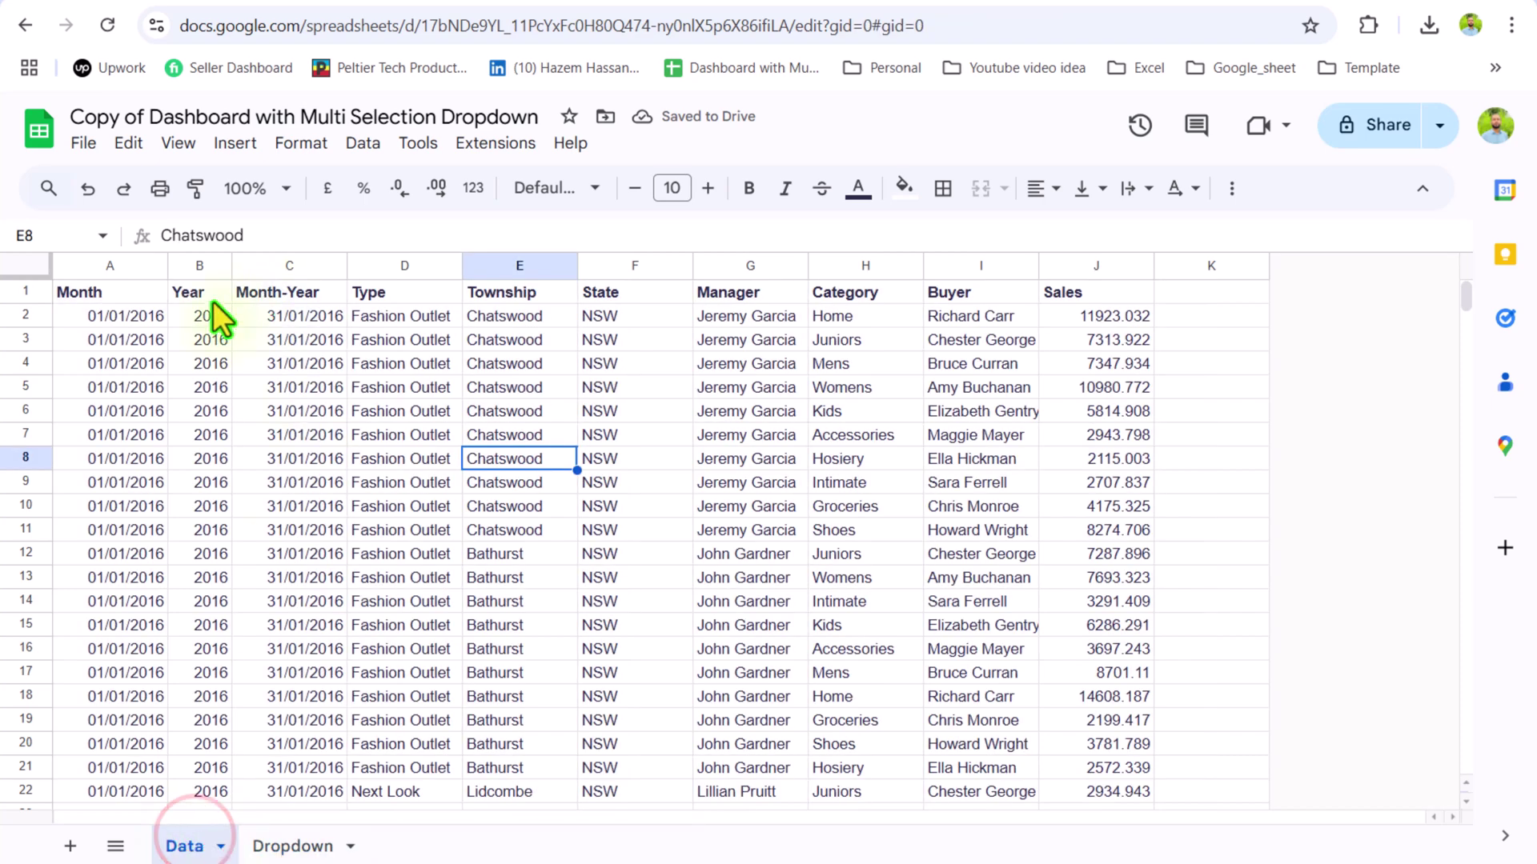
{"action": "left_click", "coordinate": [186, 294]}
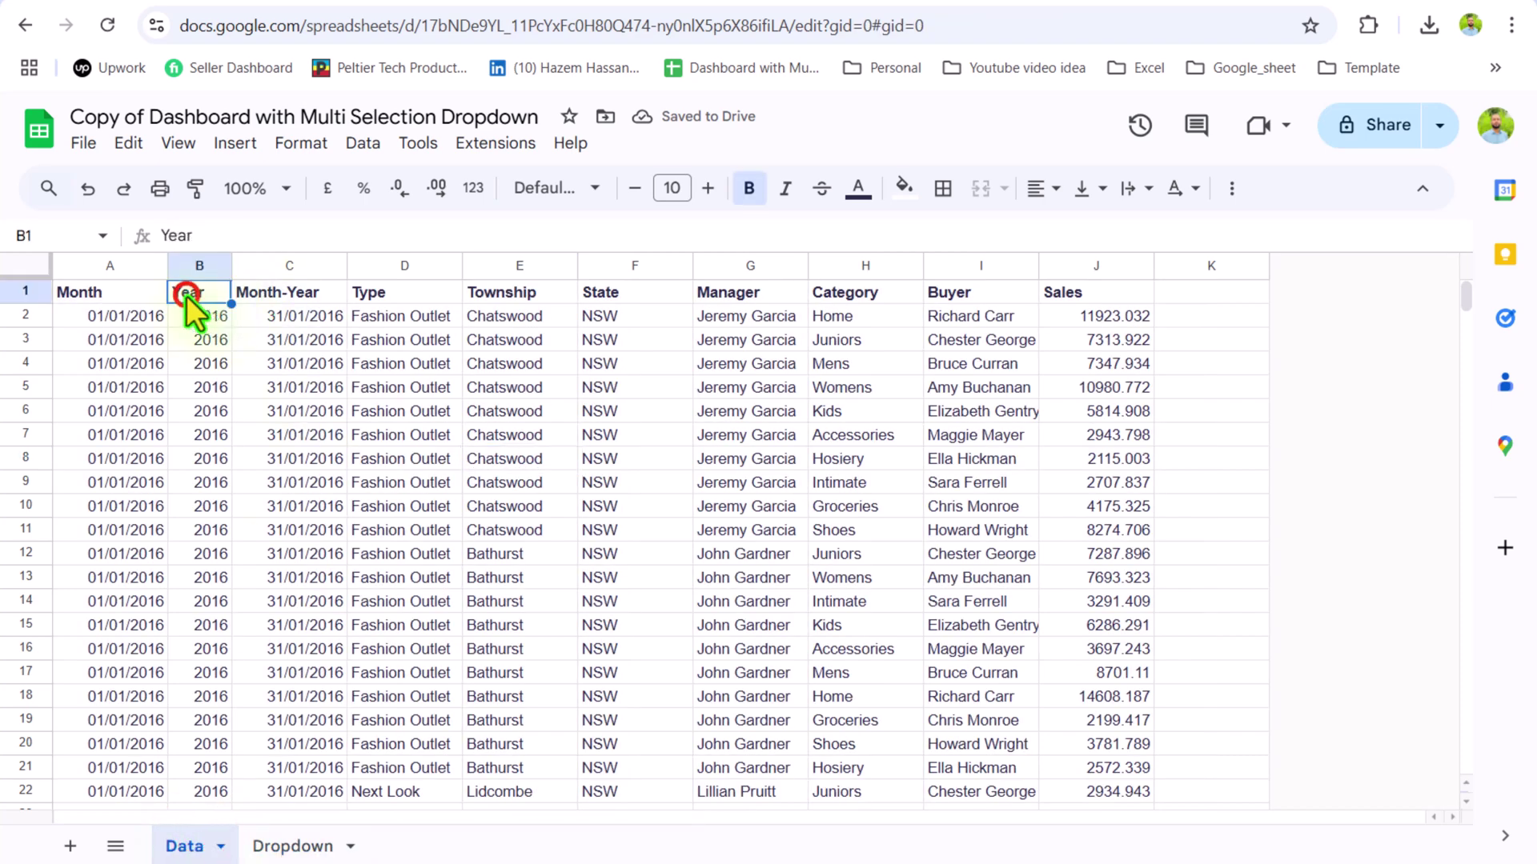
{"action": "left_click", "coordinate": [612, 294], "text": "ctrl"}
{"action": "left_click", "coordinate": [879, 296], "text": "ctrl"}
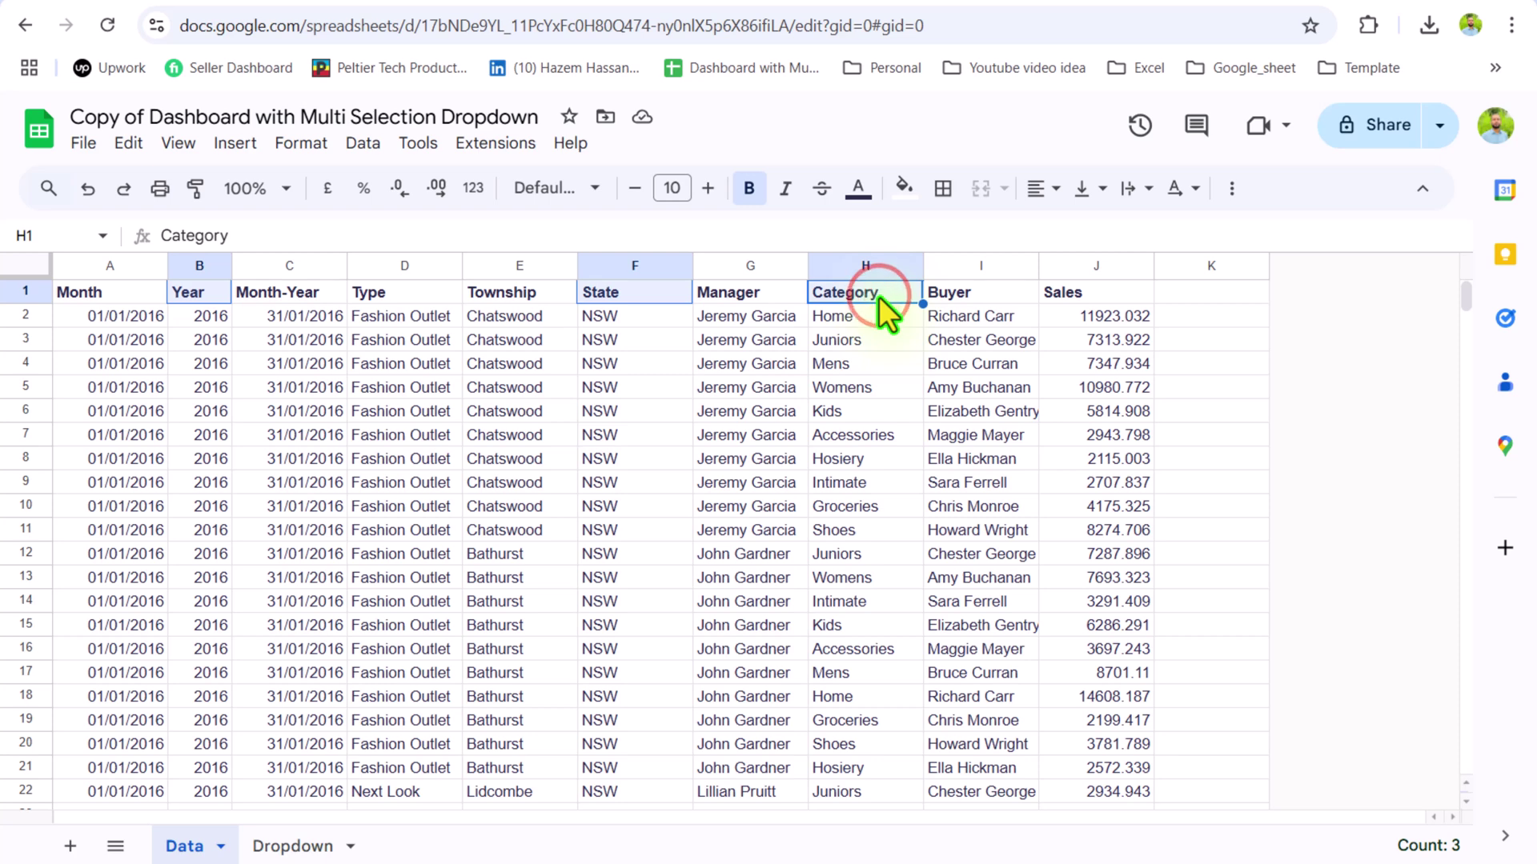
{"action": "left_click", "coordinate": [296, 846]}
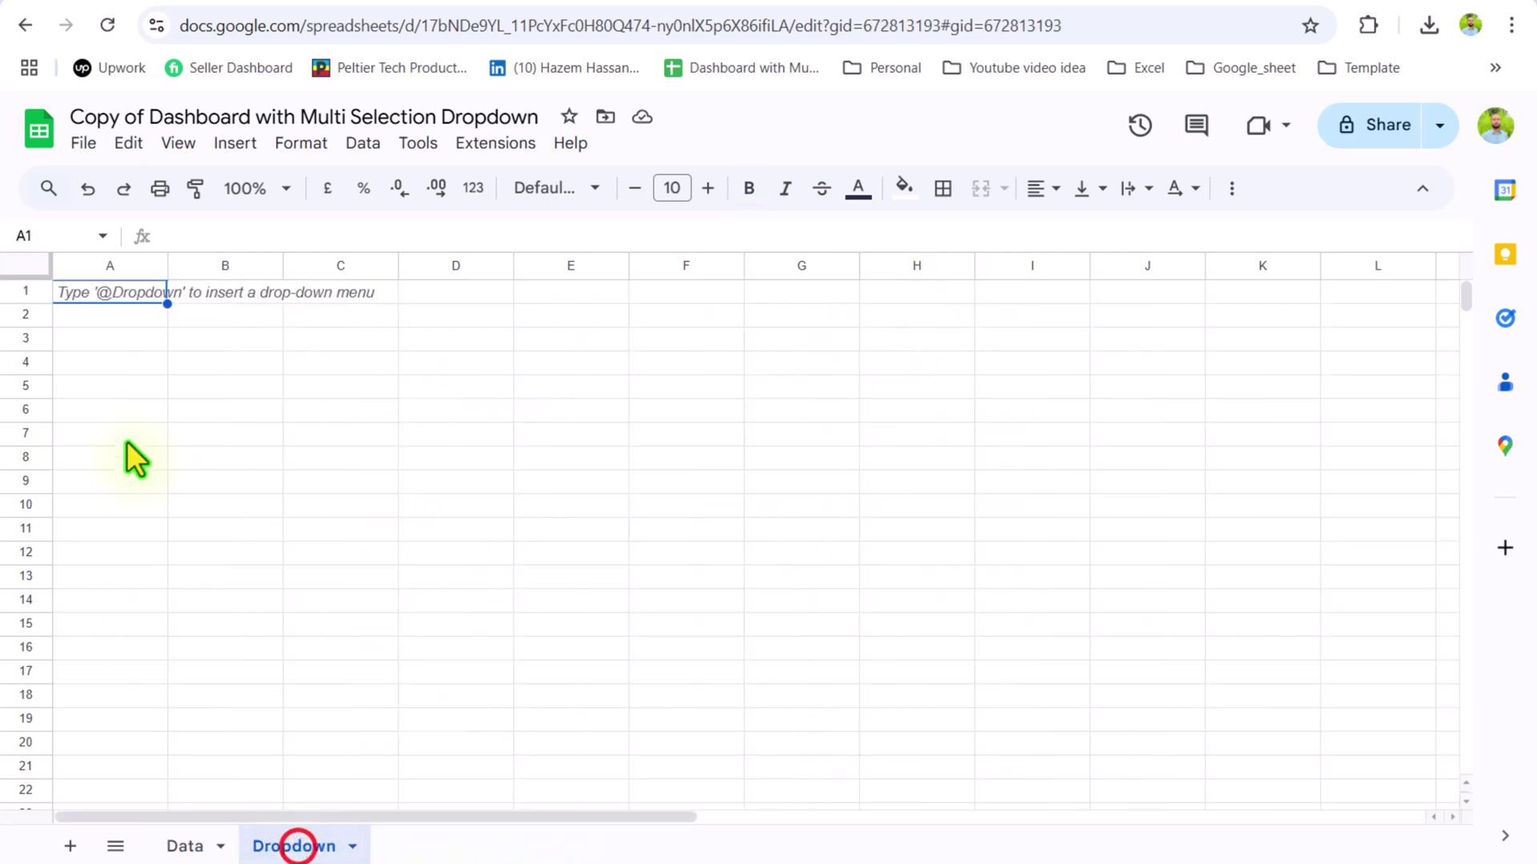
{"action": "left_click", "coordinate": [89, 296]}
{"action": "type", "text": "Year\tState\tCategory"}
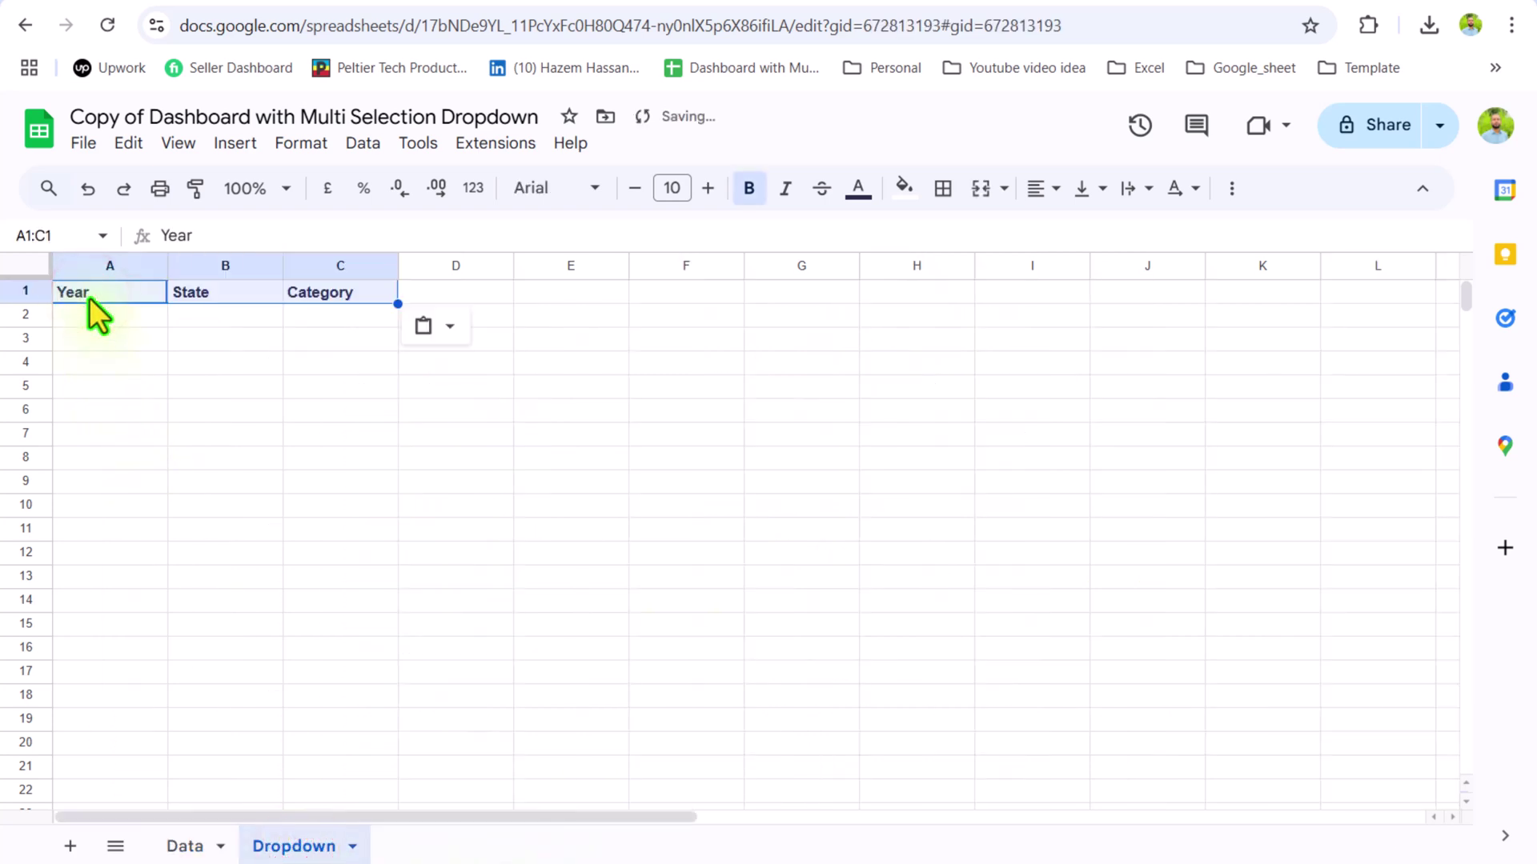
Step: List the unique years in cell A3 of the Dropdown sheet with =UNIQUE(Data!B2:B)
{"action": "left_click", "coordinate": [92, 321]}
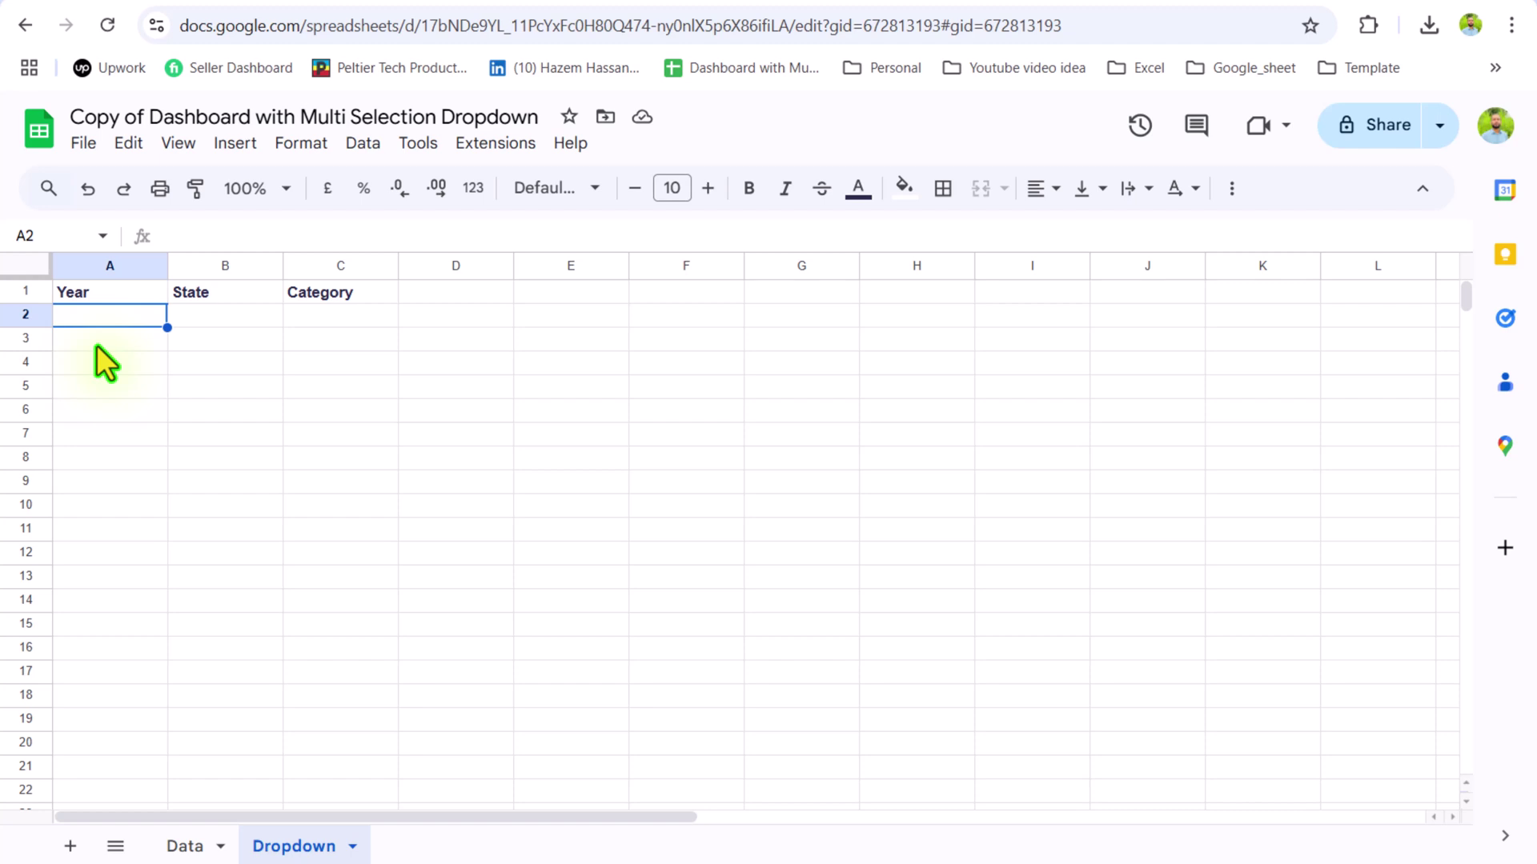
{"action": "left_click", "coordinate": [96, 344]}
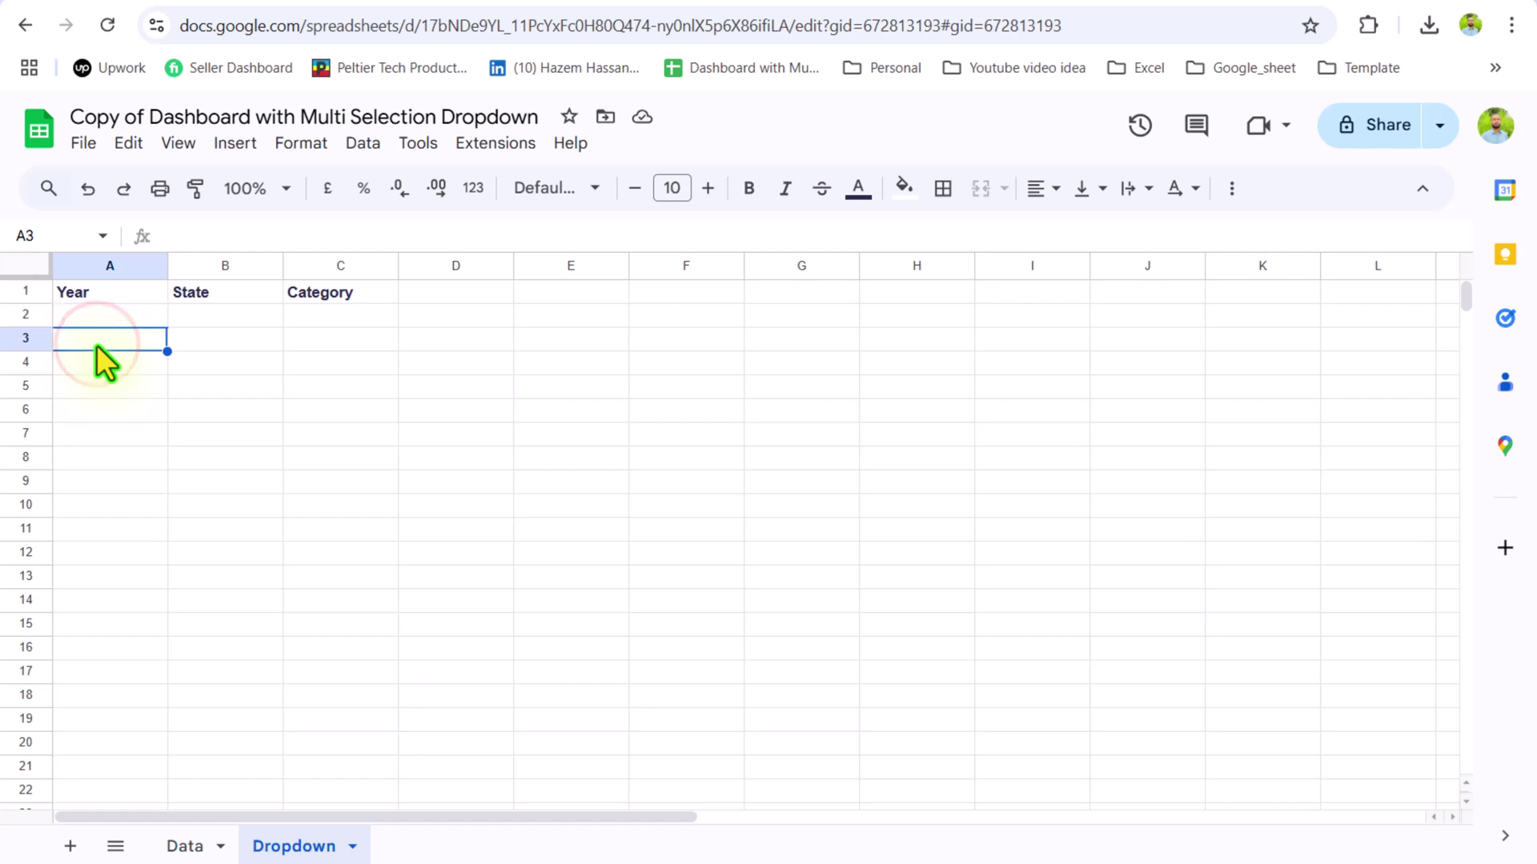
{"action": "type", "text": "=un"}
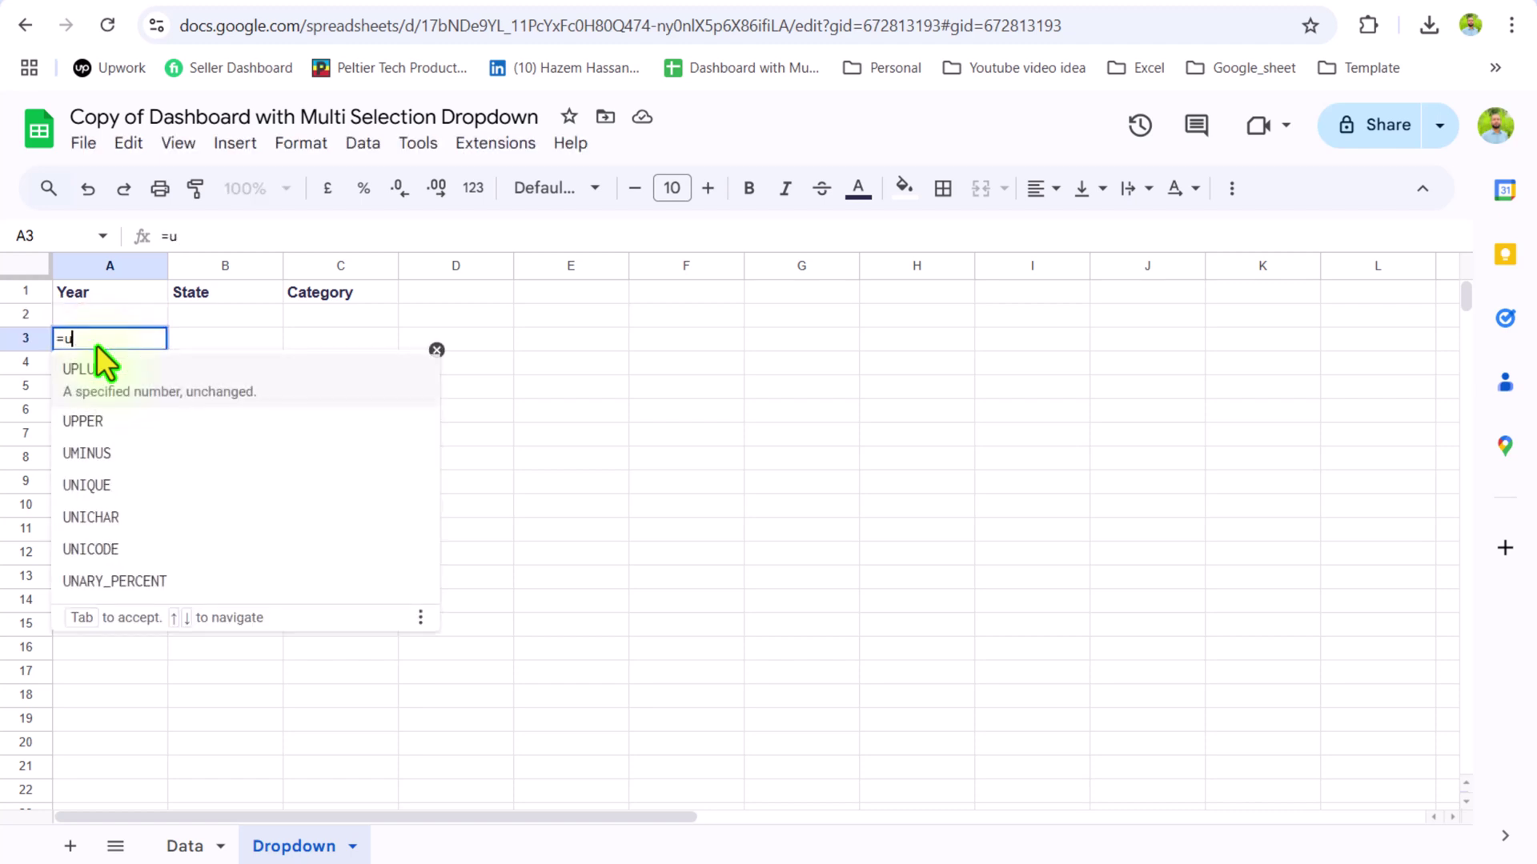
{"action": "left_click", "coordinate": [100, 369]}
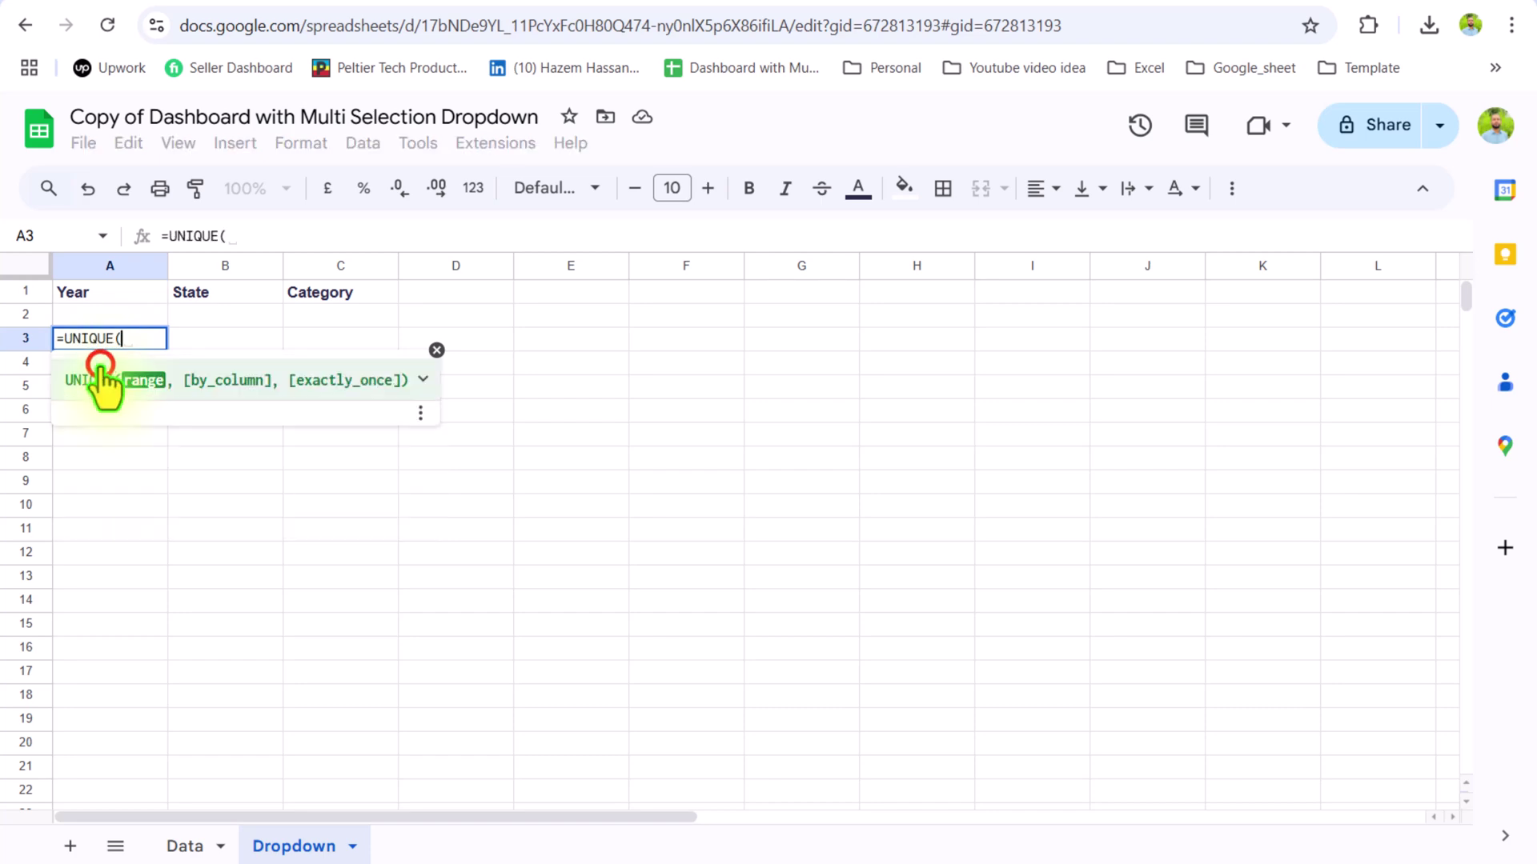
{"action": "left_click", "coordinate": [190, 846]}
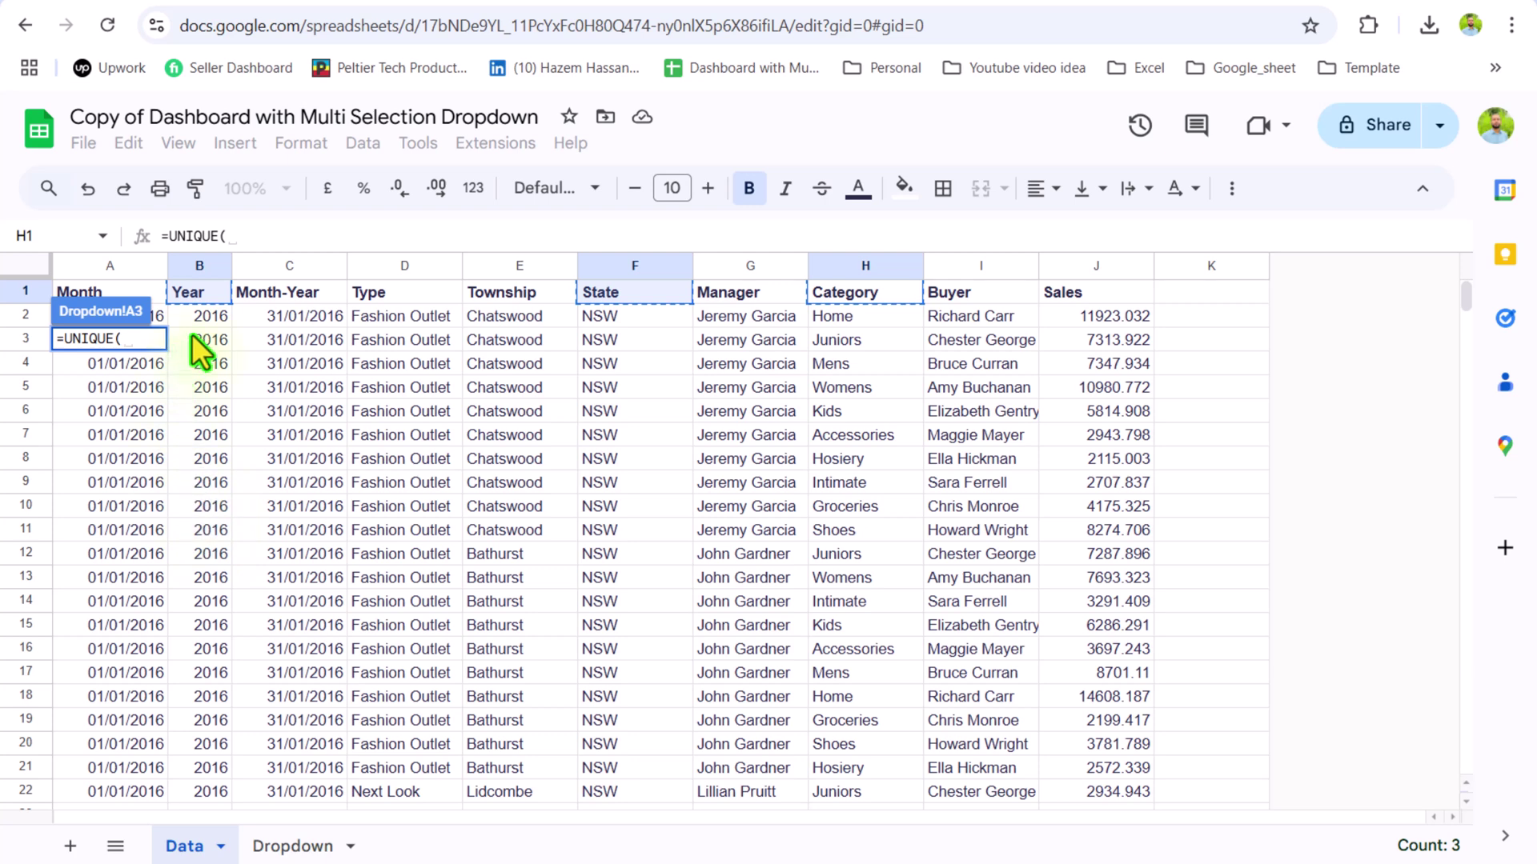
{"action": "left_click_drag", "start_coordinate": [205, 317], "coordinate": [195, 424]}
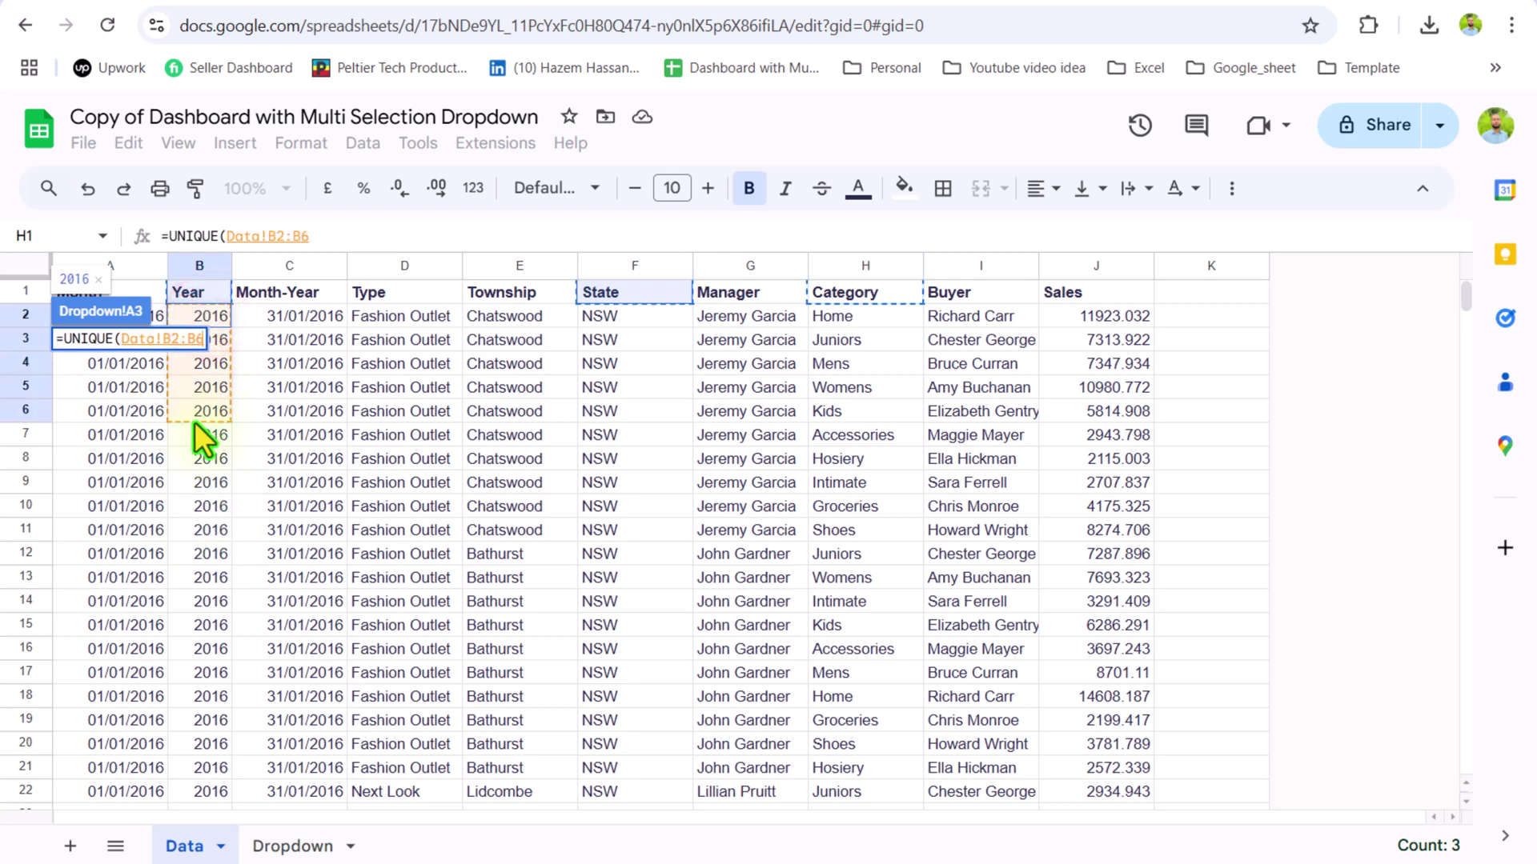
{"action": "left_click", "coordinate": [350, 236]}
{"action": "key", "text": "BackSpace"}
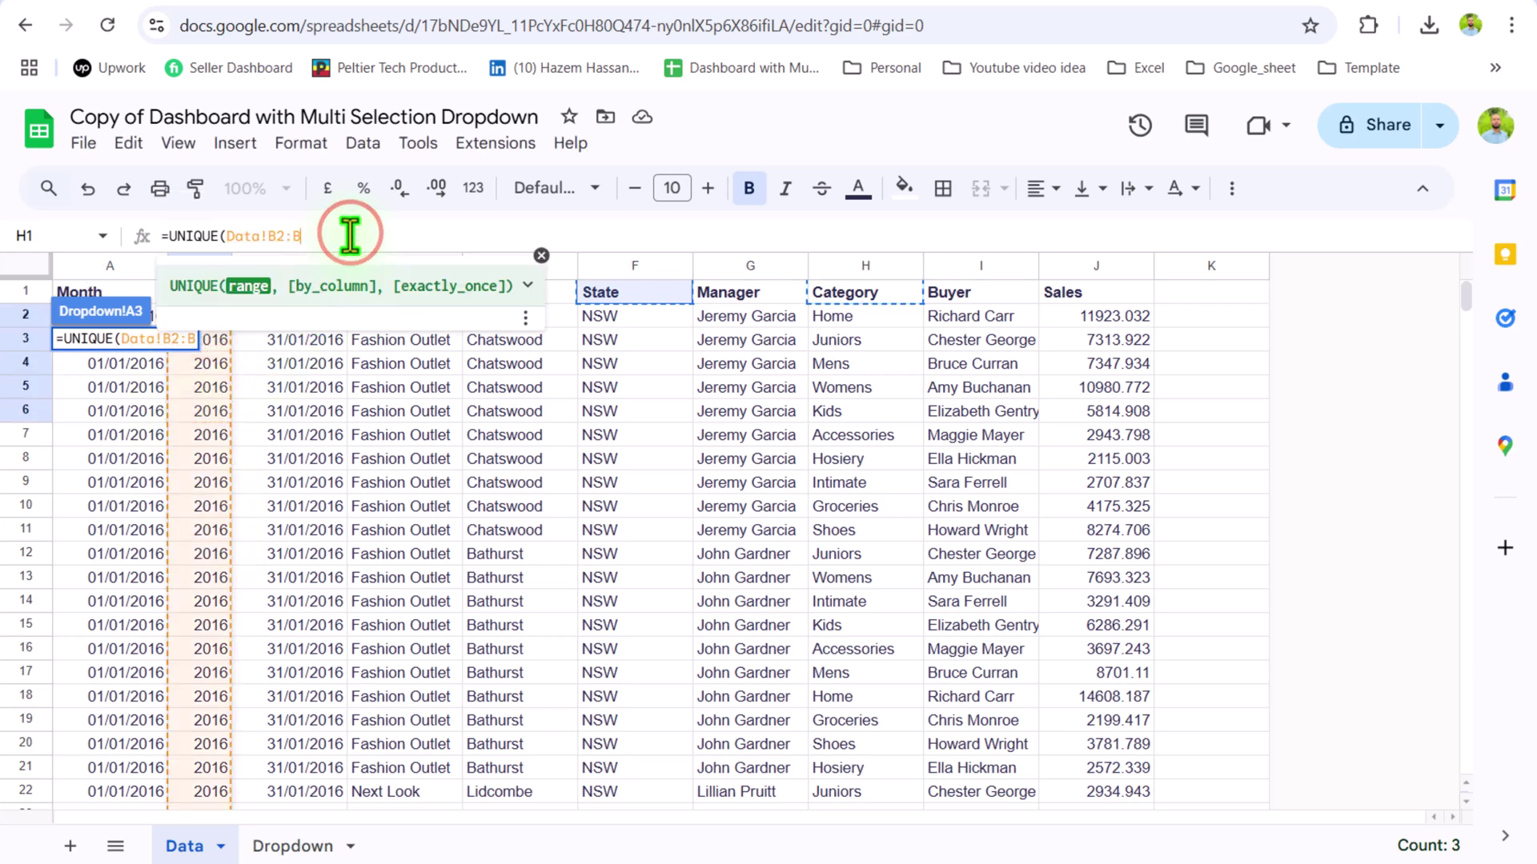
{"action": "type", "text": ")"}
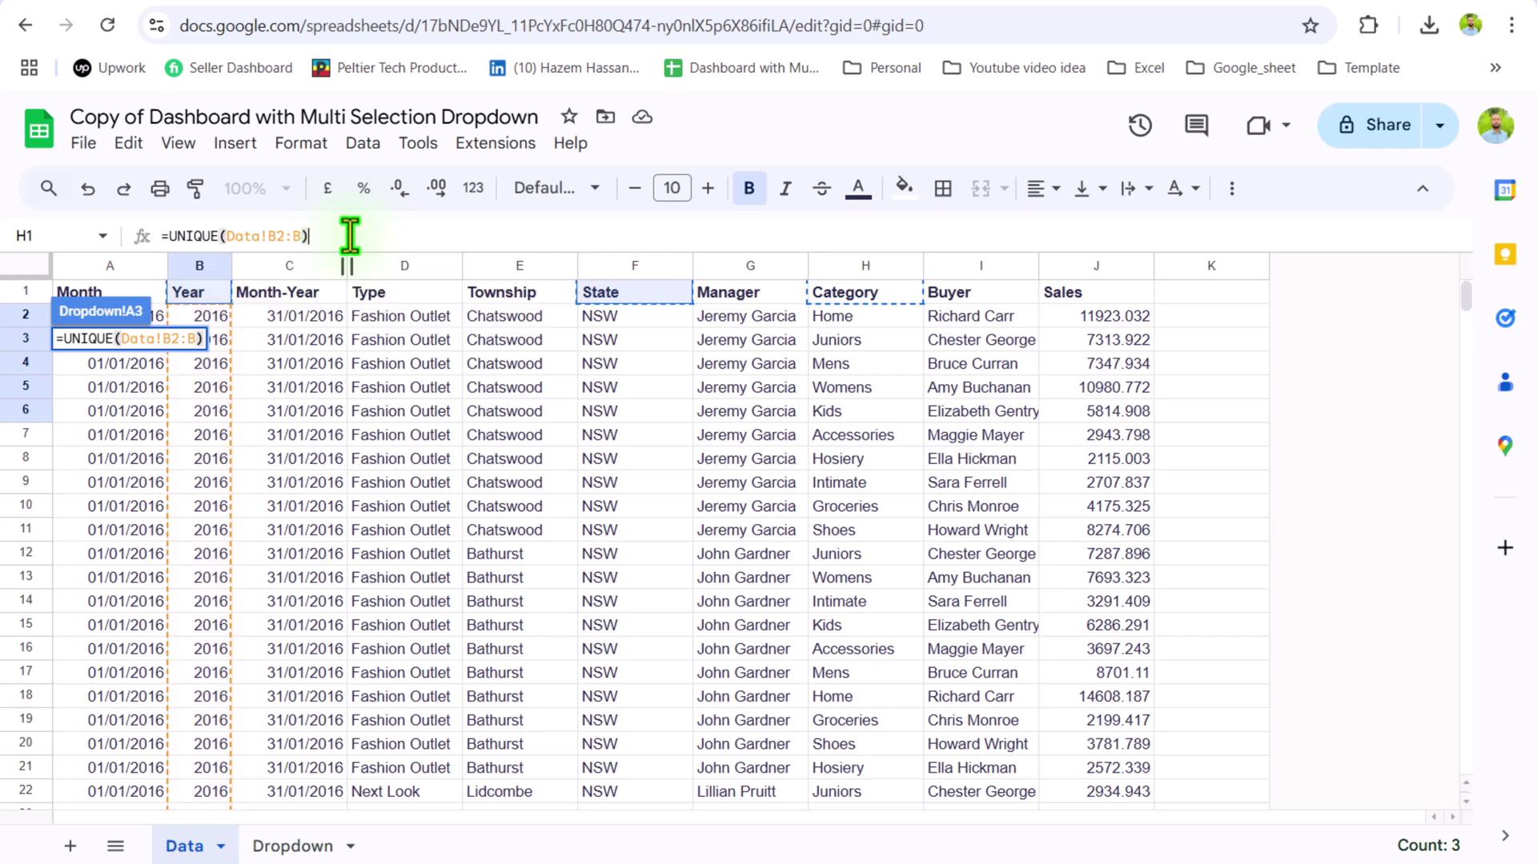
{"action": "key", "text": "Return"}
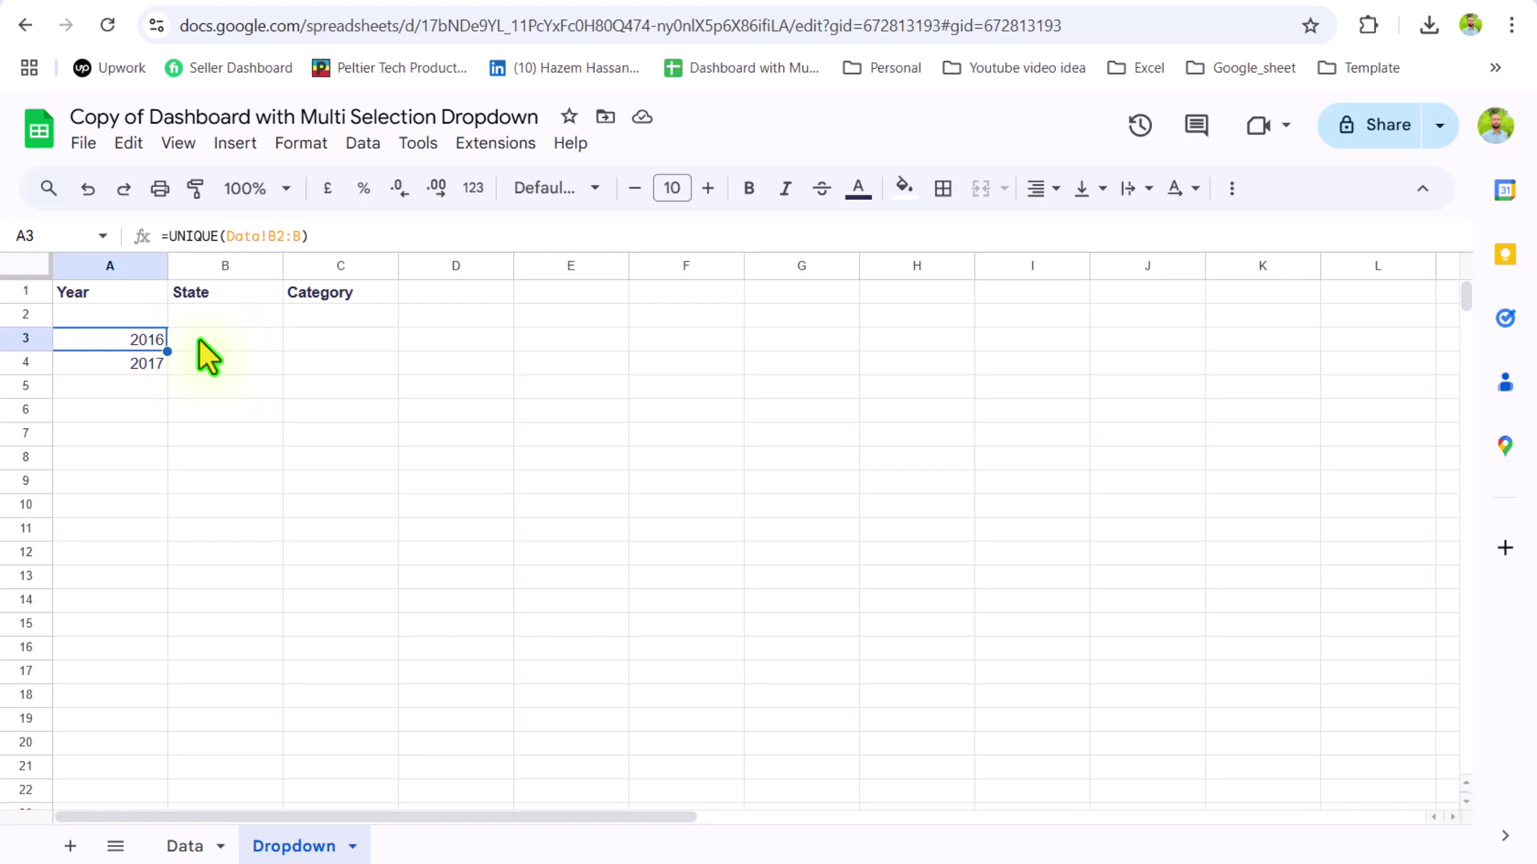
Step: Enter All in A2, B2 and C2, directly under the Year, State and Category headers
{"action": "left_click", "coordinate": [142, 317]}
{"action": "type", "text": "All"}
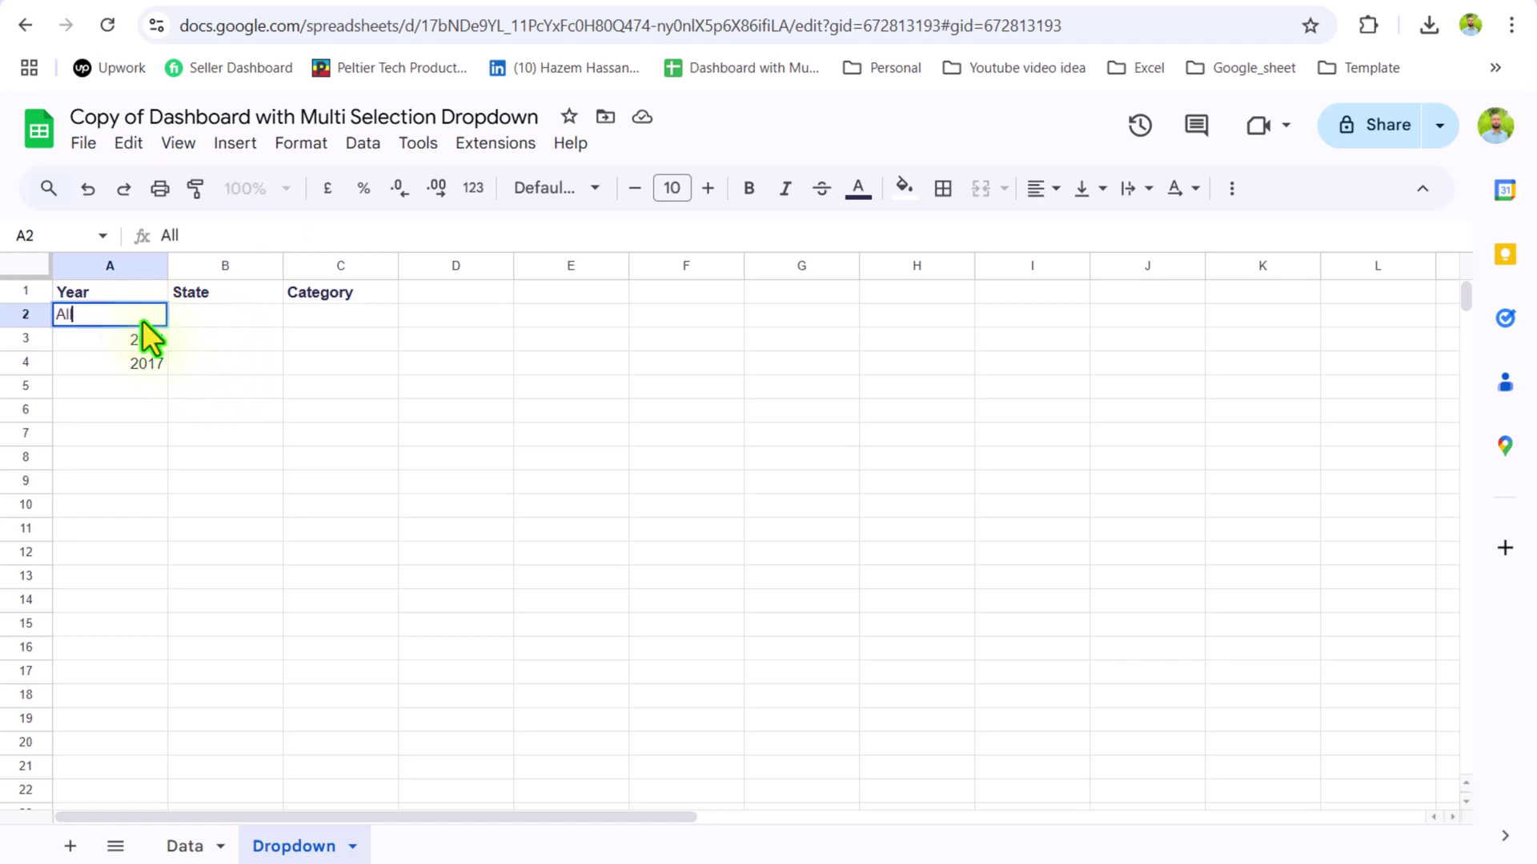
{"action": "key", "text": "Tab"}
{"action": "type", "text": "All"}
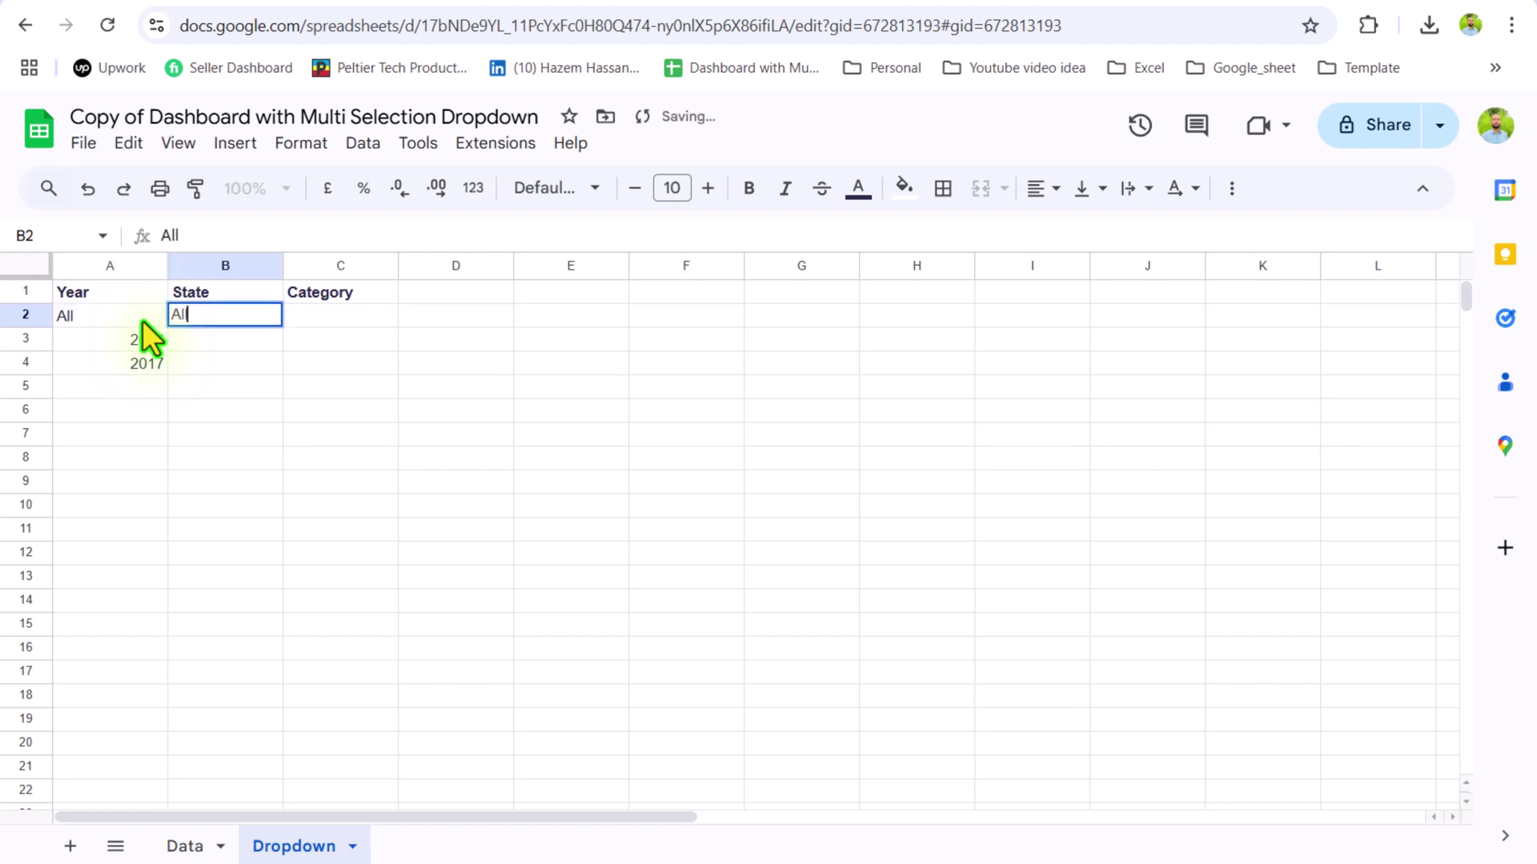
{"action": "key", "text": "Tab"}
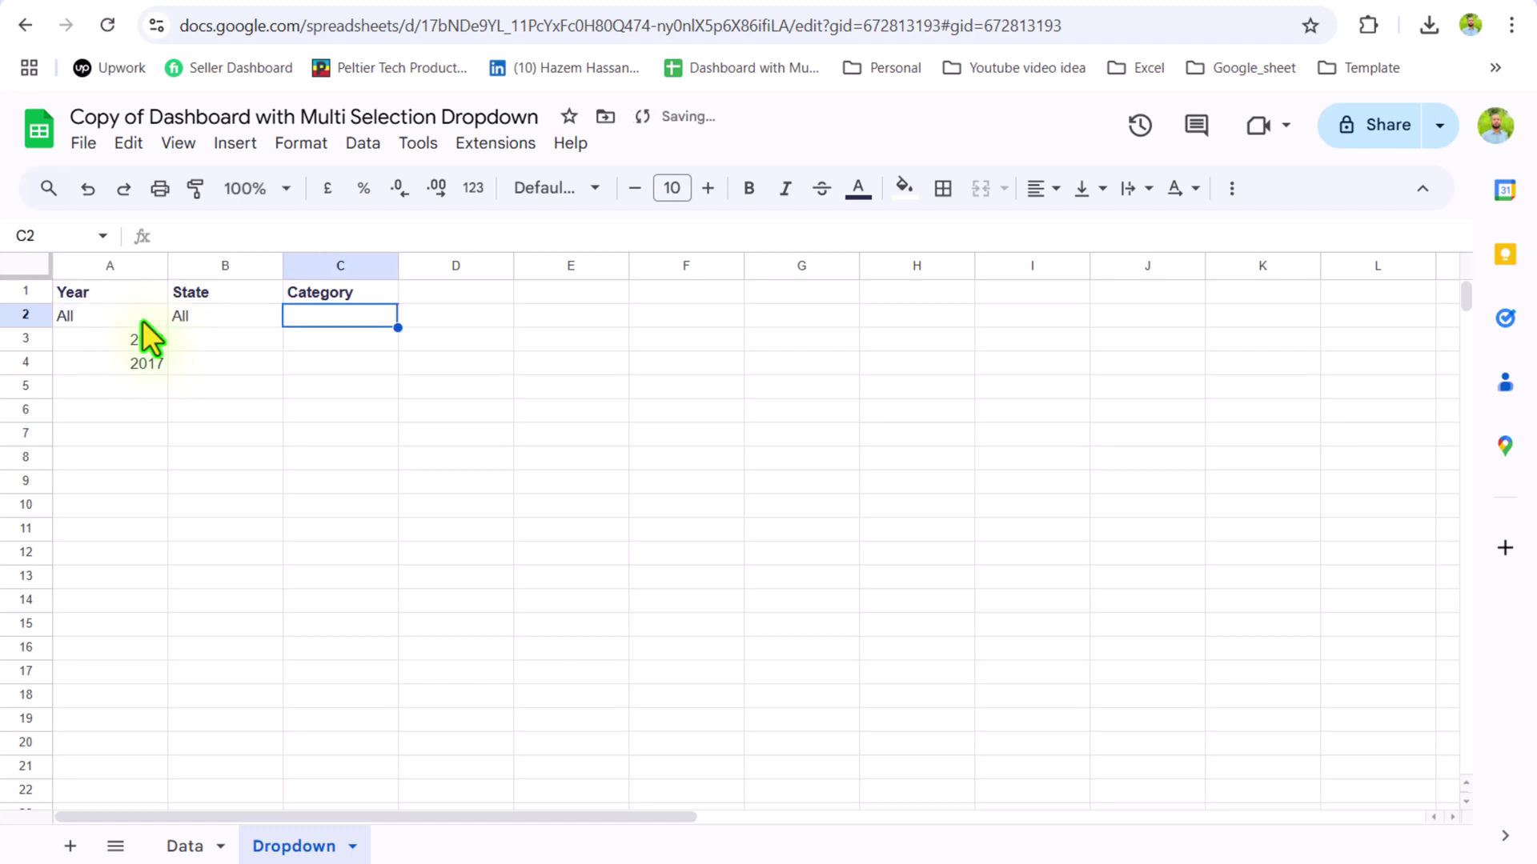
{"action": "type", "text": "All"}
{"action": "key", "text": "Return"}
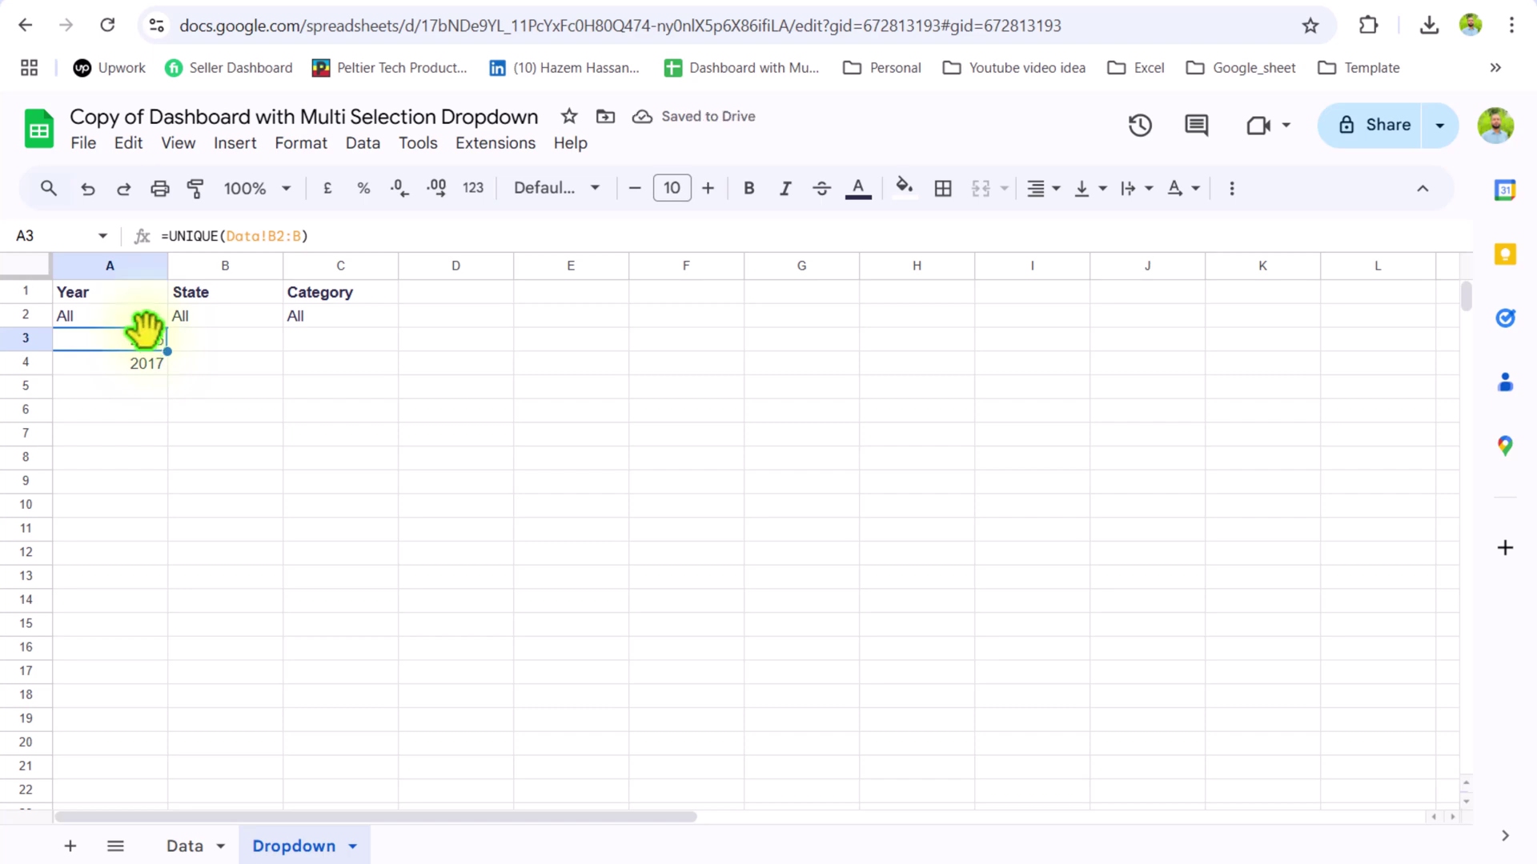
Step: Copy the UNIQUE formula text from A3 into cell B3 under the State header, keeping its range unshifted
{"action": "left_click", "coordinate": [184, 846]}
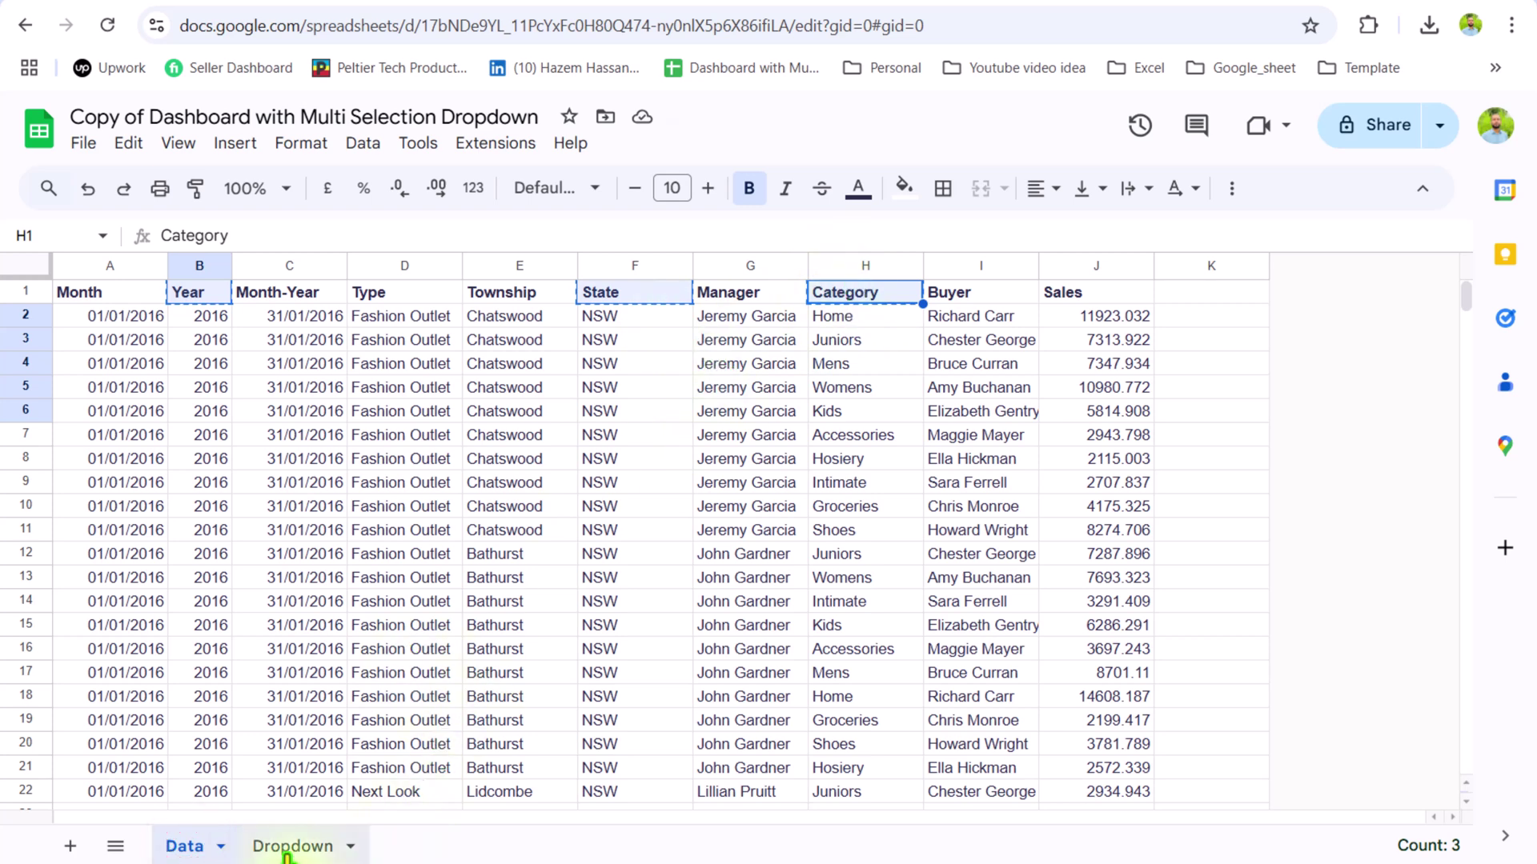
{"action": "left_click", "coordinate": [288, 847]}
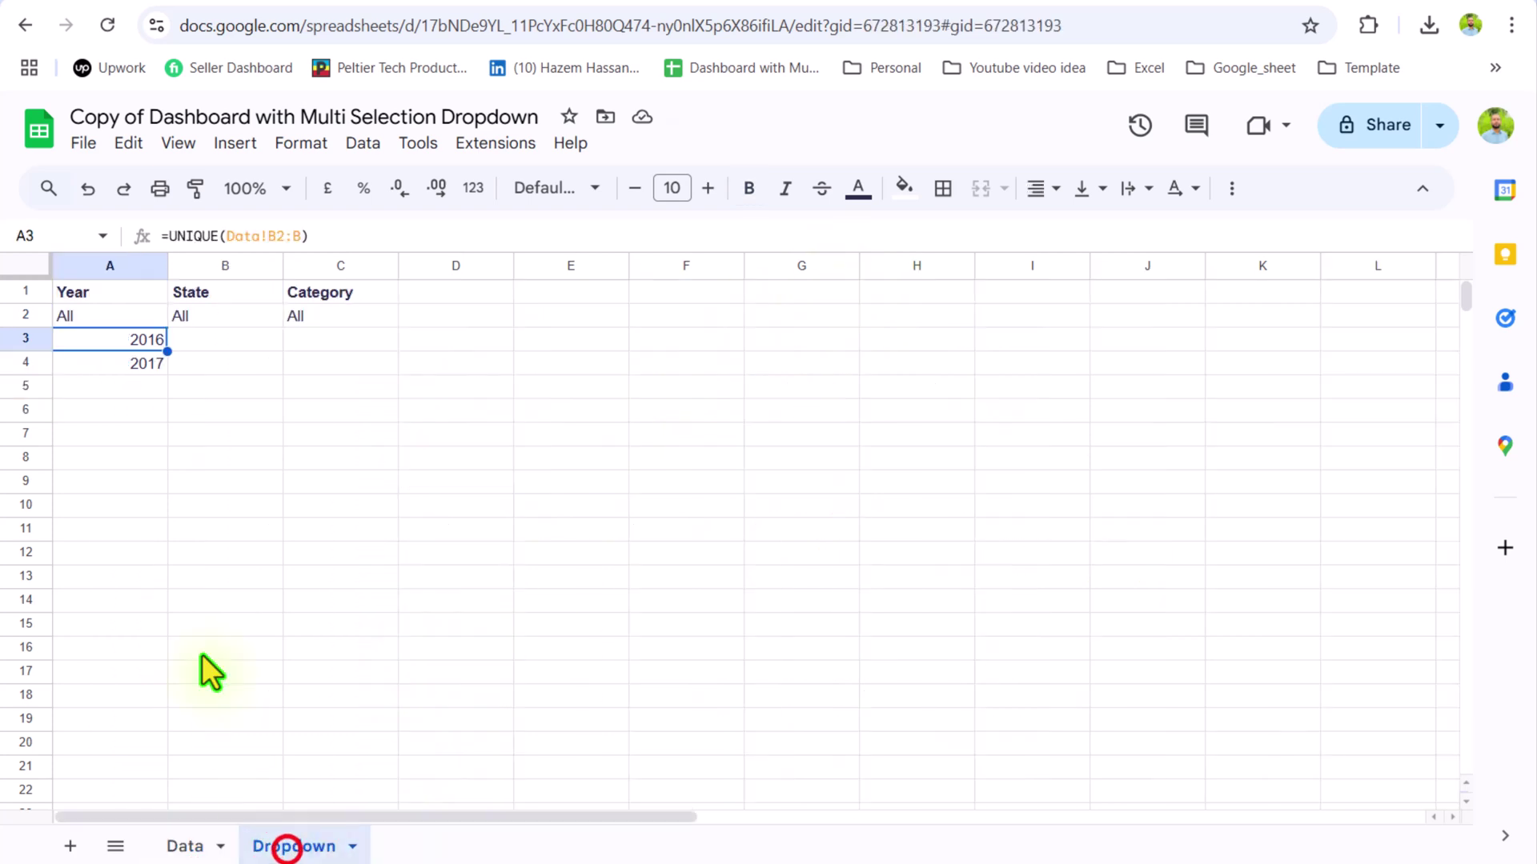
{"action": "triple_click", "coordinate": [359, 234]}
{"action": "key", "text": "ctrl+c"}
{"action": "key", "text": "Escape"}
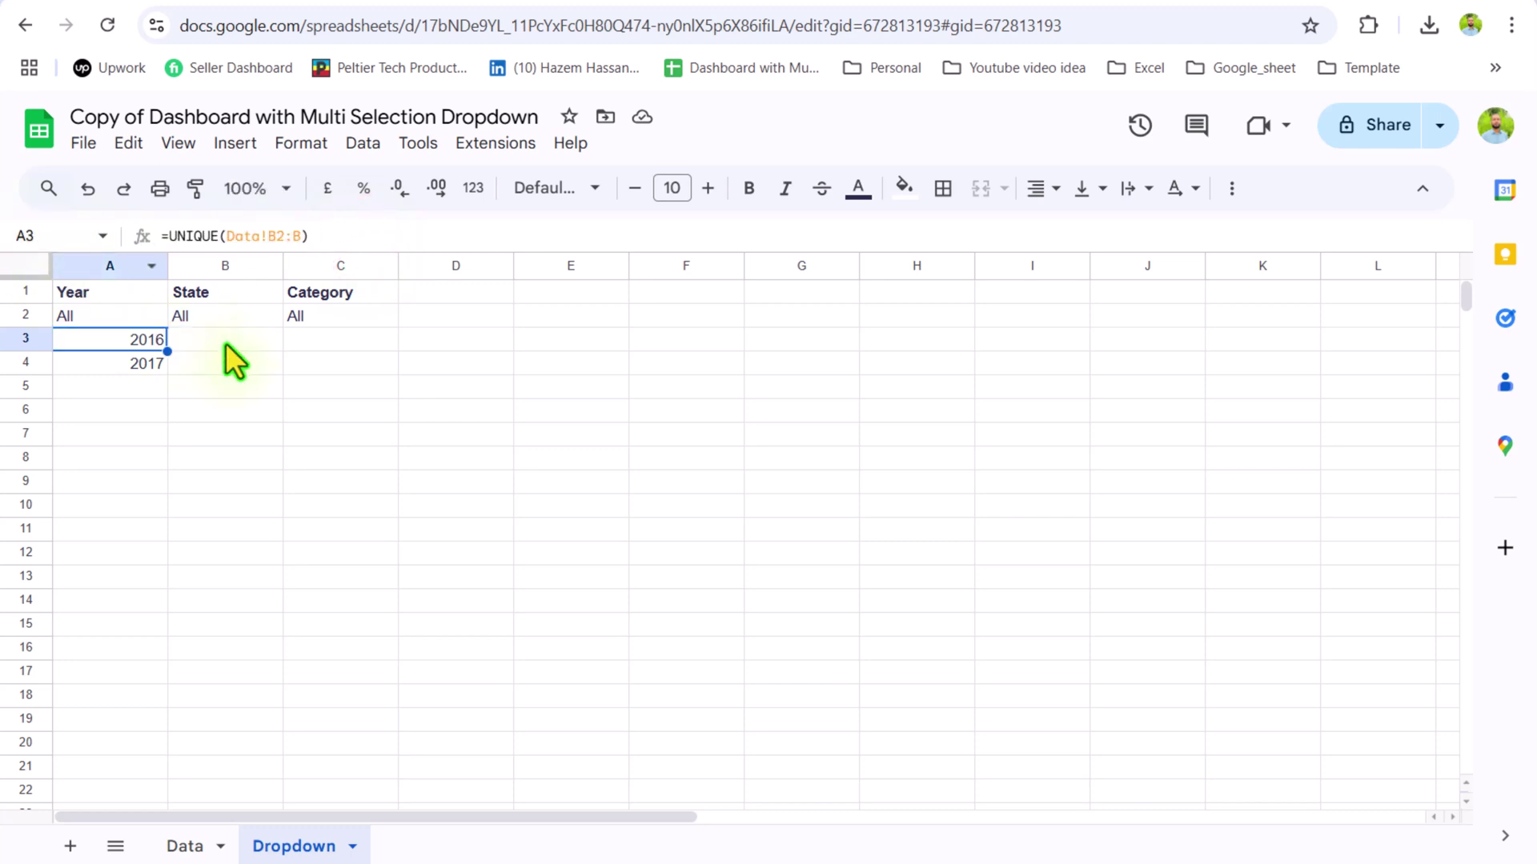
{"action": "left_click", "coordinate": [227, 343]}
{"action": "double_click", "coordinate": [227, 343]}
{"action": "key", "text": "ctrl+v"}
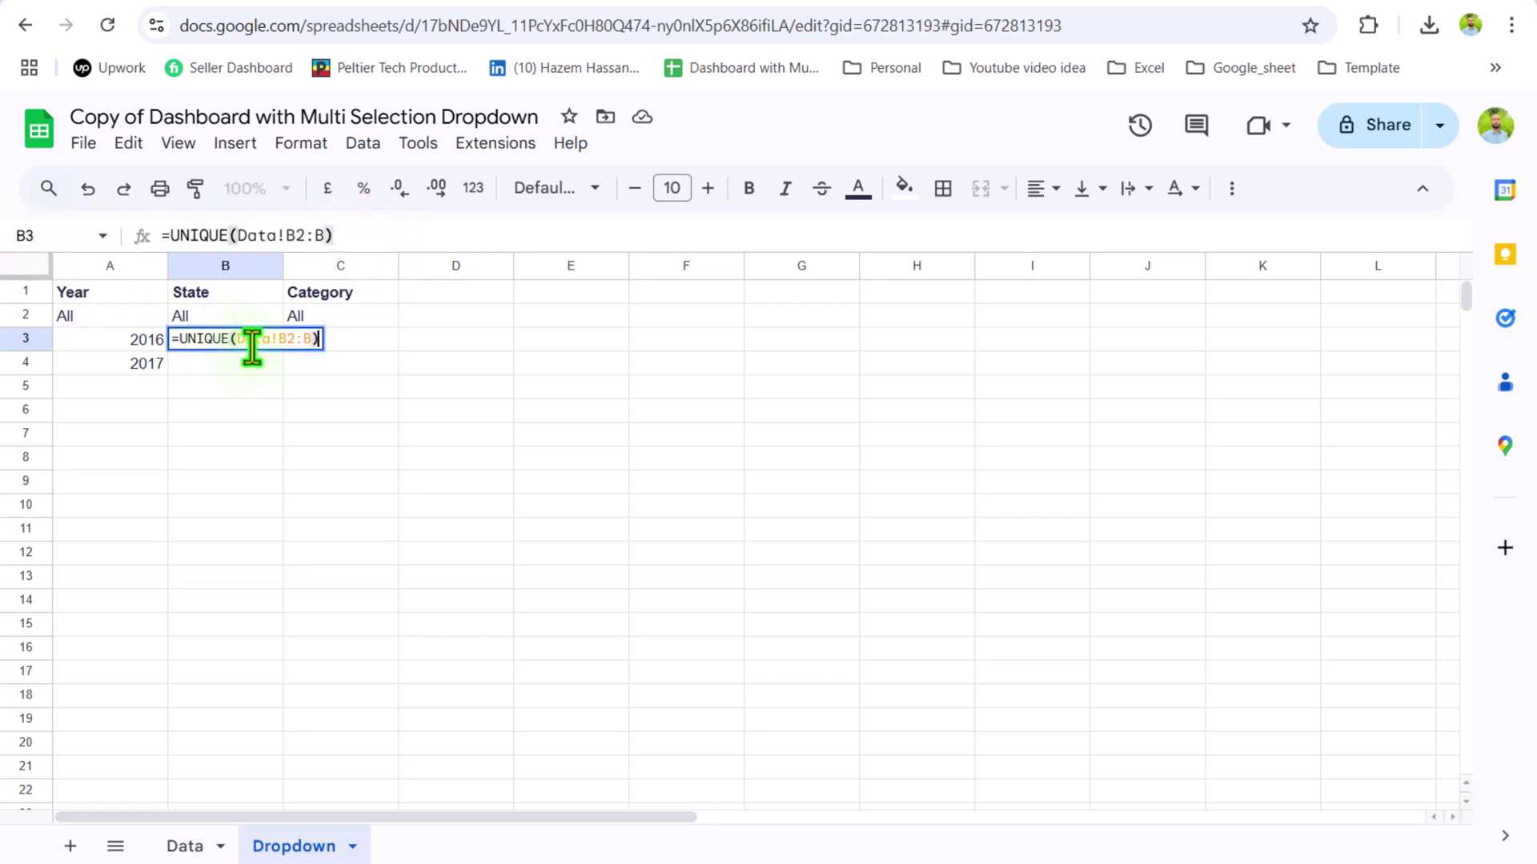
Step: Change the range of the UNIQUE formula in B3 to Data!F2:F to list the unique states
{"action": "left_click", "coordinate": [285, 341]}
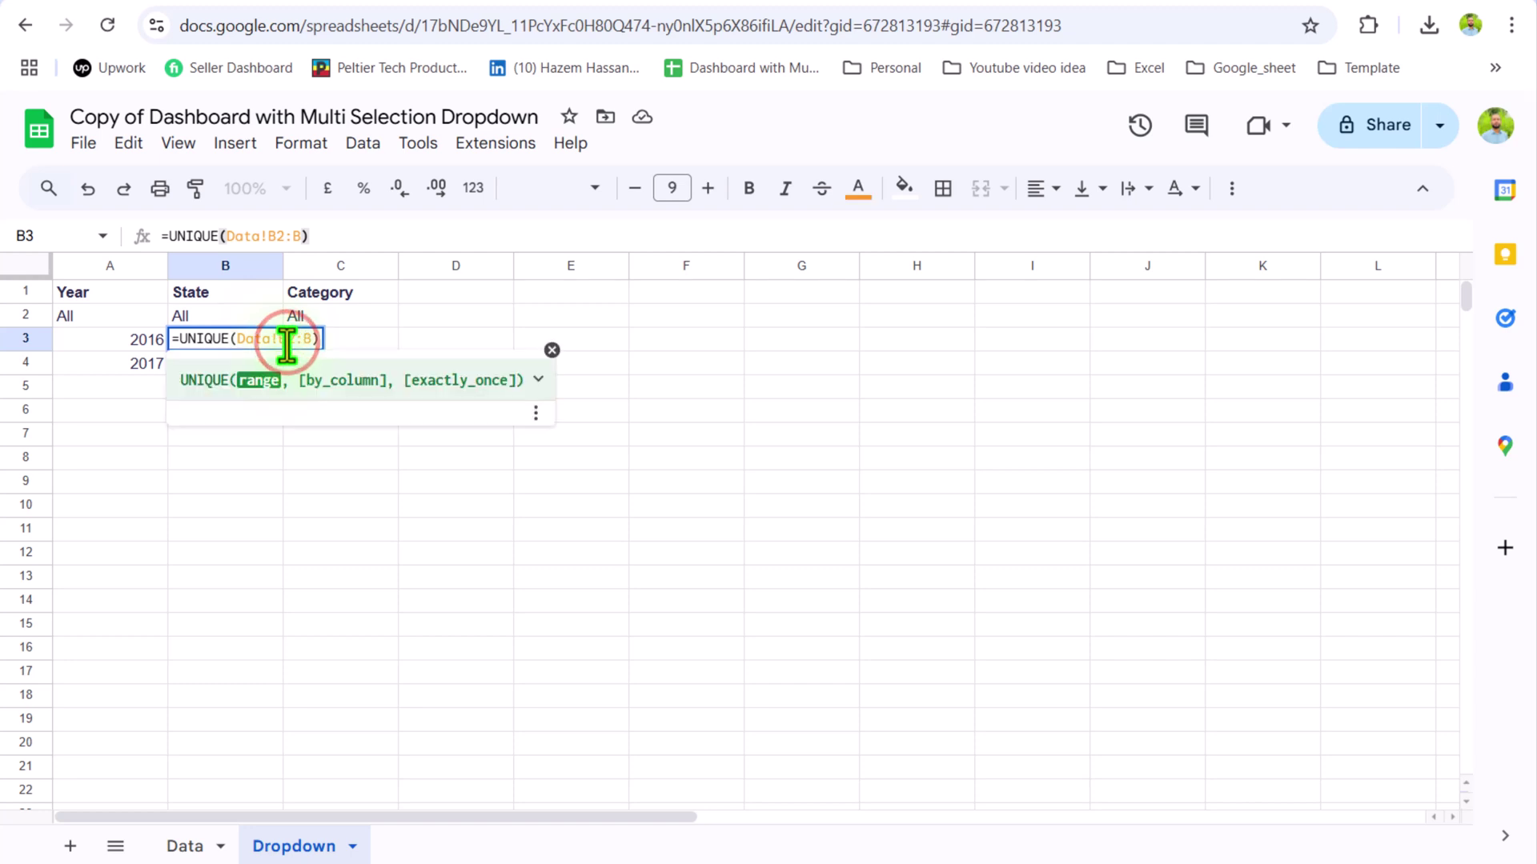
{"action": "key", "text": "BackSpace"}
{"action": "type", "text": "F"}
{"action": "key", "text": "Right"}
{"action": "key", "text": "Right"}
{"action": "key", "text": "Right"}
{"action": "key", "text": "BackSpace"}
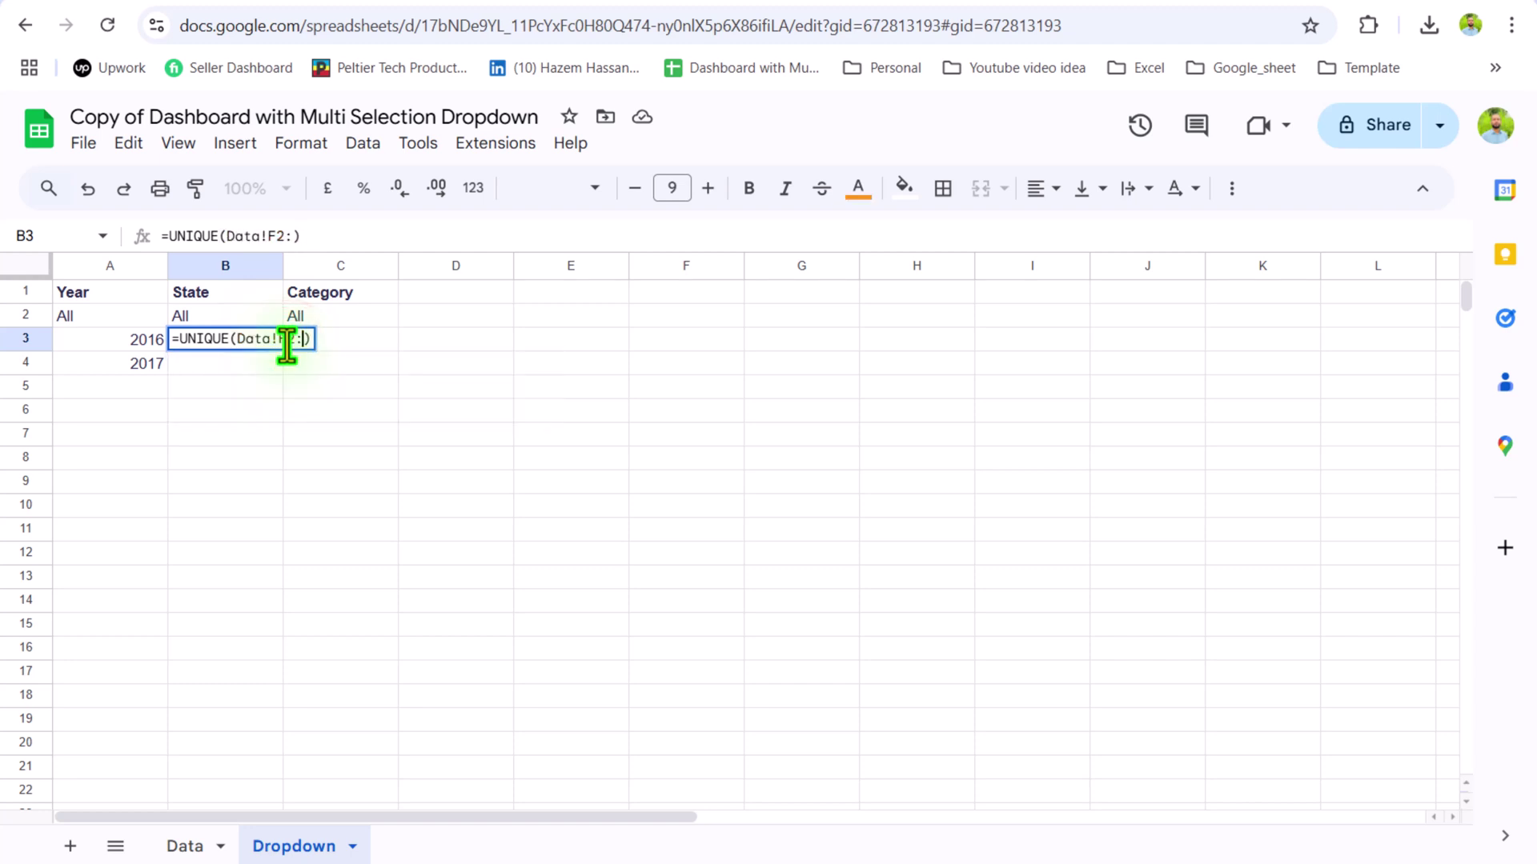
{"action": "type", "text": "F"}
{"action": "key", "text": "Return"}
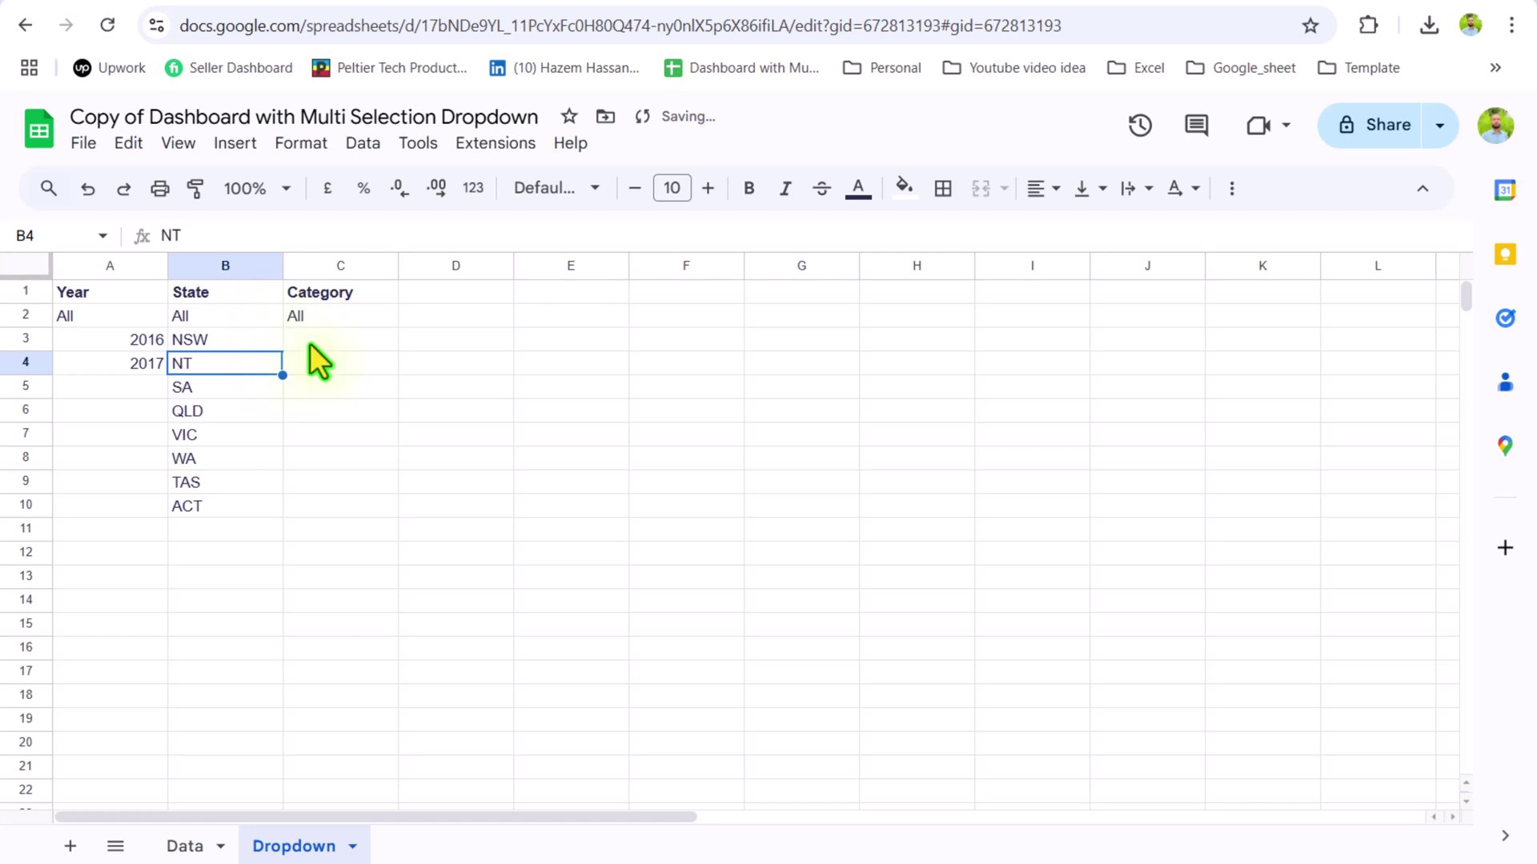
Step: List the unique categories in cell C3 of the Dropdown sheet with =UNIQUE(Data!H2:H)
{"action": "double_click", "coordinate": [309, 343]}
{"action": "key", "text": "ctrl+v"}
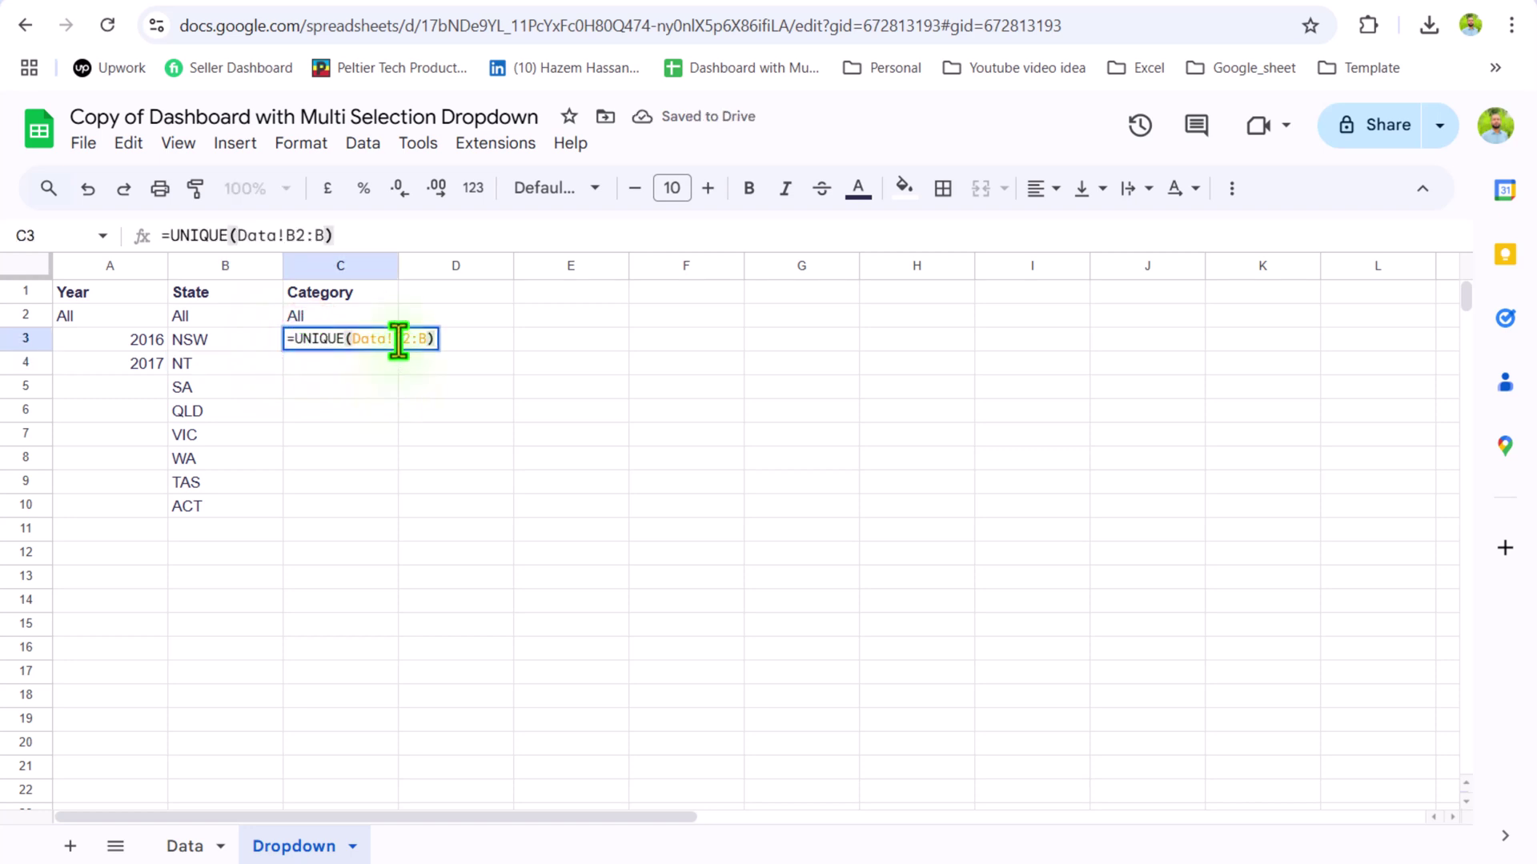
{"action": "left_click", "coordinate": [397, 339]}
{"action": "key", "text": "BackSpace"}
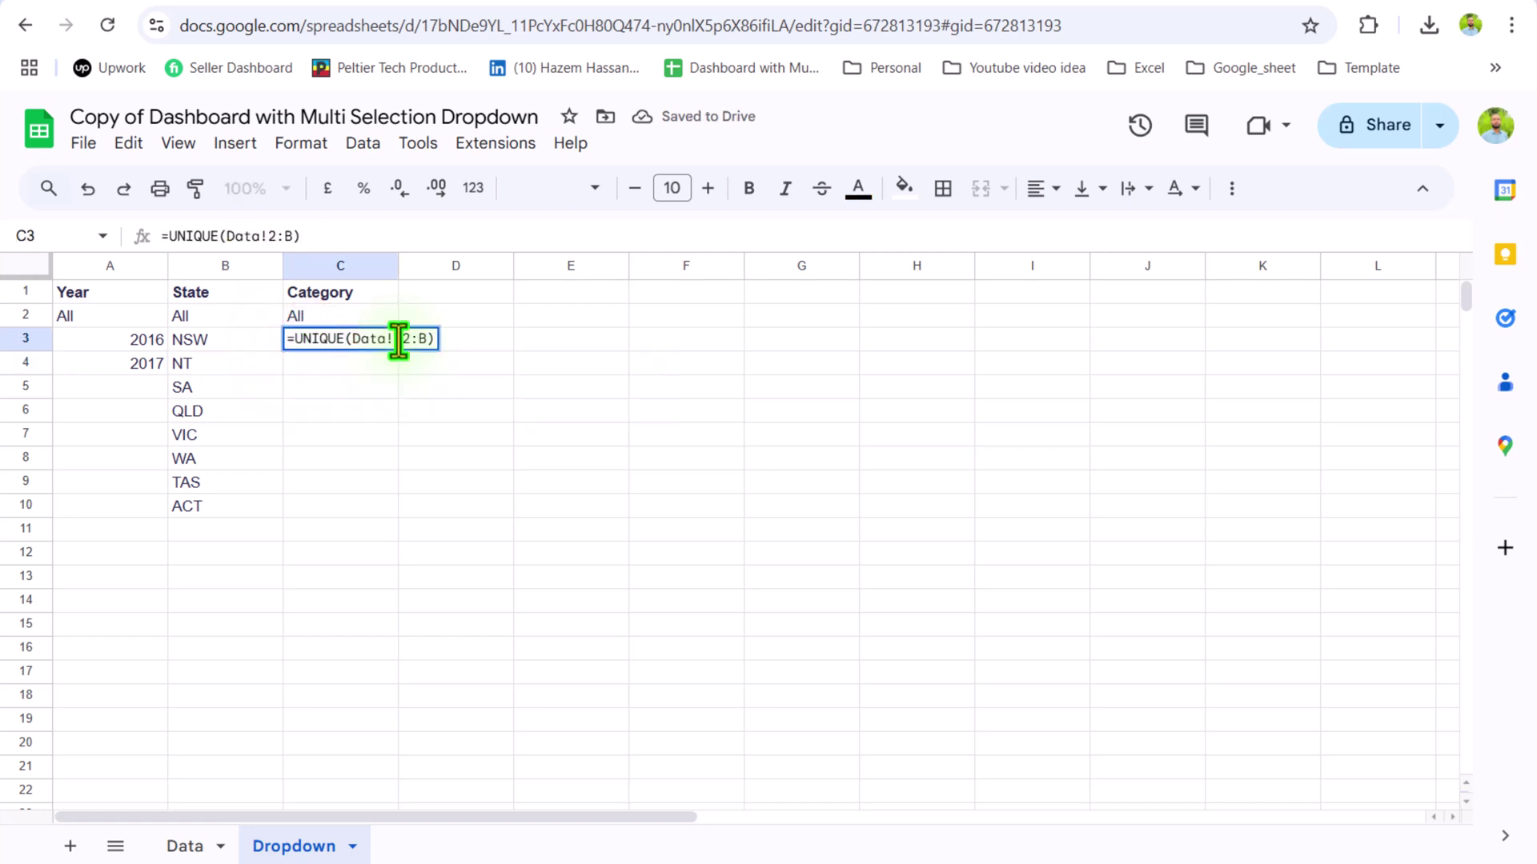
{"action": "type", "text": "H"}
{"action": "key", "text": "Right"}
{"action": "key", "text": "Right"}
{"action": "key", "text": "Right"}
{"action": "key", "text": "BackSpace"}
{"action": "type", "text": "H"}
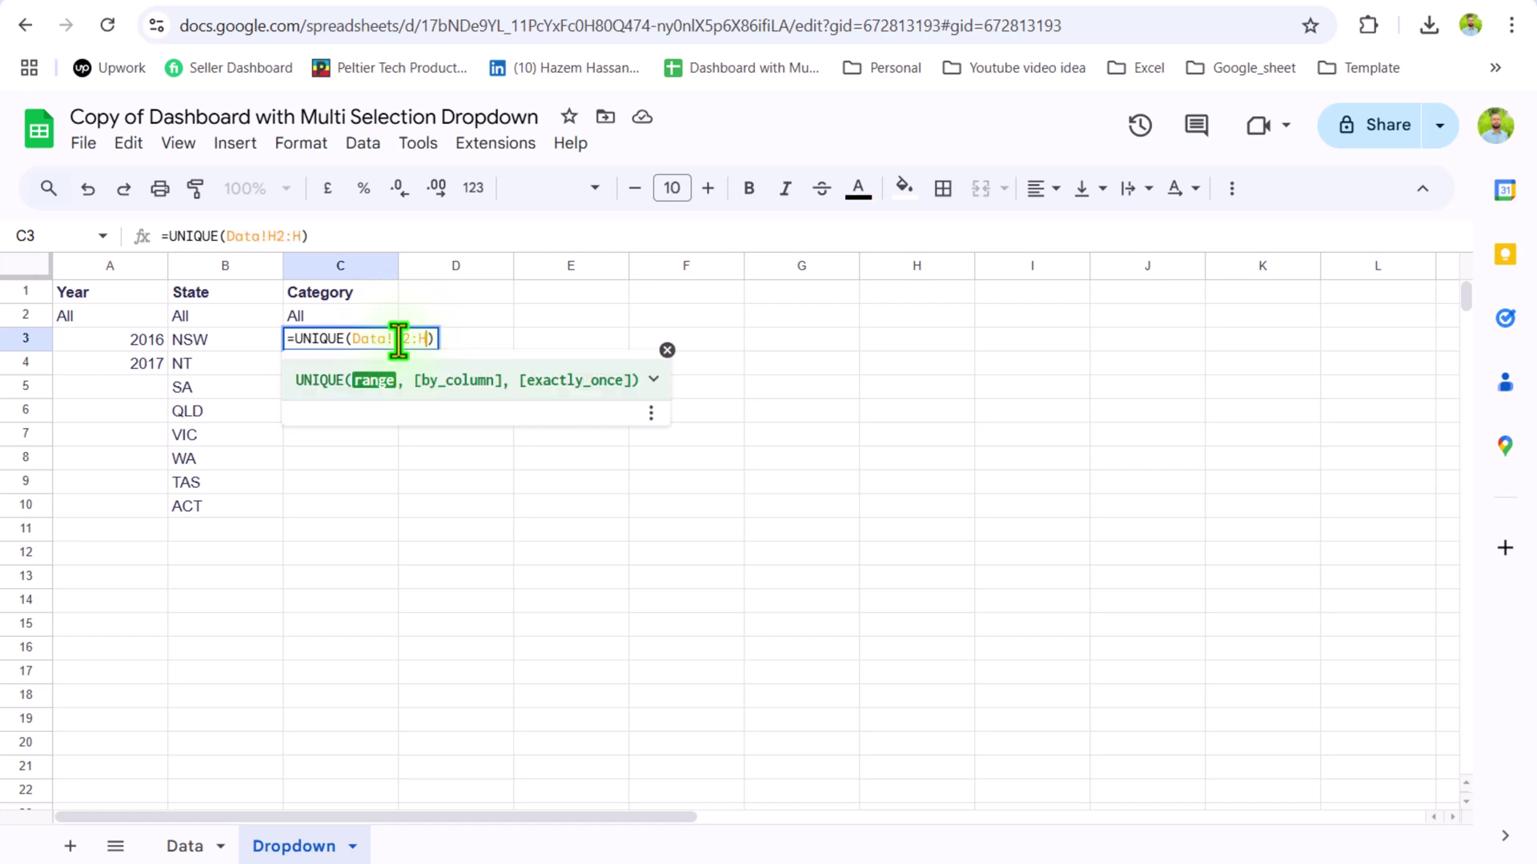
{"action": "key", "text": "Return"}
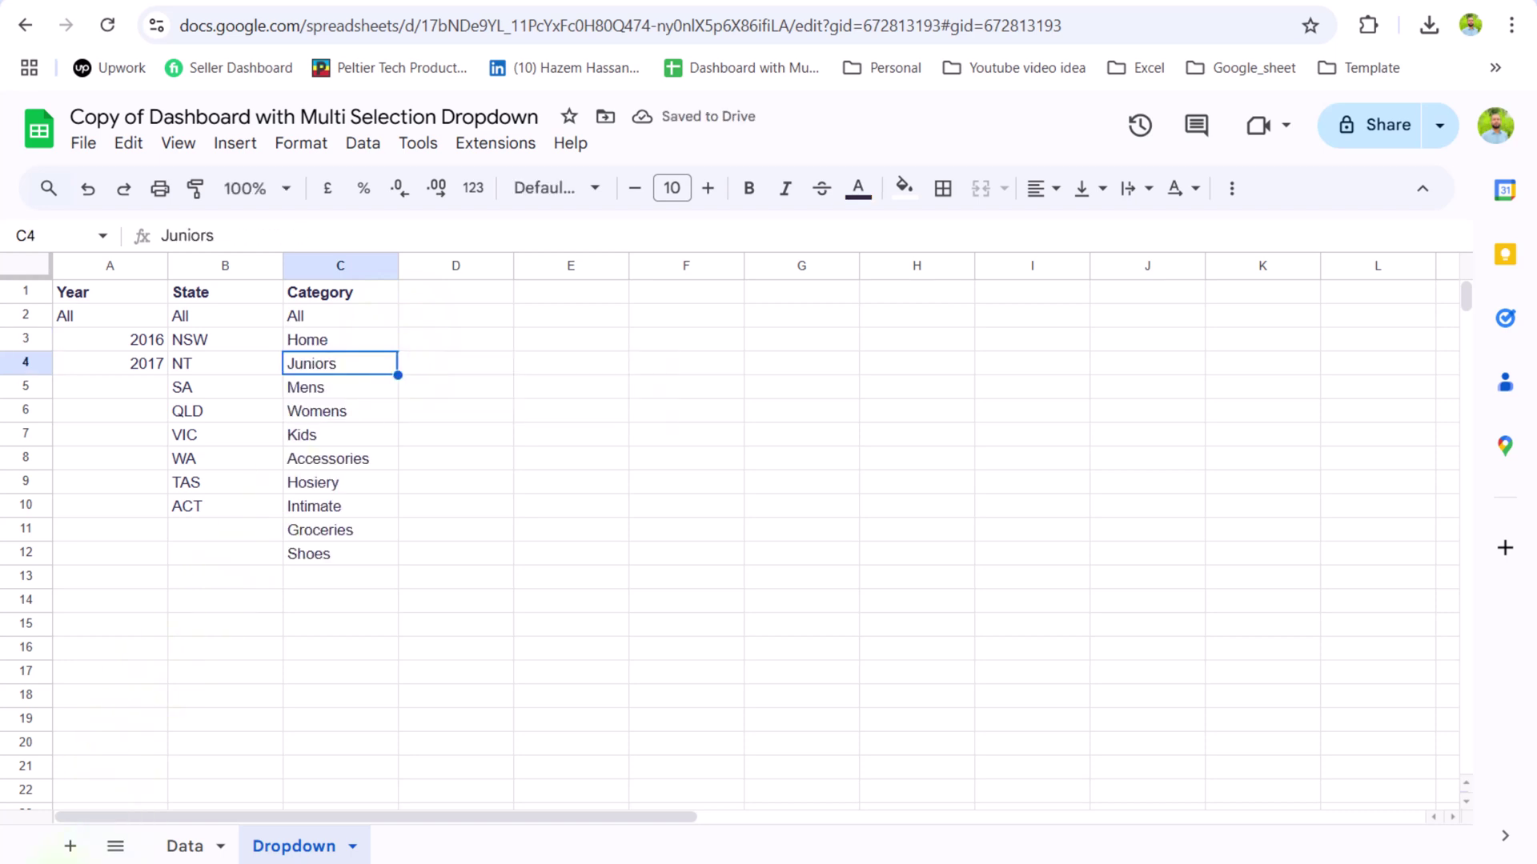
Step: Add a new sheet named Dashboard and narrow all its columns to roughly half the default width
{"action": "left_click", "coordinate": [69, 847]}
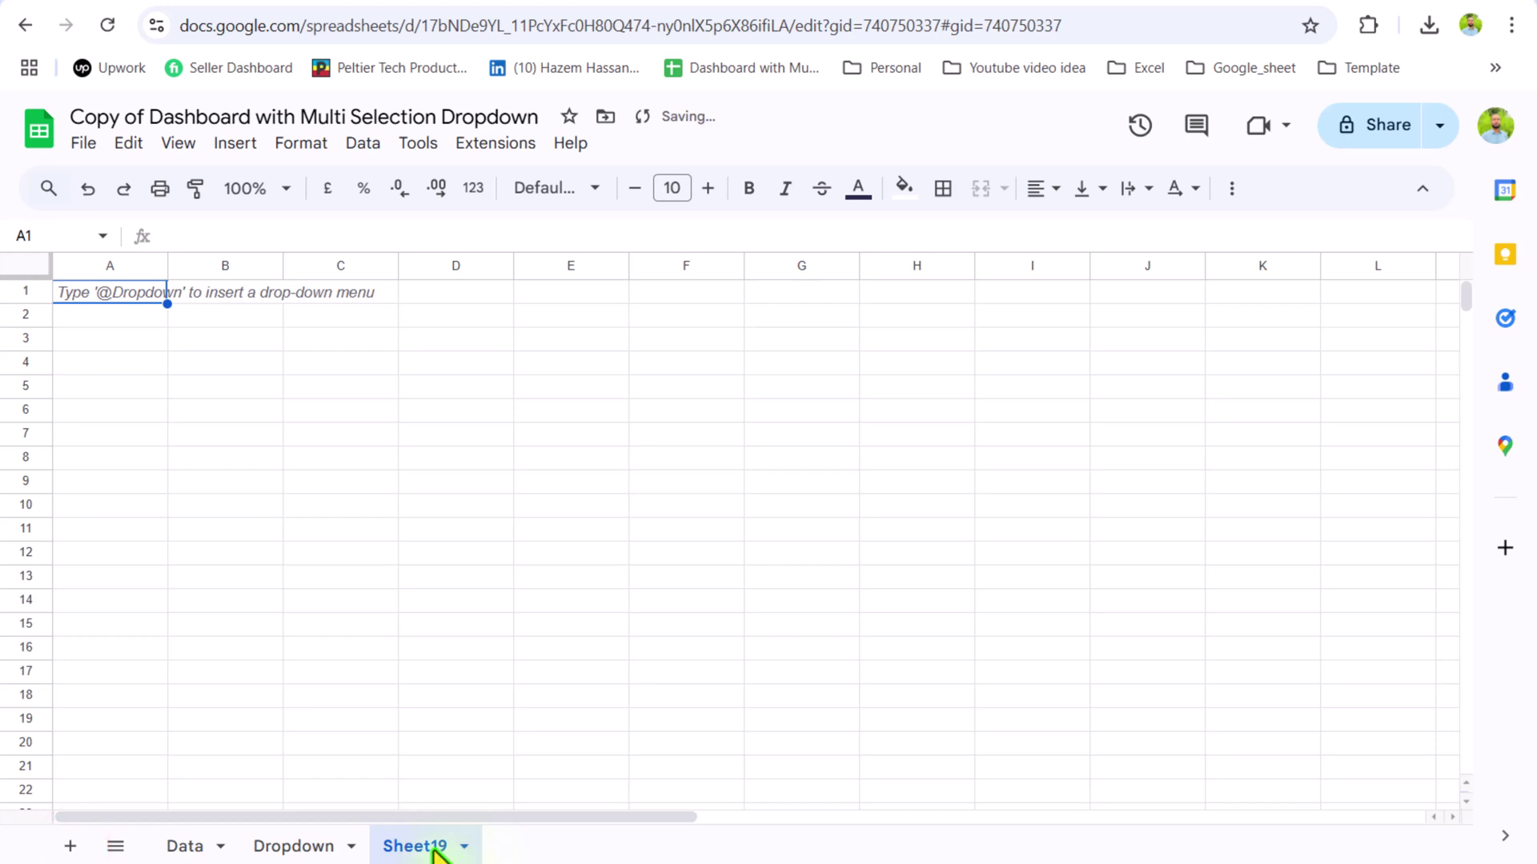
{"action": "right_click", "coordinate": [432, 844]}
{"action": "left_click", "coordinate": [436, 564]}
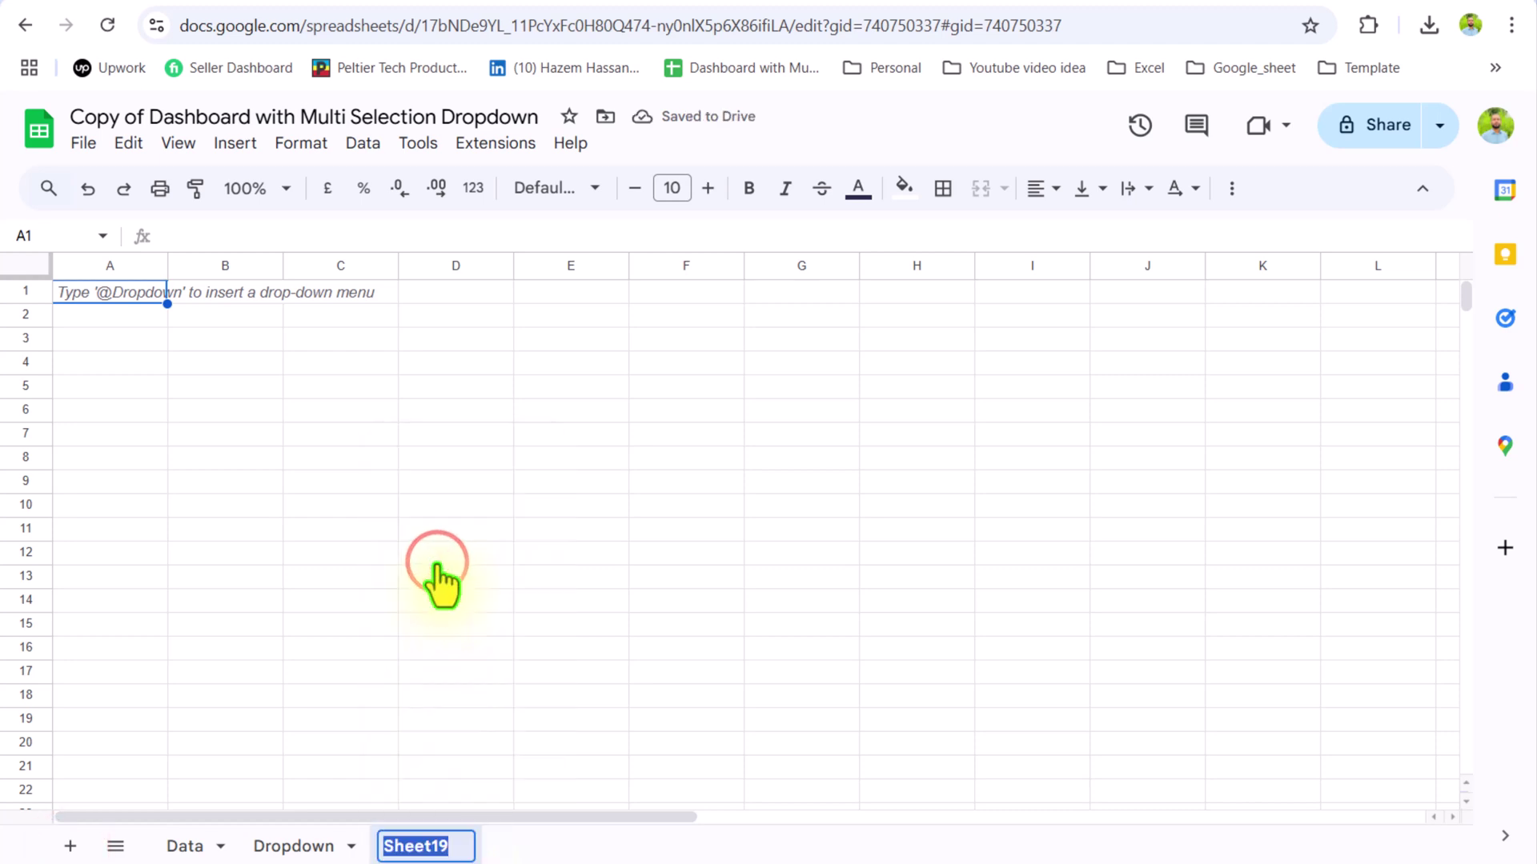
{"action": "type", "text": "Dashboard"}
{"action": "key", "text": "Return"}
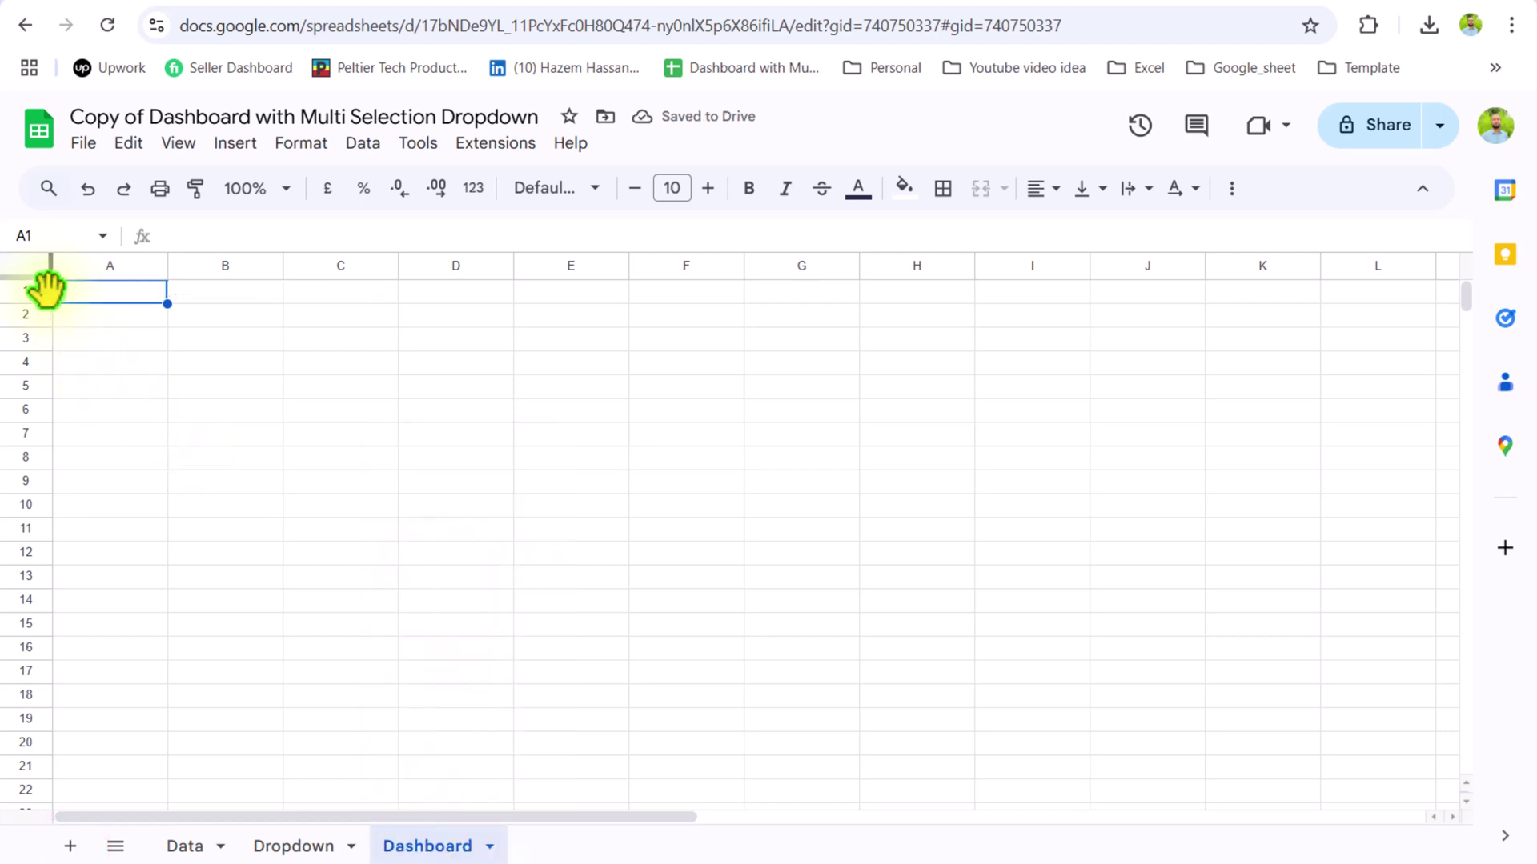
{"action": "left_click", "coordinate": [36, 268]}
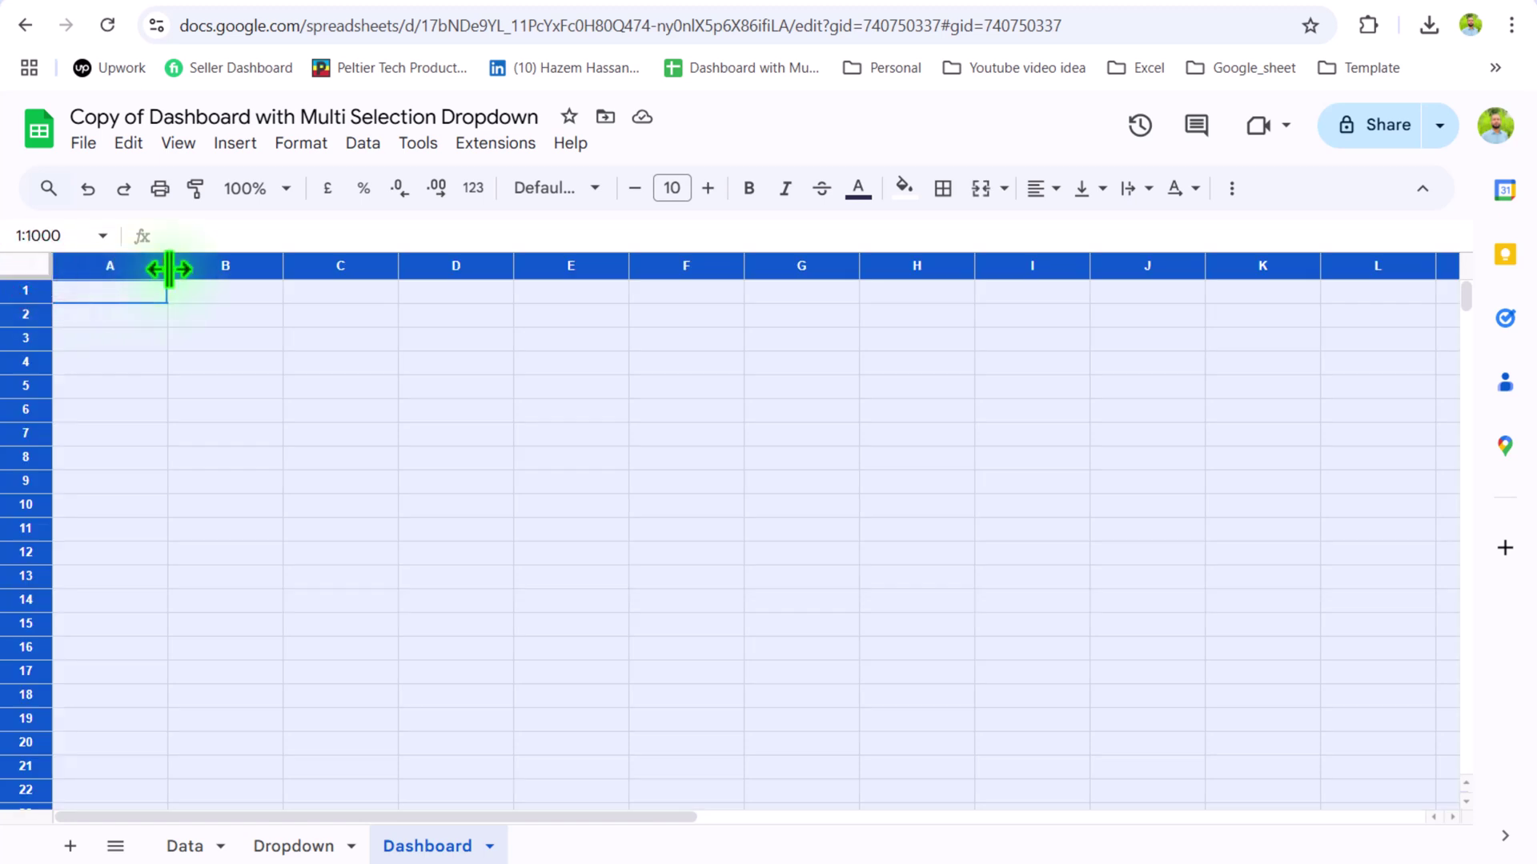
{"action": "left_click_drag", "start_coordinate": [167, 268], "coordinate": [114, 268]}
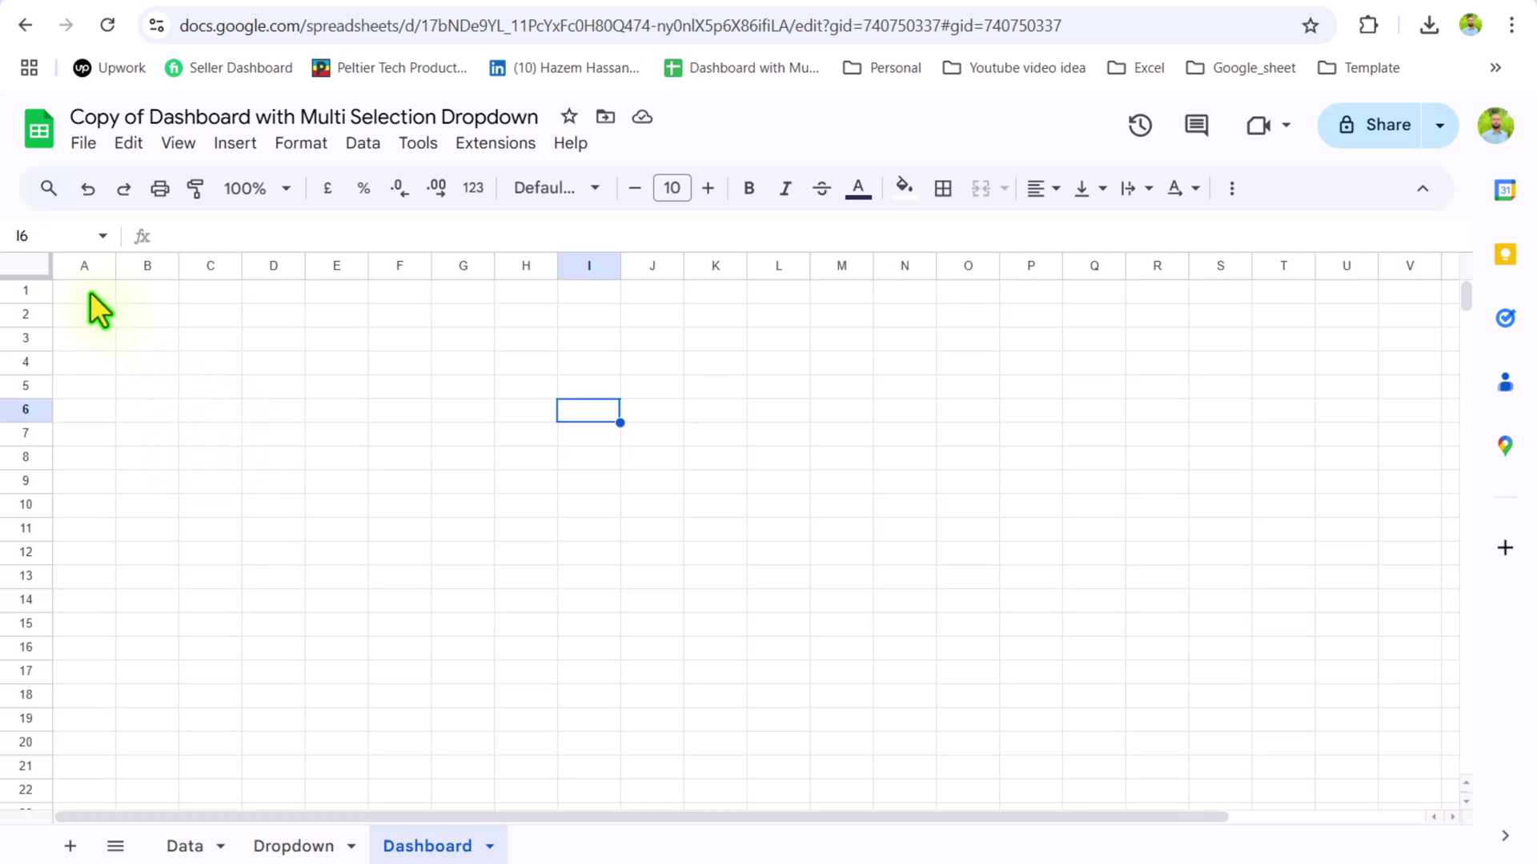
Step: Merge A1:T2 and enter the title Dashboard with Multi Selection Dropdown in Google Sheets, centred in the merged cell
{"action": "left_click_drag", "start_coordinate": [90, 292], "coordinate": [1307, 315]}
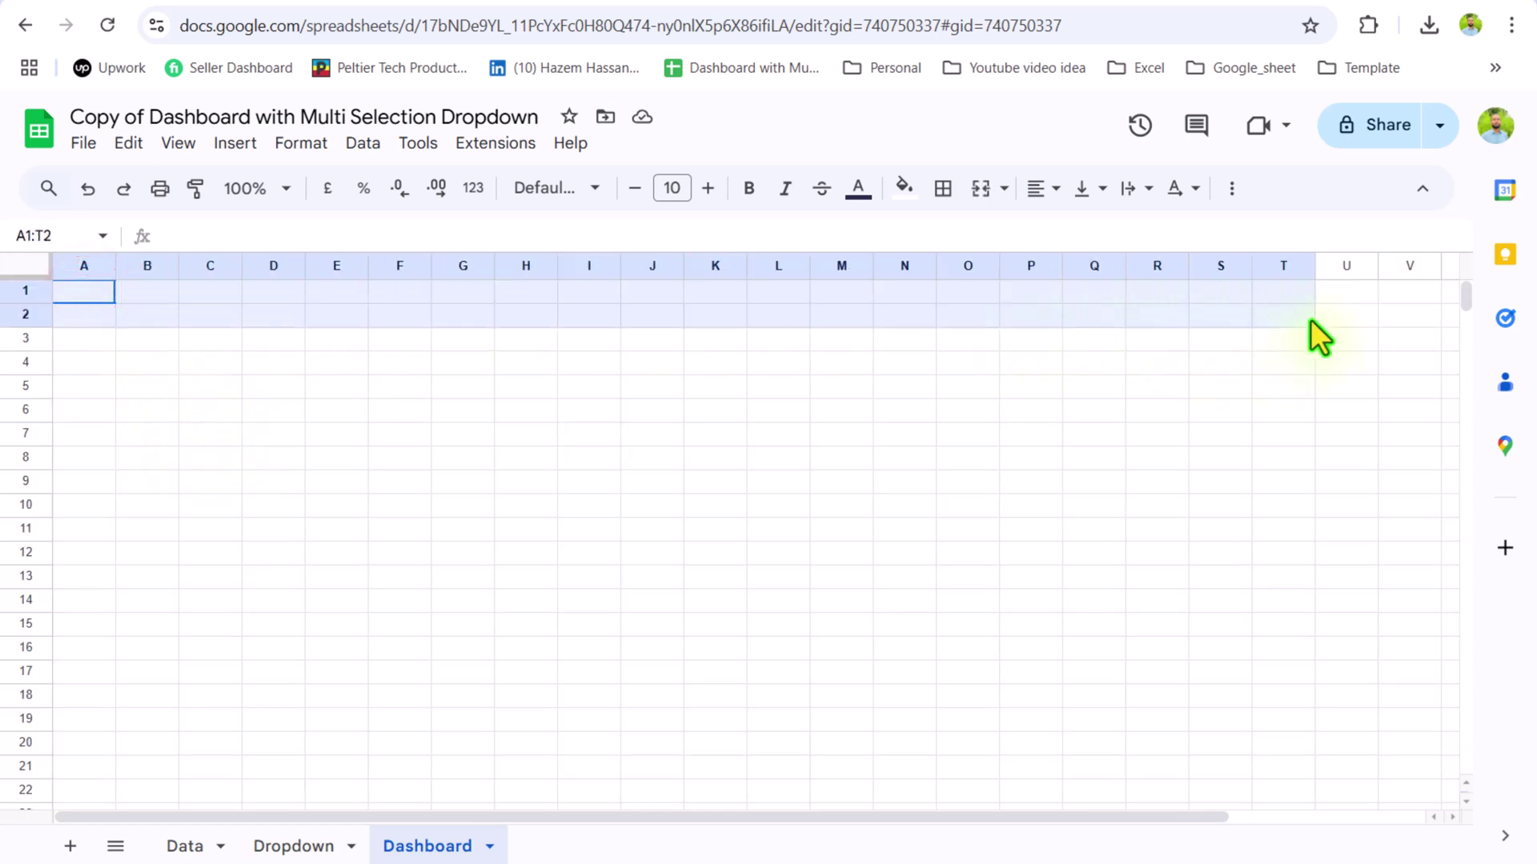
{"action": "left_click", "coordinate": [978, 192]}
{"action": "type", "text": "Dashboard with Multi Selection Dropdown in Google Sheets"}
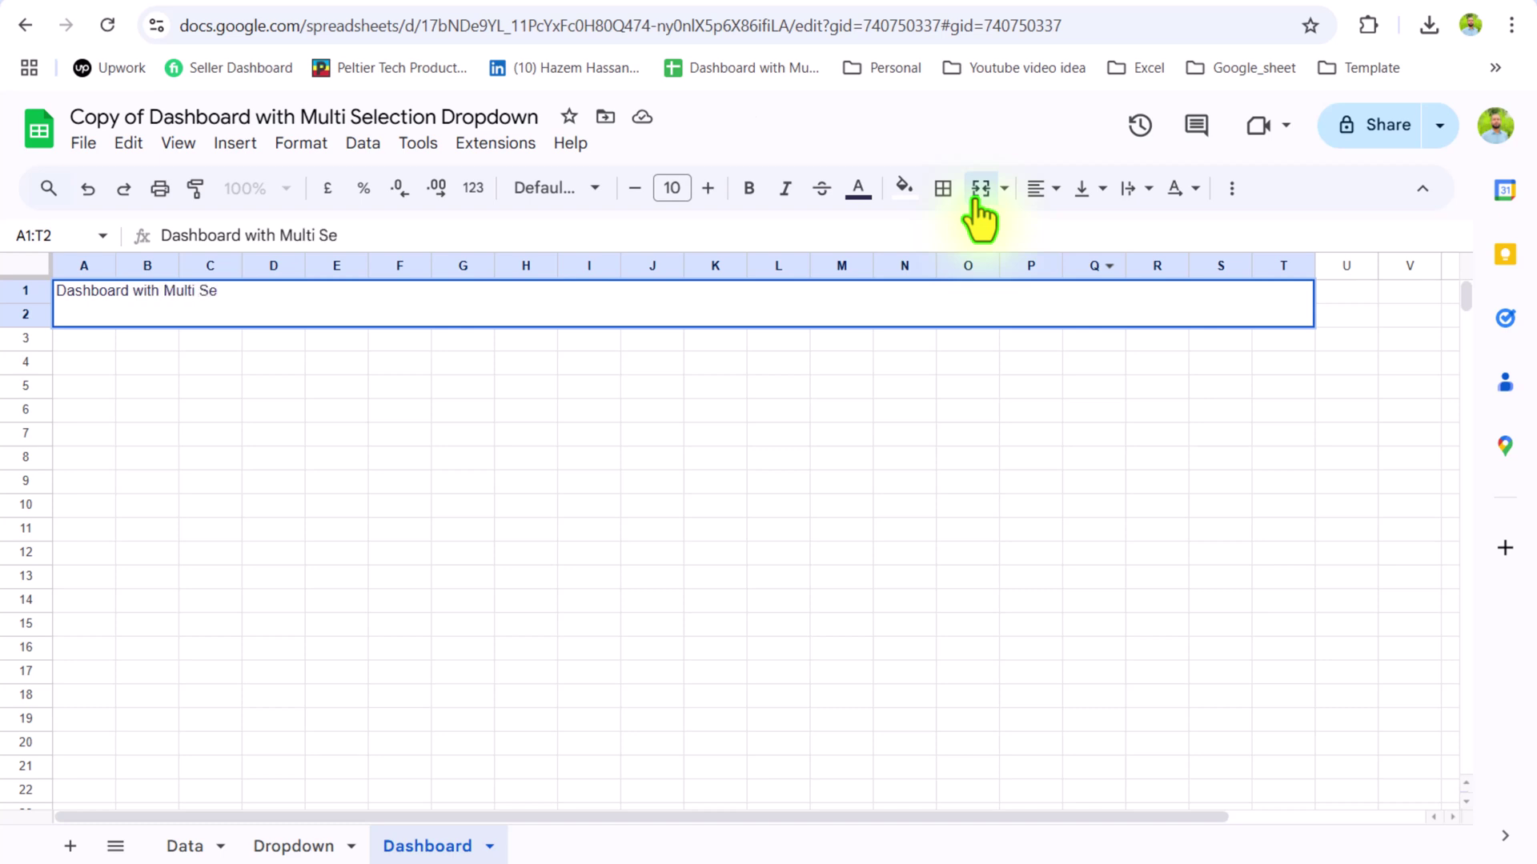
{"action": "key", "text": "Return"}
{"action": "left_click", "coordinate": [1084, 189]}
{"action": "left_click", "coordinate": [1124, 232]}
Step: Format the dashboard title in bold Amaranth with a larger font size and a light grey fill
{"action": "left_click", "coordinate": [552, 188]}
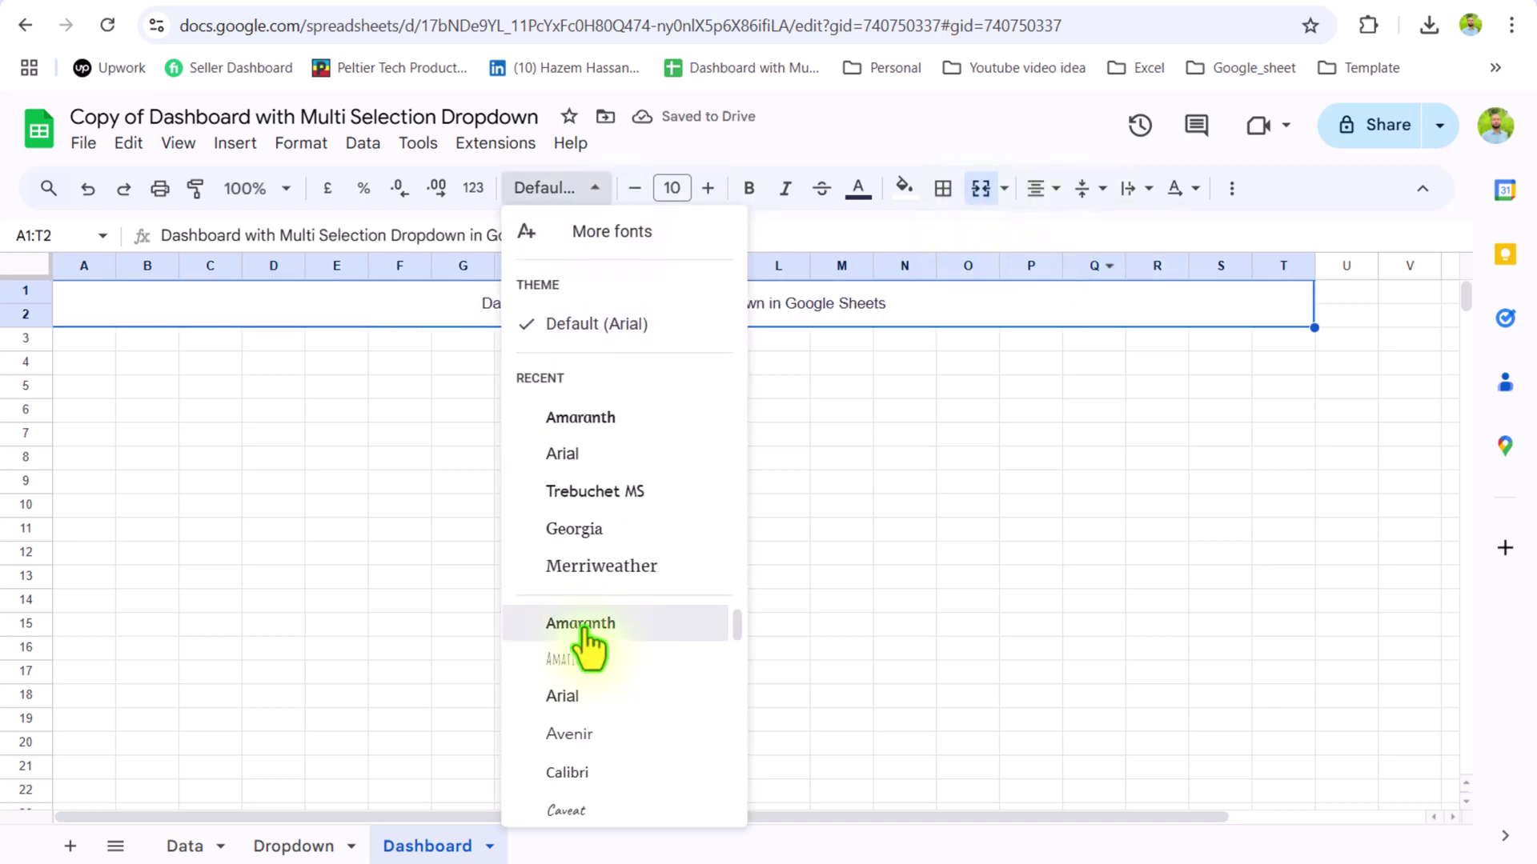
{"action": "left_click", "coordinate": [583, 645]}
{"action": "left_click", "coordinate": [708, 188]}
{"action": "left_click", "coordinate": [749, 189]}
{"action": "left_click", "coordinate": [904, 188]}
{"action": "left_click", "coordinate": [1118, 285]}
{"action": "left_click", "coordinate": [715, 410]}
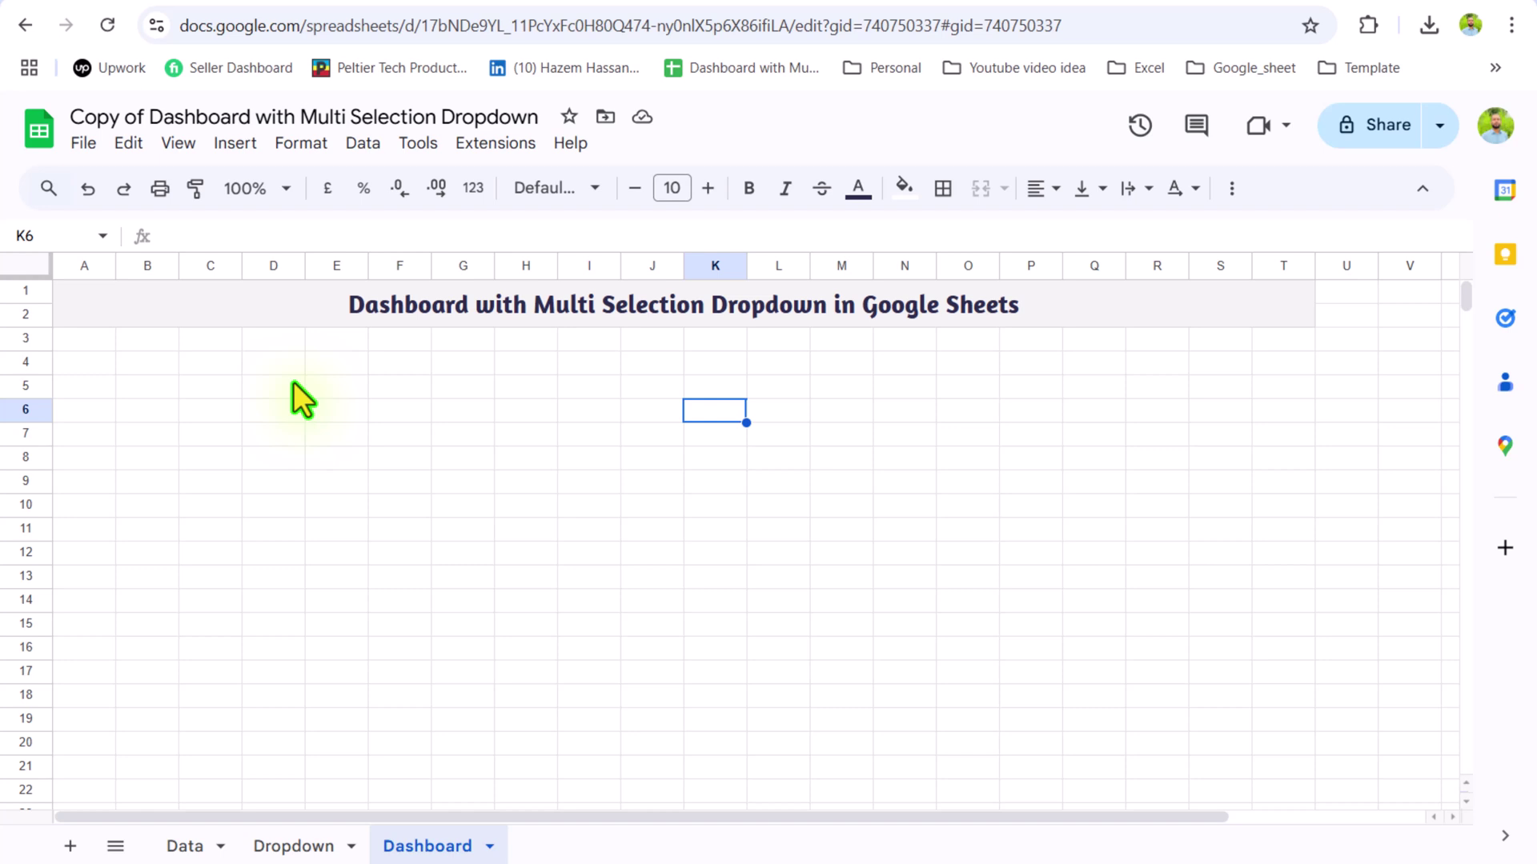
Step: Narrow column A to a slim margin and enter Select Year in the merged cells B4:D4
{"action": "left_click_drag", "start_coordinate": [117, 265], "coordinate": [78, 265]}
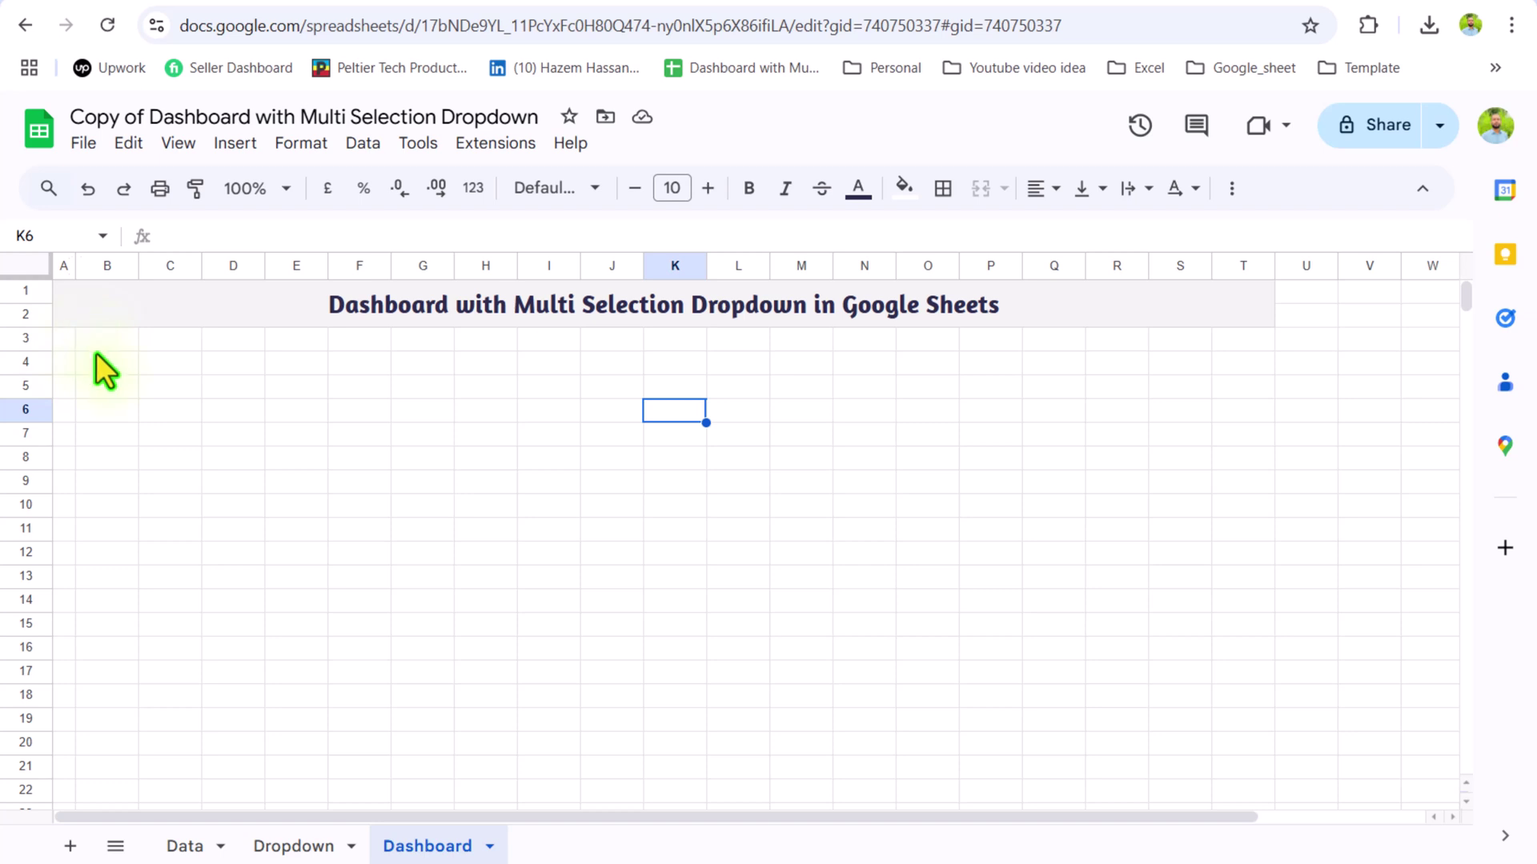
{"action": "left_click_drag", "start_coordinate": [108, 366], "coordinate": [223, 369]}
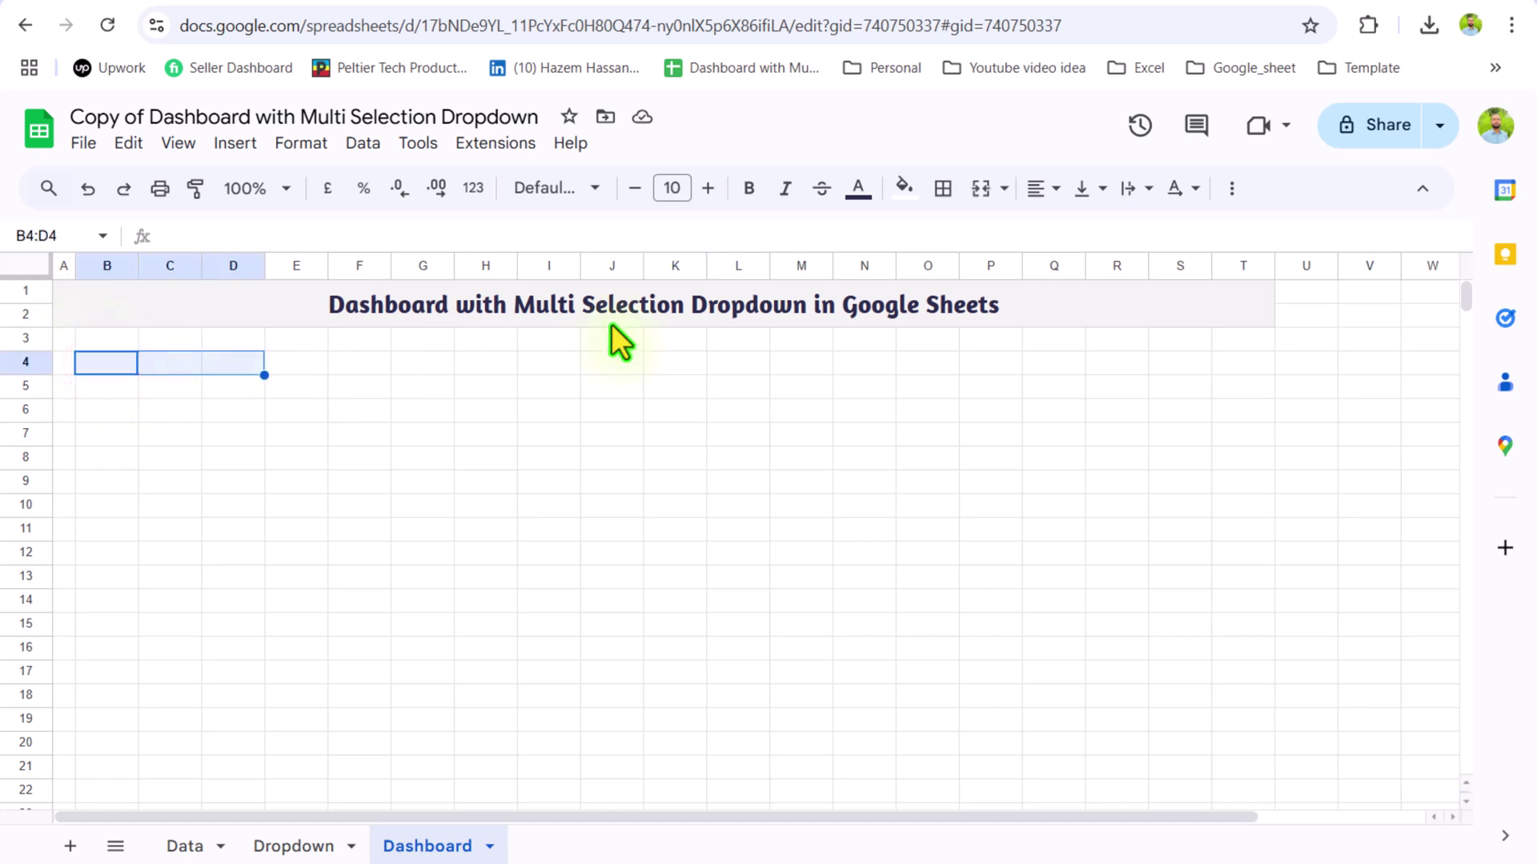
{"action": "left_click", "coordinate": [980, 188]}
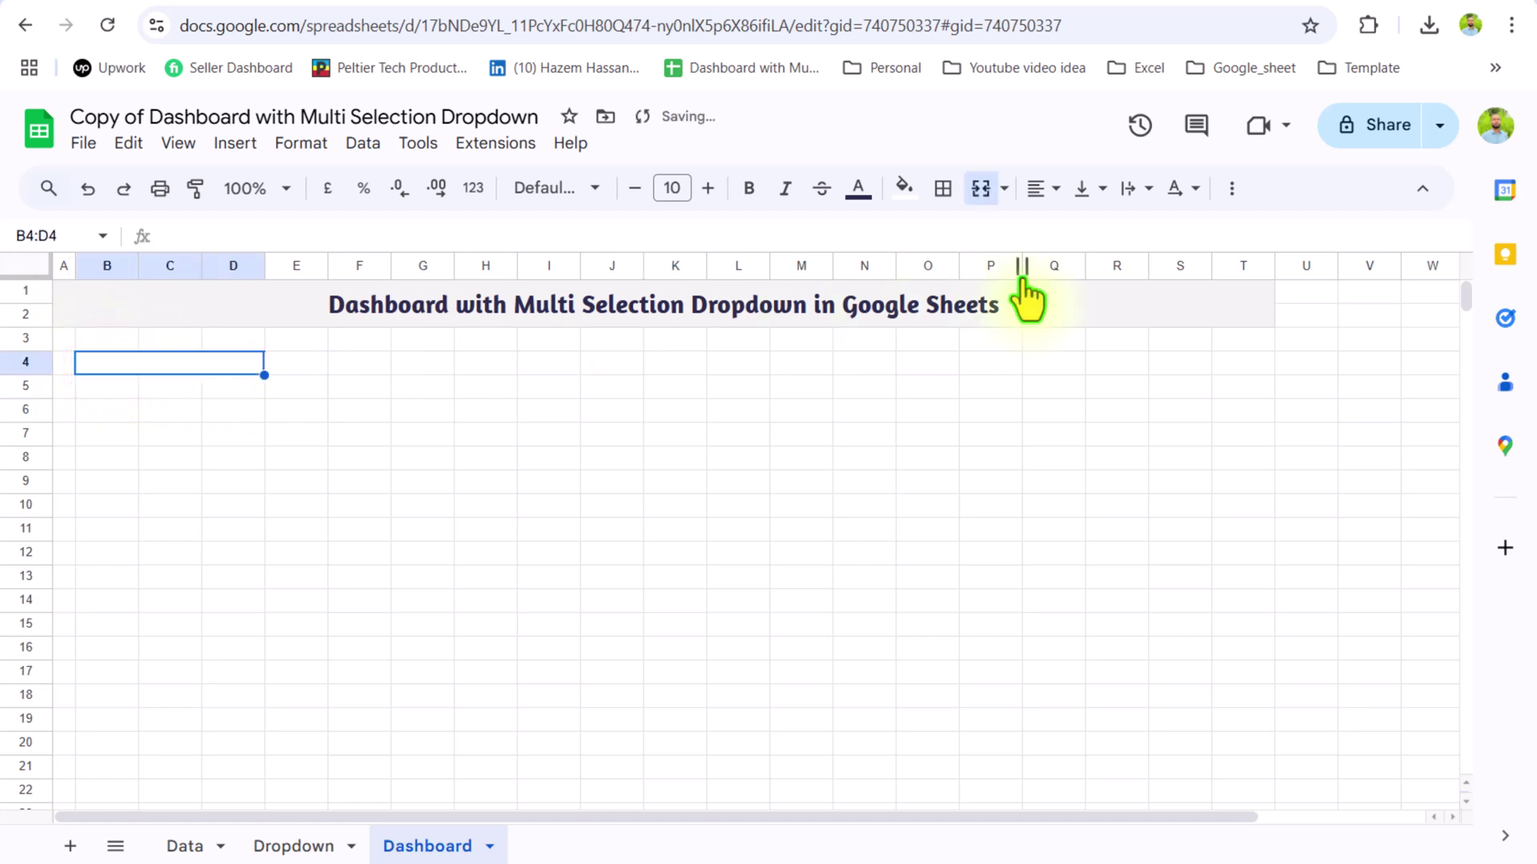
{"action": "type", "text": "Select Year"}
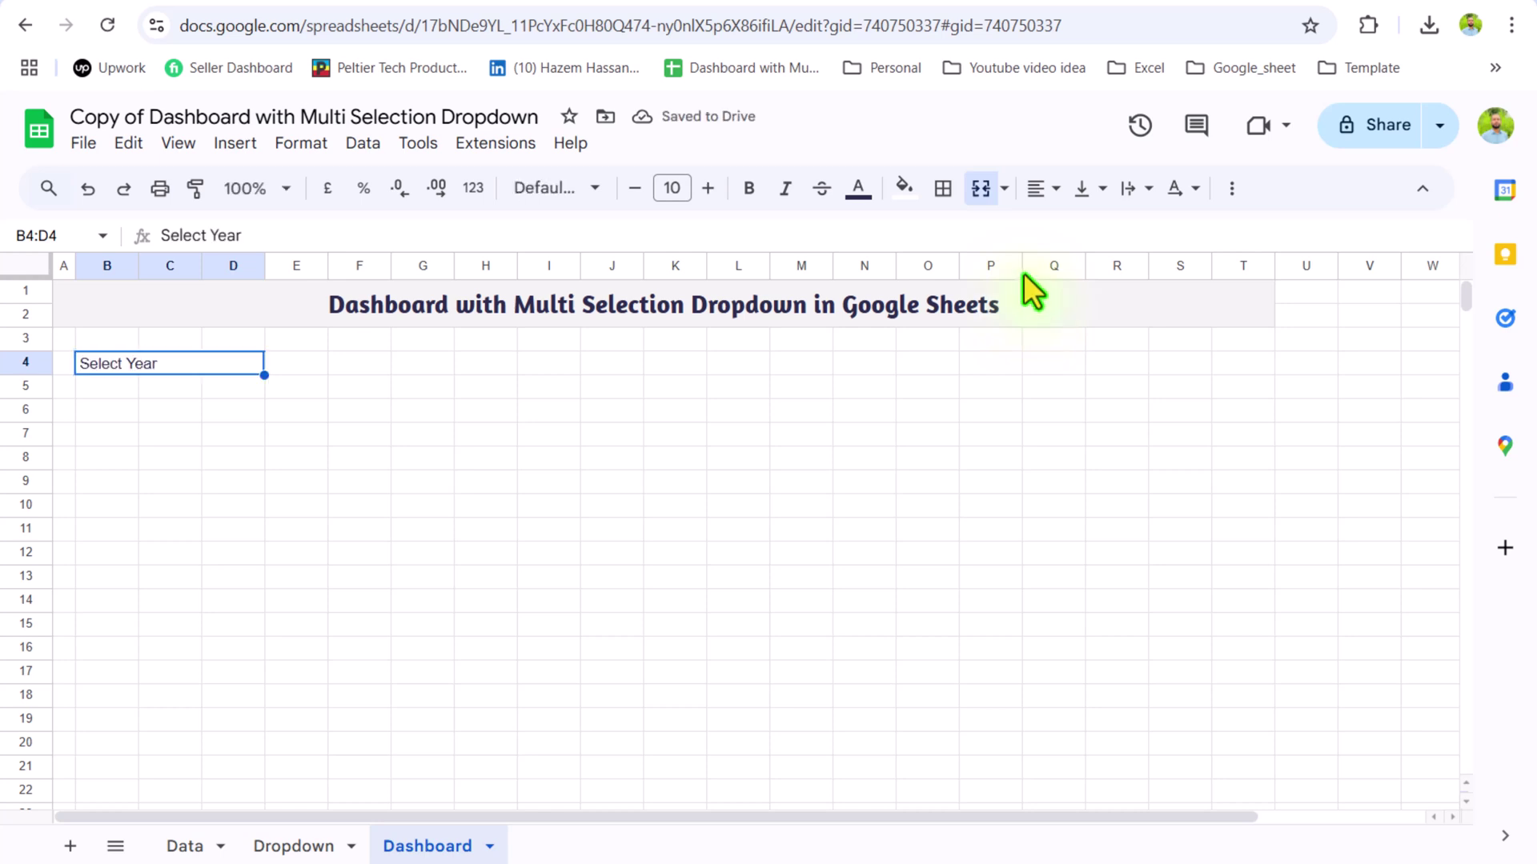
Step: Centre the Select Year header horizontally and vertically, give it the custom light cyan fill and make it bold
{"action": "left_click", "coordinate": [1055, 188]}
{"action": "left_click", "coordinate": [1076, 228]}
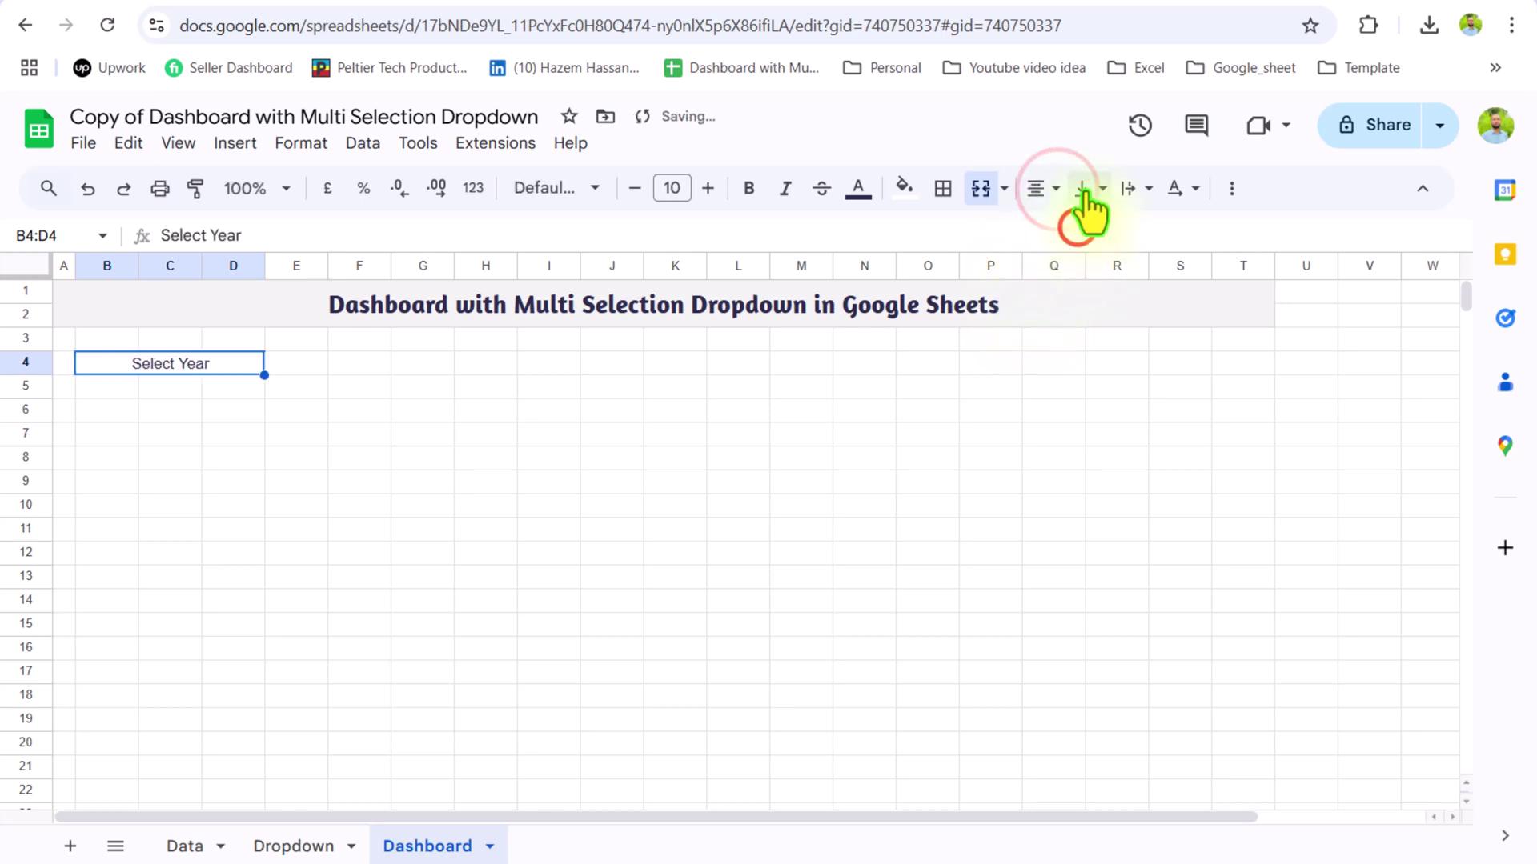
{"action": "left_click", "coordinate": [1085, 189]}
{"action": "left_click", "coordinate": [1126, 226]}
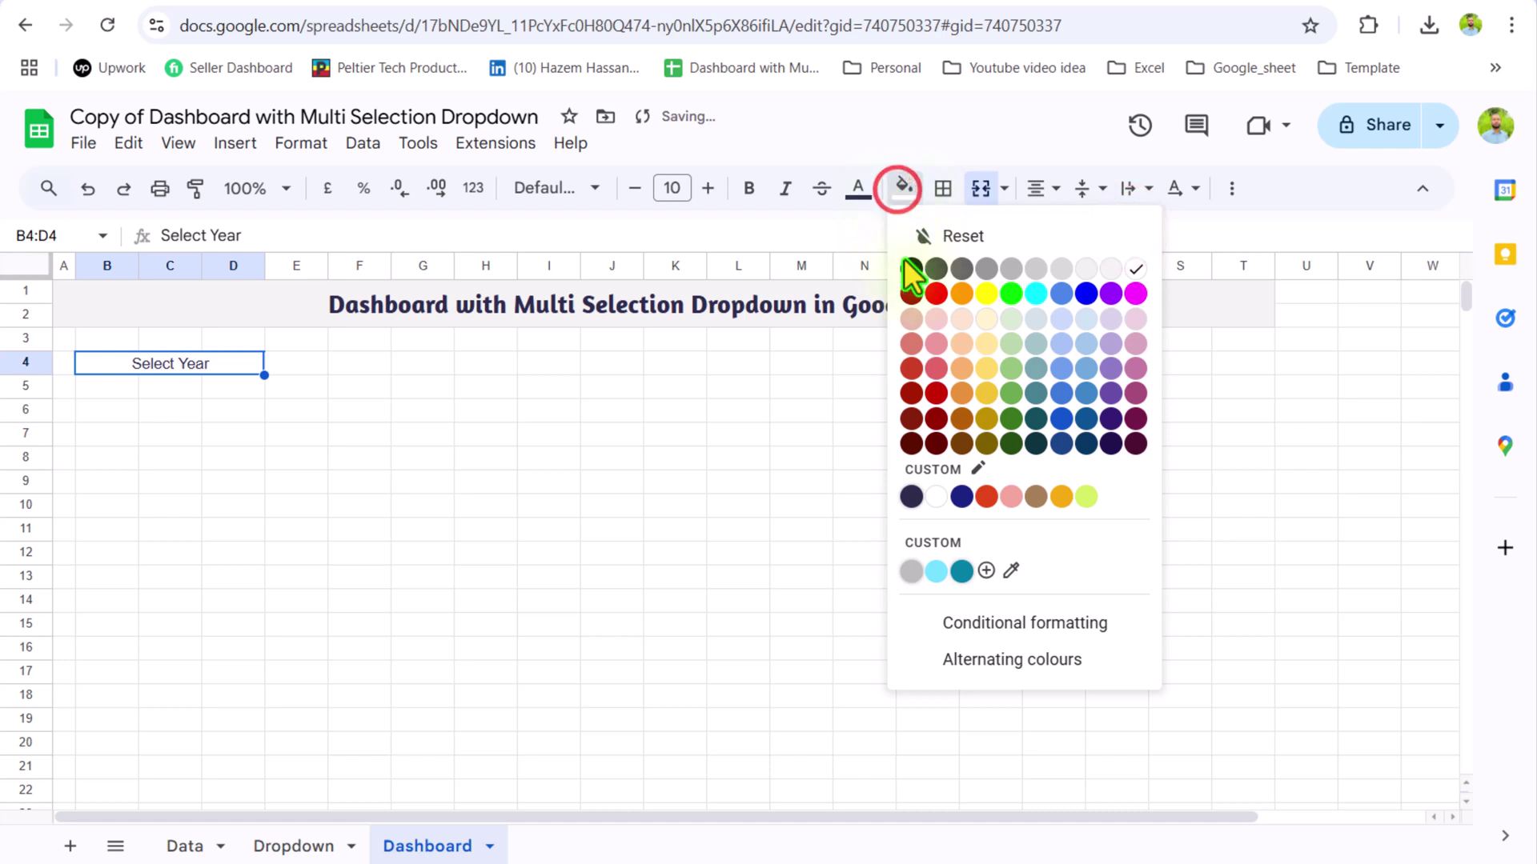
{"action": "left_click", "coordinate": [935, 573]}
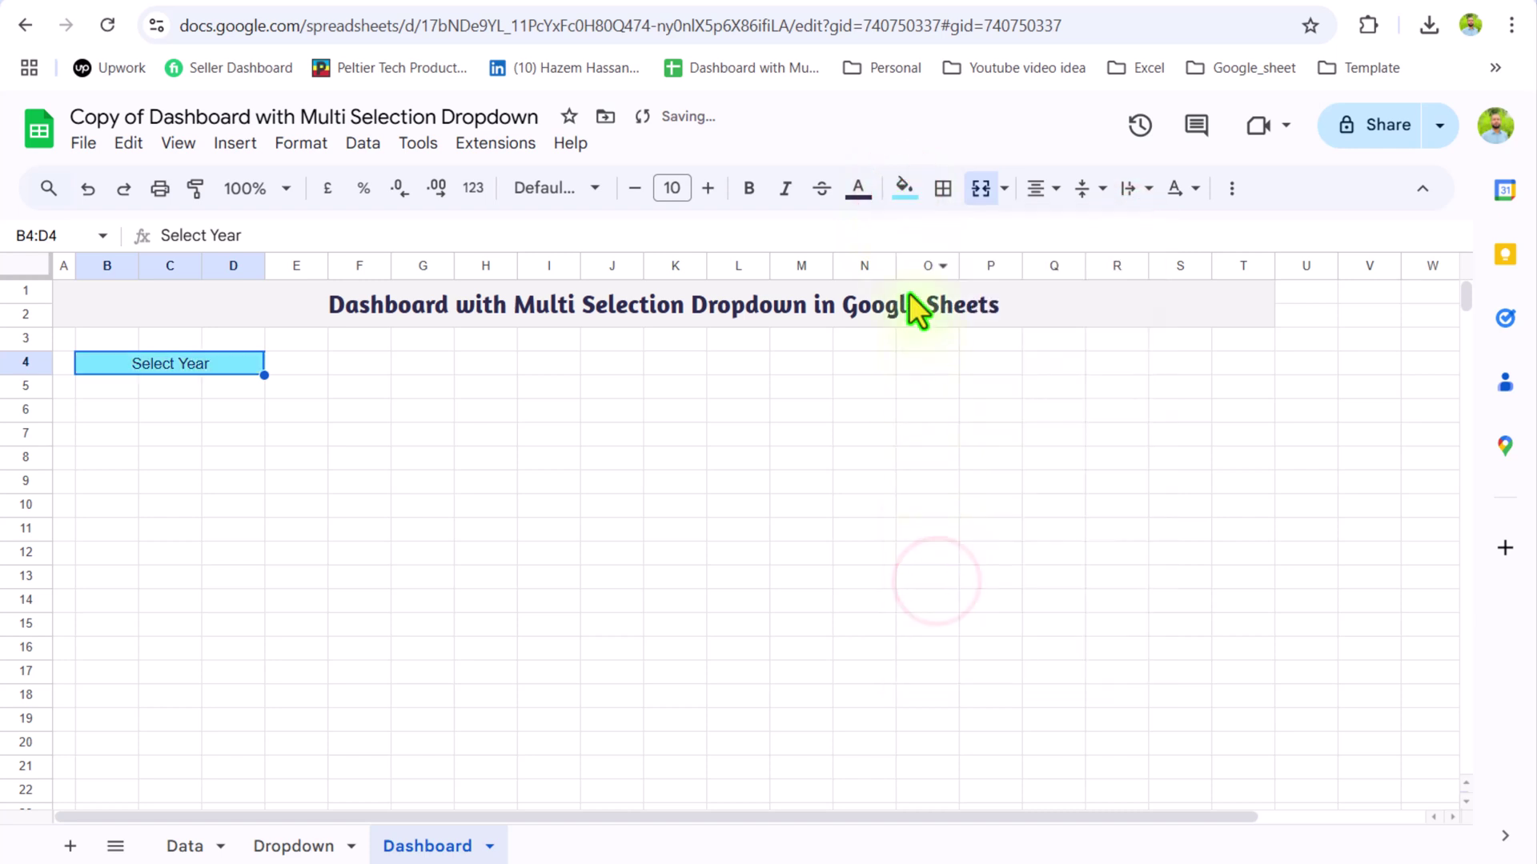
{"action": "key", "text": "ctrl+b"}
Step: Merge B5:D7 below the Select Year header into one cell and fill it with the custom dark teal
{"action": "left_click_drag", "start_coordinate": [112, 391], "coordinate": [221, 445]}
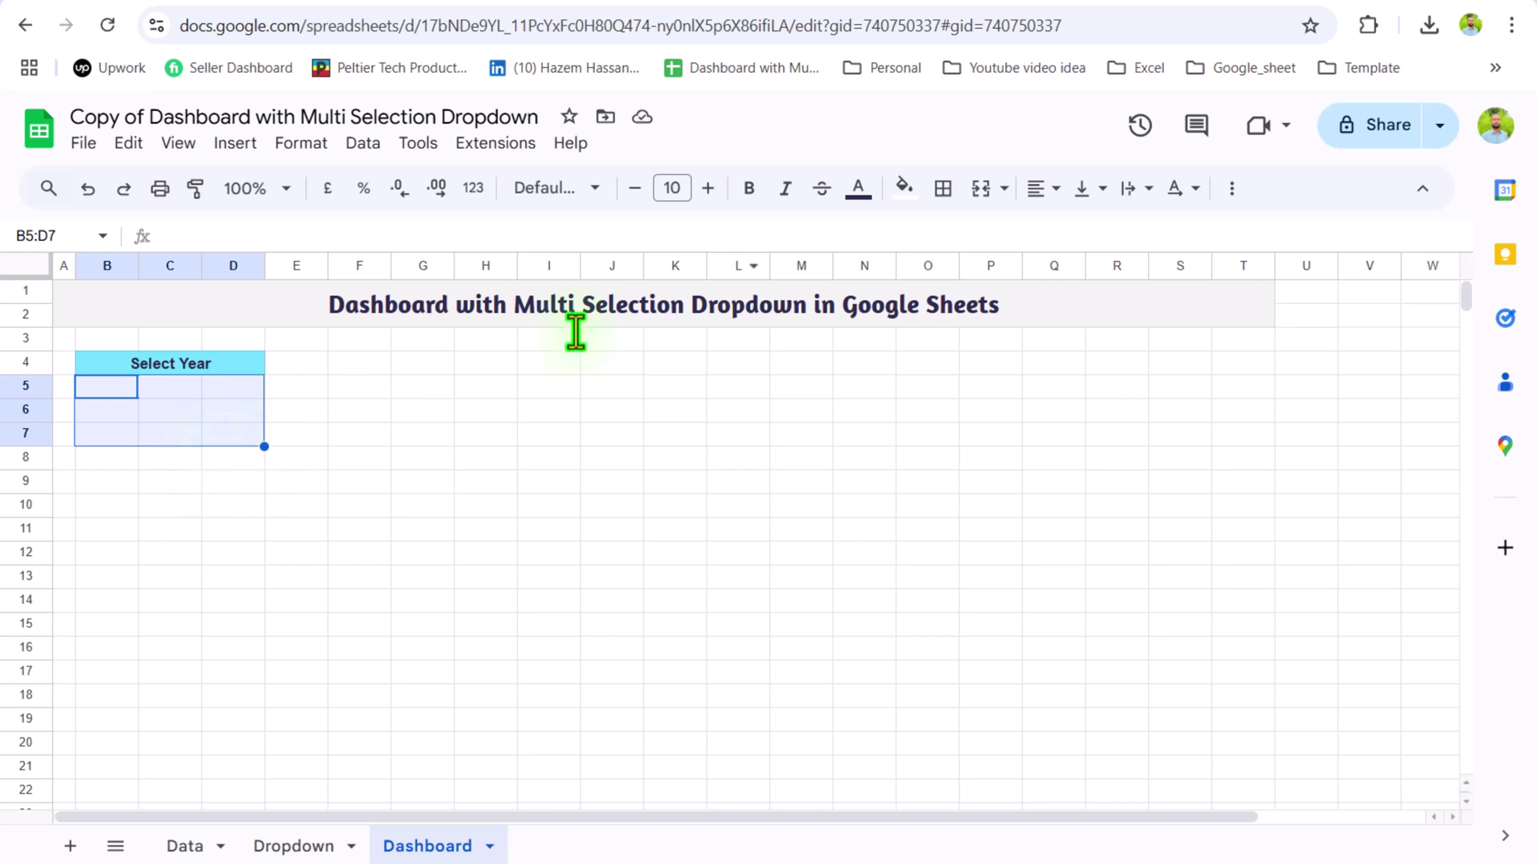
{"action": "left_click", "coordinate": [1002, 190]}
{"action": "left_click", "coordinate": [1004, 234]}
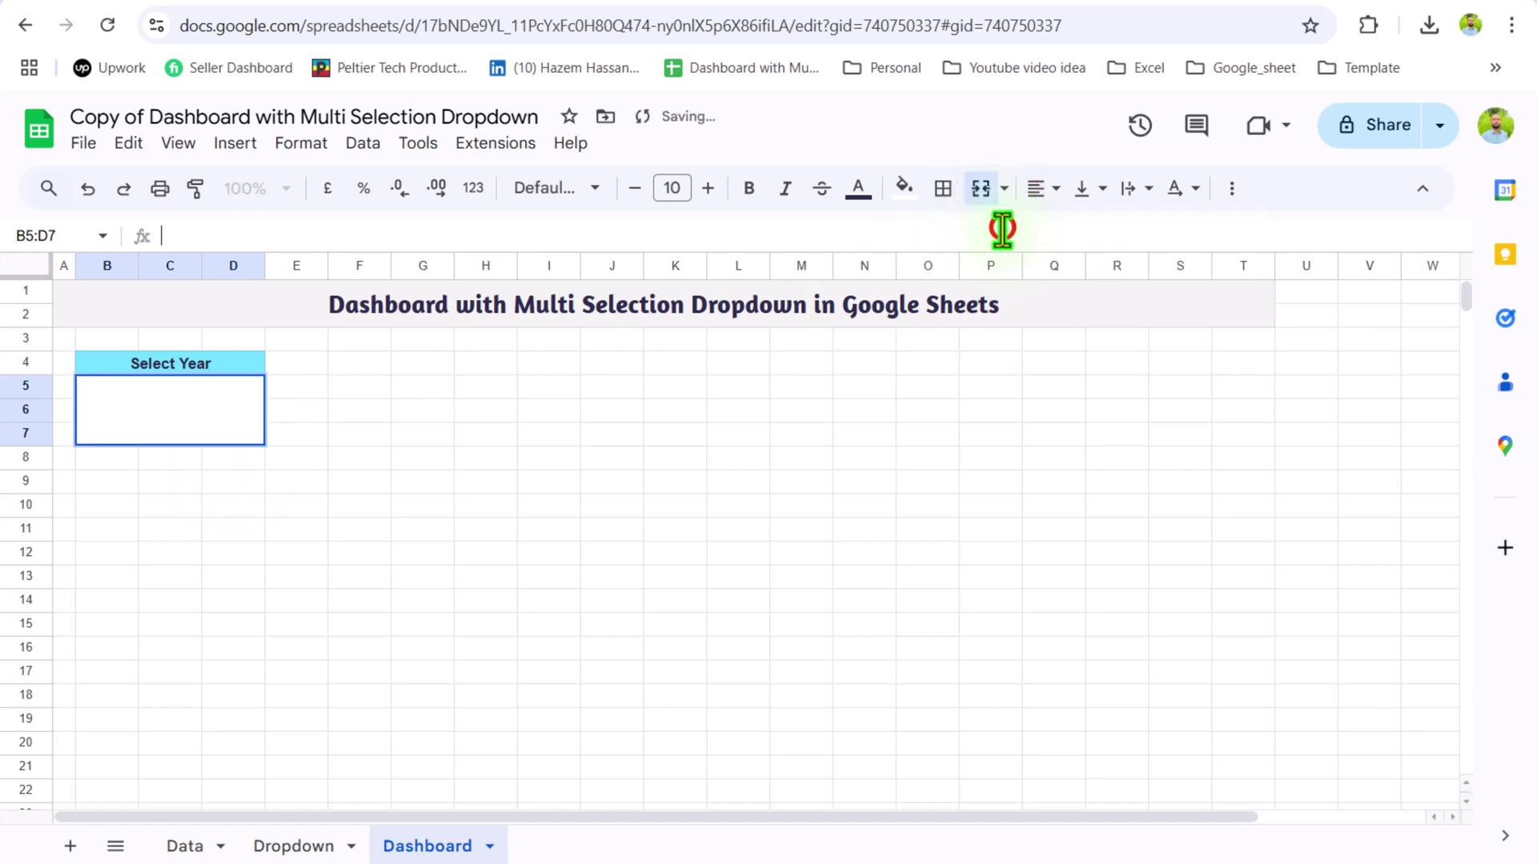
{"action": "left_click", "coordinate": [905, 188]}
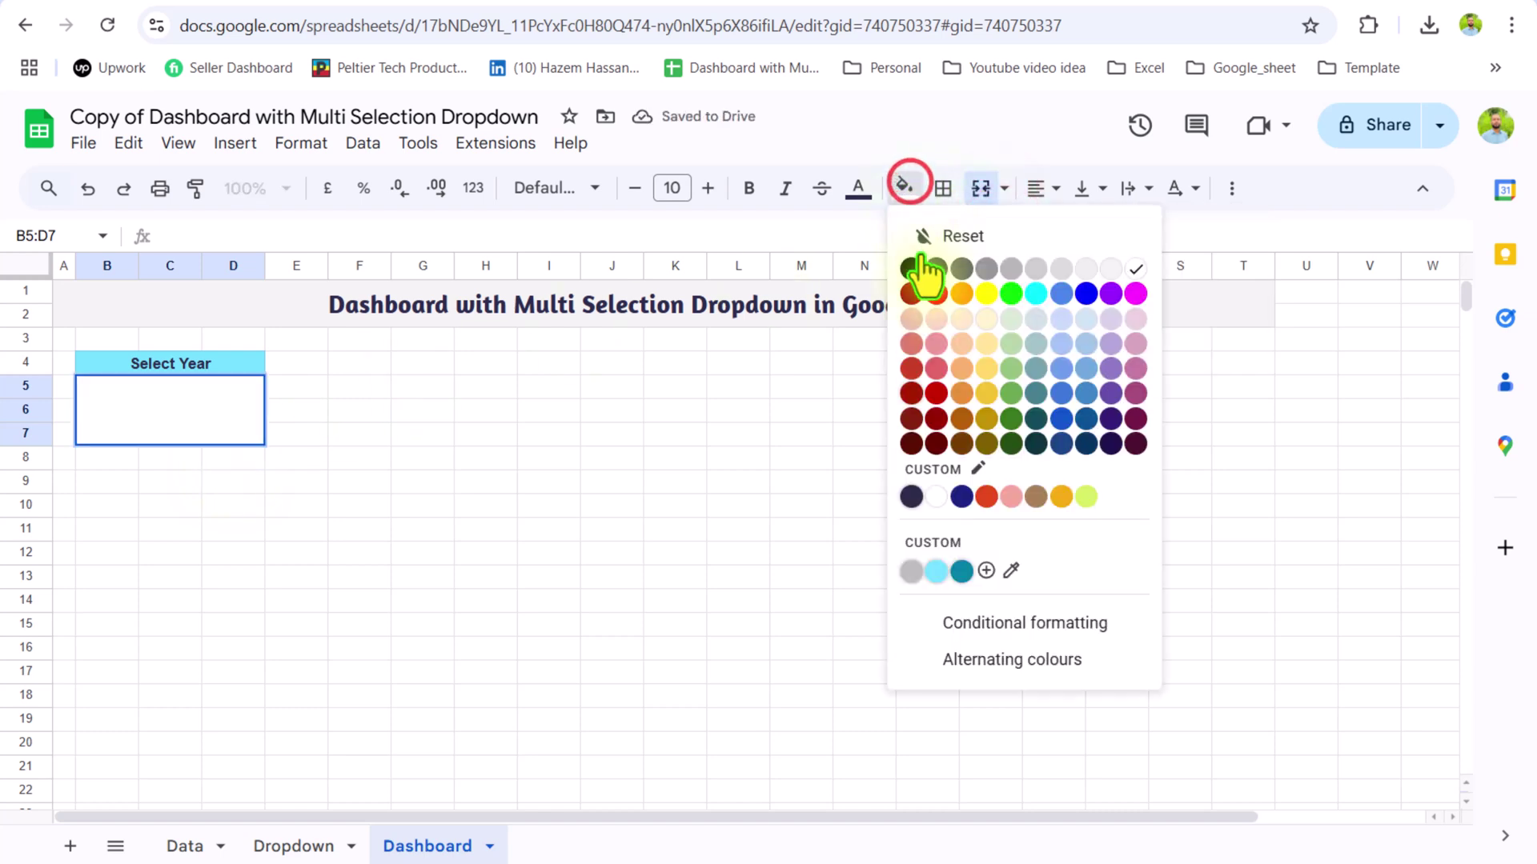
{"action": "left_click", "coordinate": [961, 570]}
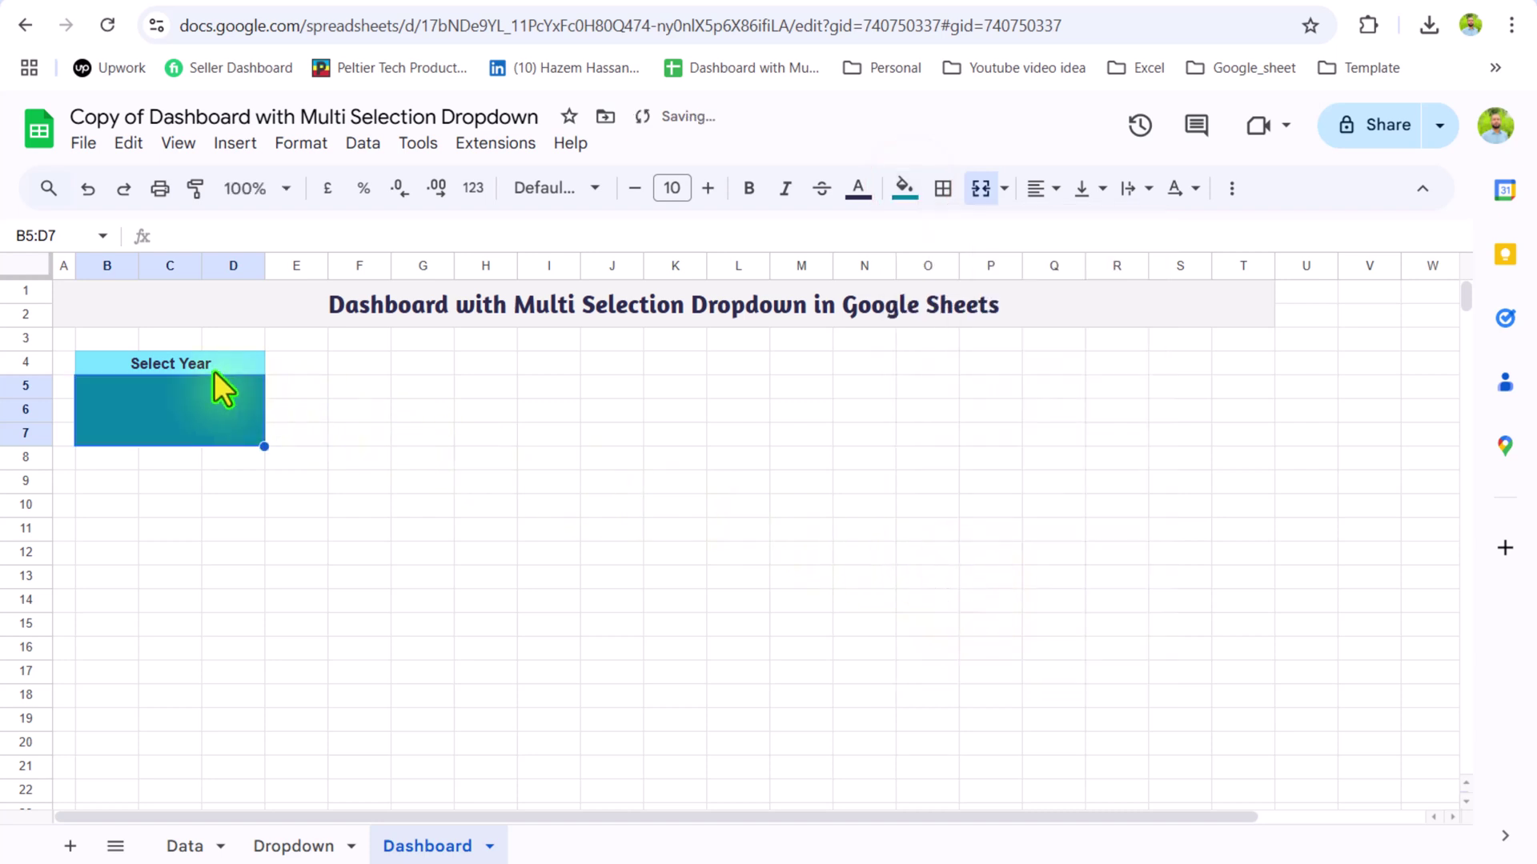
Step: Duplicate the Select Year block B4:D7 below itself, starting at B9
{"action": "left_click_drag", "start_coordinate": [174, 360], "coordinate": [182, 414]}
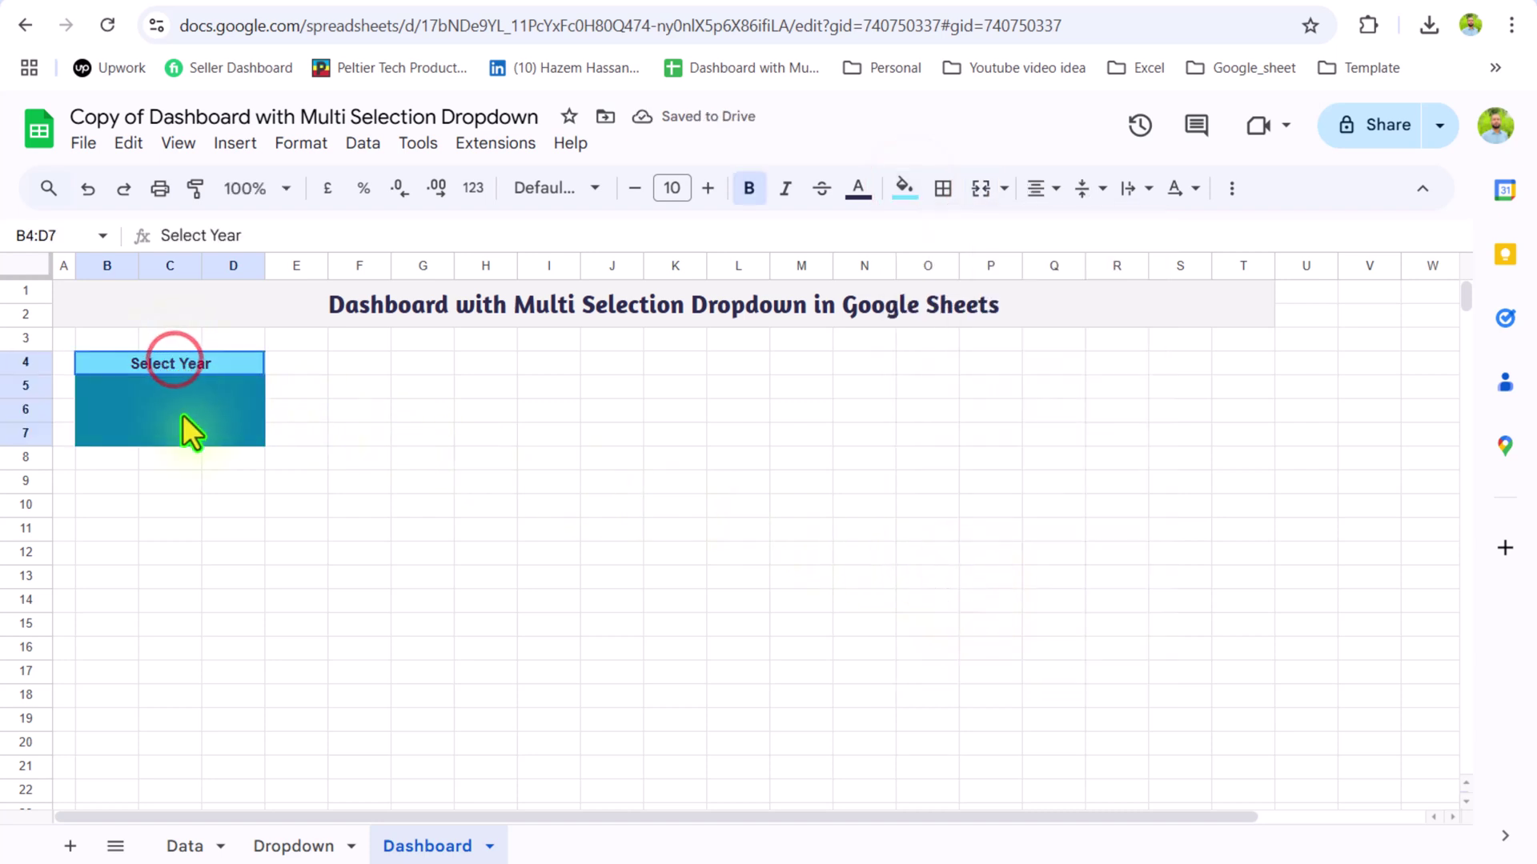
{"action": "key", "text": "ctrl+c"}
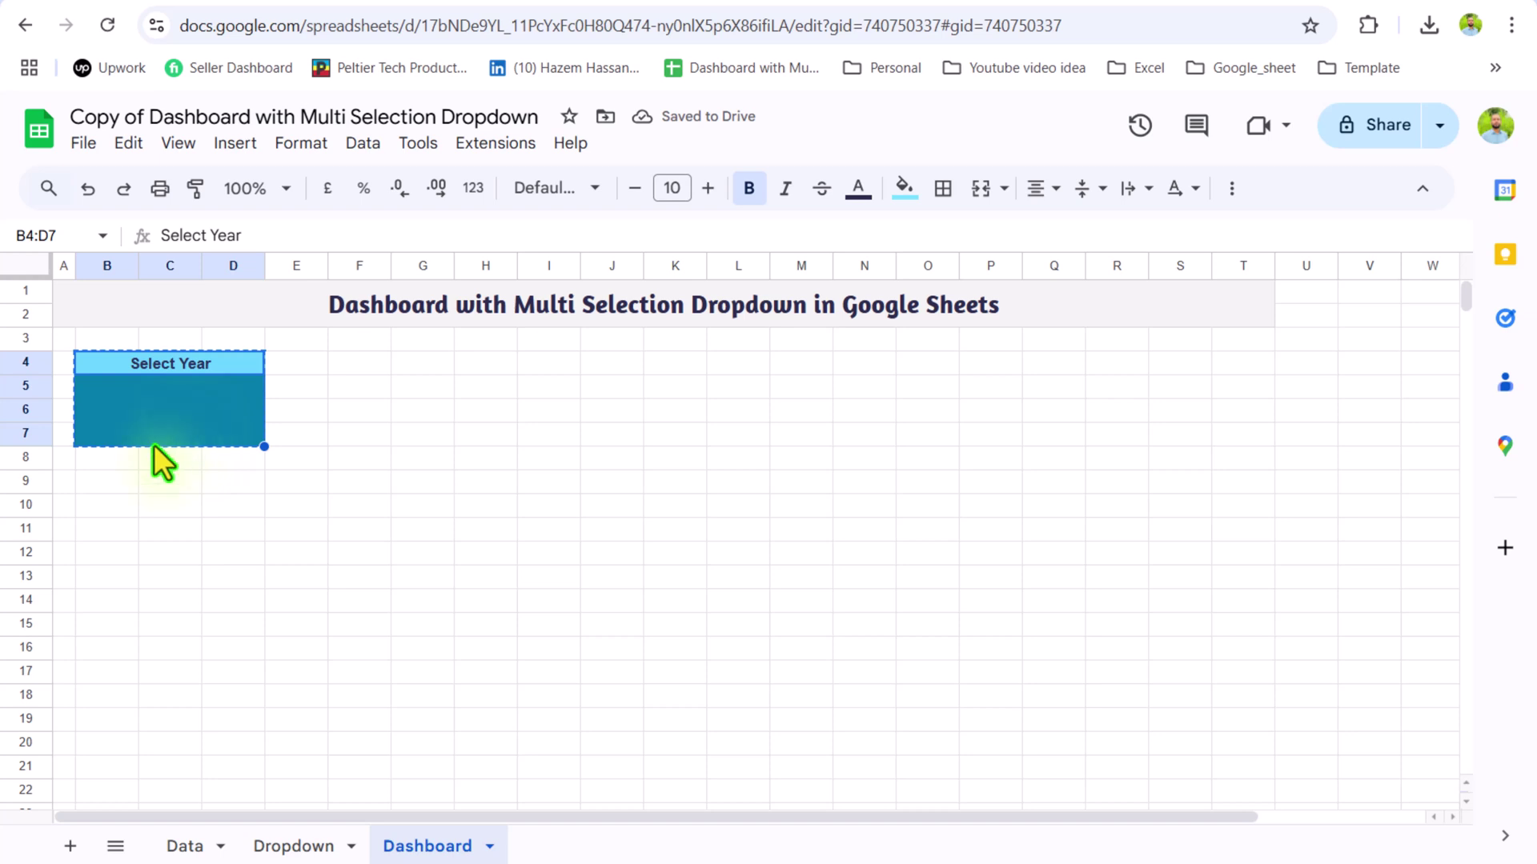
{"action": "left_click", "coordinate": [122, 480]}
{"action": "key", "text": "ctrl+v"}
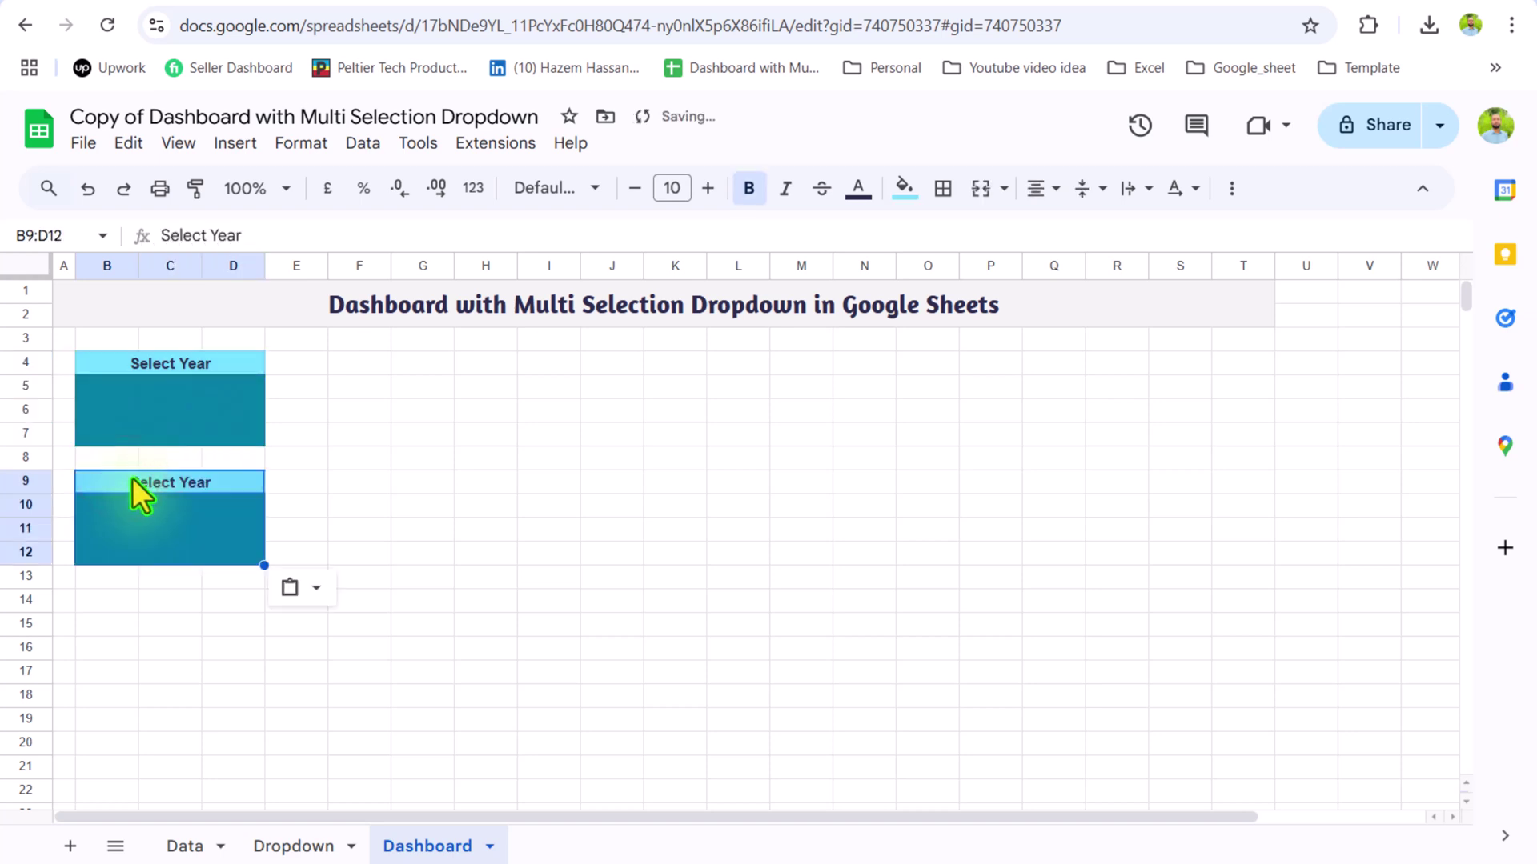
Step: Change the duplicated block's header to Select State and extend its teal merged area to B10:D14
{"action": "left_click", "coordinate": [132, 477]}
{"action": "type", "text": "Se"}
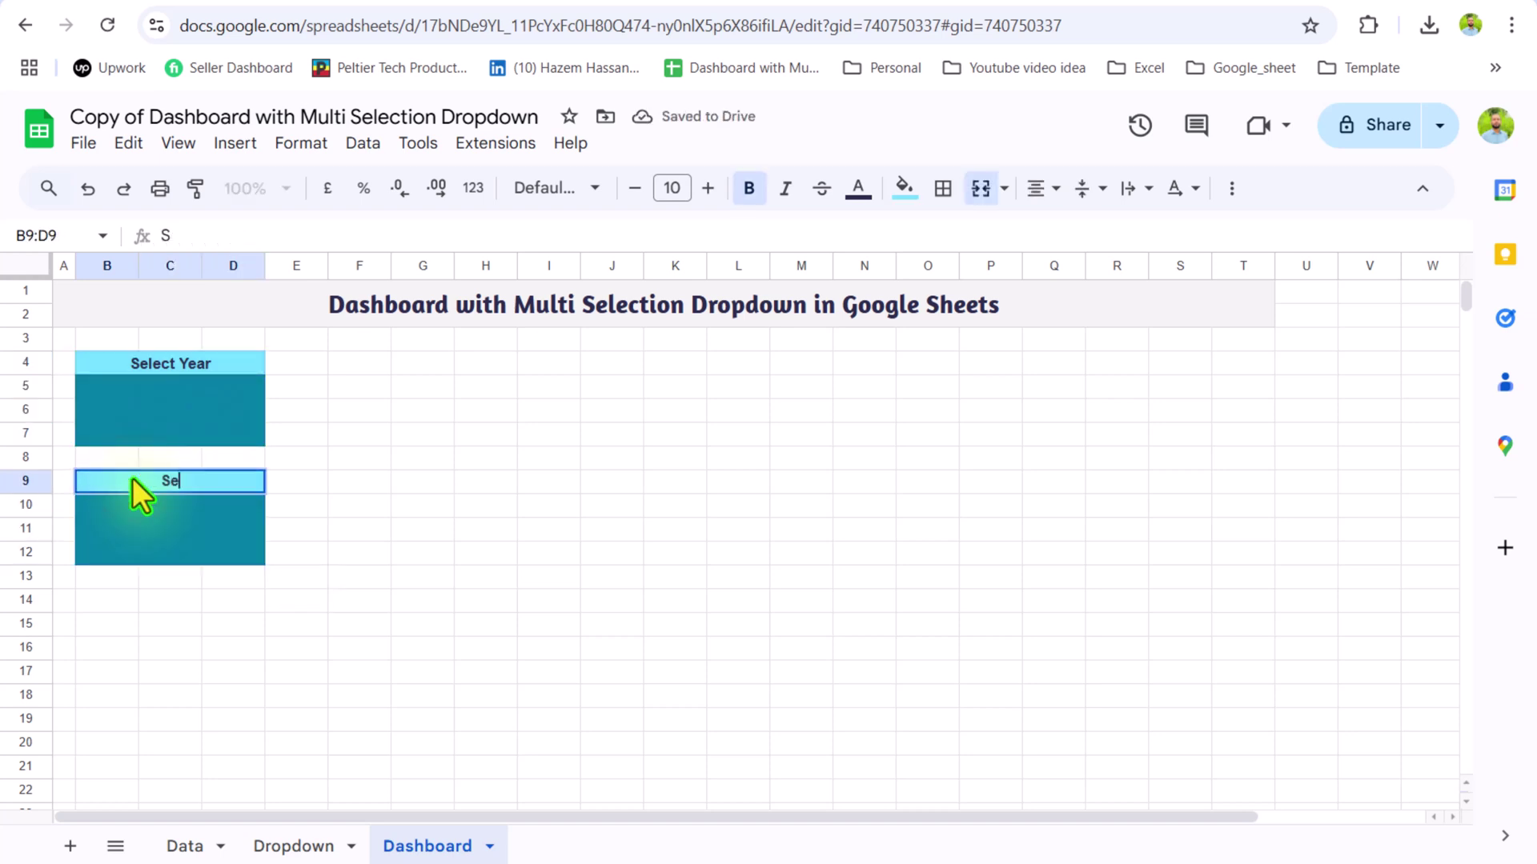
{"action": "type", "text": "lect State"}
{"action": "key", "text": "Return"}
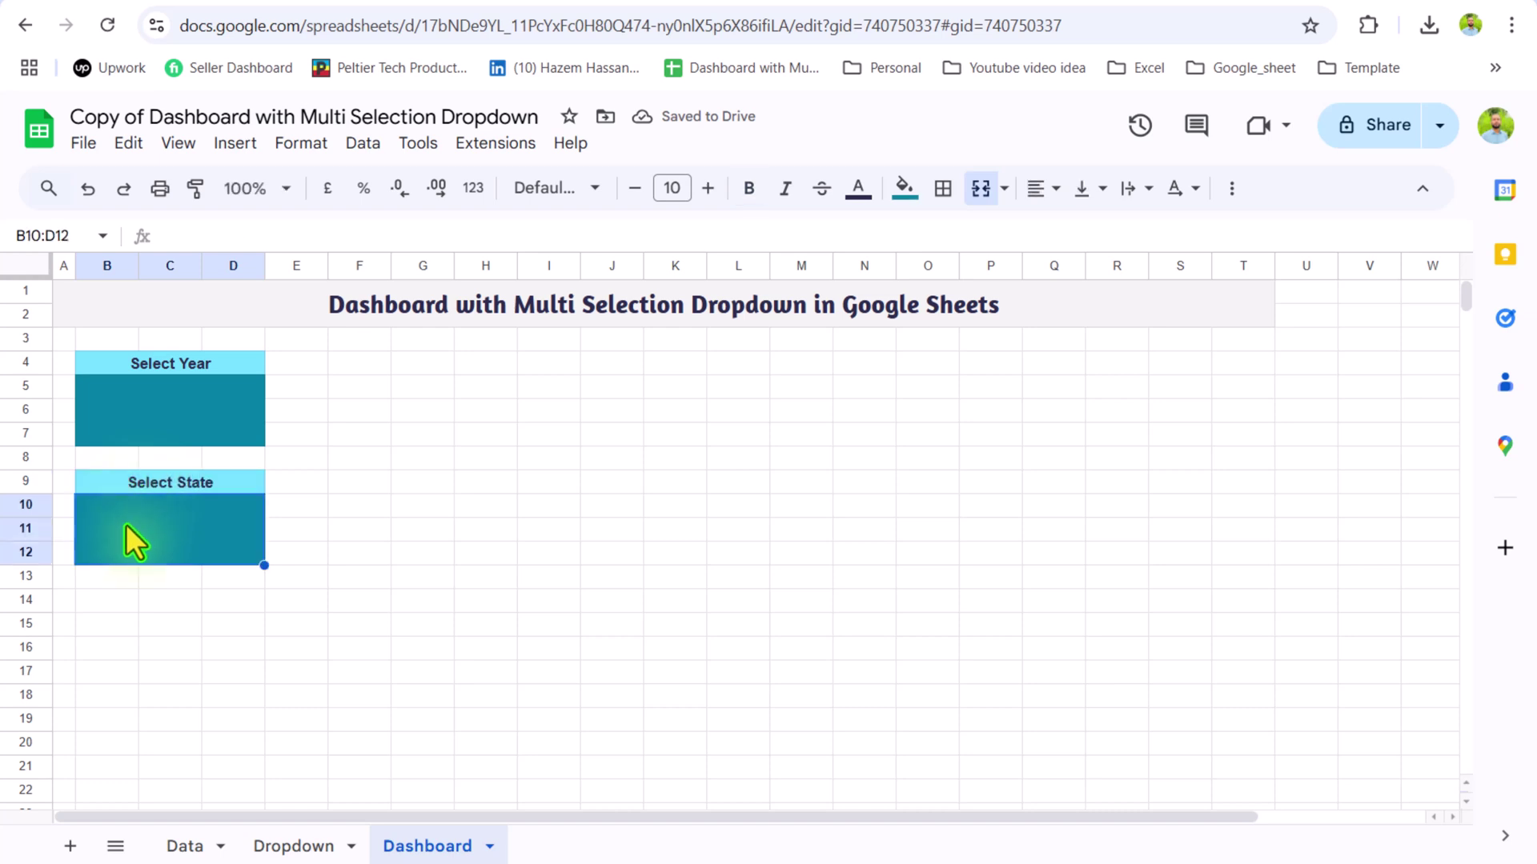
{"action": "left_click_drag", "start_coordinate": [127, 525], "coordinate": [127, 608]}
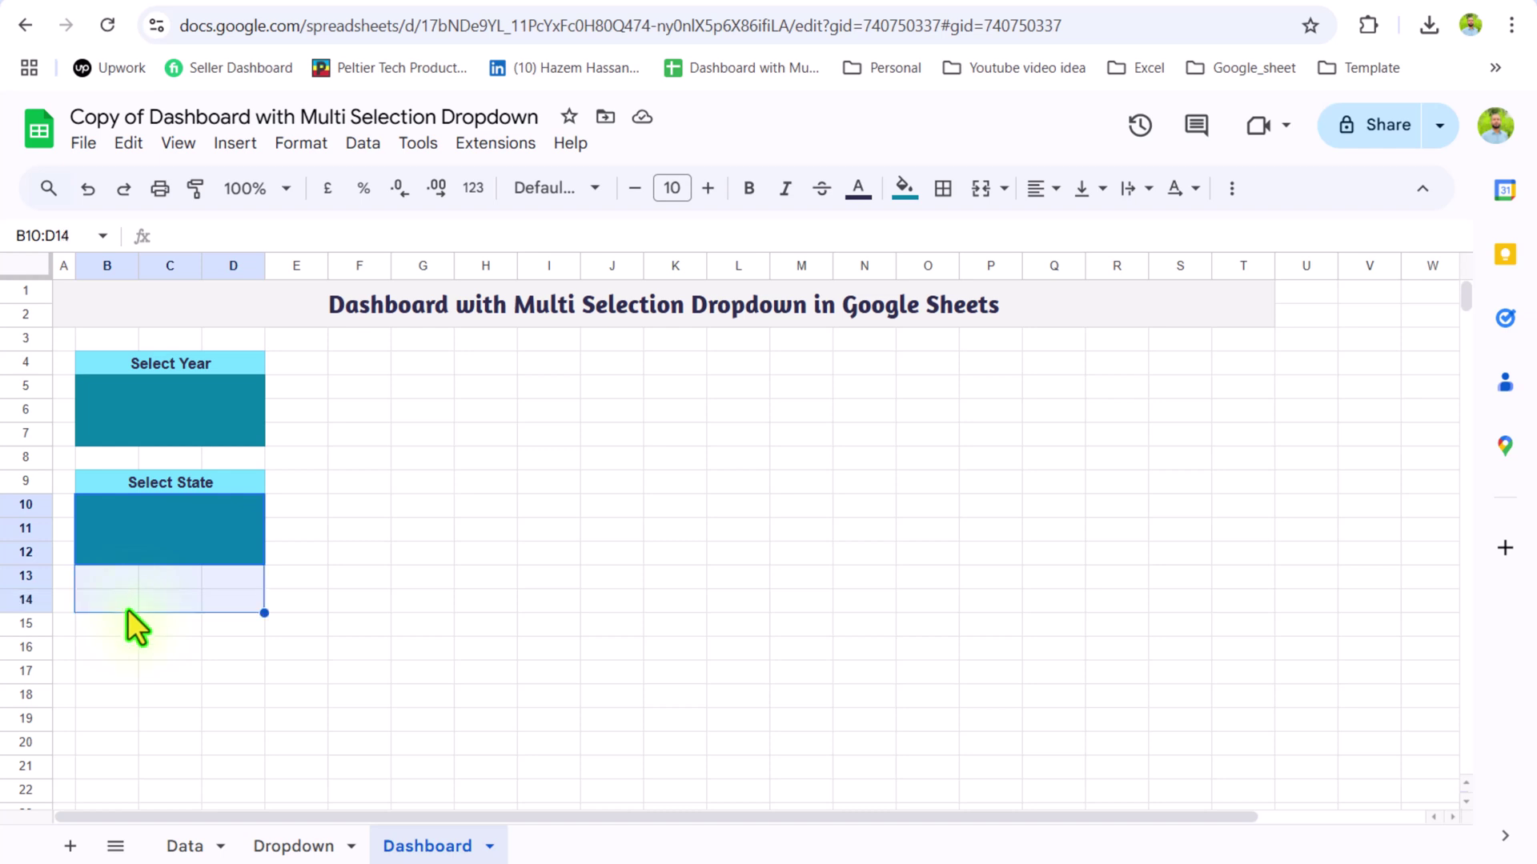
{"action": "left_click", "coordinate": [980, 191]}
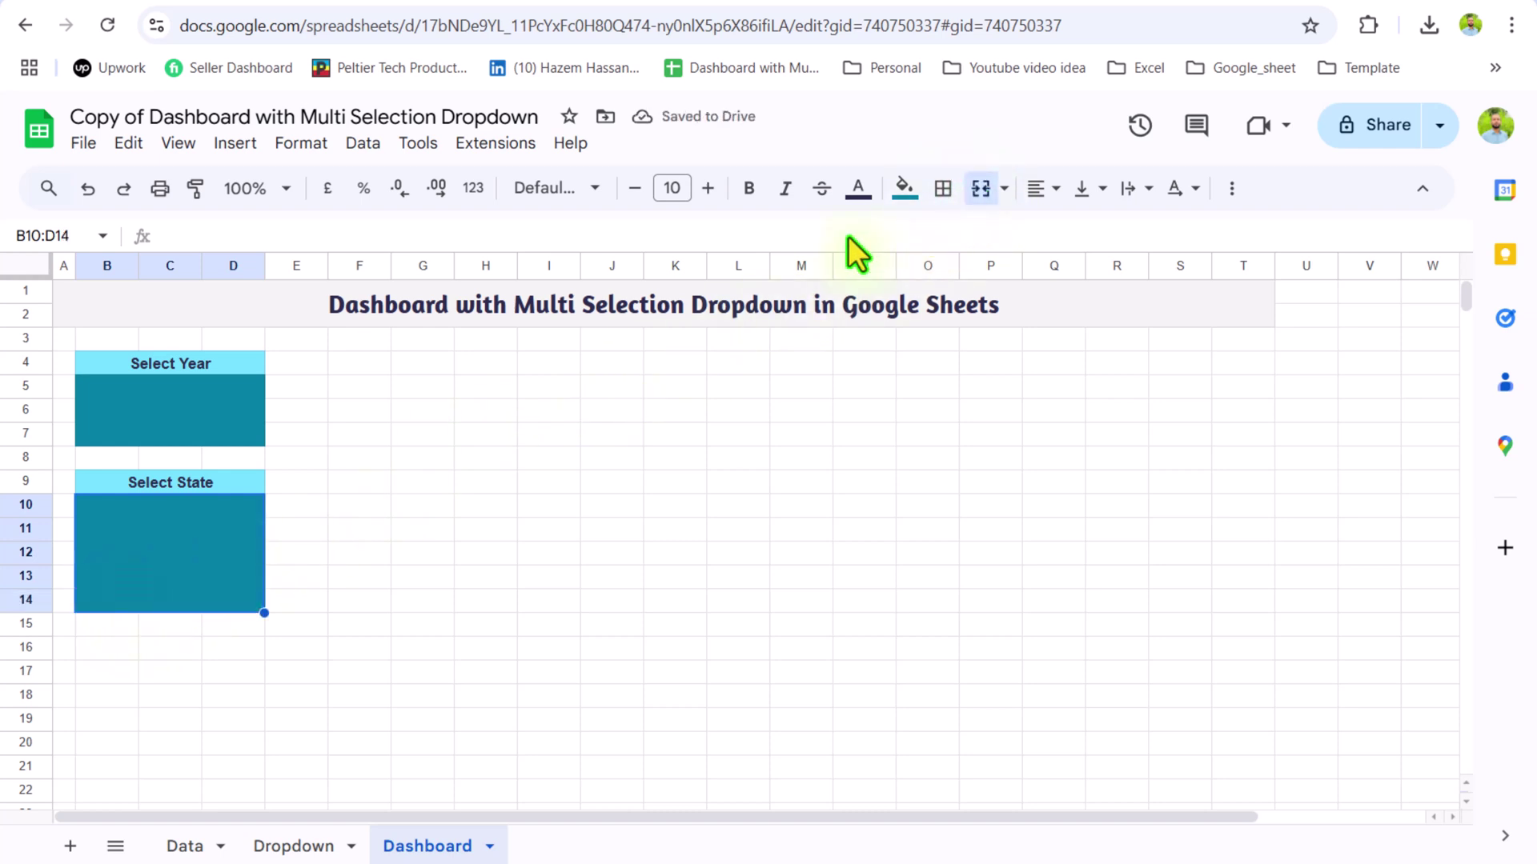
Step: Duplicate the Select State block B9:D14 below itself, starting at B16
{"action": "left_click_drag", "start_coordinate": [206, 482], "coordinate": [208, 580]}
{"action": "key", "text": "ctrl+c"}
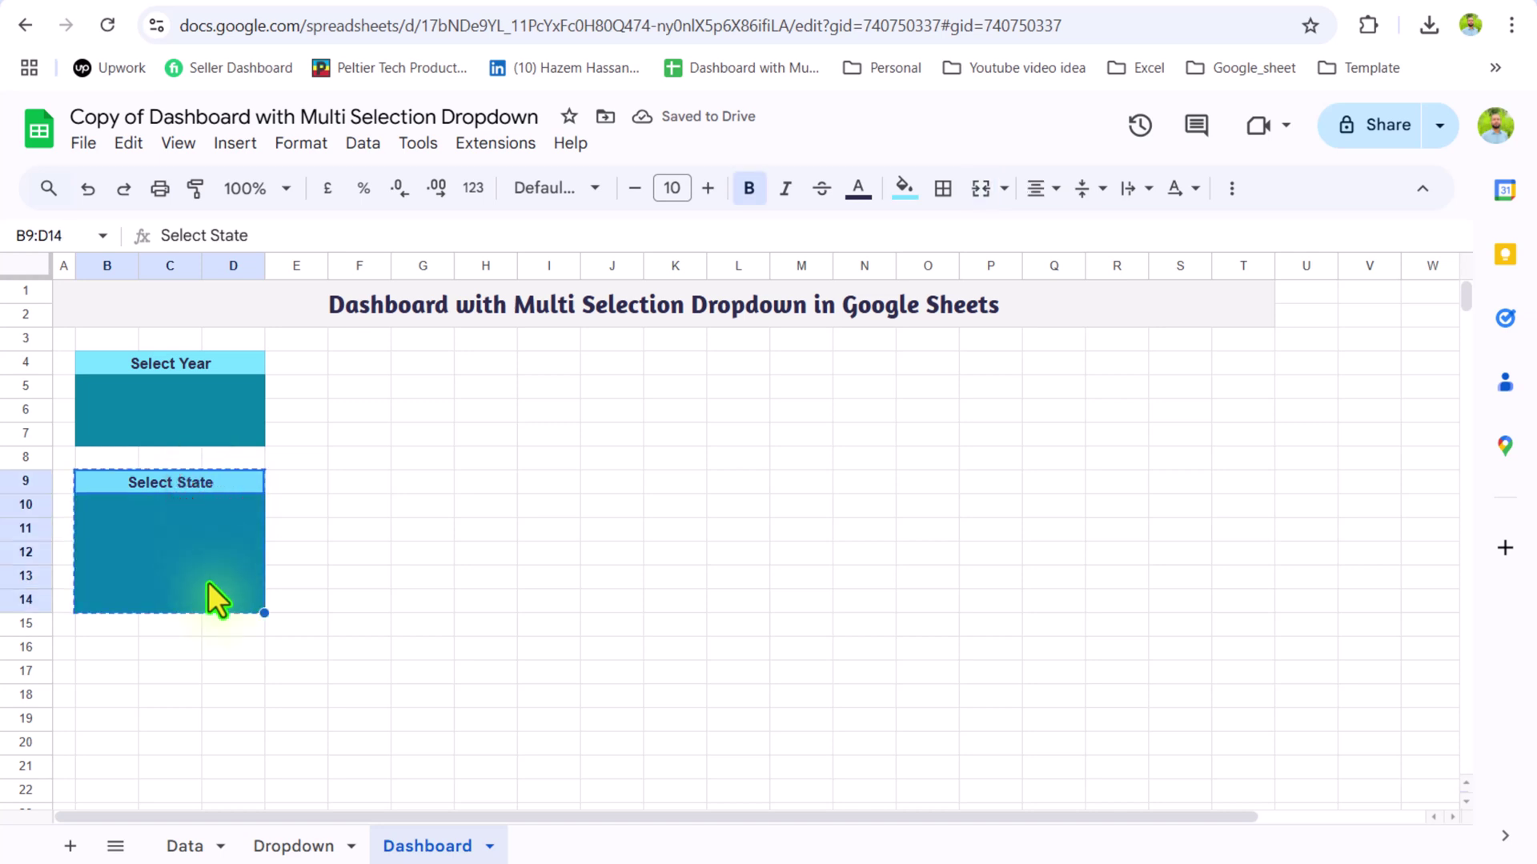
{"action": "left_click", "coordinate": [108, 647]}
{"action": "key", "text": "ctrl+v"}
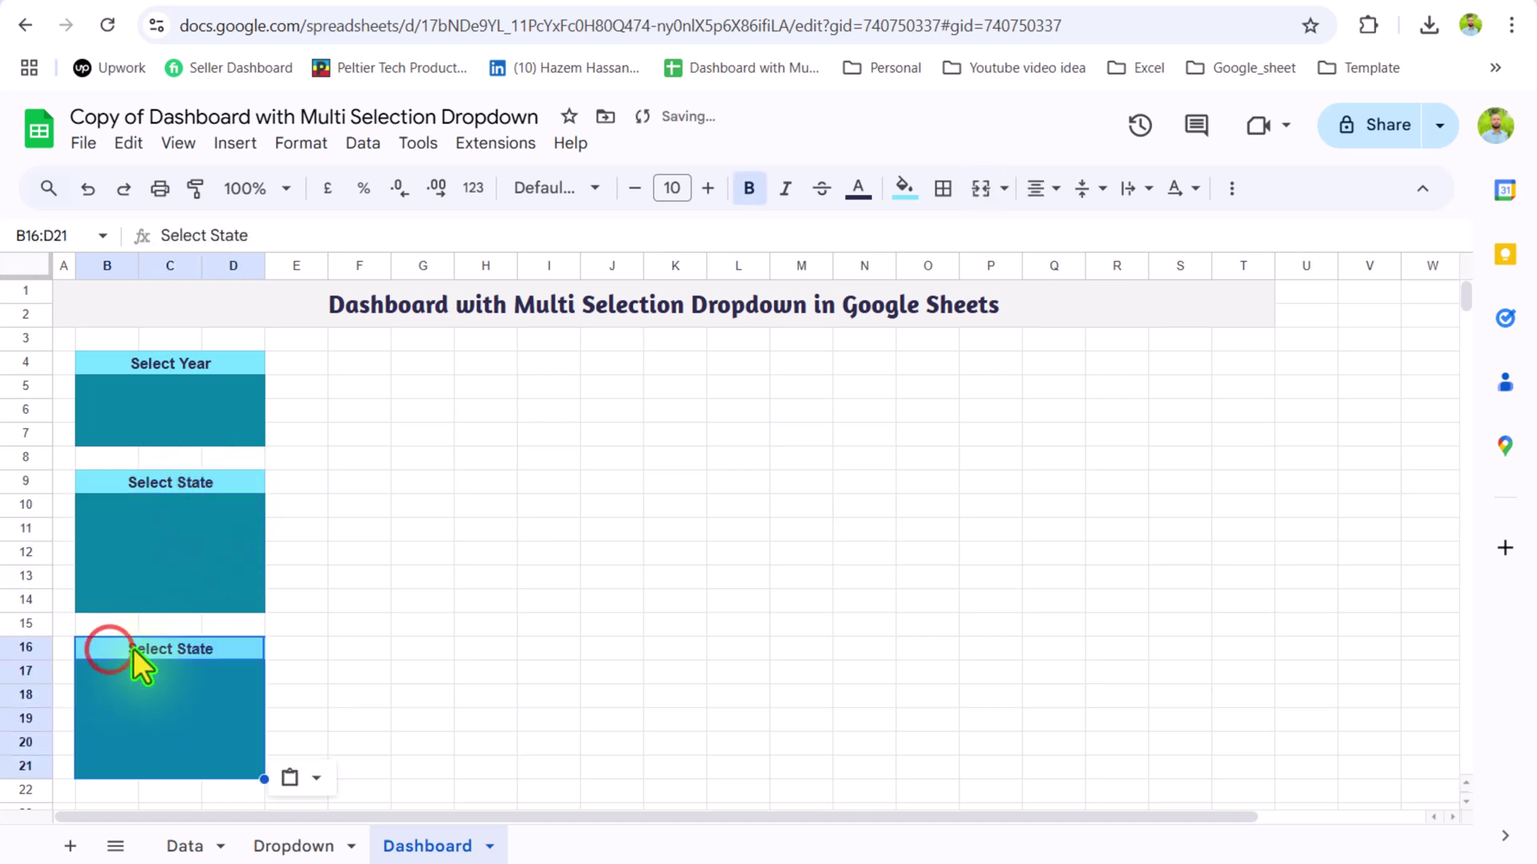
Step: Change the header of the duplicated block in B16 to Select Category
{"action": "double_click", "coordinate": [183, 645]}
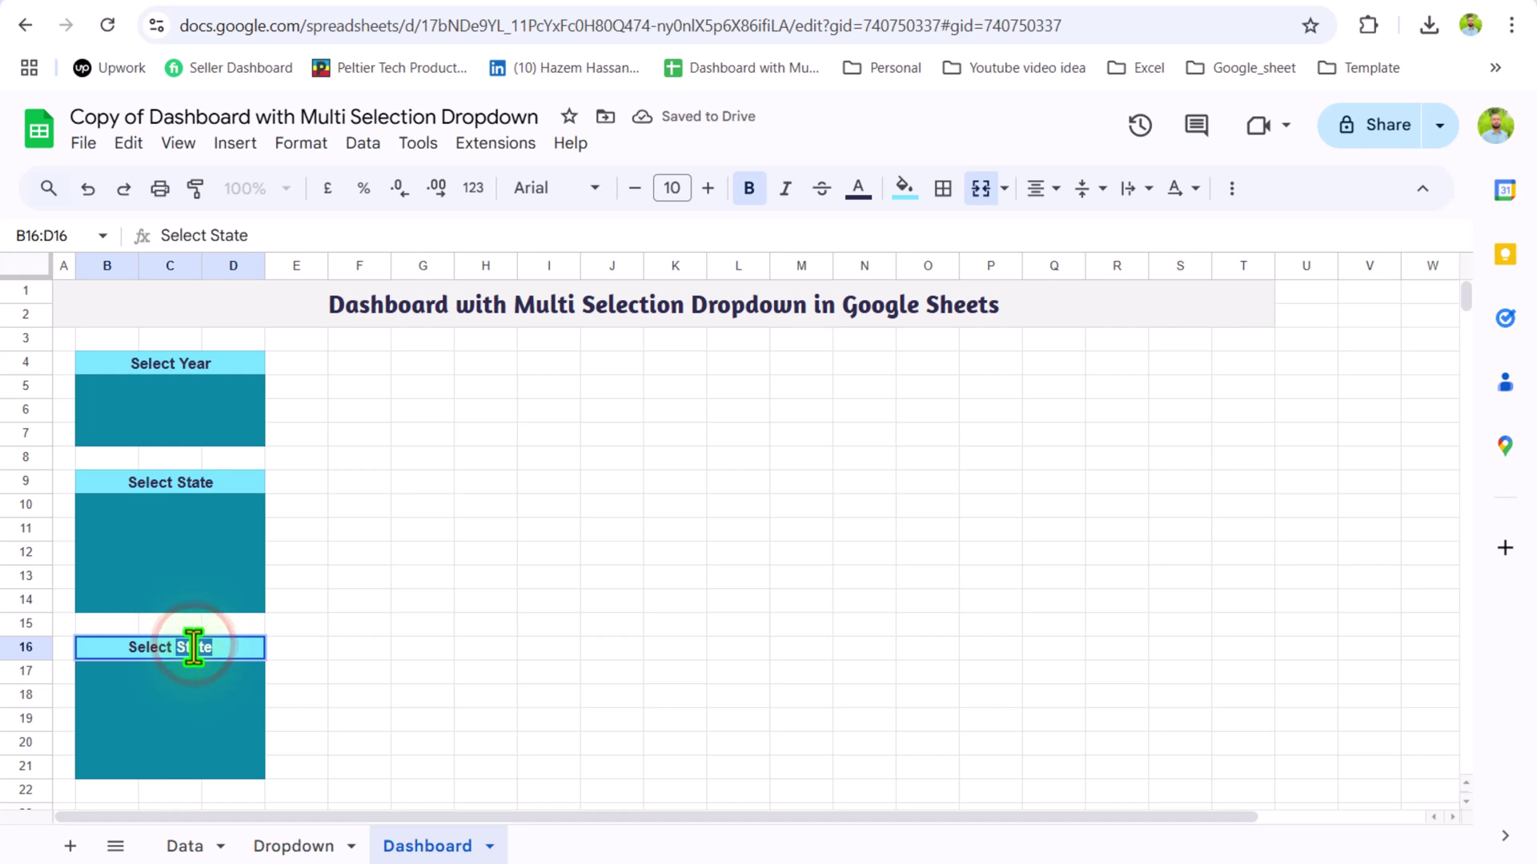
{"action": "key", "text": "BackSpace"}
{"action": "key", "text": "BackSpace"}
{"action": "key", "text": "BackSpace"}
{"action": "key", "text": "BackSpace"}
{"action": "key", "text": "BackSpace"}
{"action": "type", "text": "Category"}
{"action": "key", "text": "Return"}
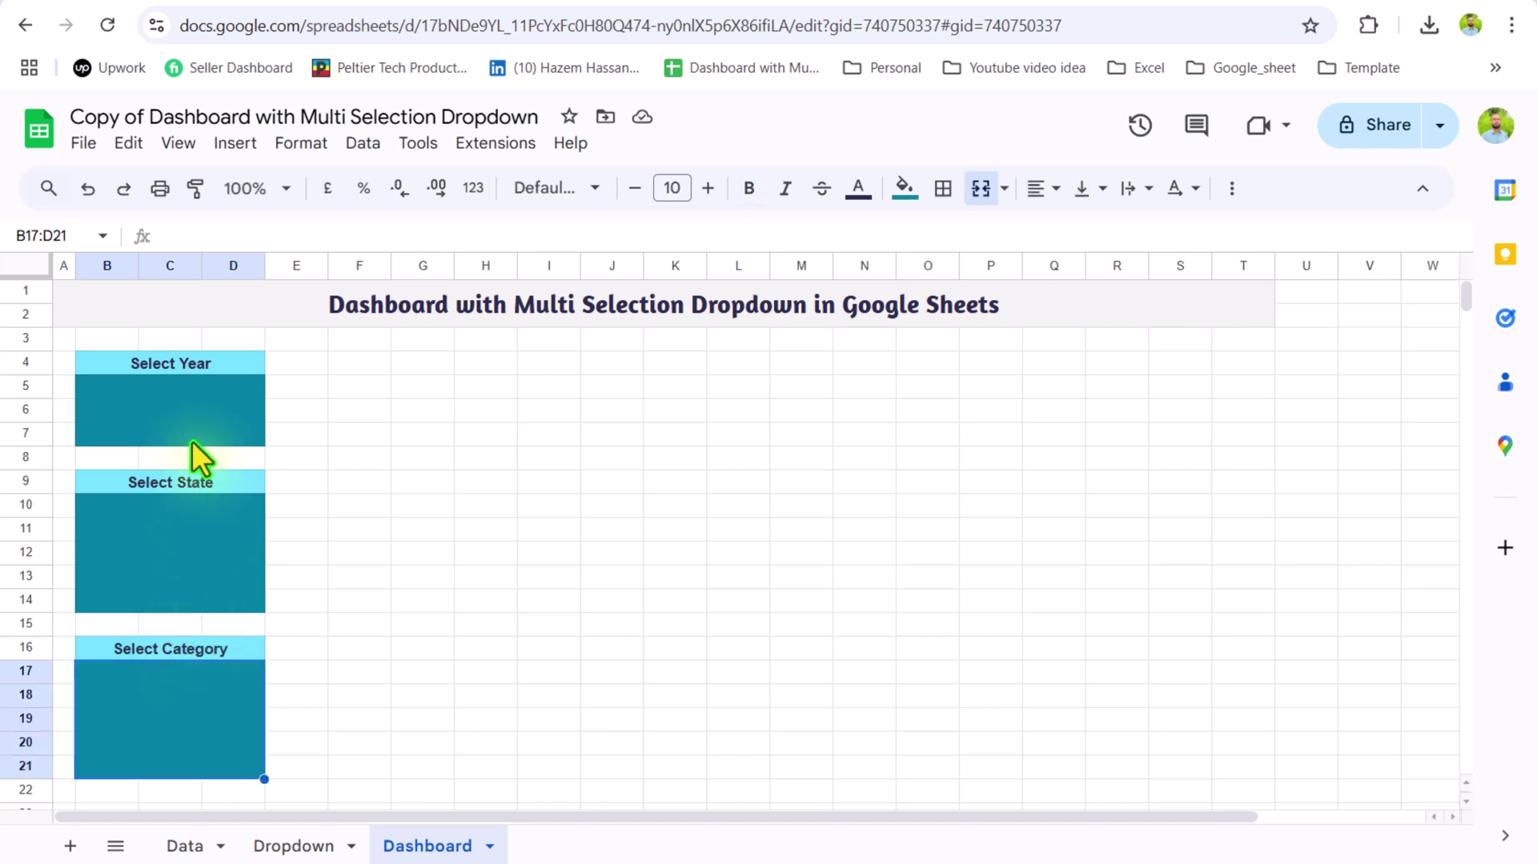
Step: Add a data validation rule to the merged Year cell B5:D7 with the Drop-down (from a range) criterion
{"action": "left_click", "coordinate": [191, 420]}
{"action": "left_click", "coordinate": [364, 143]}
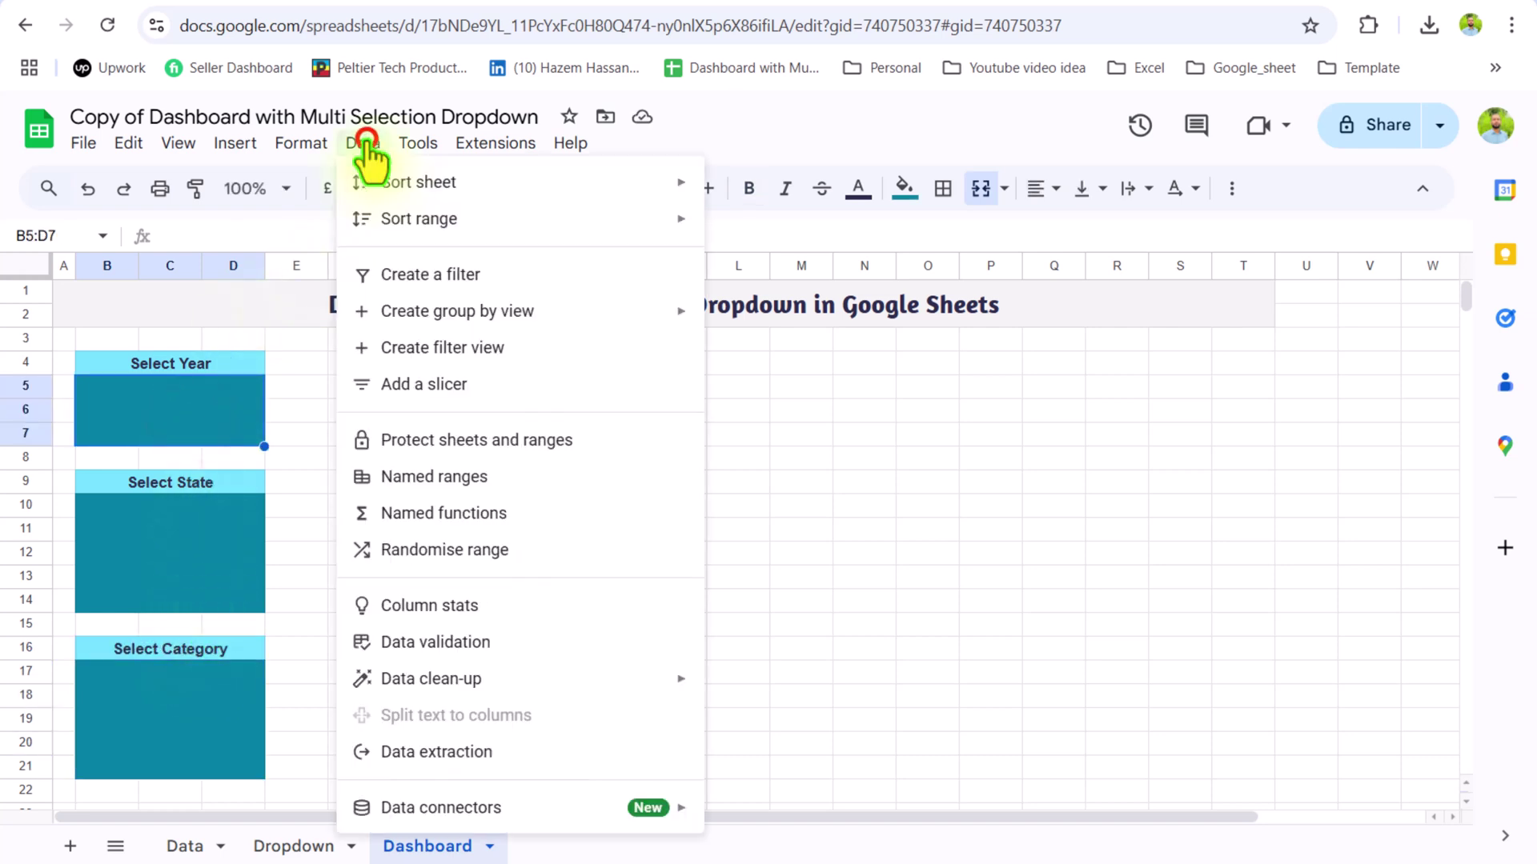
{"action": "left_click", "coordinate": [456, 642]}
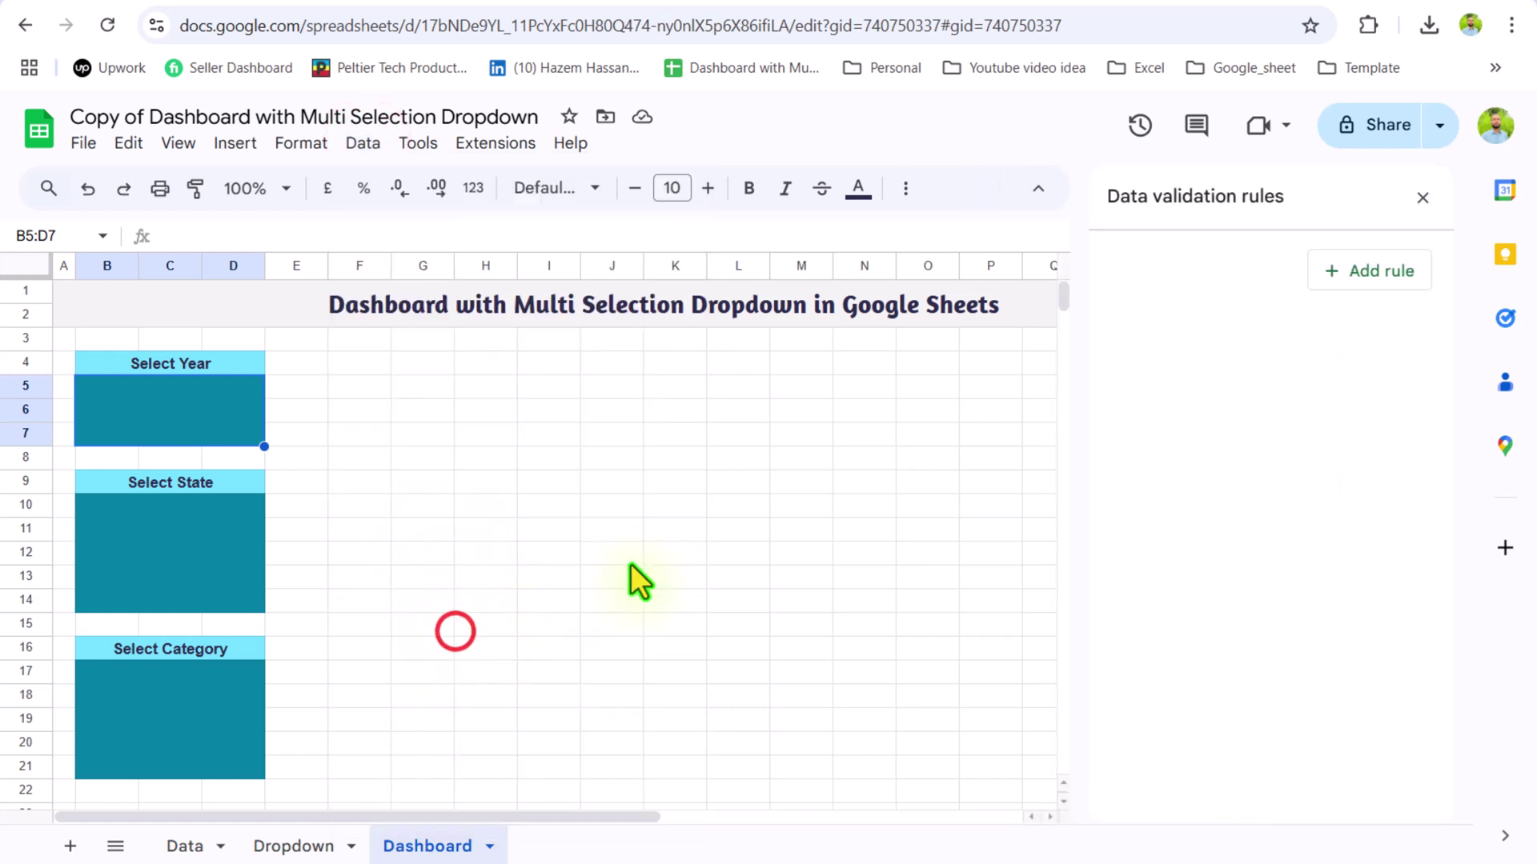
{"action": "left_click", "coordinate": [1369, 272]}
{"action": "left_click", "coordinate": [1397, 395]}
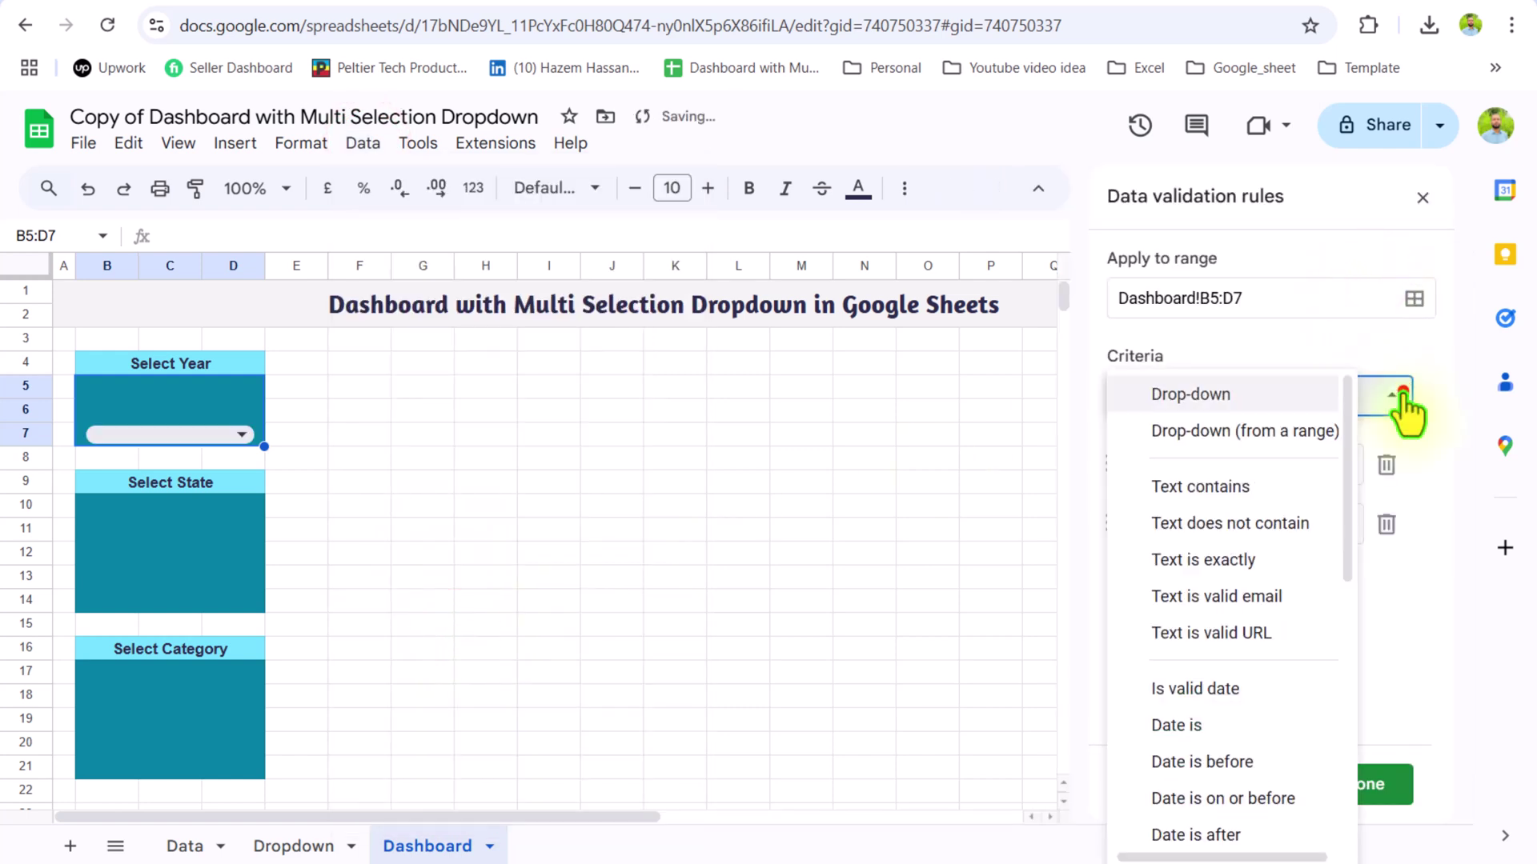
{"action": "left_click", "coordinate": [1330, 432]}
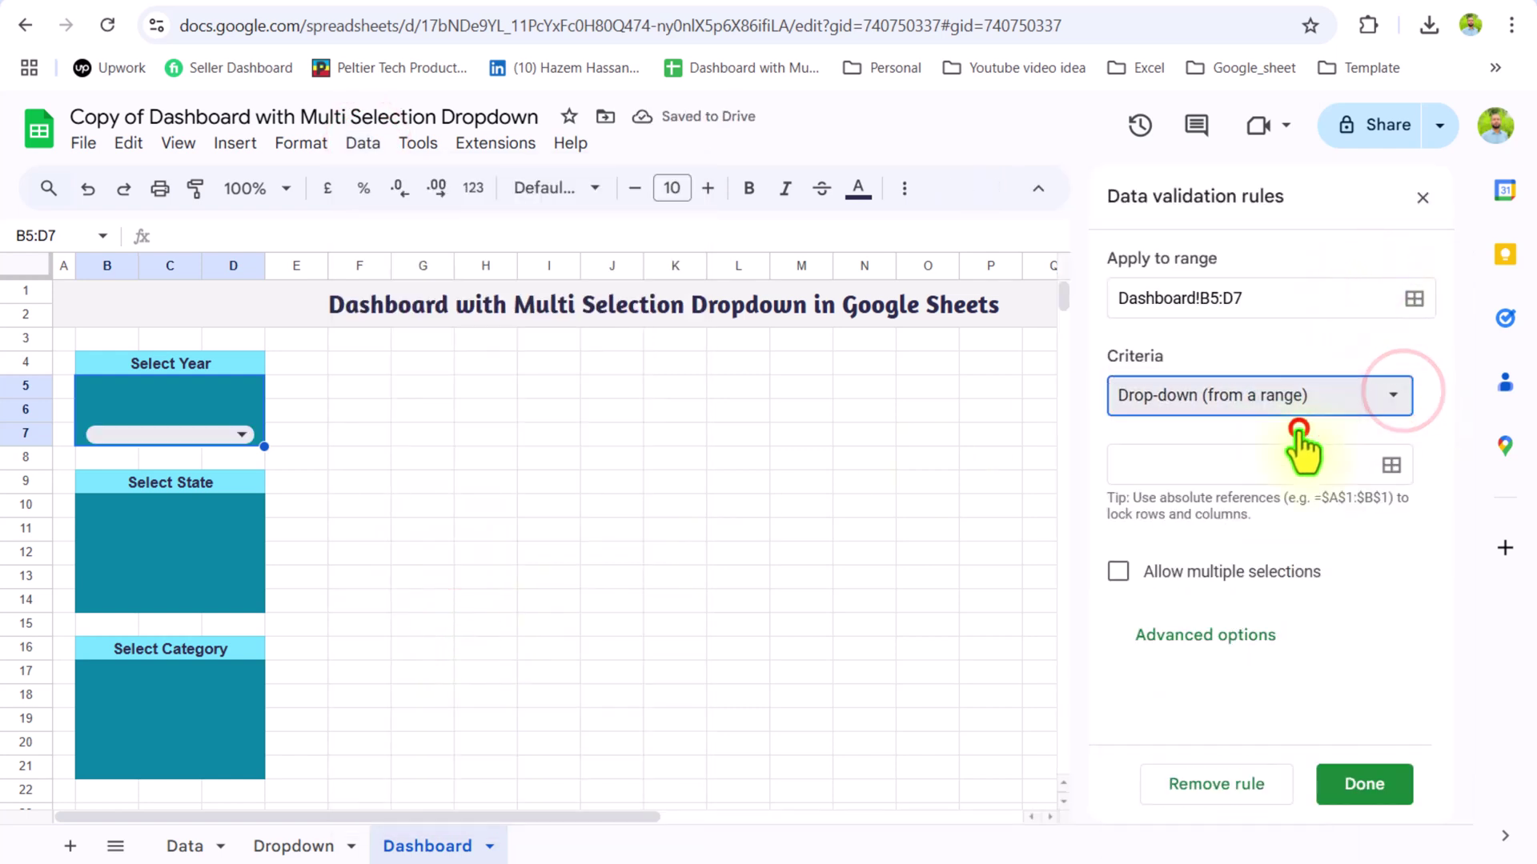
Step: Set the Year dropdown's source to the open-ended range Dropdown!A2:A
{"action": "left_click", "coordinate": [1390, 465]}
{"action": "left_click", "coordinate": [881, 470]}
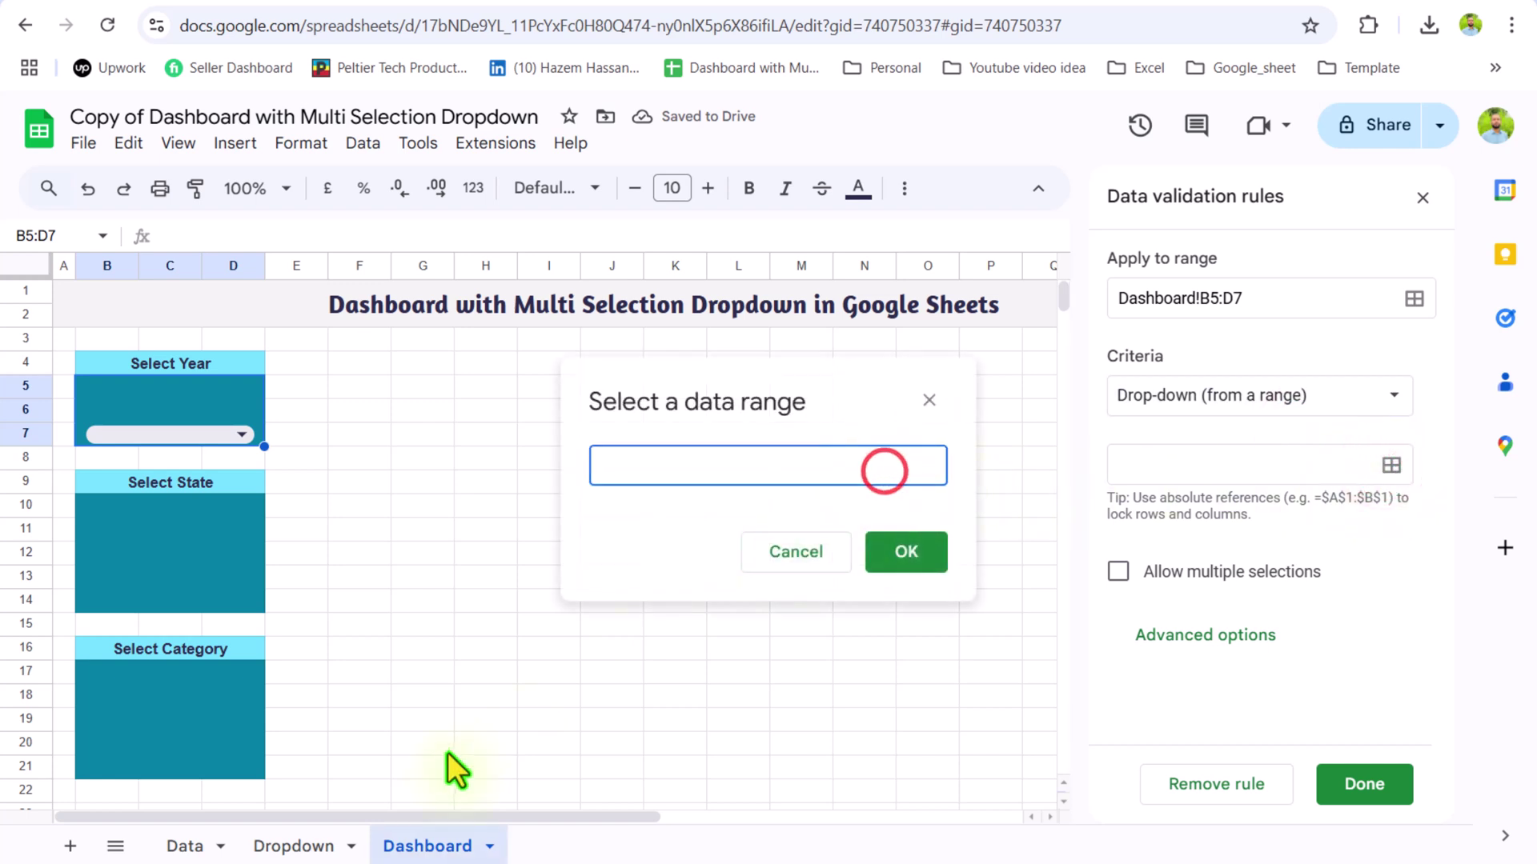
{"action": "left_click", "coordinate": [293, 848]}
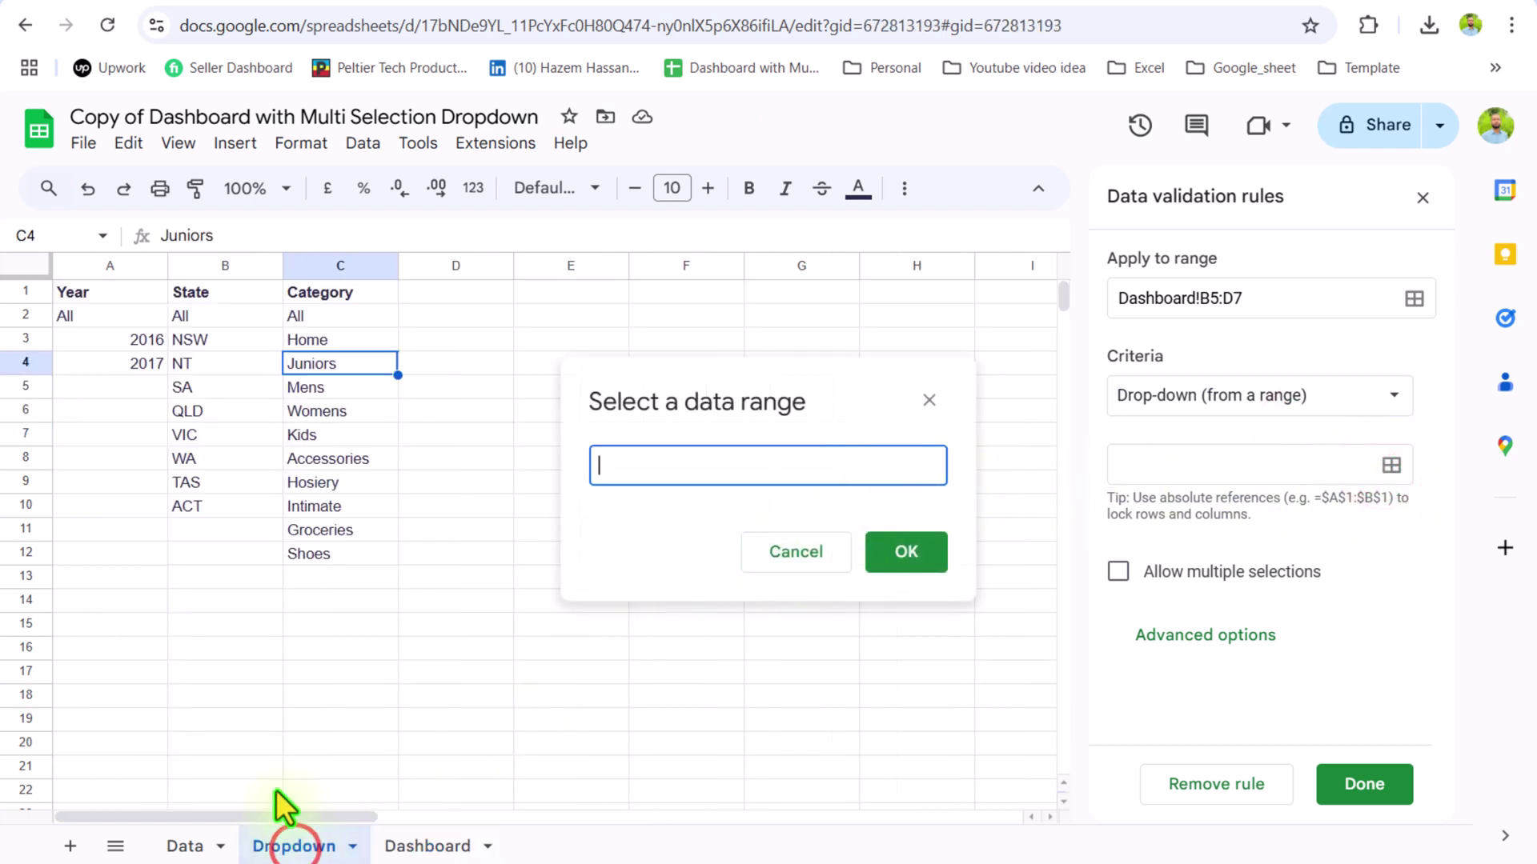
{"action": "left_click", "coordinate": [124, 315]}
{"action": "left_click_drag", "start_coordinate": [123, 315], "coordinate": [133, 406]}
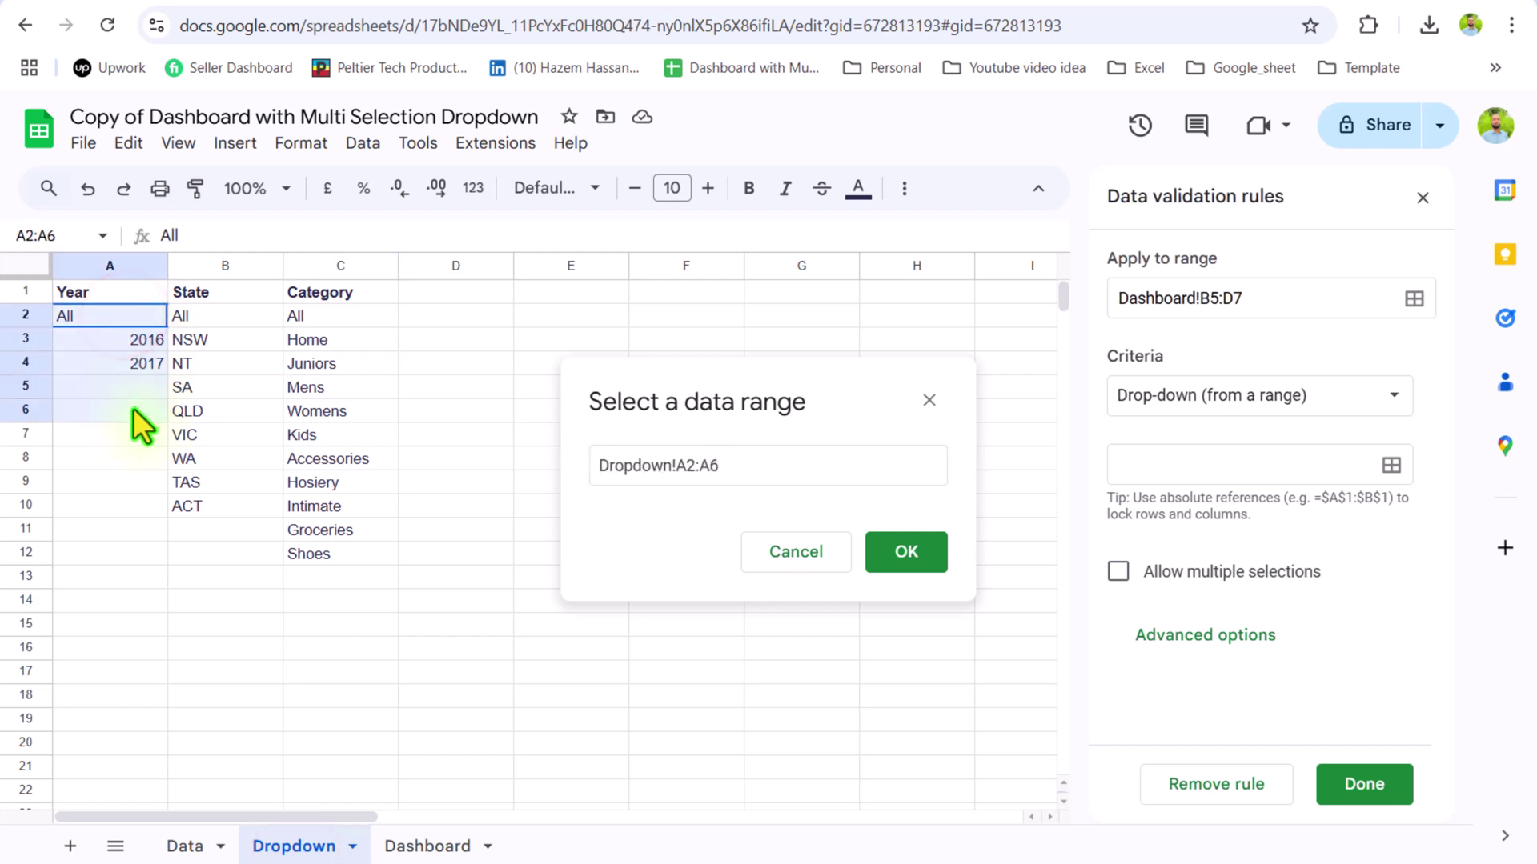
{"action": "left_click", "coordinate": [785, 467]}
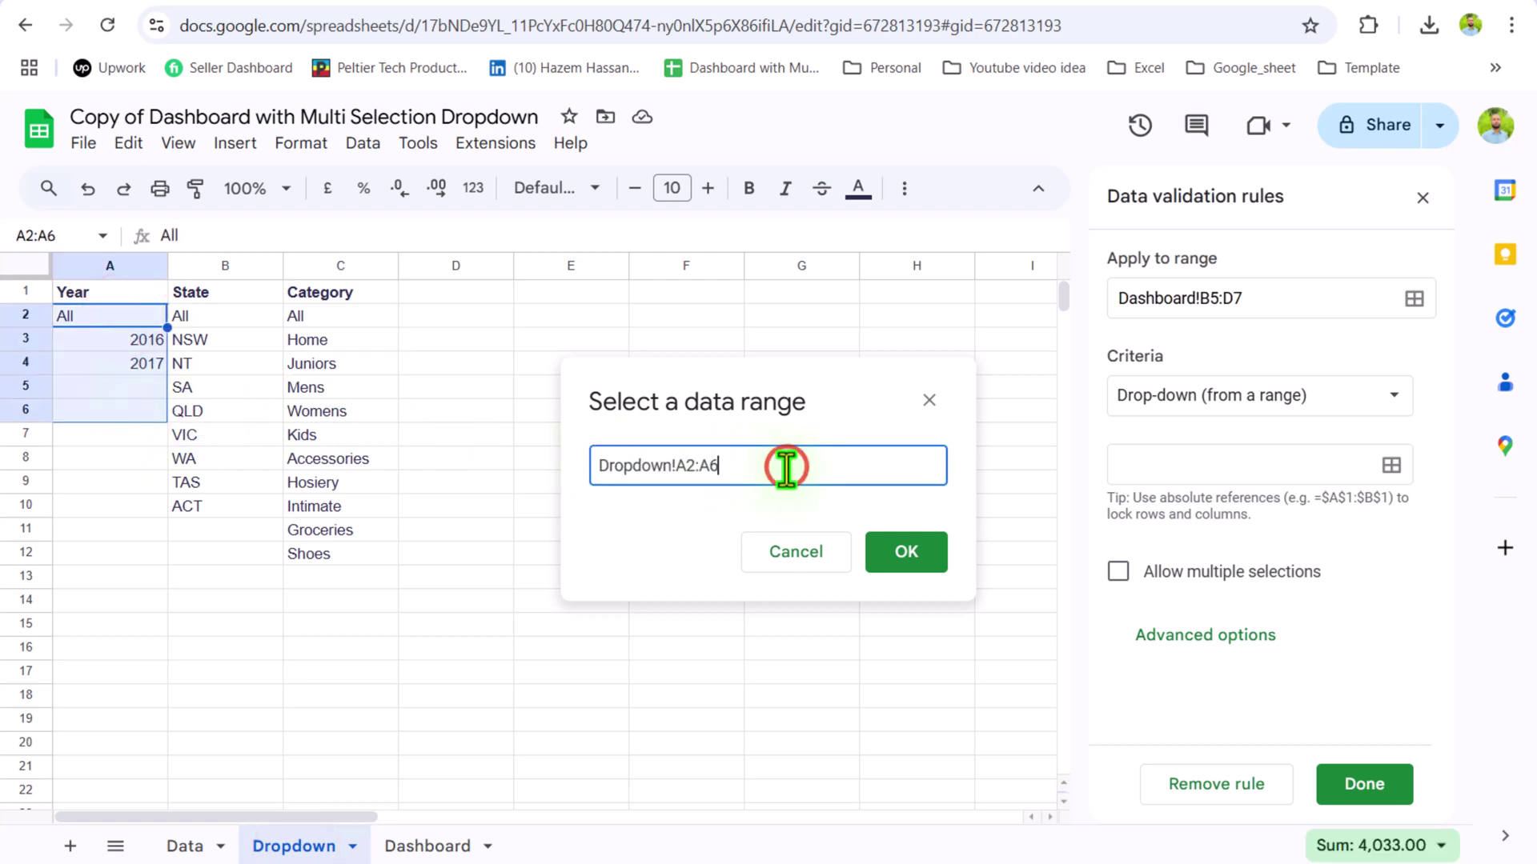
{"action": "key", "text": "BackSpace"}
{"action": "left_click", "coordinate": [897, 552]}
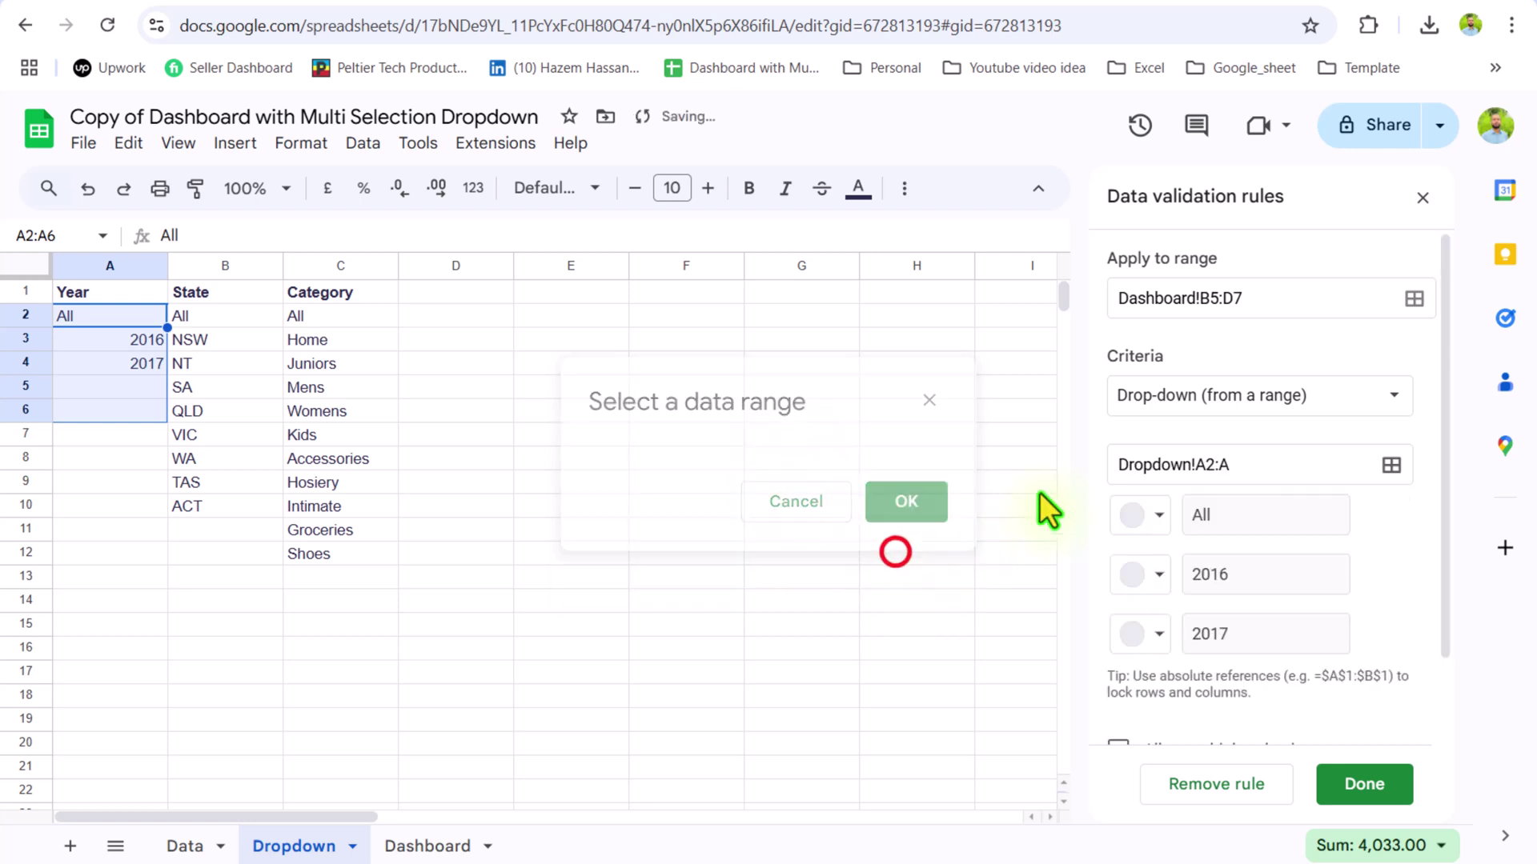
Step: Allow multiple selections in the Year dropdown rule, save it and return to the Dashboard sheet
{"action": "scroll", "coordinate": [1265, 397], "scroll_direction": "down", "scroll_amount": 2}
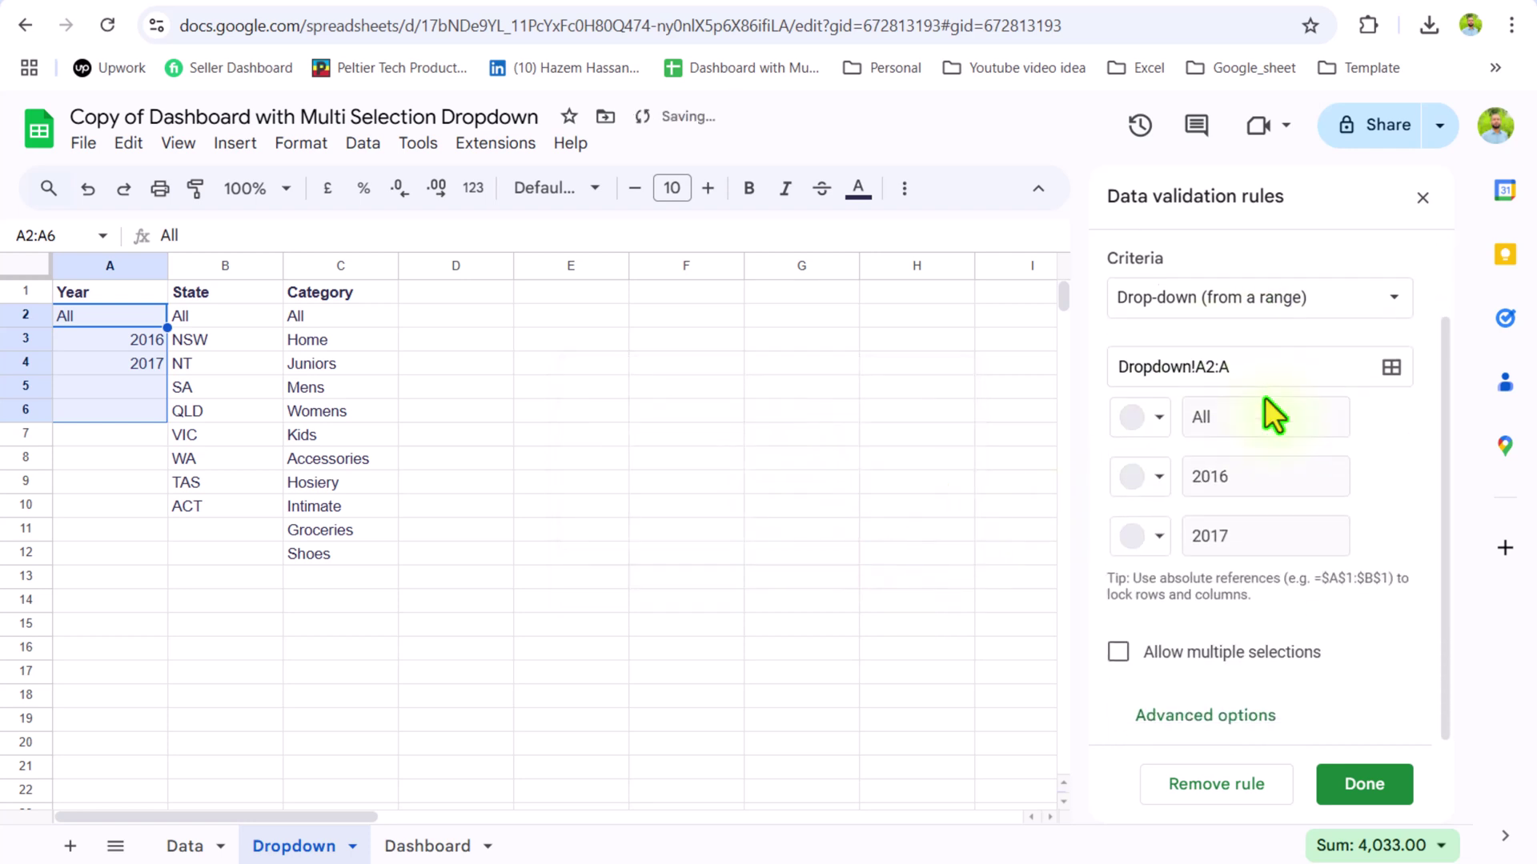
{"action": "left_click", "coordinate": [1147, 654]}
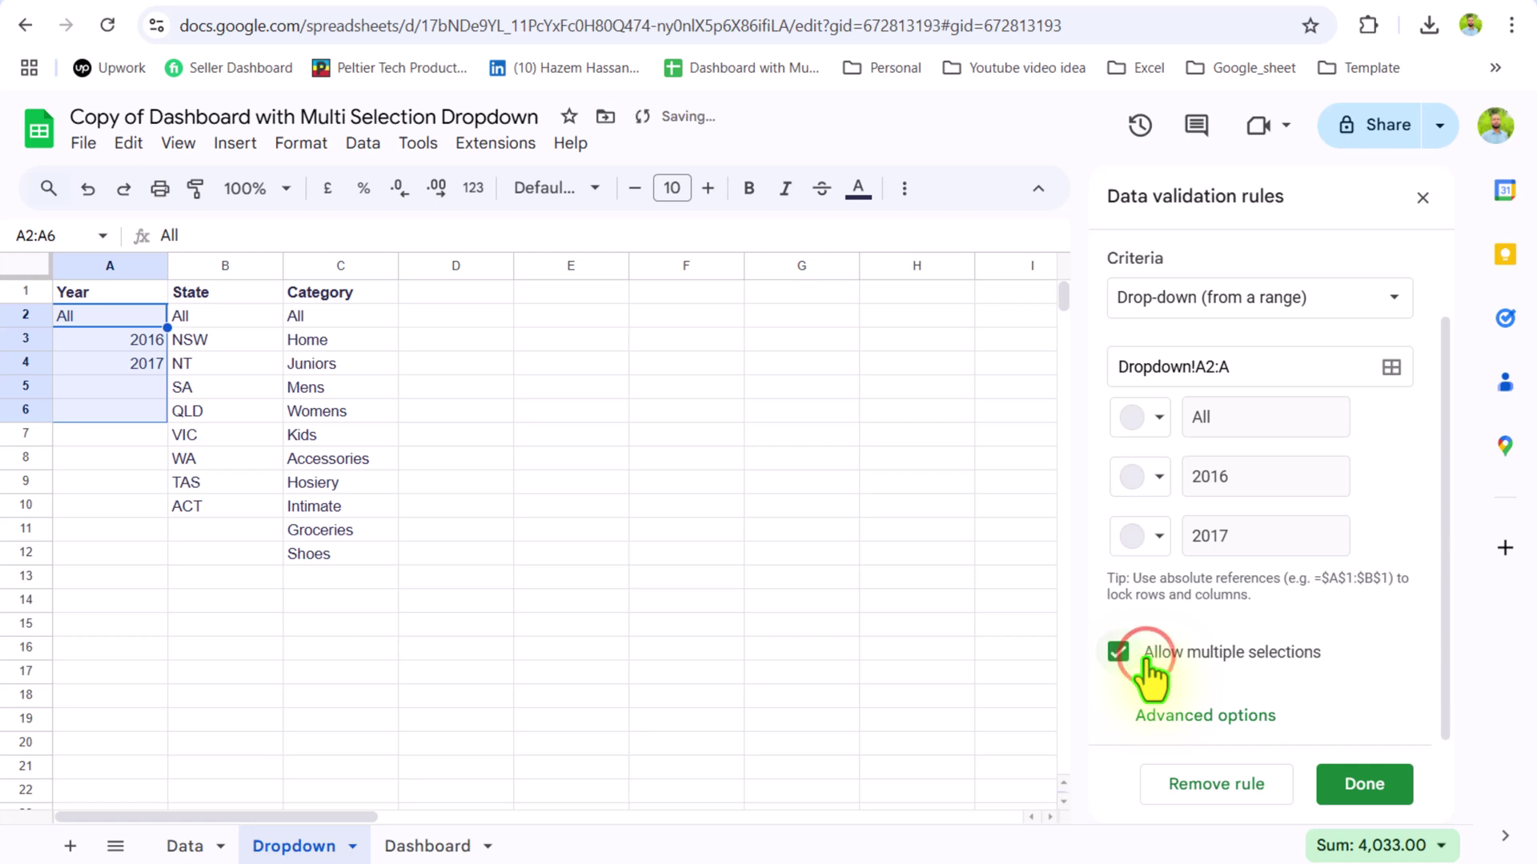
{"action": "left_click", "coordinate": [1359, 782]}
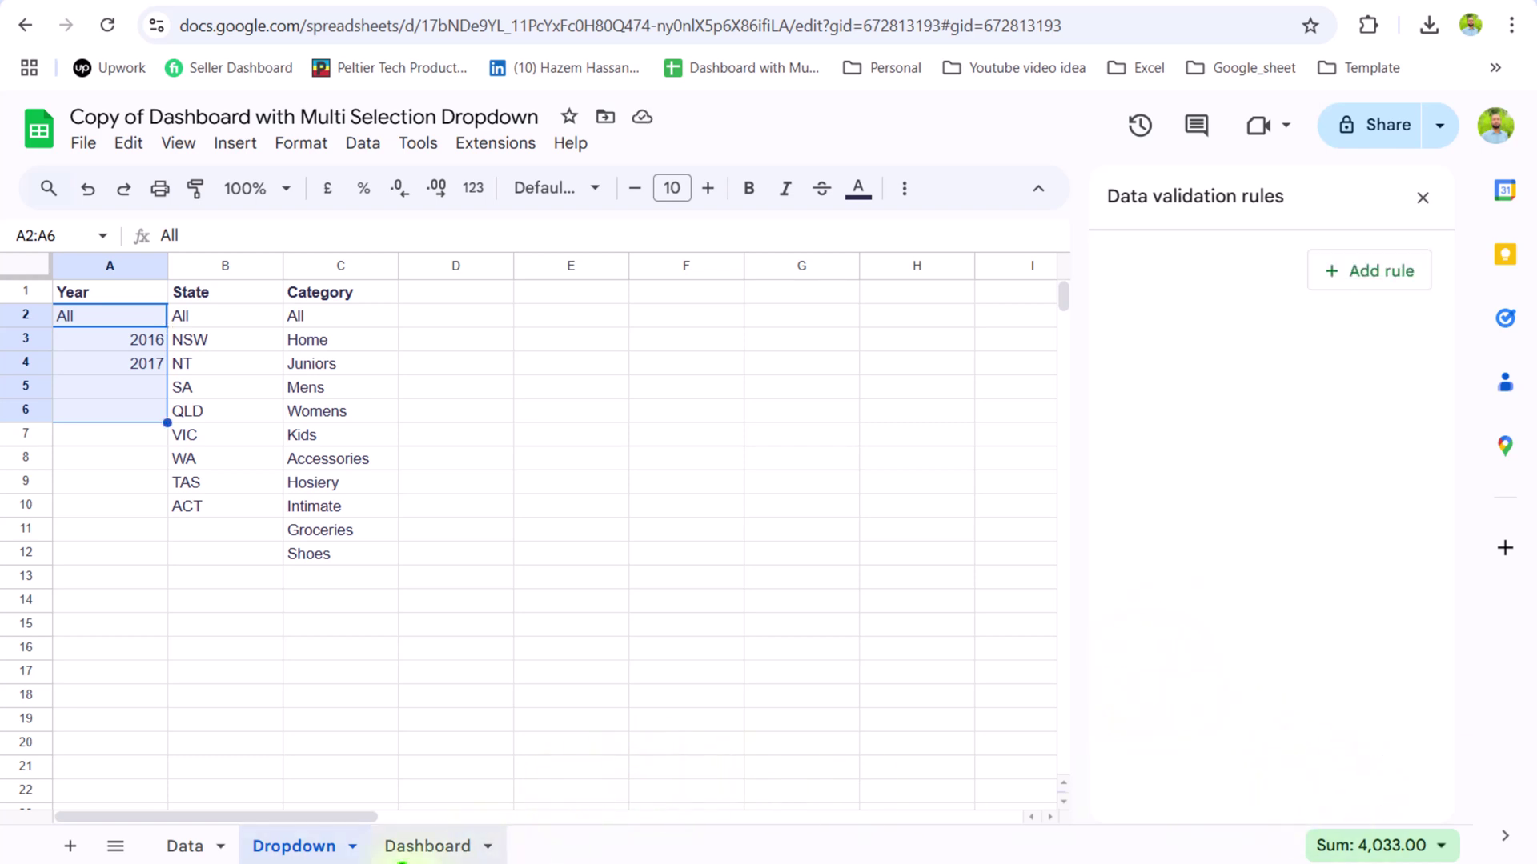
{"action": "left_click", "coordinate": [398, 850]}
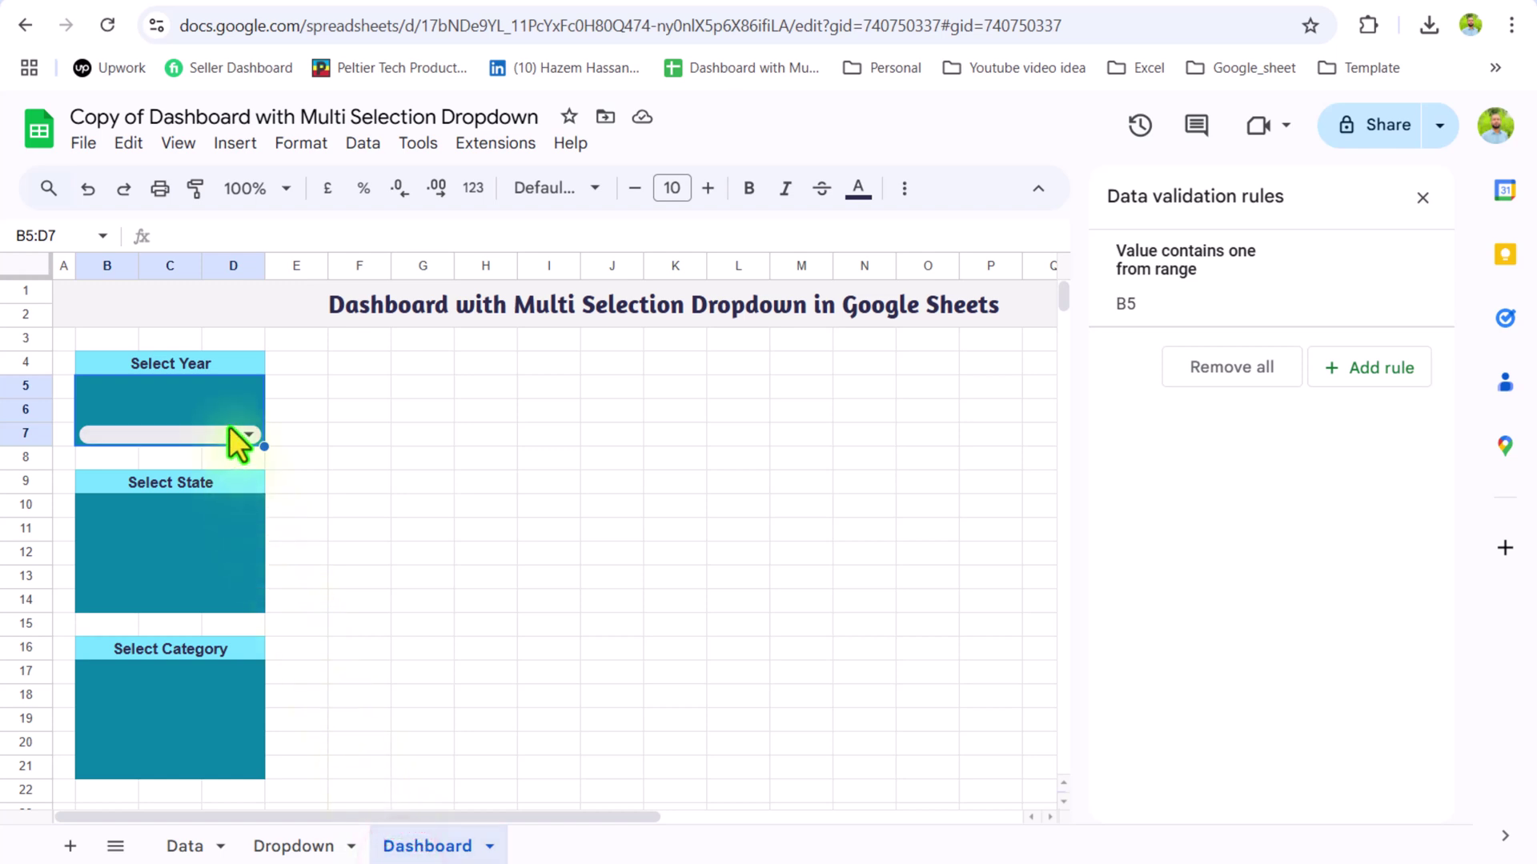
{"action": "left_click", "coordinate": [1420, 198]}
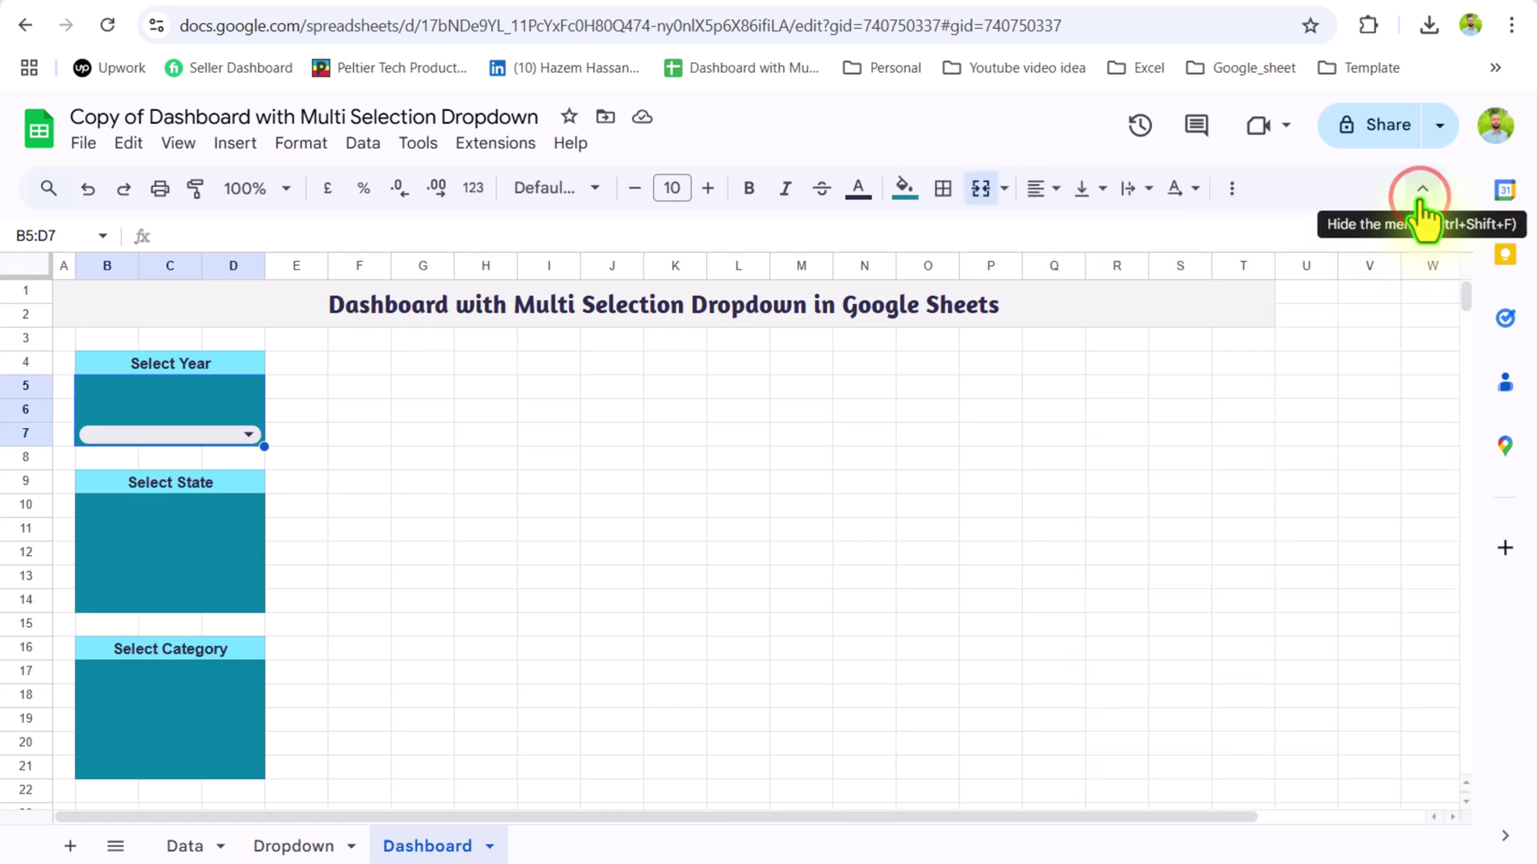
Step: Align the Year dropdown cell to the top and turn on text wrapping for it
{"action": "left_click", "coordinate": [1089, 200]}
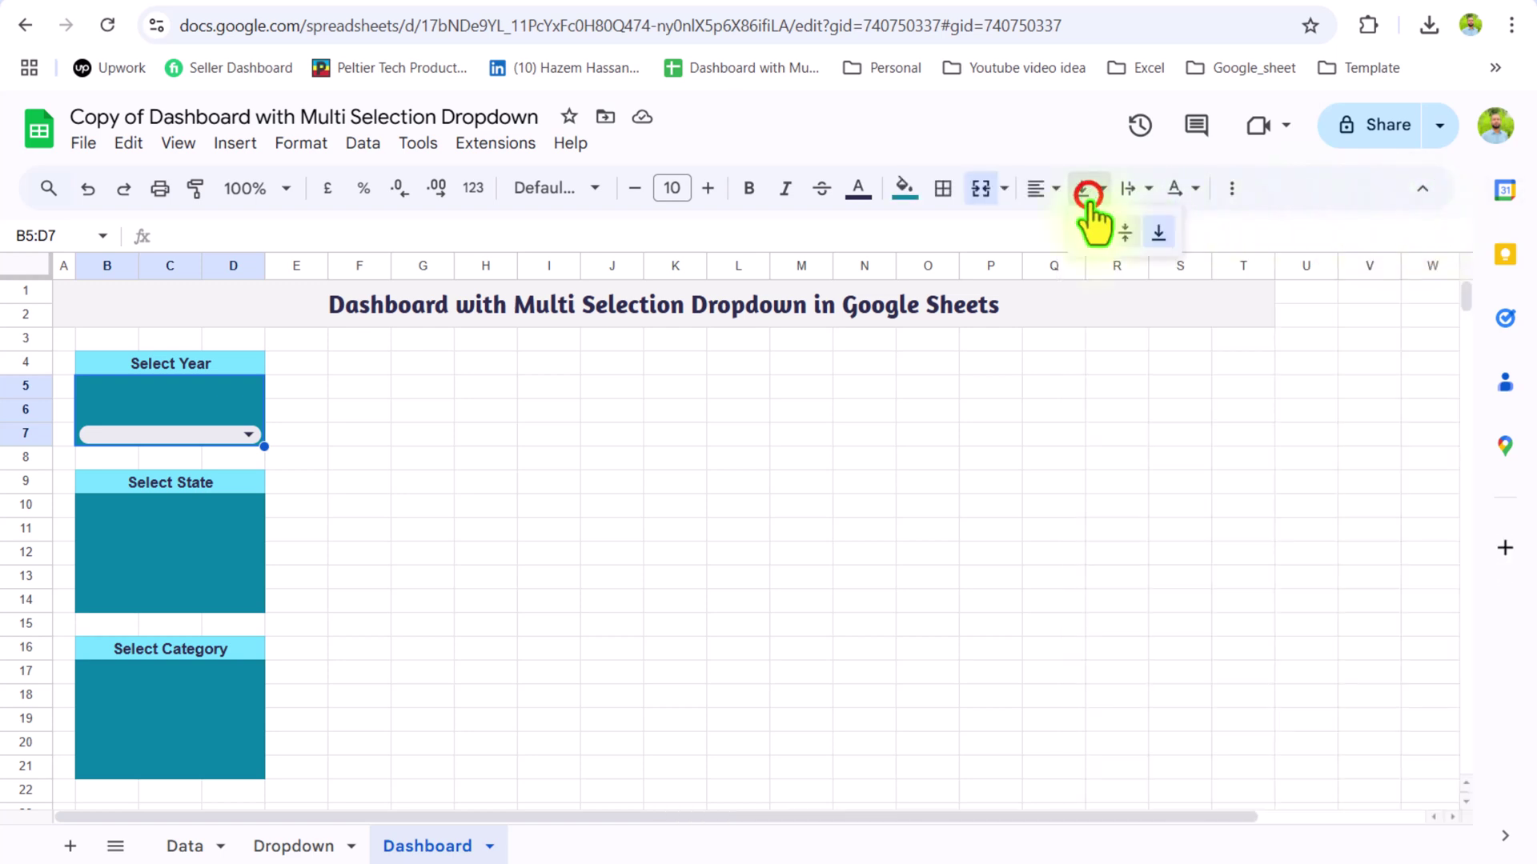
{"action": "left_click", "coordinate": [1102, 234]}
{"action": "left_click", "coordinate": [1135, 189]}
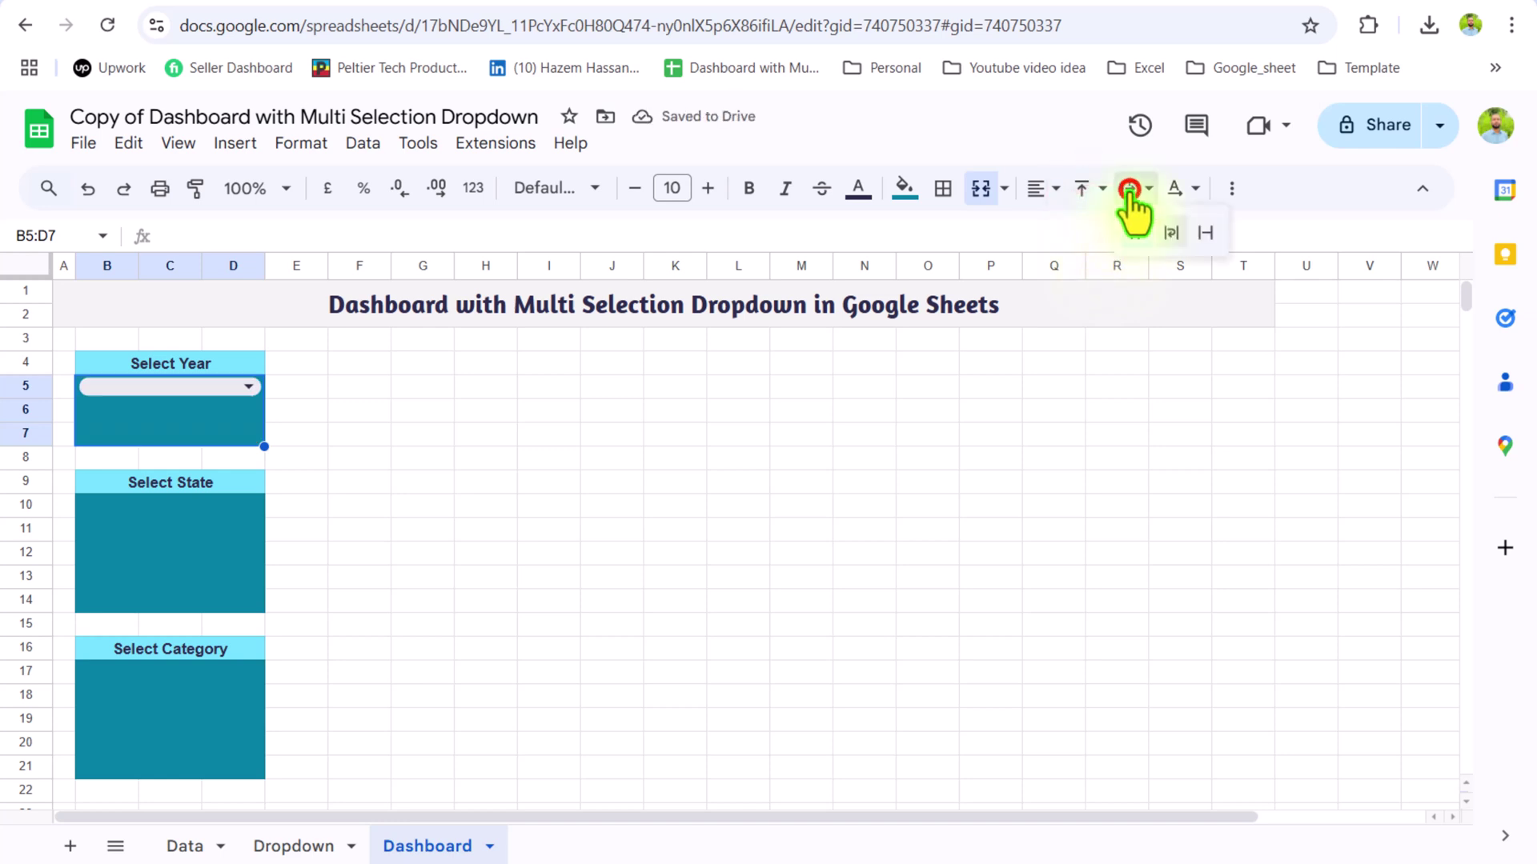
{"action": "left_click", "coordinate": [1170, 234]}
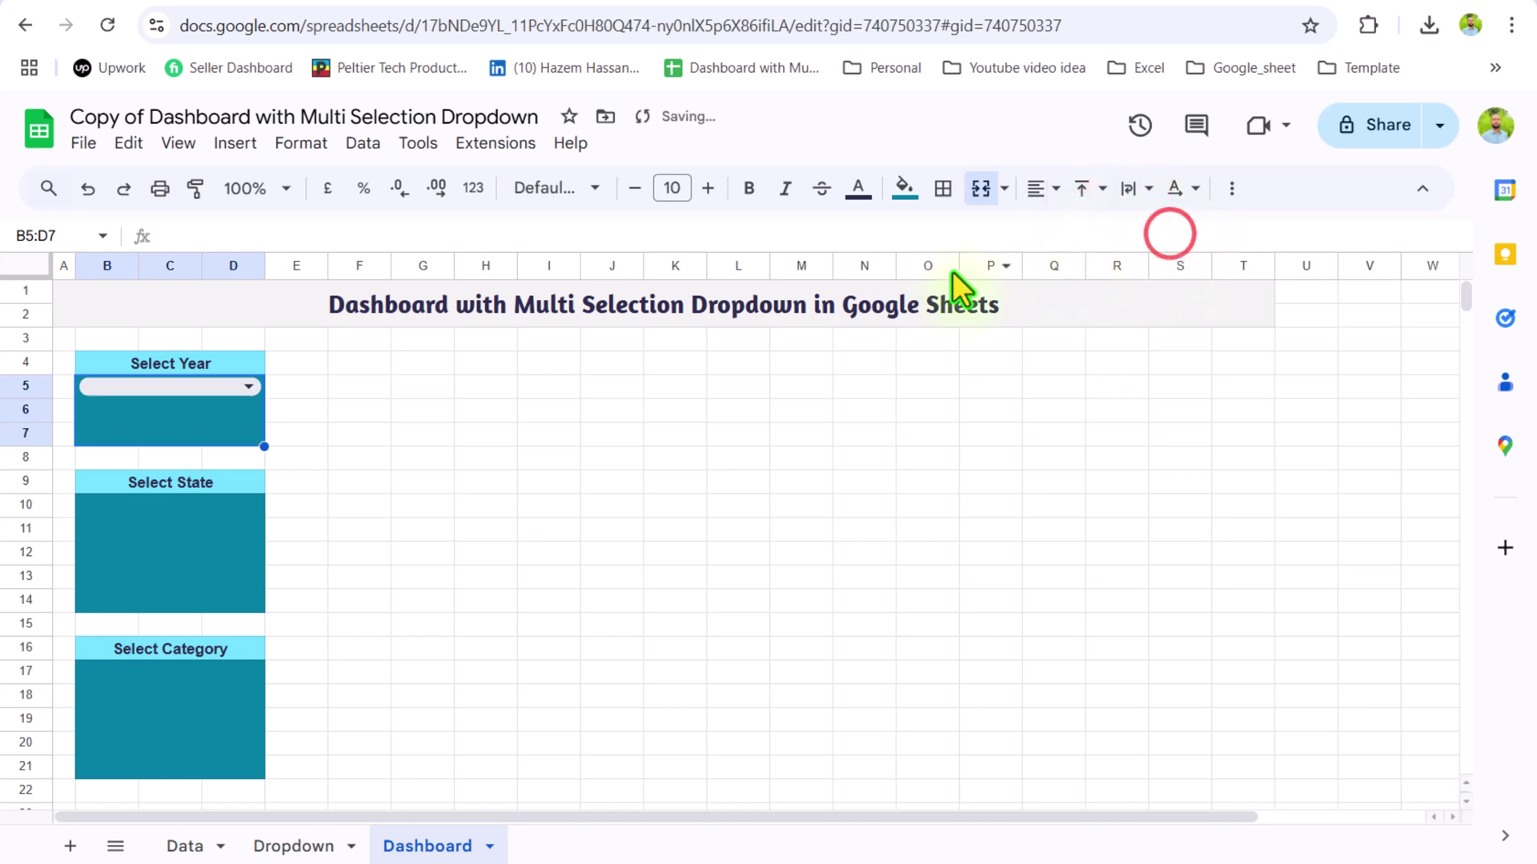
Step: Choose 2016 and 2017 in the Year dropdown
{"action": "left_click", "coordinate": [248, 388]}
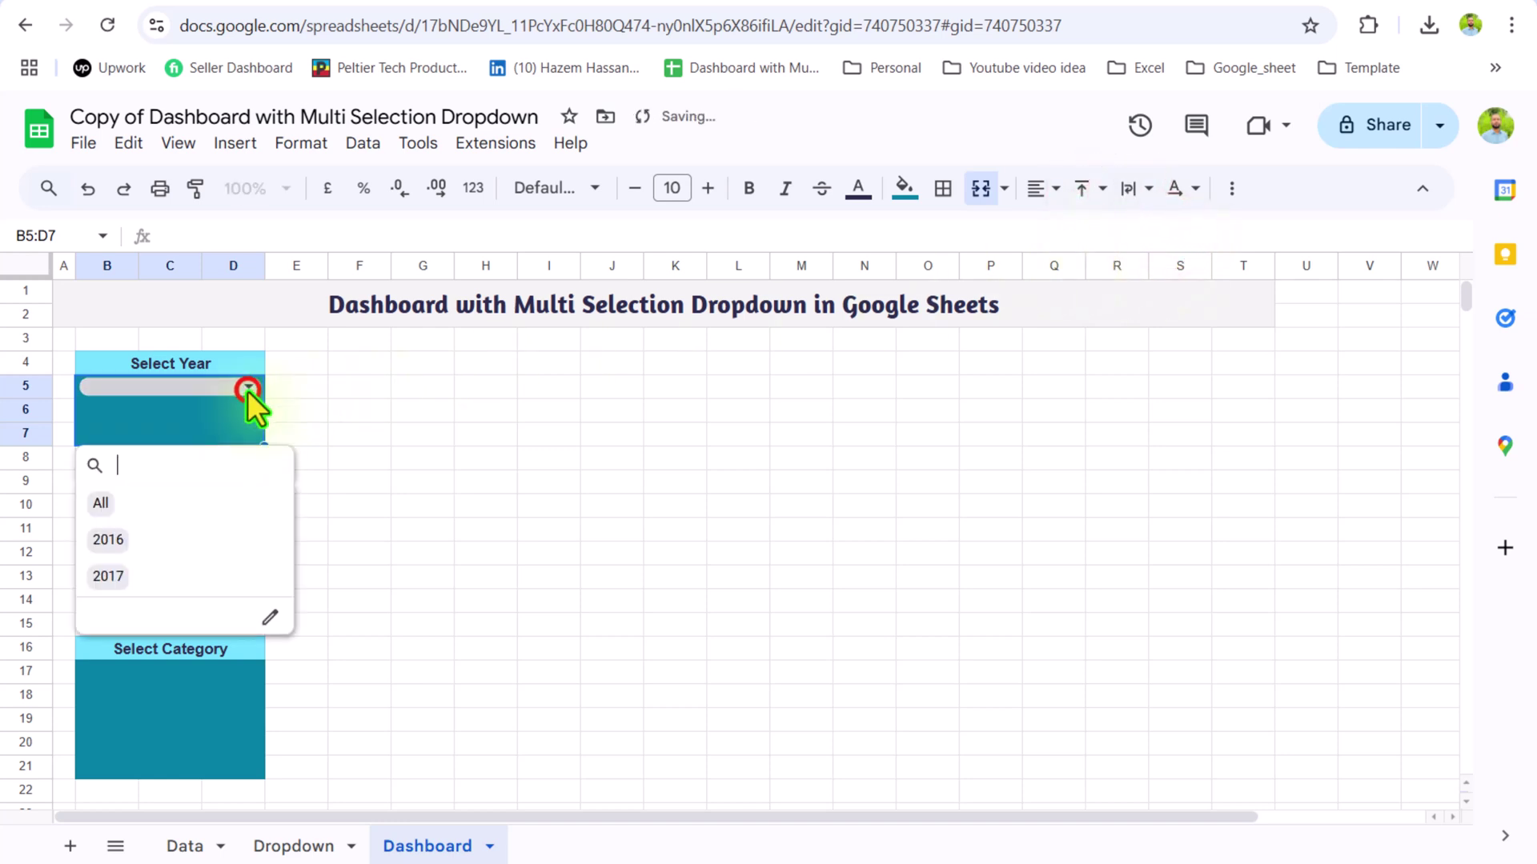
{"action": "left_click", "coordinate": [134, 535]}
{"action": "left_click", "coordinate": [132, 575]}
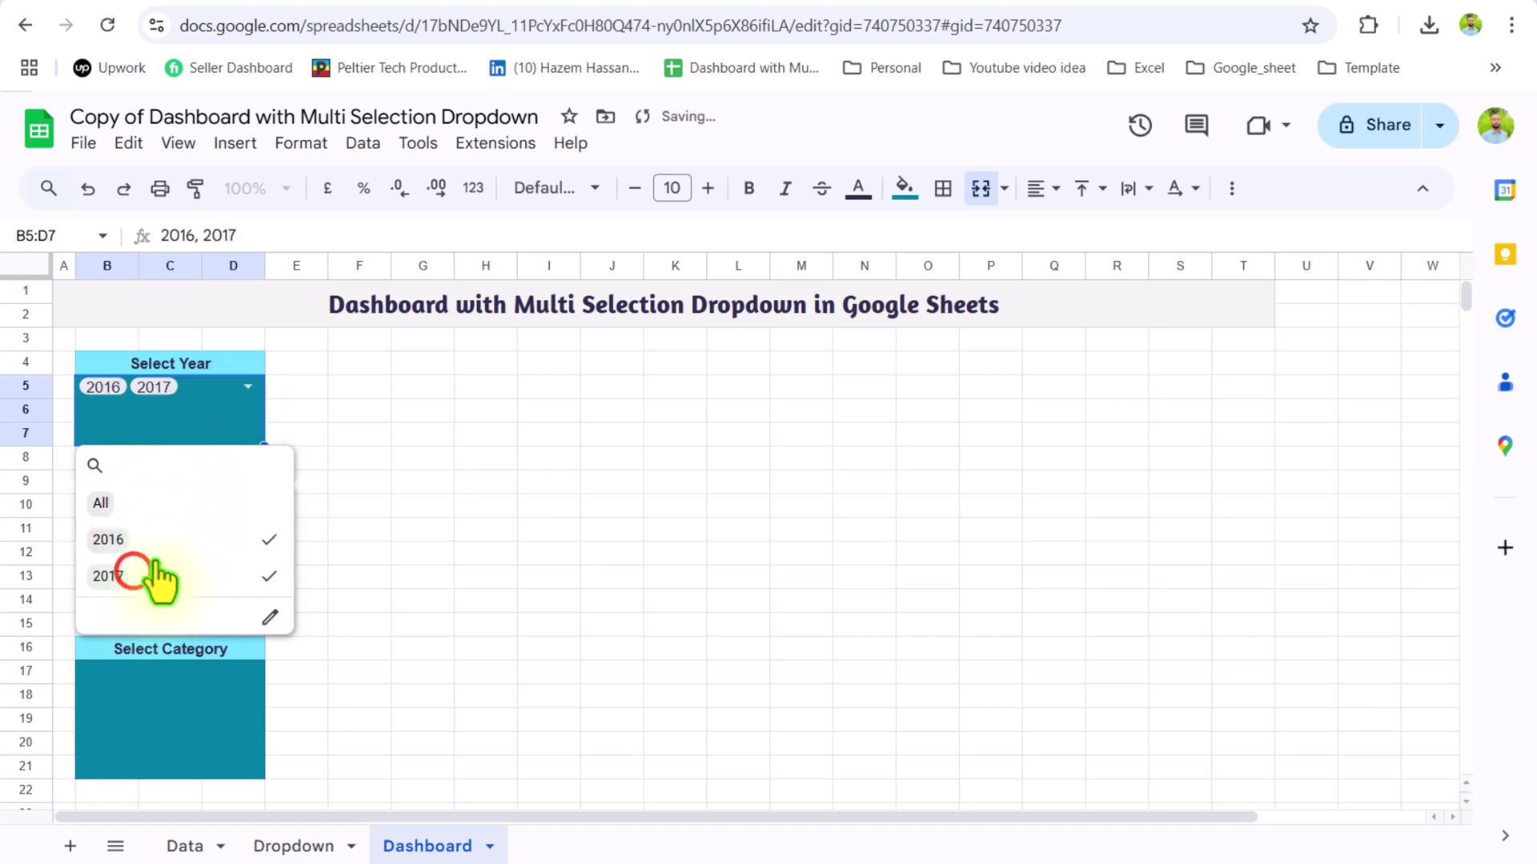
{"action": "left_click", "coordinate": [386, 423]}
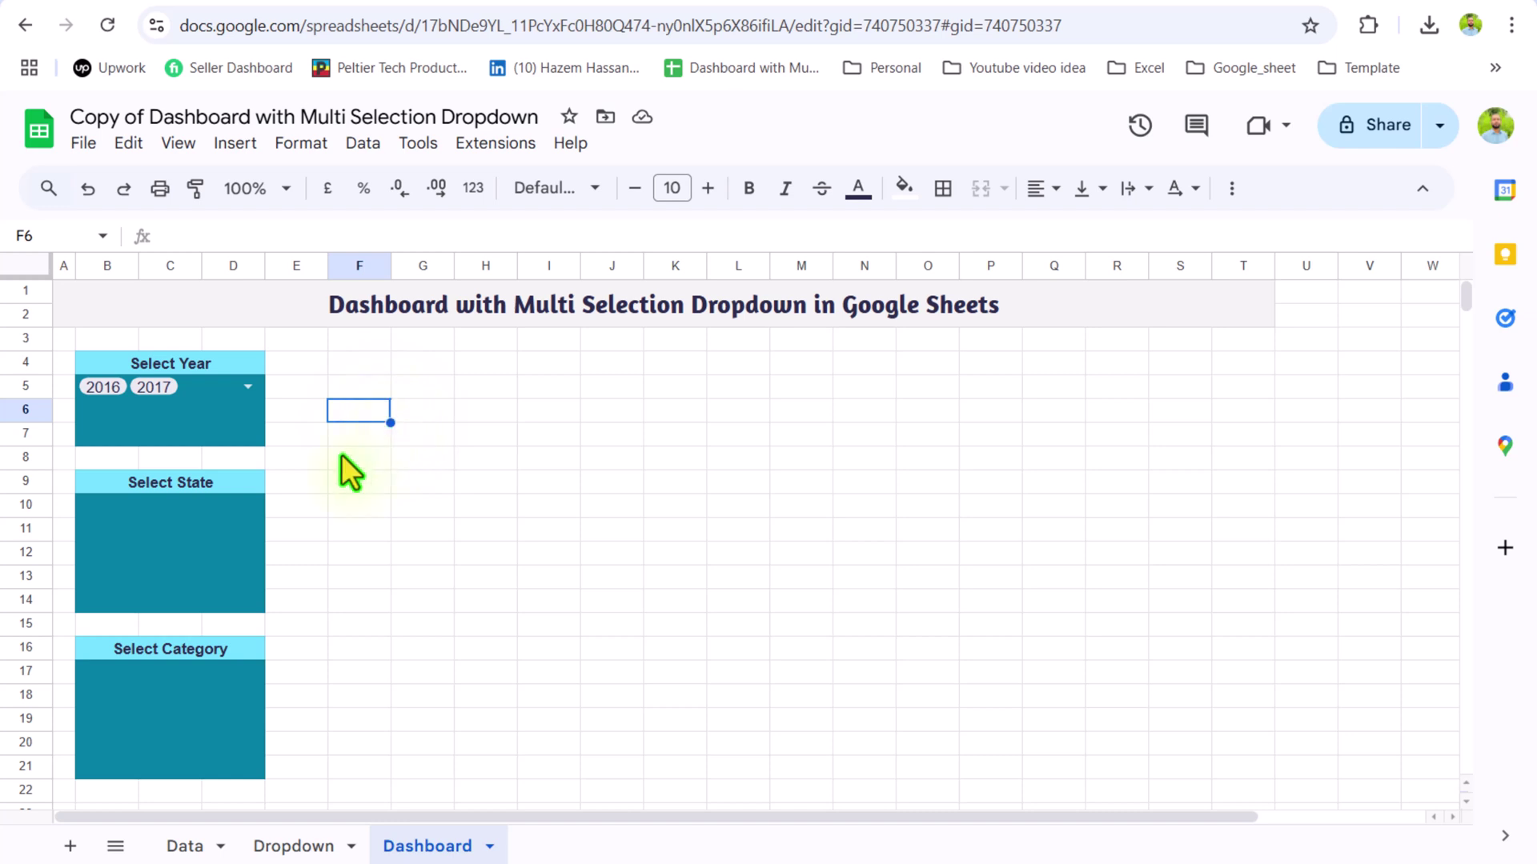
Step: Add a dropdown to the State cell B10:D14, sourced from Dropdown!B2:B and allowing multiple selections
{"action": "left_click", "coordinate": [214, 540]}
{"action": "left_click", "coordinate": [362, 142]}
{"action": "left_click", "coordinate": [480, 631]}
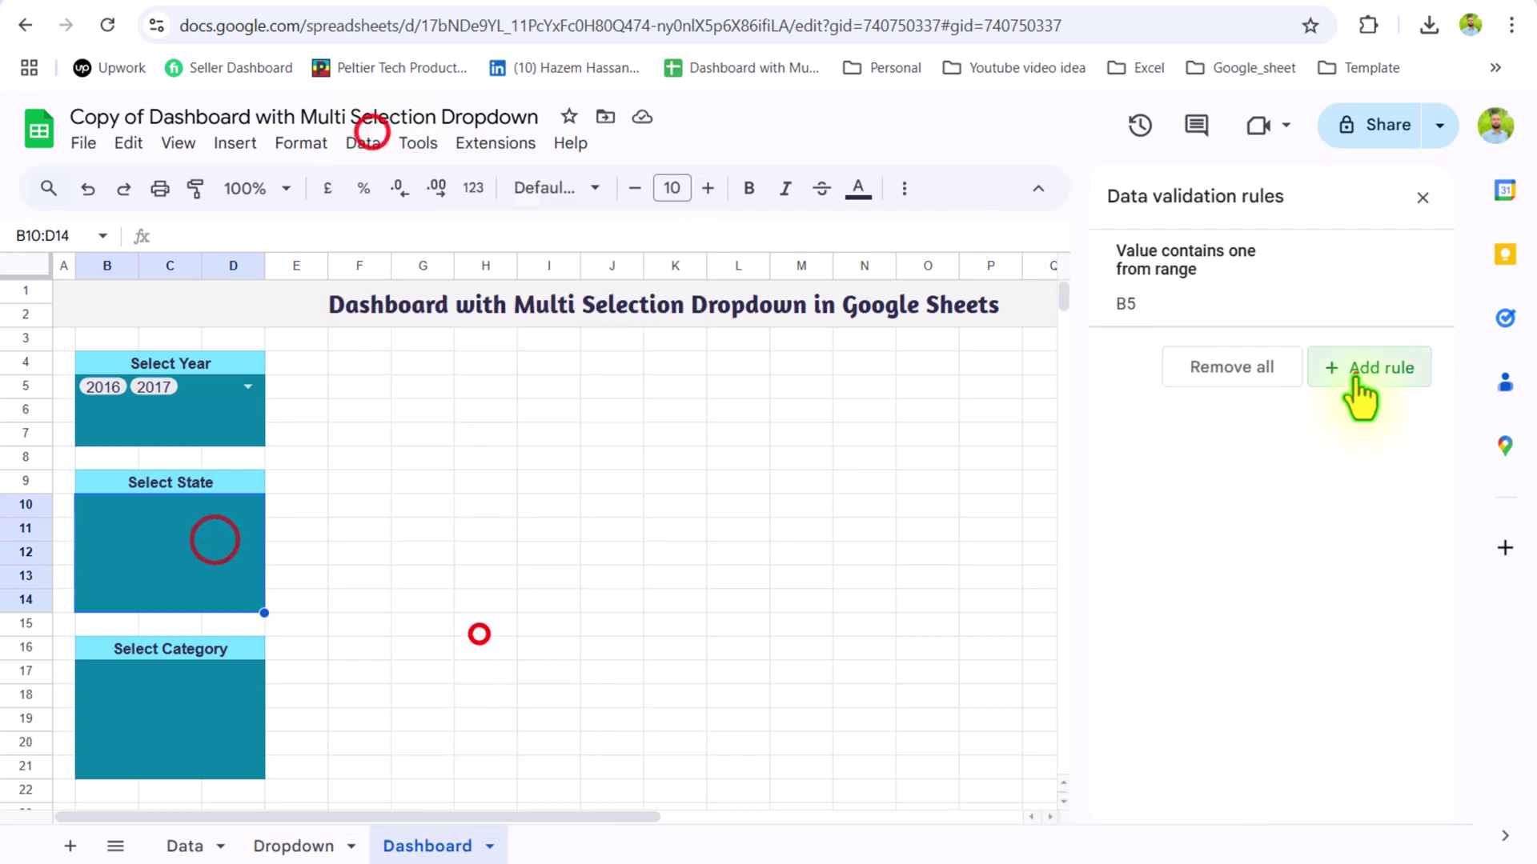
{"action": "left_click", "coordinate": [1351, 377]}
{"action": "left_click", "coordinate": [1391, 465]}
{"action": "left_click", "coordinate": [294, 846]}
{"action": "left_click_drag", "start_coordinate": [225, 319], "coordinate": [225, 435]}
{"action": "left_click", "coordinate": [780, 465]}
{"action": "key", "text": "BackSpace"}
{"action": "left_click", "coordinate": [906, 552]}
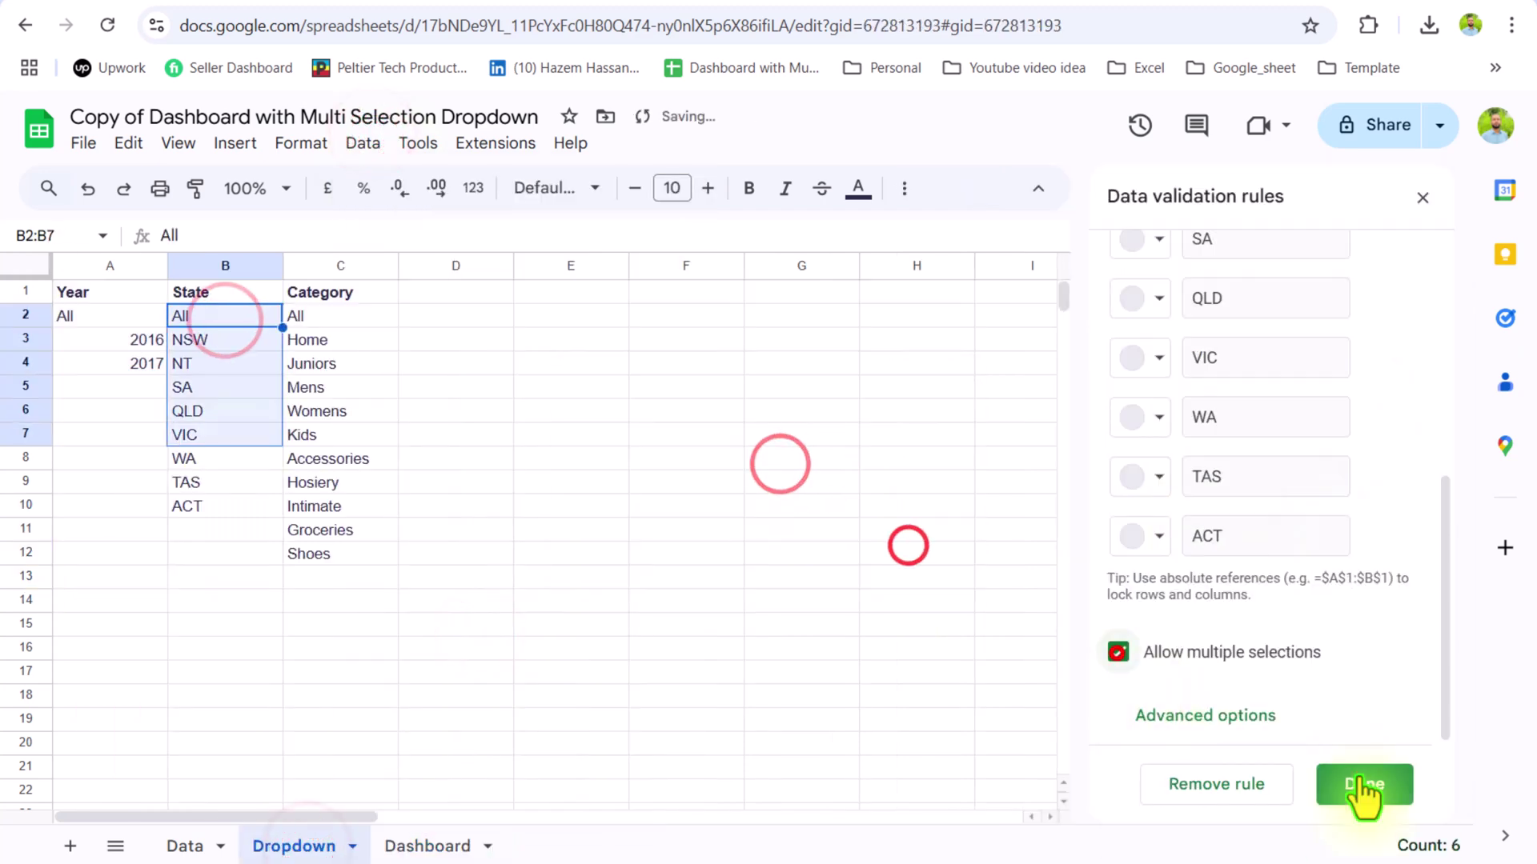
{"action": "left_click", "coordinate": [1364, 784]}
Step: Add a dropdown to the Category cell B17:D21, sourced from Dropdown!C2:C and allowing multiple selections
{"action": "left_click", "coordinate": [211, 699]}
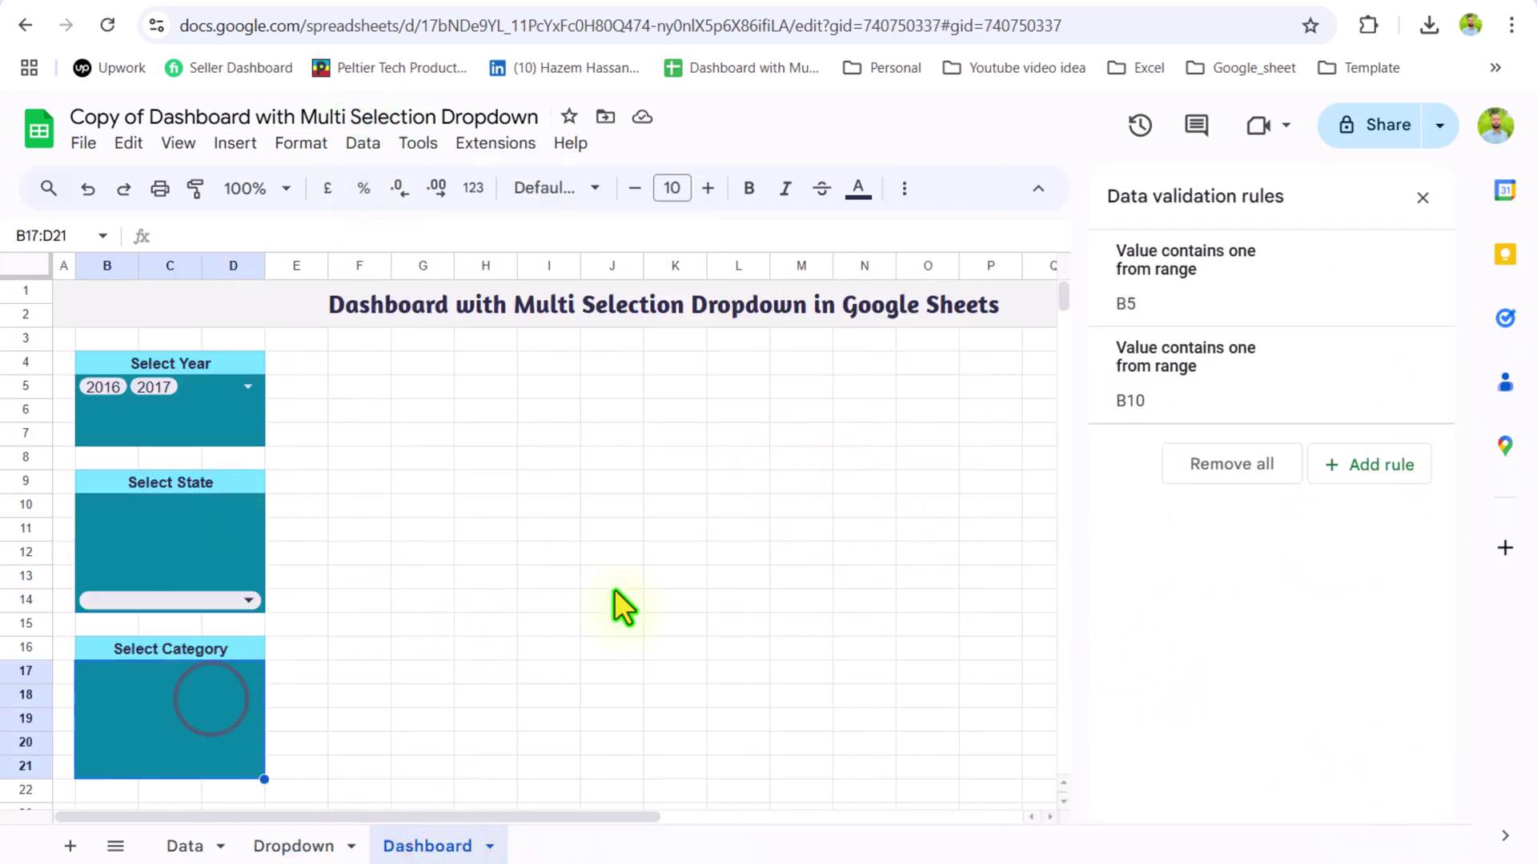
{"action": "left_click", "coordinate": [1368, 464]}
{"action": "left_click", "coordinate": [1394, 394]}
{"action": "left_click", "coordinate": [1286, 429]}
{"action": "left_click", "coordinate": [1391, 465]}
{"action": "left_click", "coordinate": [293, 846]}
{"action": "left_click_drag", "start_coordinate": [337, 316], "coordinate": [337, 458]}
{"action": "left_click", "coordinate": [905, 552]}
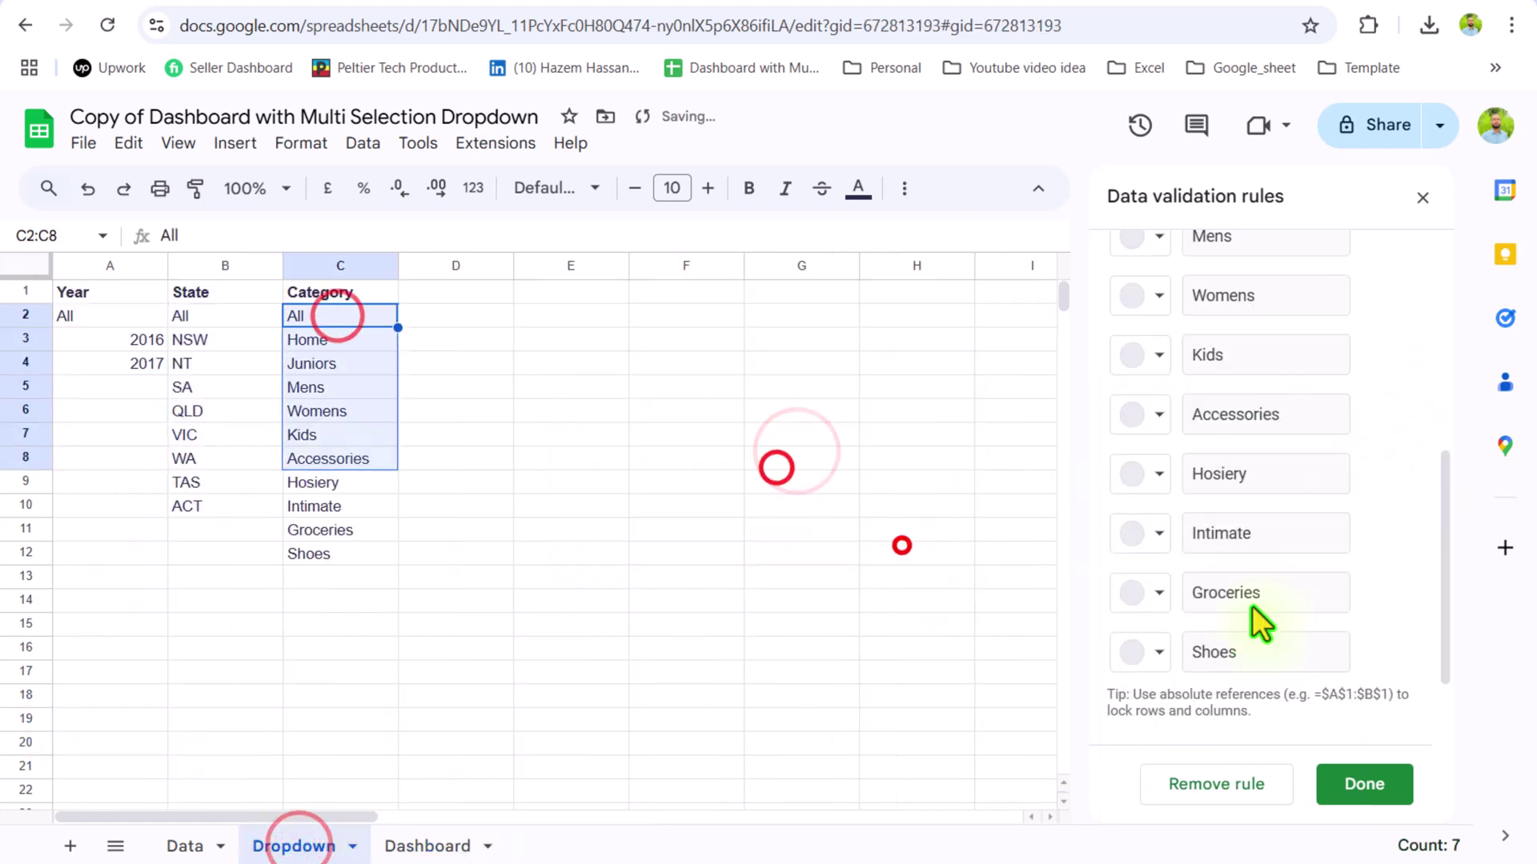
{"action": "scroll", "coordinate": [1280, 641], "scroll_direction": "down", "scroll_amount": 2}
{"action": "left_click", "coordinate": [1364, 784]}
{"action": "left_click", "coordinate": [1422, 198]}
Step: Align the State and Category dropdown cells to the top and turn on text wrapping for both
{"action": "left_click", "coordinate": [1082, 188]}
{"action": "left_click", "coordinate": [1084, 223]}
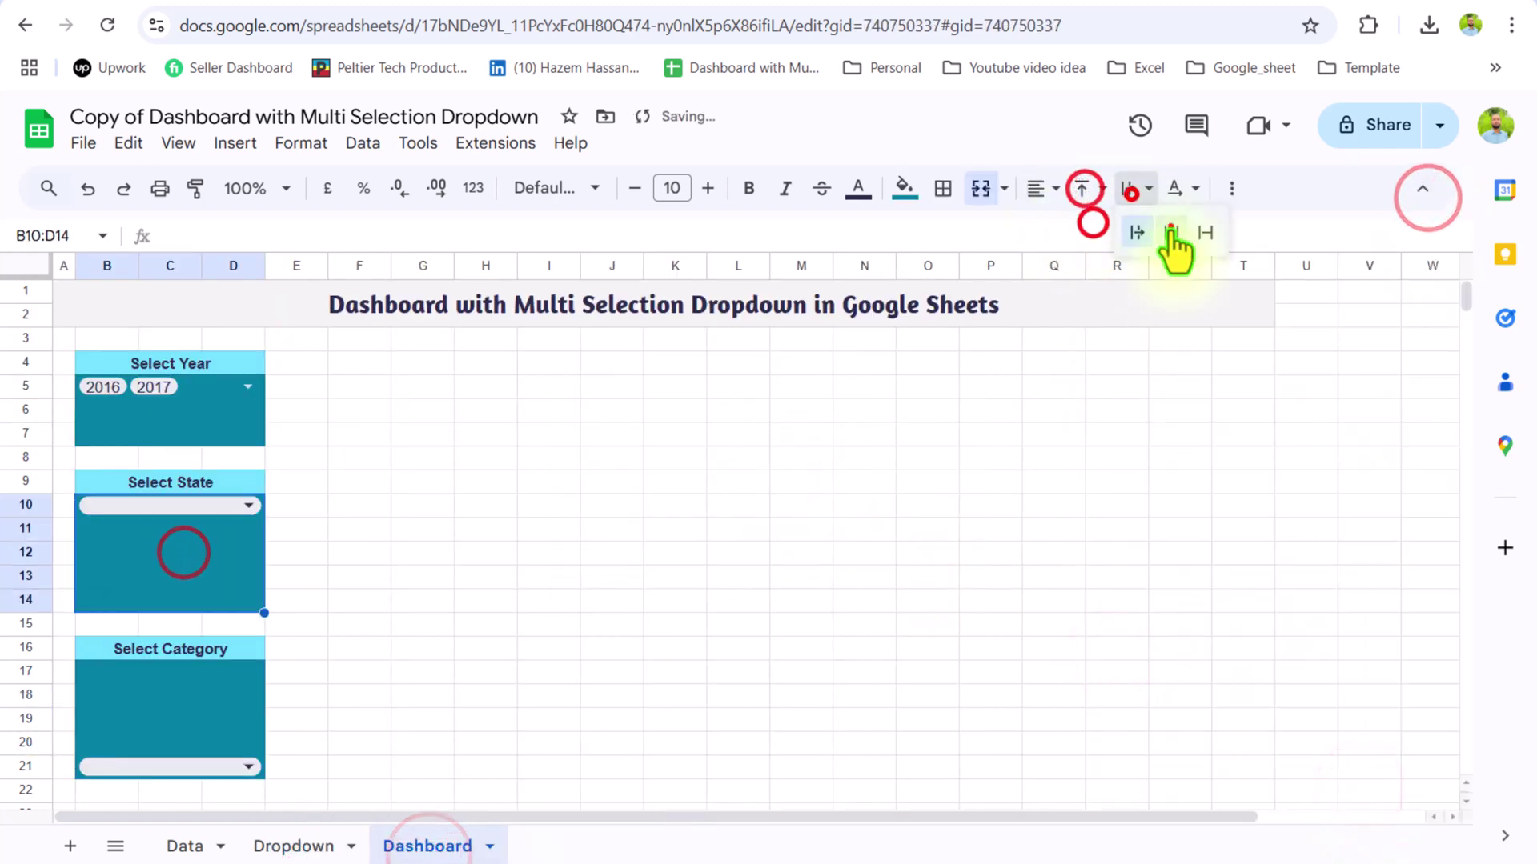
{"action": "left_click", "coordinate": [160, 713]}
{"action": "left_click", "coordinate": [1081, 188]}
{"action": "left_click", "coordinate": [1085, 222]}
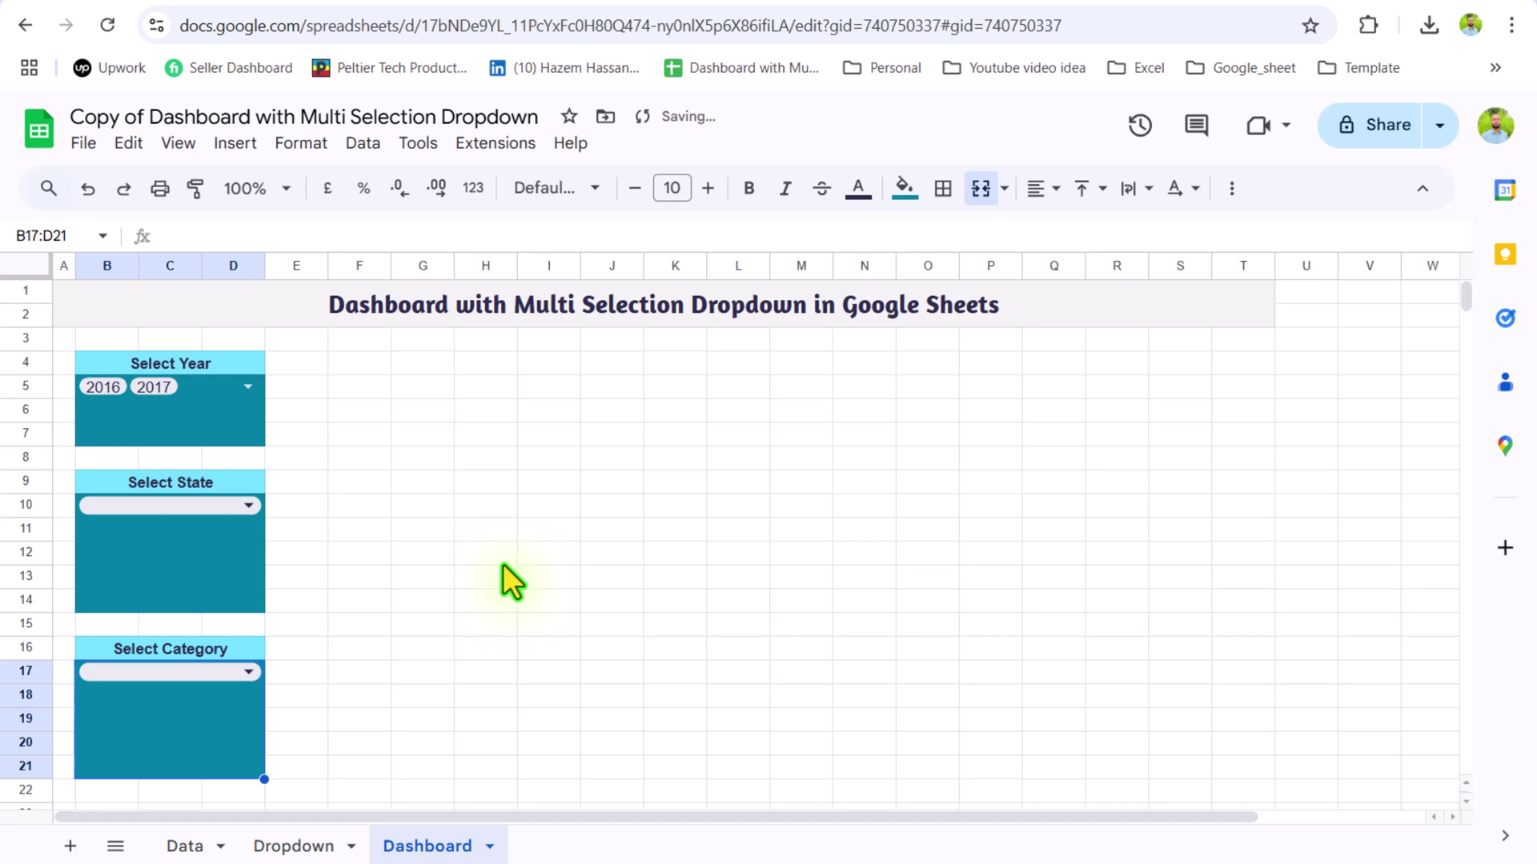
Step: Choose NSW, NT, SA, QLD and TAS in the State dropdown and Home, Juniors, Mens and Womens in the Category dropdown
{"action": "left_click", "coordinate": [248, 505]}
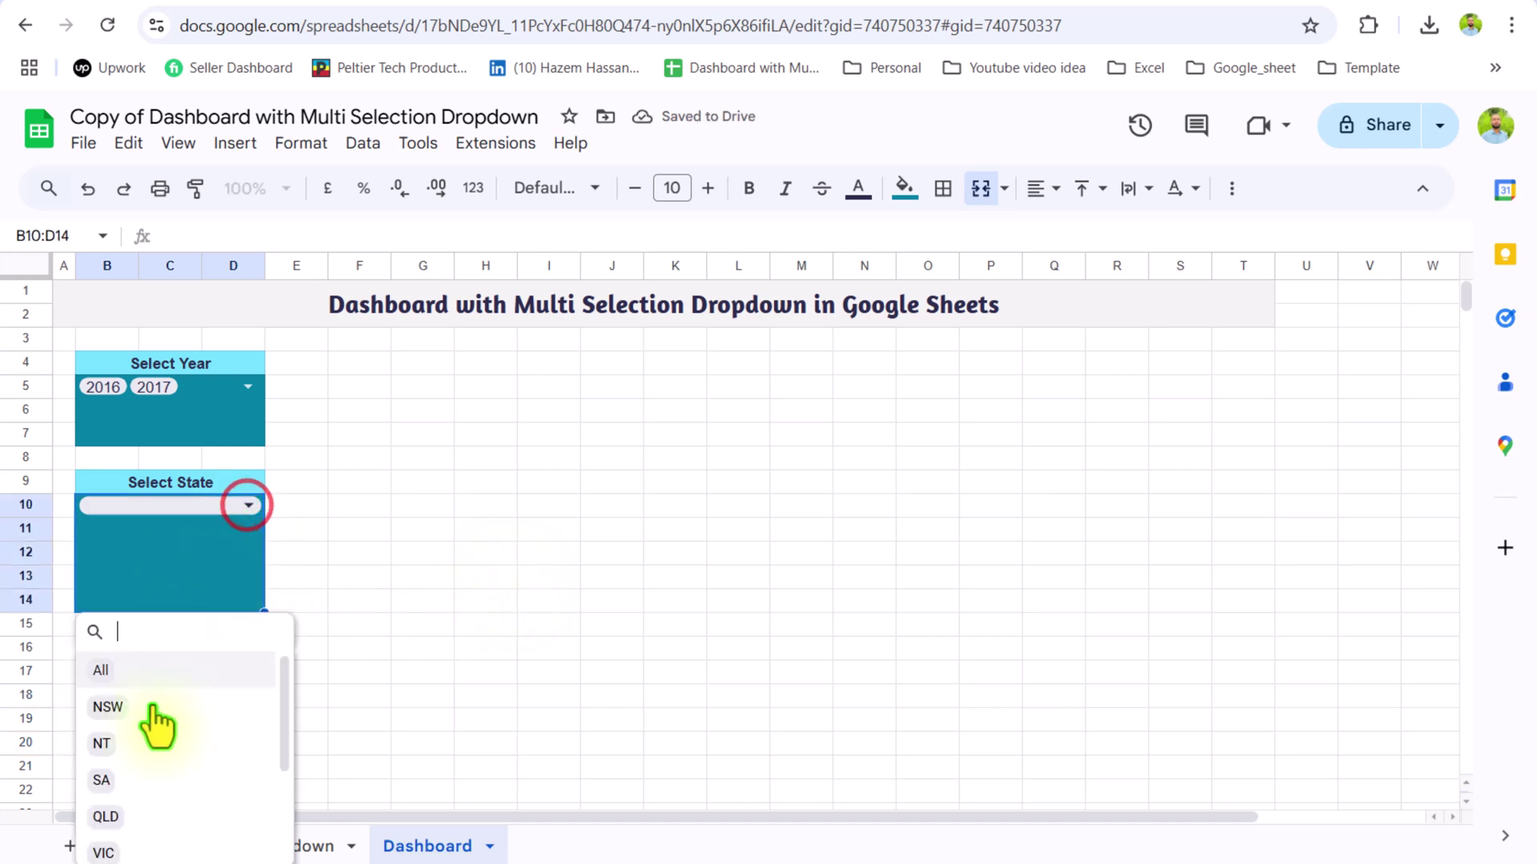
{"action": "left_click", "coordinate": [139, 710]}
{"action": "left_click", "coordinate": [146, 739]}
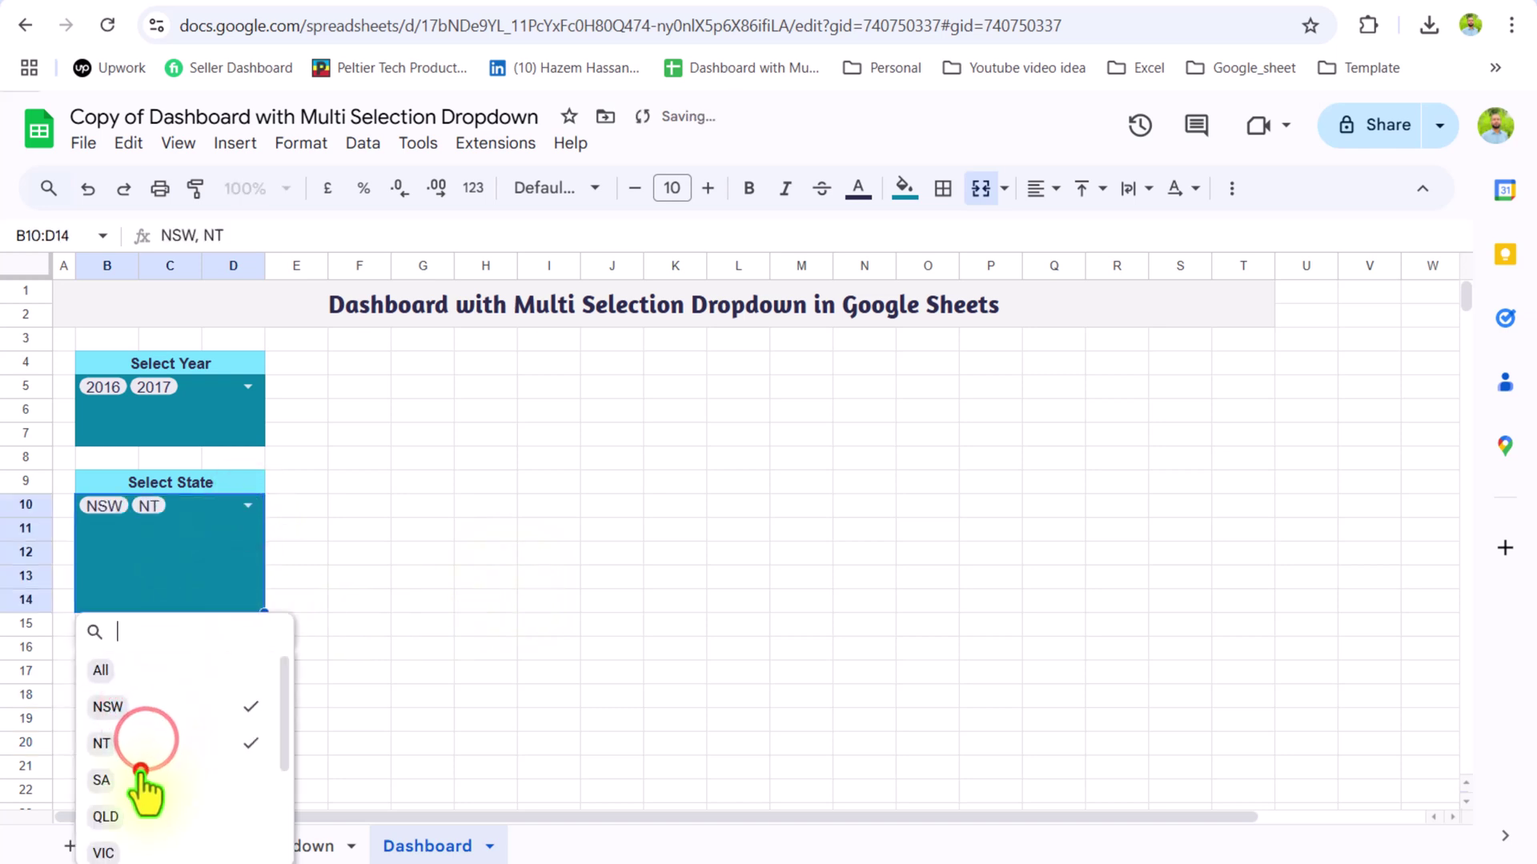
{"action": "left_click", "coordinate": [141, 778]}
{"action": "left_click", "coordinate": [141, 815]}
{"action": "left_click", "coordinate": [422, 621]}
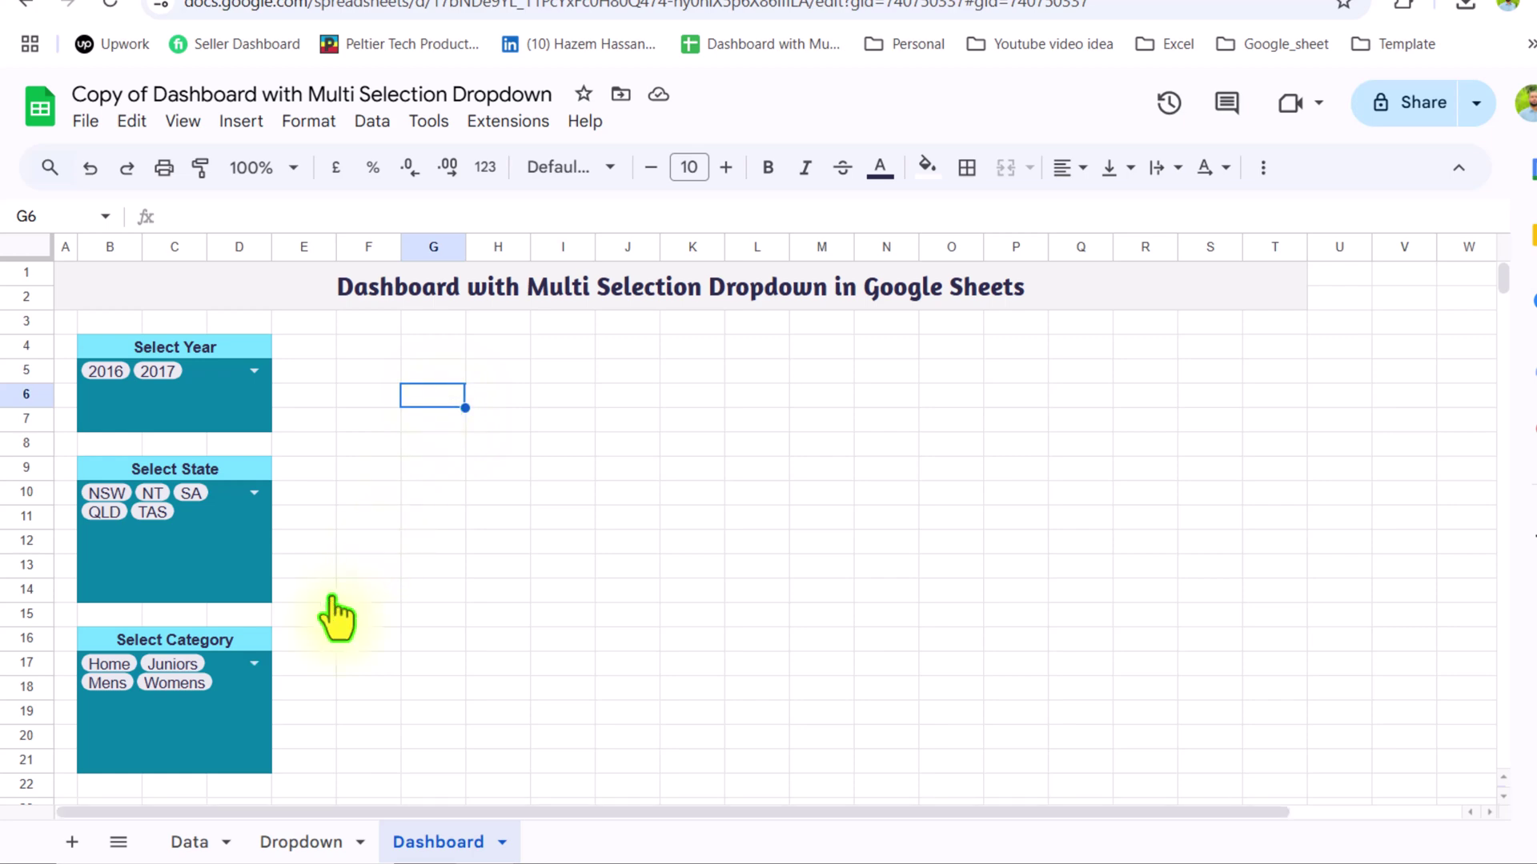
Step: Add the header Helper in cell K1 of the Data sheet
{"action": "left_click", "coordinate": [200, 842]}
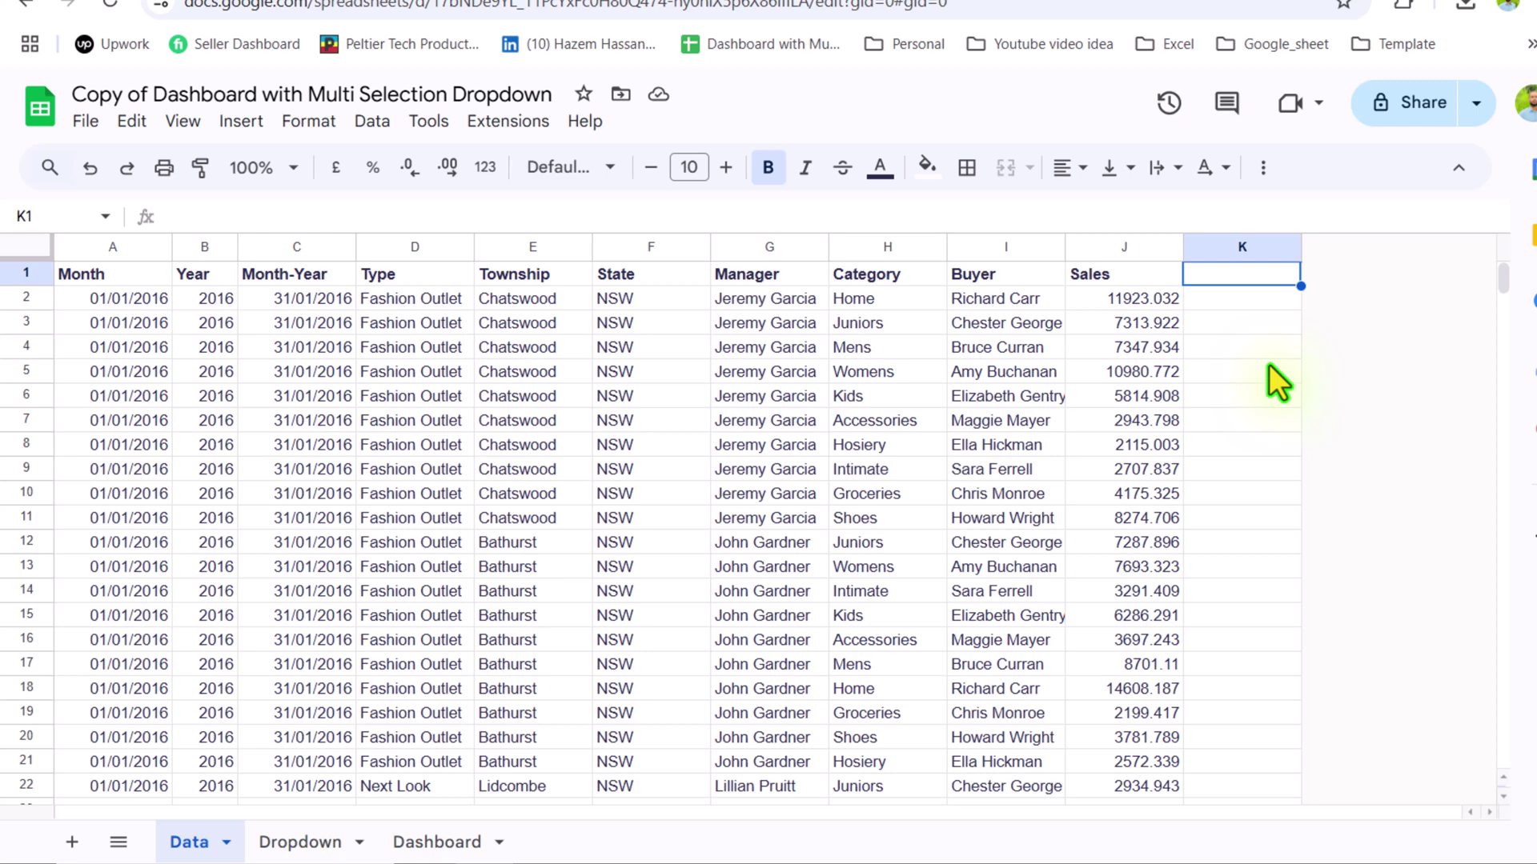
{"action": "type", "text": "Helper"}
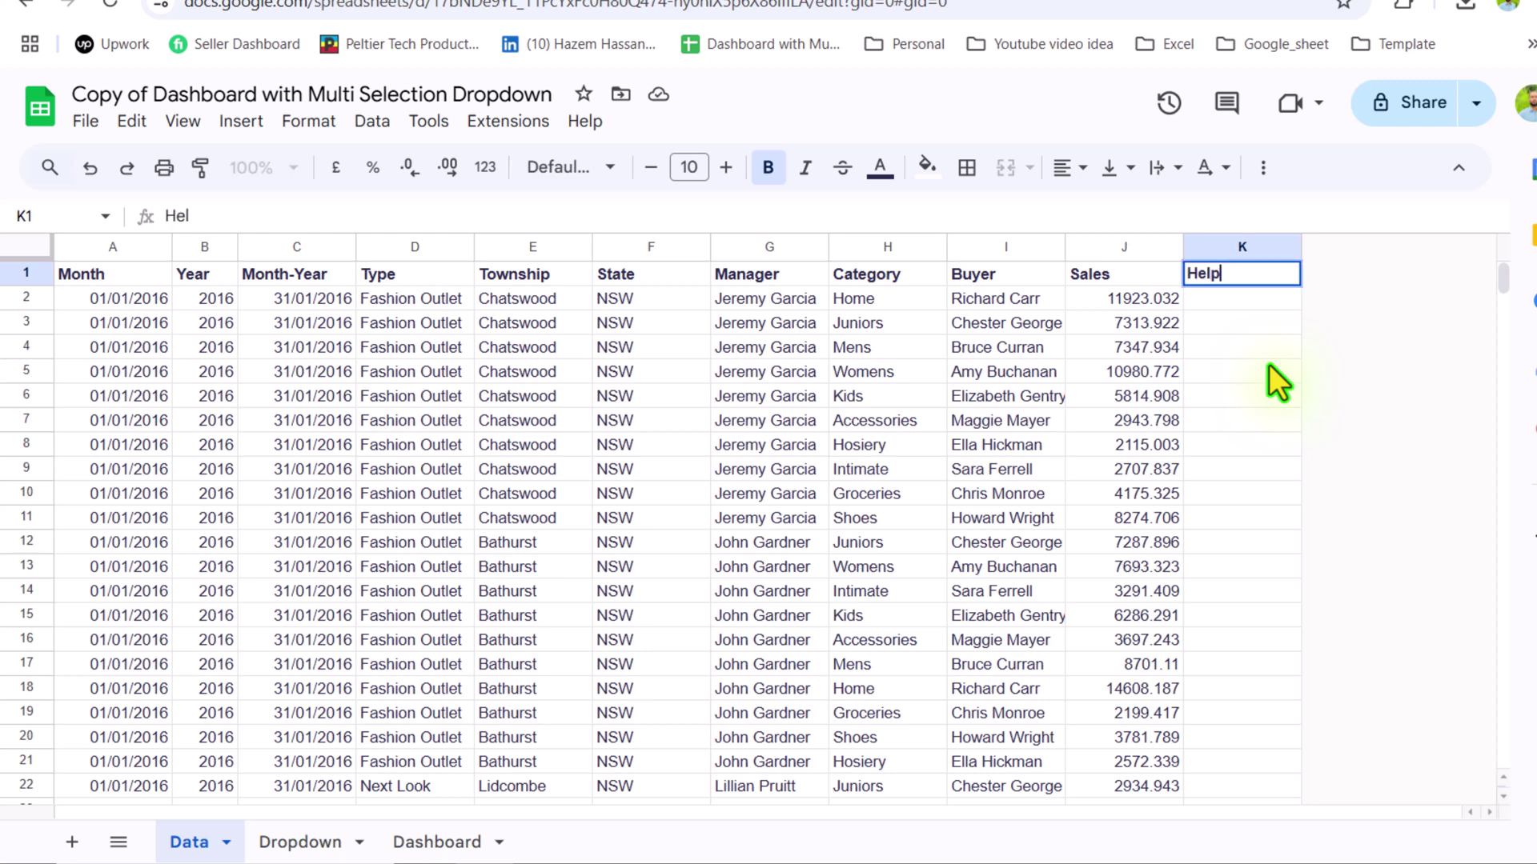
{"action": "key", "text": "Return"}
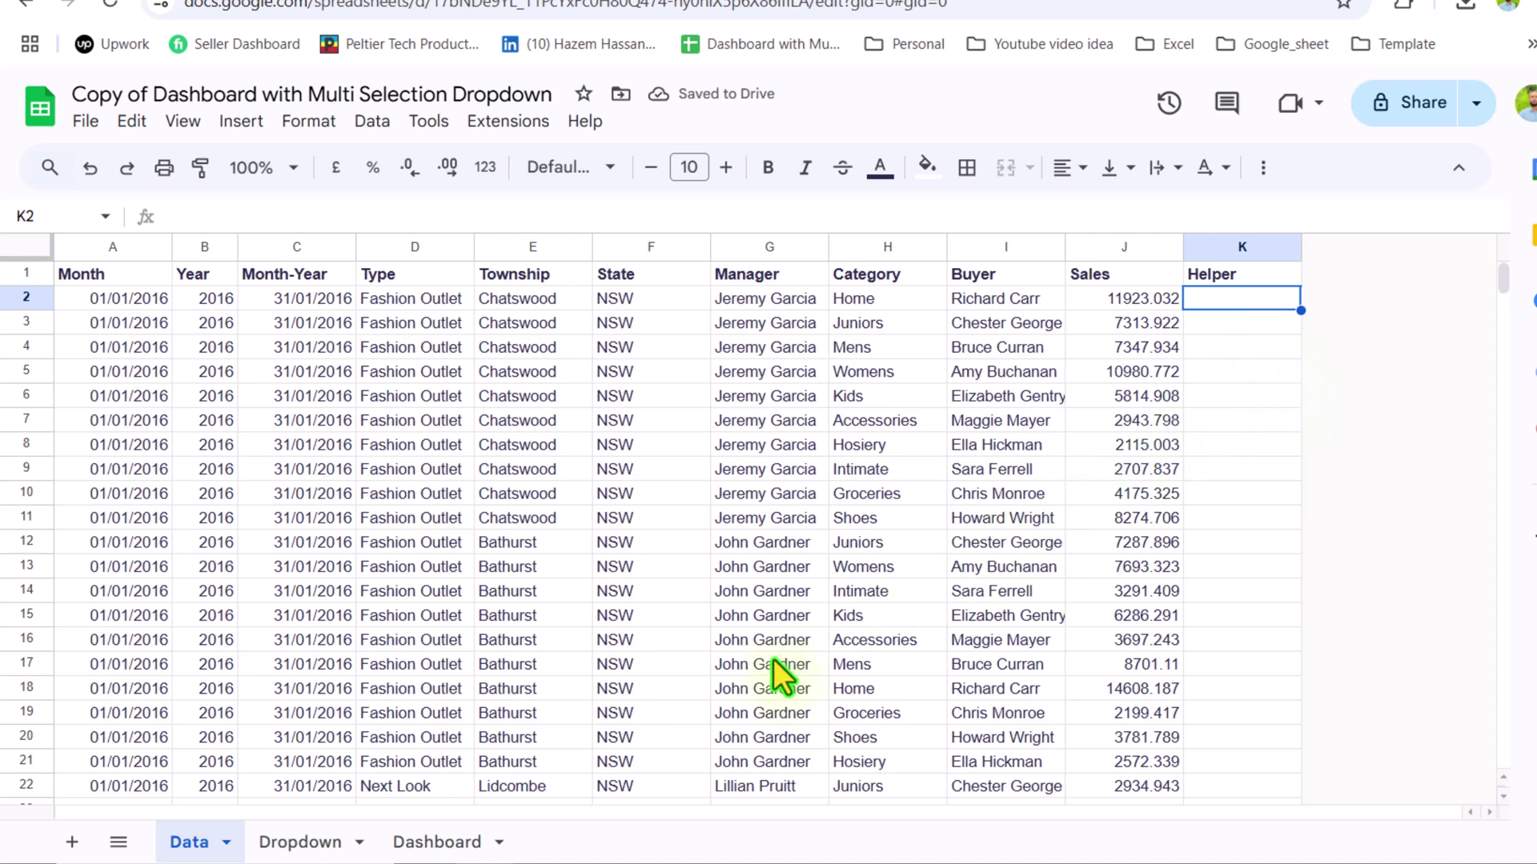
Step: Try =split(B10,", ") in Dashboard cell G9 to separate the selected states, and clear the test formula
{"action": "left_click", "coordinate": [453, 842]}
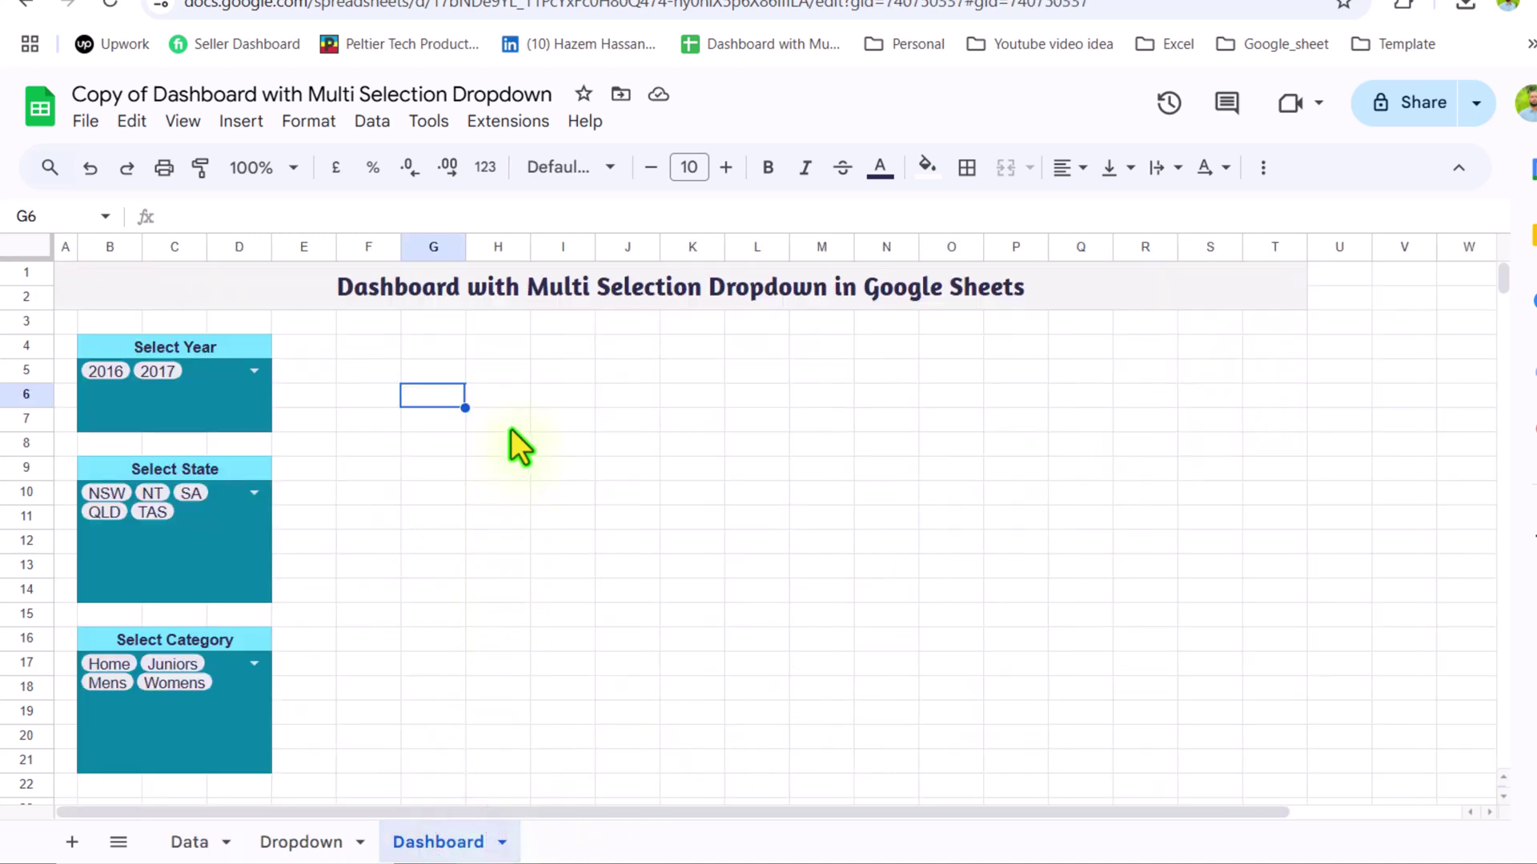
{"action": "left_click", "coordinate": [513, 404]}
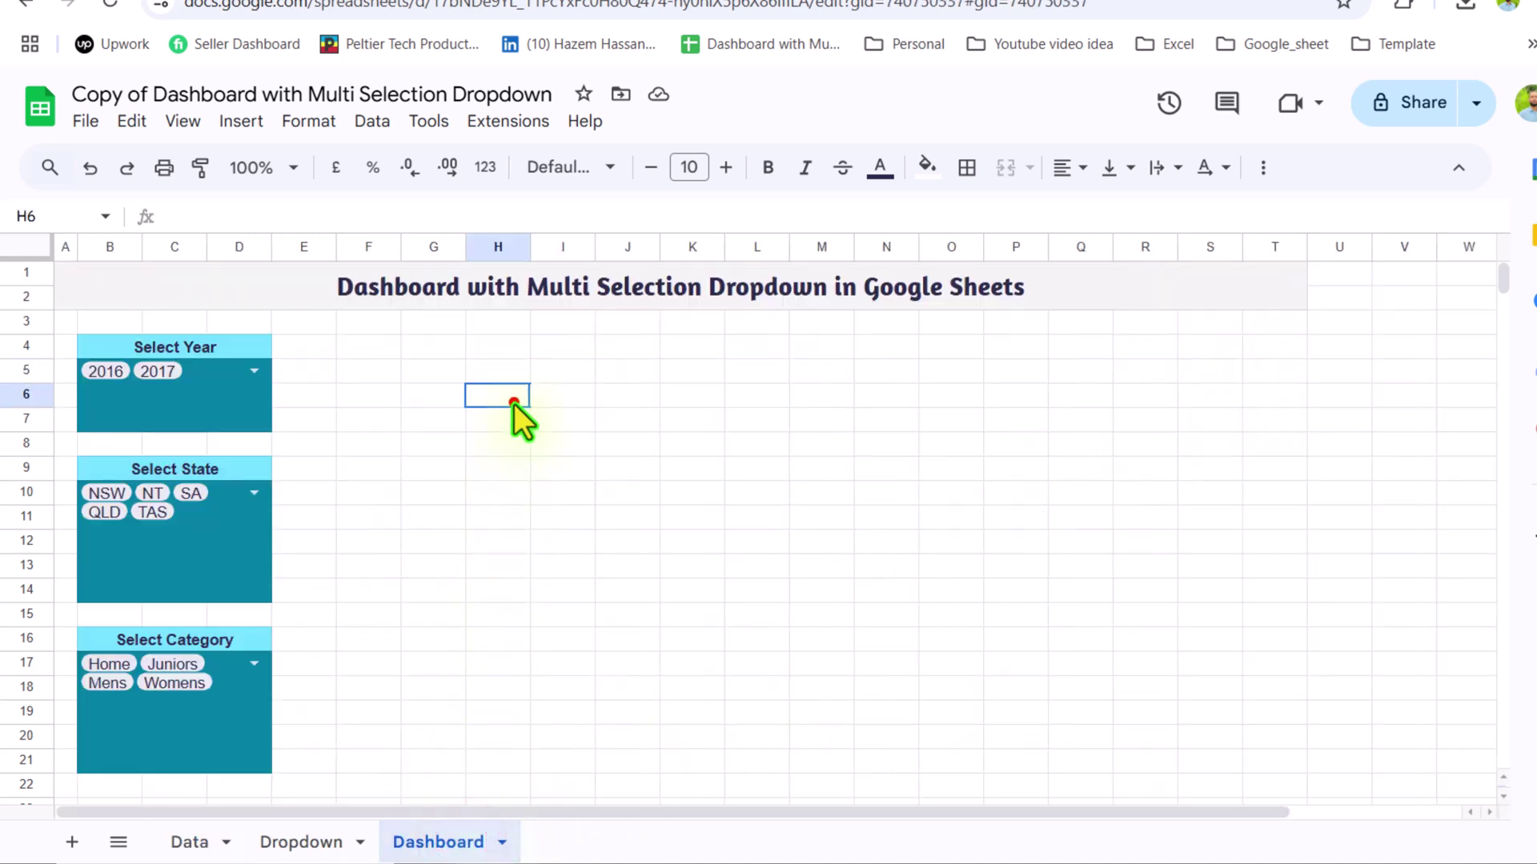
{"action": "left_click", "coordinate": [234, 528]}
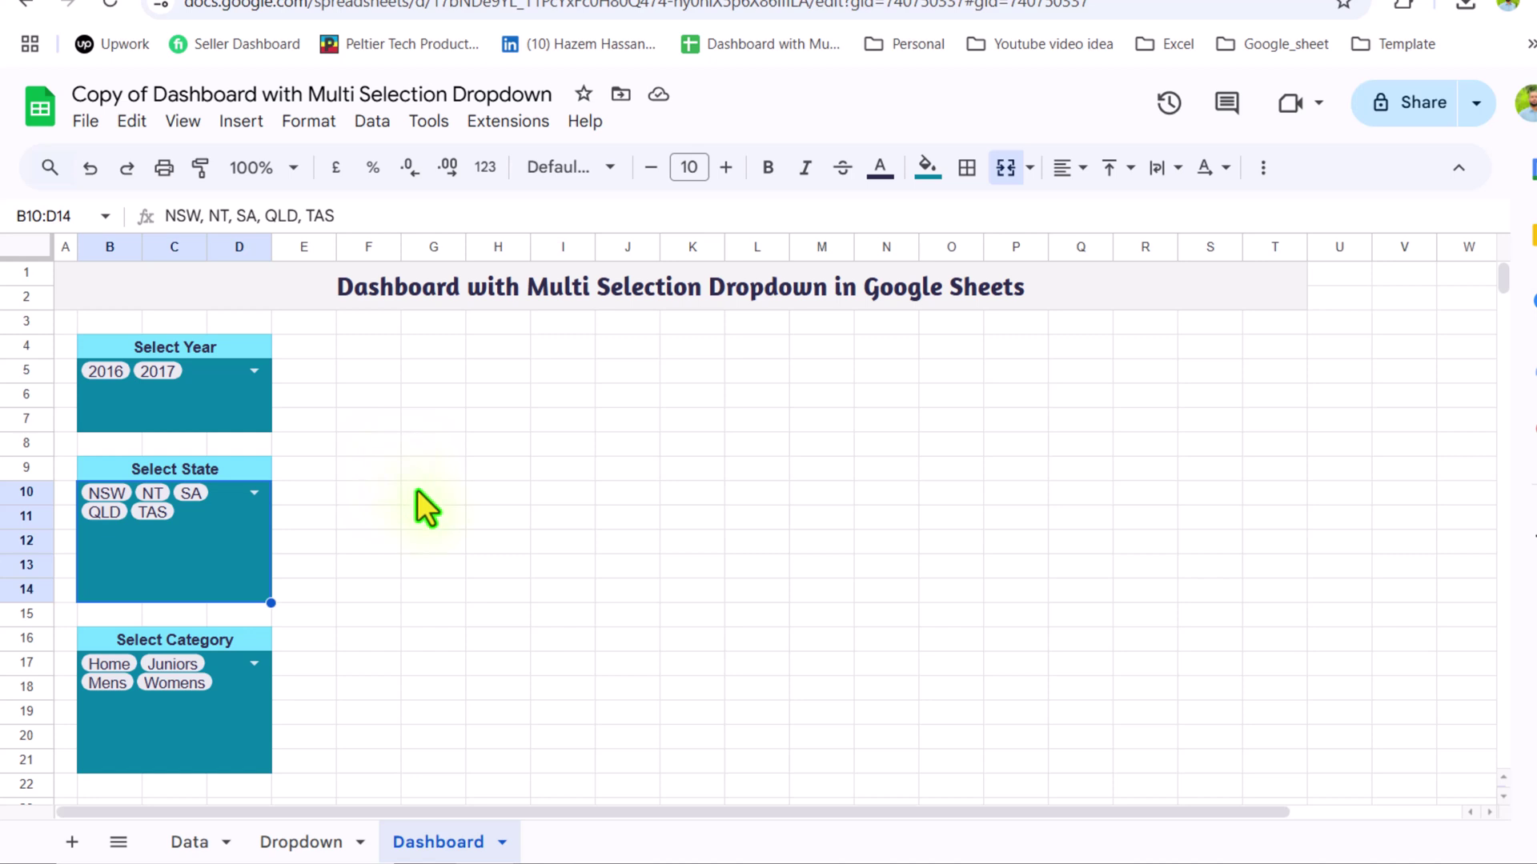
{"action": "left_click", "coordinate": [430, 472]}
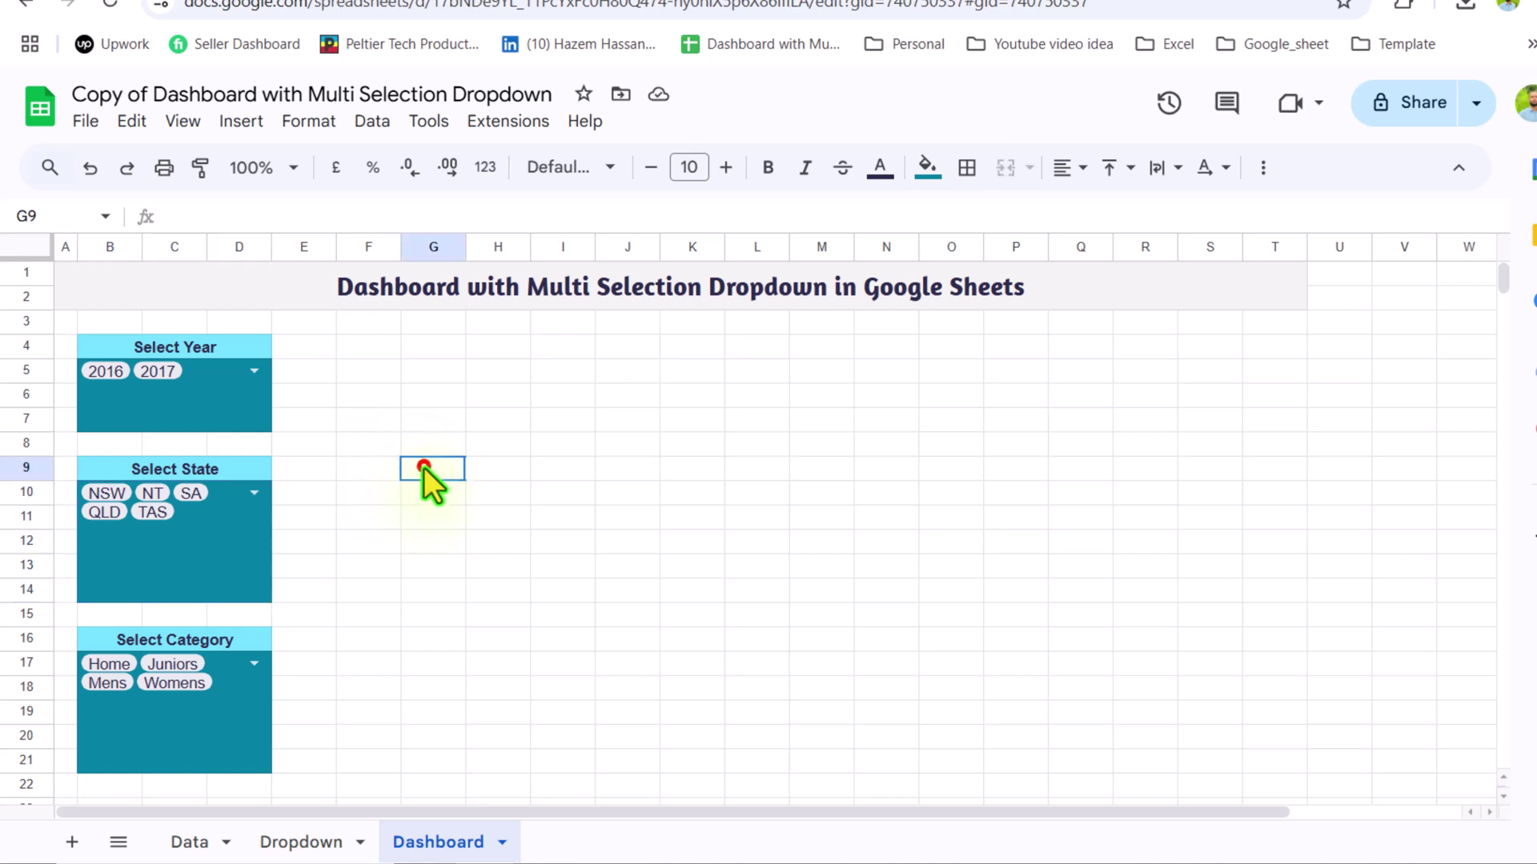
{"action": "type", "text": "=split("}
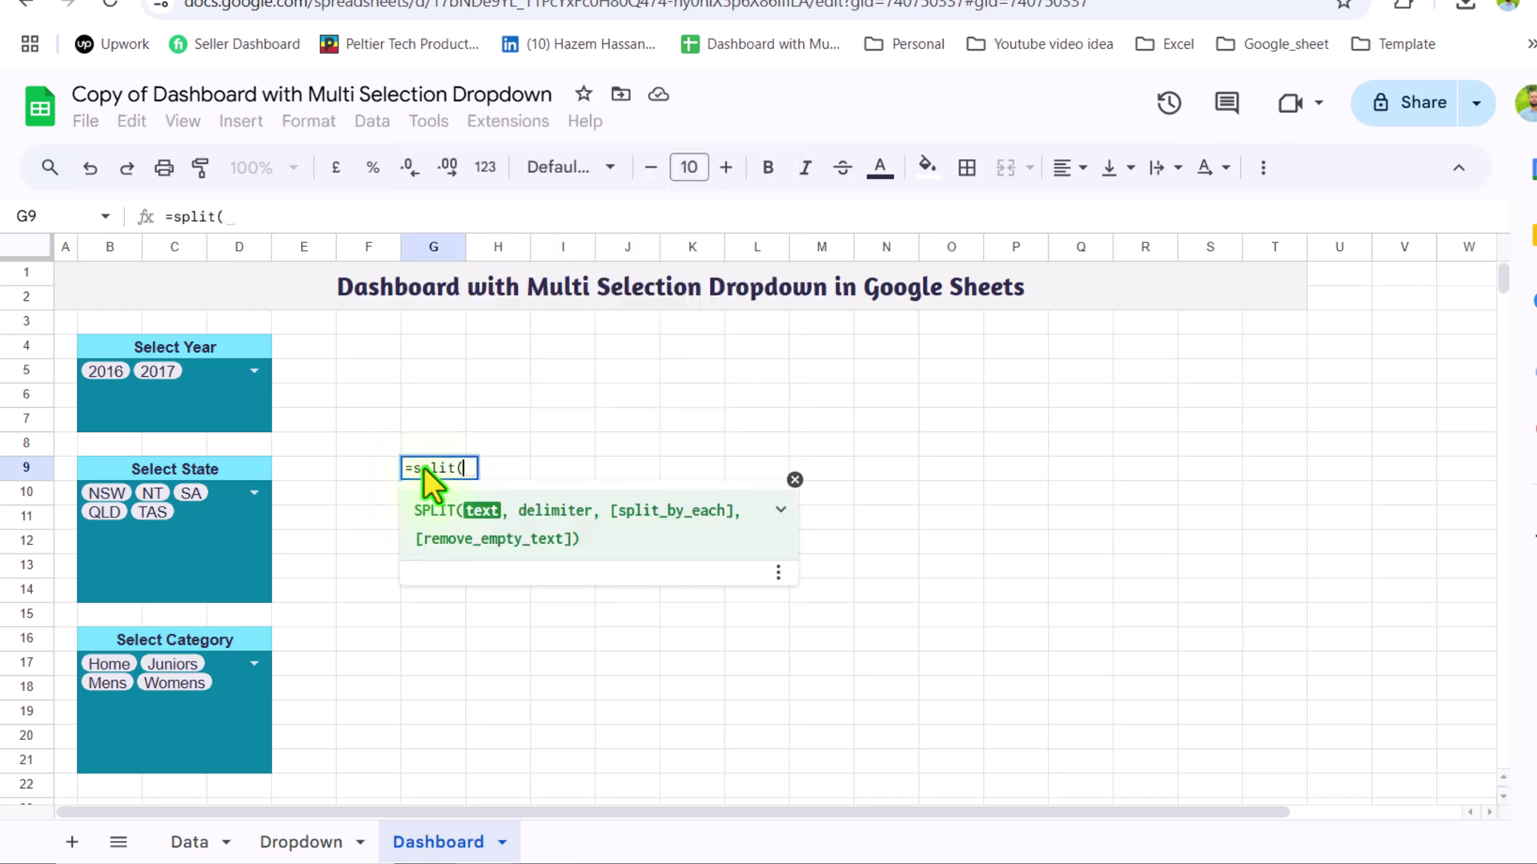
{"action": "left_click", "coordinate": [183, 539]}
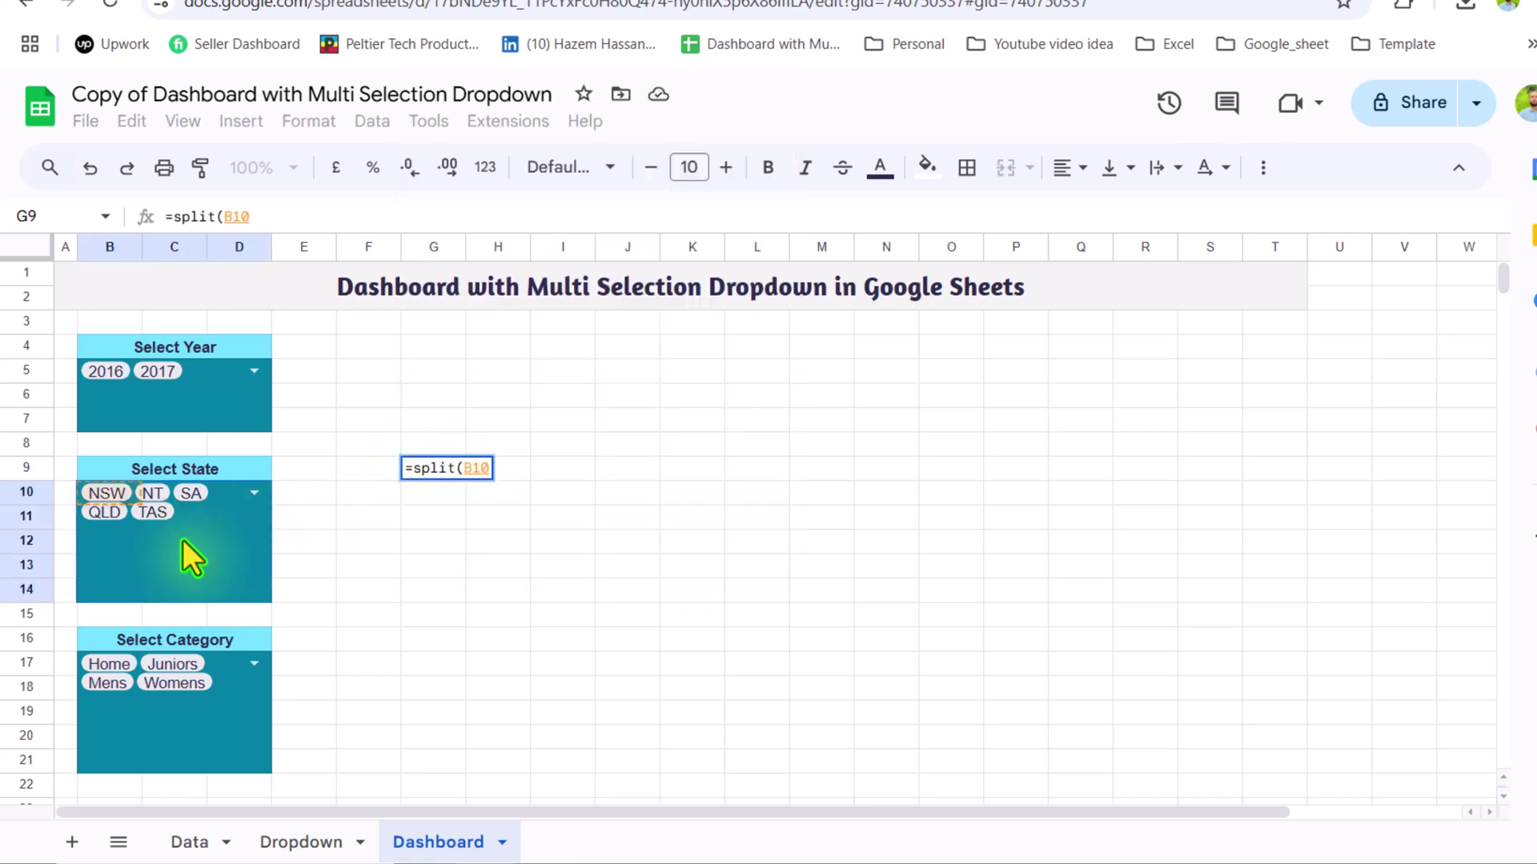
{"action": "type", "text": ",\""}
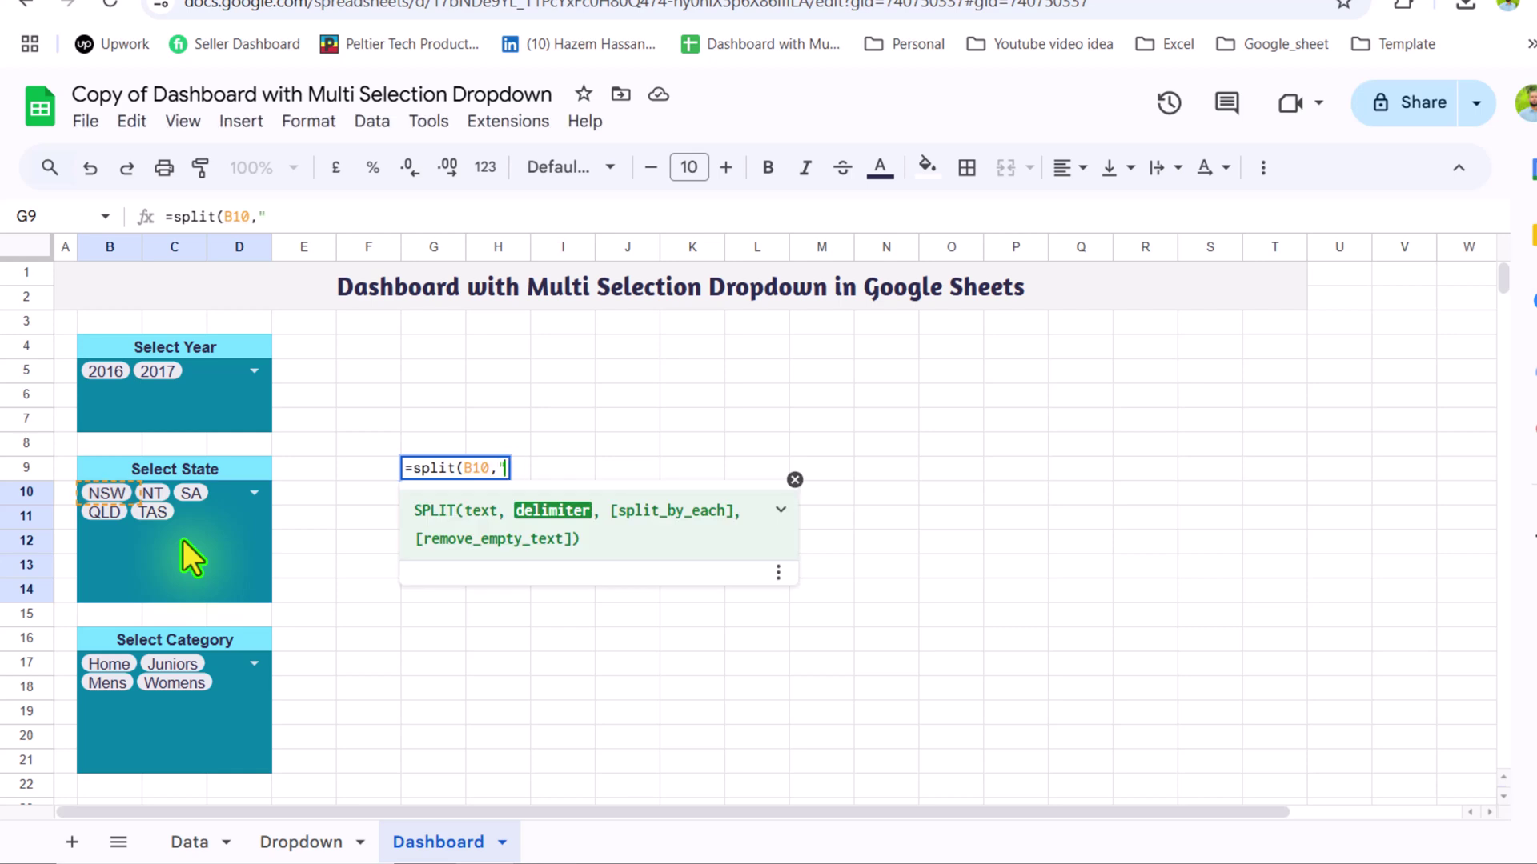
{"action": "type", "text": ", \""}
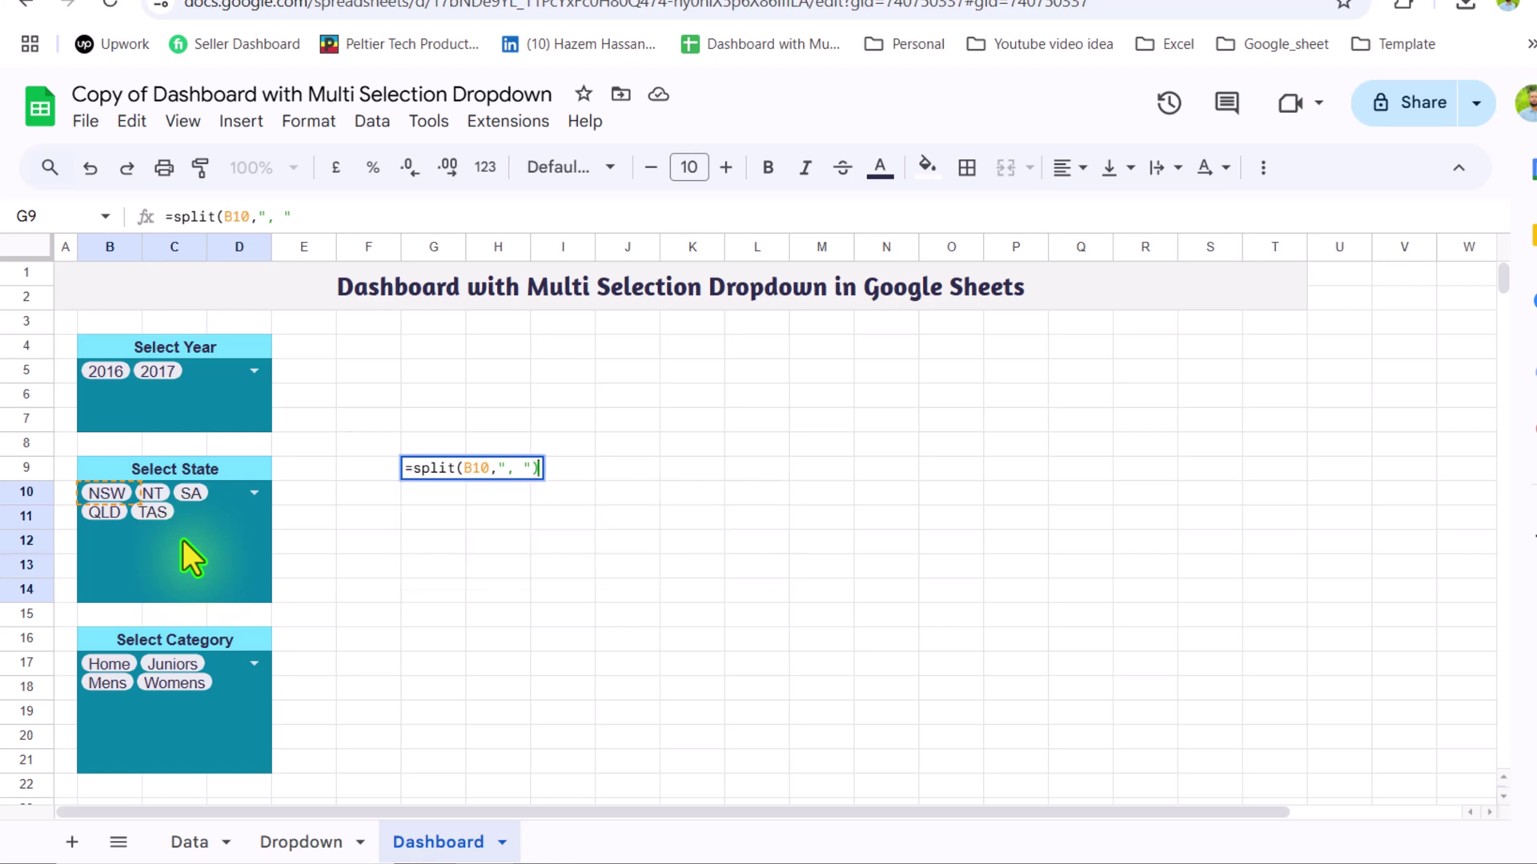
{"action": "type", "text": ")"}
{"action": "key", "text": "Return"}
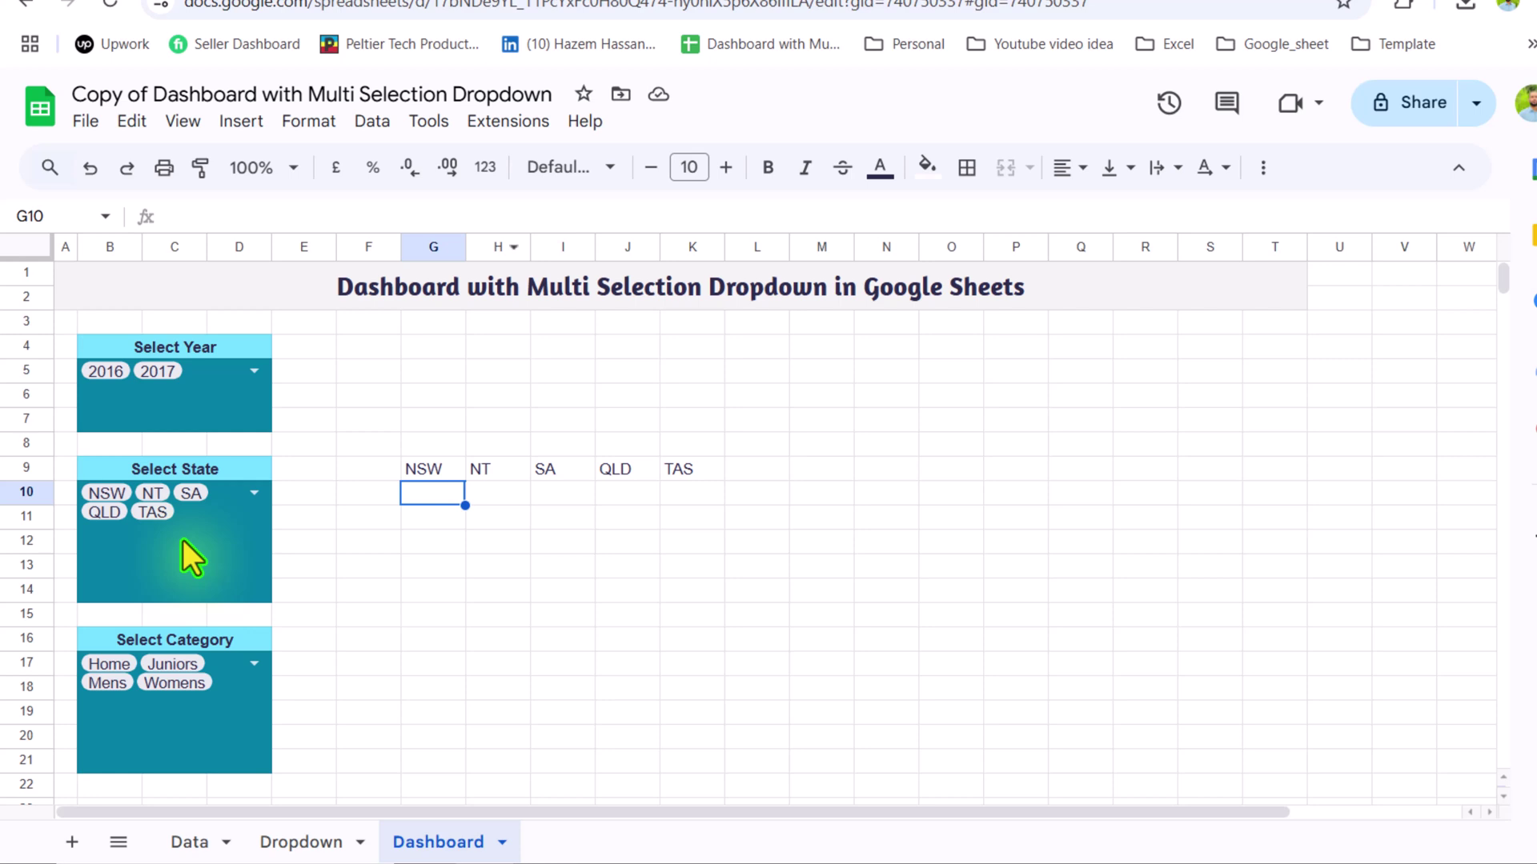
{"action": "left_click", "coordinate": [440, 472]}
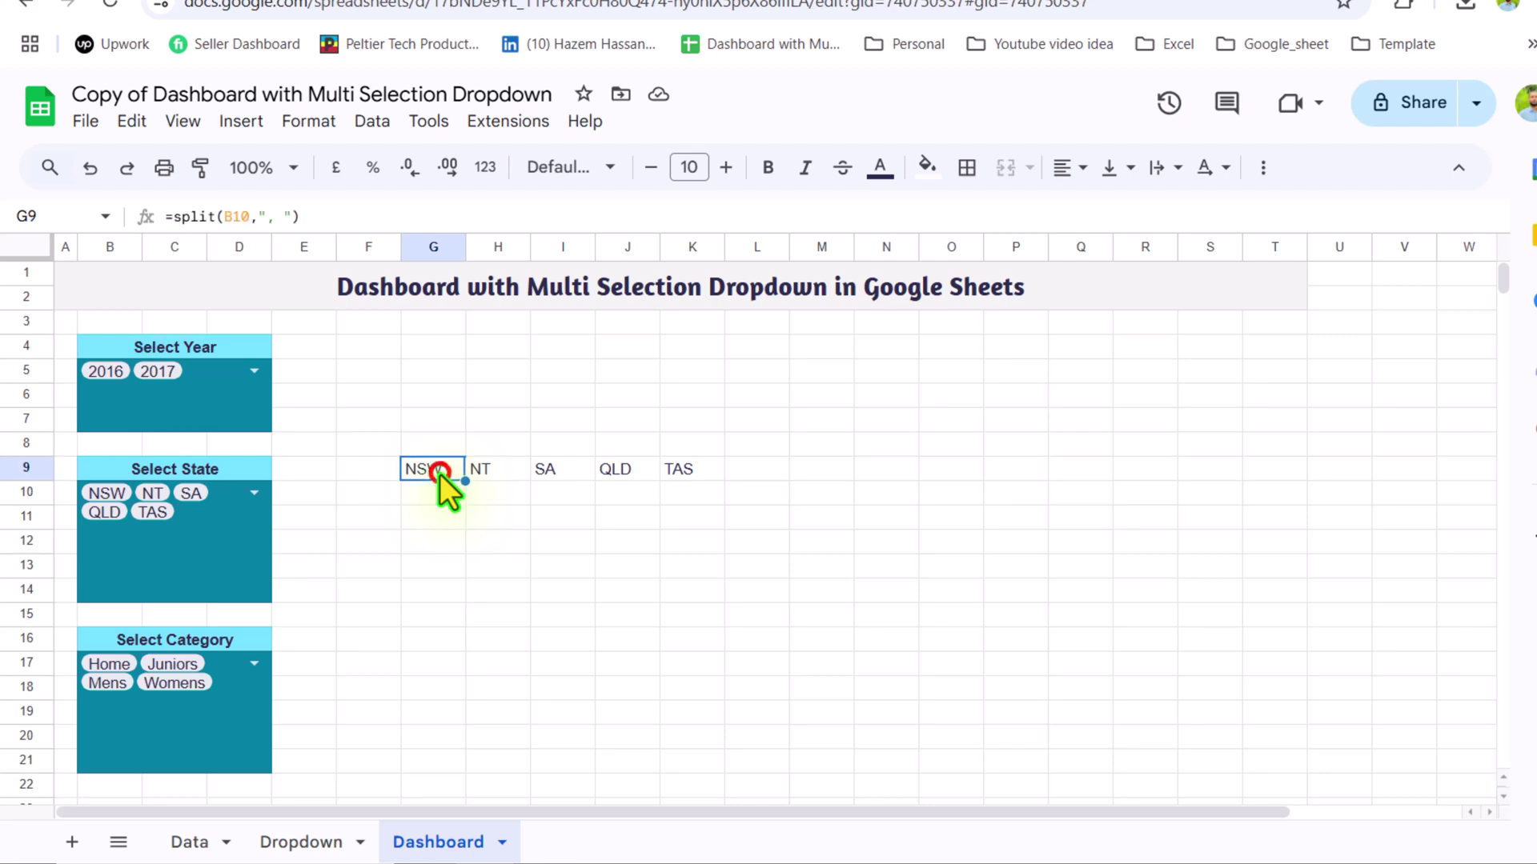
{"action": "key", "text": "Delete"}
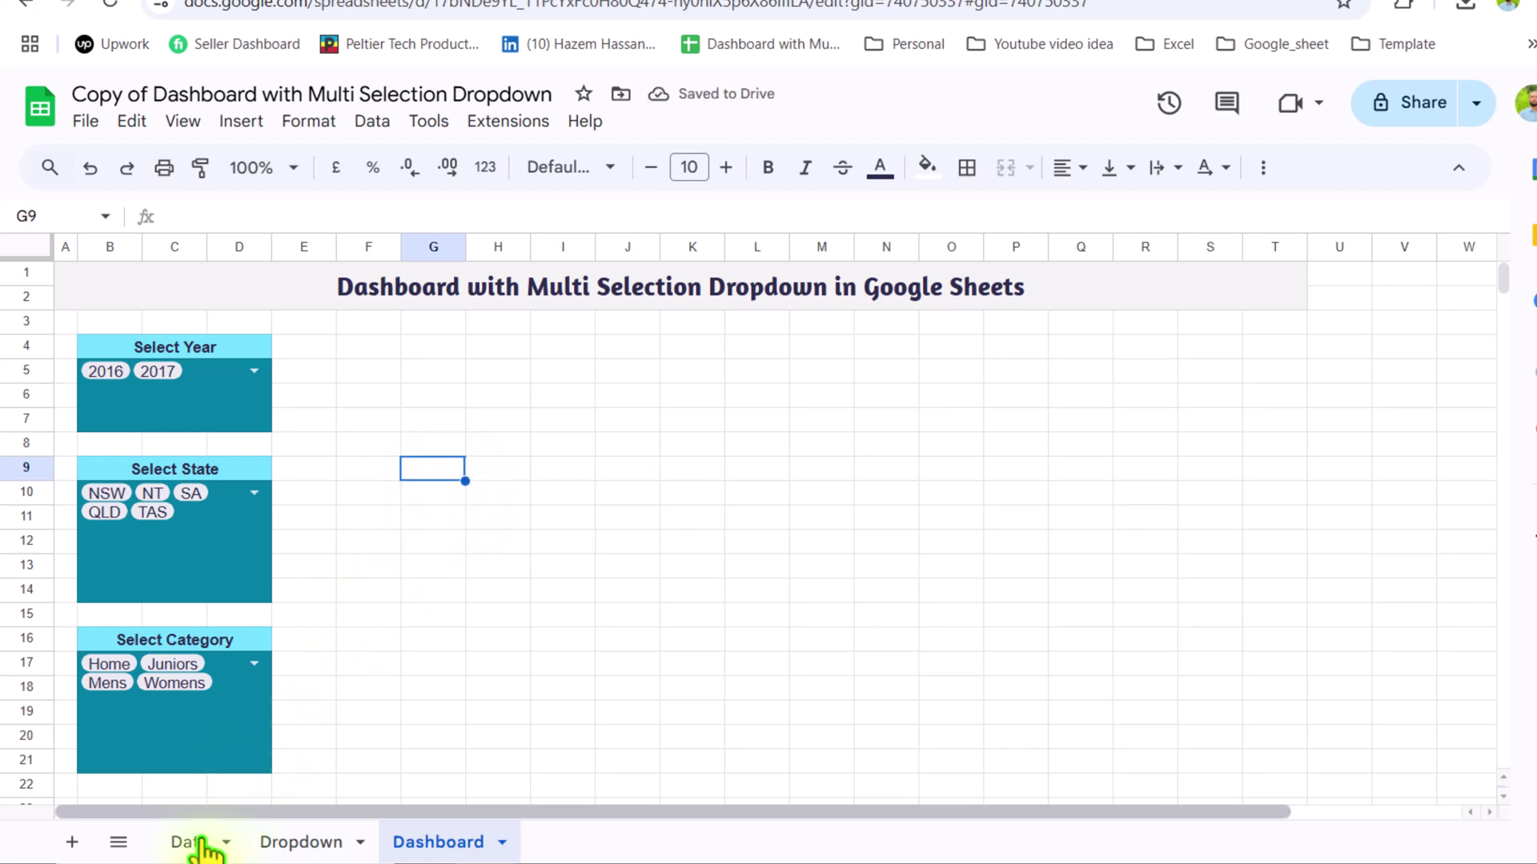
Step: Enlarge the formula bar on the Data sheet and start an XMATCH formula in K2 with B2:B as the search key
{"action": "left_click", "coordinate": [192, 842]}
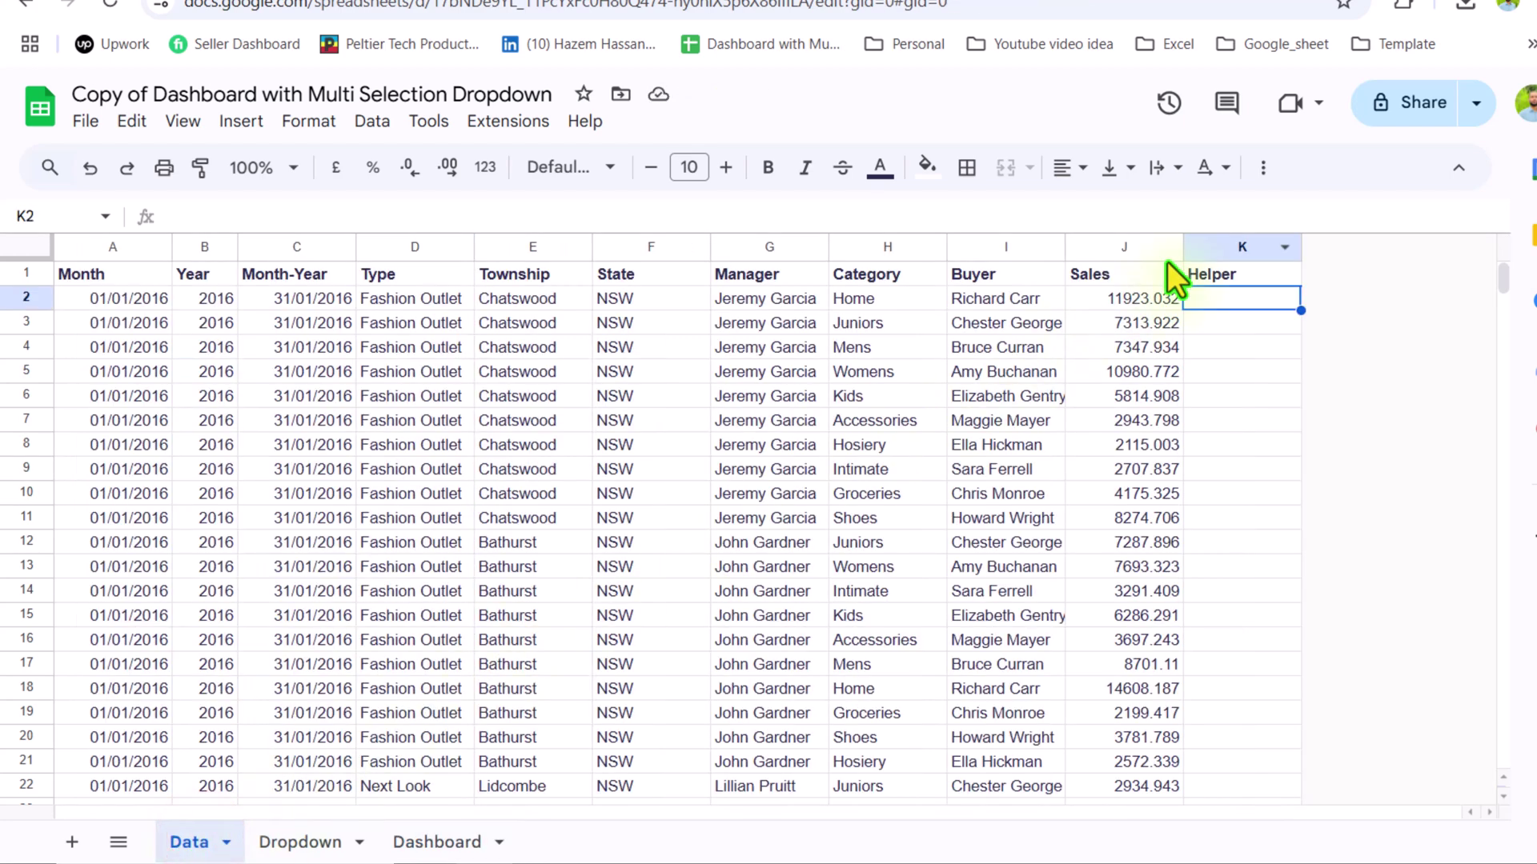
{"action": "left_click_drag", "start_coordinate": [1213, 232], "coordinate": [1198, 428]}
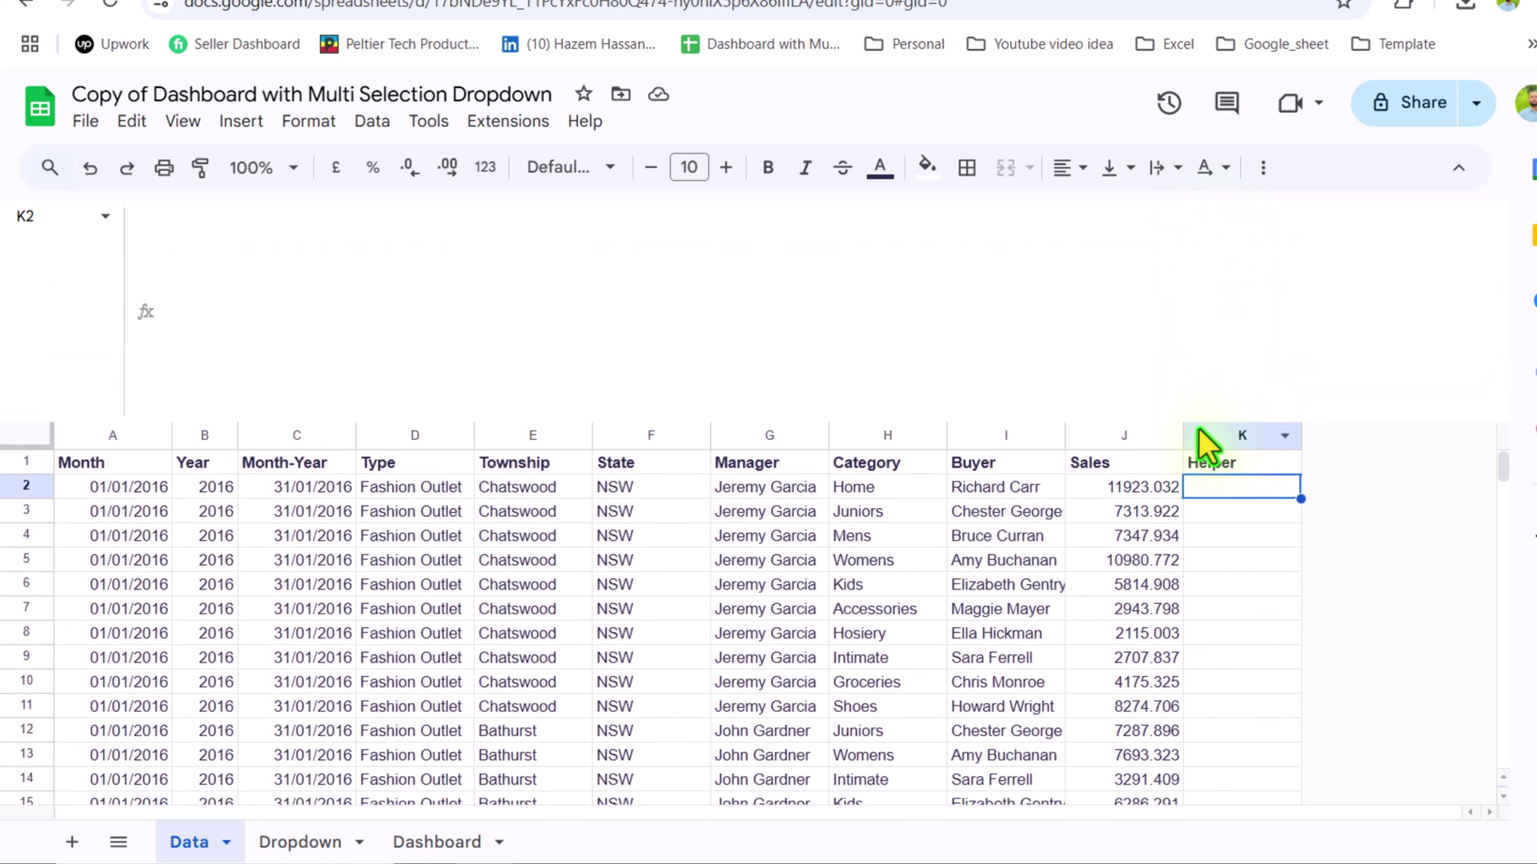
{"action": "left_click", "coordinate": [1239, 486]}
{"action": "left_click", "coordinate": [197, 261]}
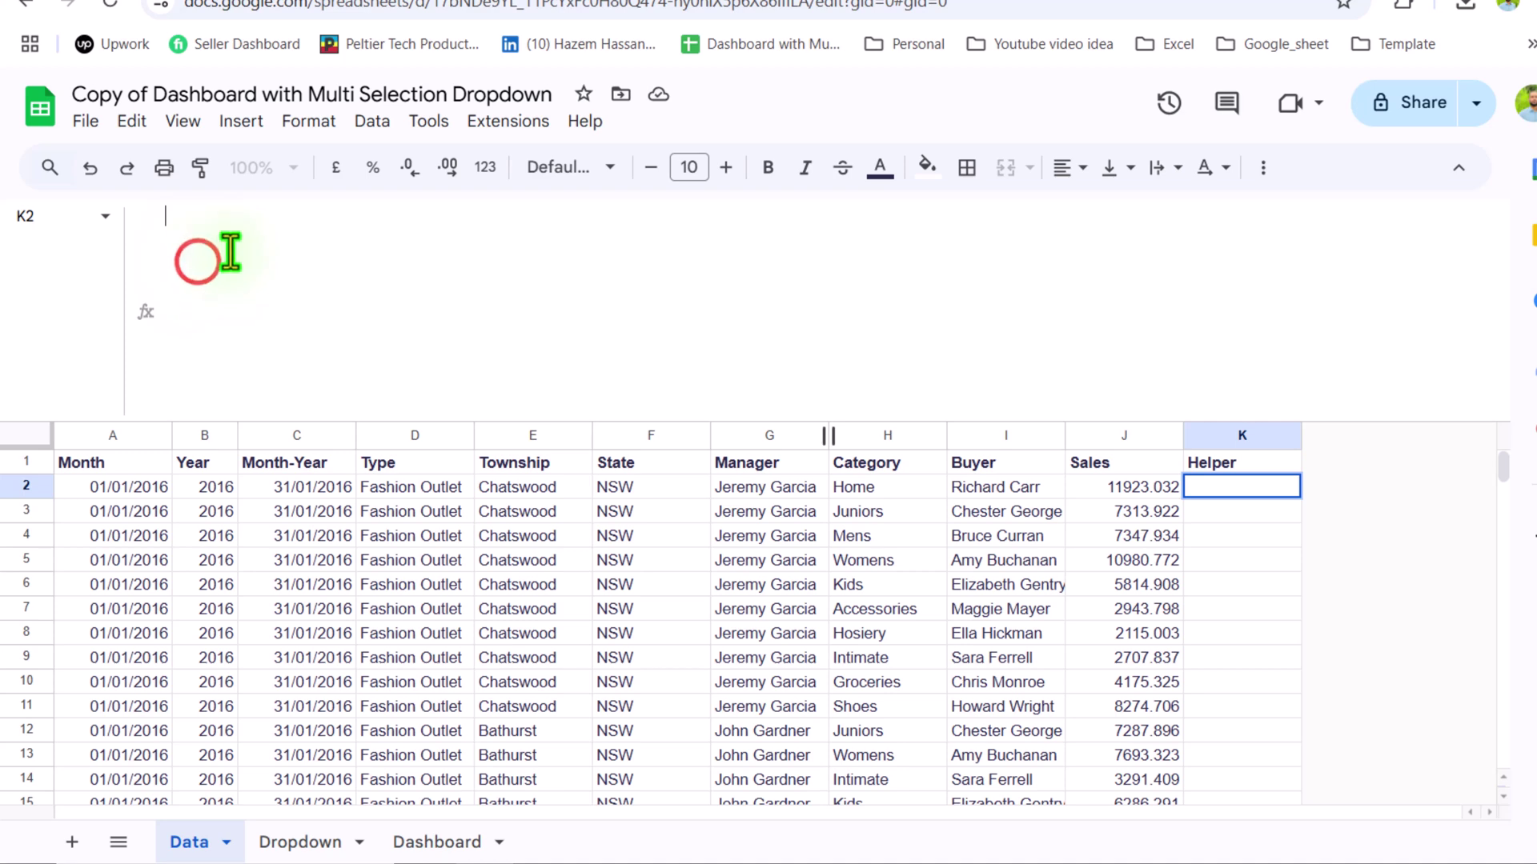
{"action": "type", "text": "=xmatch"}
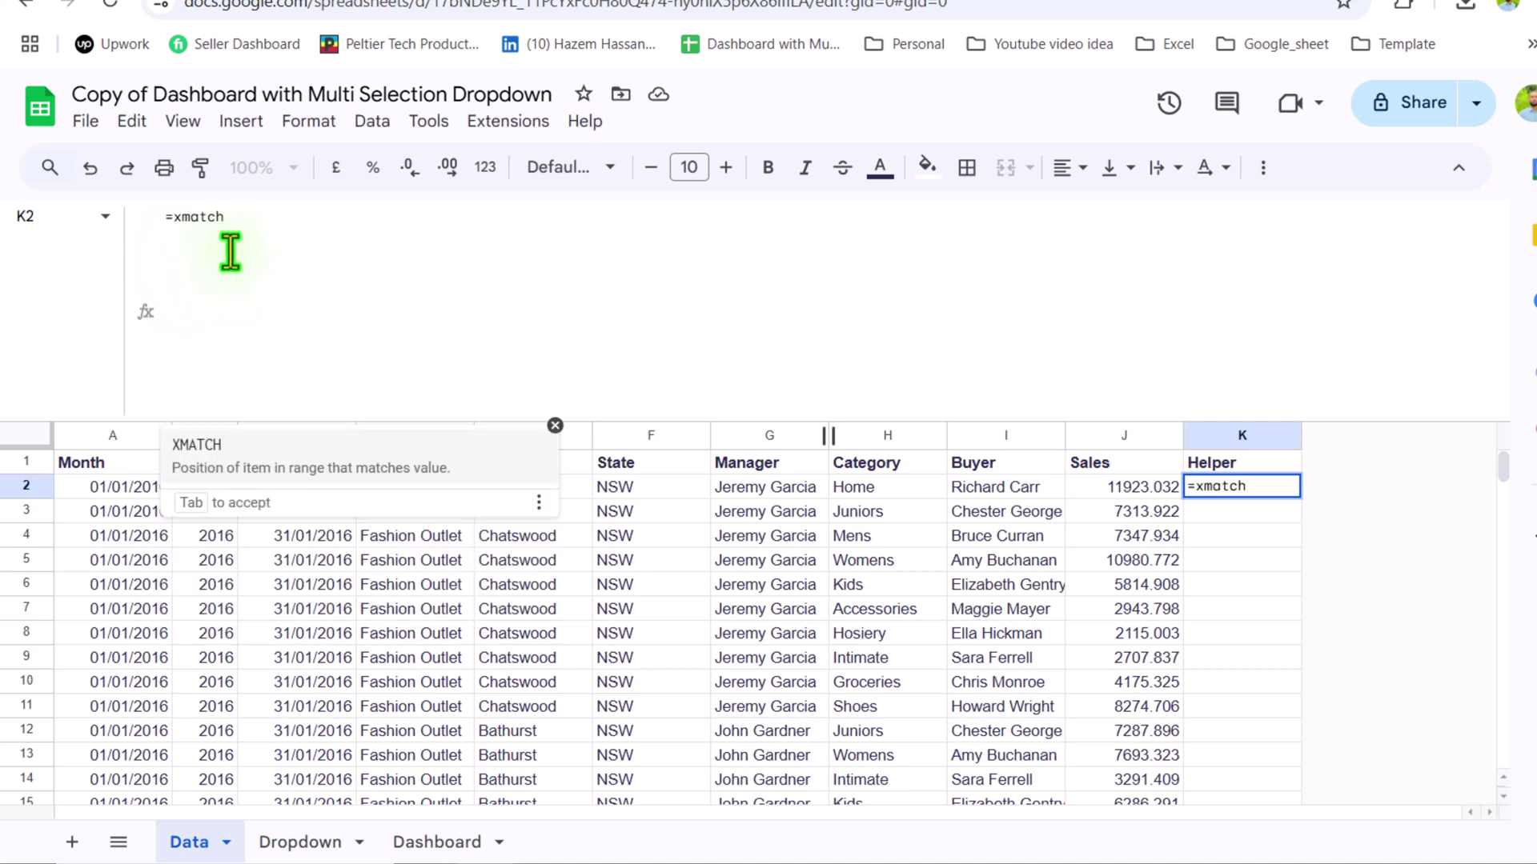
{"action": "type", "text": "("}
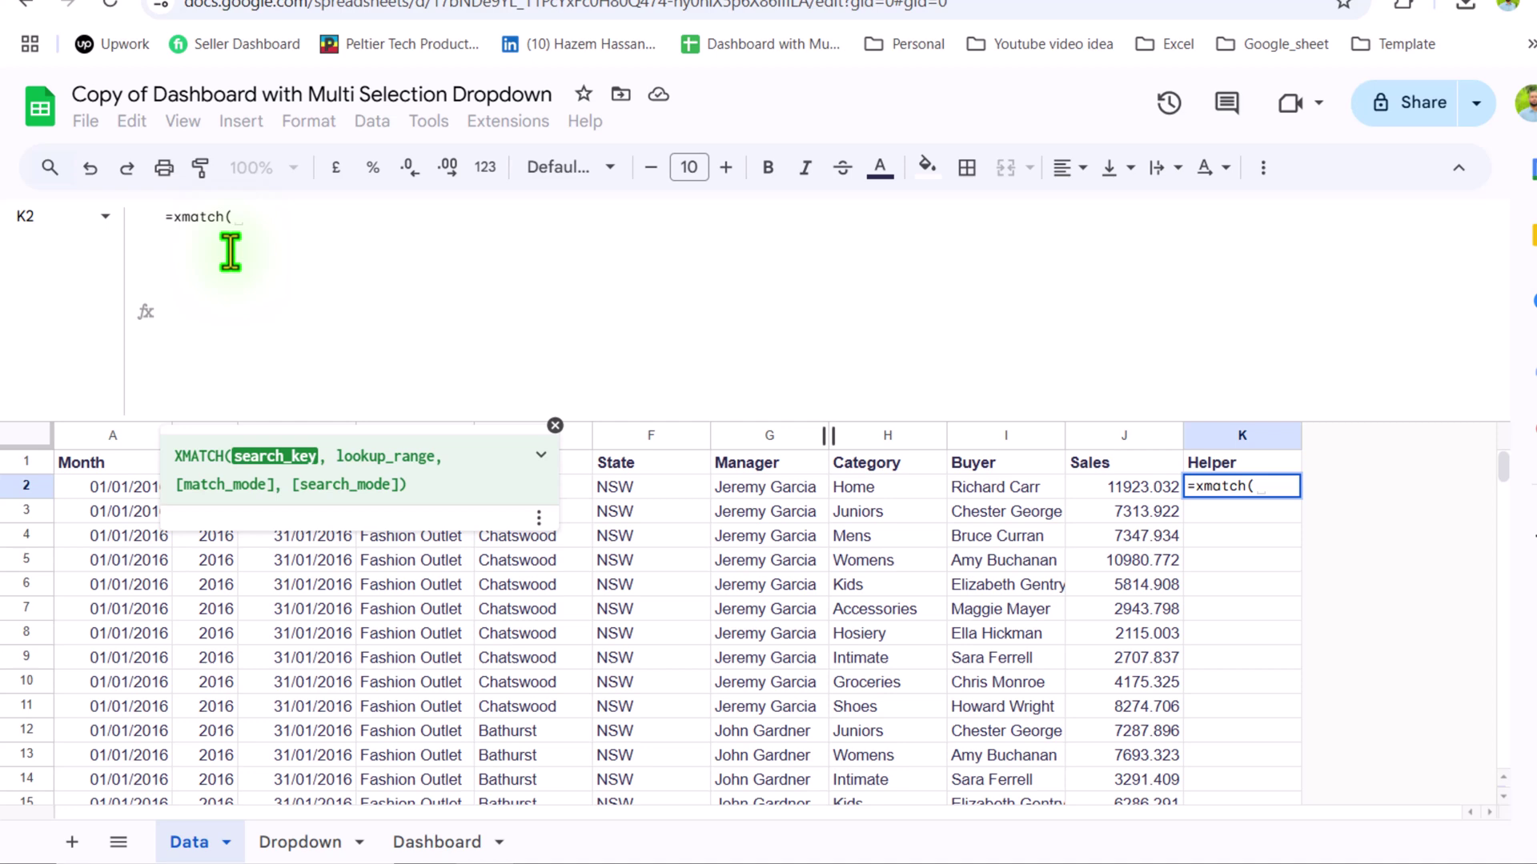
{"action": "key", "text": "shift+F1"}
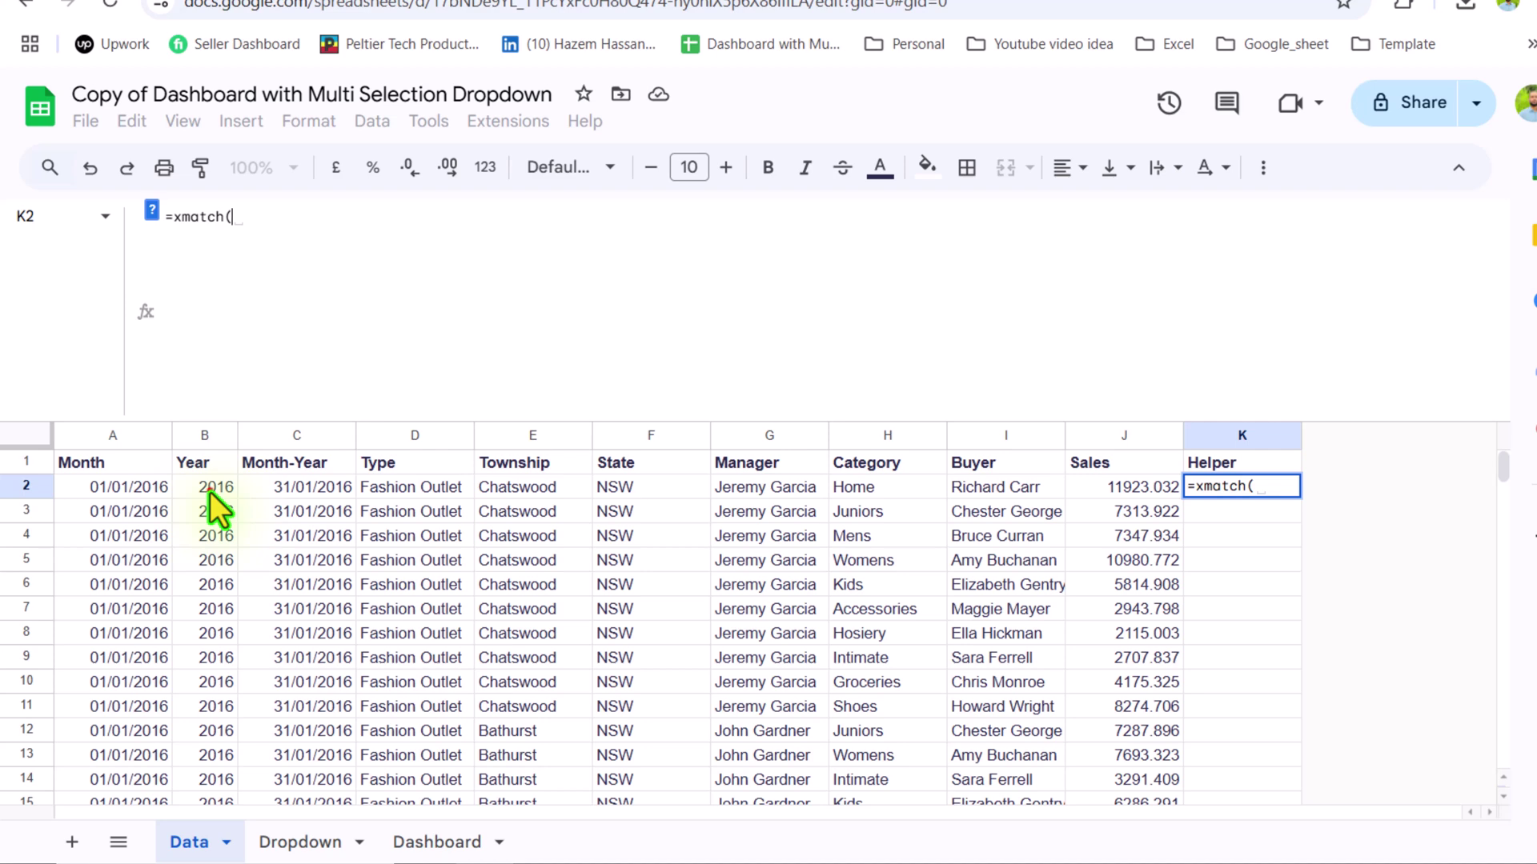
{"action": "left_click_drag", "start_coordinate": [210, 492], "coordinate": [203, 598]}
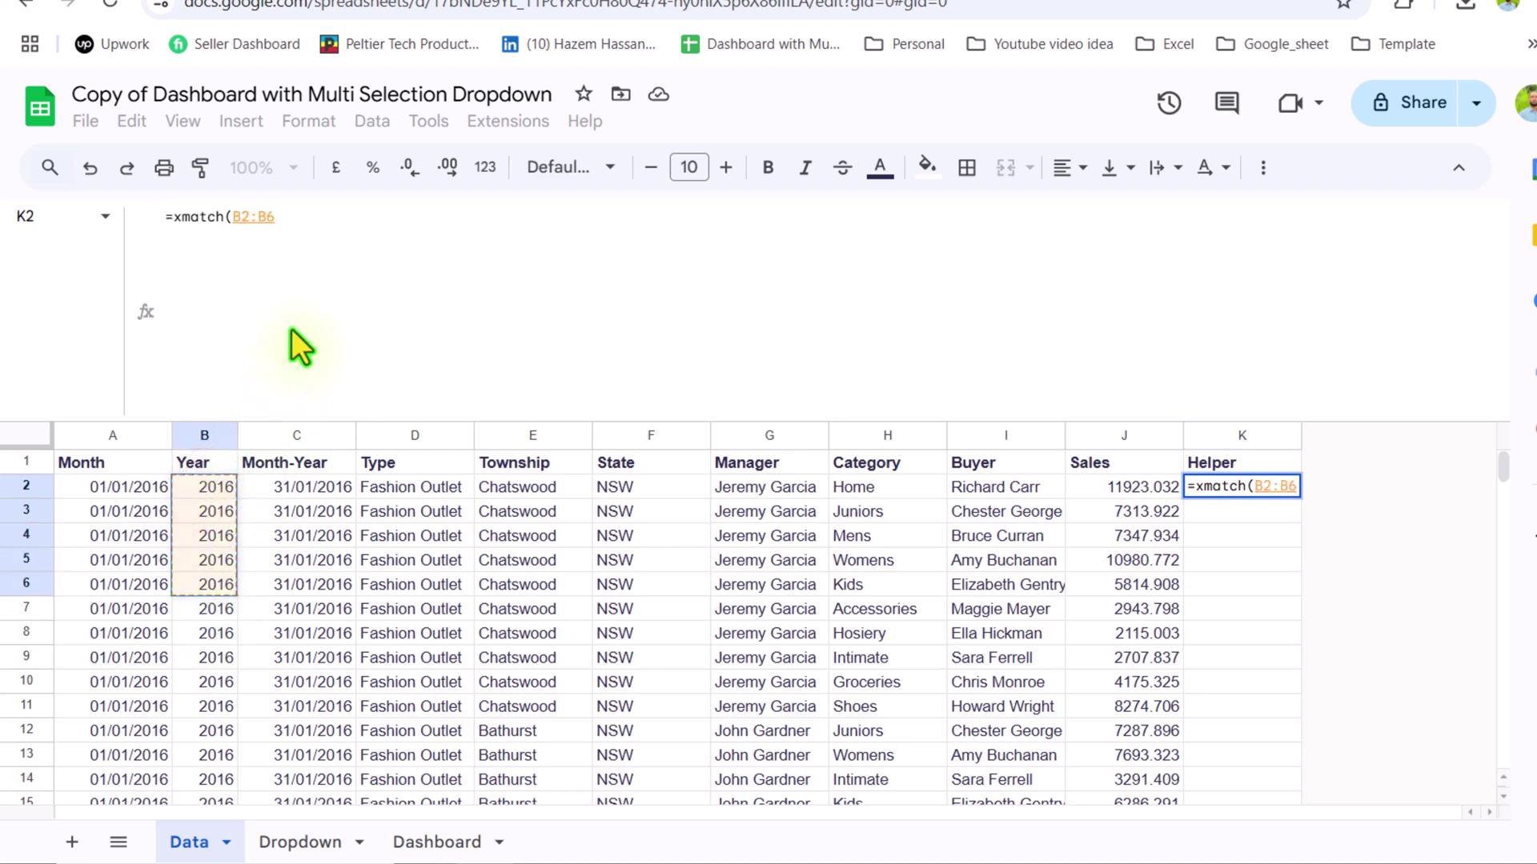
{"action": "key", "text": "BackSpace"}
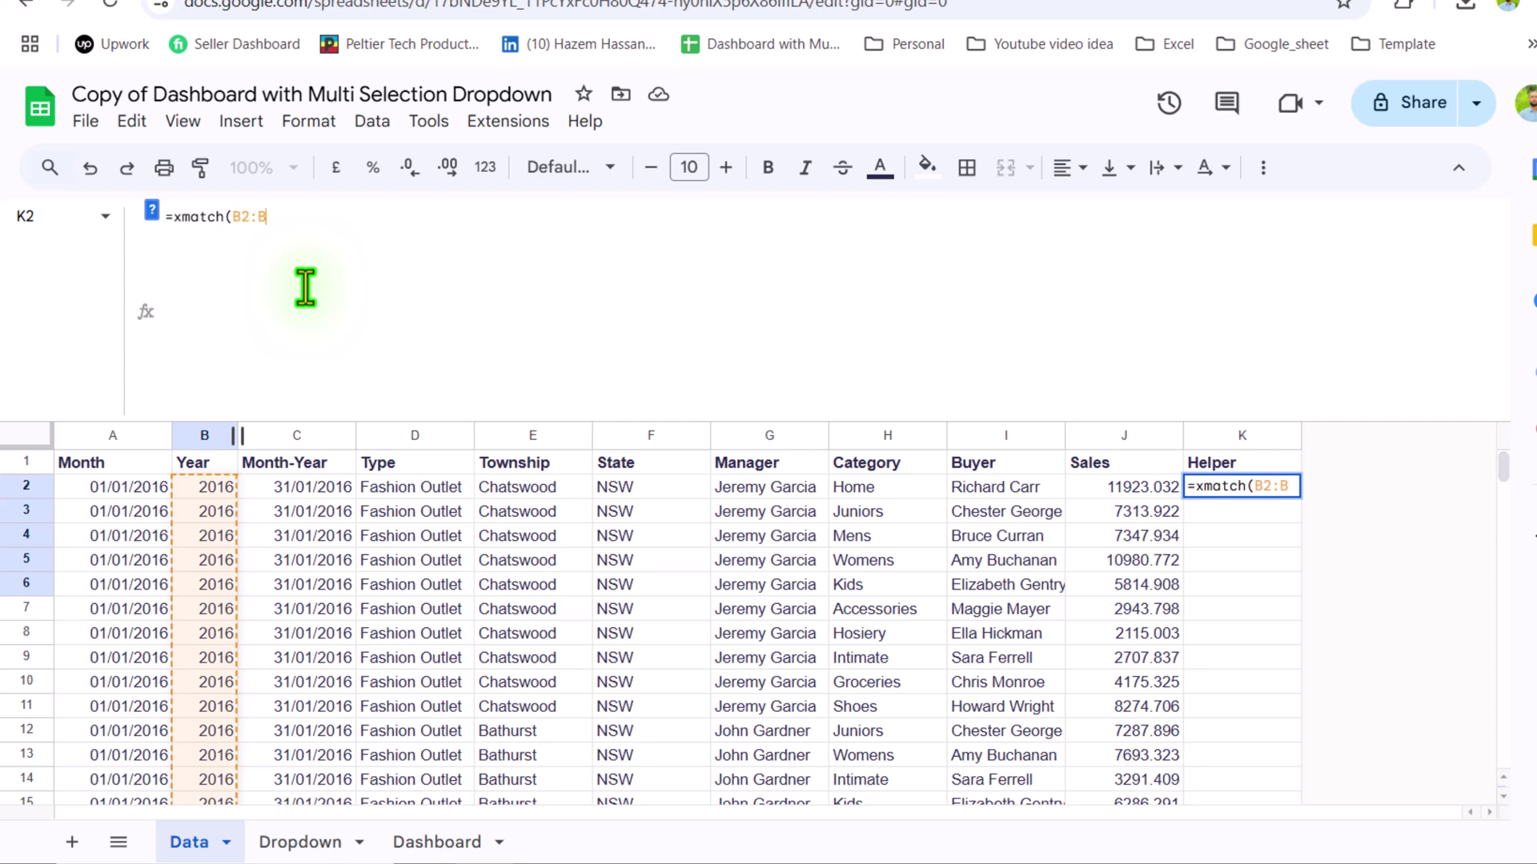
{"action": "type", "text": ","}
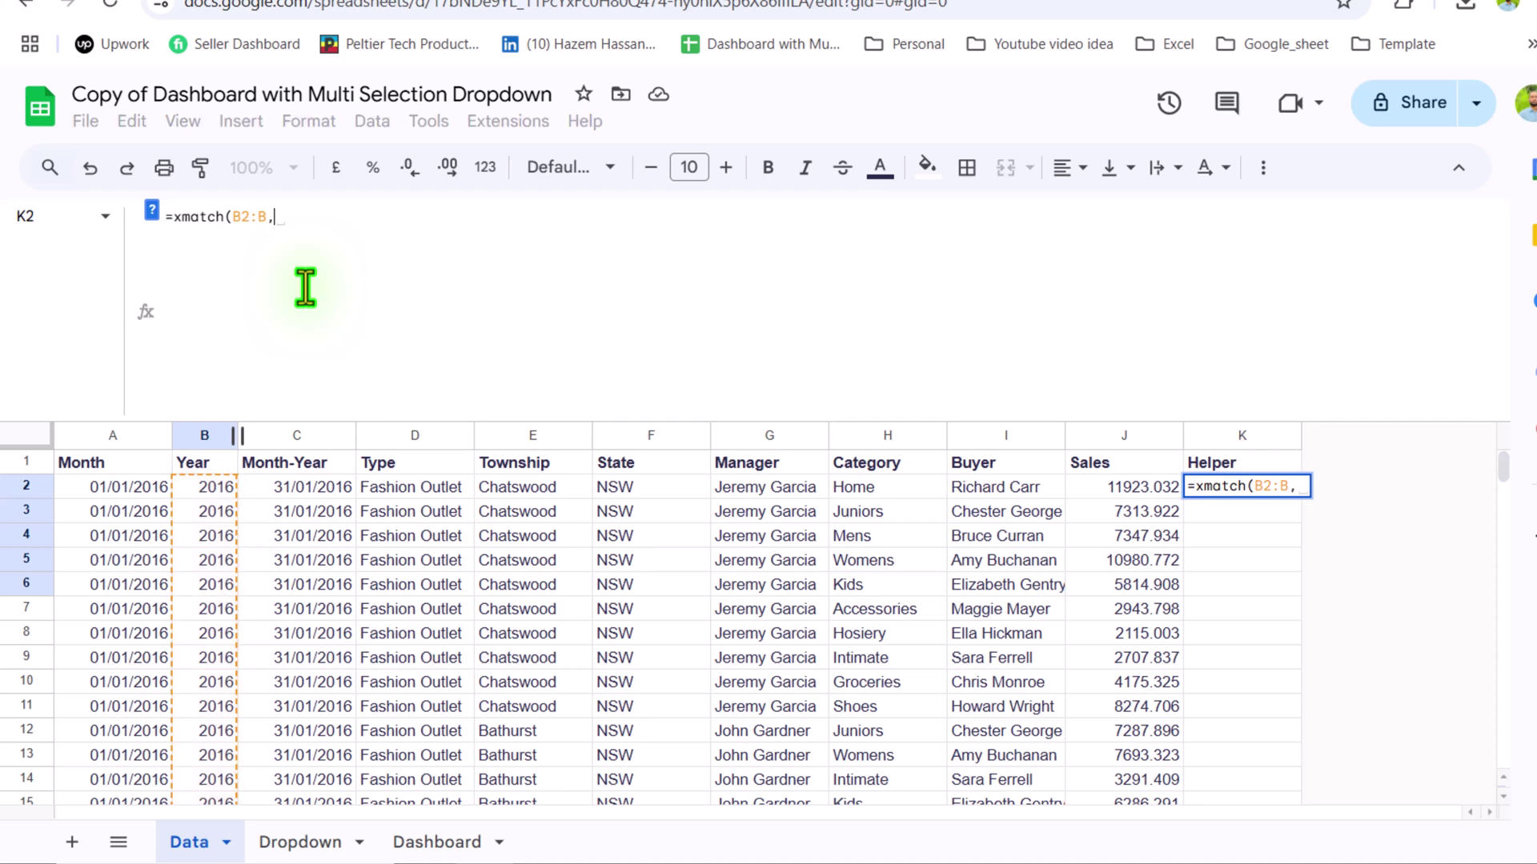
{"action": "left_click", "coordinate": [151, 210]}
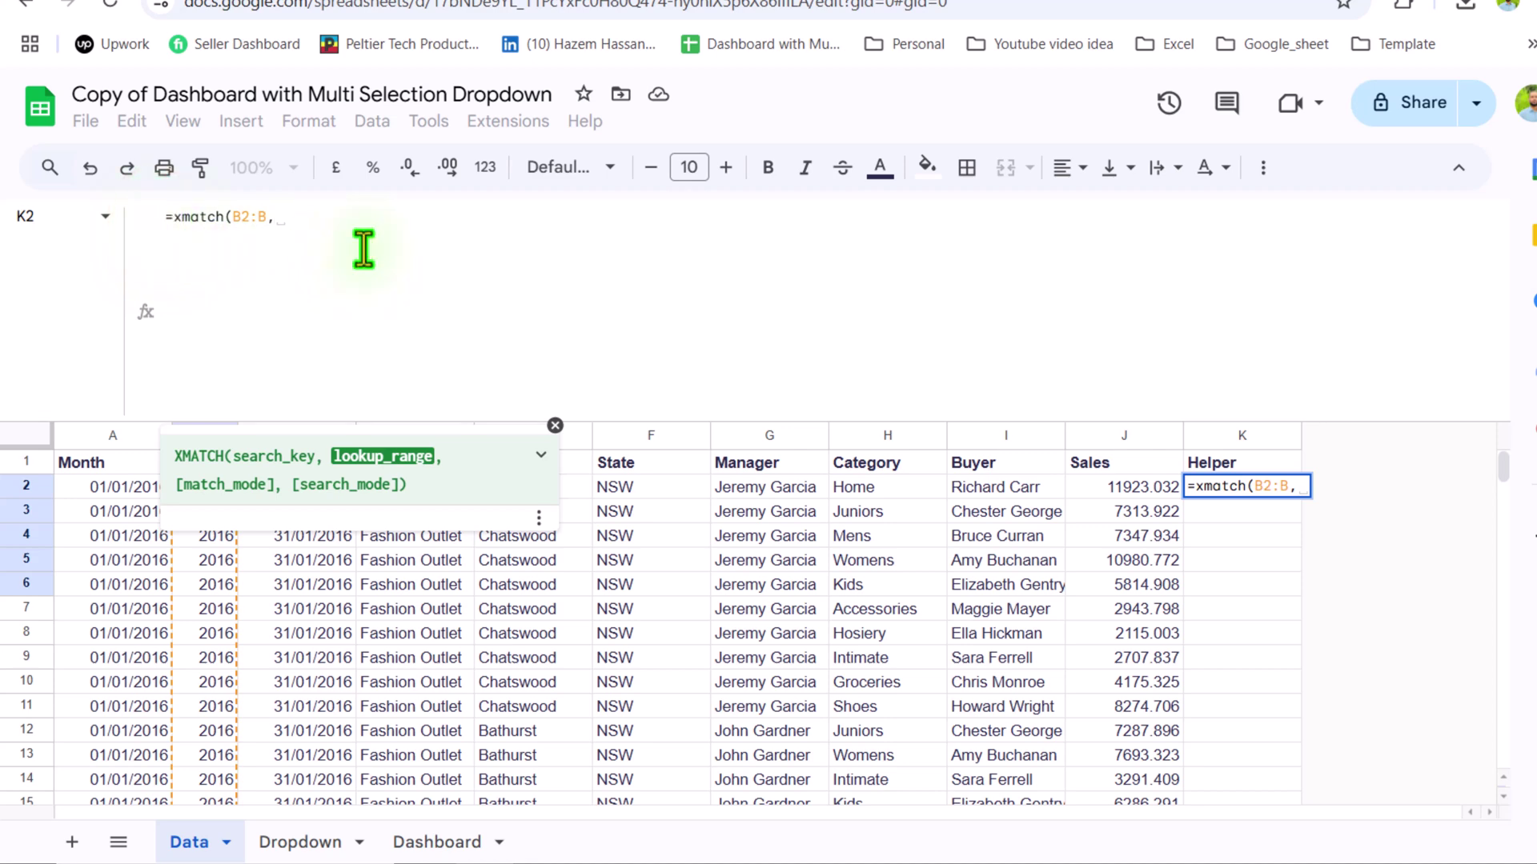
Step: Complete the K2 formula with split(Dashboard!B5,", ") as the XMATCH lookup range and enter it
{"action": "type", "text": "split"}
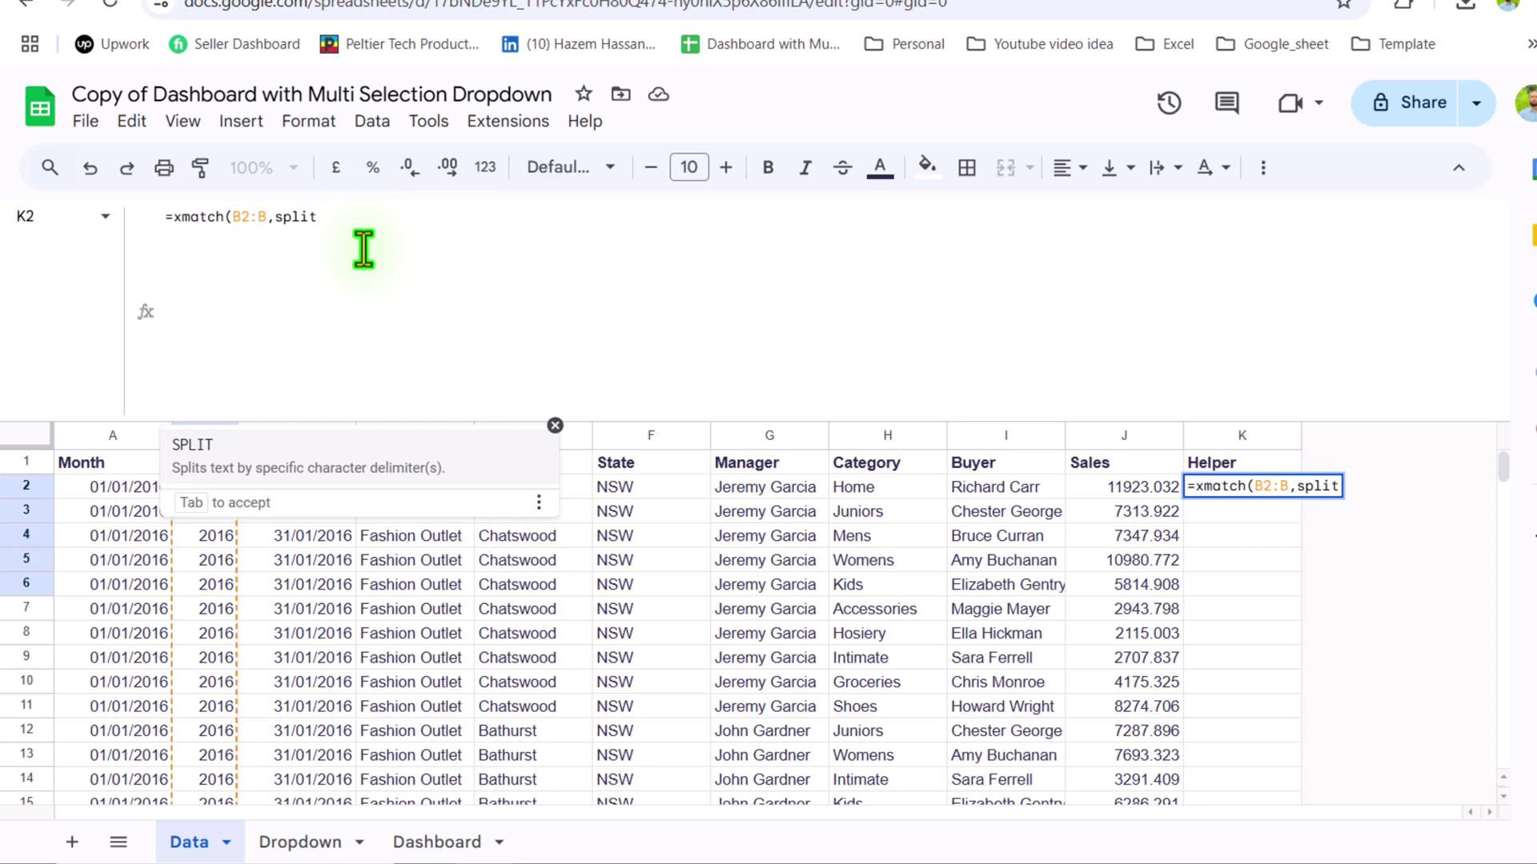
{"action": "type", "text": "("}
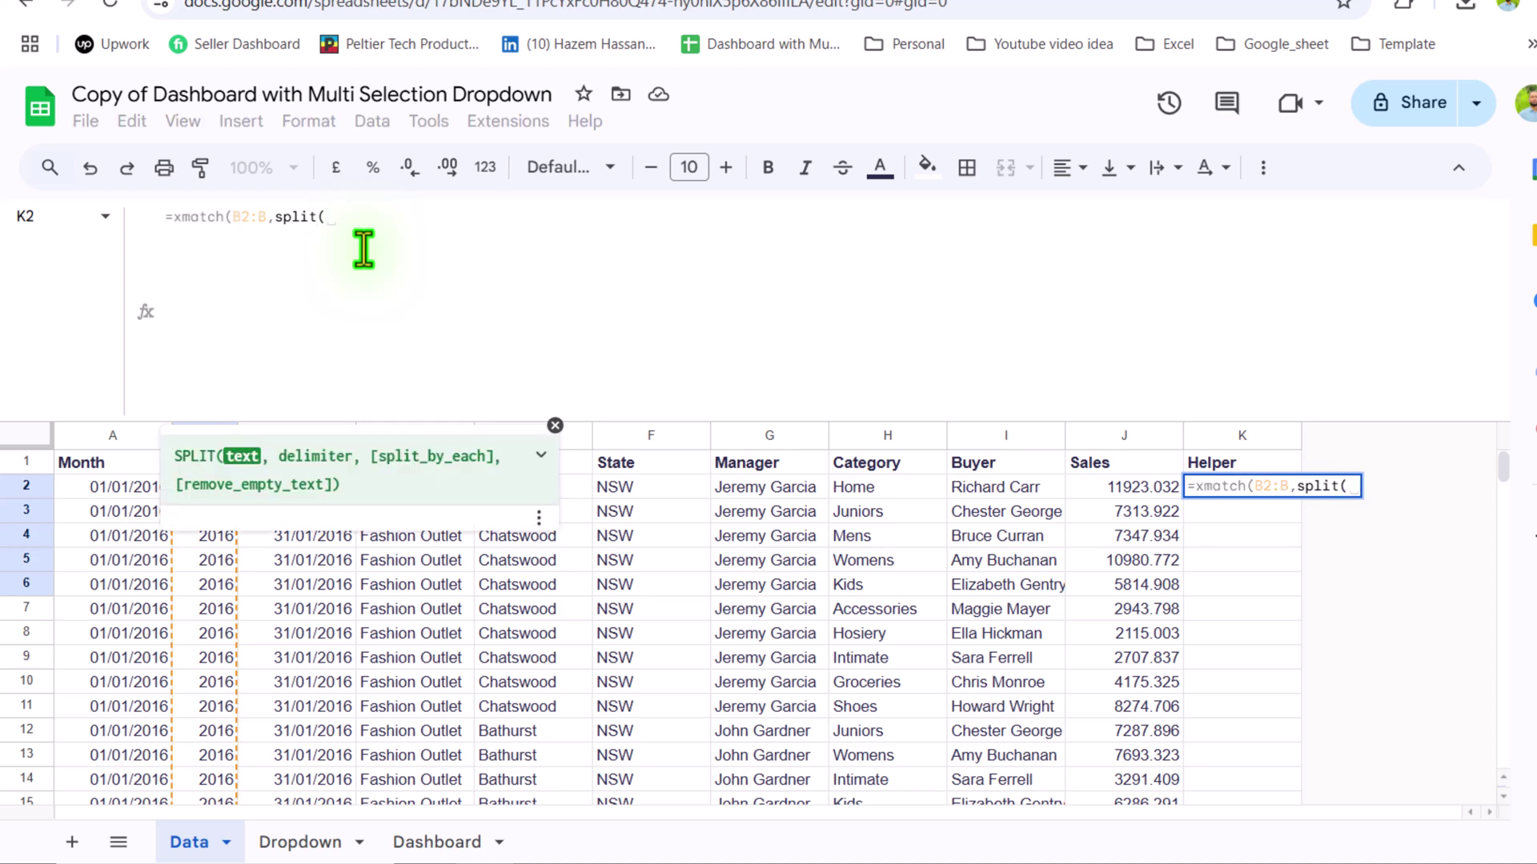
{"action": "left_click", "coordinate": [439, 844]}
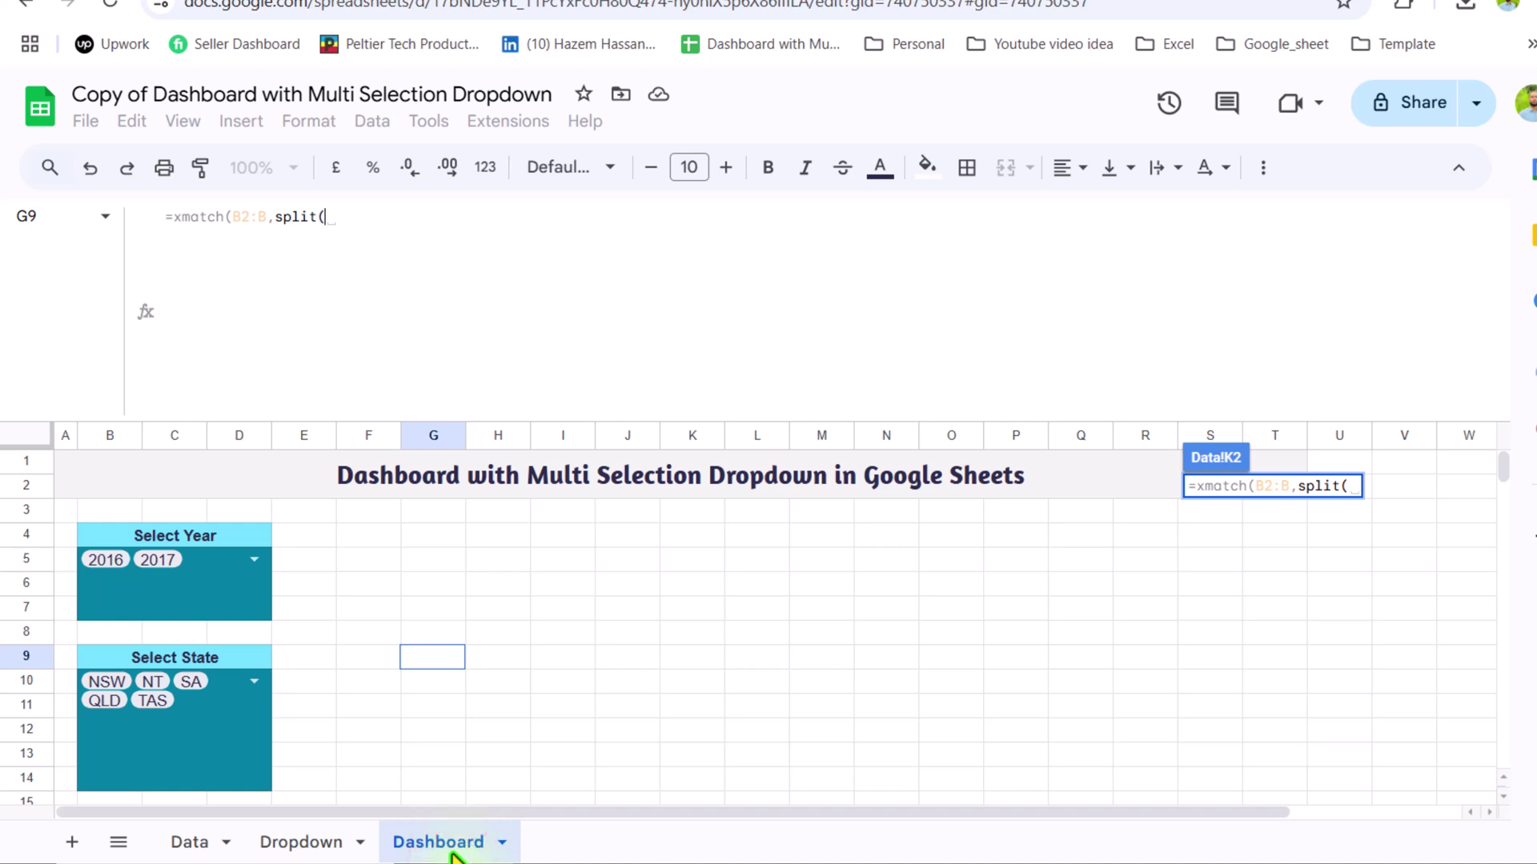
{"action": "left_click", "coordinate": [187, 601]}
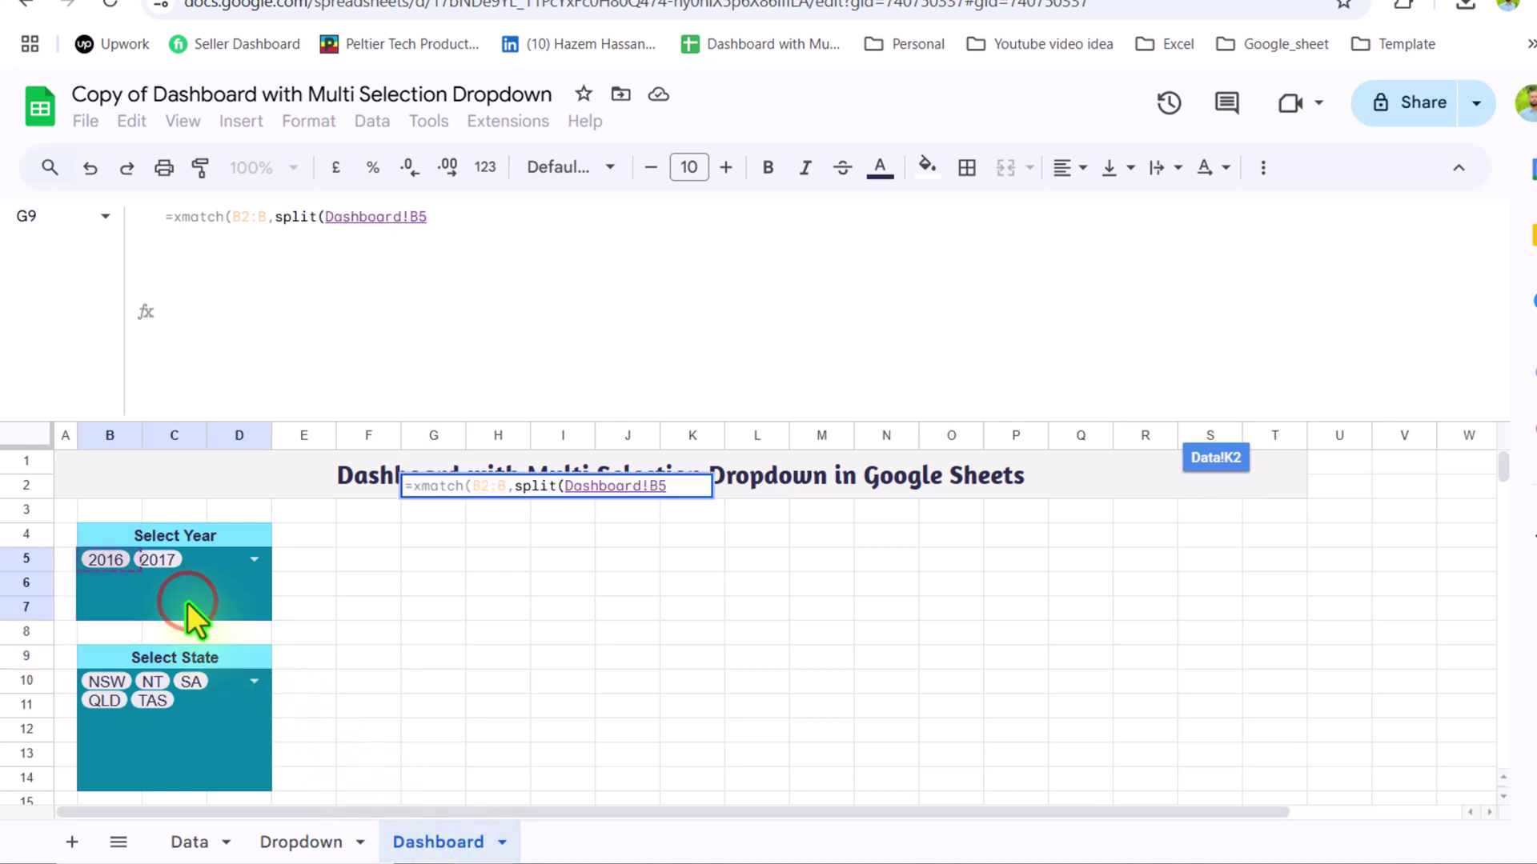
{"action": "type", "text": ","}
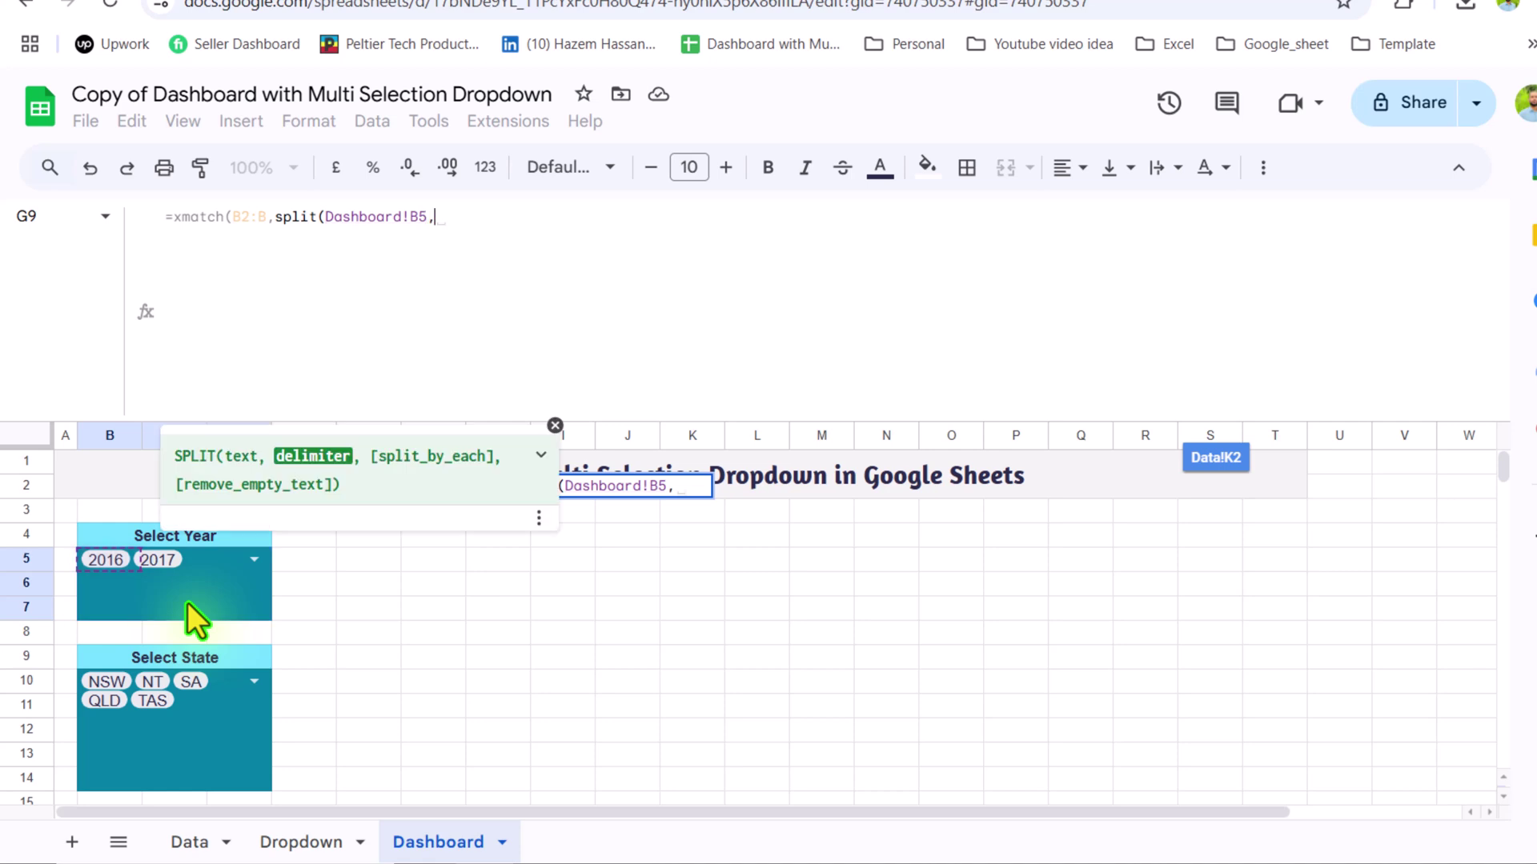
{"action": "type", "text": "\","}
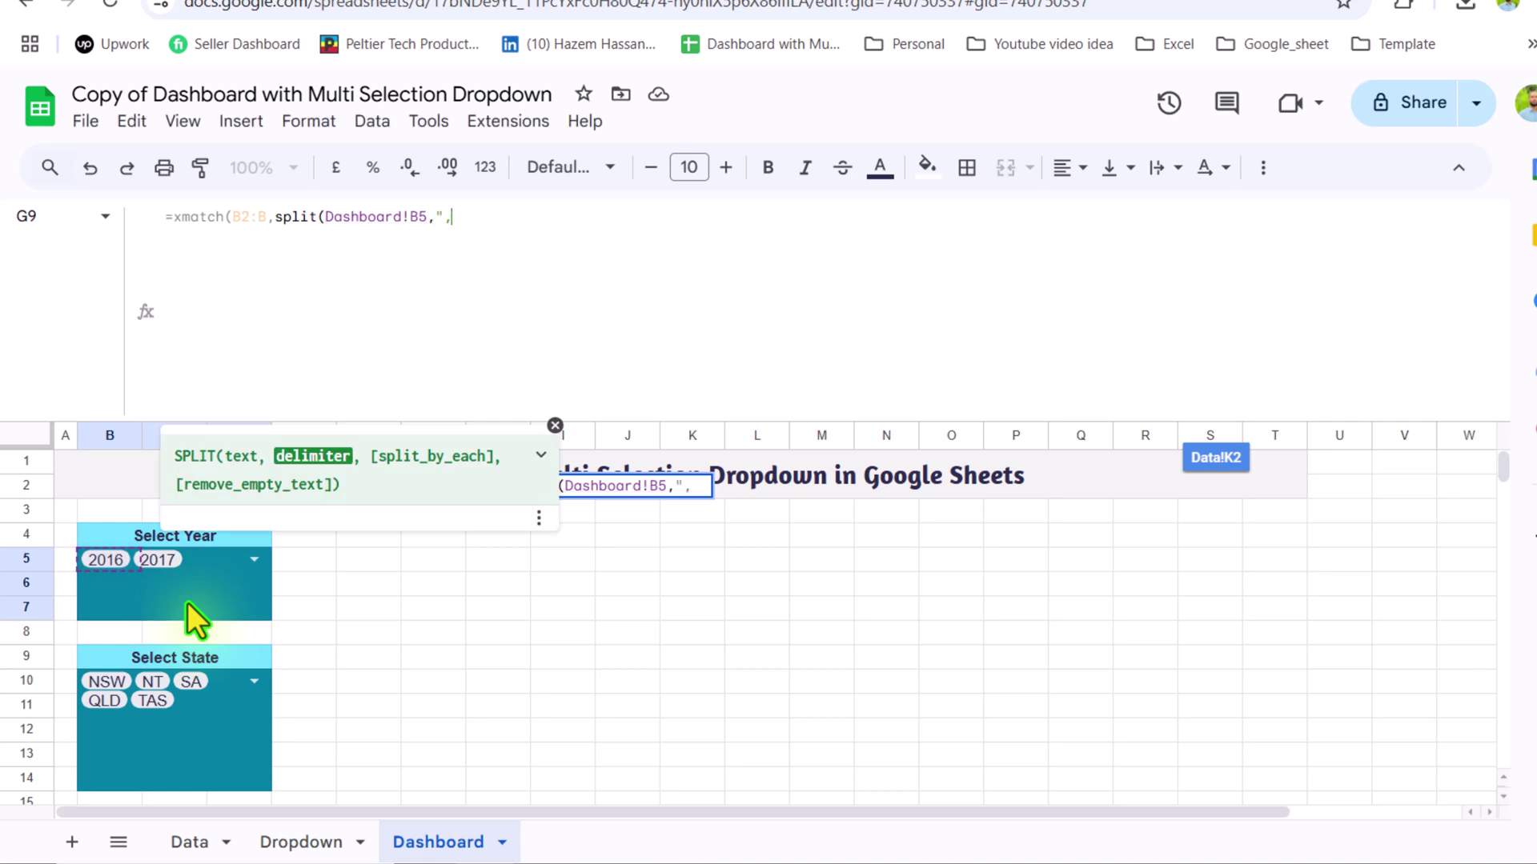
{"action": "type", "text": " \""}
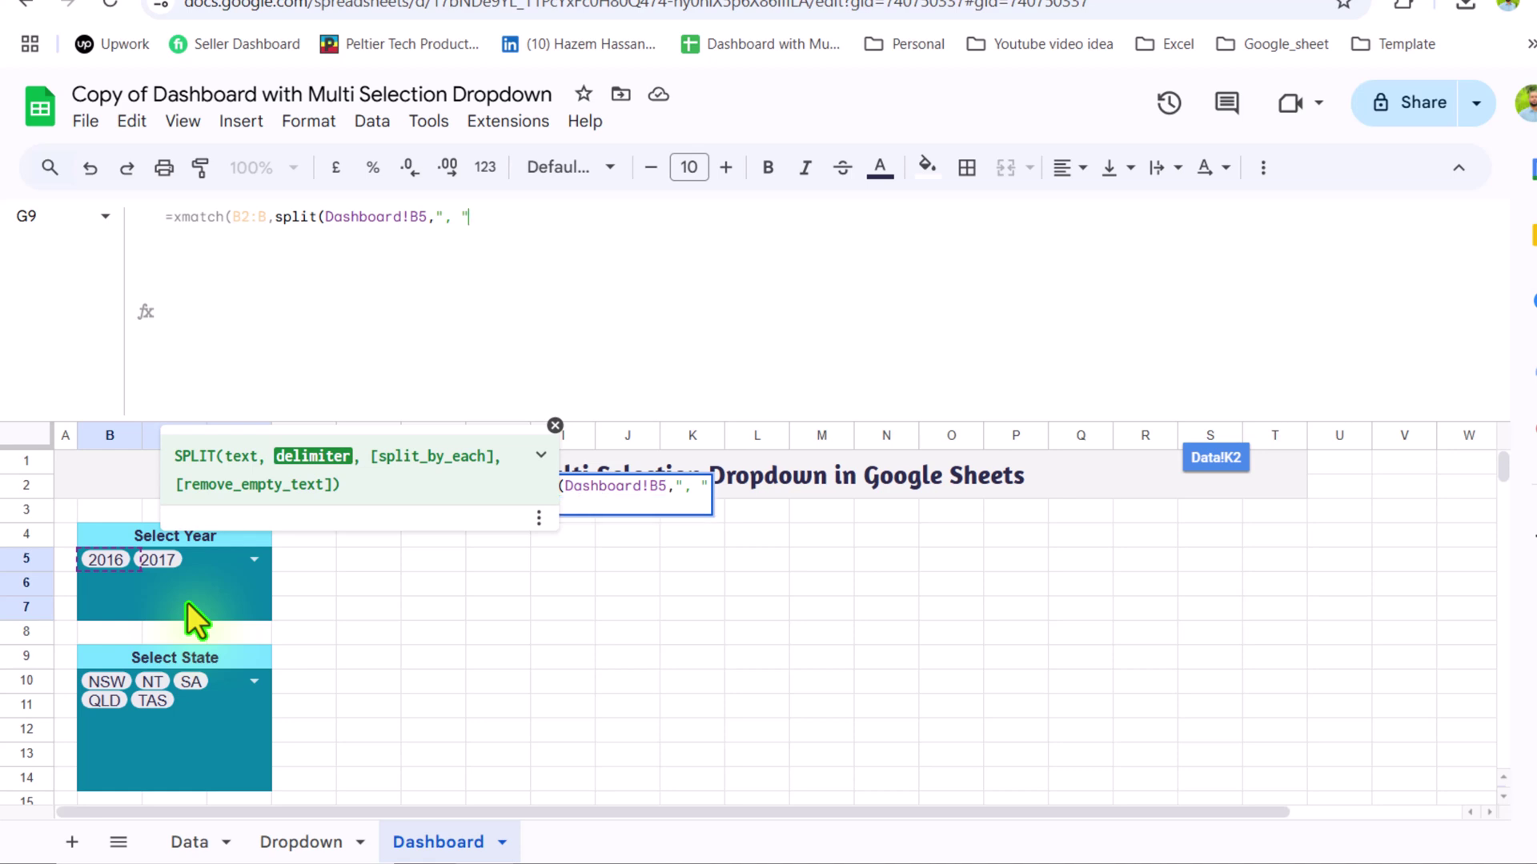
{"action": "type", "text": ")"}
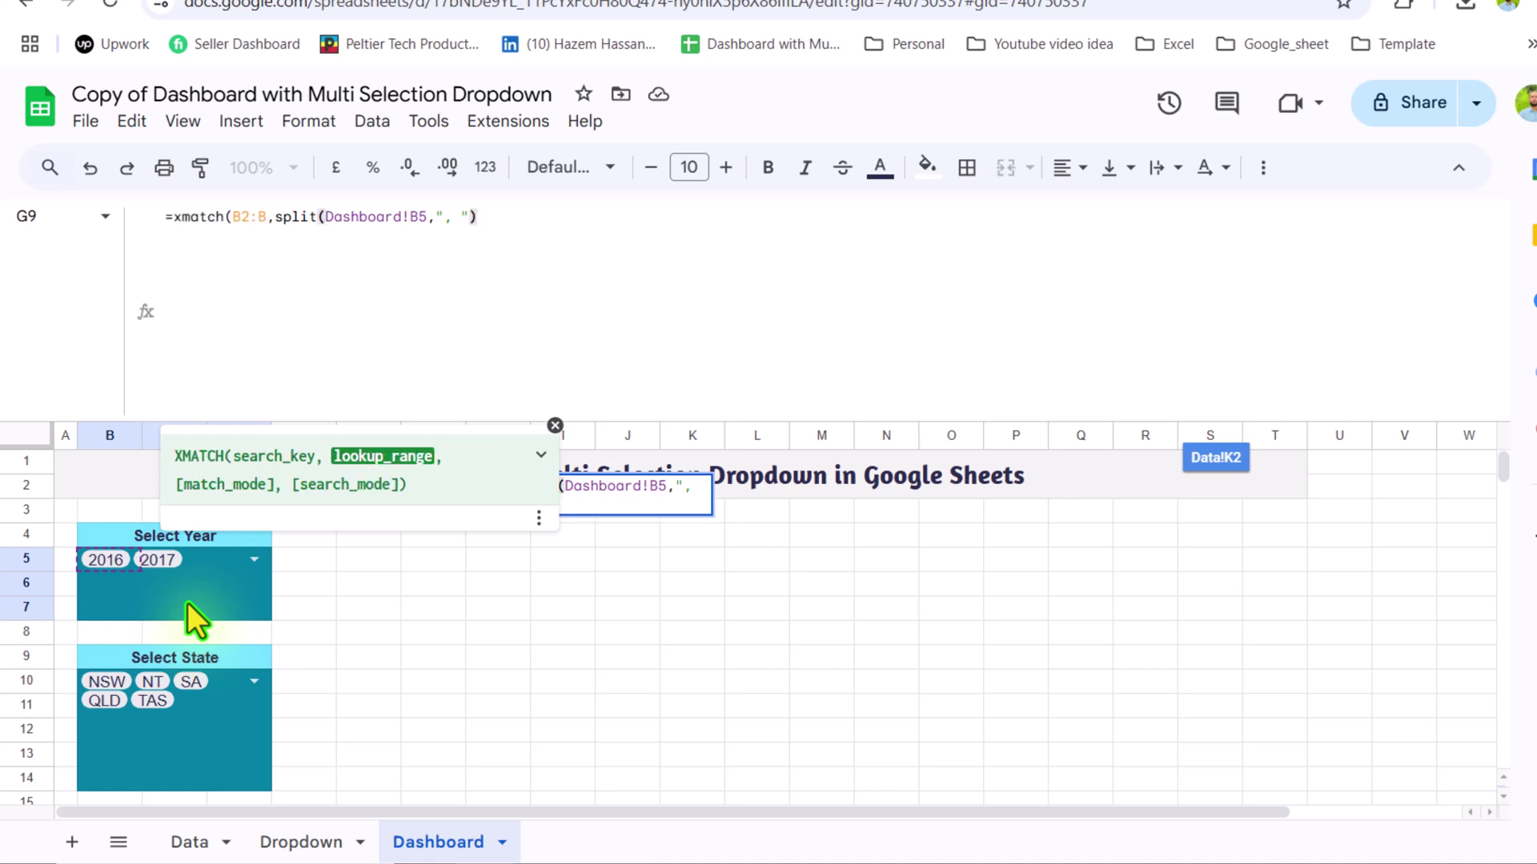
{"action": "type", "text": ")"}
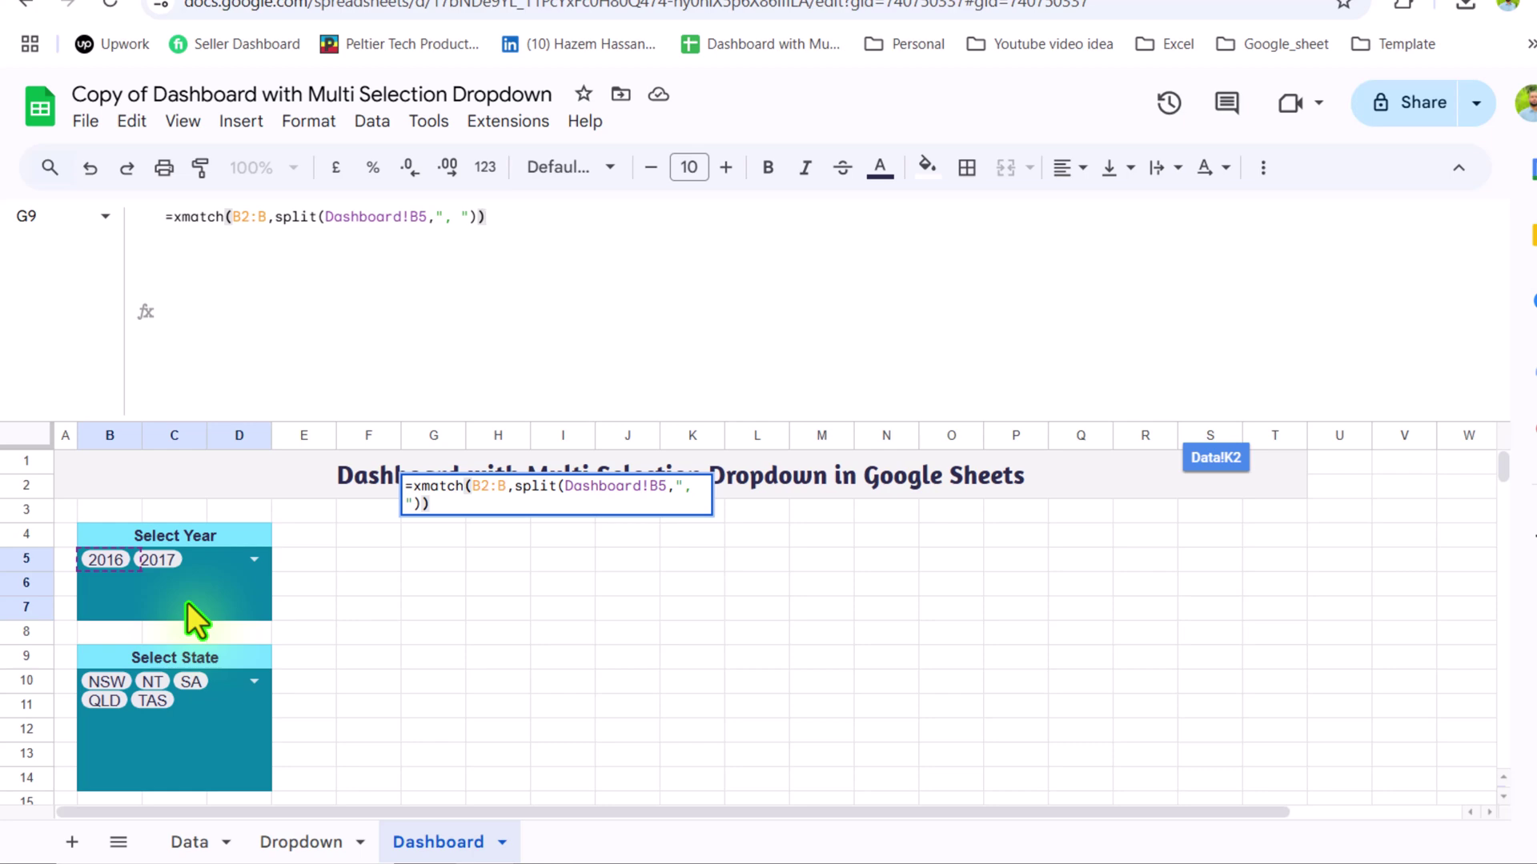
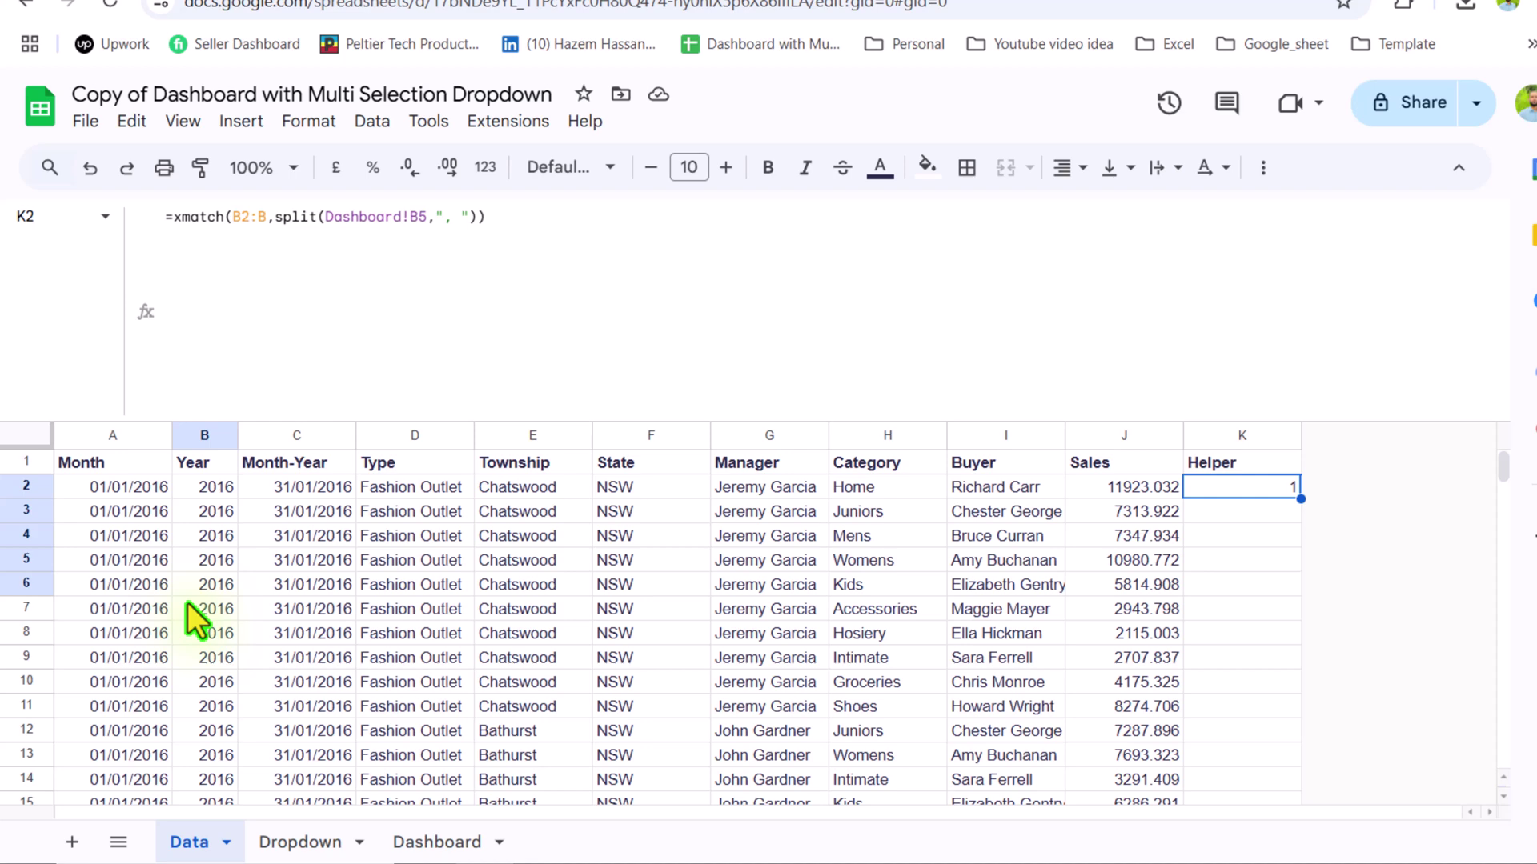
Step: Wrap the XMATCH formula in K2 in ArrayFormula, enter it, and check the Helper column in the 2017 rows
{"action": "left_click", "coordinate": [745, 236]}
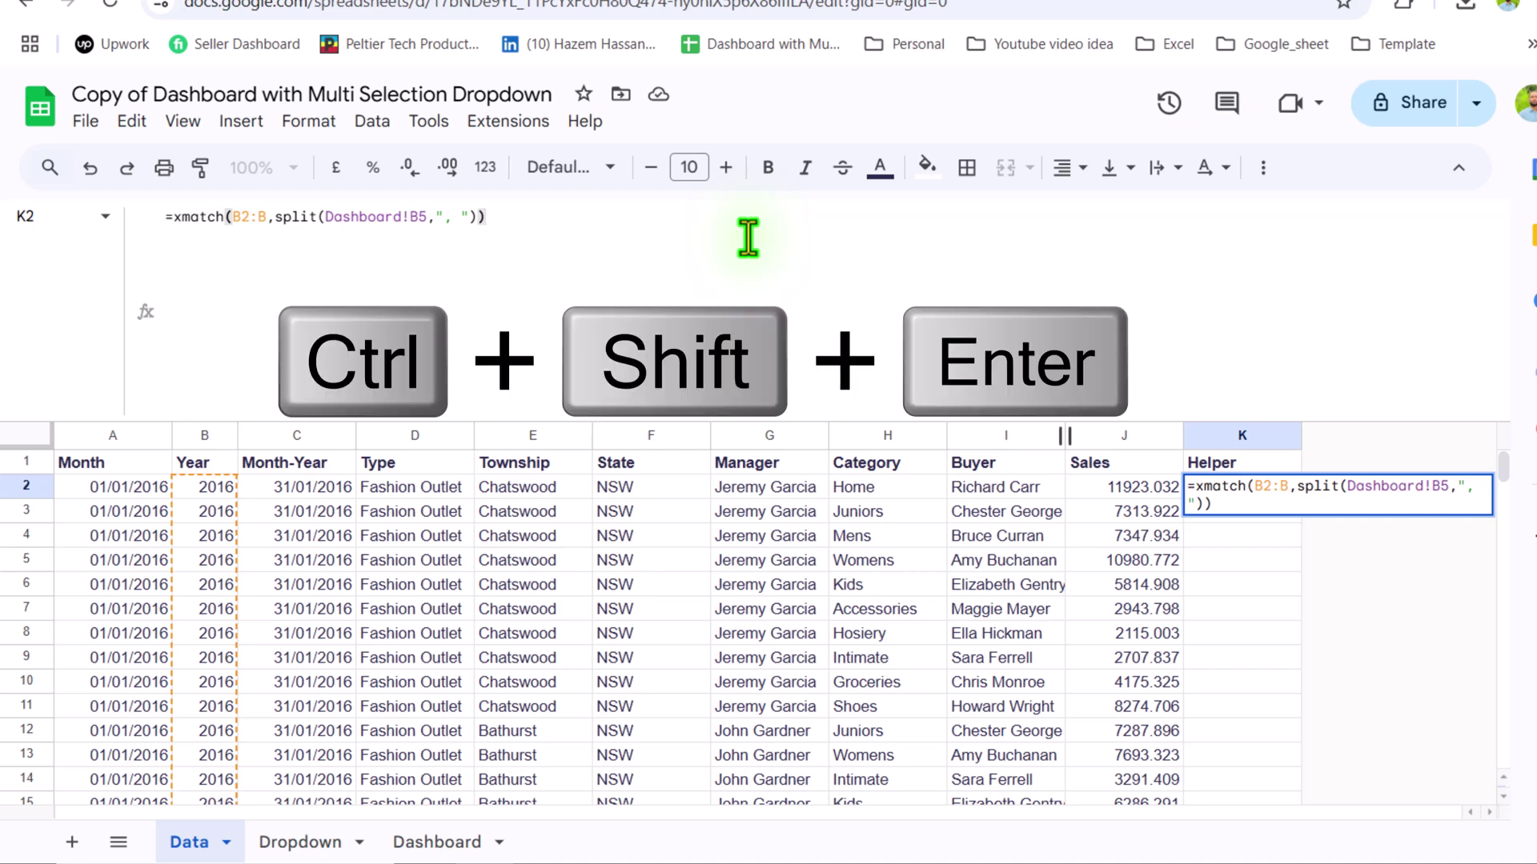
{"action": "key", "text": "ctrl+shift+Return"}
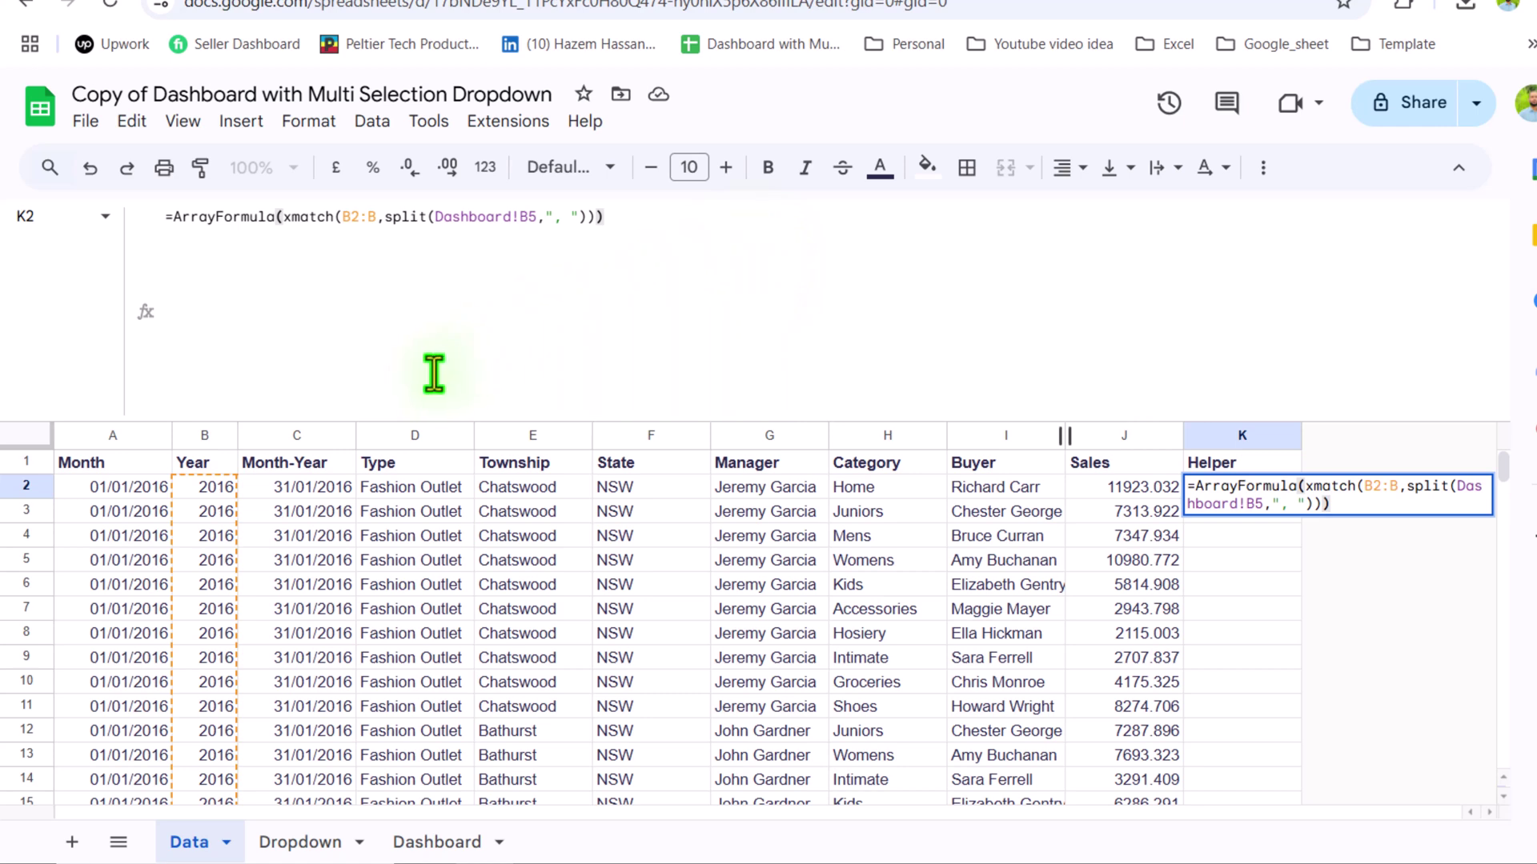
{"action": "key", "text": "Return"}
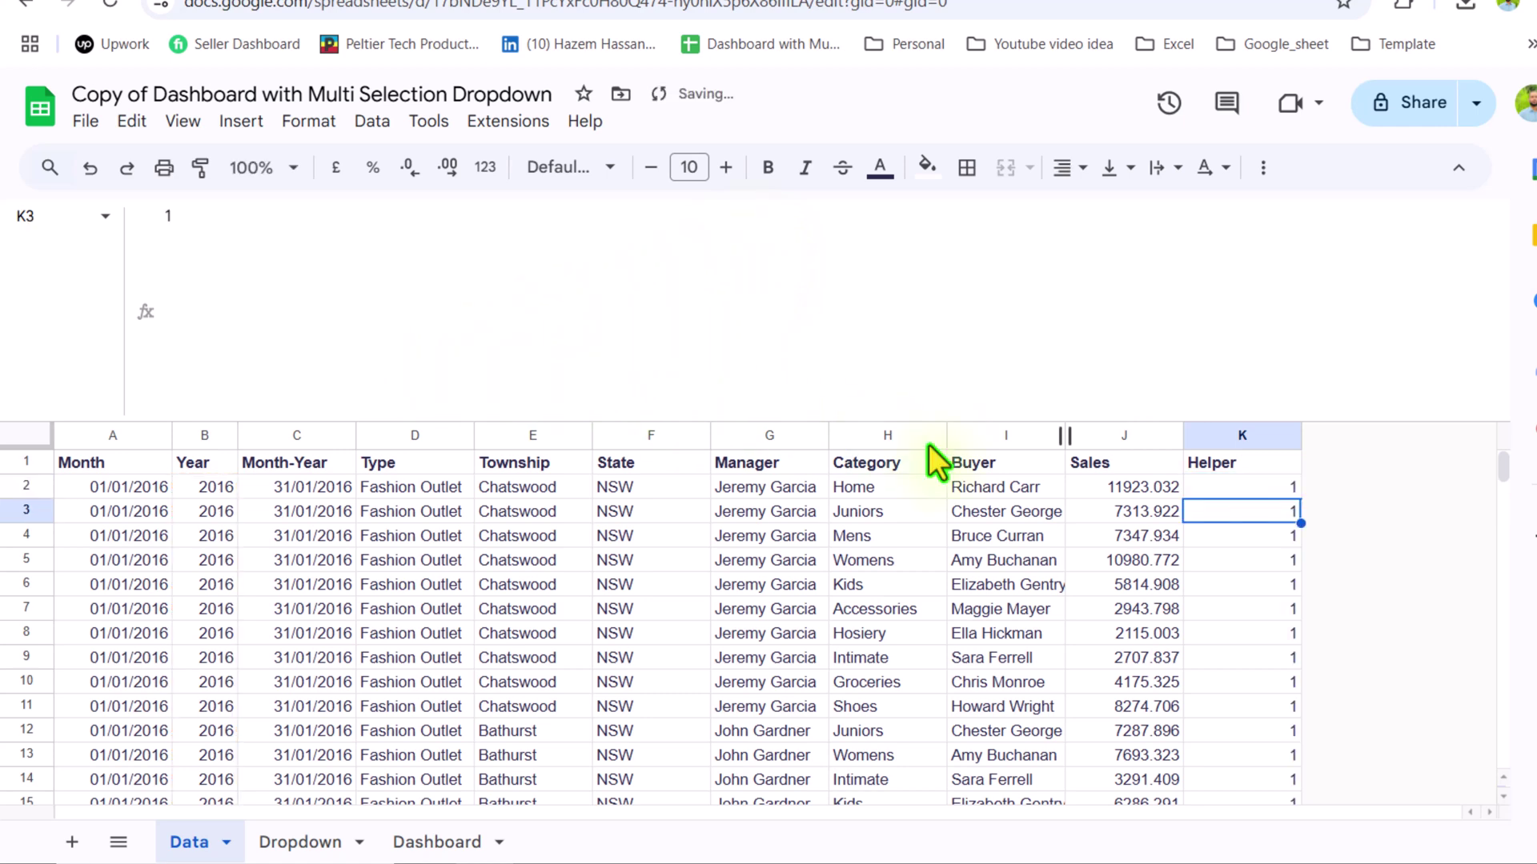
{"action": "left_click", "coordinate": [1226, 487]}
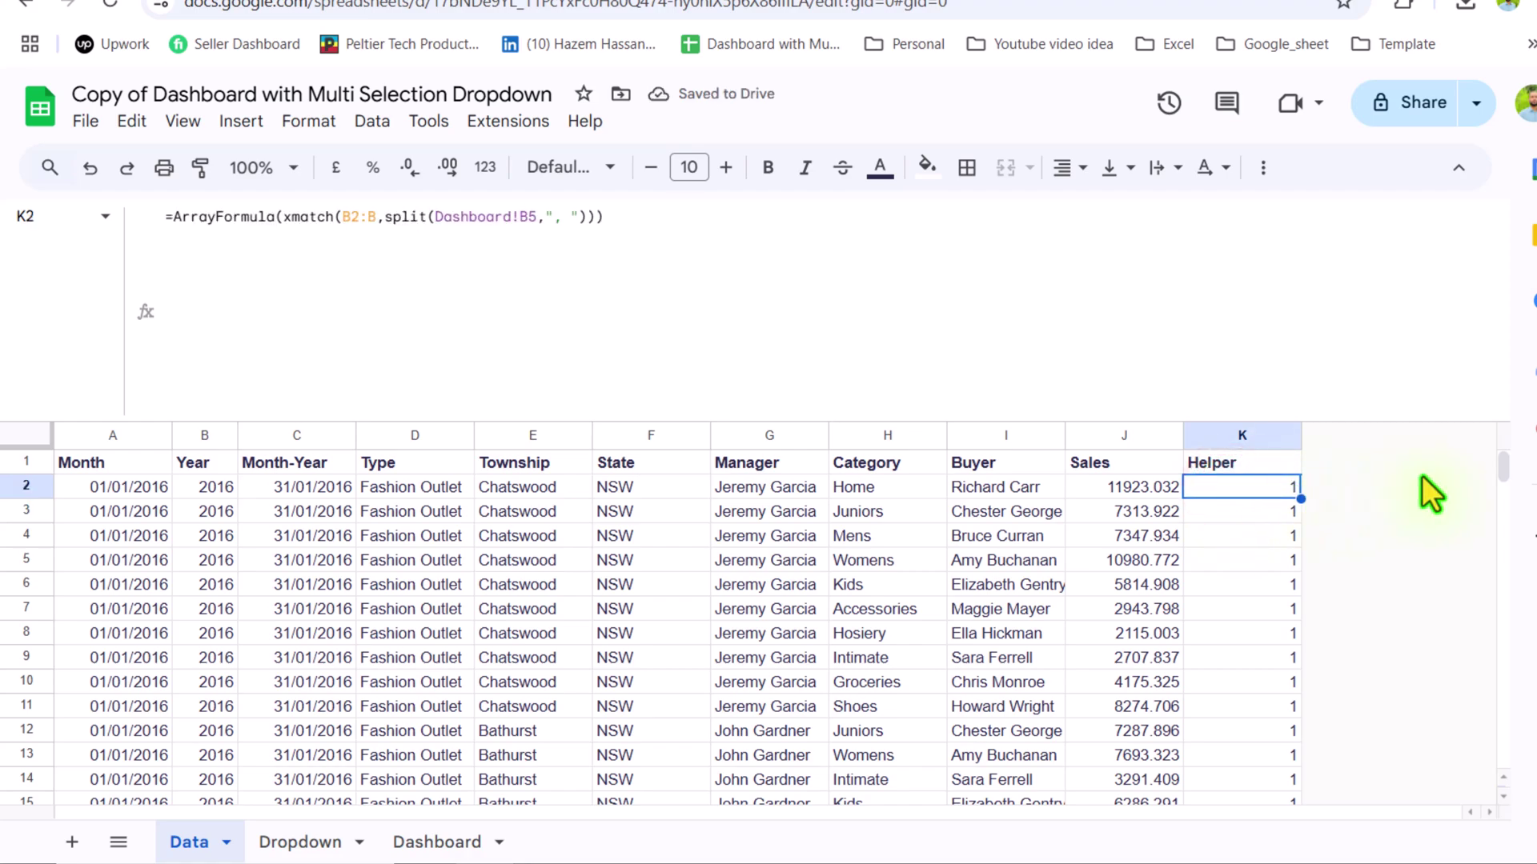
{"action": "left_click_drag", "start_coordinate": [1504, 473], "coordinate": [1470, 703]}
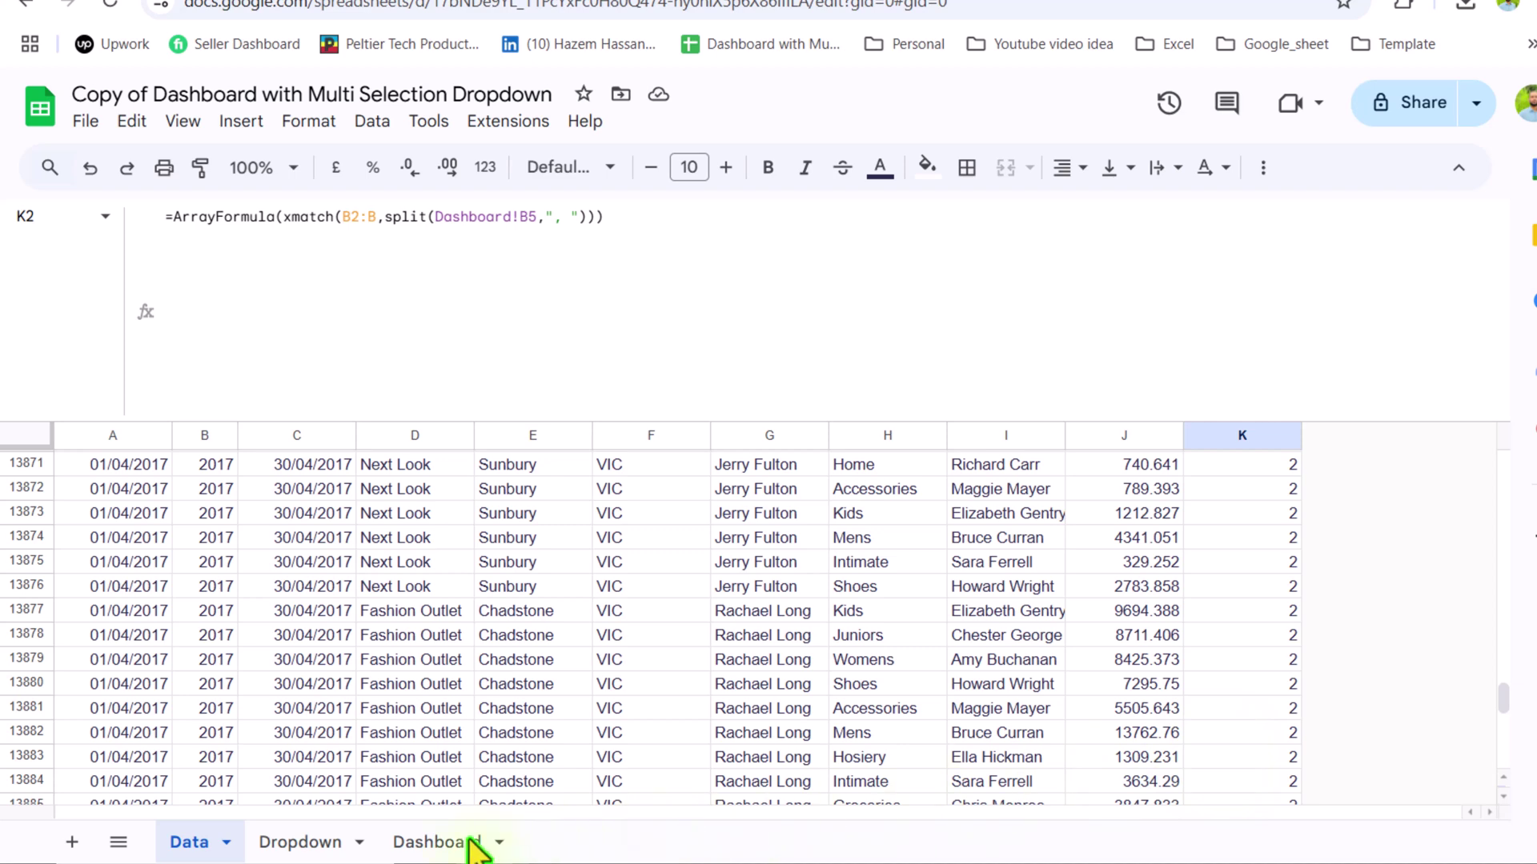
Step: Deselect 2017 in the dashboard's Select Year dropdown and check the Helper column on the Data sheet
{"action": "left_click", "coordinate": [424, 844]}
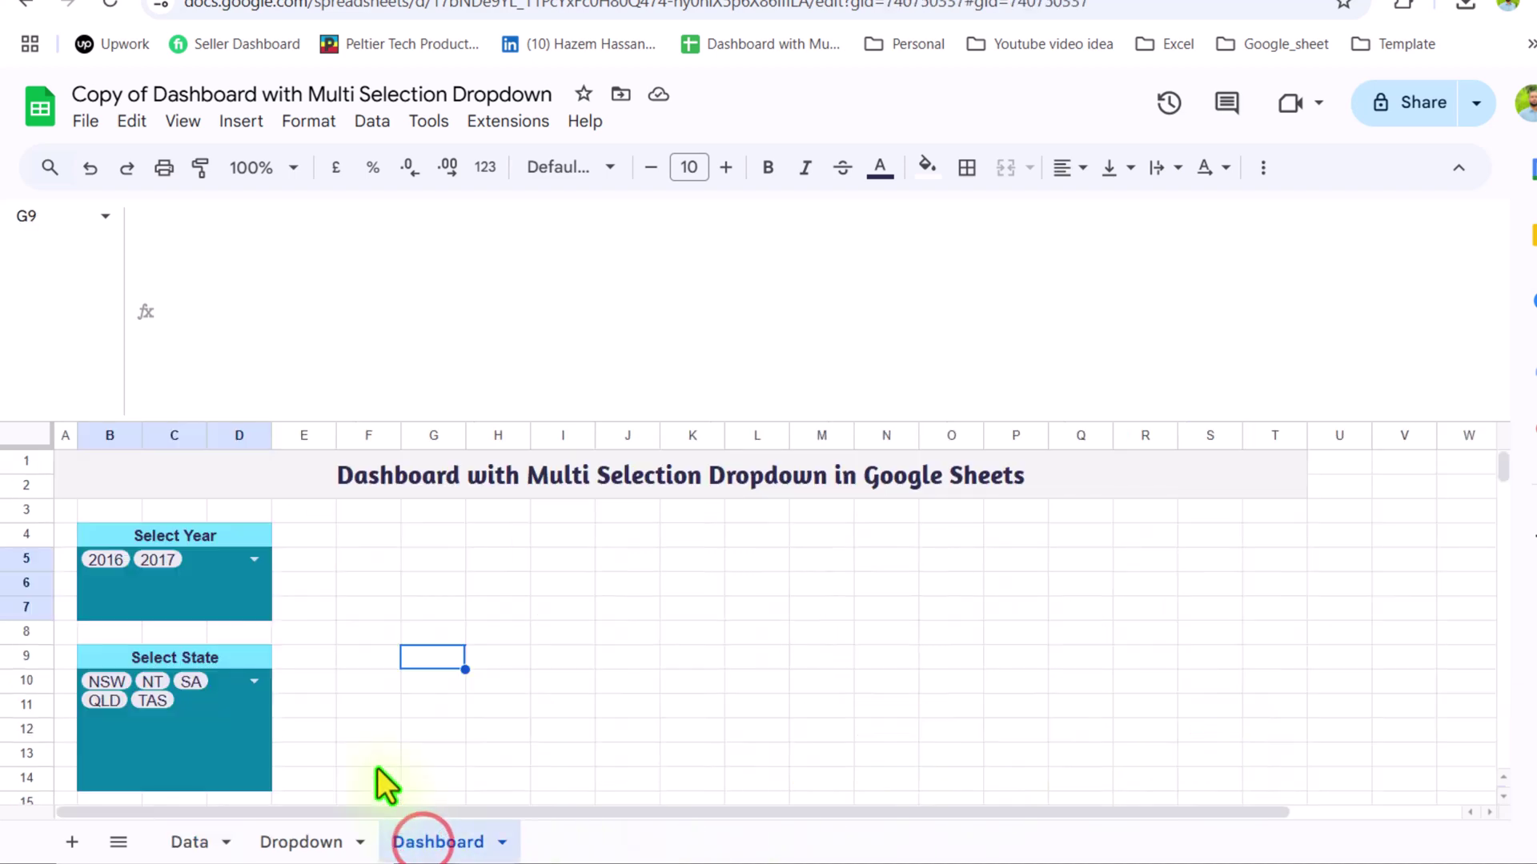
{"action": "left_click", "coordinate": [253, 559]}
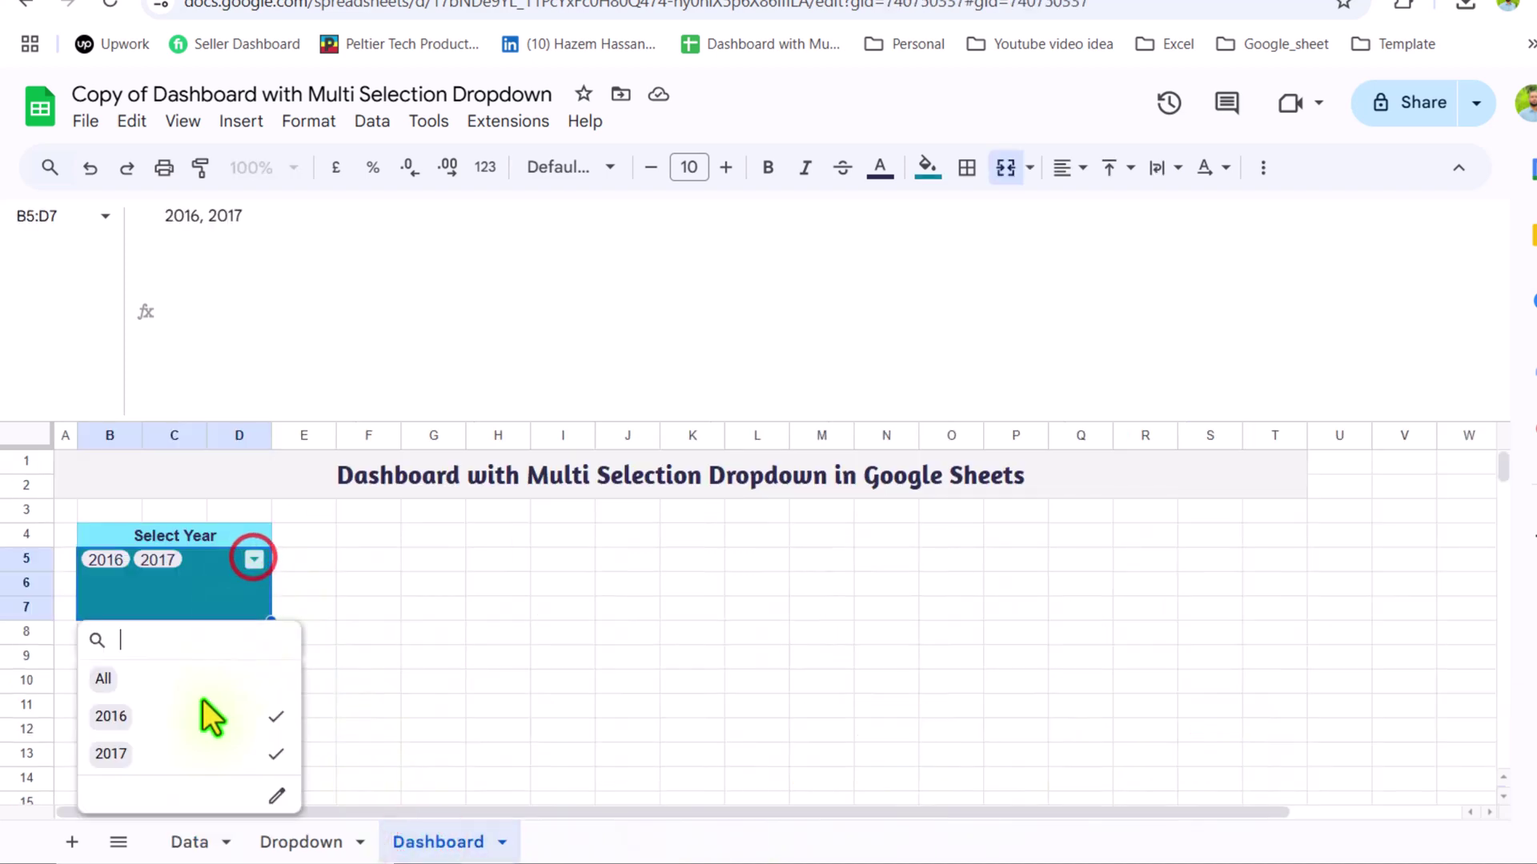
{"action": "left_click", "coordinate": [181, 754]}
{"action": "left_click", "coordinate": [368, 754]}
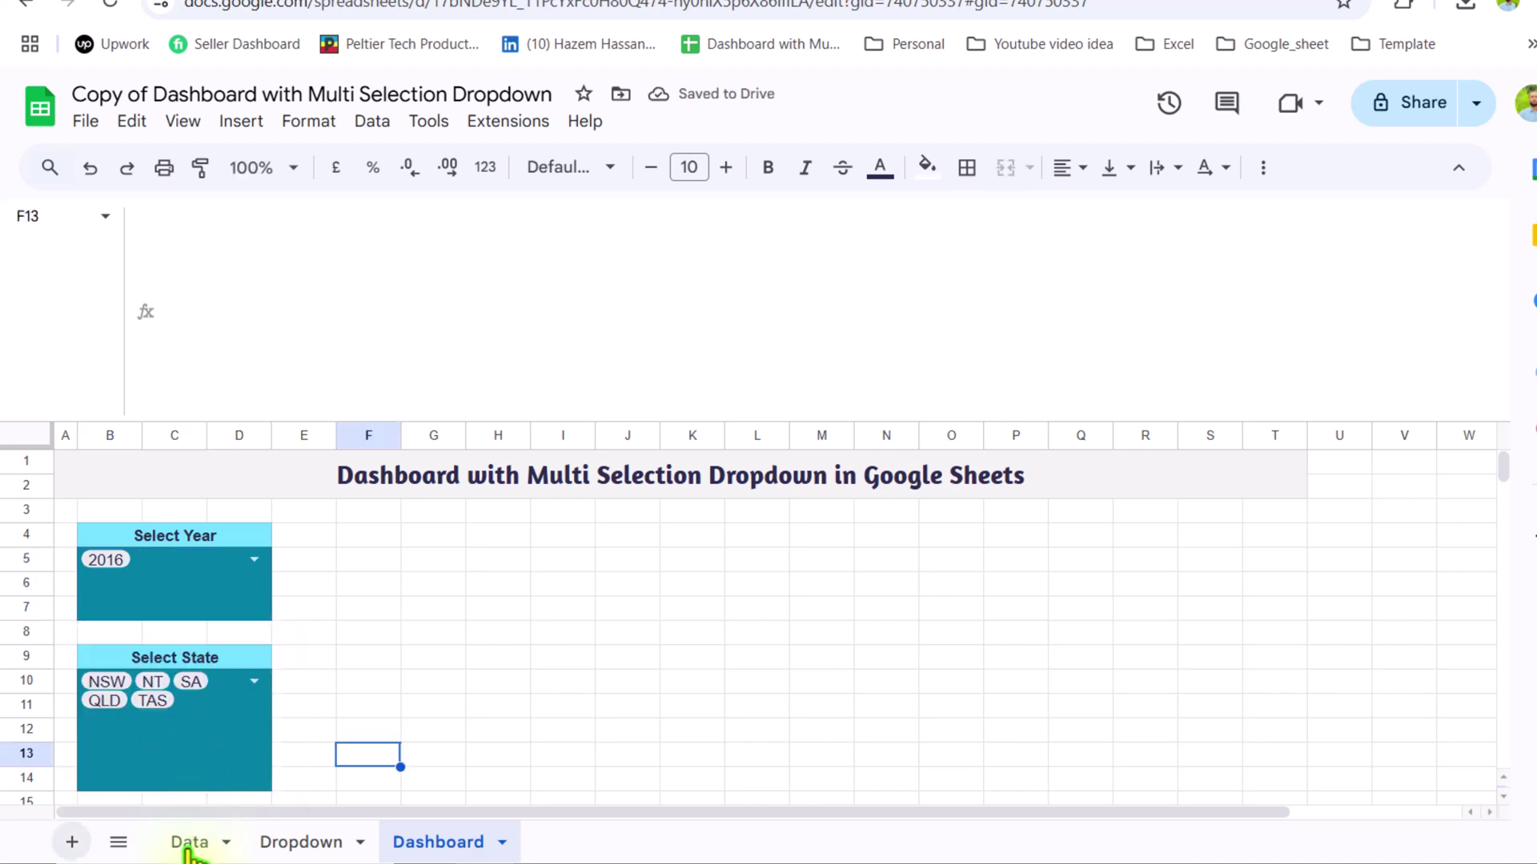
{"action": "left_click", "coordinate": [190, 844]}
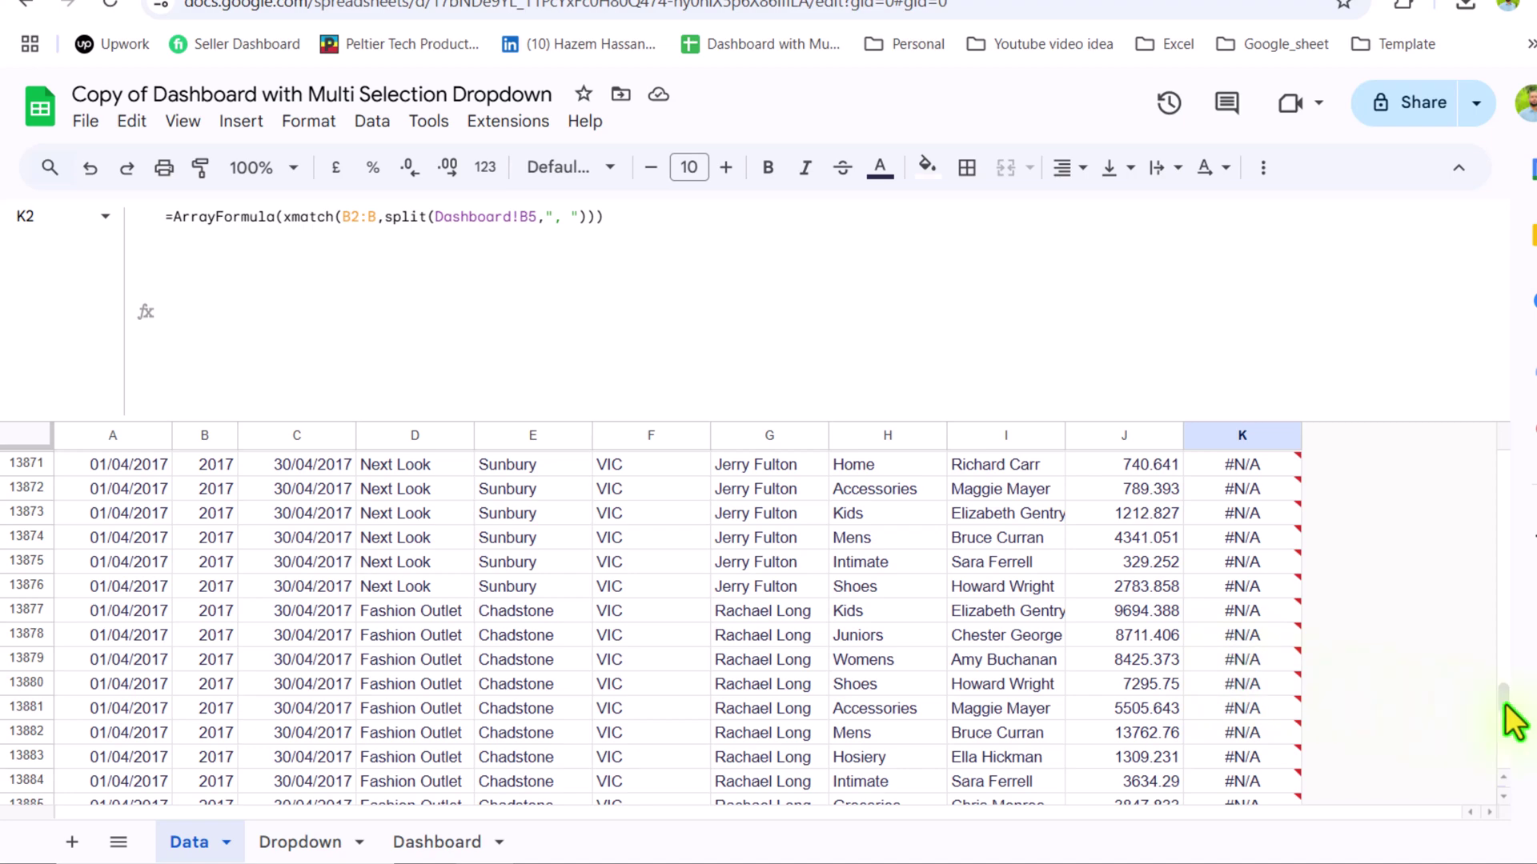
{"action": "left_click_drag", "start_coordinate": [1502, 699], "coordinate": [1503, 693]}
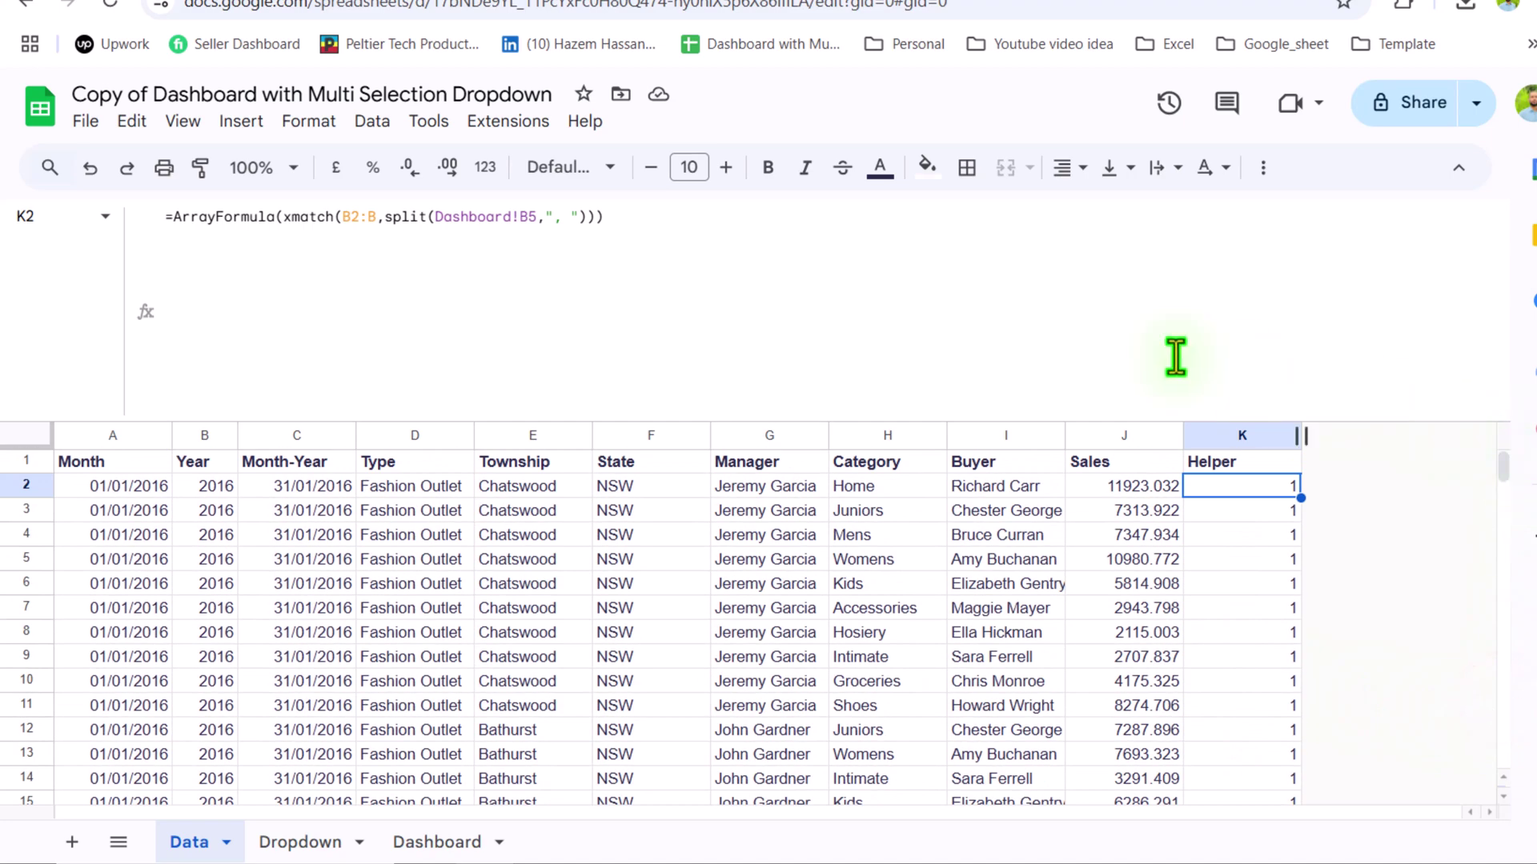
Step: Remove the ArrayFormula wrapper from K2 and cut the XMATCH expression, leaving only the equals sign
{"action": "left_click", "coordinate": [645, 224]}
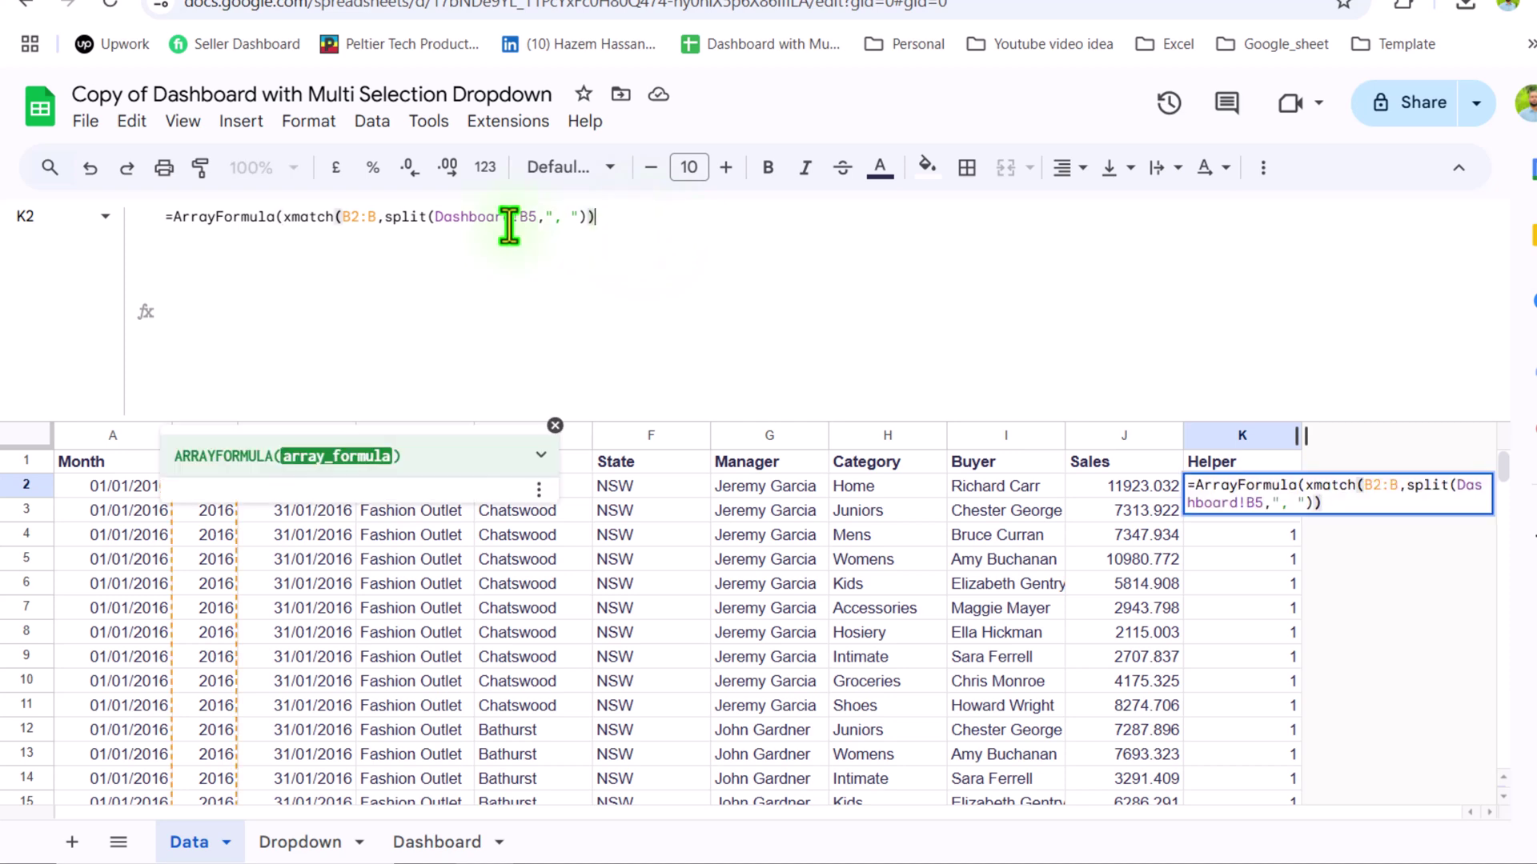
{"action": "left_click_drag", "start_coordinate": [280, 218], "coordinate": [171, 220]}
{"action": "key", "text": "BackSpace"}
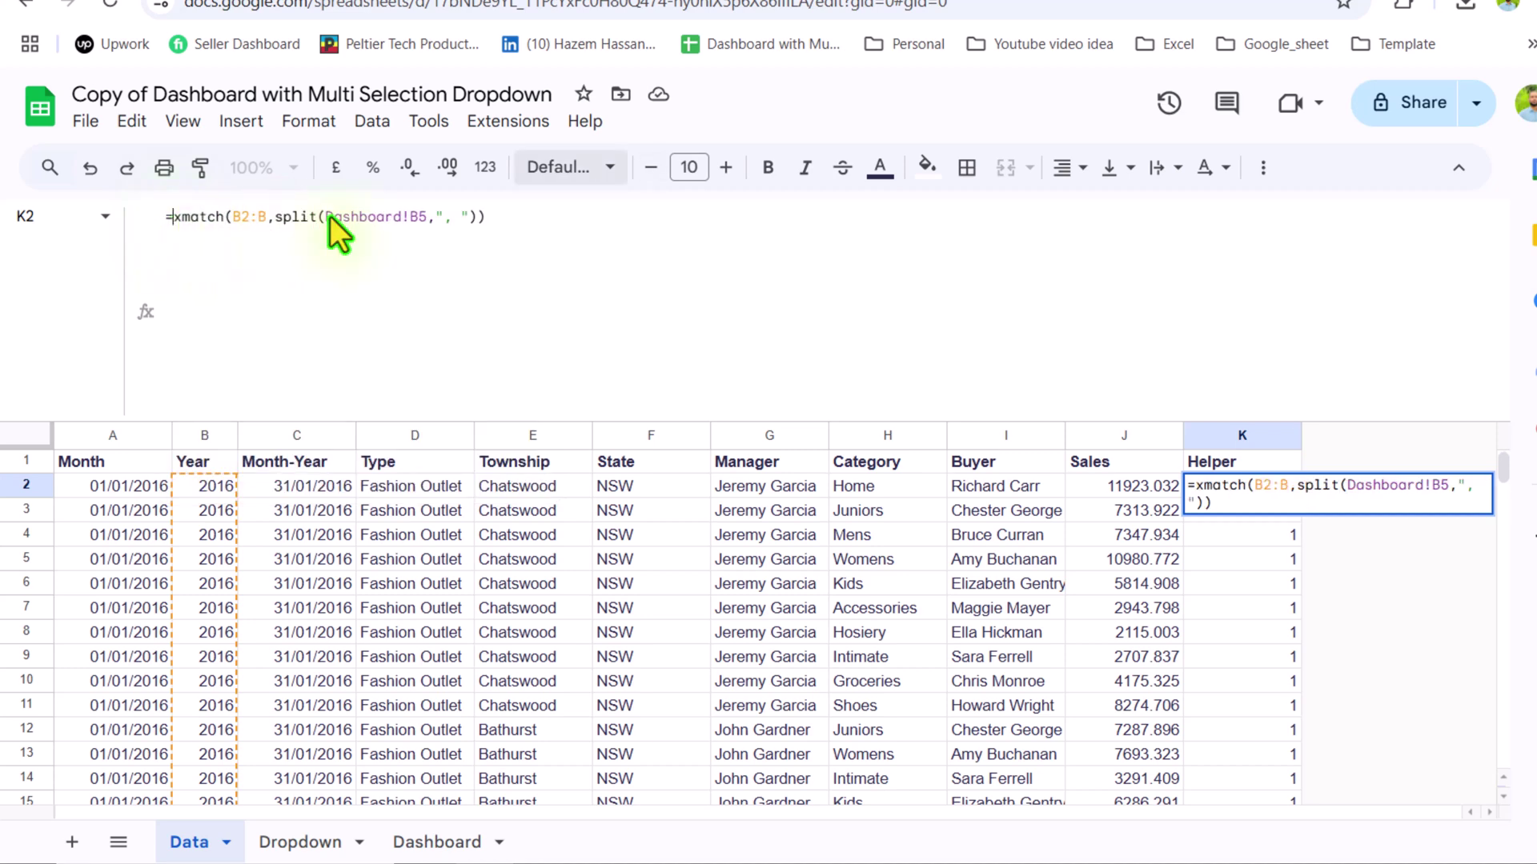
{"action": "left_click_drag", "start_coordinate": [532, 213], "coordinate": [172, 234]}
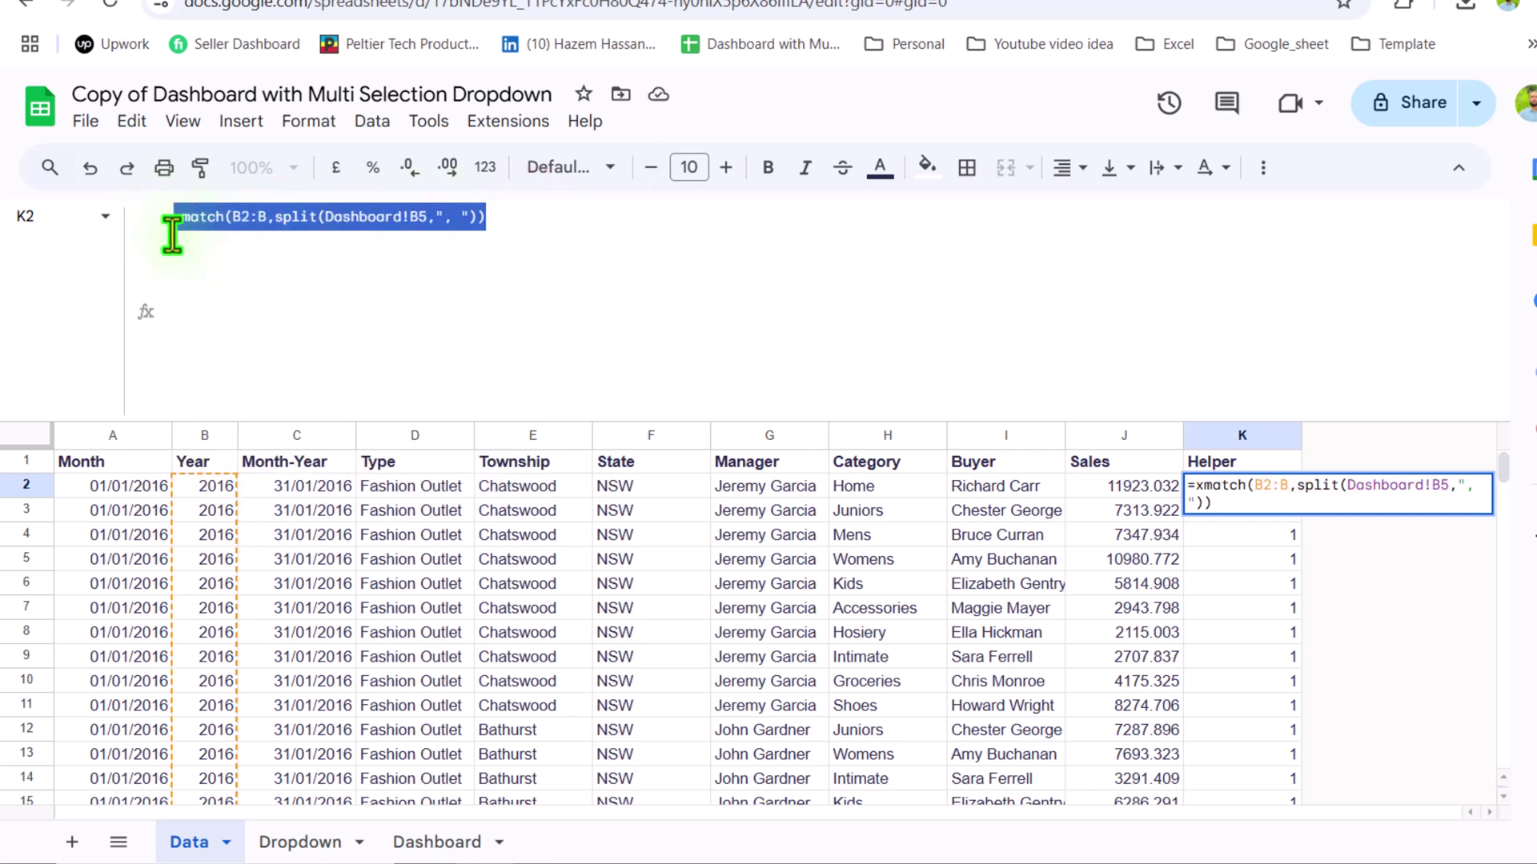
{"action": "key", "text": "BackSpace"}
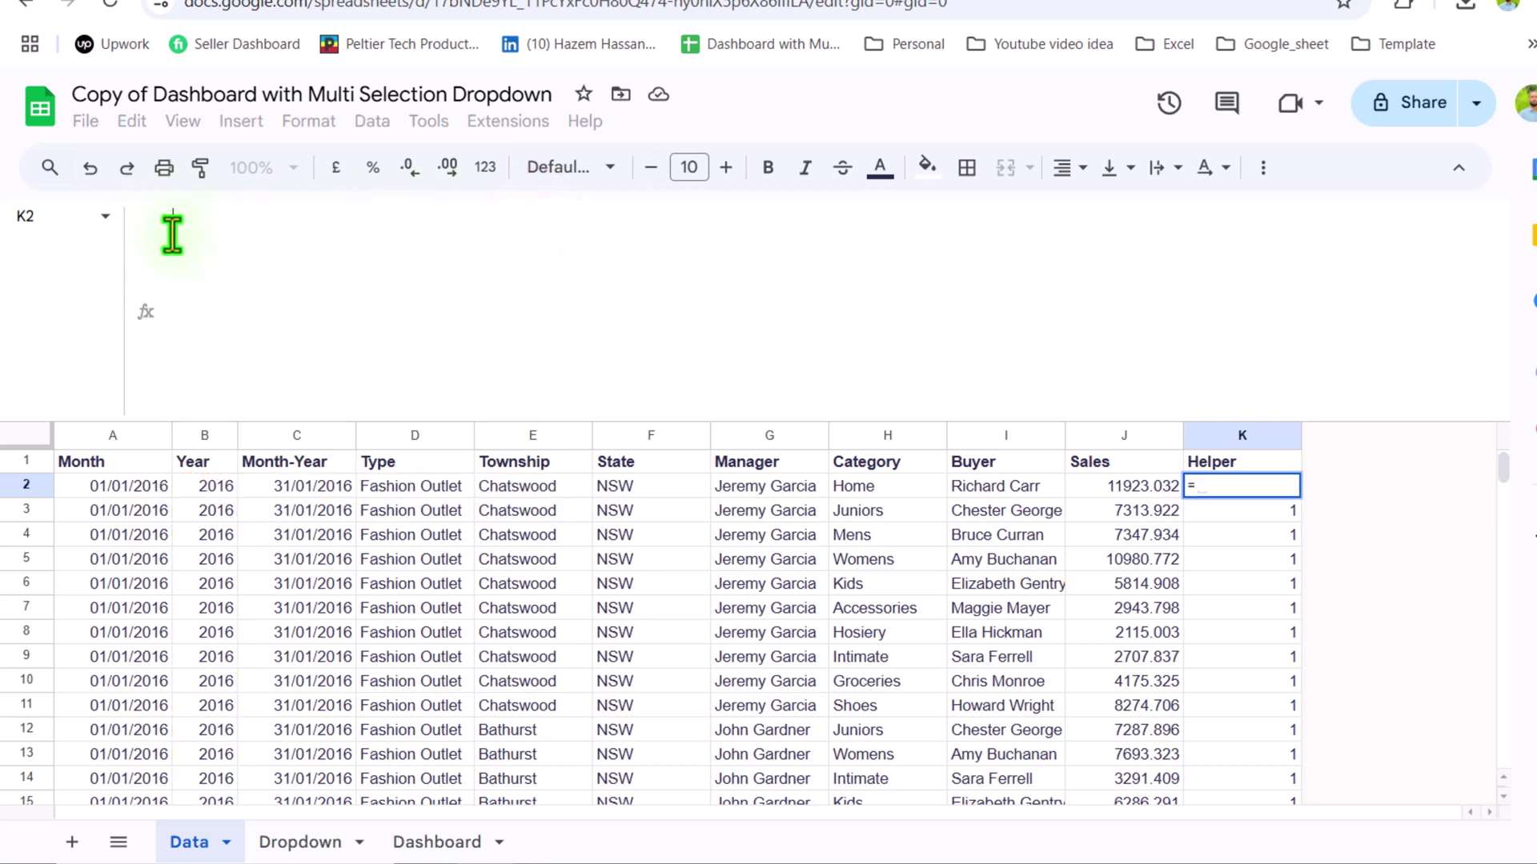
Step: Start an IF formula in K2 with the condition Dashboard!B5="All"
{"action": "type", "text": "if("}
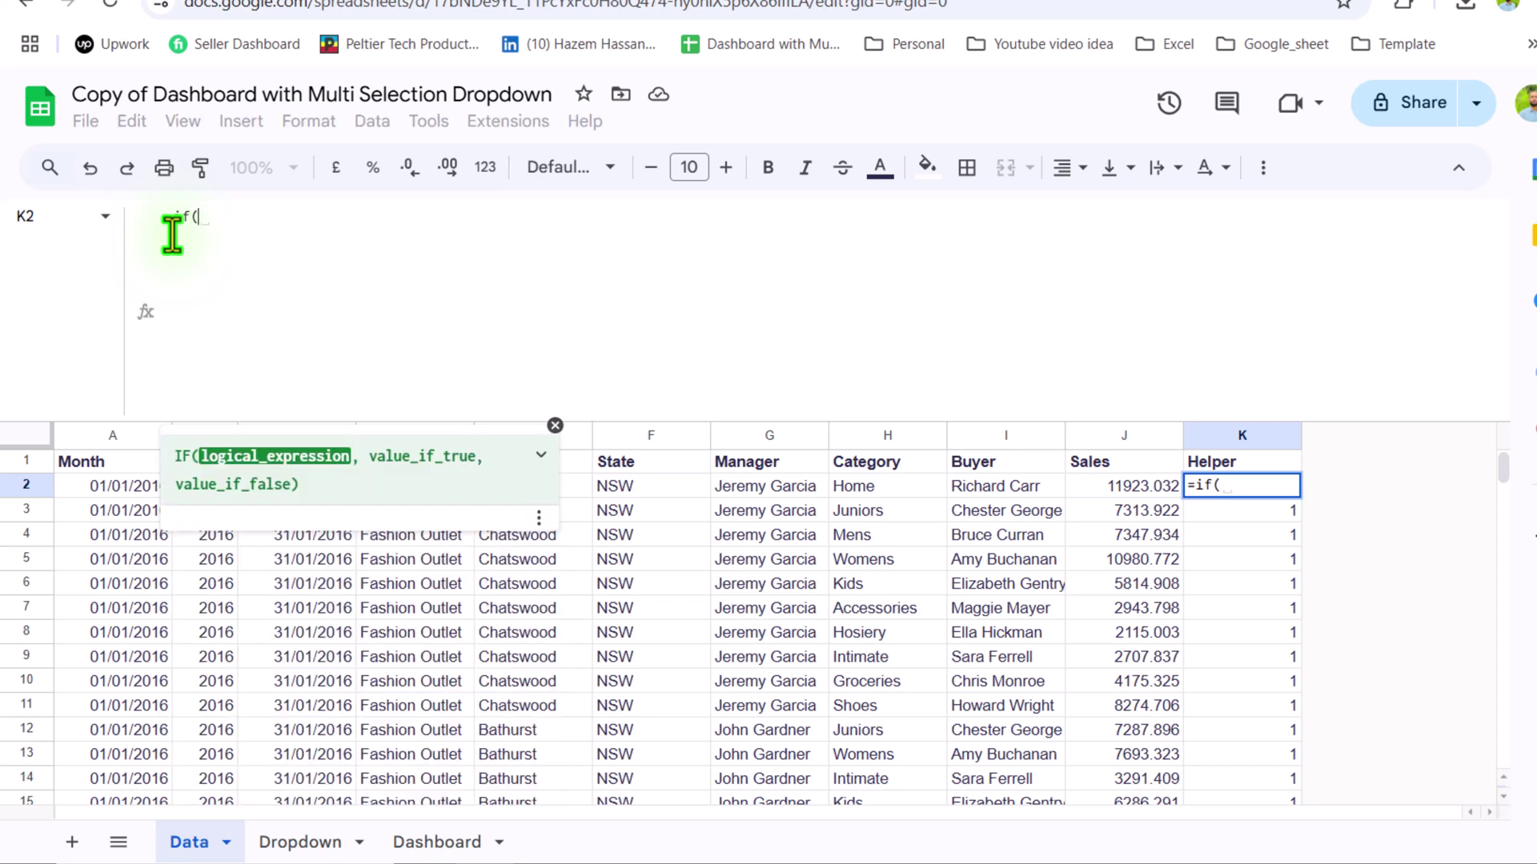
{"action": "left_click", "coordinate": [432, 842]}
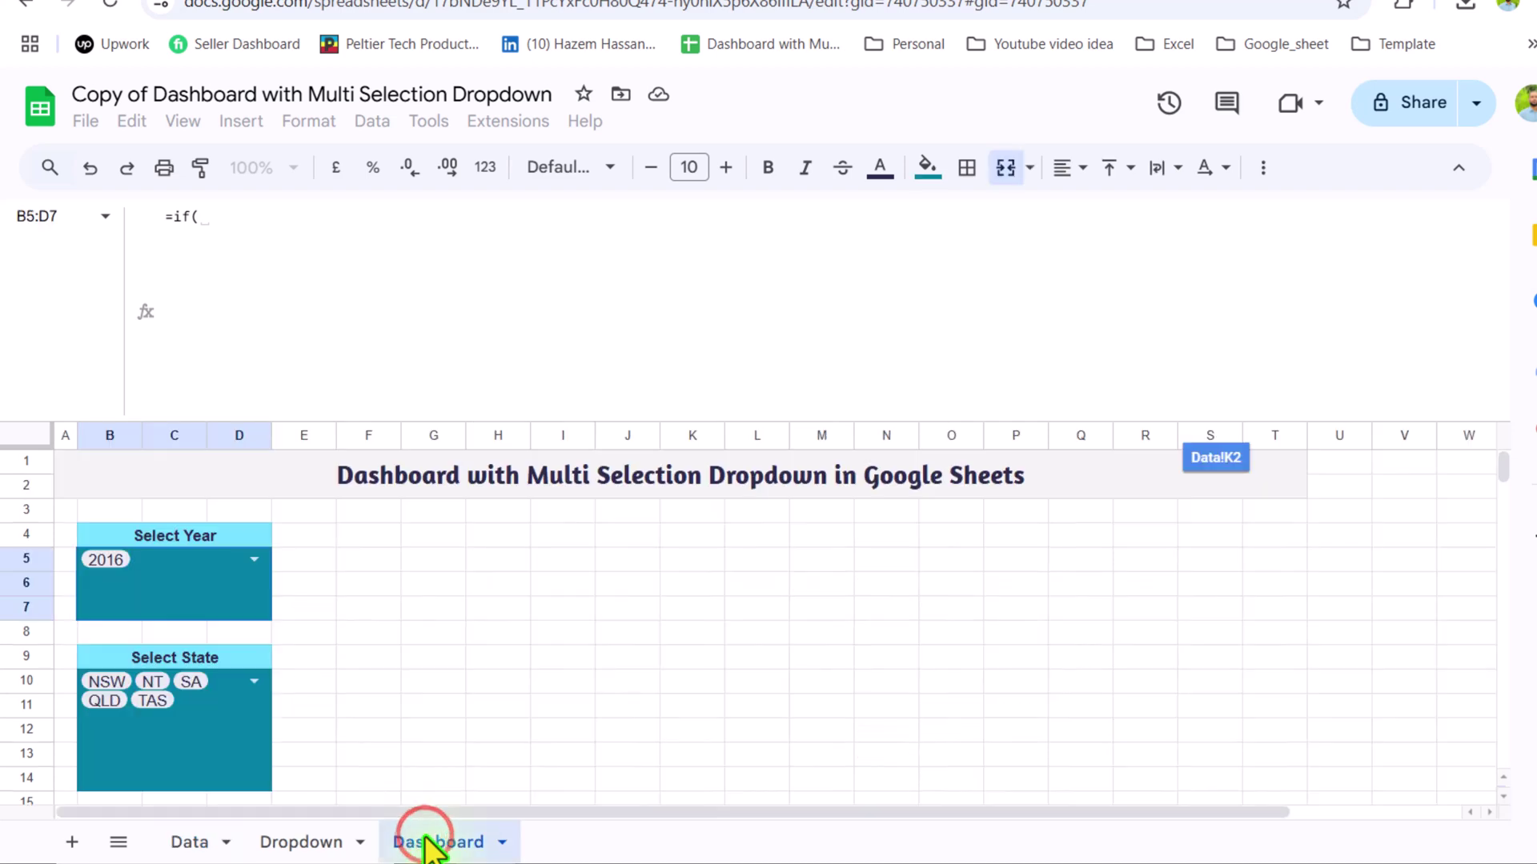
{"action": "left_click", "coordinate": [215, 589]}
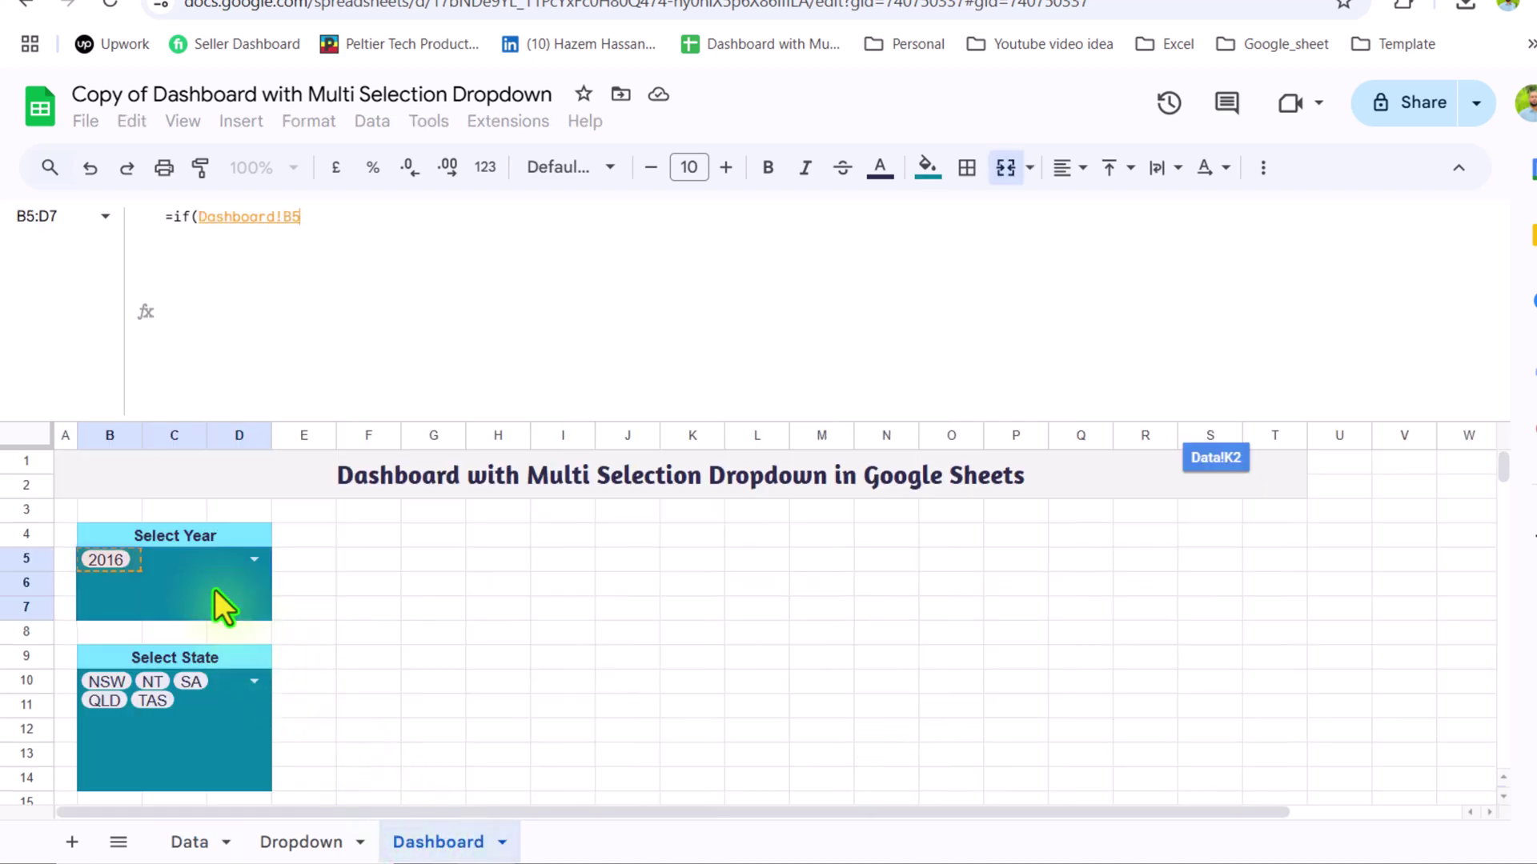
{"action": "type", "text": "=\"All\","}
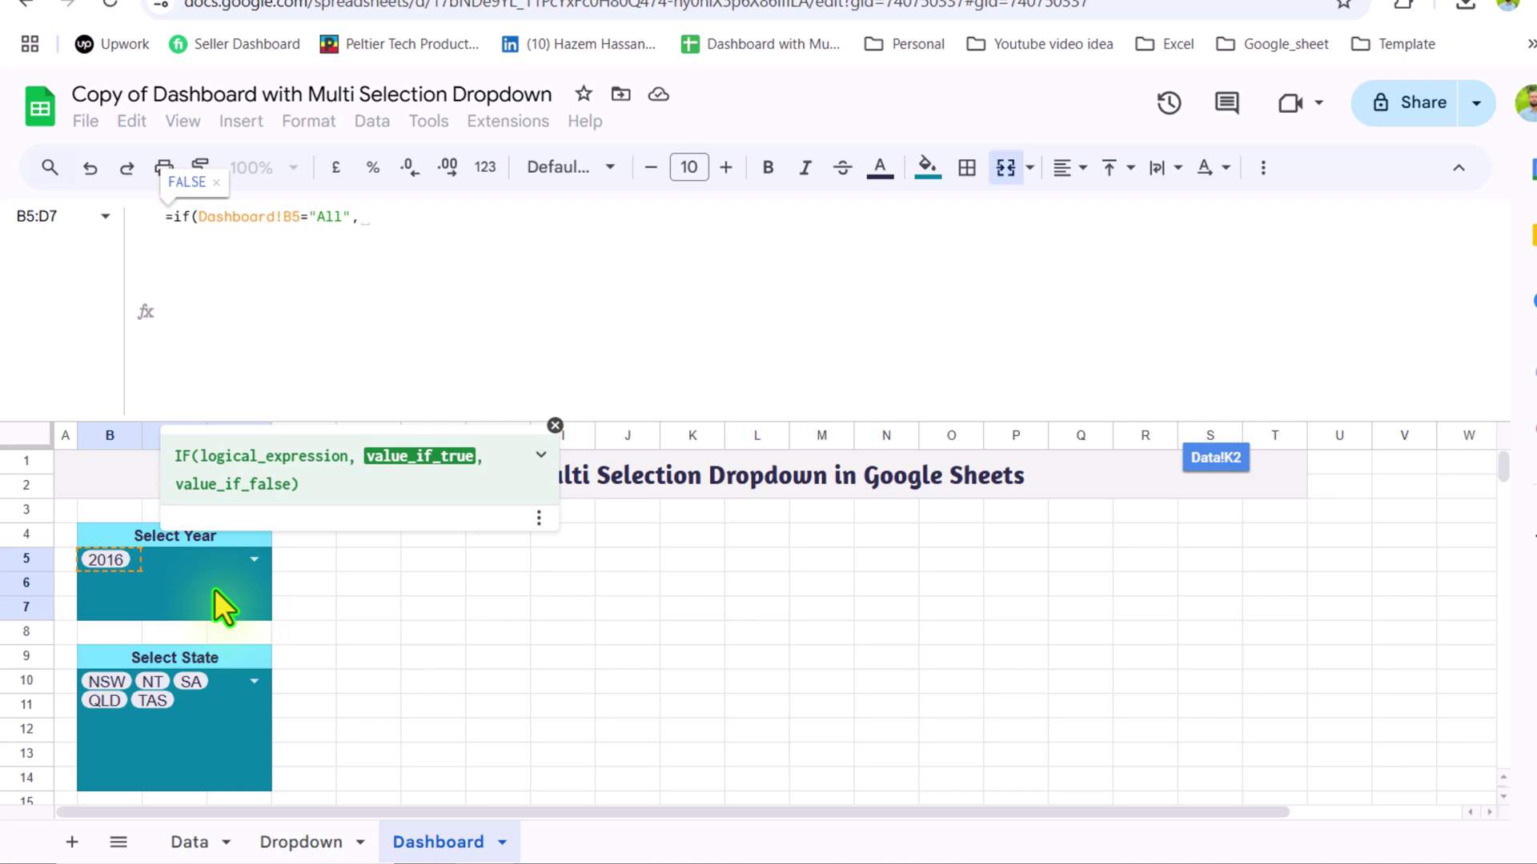
Step: Add row(A2:A), referring to the Data sheet's Month column, as the IF formula's value if true
{"action": "left_click", "coordinate": [197, 848]}
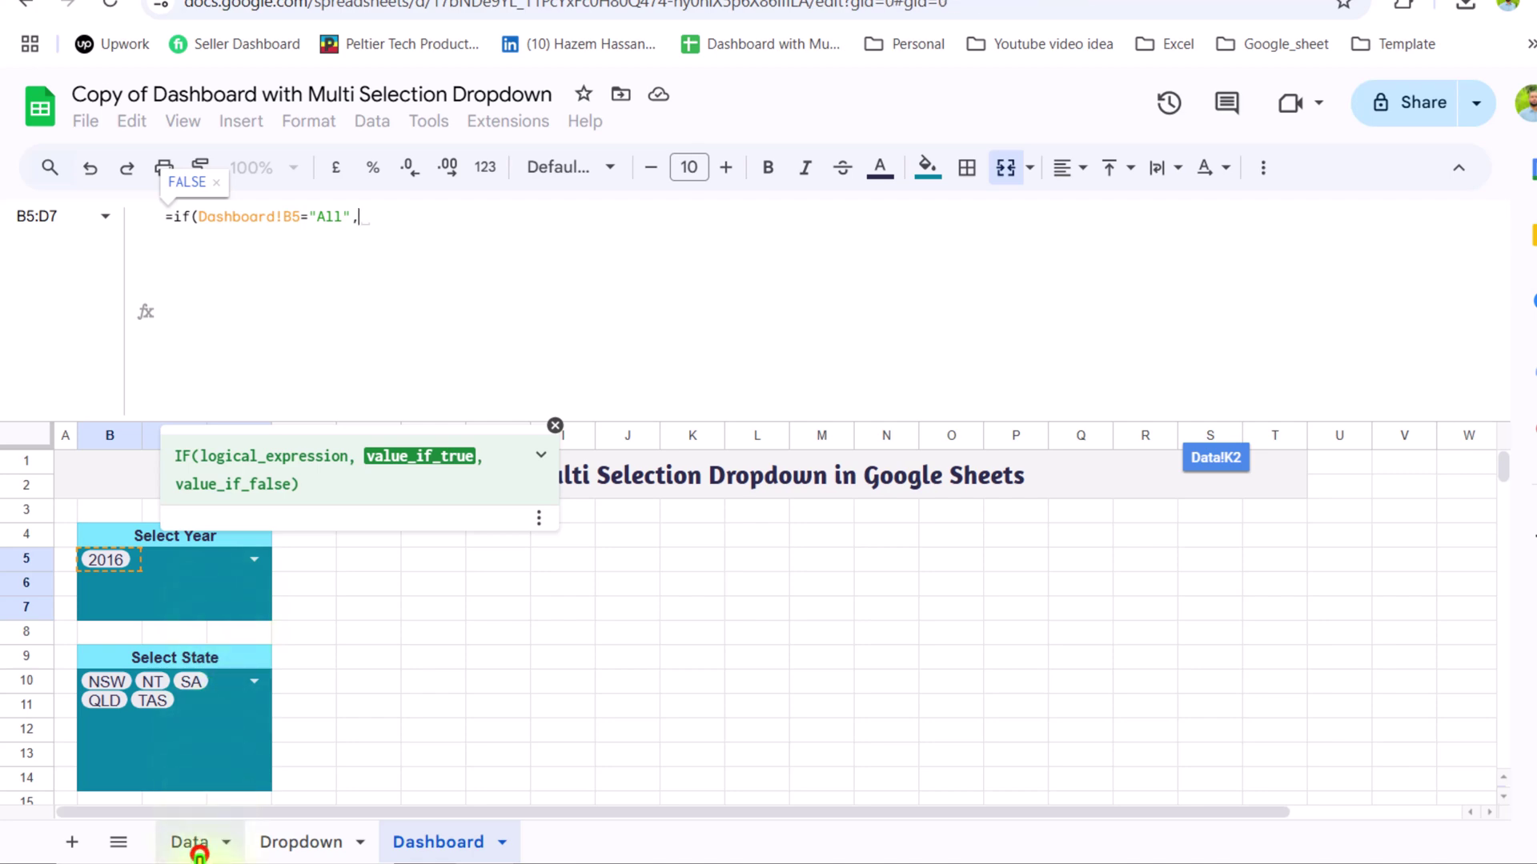
{"action": "left_click", "coordinate": [107, 482]}
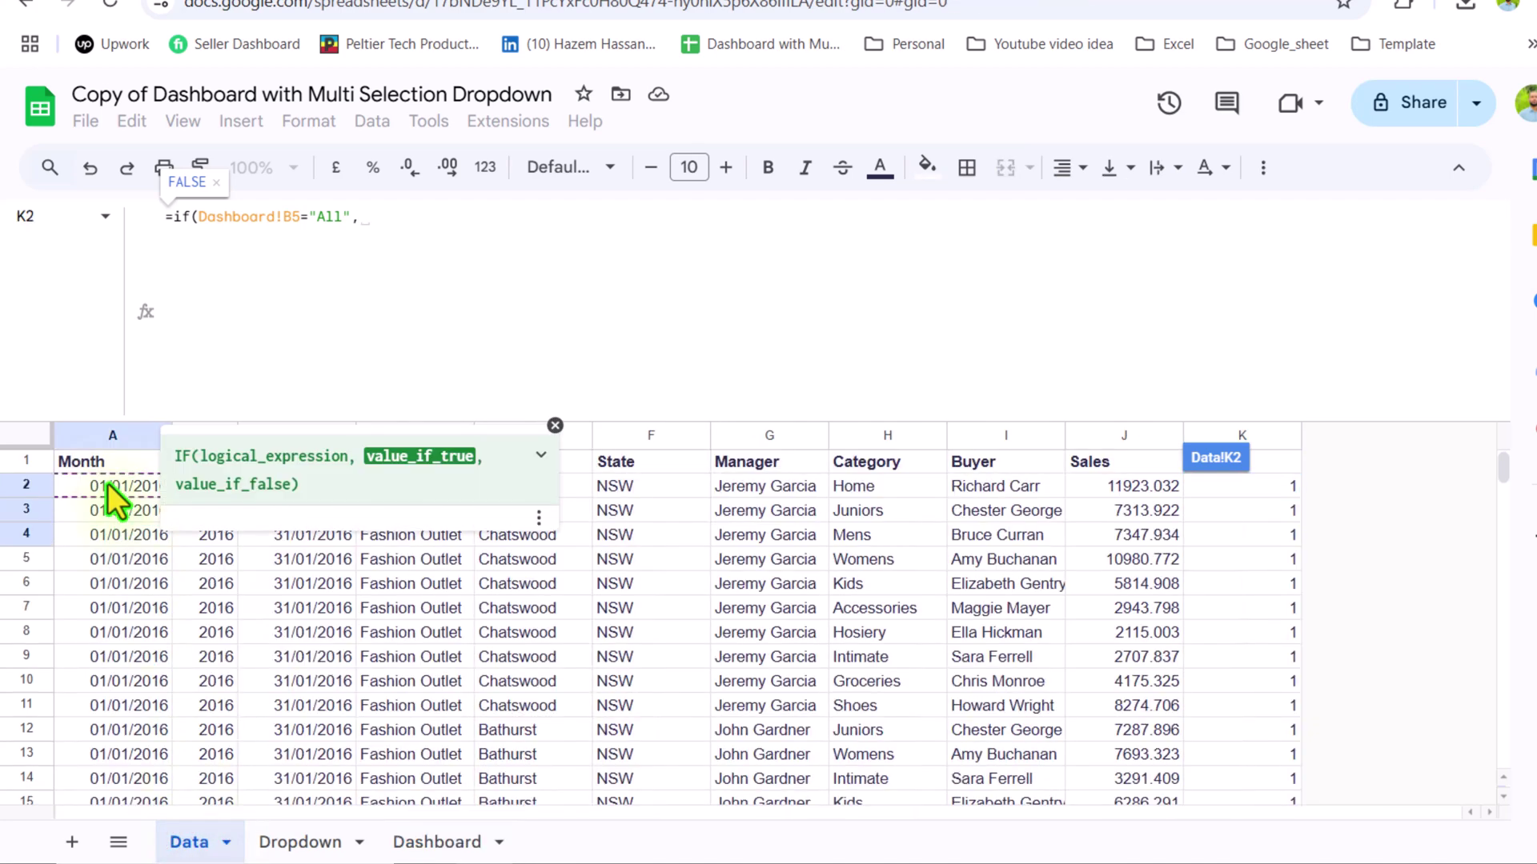
{"action": "type", "text": "row("}
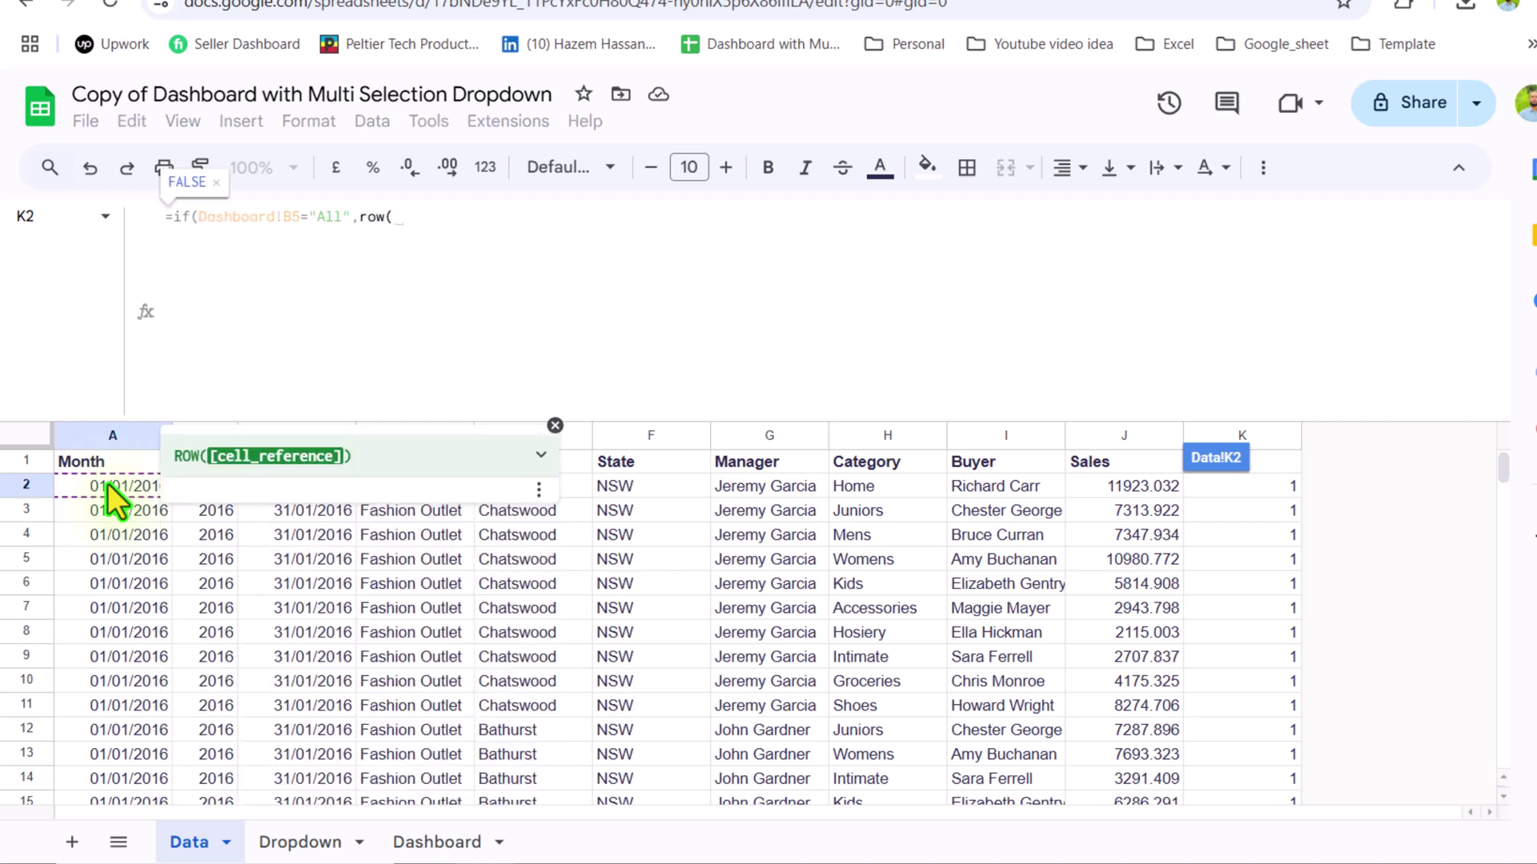
{"action": "left_click", "coordinate": [109, 484]}
{"action": "left_click_drag", "start_coordinate": [113, 488], "coordinate": [125, 564]}
{"action": "key", "text": "BackSpace"}
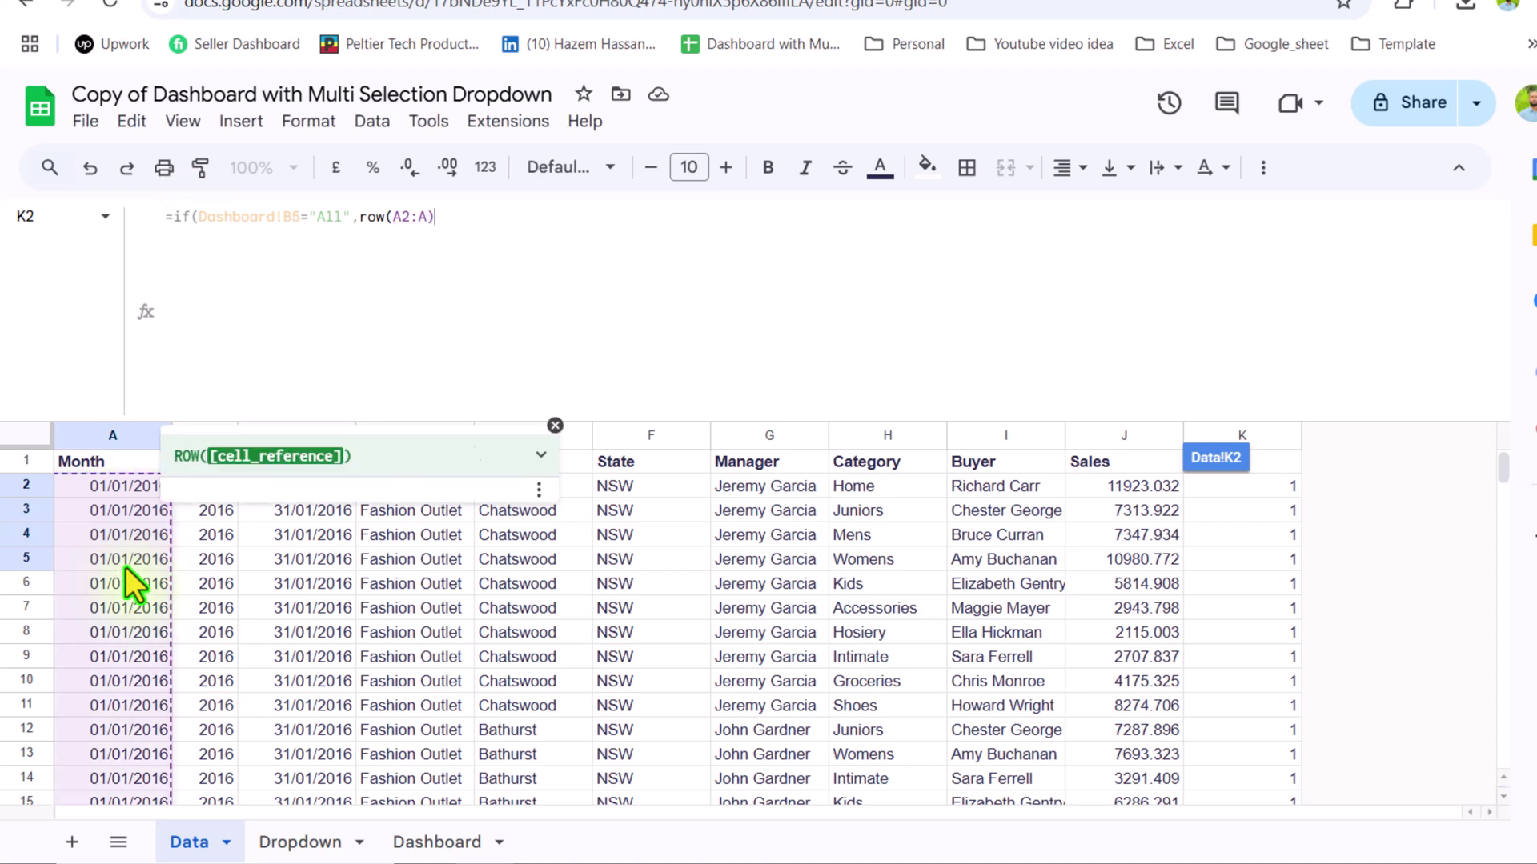
{"action": "type", "text": "),"}
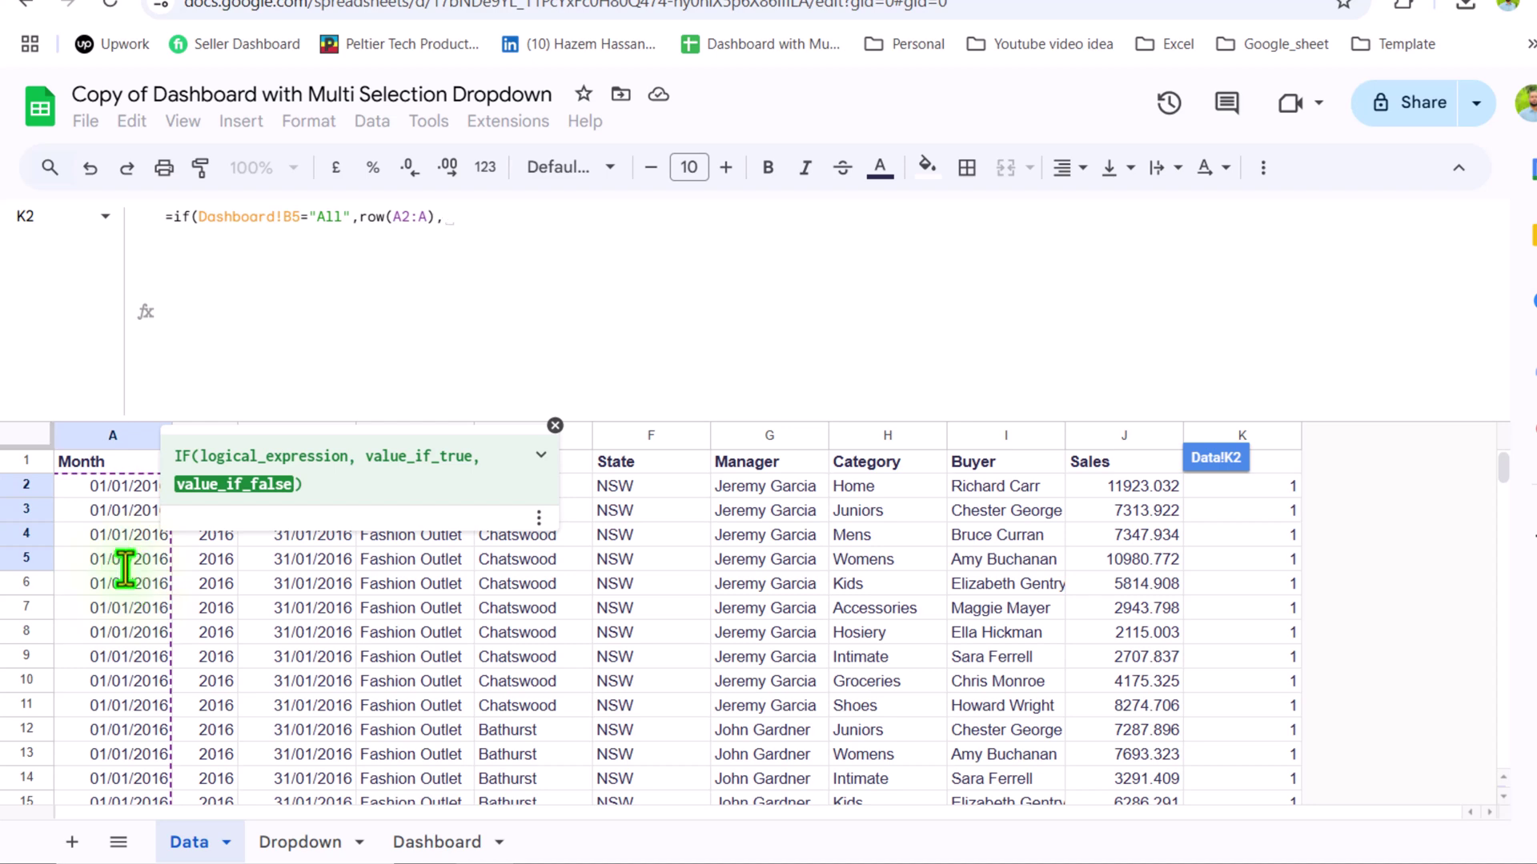
Step: Add xmatch(B2:B,split(Dashboard!B5,", ")) as the value if false, wrap the K2 formula in ArrayFormula, and enter it
{"action": "type", "text": "xmatch(B2:B,split(Dashboard!B5,\", \")"}
{"action": "type", "text": ")"}
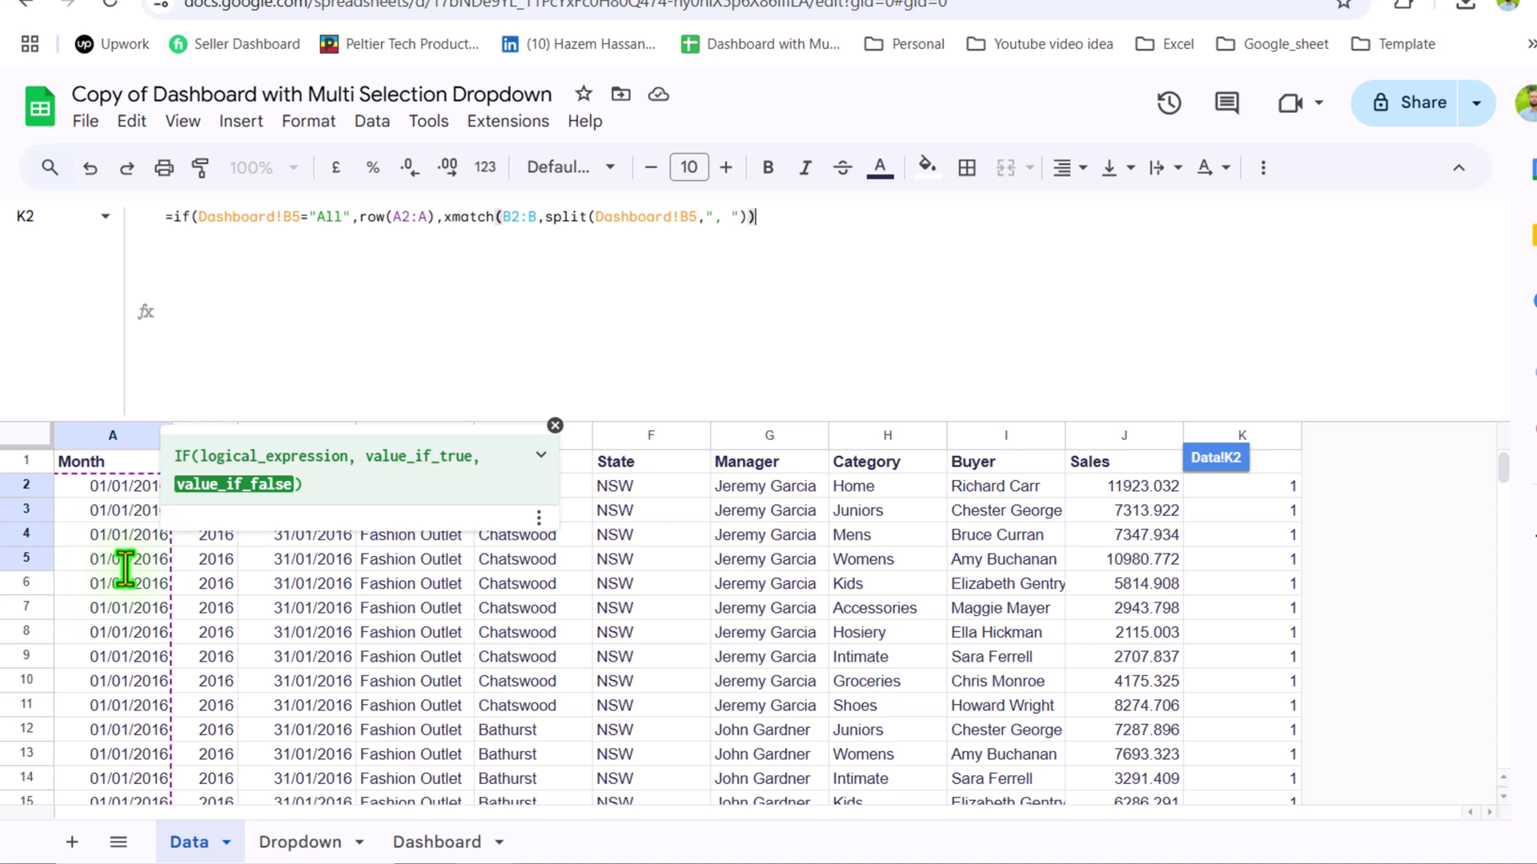
{"action": "type", "text": ")"}
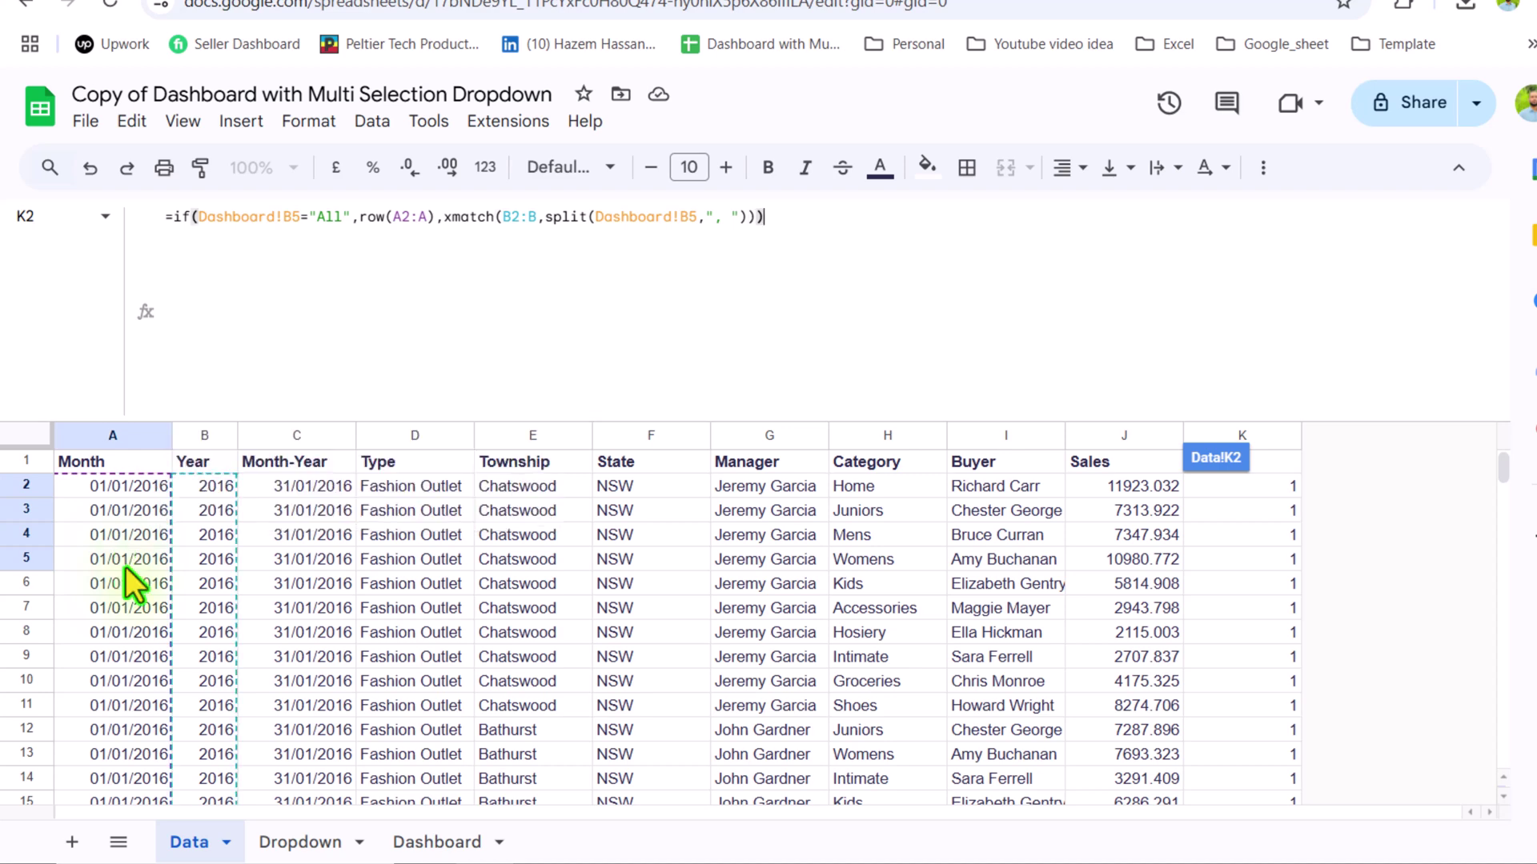
{"action": "key", "text": "ctrl+shift+Return"}
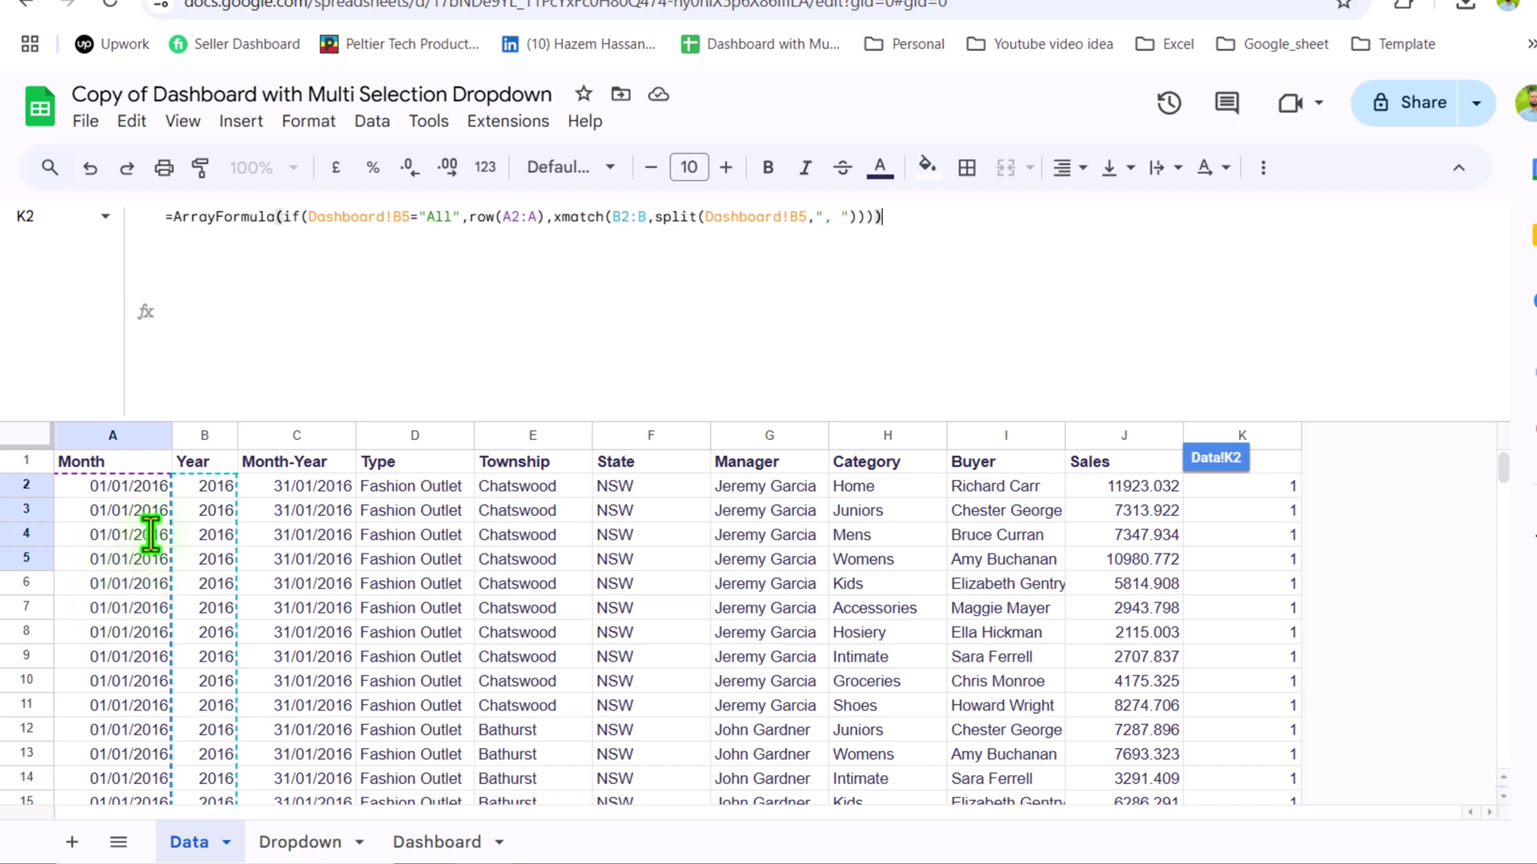
{"action": "key", "text": "Return"}
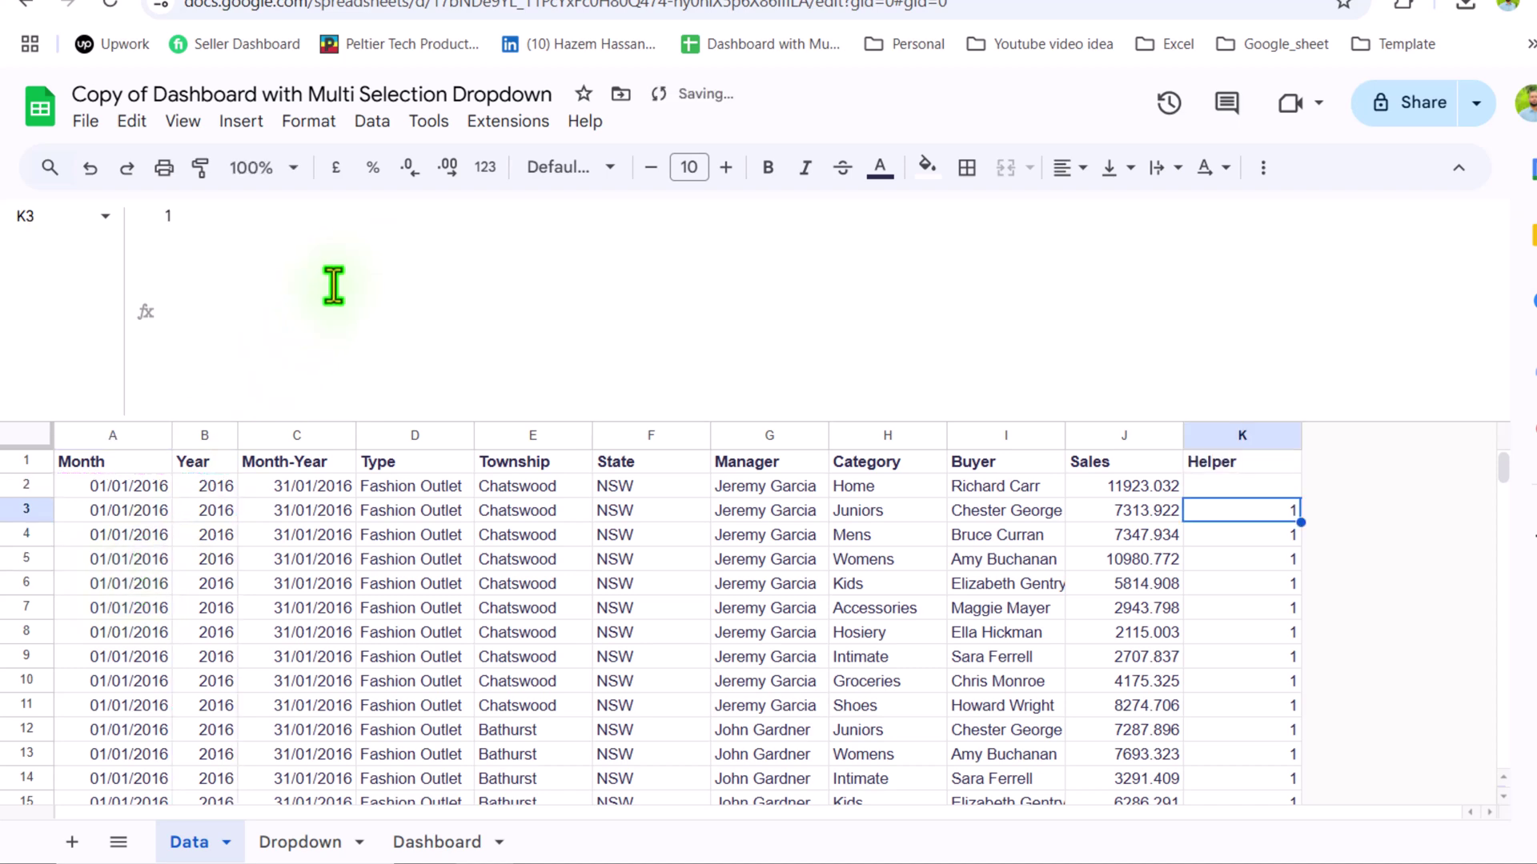
{"action": "key", "text": "Up"}
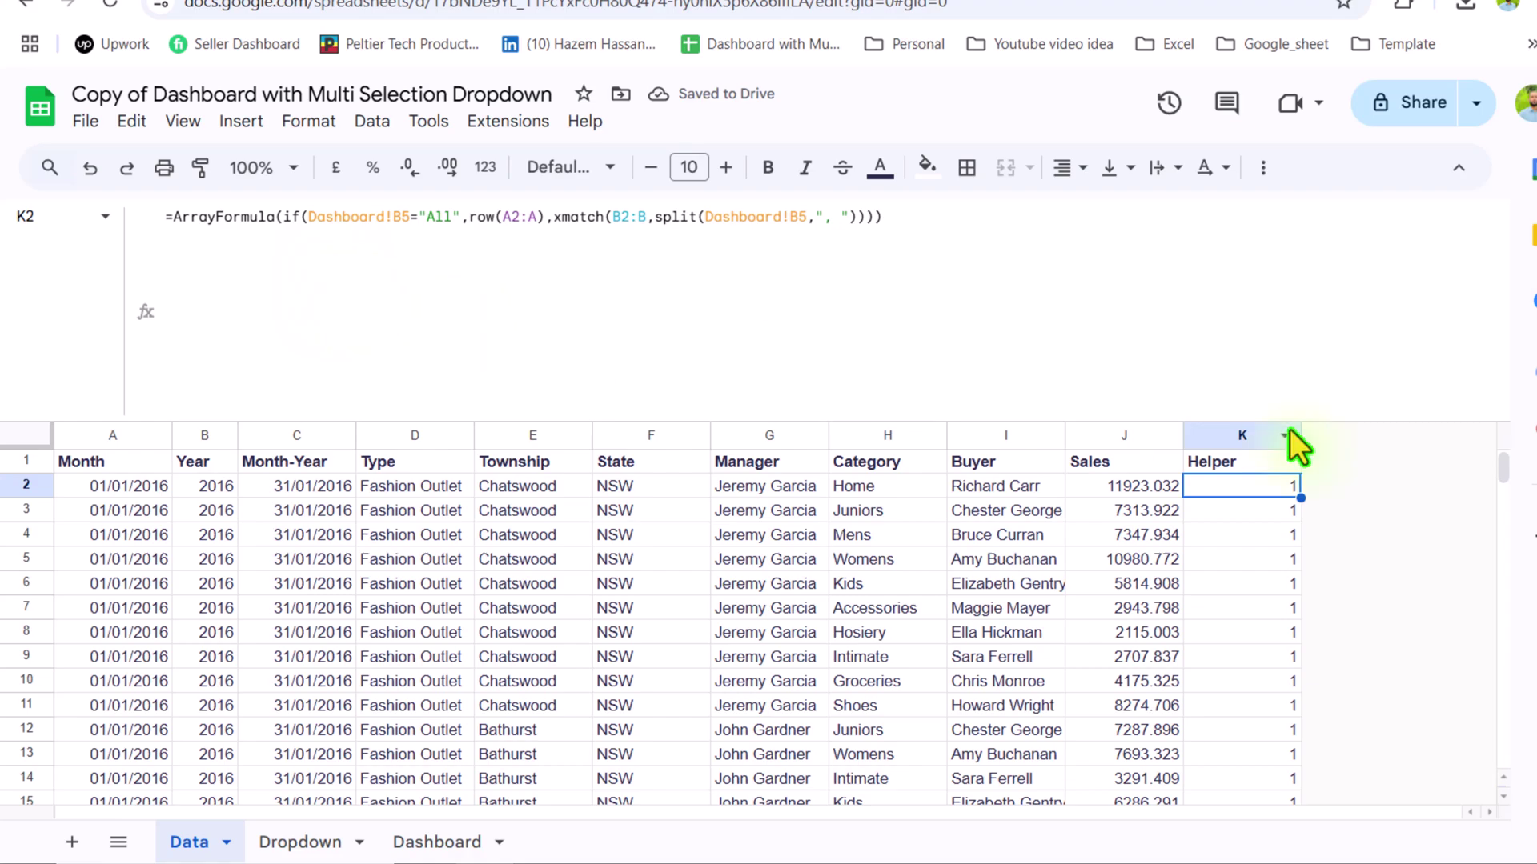
{"action": "left_click_drag", "start_coordinate": [1510, 485], "coordinate": [1483, 693]}
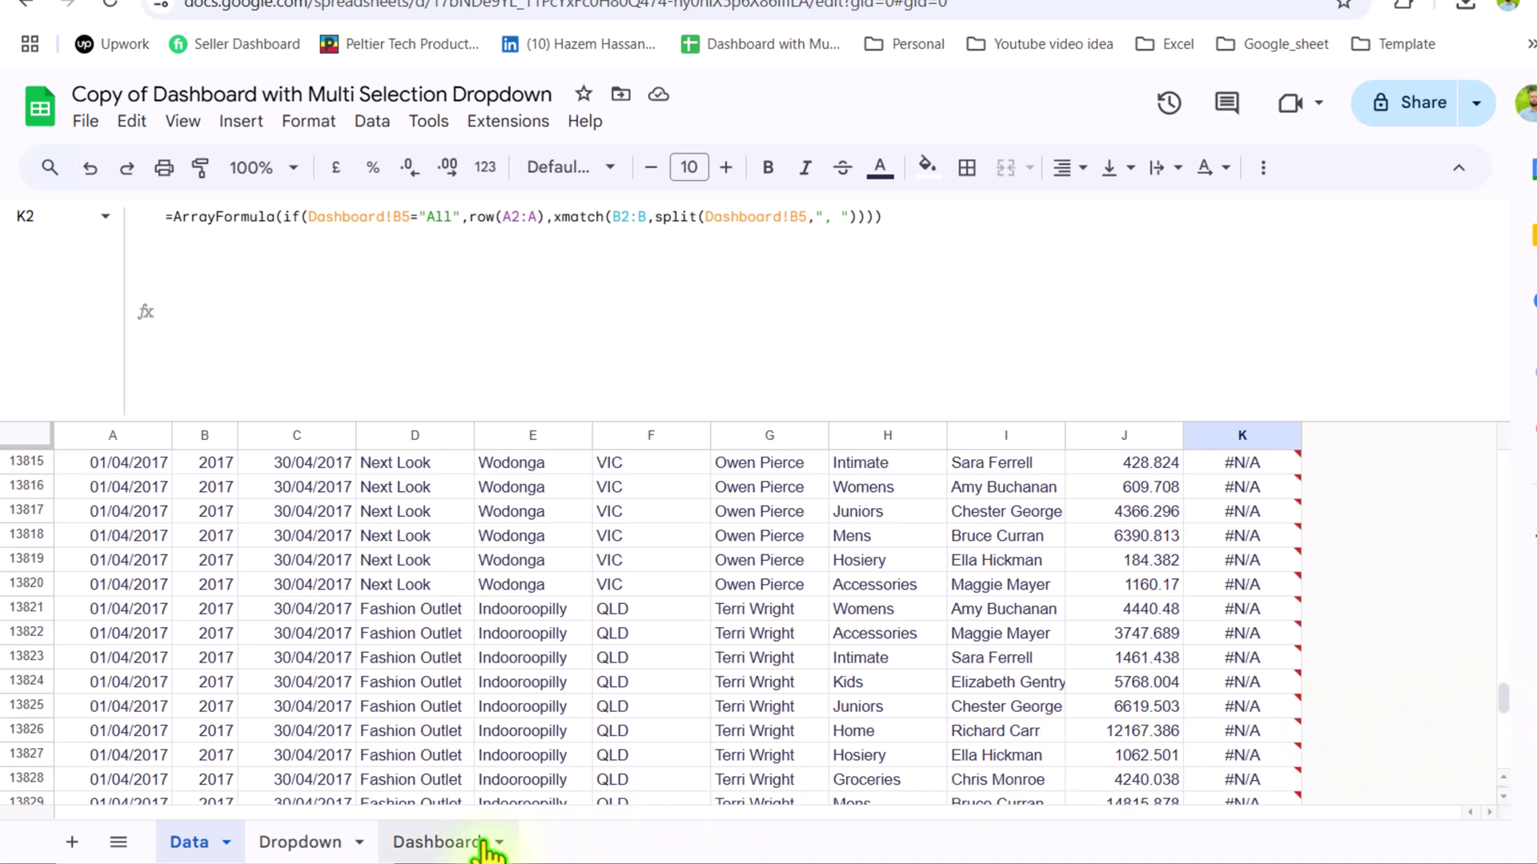
Step: Set the dashboard's Select Year dropdown to All only and check the Helper column on the Data sheet
{"action": "left_click", "coordinate": [444, 842]}
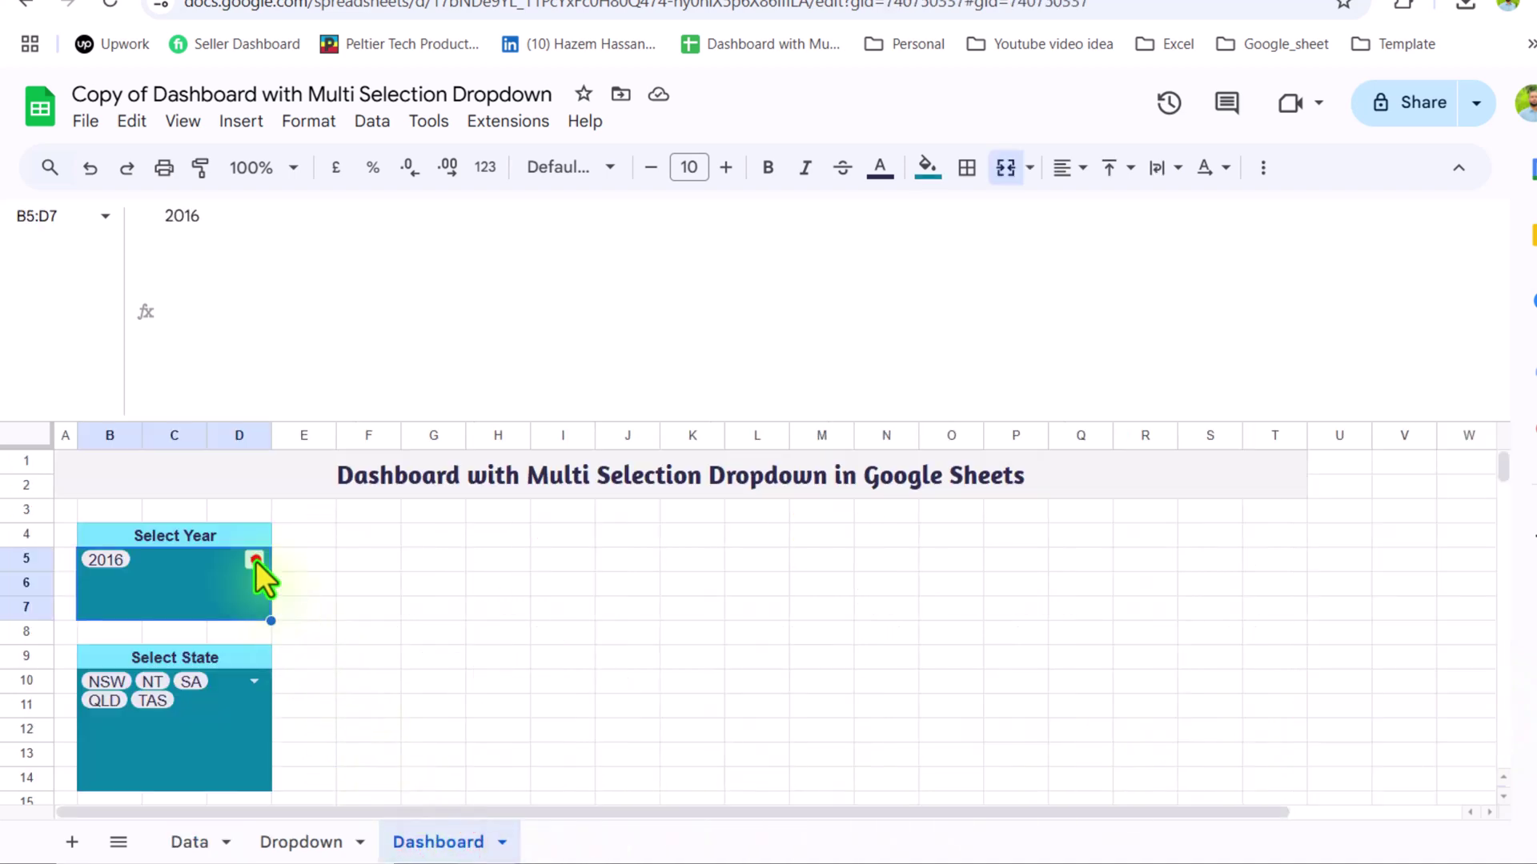
{"action": "left_click", "coordinate": [254, 560]}
{"action": "left_click", "coordinate": [172, 684]}
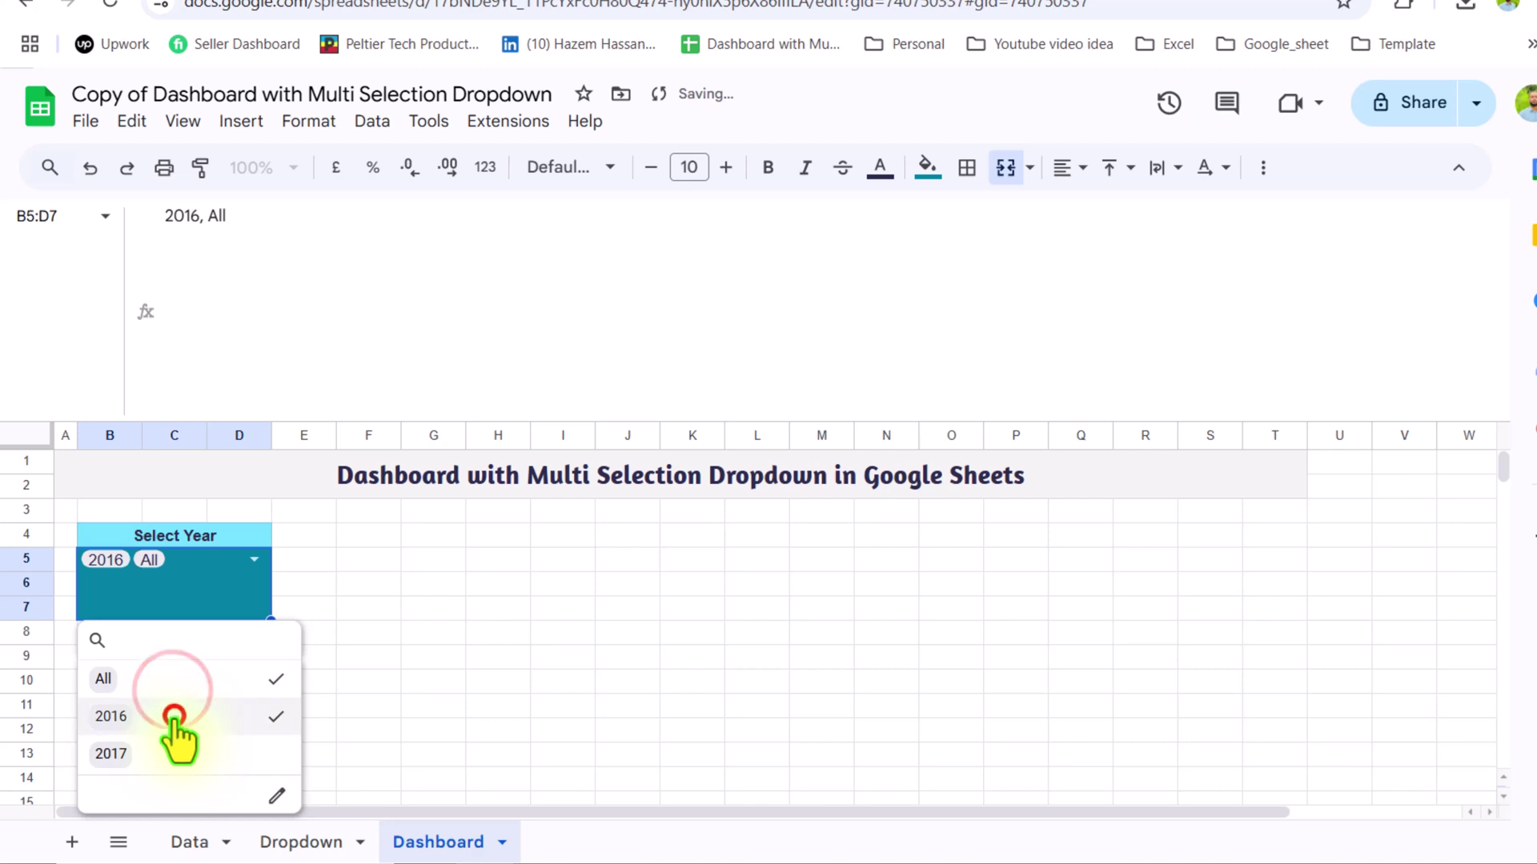
{"action": "left_click", "coordinate": [174, 716]}
{"action": "left_click", "coordinate": [498, 690]}
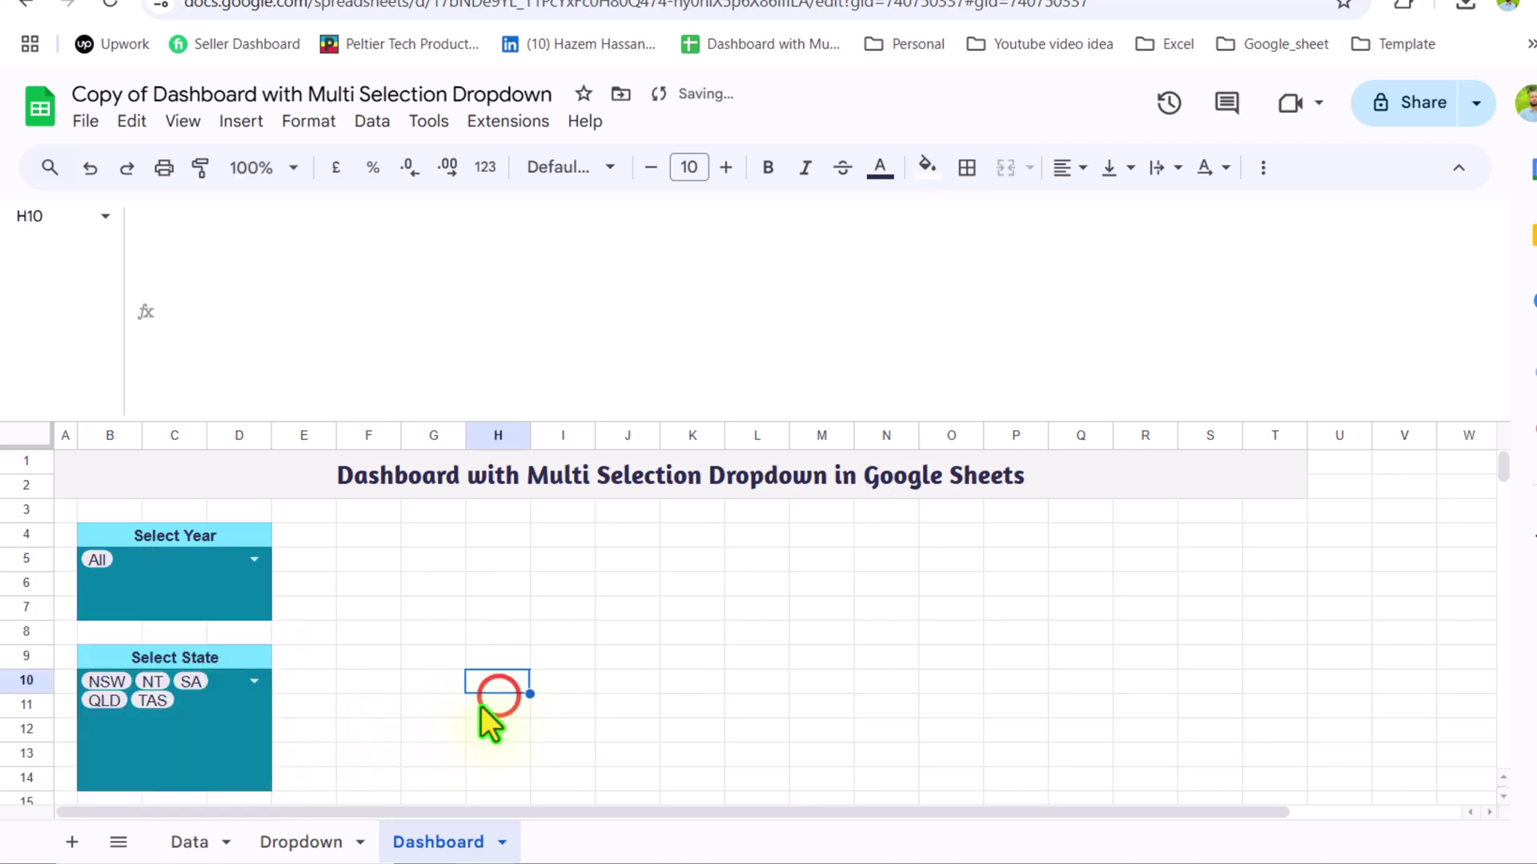
{"action": "left_click", "coordinate": [210, 841]}
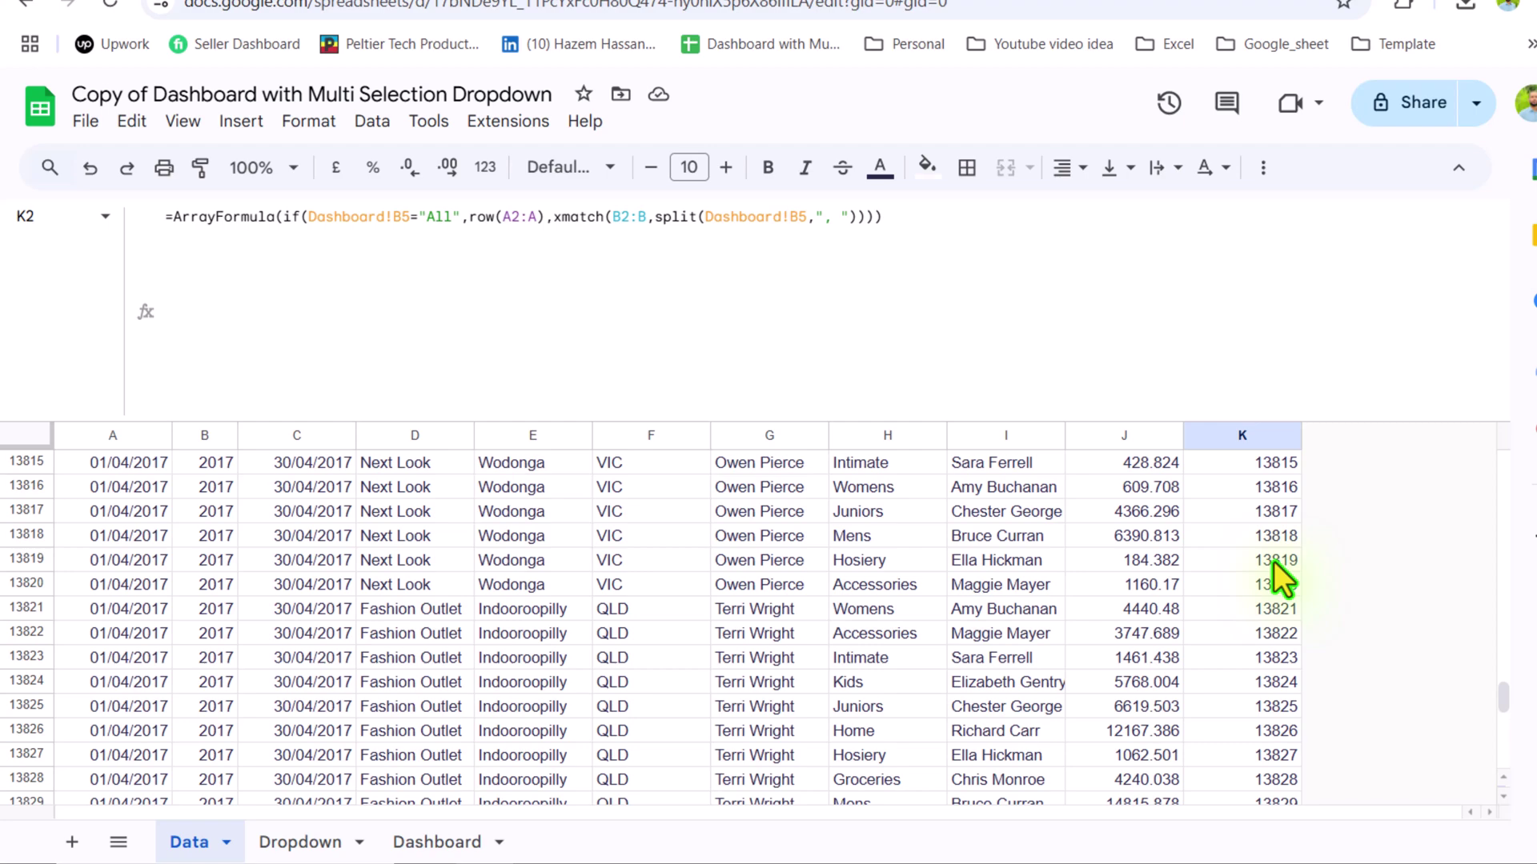
{"action": "left_click_drag", "start_coordinate": [1503, 707], "coordinate": [1505, 452]}
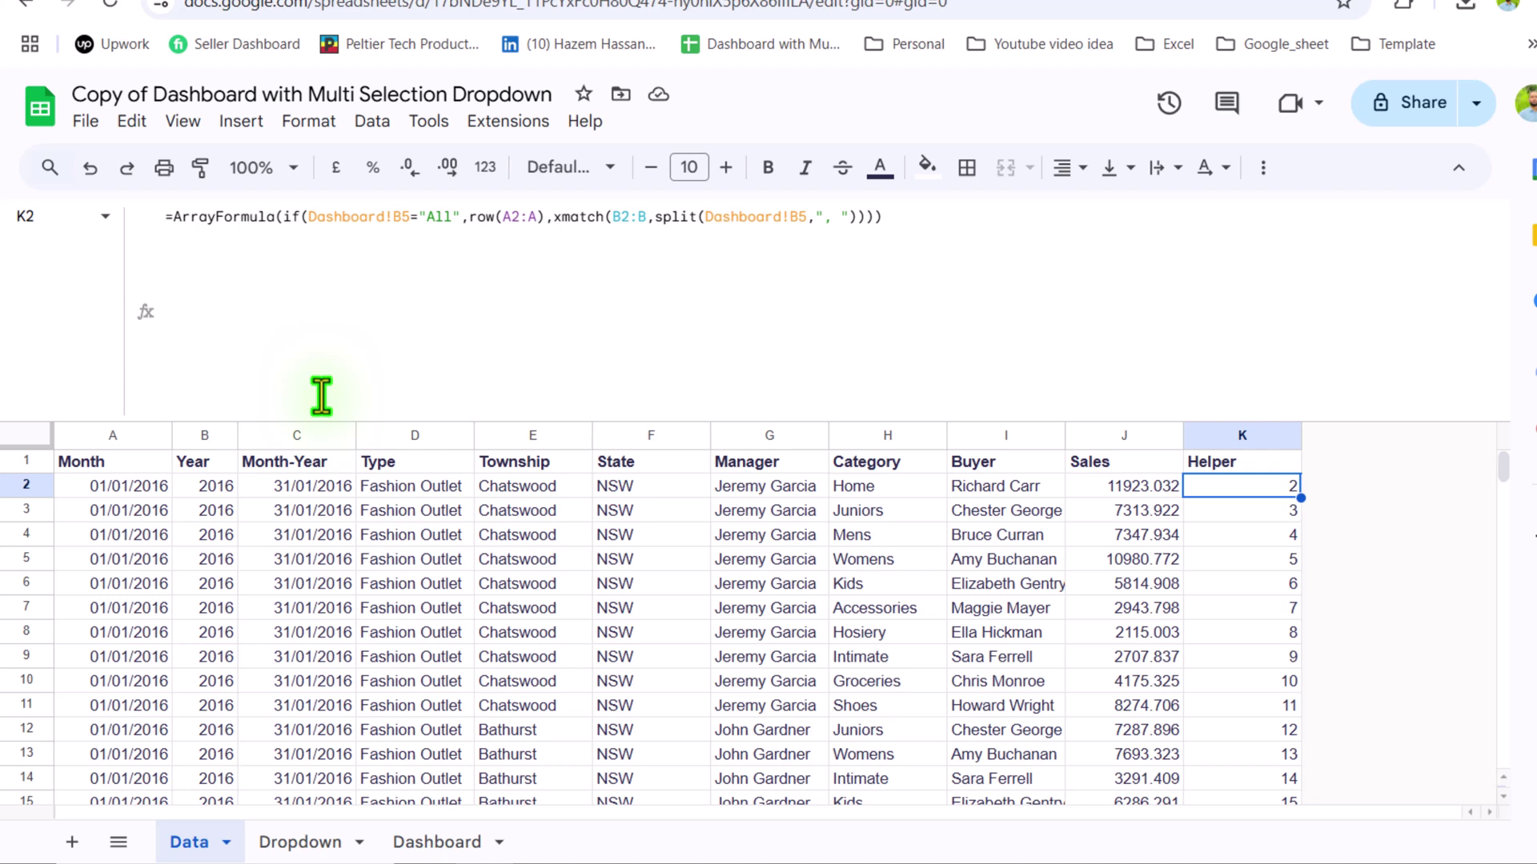
Step: Remove the ArrayFormula wrapper and its closing parenthesis from the K2 helper formula
{"action": "left_click", "coordinate": [282, 215]}
{"action": "left_click_drag", "start_coordinate": [282, 215], "coordinate": [171, 215]}
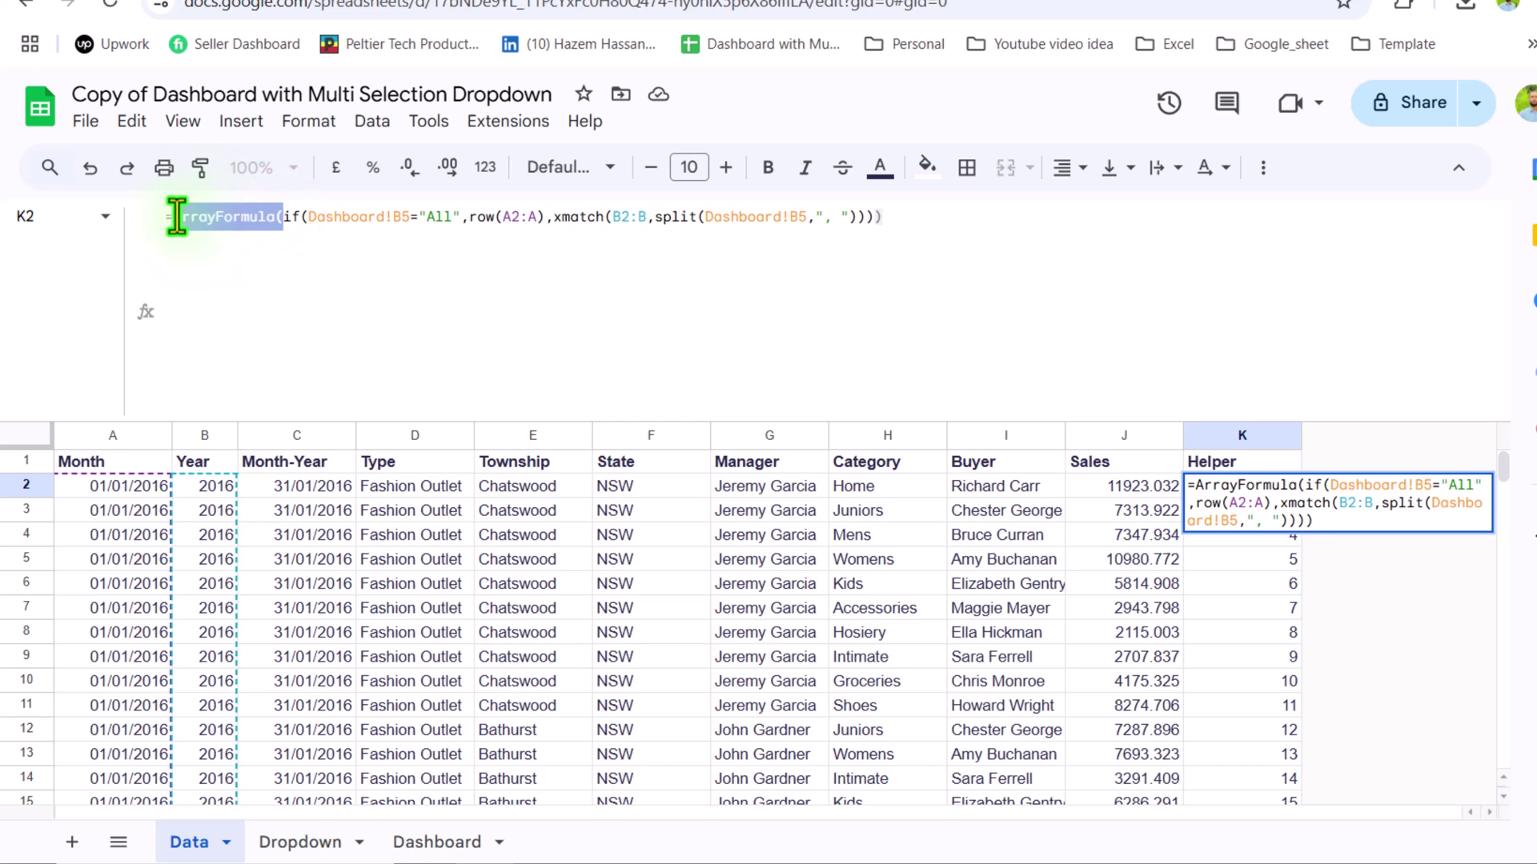
{"action": "key", "text": "BackSpace"}
{"action": "key", "text": "End"}
{"action": "key", "text": "BackSpace"}
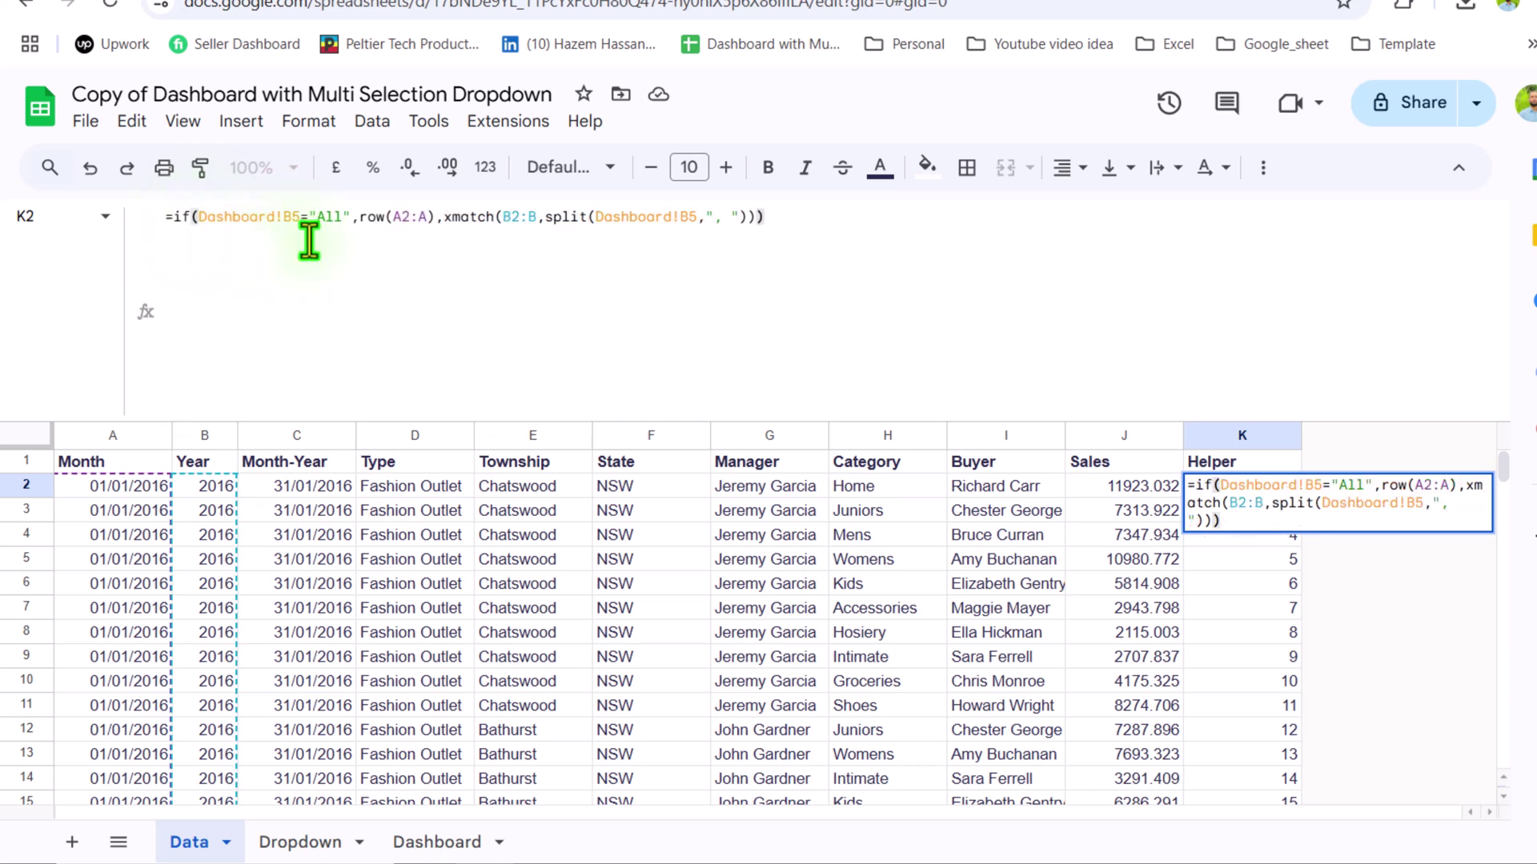
Step: Multiply the K2 formula by a copy of its IF expression and set the copy's condition to Dashboard!B10="All"
{"action": "type", "text": "*"}
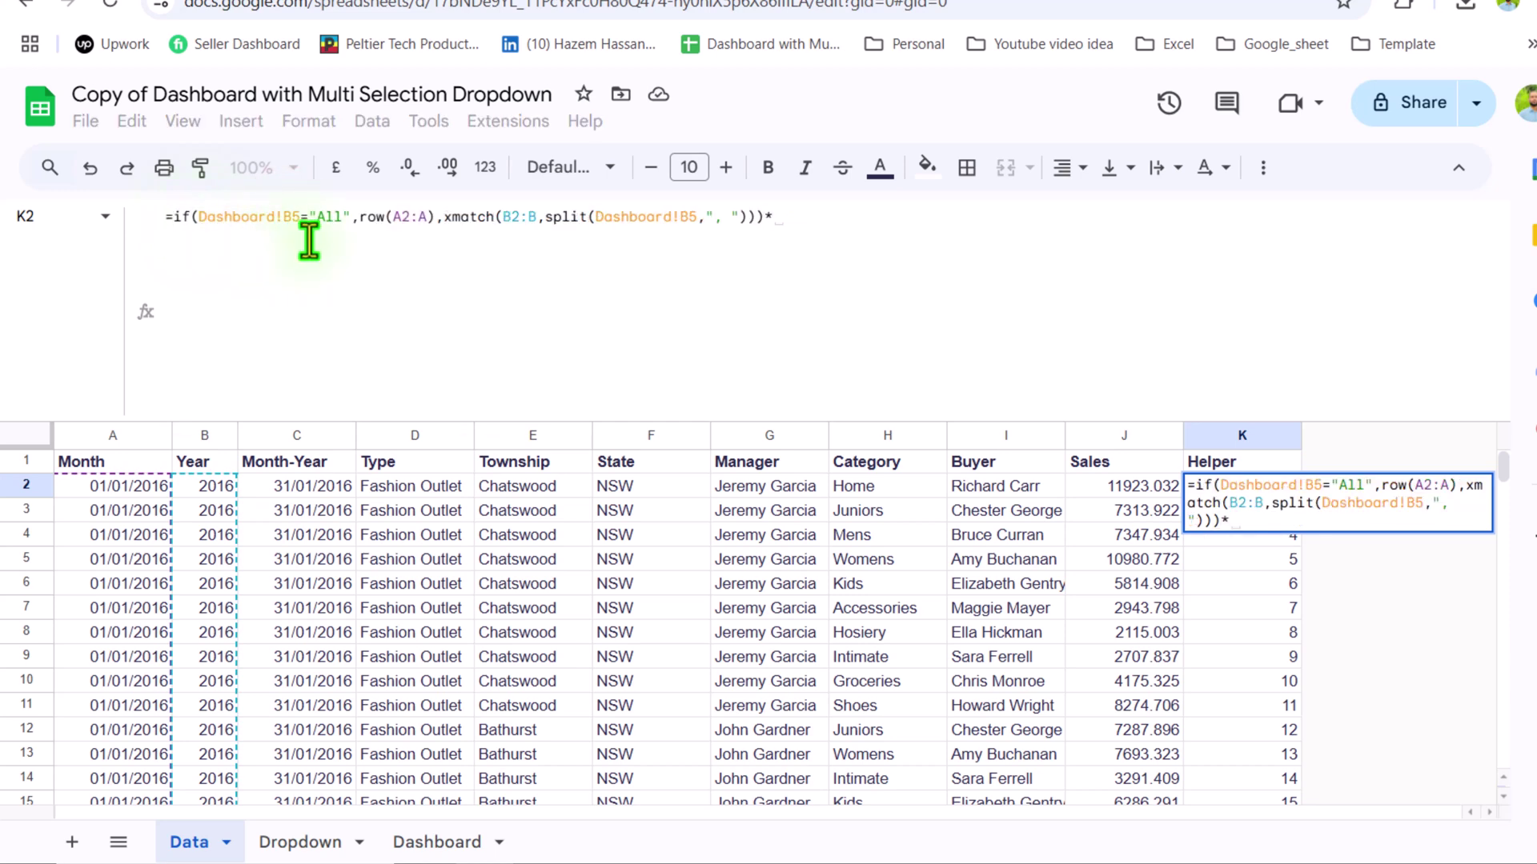
{"action": "left_click_drag", "start_coordinate": [189, 231], "coordinate": [765, 223]}
{"action": "left_click", "coordinate": [812, 217]}
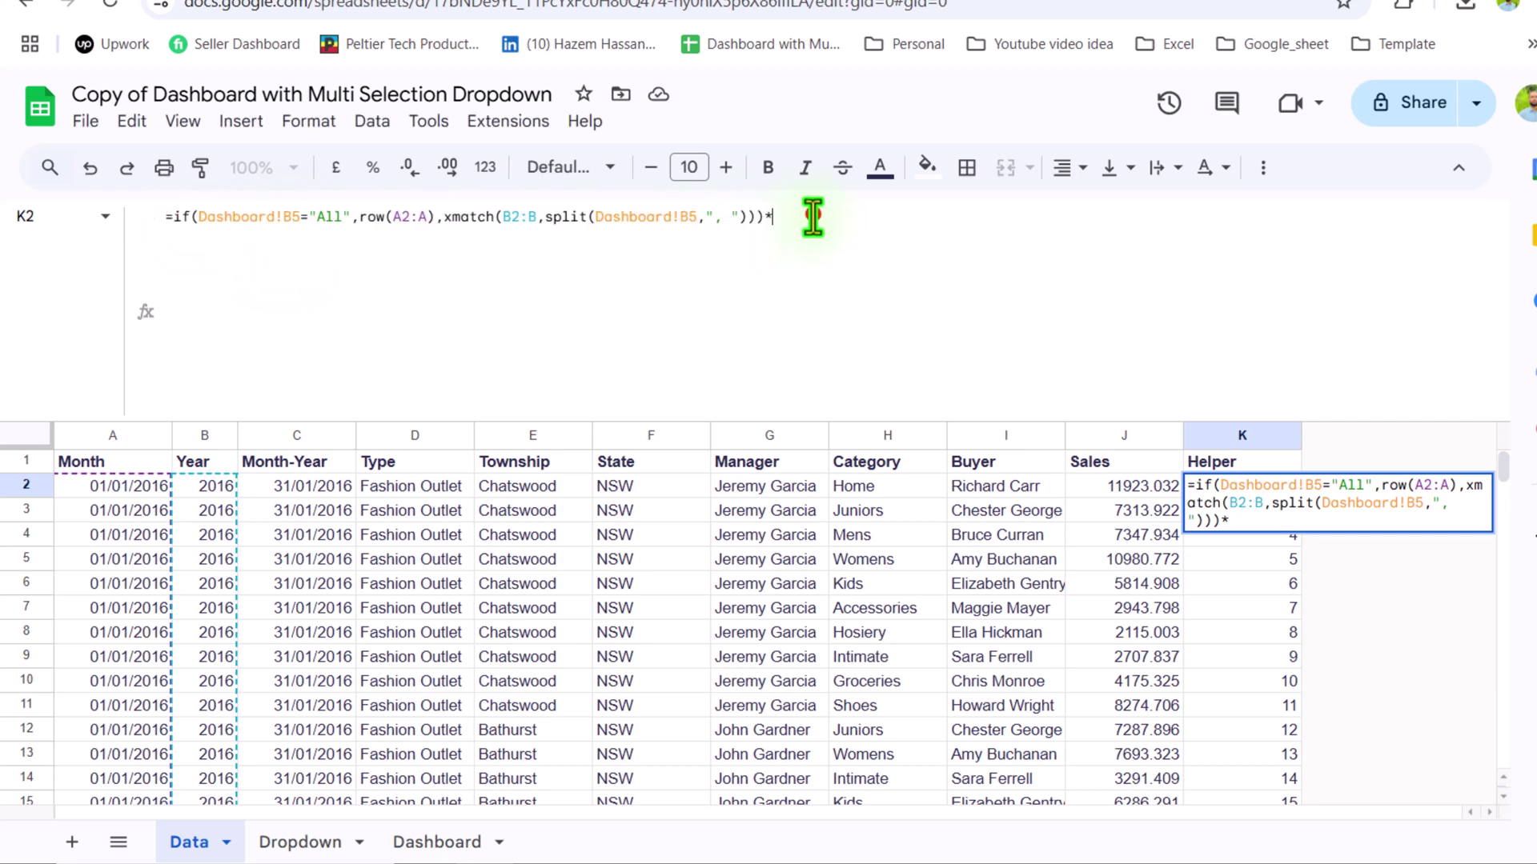
{"action": "type", "text": "if(Dashboard!B5=\"All\",row(A2:A),xmatch(B2:B,split(Dashboard!B5,\", \")))"}
{"action": "left_click_drag", "start_coordinate": [871, 217], "coordinate": [797, 217]}
{"action": "key", "text": "BackSpace"}
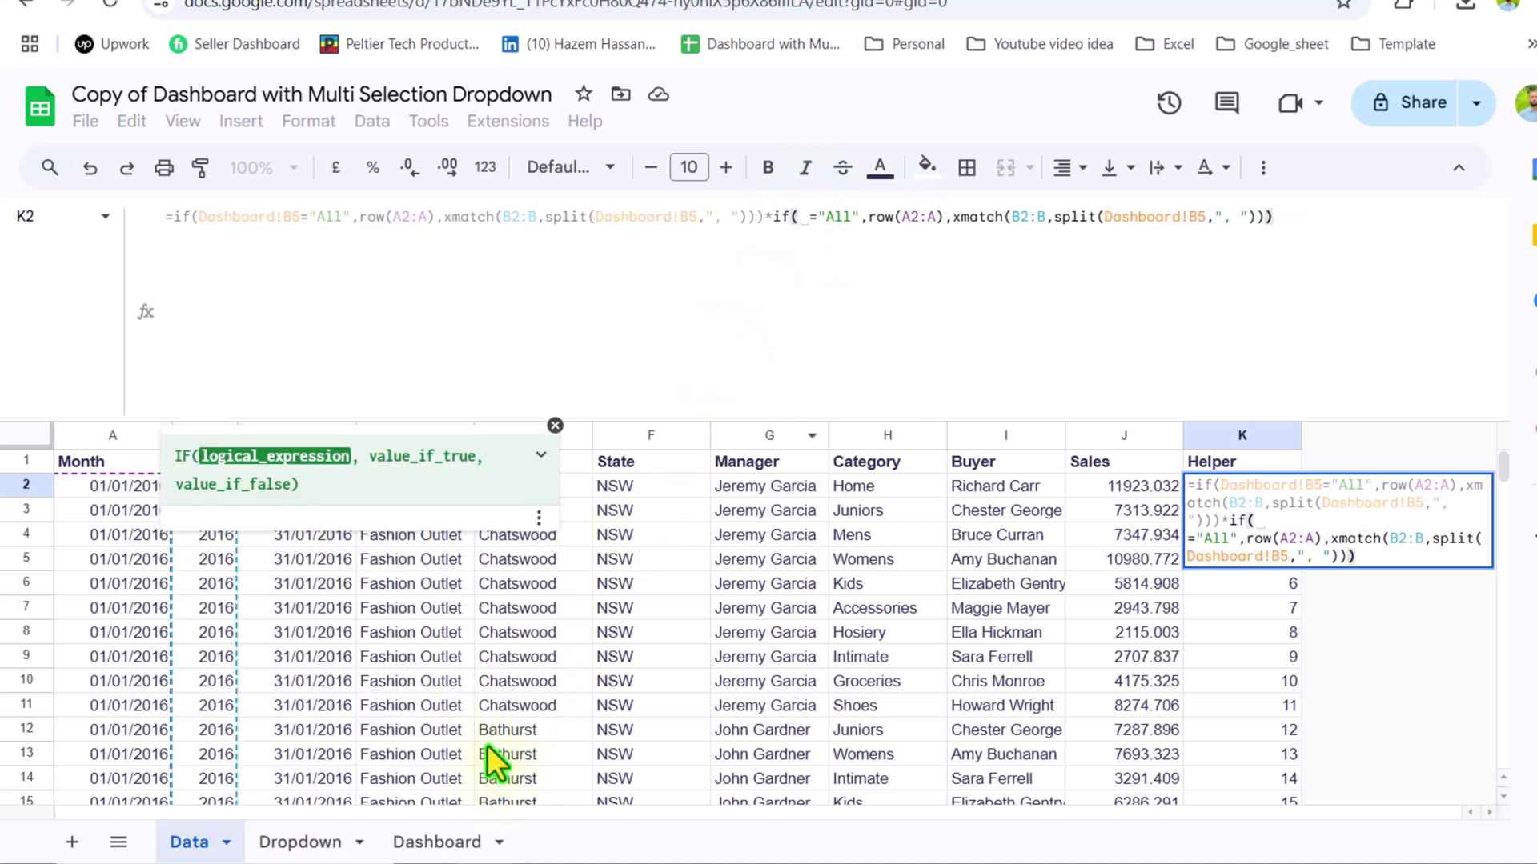
{"action": "left_click", "coordinate": [436, 841]}
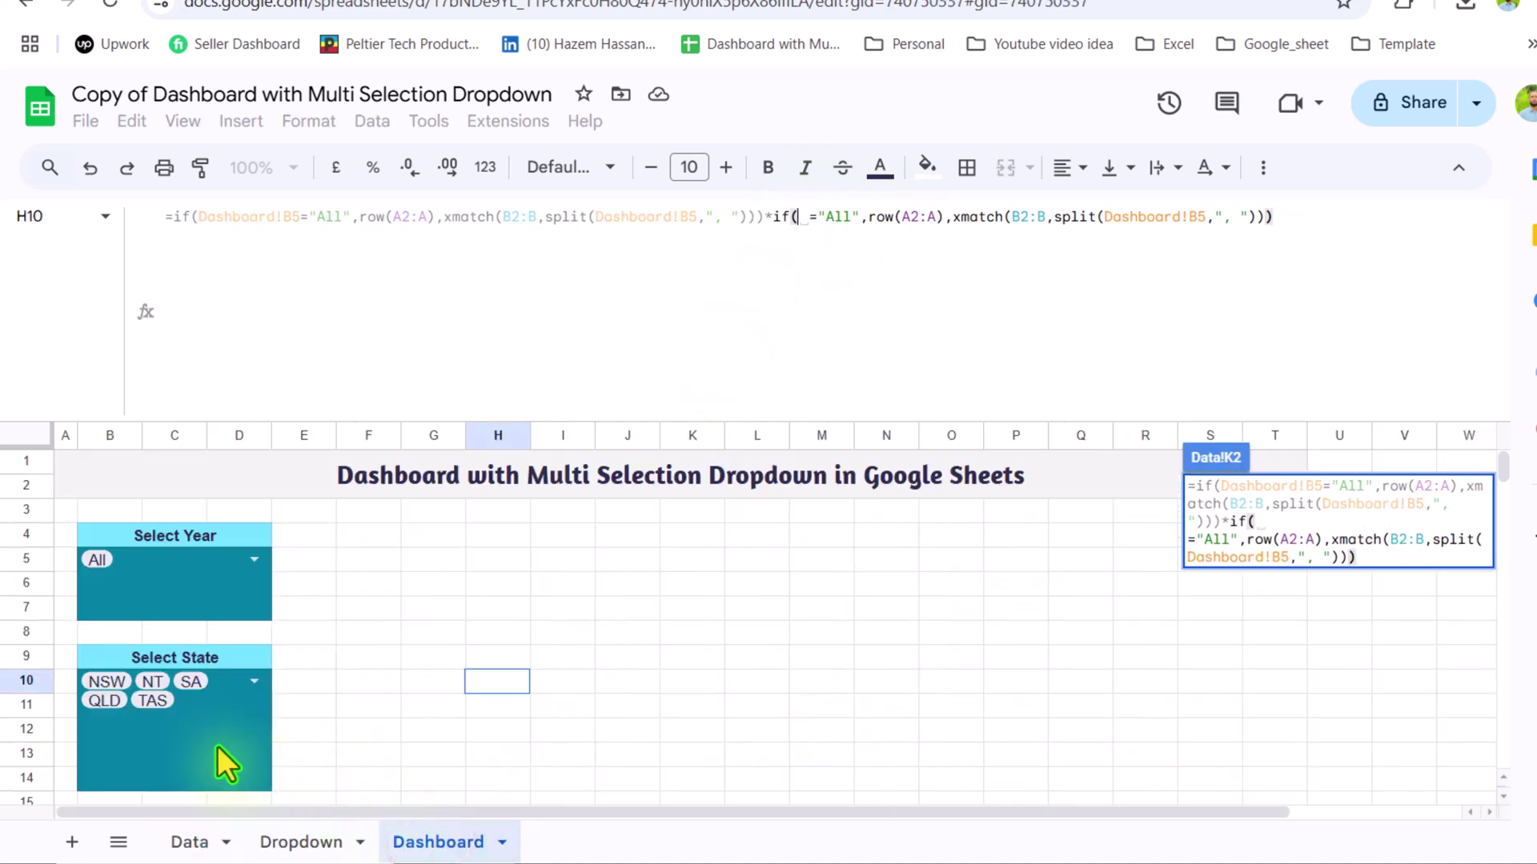
{"action": "left_click", "coordinate": [246, 720]}
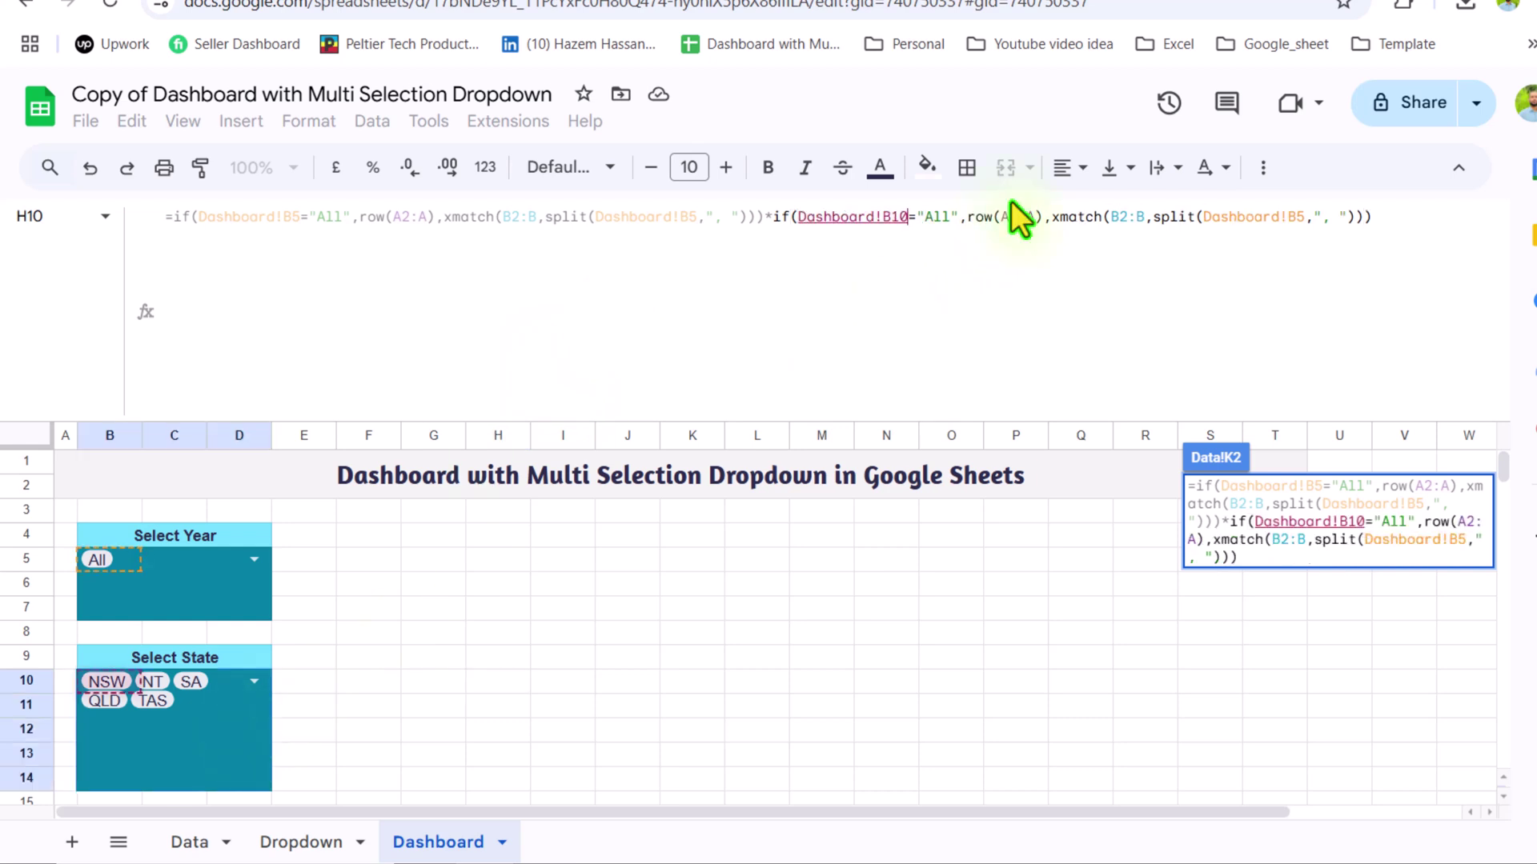
Step: In the second IF, change the xmatch search key to F2:F and the split reference to Dashboard!B10
{"action": "key", "text": "Right"}
{"action": "key", "text": "Right"}
{"action": "key", "text": "Right"}
{"action": "key", "text": "Right"}
{"action": "key", "text": "Right"}
{"action": "key", "text": "Right"}
{"action": "key", "text": "Right"}
{"action": "key", "text": "Right"}
{"action": "key", "text": "Right"}
{"action": "key", "text": "Right"}
{"action": "key", "text": "Right"}
{"action": "key", "text": "Right"}
{"action": "key", "text": "Right"}
{"action": "key", "text": "Right"}
{"action": "key", "text": "Right"}
{"action": "key", "text": "Right"}
{"action": "key", "text": "Right"}
{"action": "key", "text": "Right"}
{"action": "key", "text": "Right"}
{"action": "key", "text": "Right"}
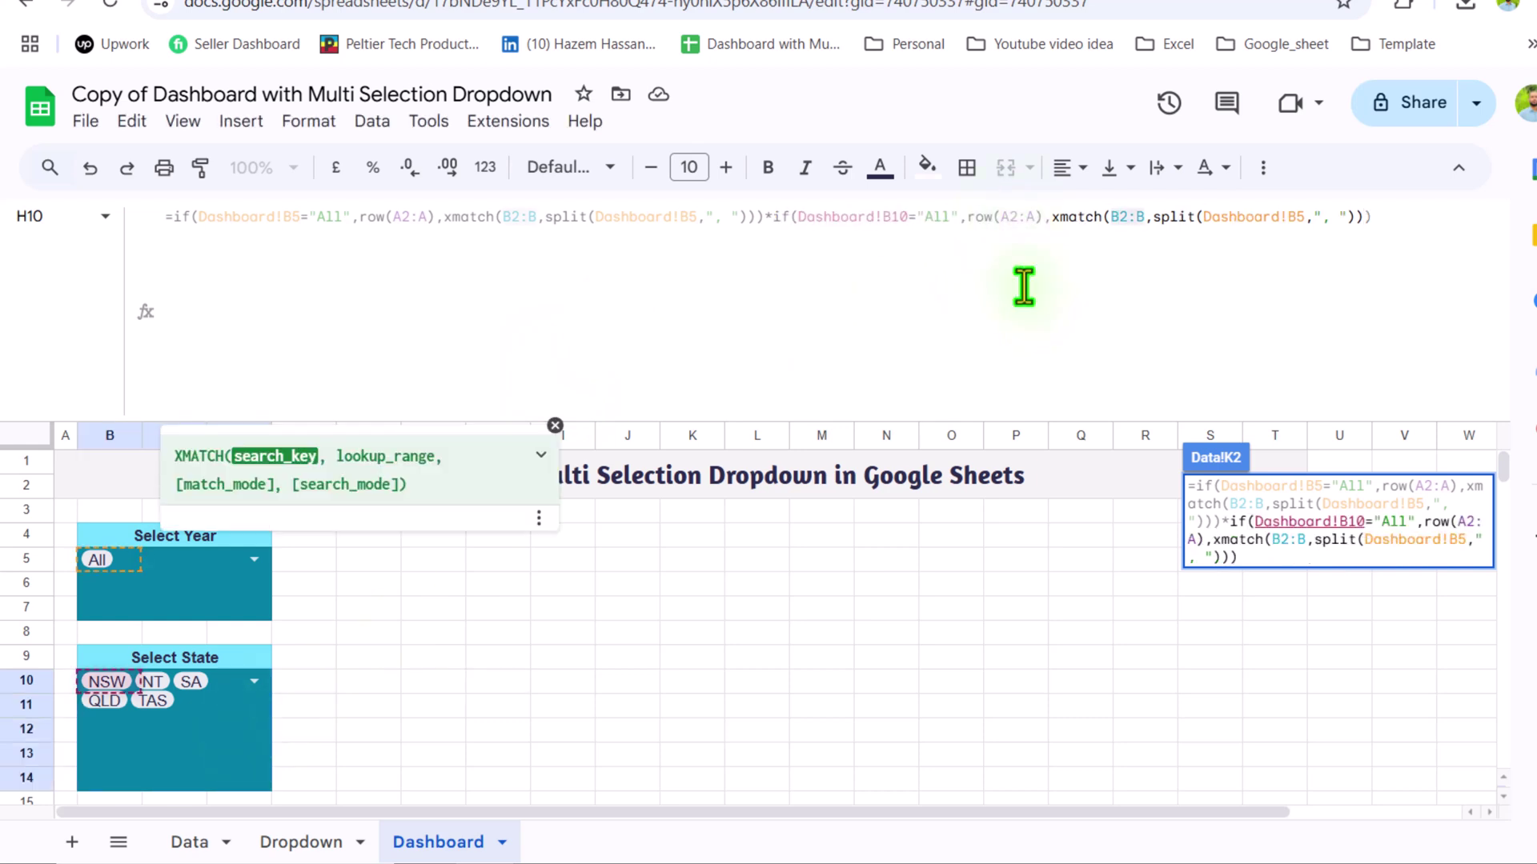
{"action": "key", "text": "BackSpace"}
{"action": "type", "text": "F"}
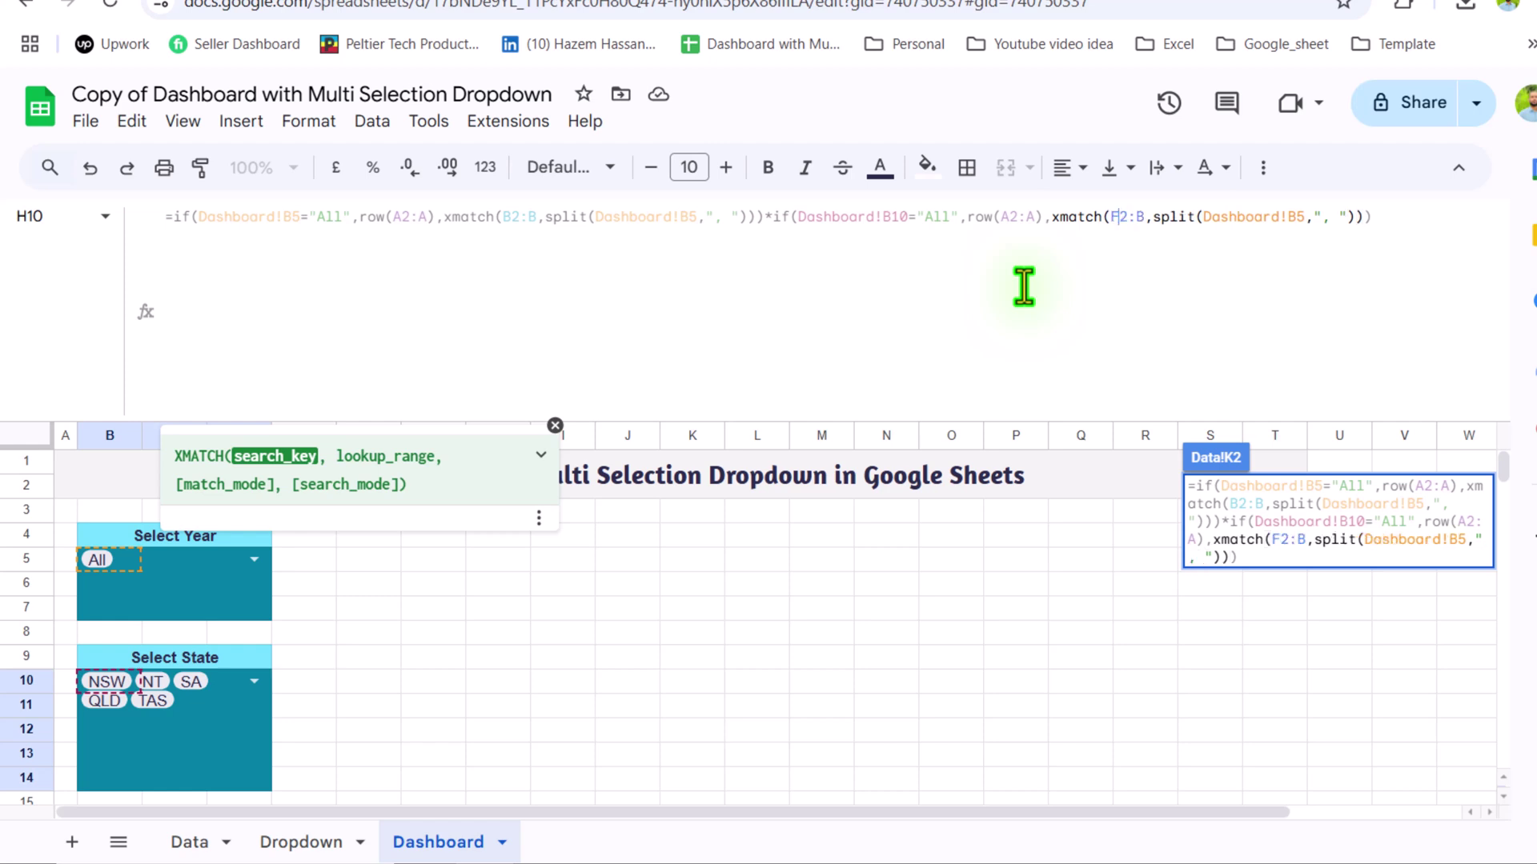
{"action": "key", "text": "Delete"}
{"action": "type", "text": "F"}
{"action": "left_click", "coordinate": [1294, 216]}
{"action": "key", "text": "Delete"}
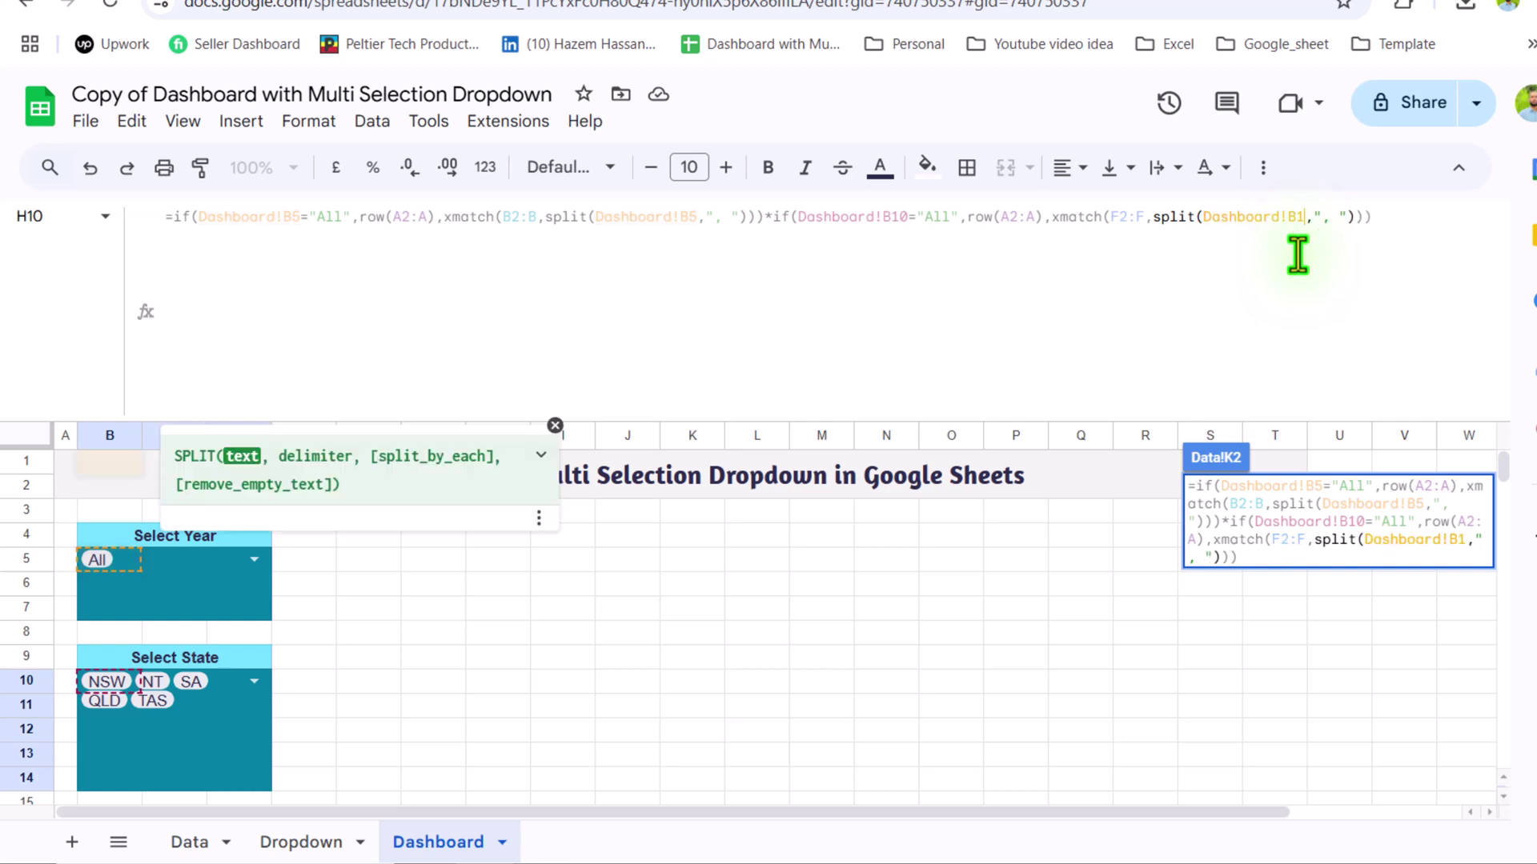
{"action": "type", "text": "10"}
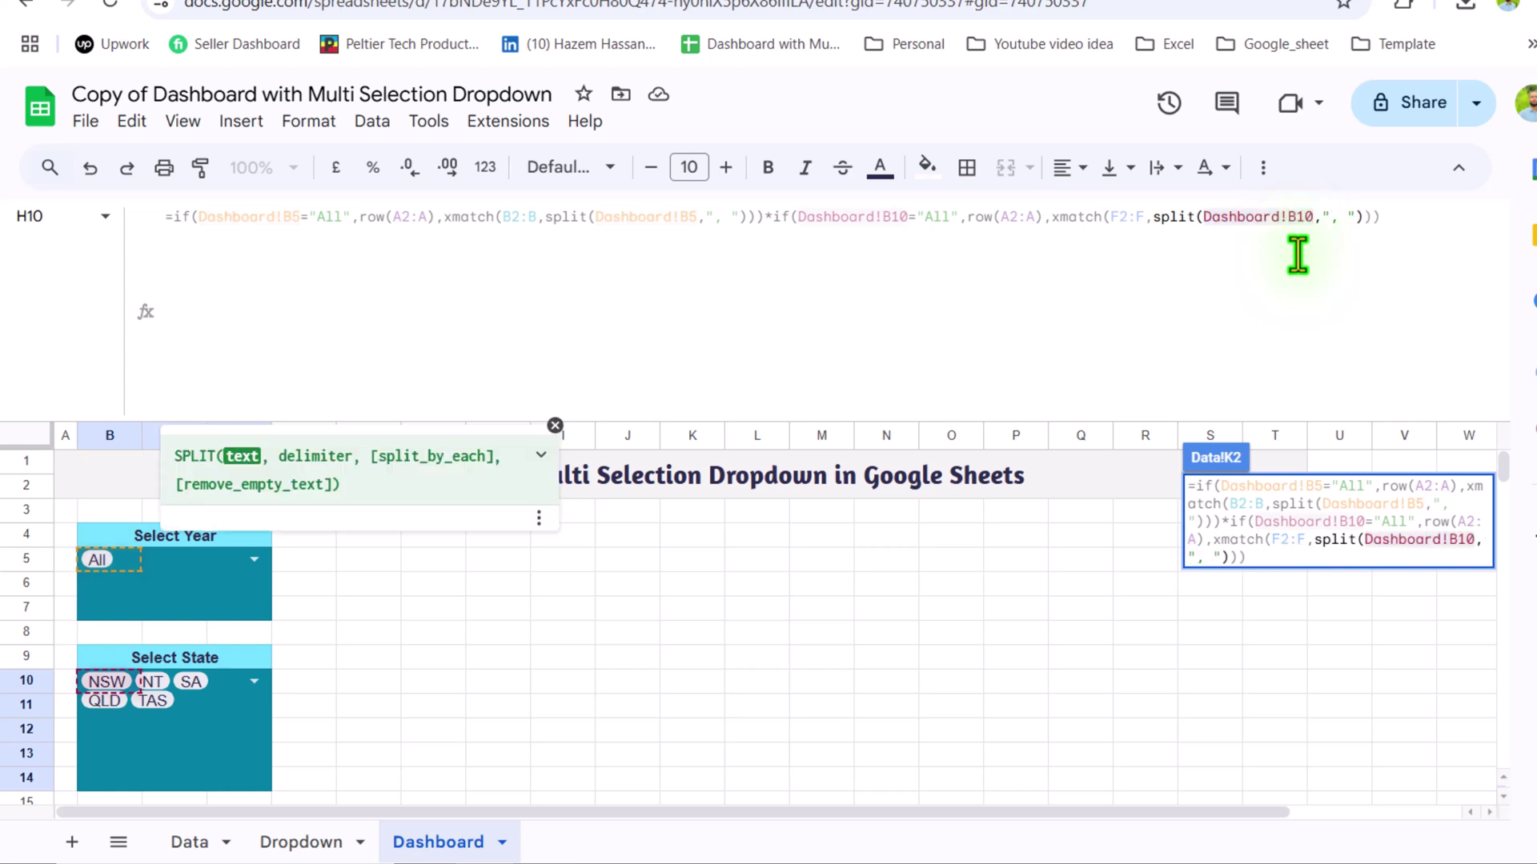
Step: Multiply the K2 formula by a copy of the State IF expression, appended at its end
{"action": "left_click_drag", "start_coordinate": [1393, 220], "coordinate": [772, 267]}
{"action": "key", "text": "ctrl+c"}
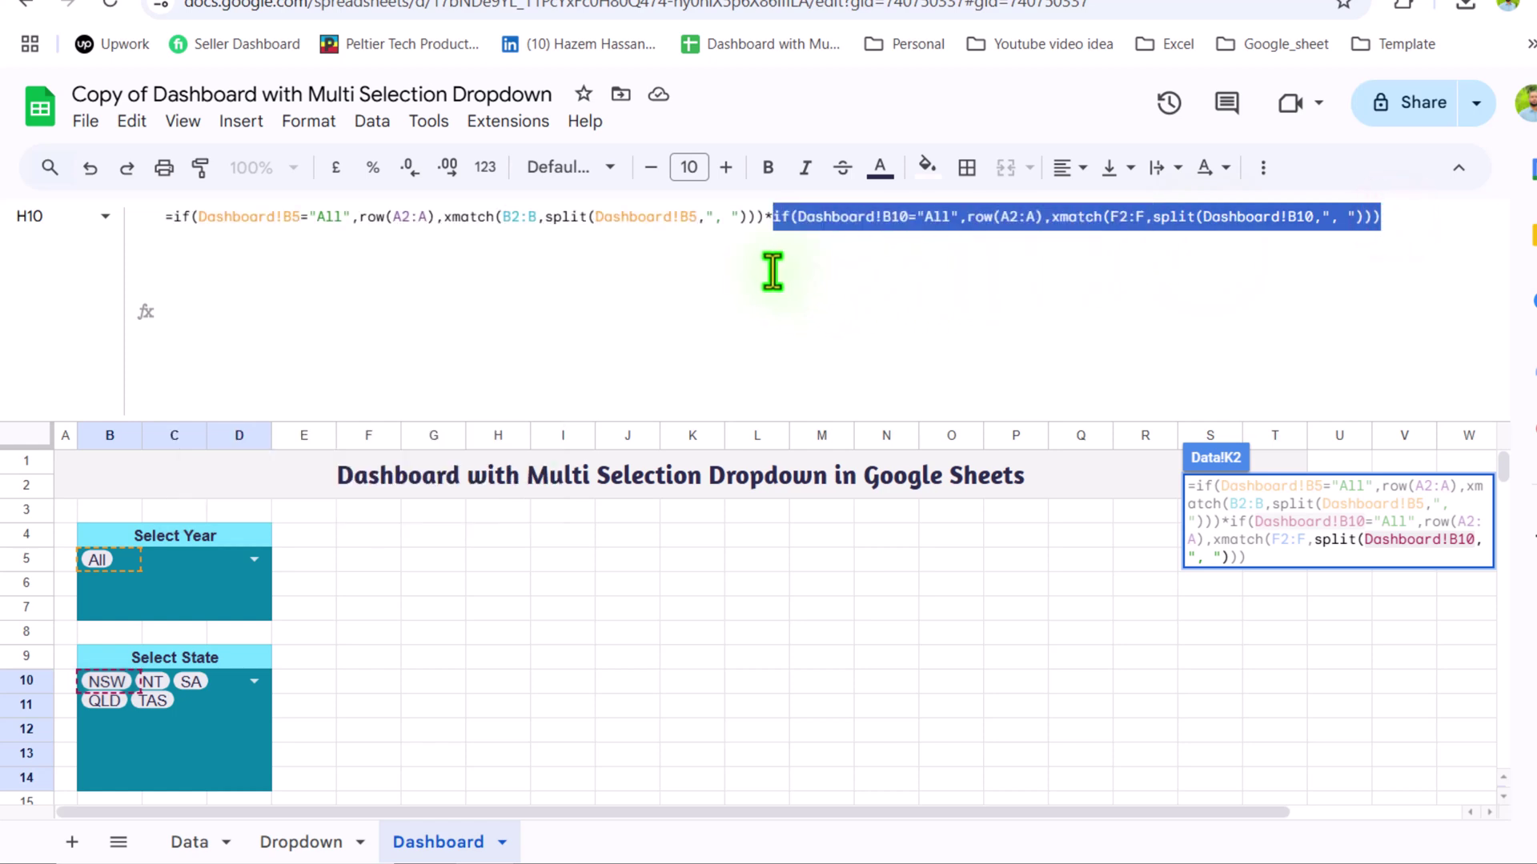
{"action": "left_click", "coordinate": [1413, 235]}
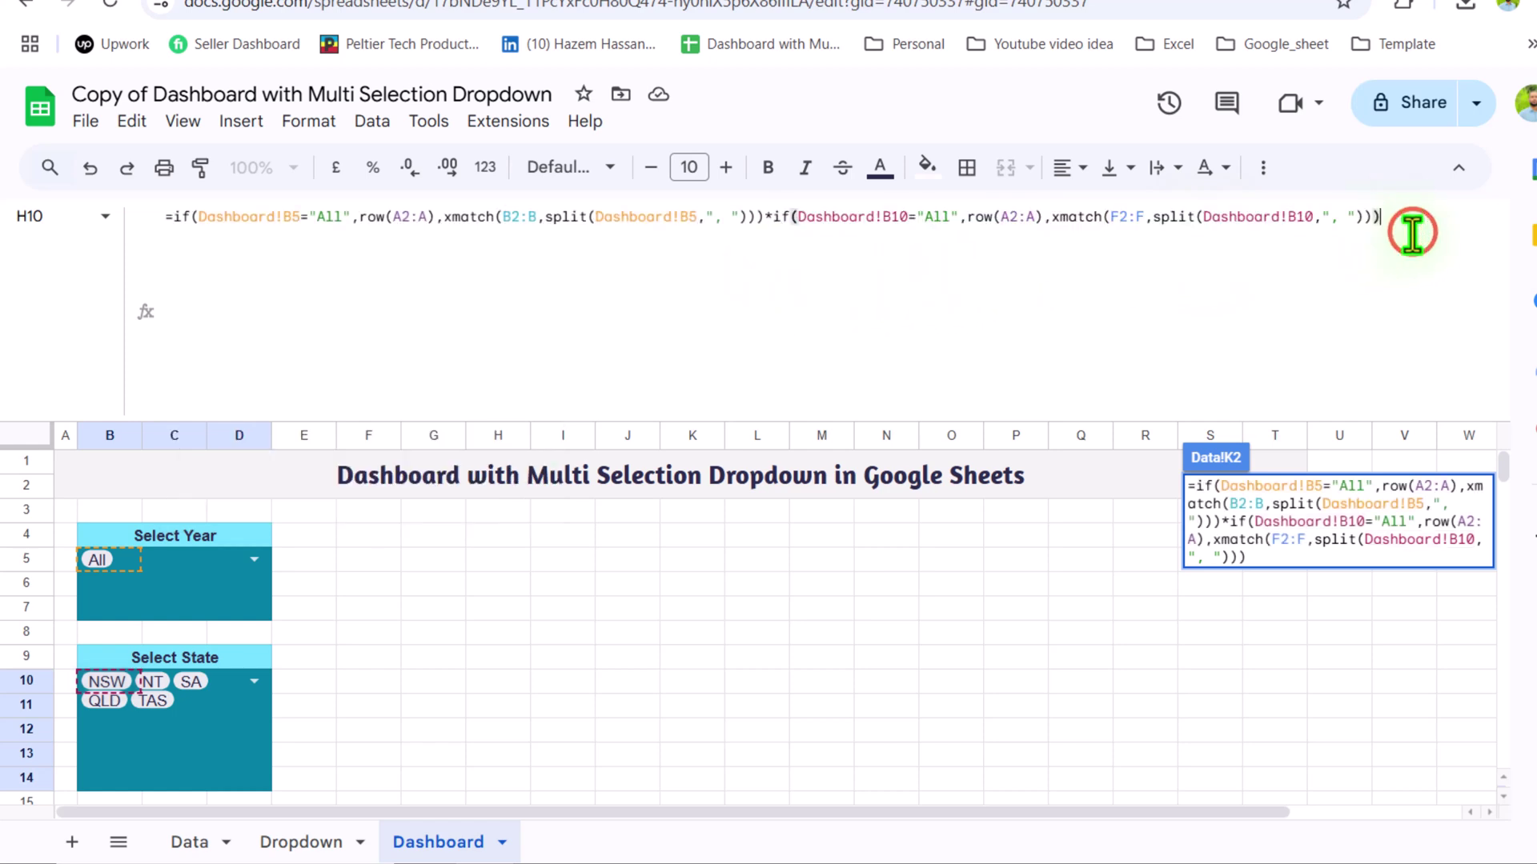
{"action": "type", "text": "*"}
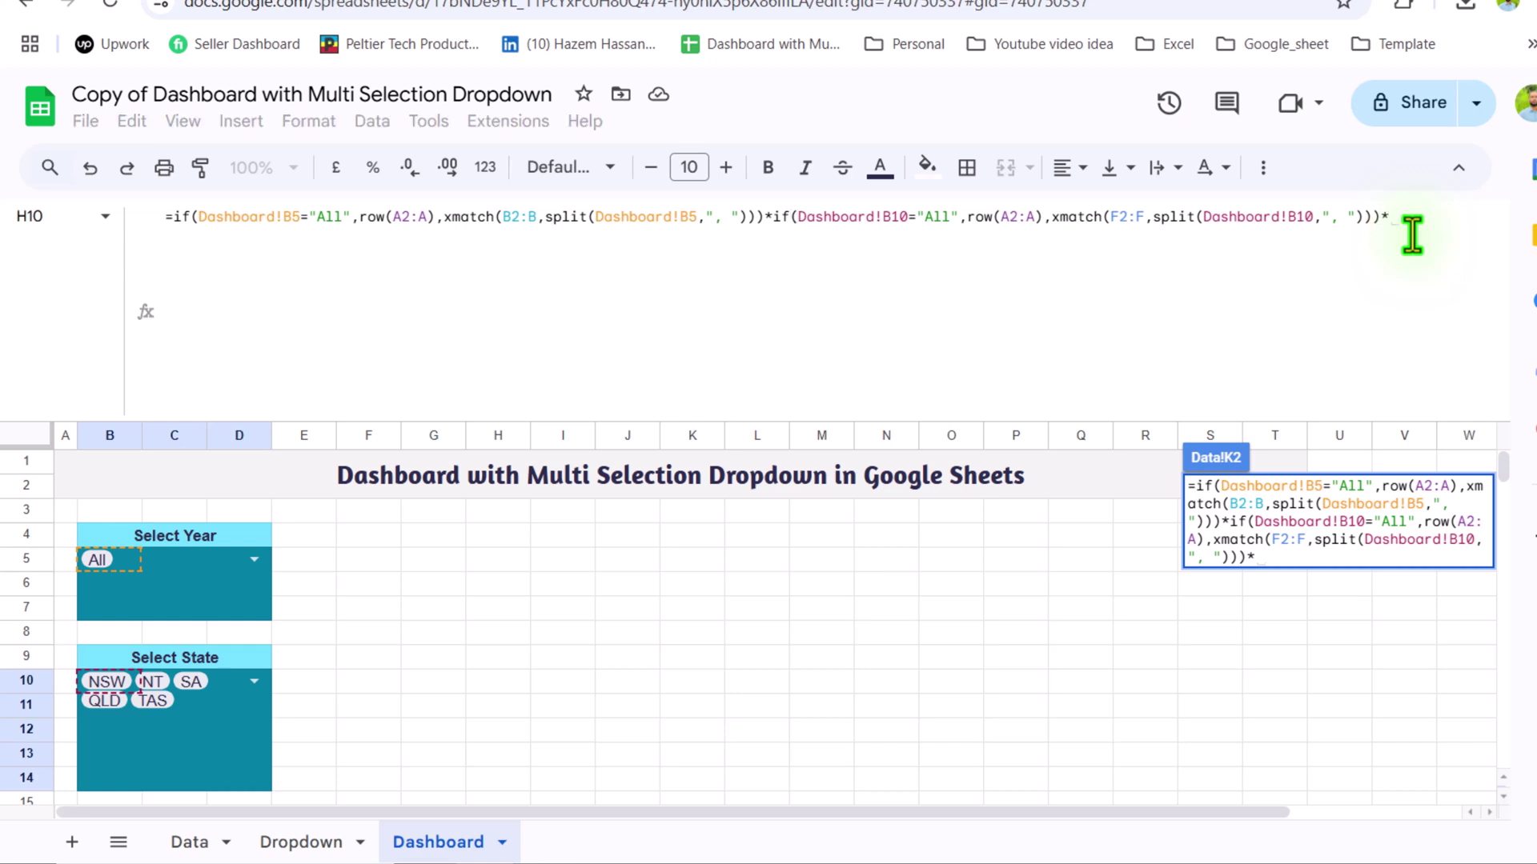
{"action": "key", "text": "ctrl+v"}
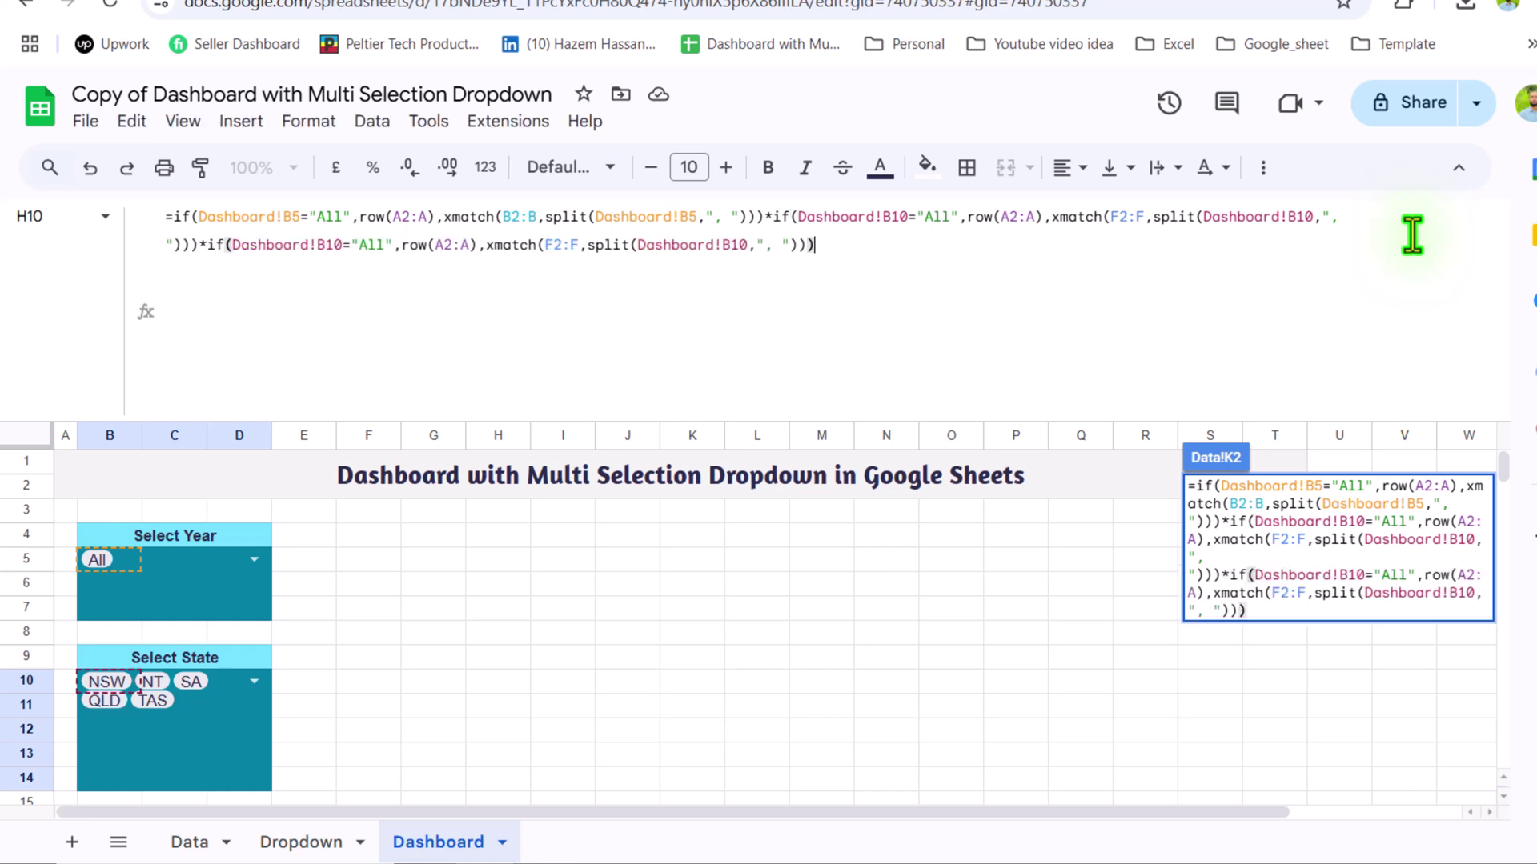
Step: Replace the third IF's condition reference with the Select Category dropdown cell, Dashboard!B17
{"action": "left_click", "coordinate": [344, 245]}
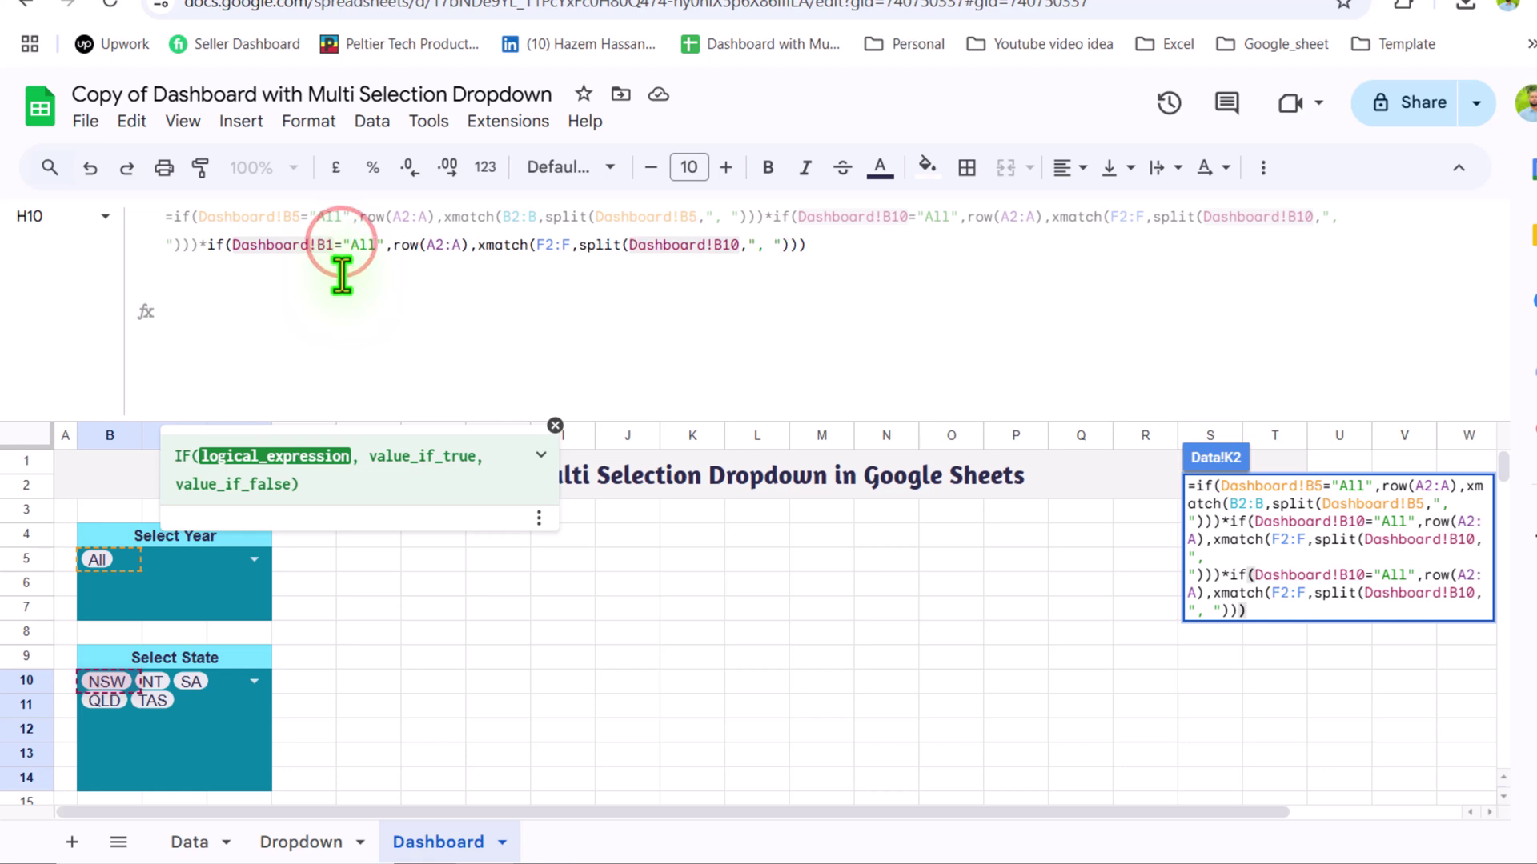
{"action": "key", "text": "BackSpace"}
{"action": "key", "text": "BackSpace"}
{"action": "key", "text": "BackSpace"}
{"action": "key", "text": "BackSpace"}
{"action": "key", "text": "BackSpace"}
{"action": "key", "text": "BackSpace"}
{"action": "key", "text": "BackSpace"}
{"action": "key", "text": "BackSpace"}
{"action": "key", "text": "BackSpace"}
{"action": "key", "text": "BackSpace"}
{"action": "key", "text": "BackSpace"}
{"action": "key", "text": "BackSpace"}
{"action": "key", "text": "BackSpace"}
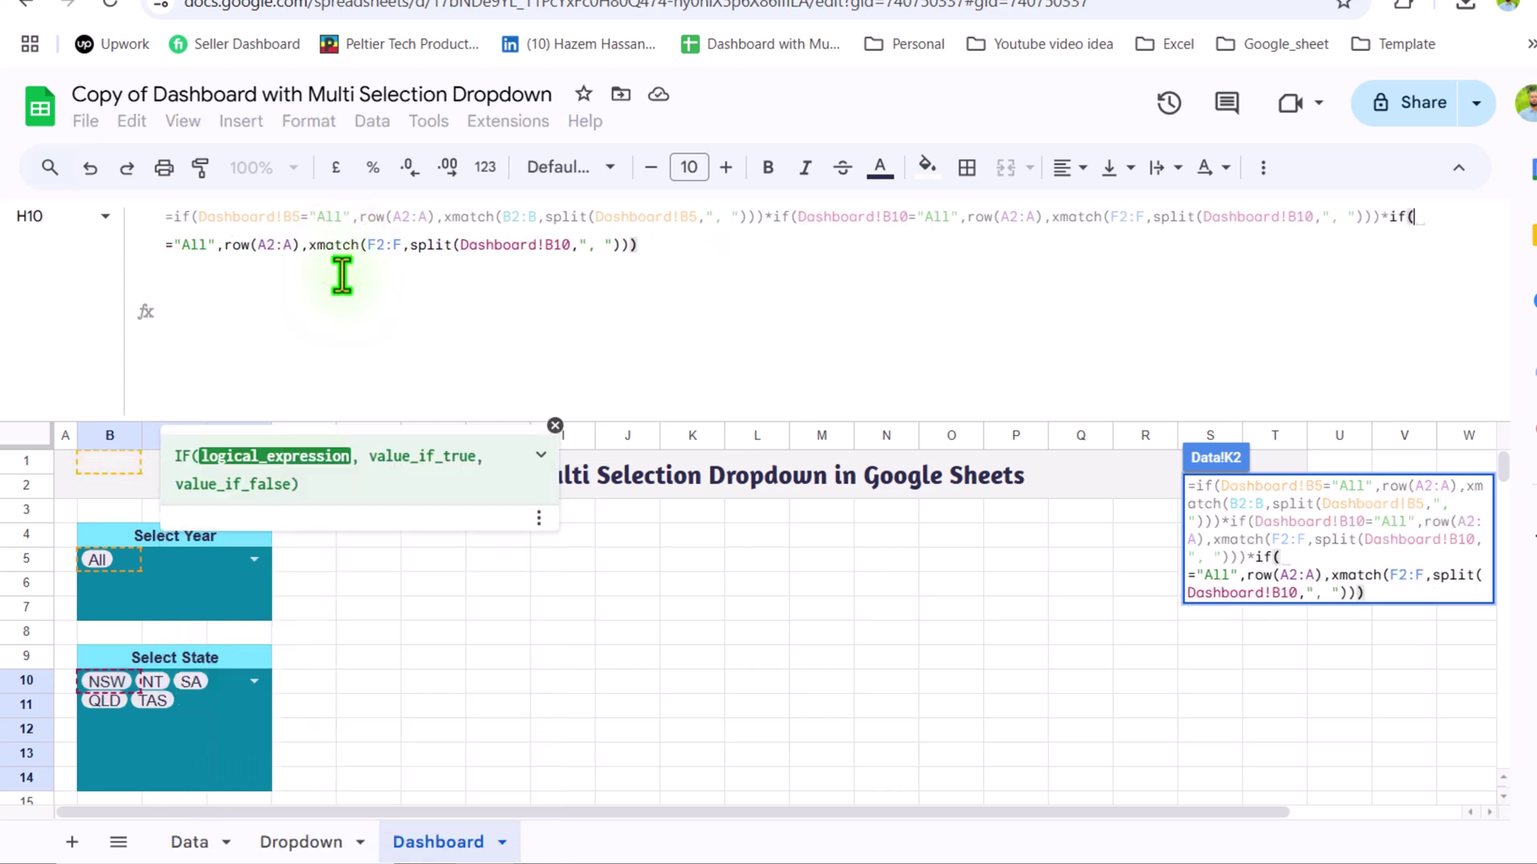
{"action": "scroll", "coordinate": [235, 645], "scroll_direction": "down", "scroll_amount": 3}
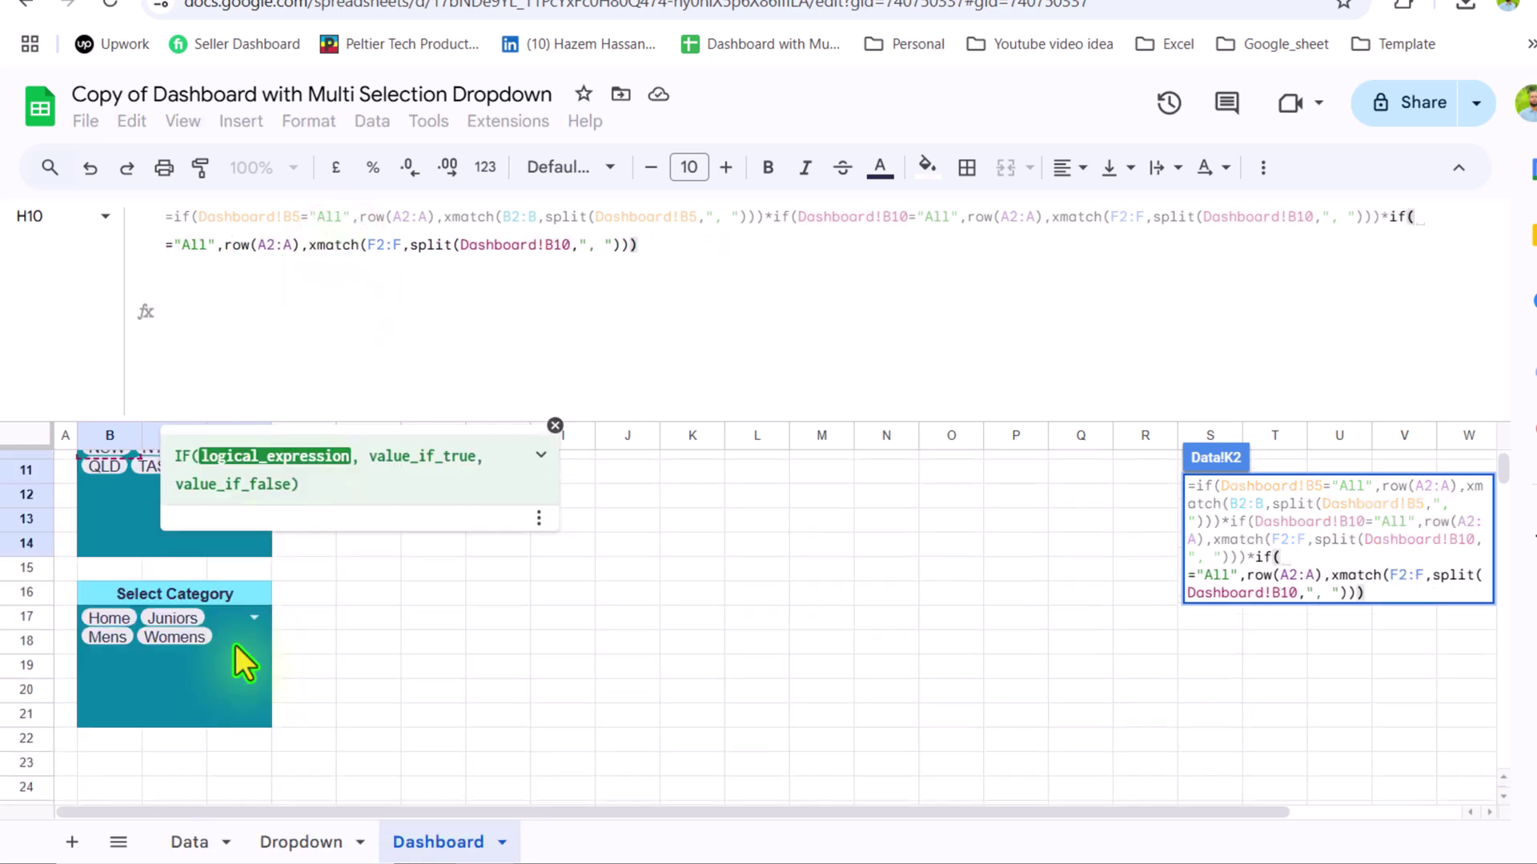
{"action": "left_click", "coordinate": [235, 644]}
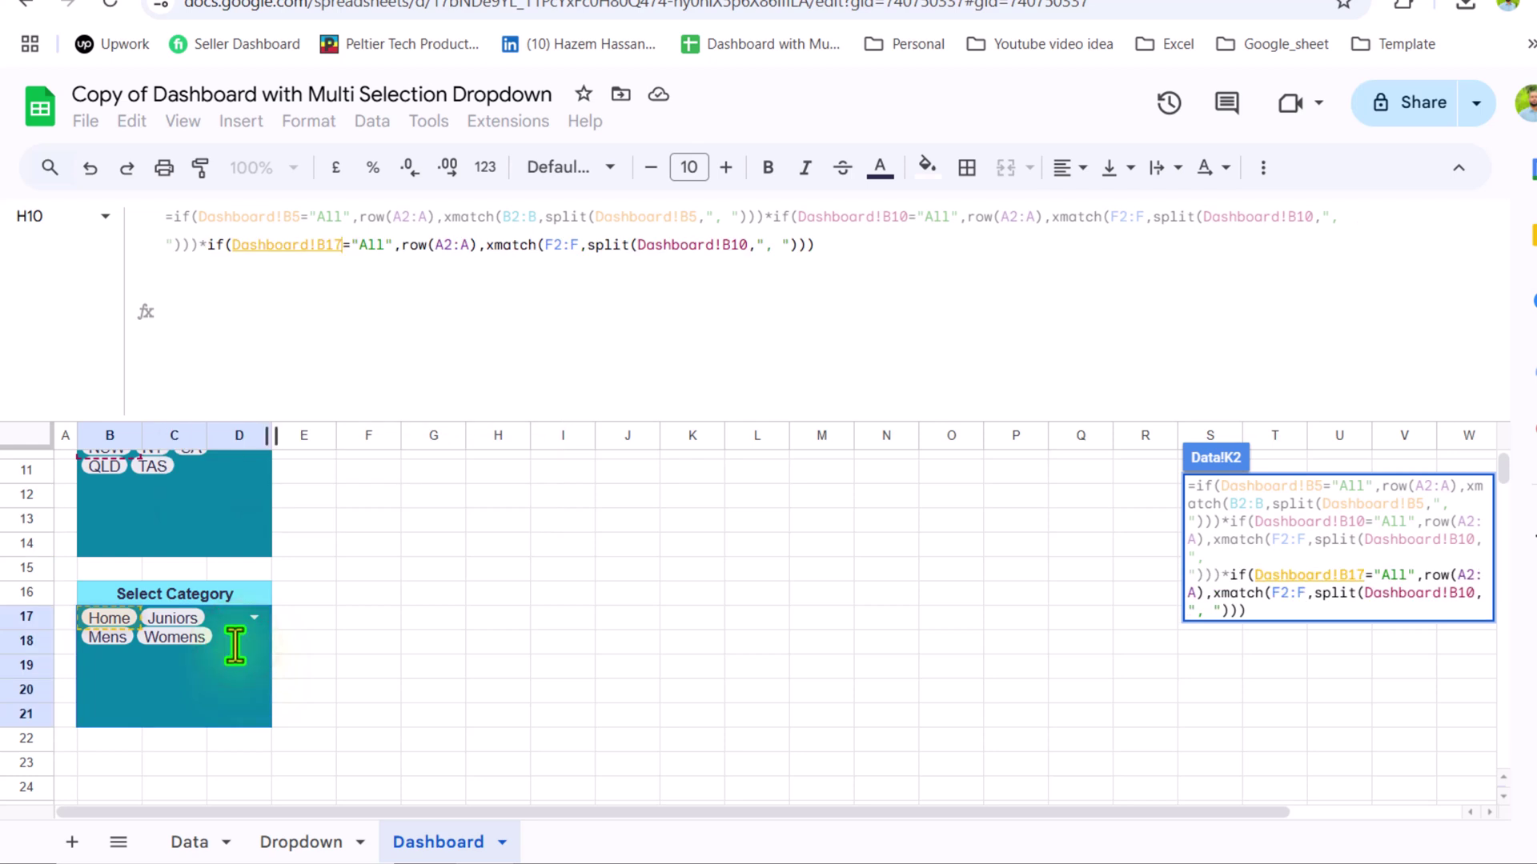
Step: In the third IF, change the xmatch search key to H2:H and the split reference to Dashboard!B17
{"action": "left_click", "coordinate": [464, 244]}
{"action": "type", "text": "A"}
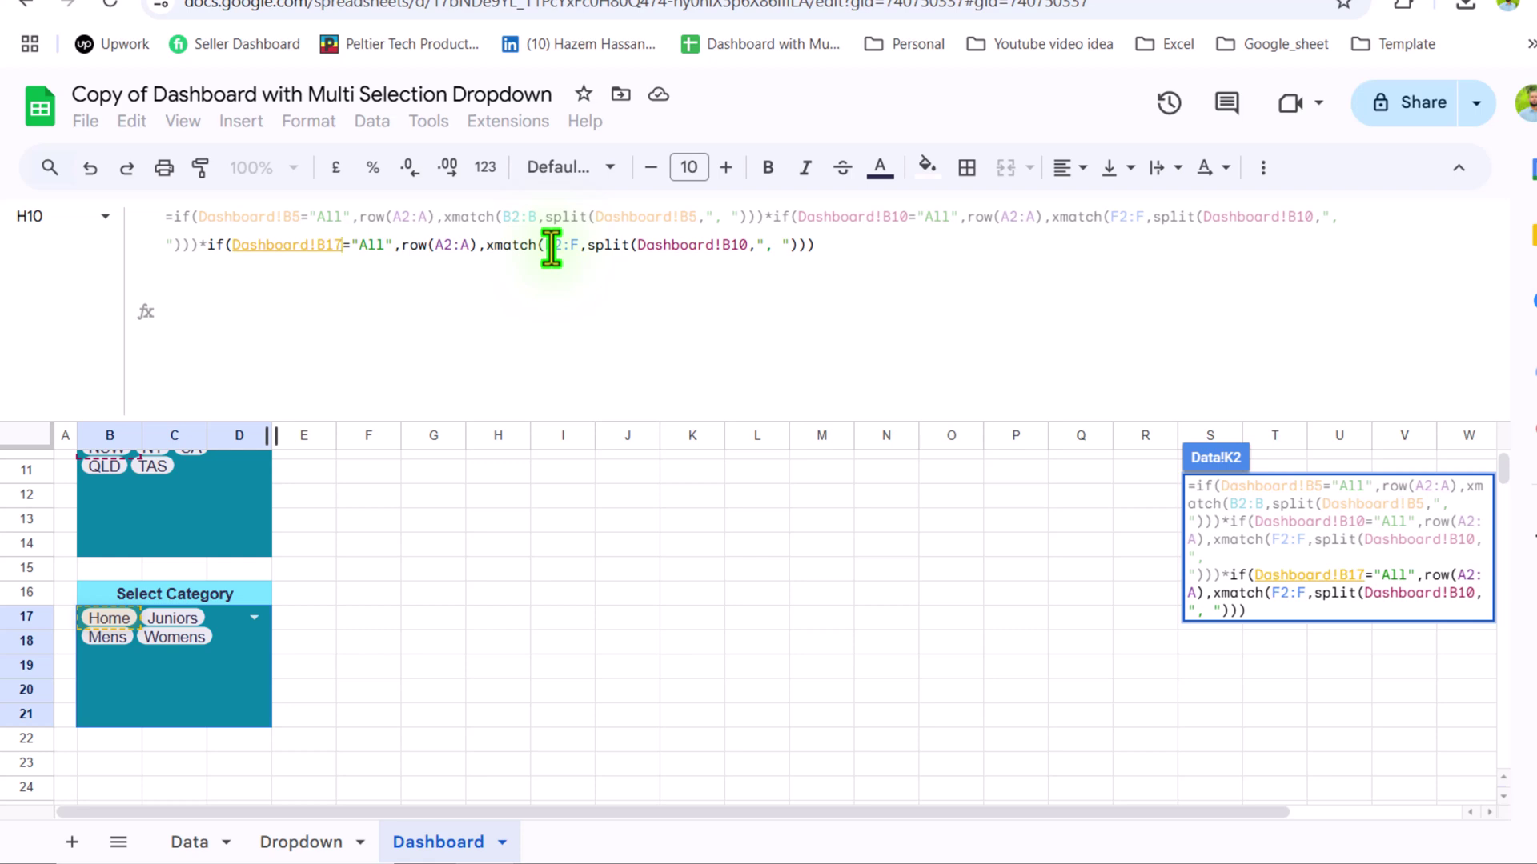
{"action": "left_click", "coordinate": [551, 244]}
{"action": "key", "text": "BackSpace"}
{"action": "type", "text": "H"}
{"action": "key", "text": "Right"}
{"action": "key", "text": "BackSpace"}
{"action": "type", "text": "H"}
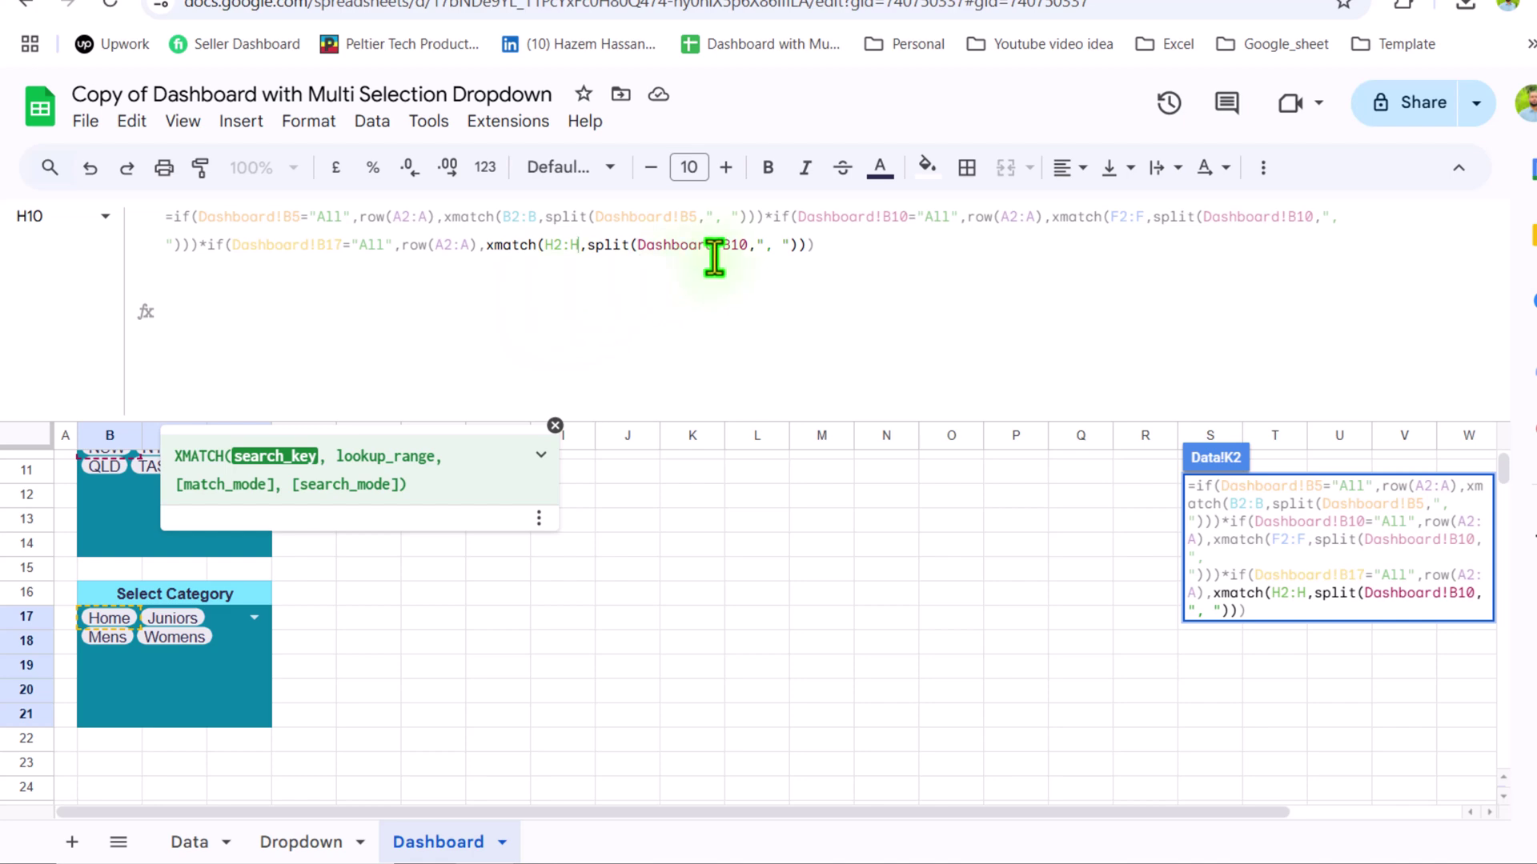
{"action": "left_click", "coordinate": [746, 247]}
{"action": "key", "text": "BackSpace"}
{"action": "type", "text": "7"}
{"action": "key", "text": "Return"}
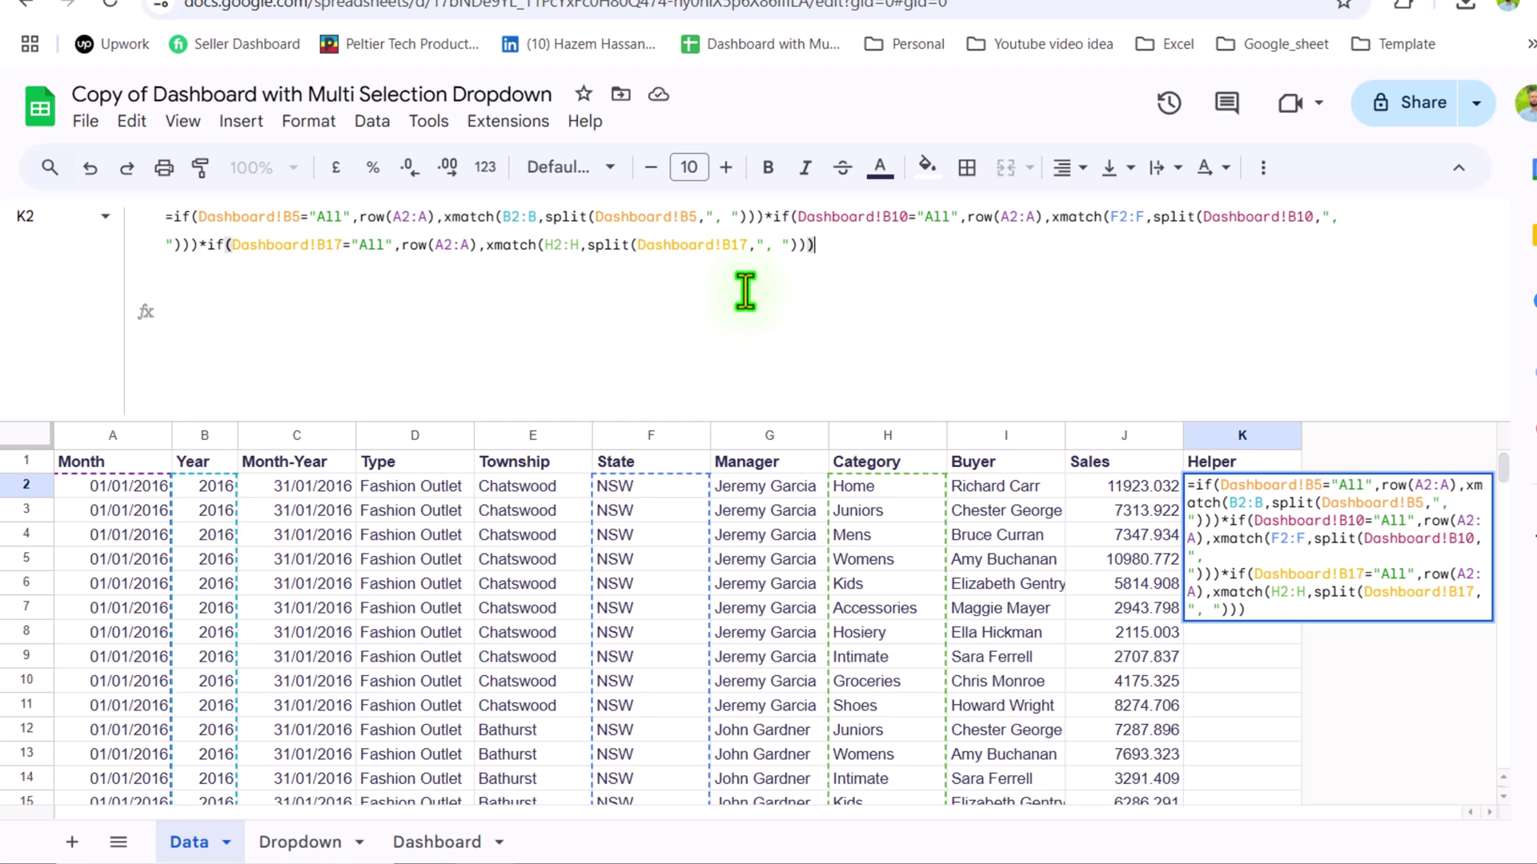
Step: Wrap the whole K2 formula in isnumber and ArrayFormula, and enter it
{"action": "left_click", "coordinate": [170, 212]}
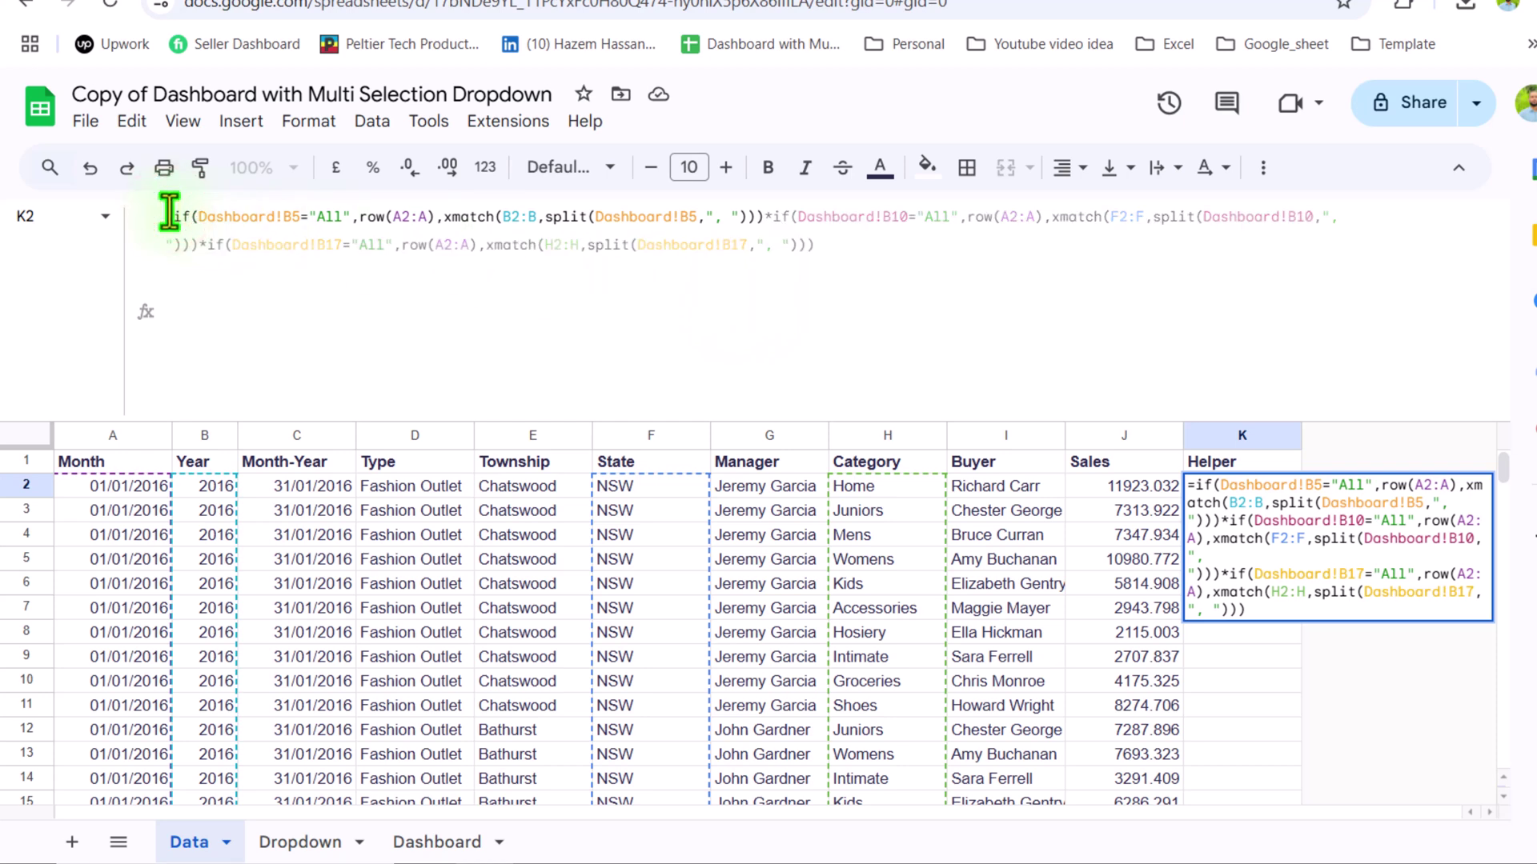
{"action": "type", "text": "isnumber"}
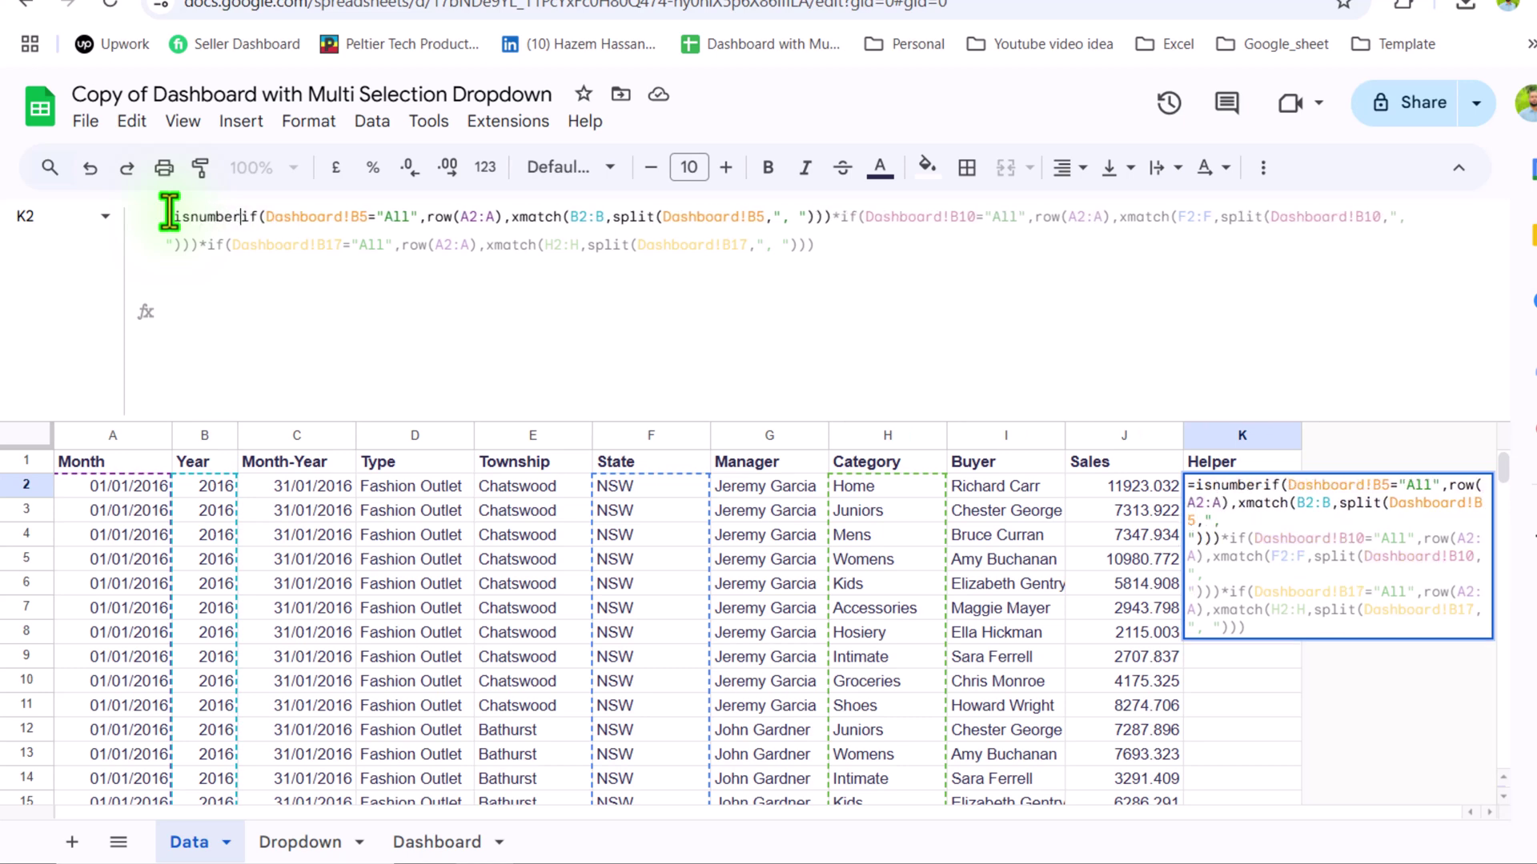
{"action": "type", "text": "("}
{"action": "left_click", "coordinate": [827, 256]}
{"action": "type", "text": ")"}
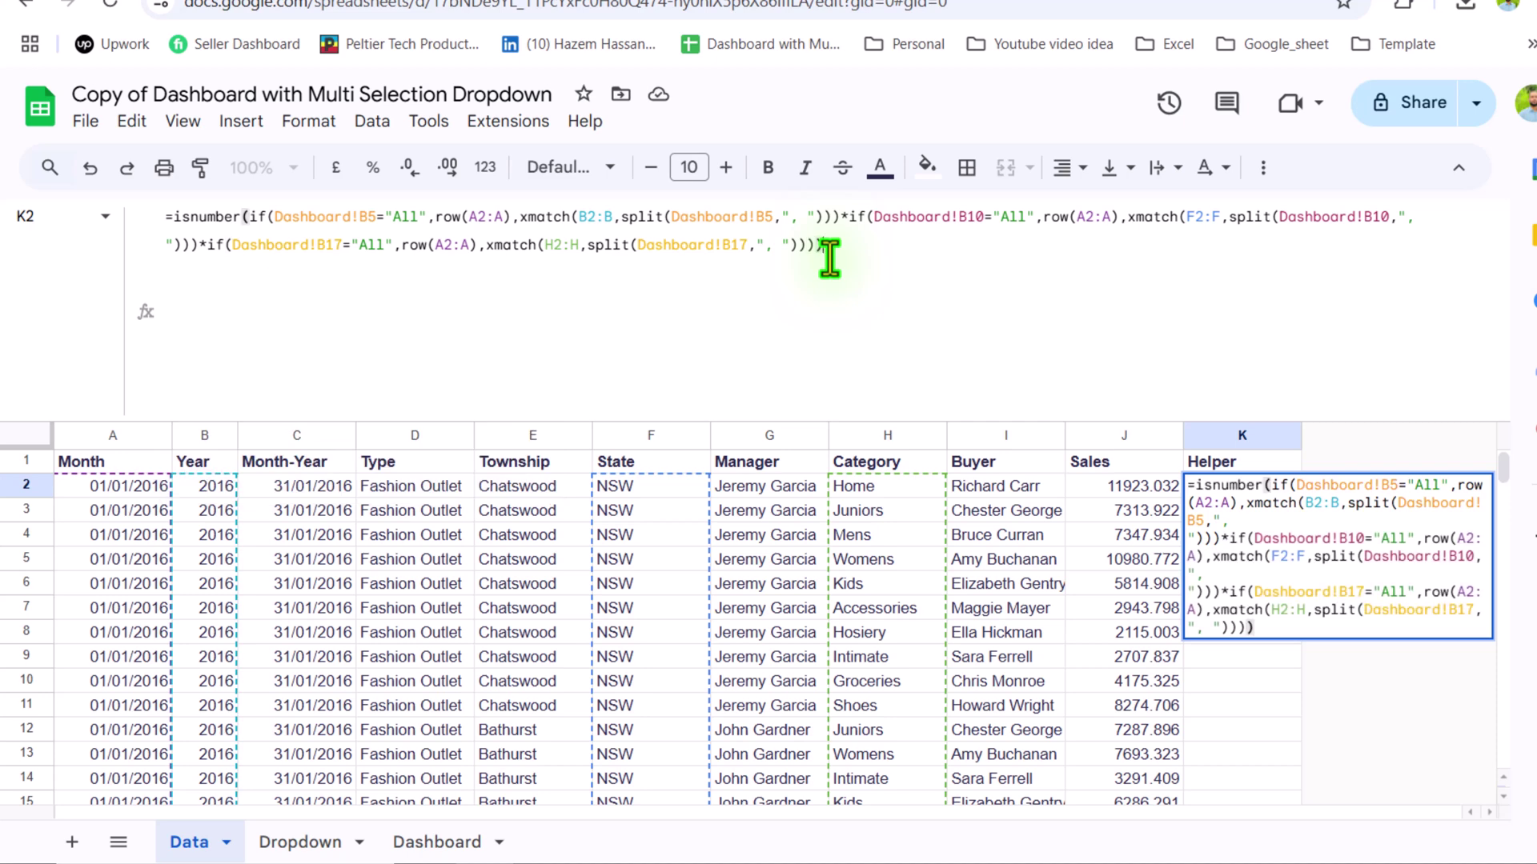
{"action": "key", "text": "ctrl+shift+Return"}
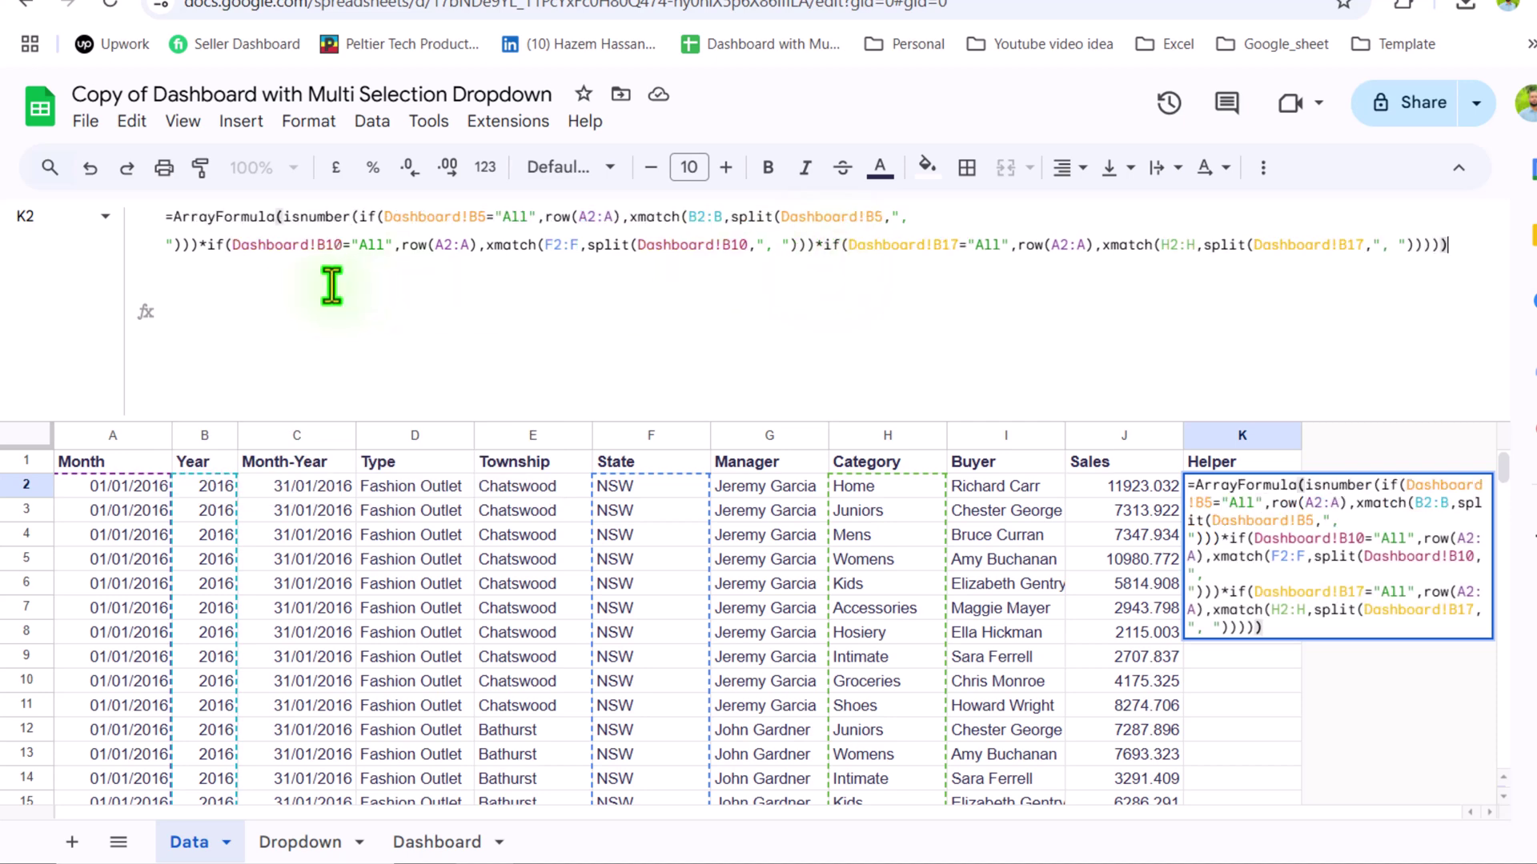
{"action": "key", "text": "Return"}
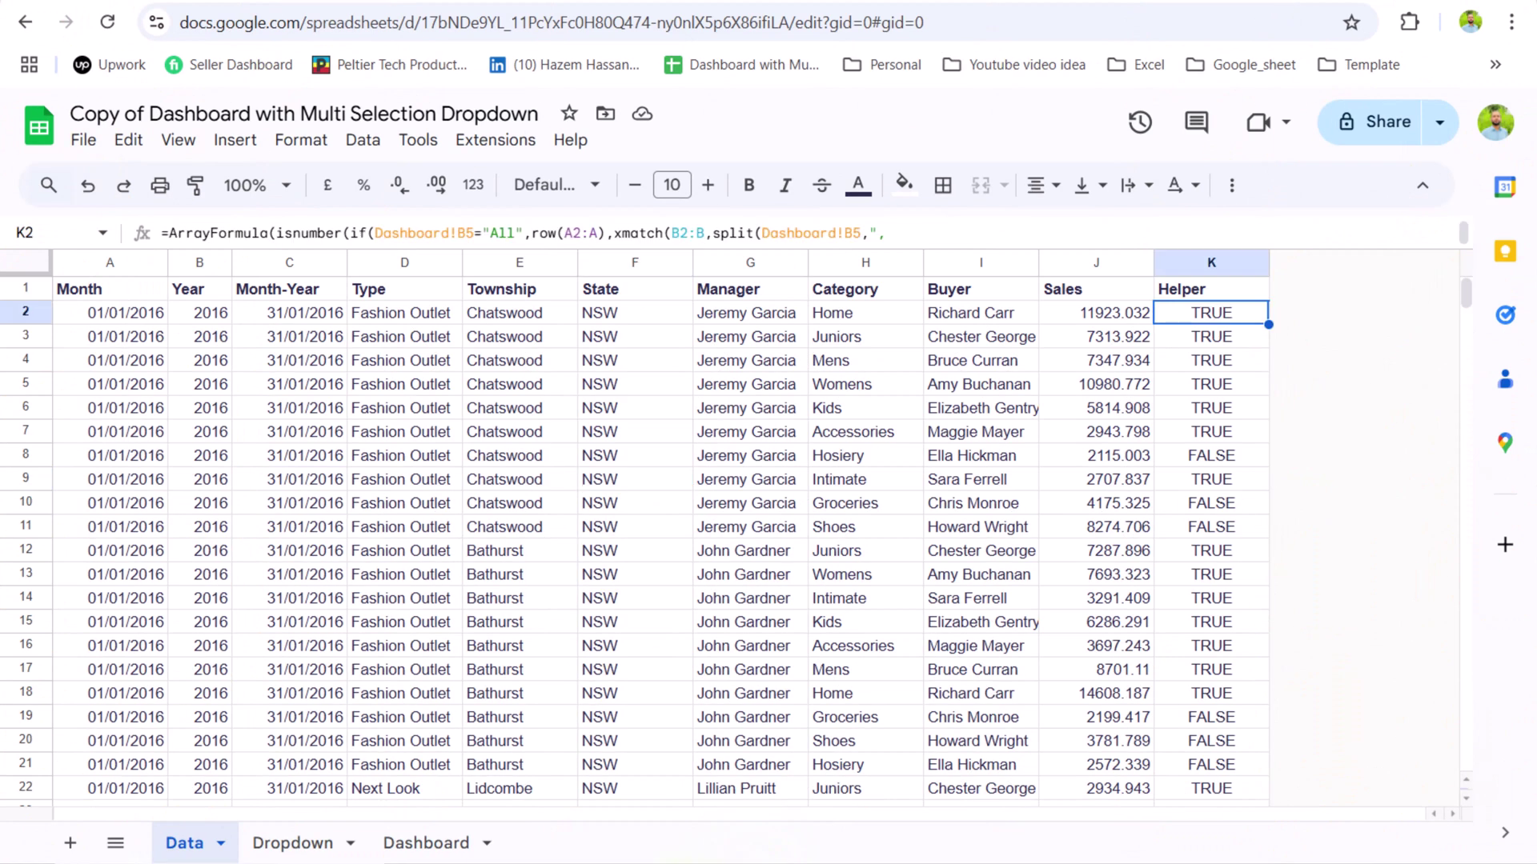
Step: Create a pivot table on a new sheet from the Data sheet's columns A:K
{"action": "left_click", "coordinate": [102, 264]}
{"action": "key", "text": "ctrl+shift+Right"}
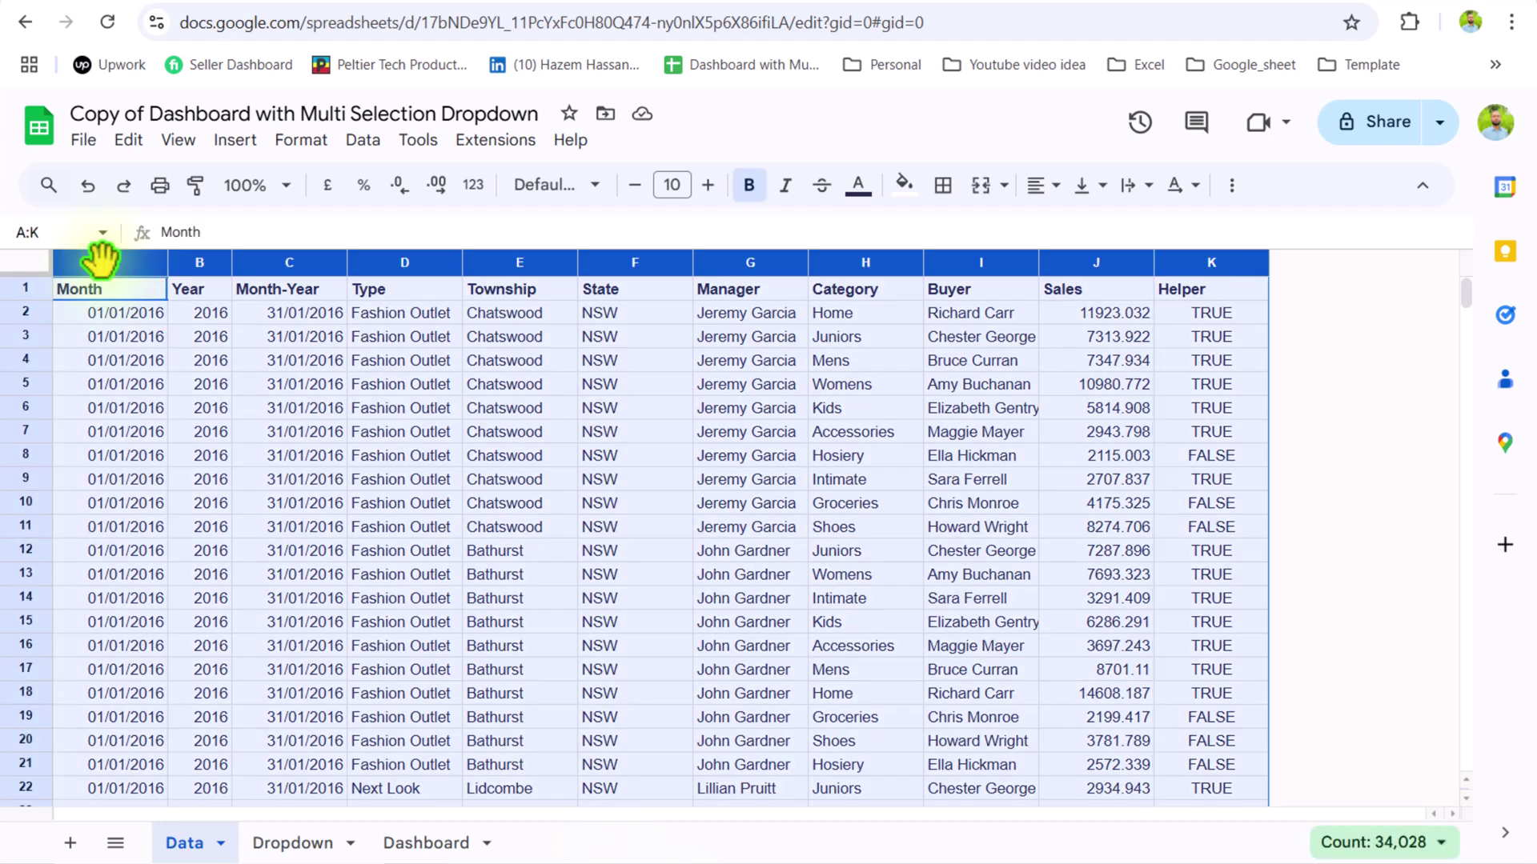
{"action": "left_click", "coordinate": [230, 141]}
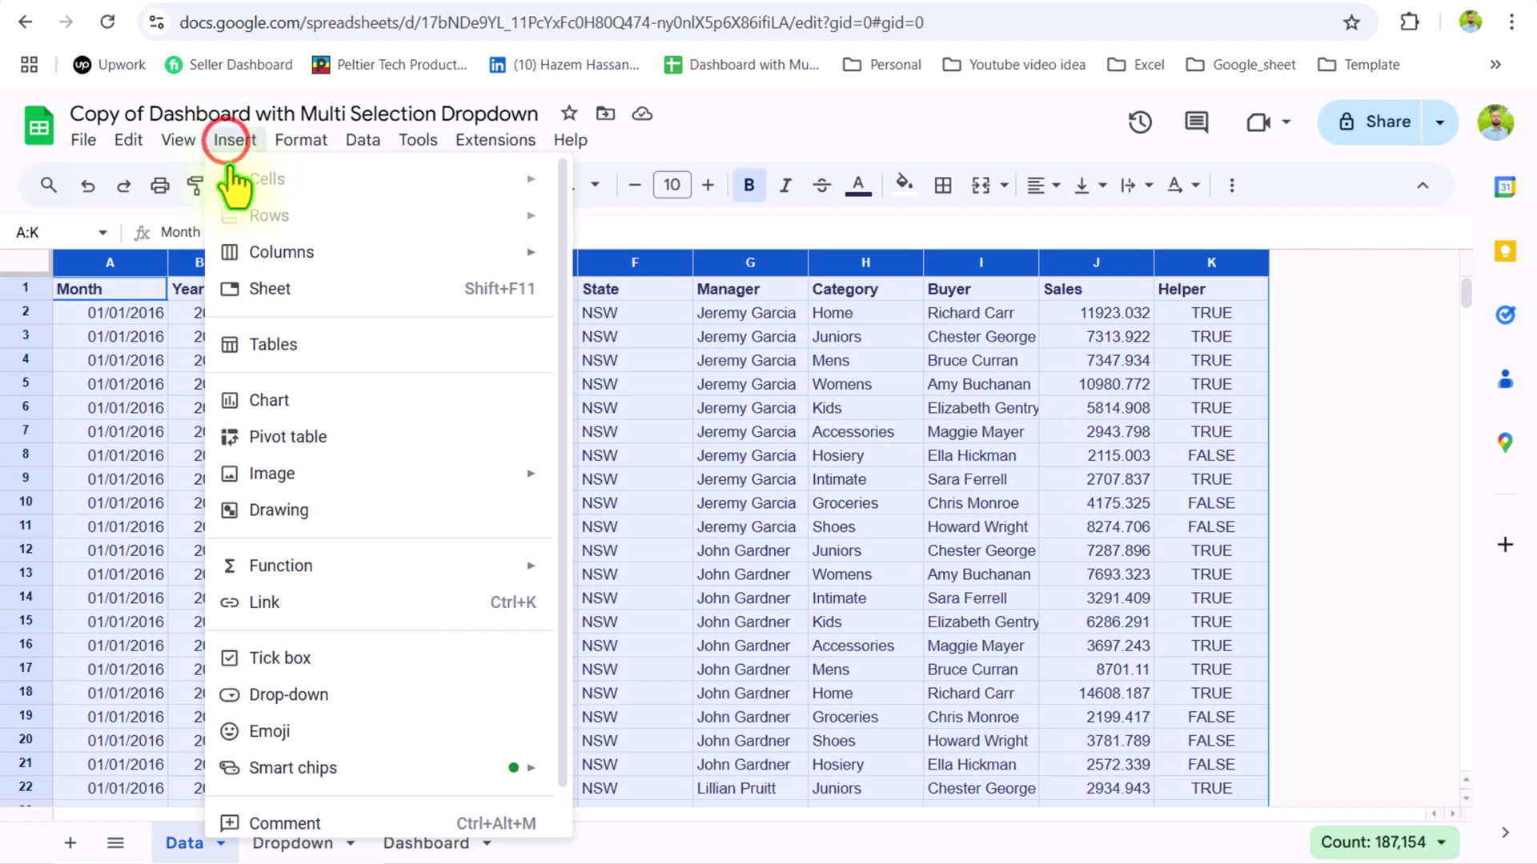
{"action": "left_click", "coordinate": [272, 437]}
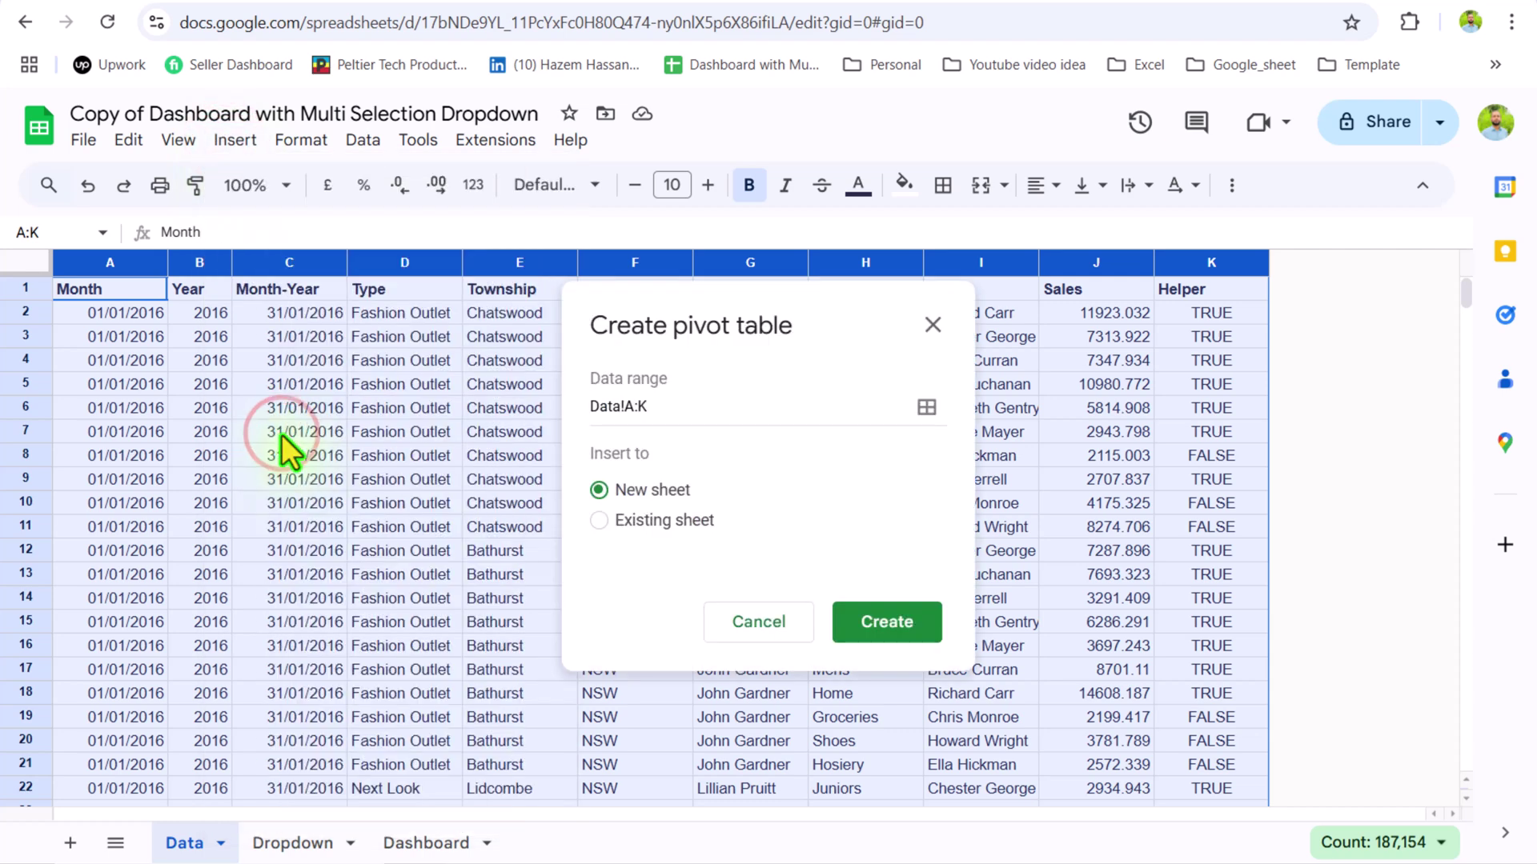
{"action": "left_click", "coordinate": [888, 632]}
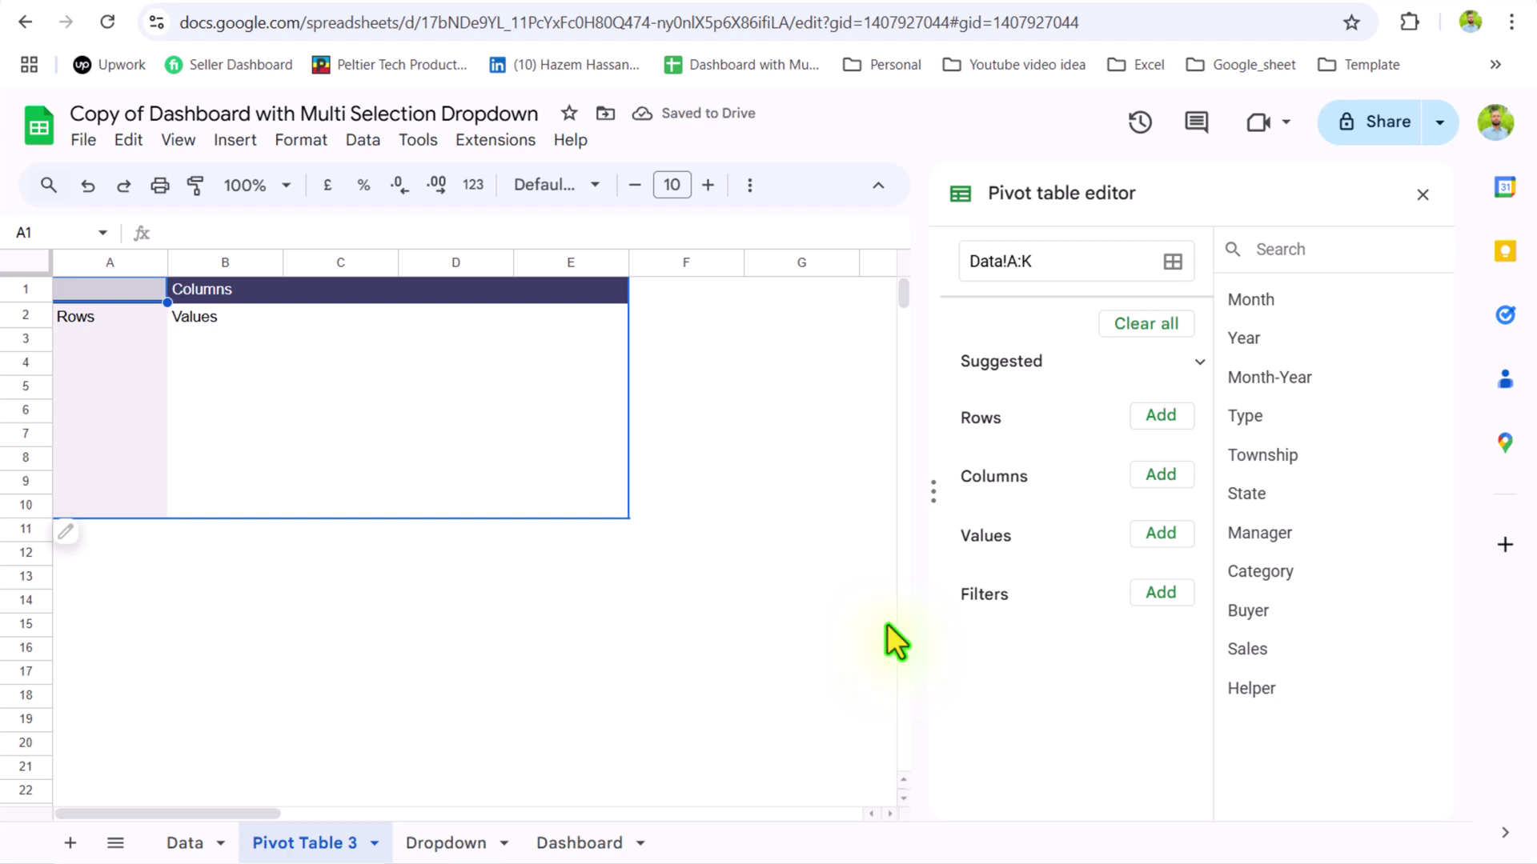
Step: Check the finished sample dashboard, and add Type as rows and SUM of Sales as values to the pivot table
{"action": "left_click", "coordinate": [674, 4]}
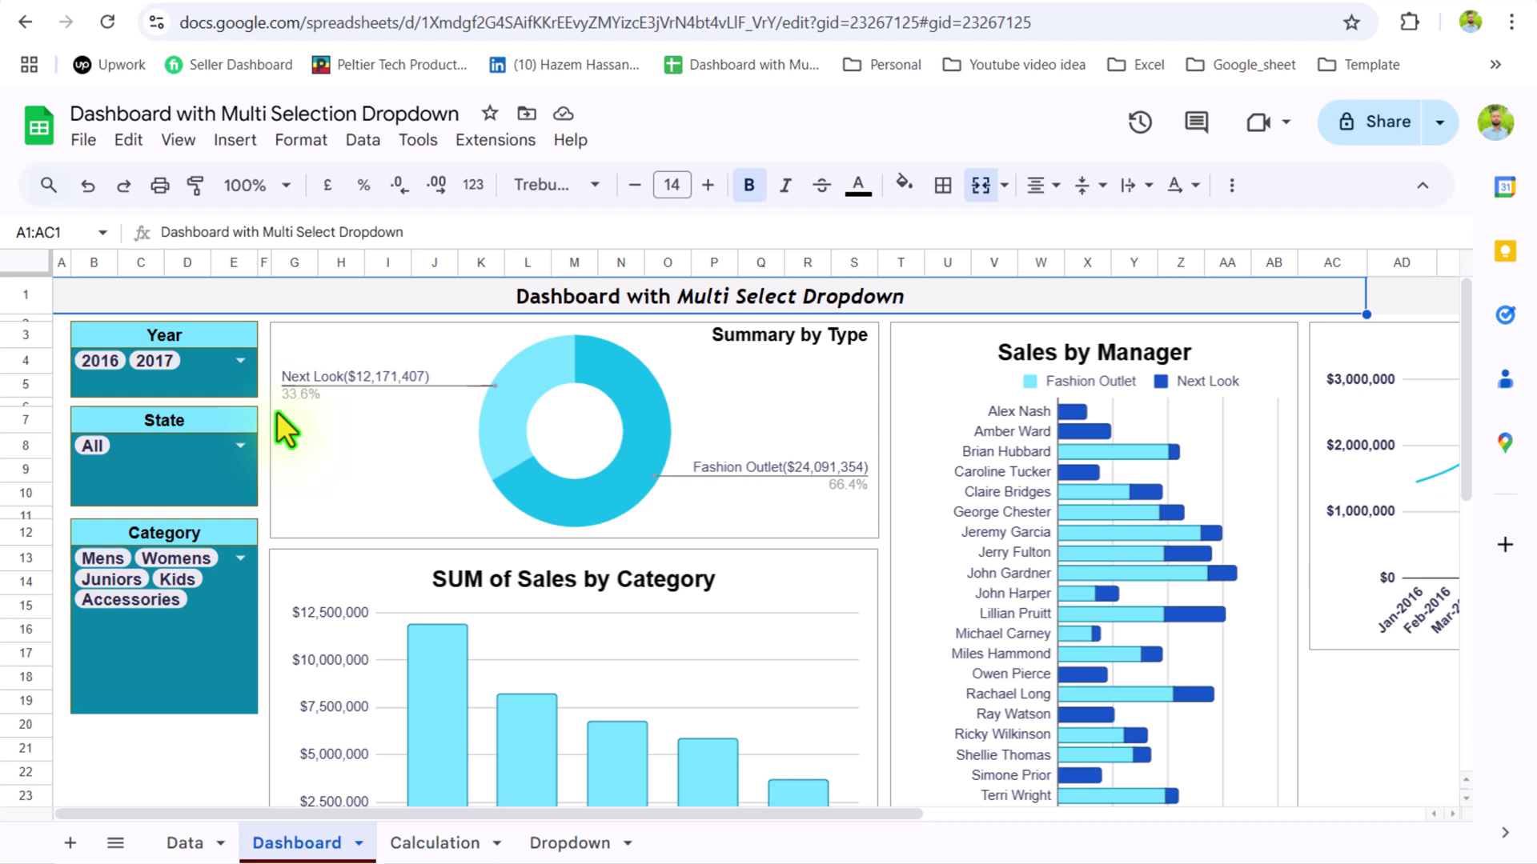
{"action": "left_click", "coordinate": [940, 3]}
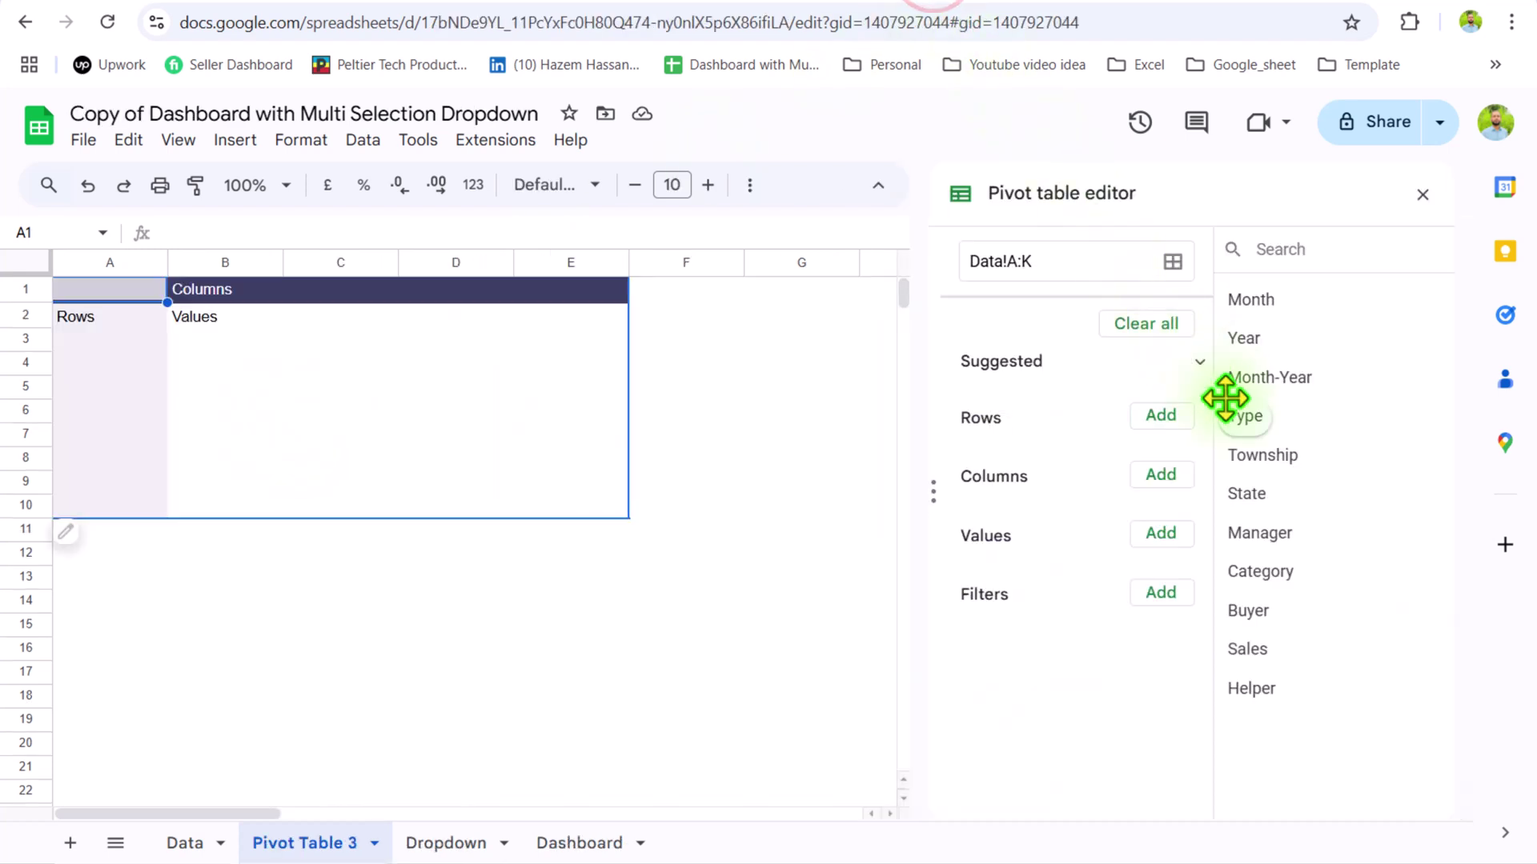
{"action": "left_click_drag", "start_coordinate": [1241, 429], "coordinate": [985, 458]}
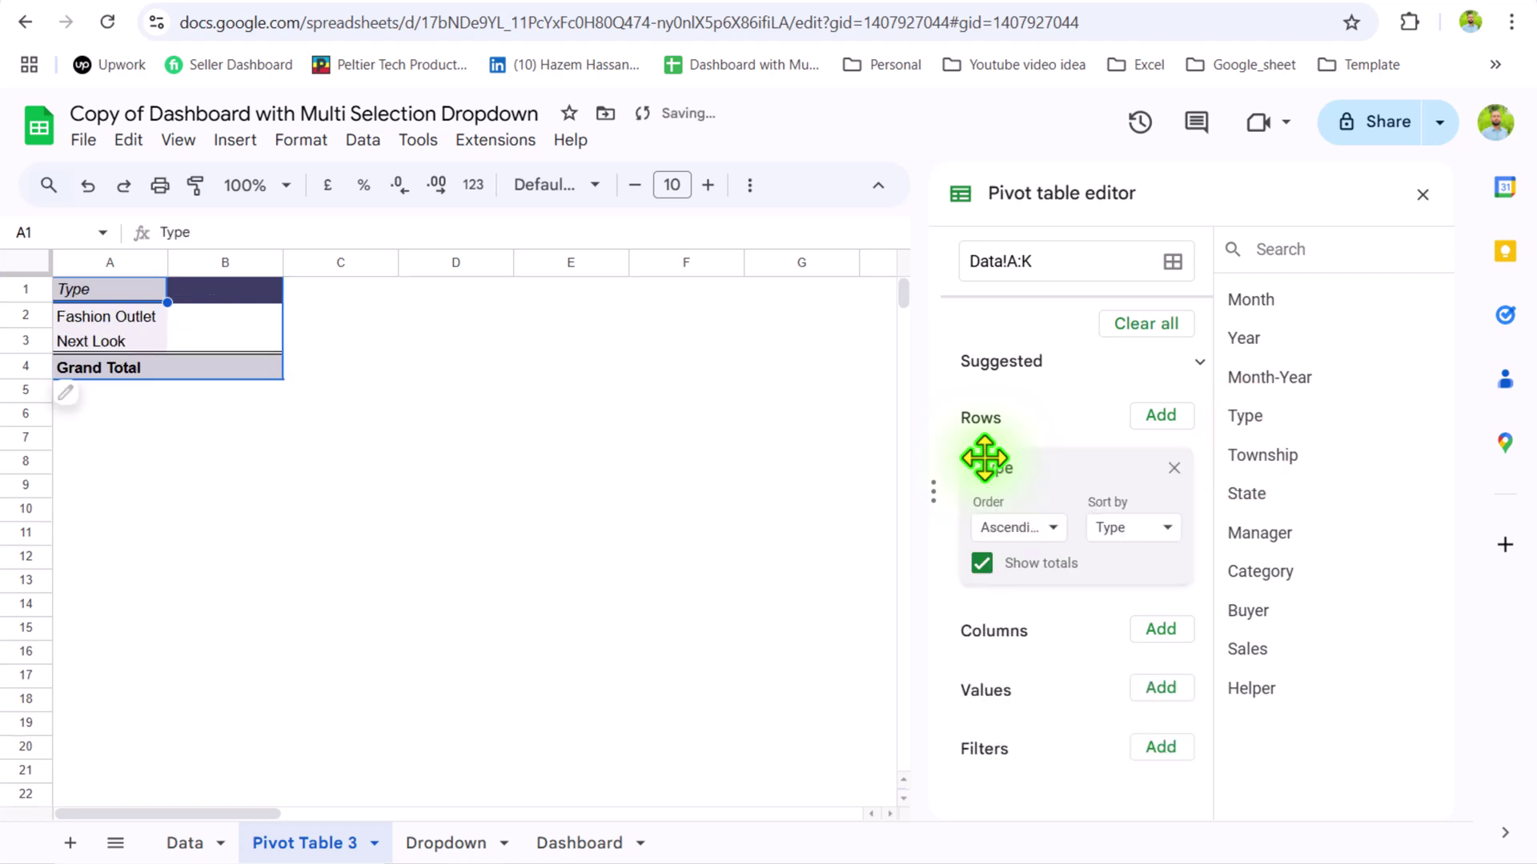
{"action": "left_click_drag", "start_coordinate": [1244, 657], "coordinate": [964, 745]}
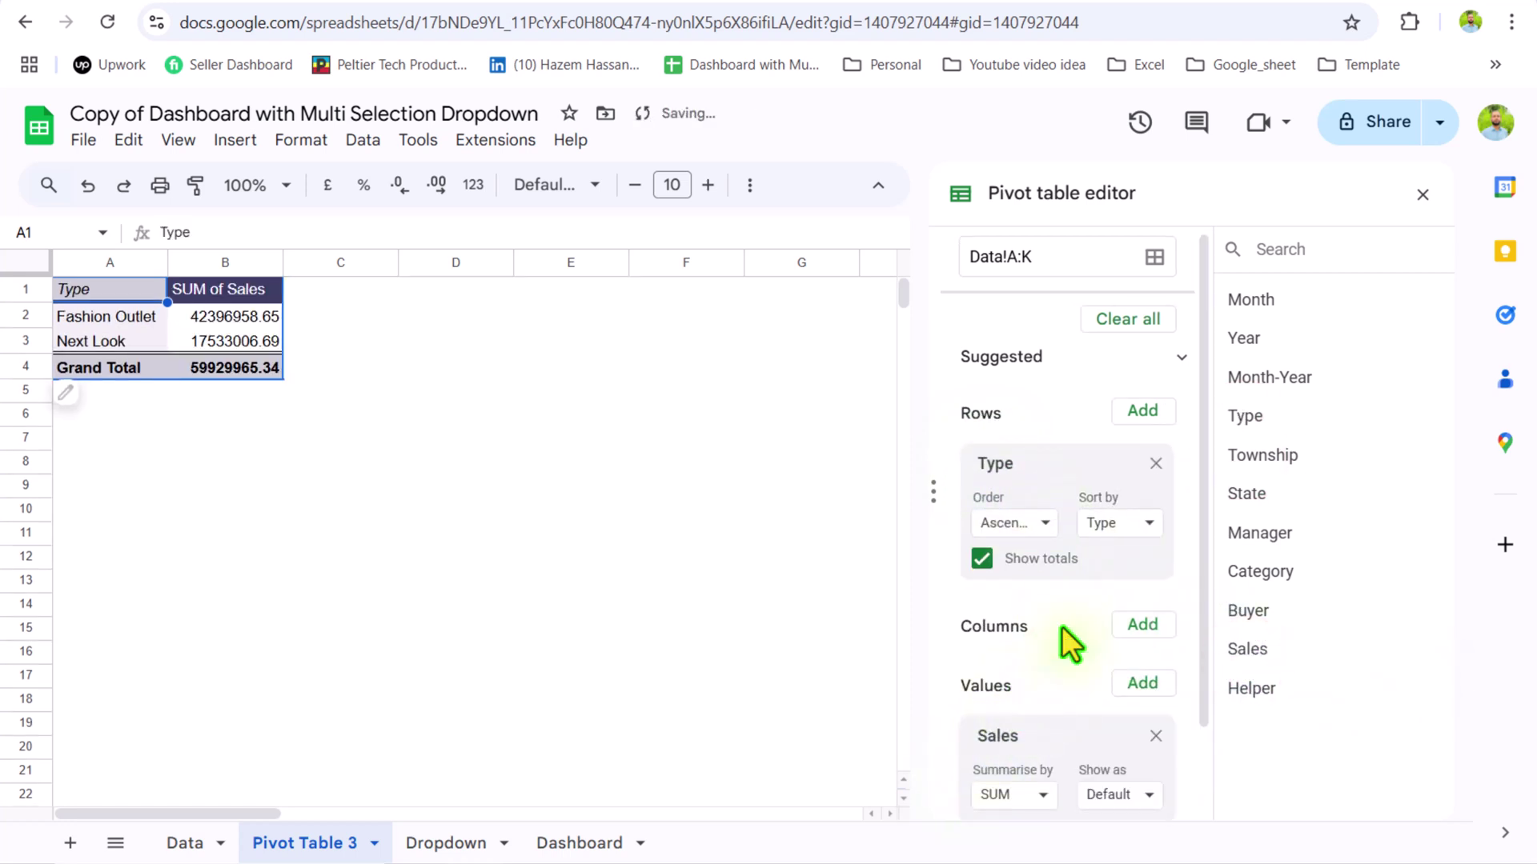
Step: Filter the pivot table to rows where Helper is equal to TRUE, and turn off the totals for Type
{"action": "scroll", "coordinate": [1061, 625], "scroll_direction": "down", "scroll_amount": 2}
{"action": "left_click_drag", "start_coordinate": [1264, 690], "coordinate": [989, 802]}
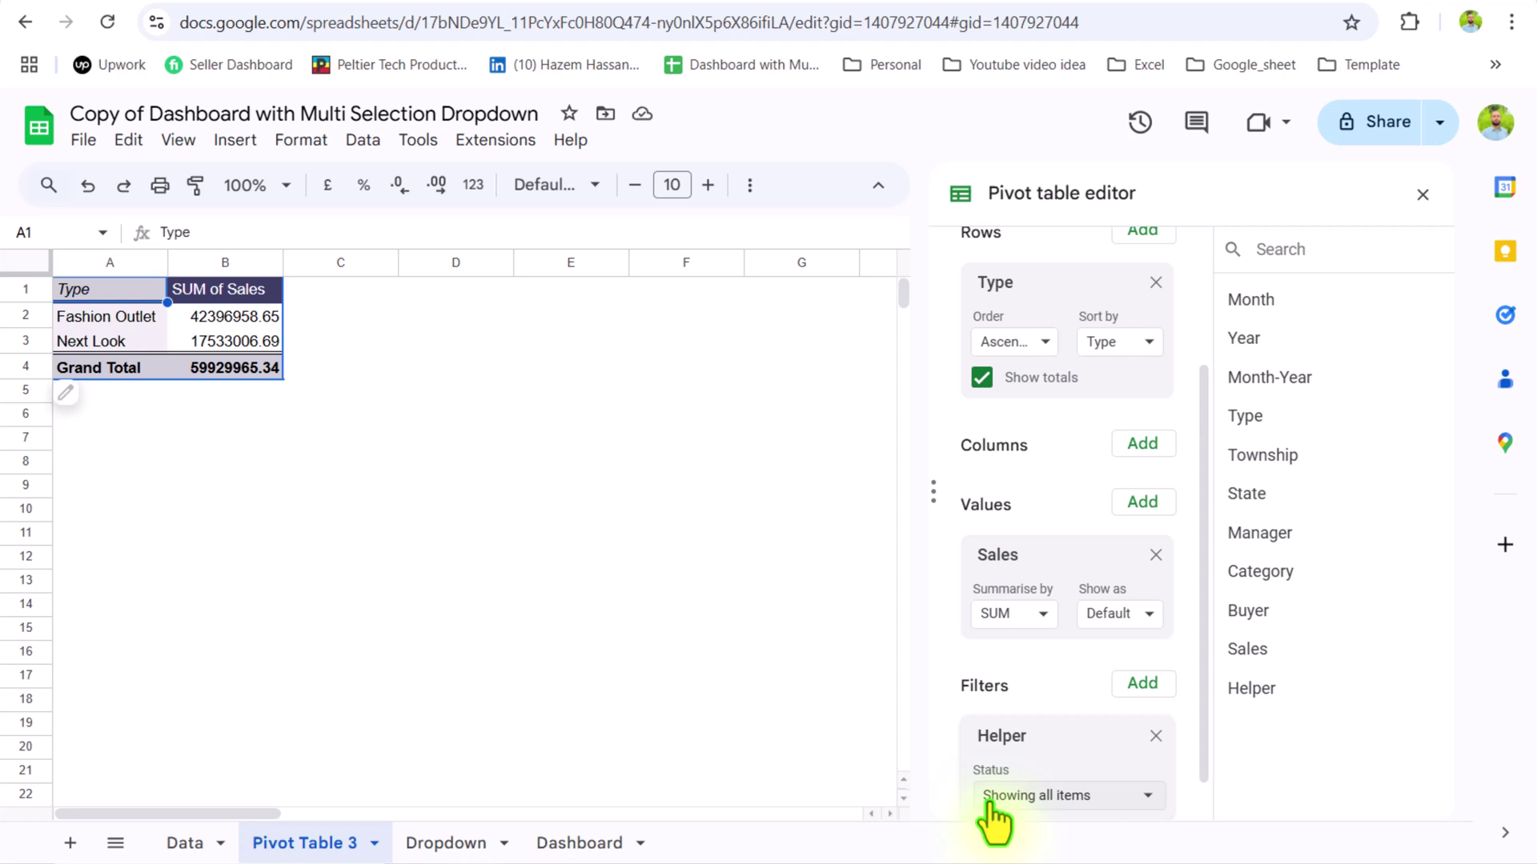
{"action": "left_click", "coordinate": [1050, 800]}
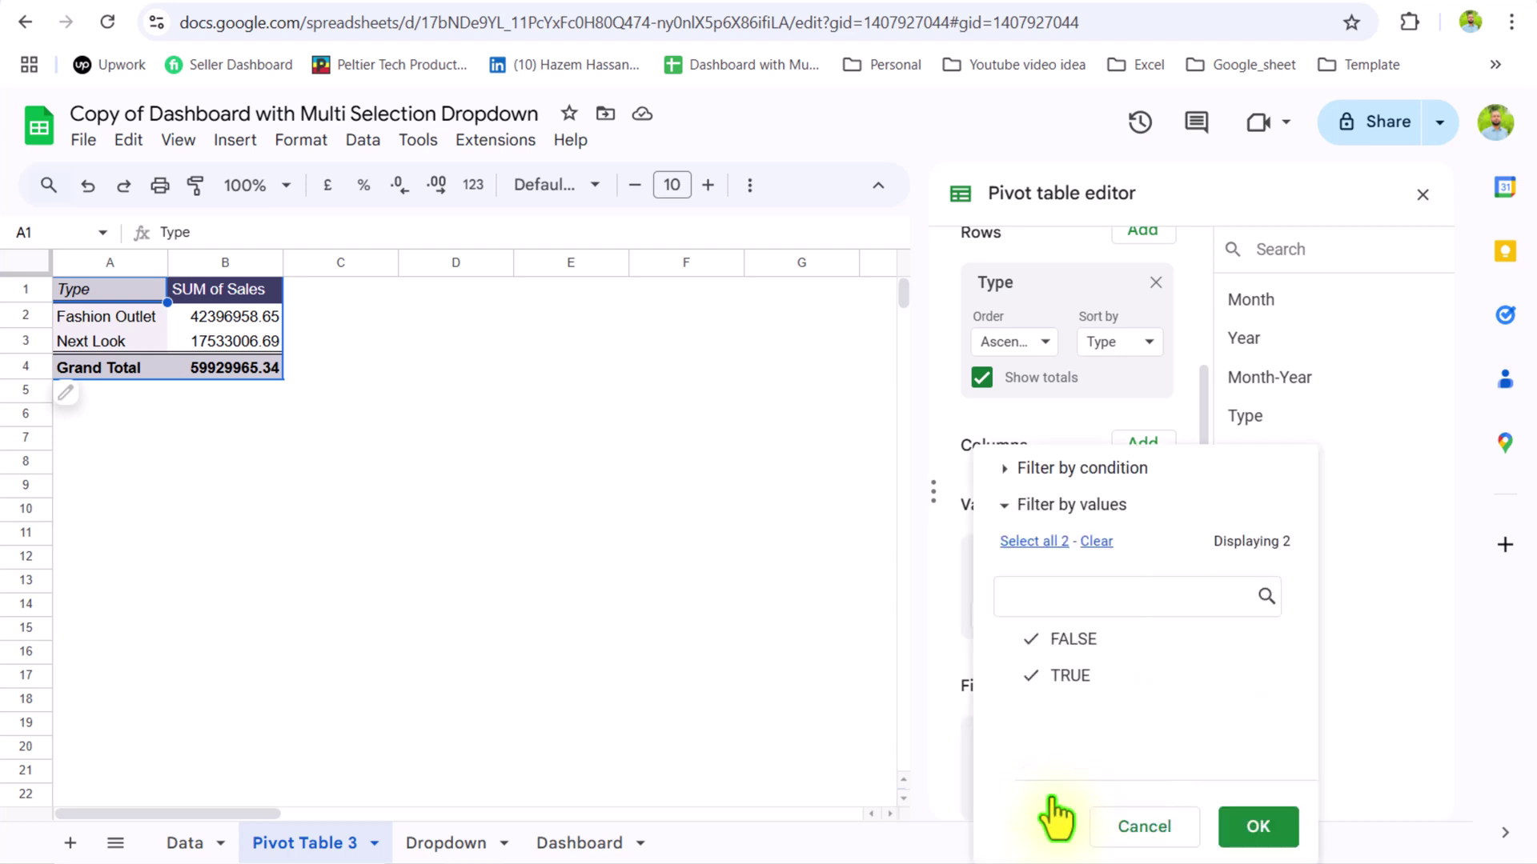
{"action": "left_click", "coordinate": [1076, 470]}
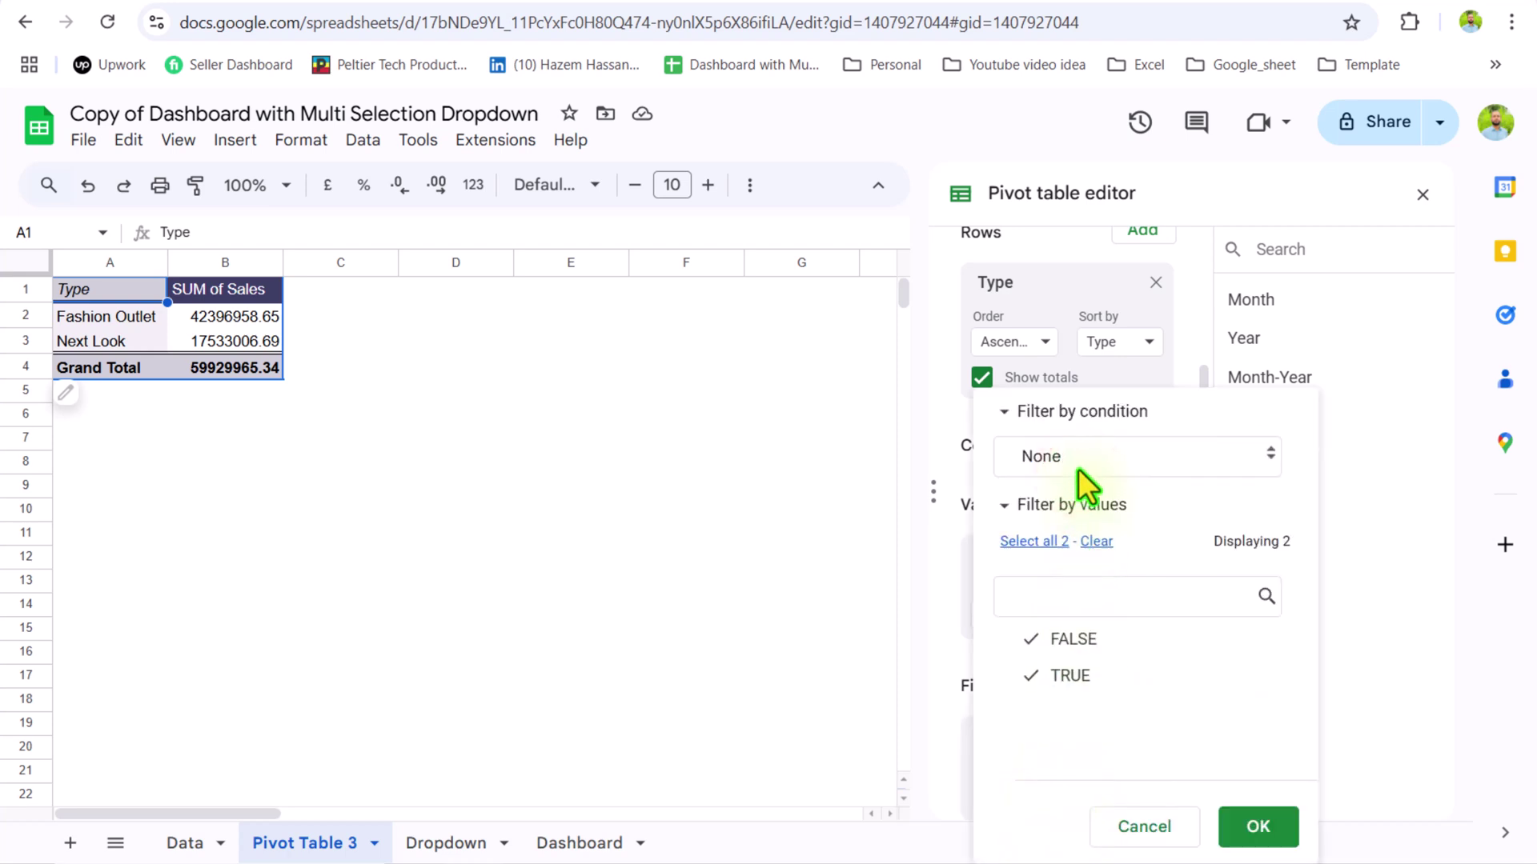
{"action": "left_click", "coordinate": [1078, 460]}
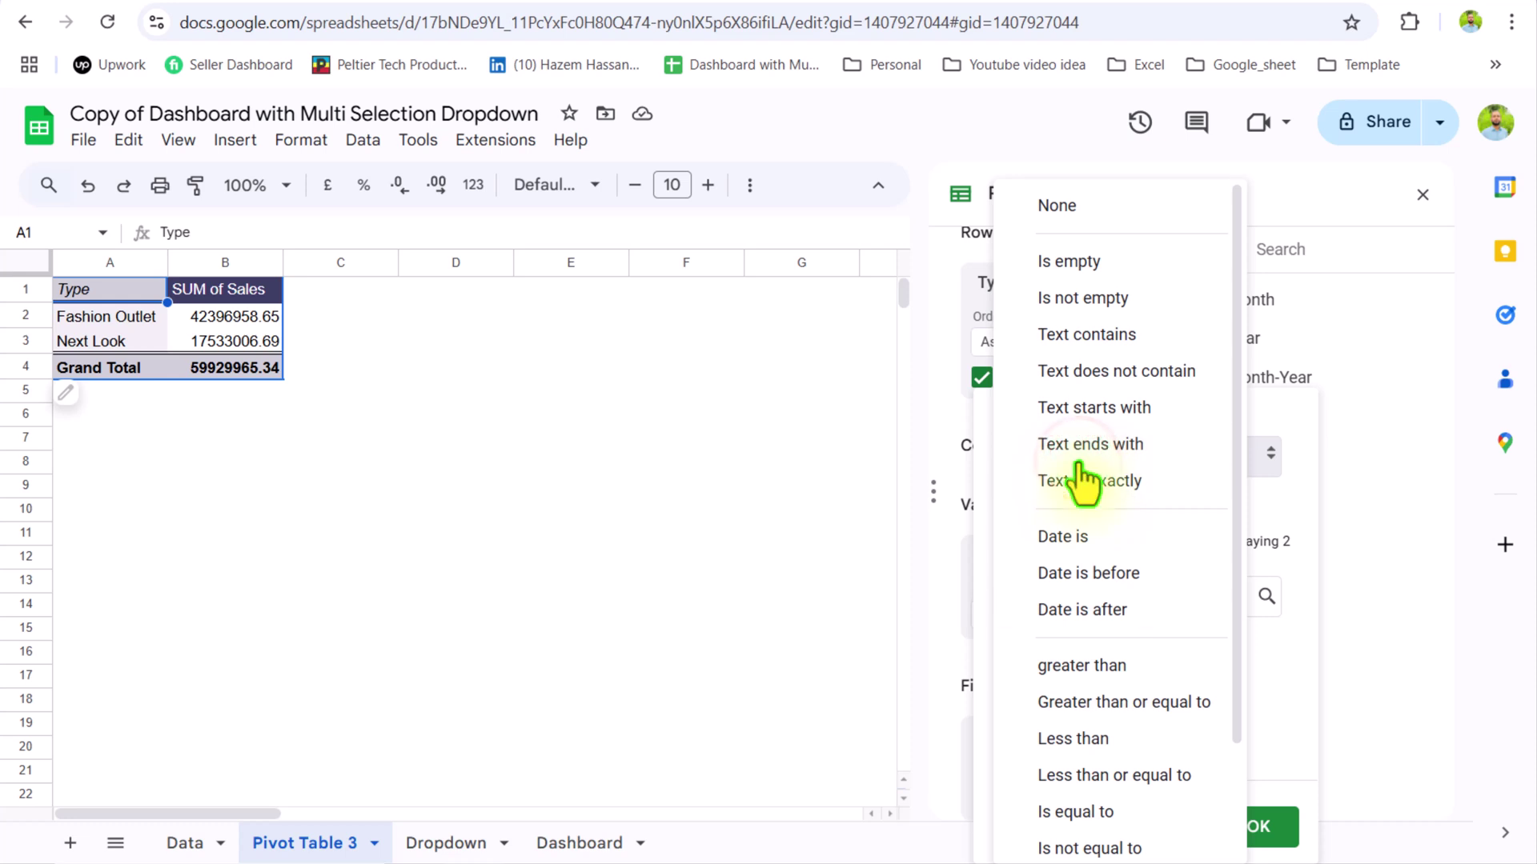
{"action": "left_click", "coordinate": [1135, 812]}
{"action": "left_click", "coordinate": [1064, 458]}
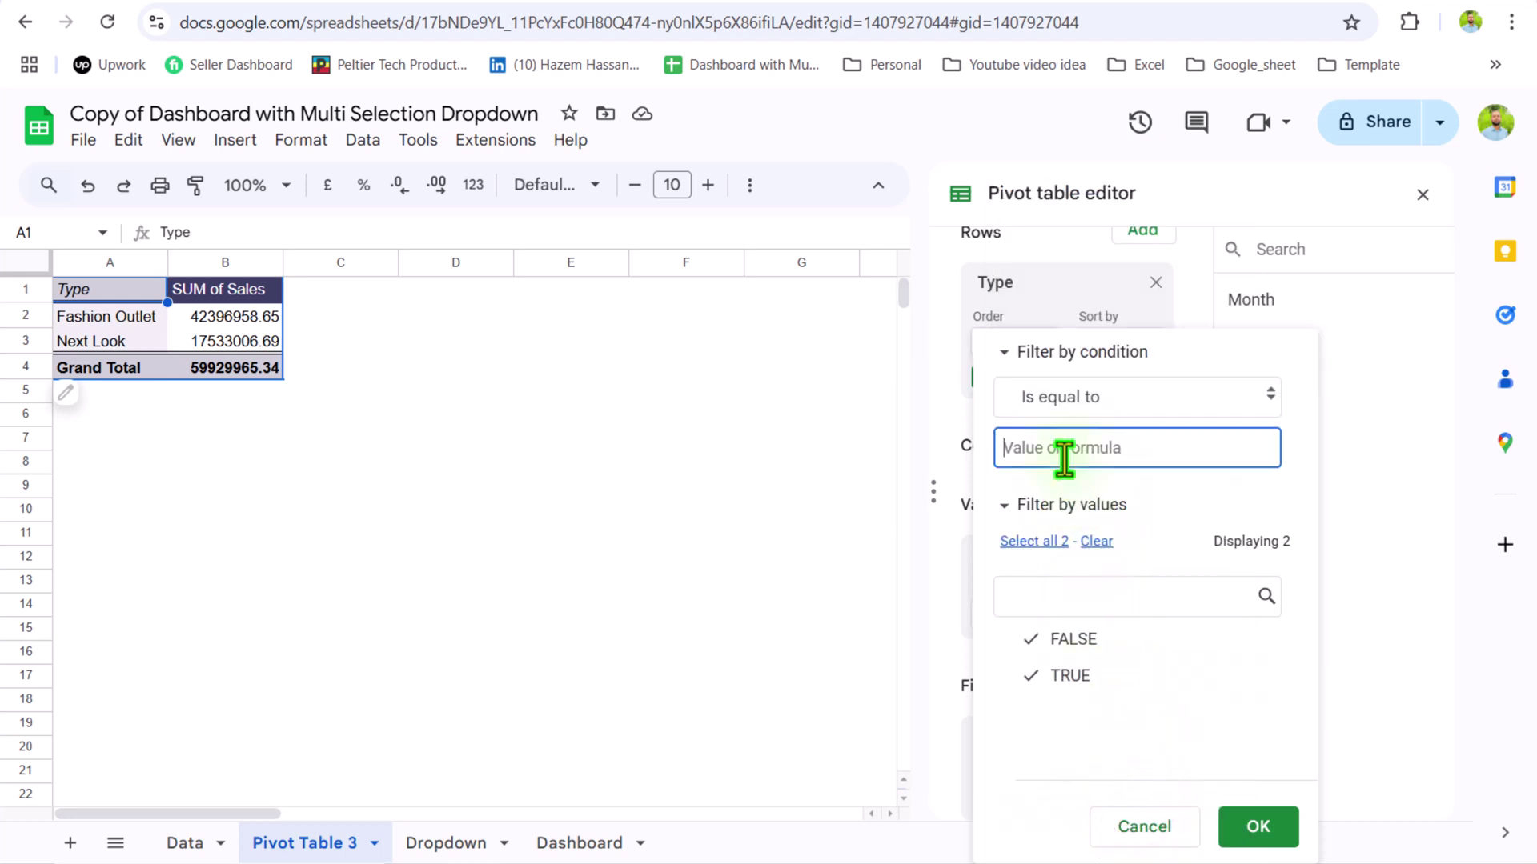
{"action": "type", "text": "TRUE"}
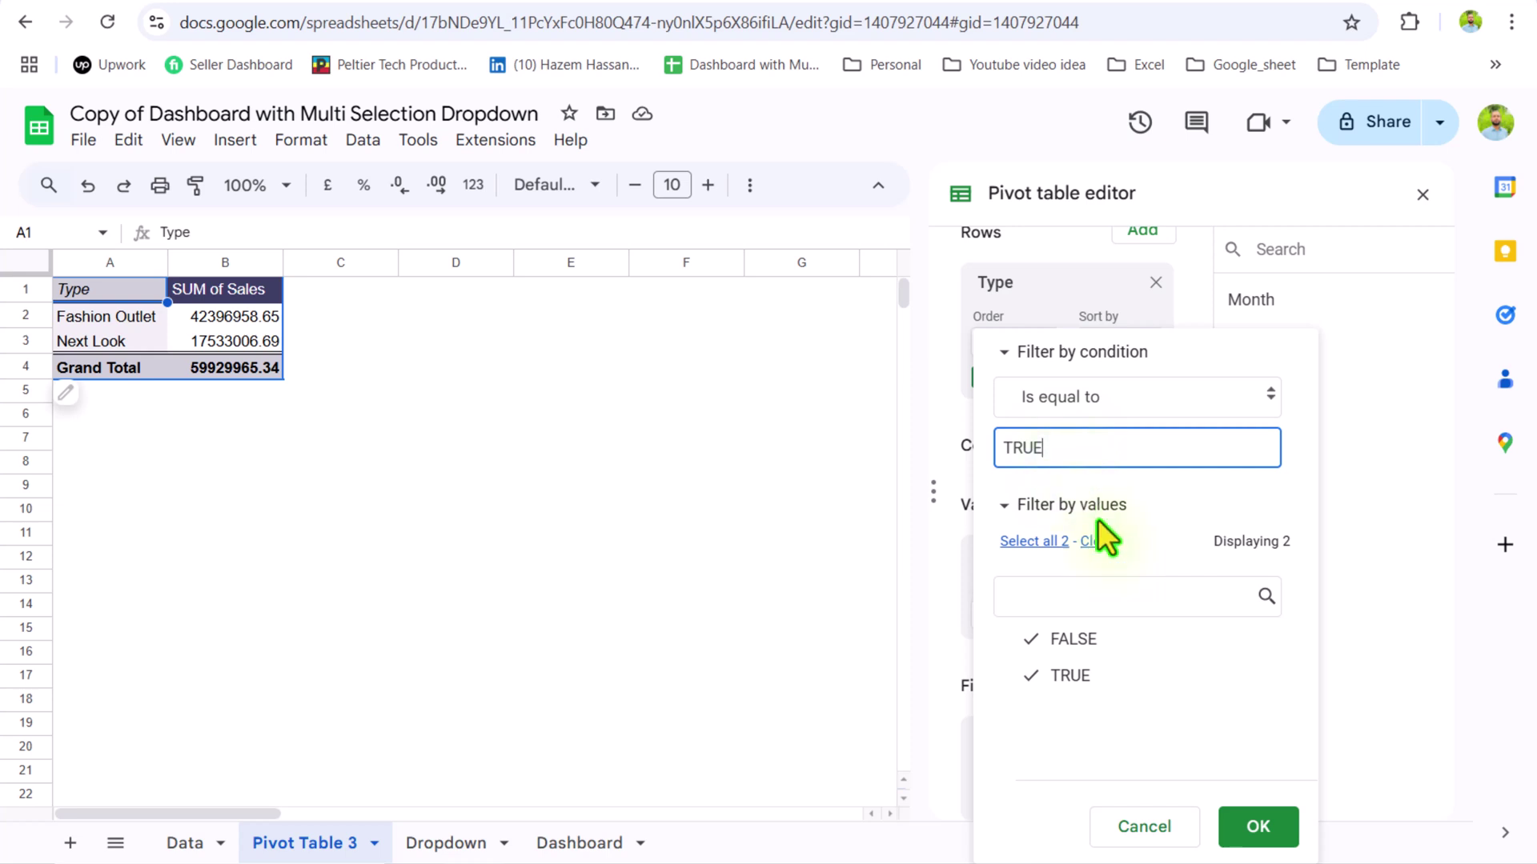
{"action": "left_click", "coordinate": [1259, 829]}
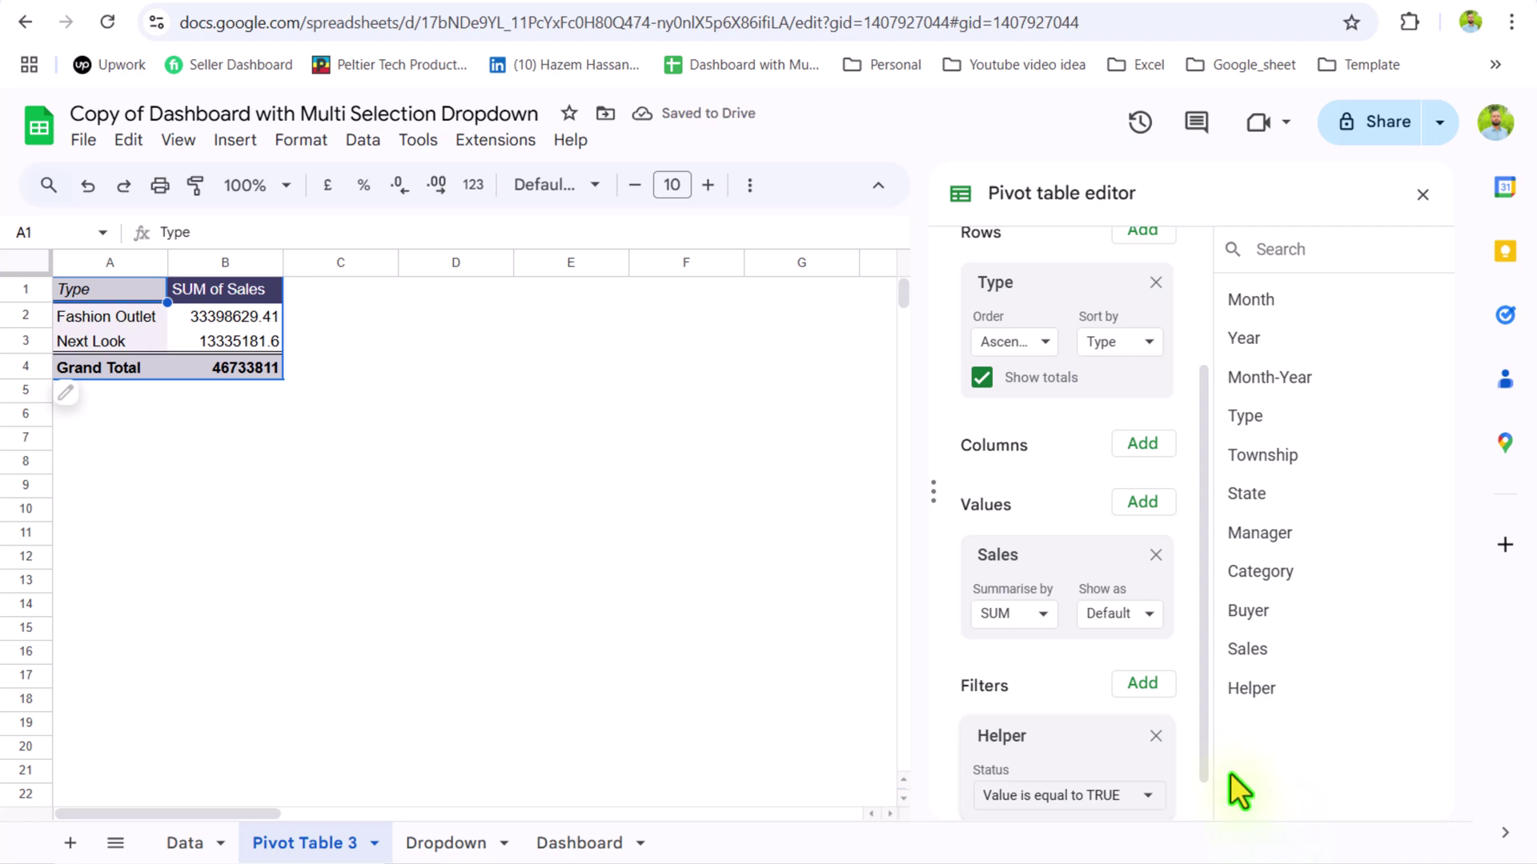
{"action": "left_click", "coordinate": [985, 377]}
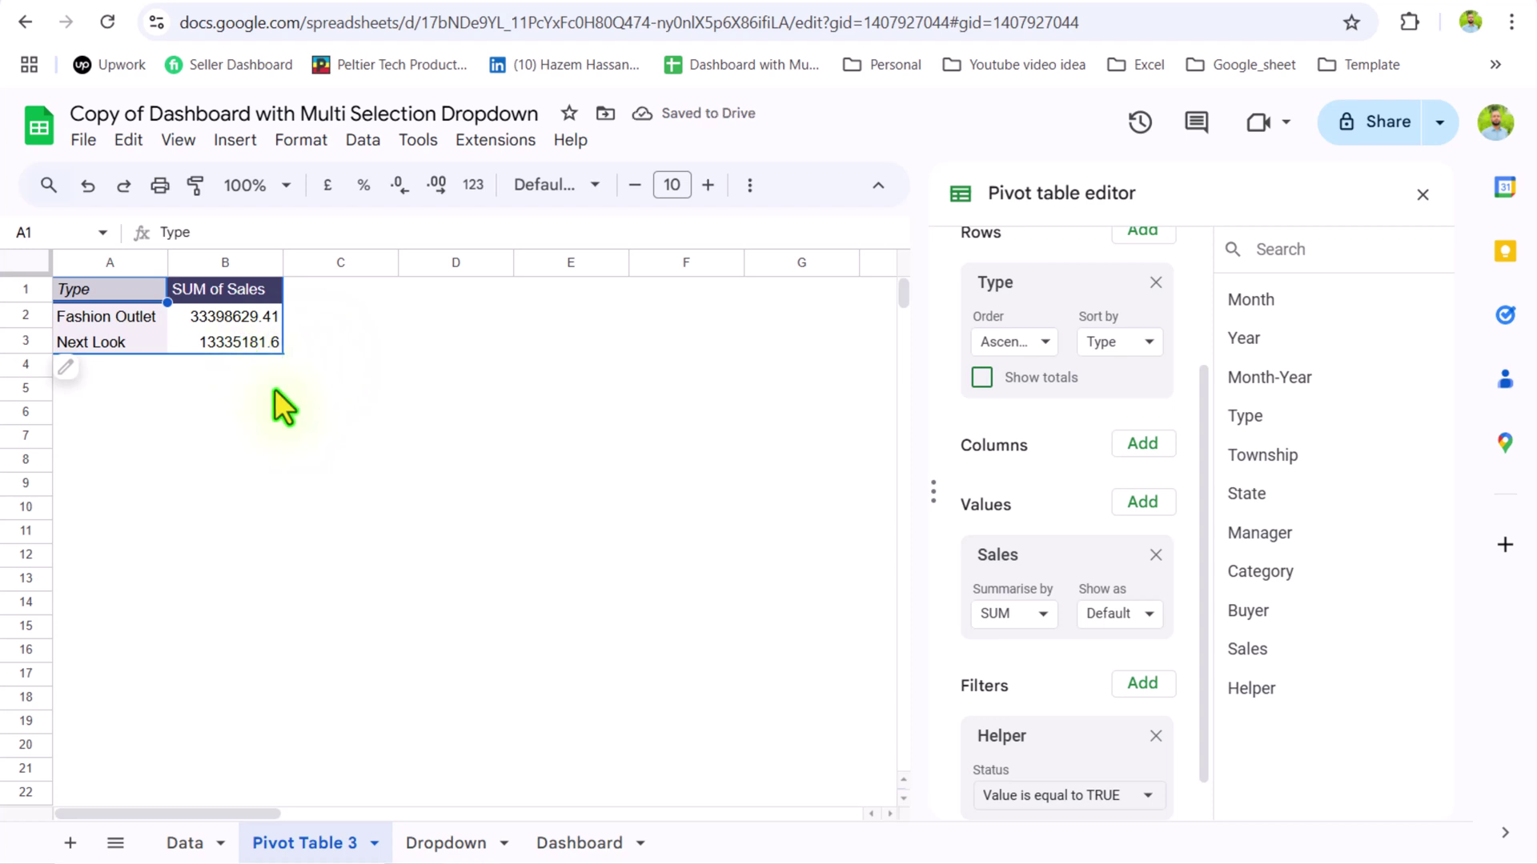
Step: On the Dashboard sheet, clear the Select Year dropdown and choose 2016, and check the effect in the pivot table
{"action": "left_click", "coordinate": [579, 843]}
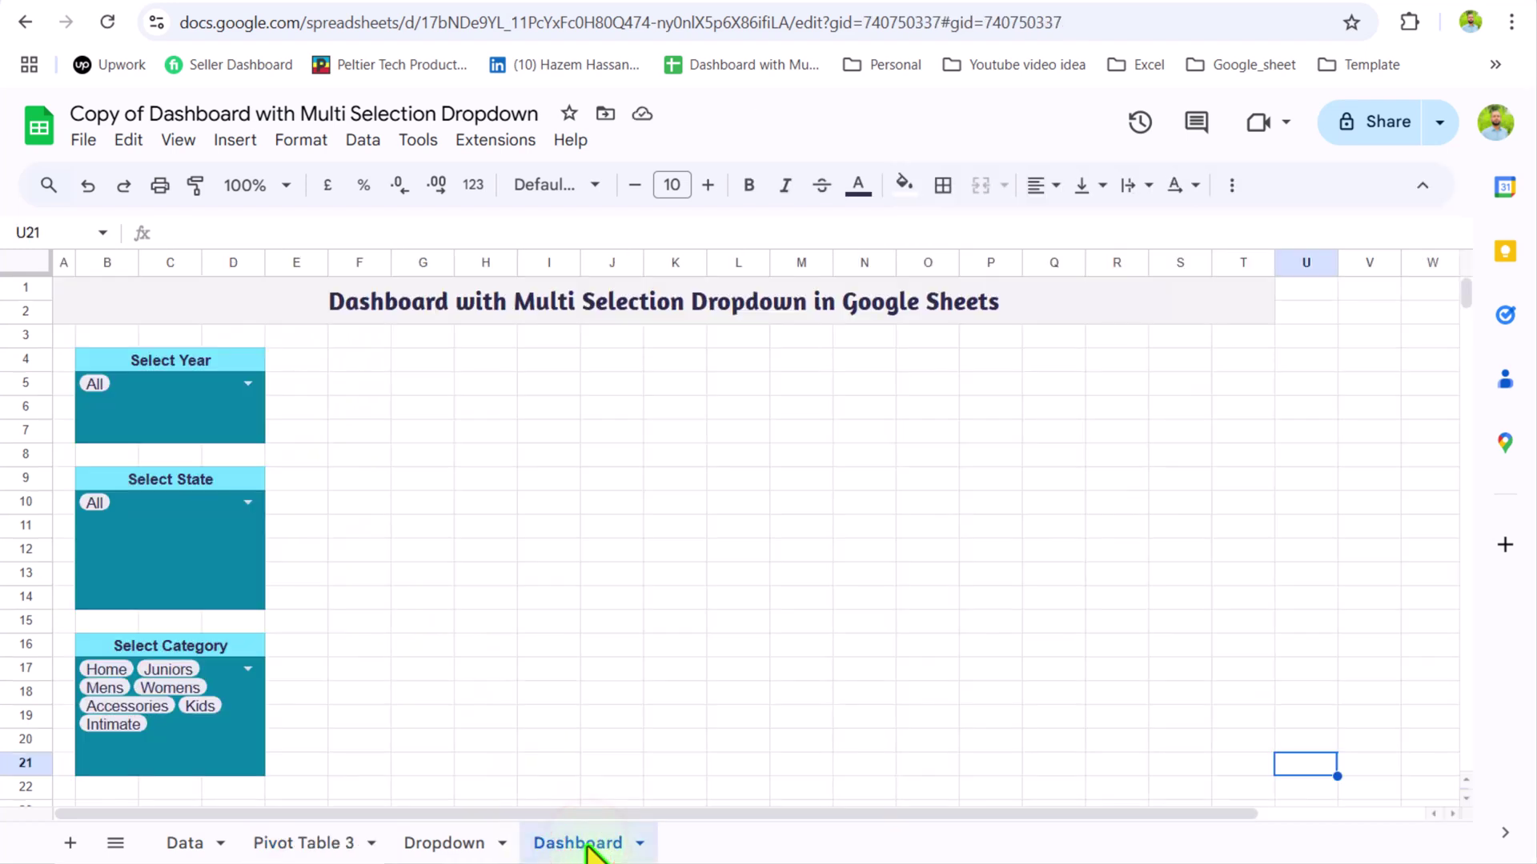
{"action": "key", "text": "Delete"}
{"action": "left_click", "coordinate": [249, 385]}
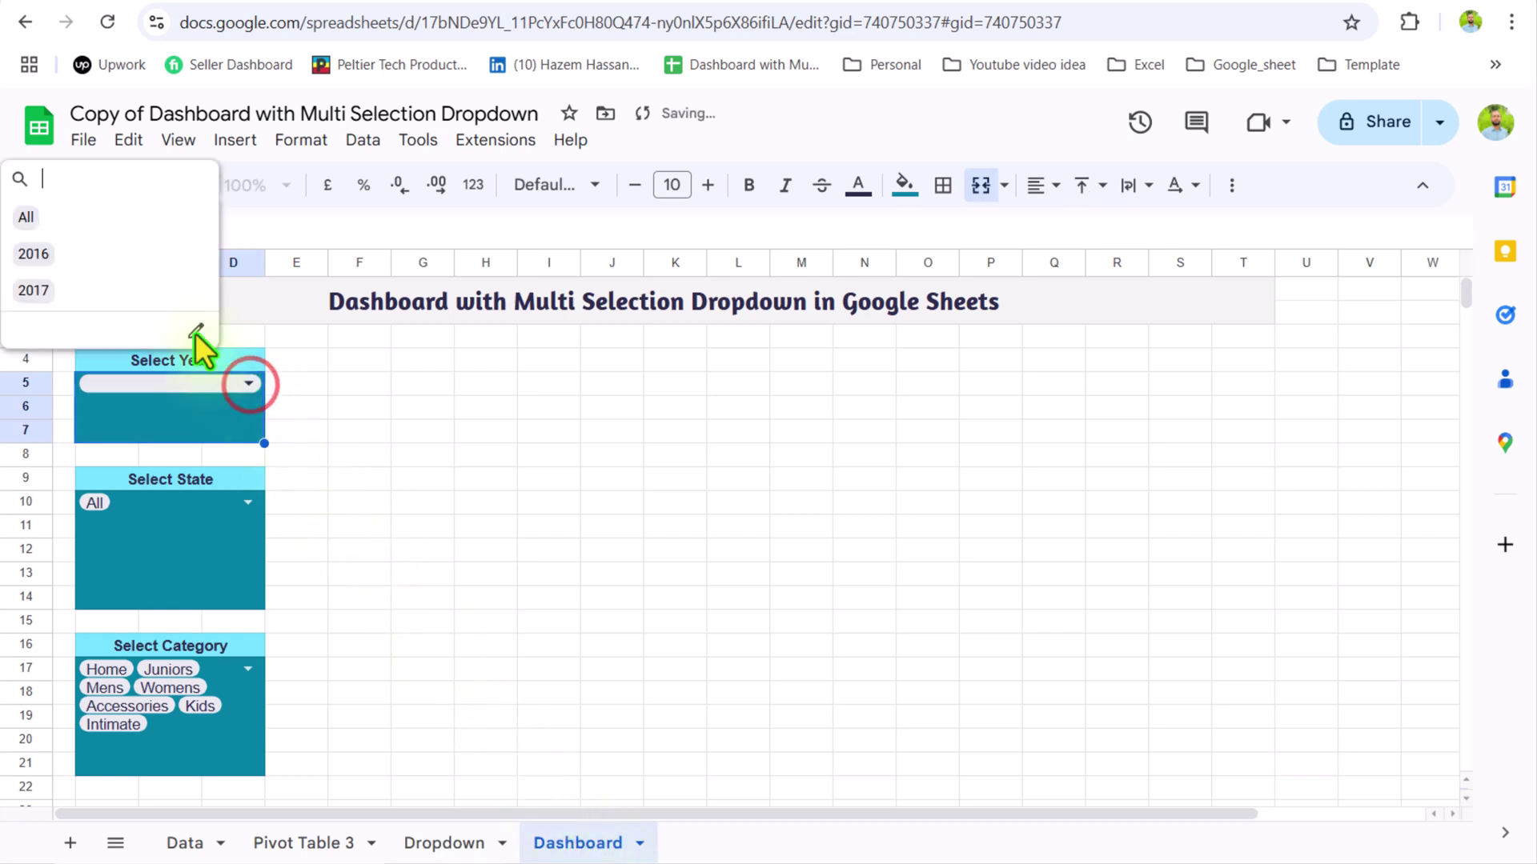
{"action": "left_click", "coordinate": [120, 256]}
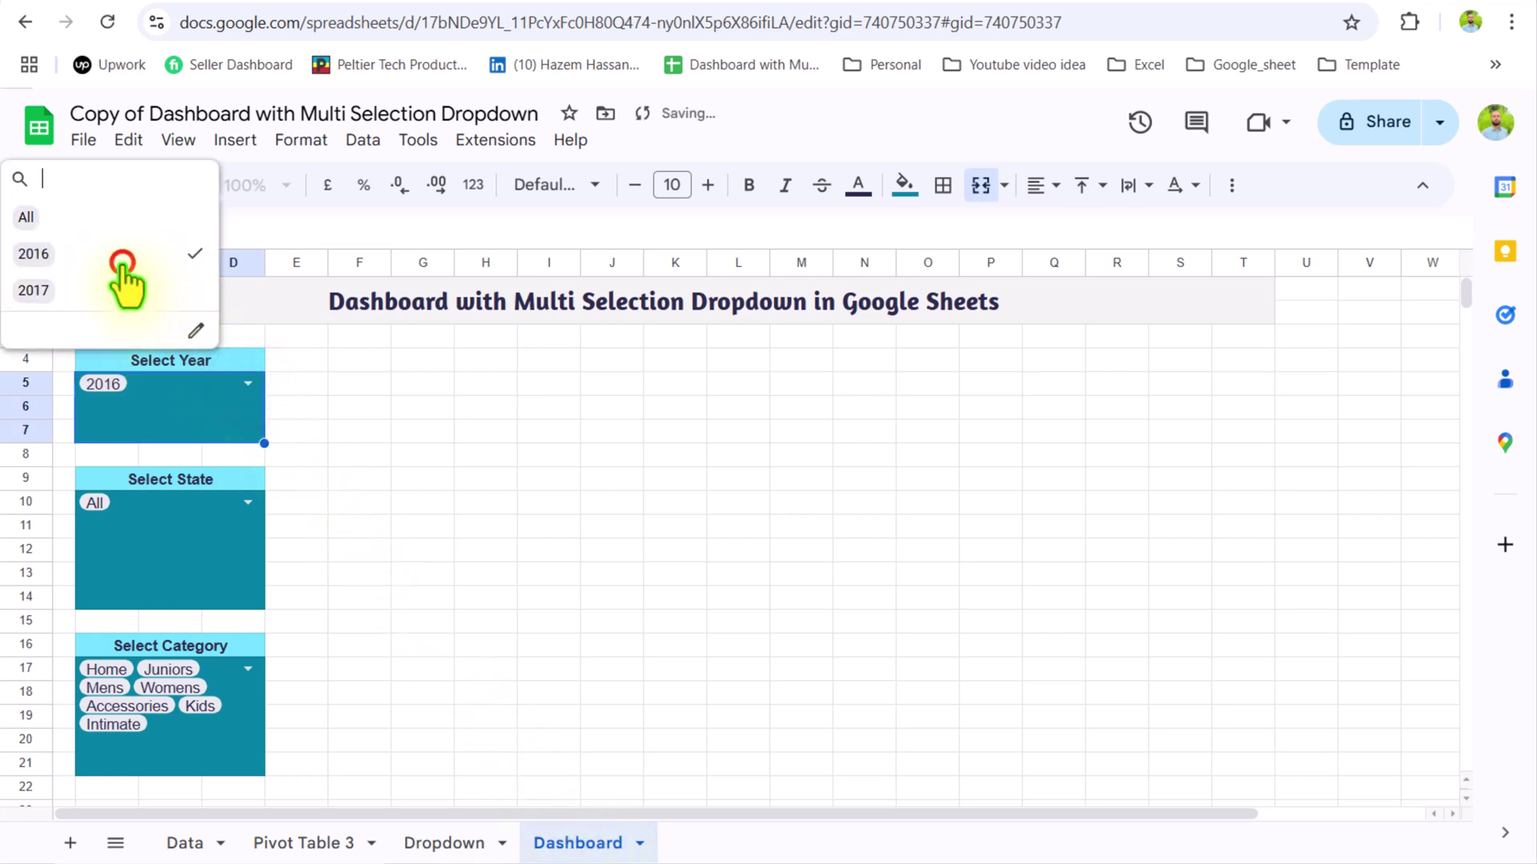
{"action": "left_click", "coordinate": [391, 540]}
{"action": "left_click", "coordinate": [300, 843]}
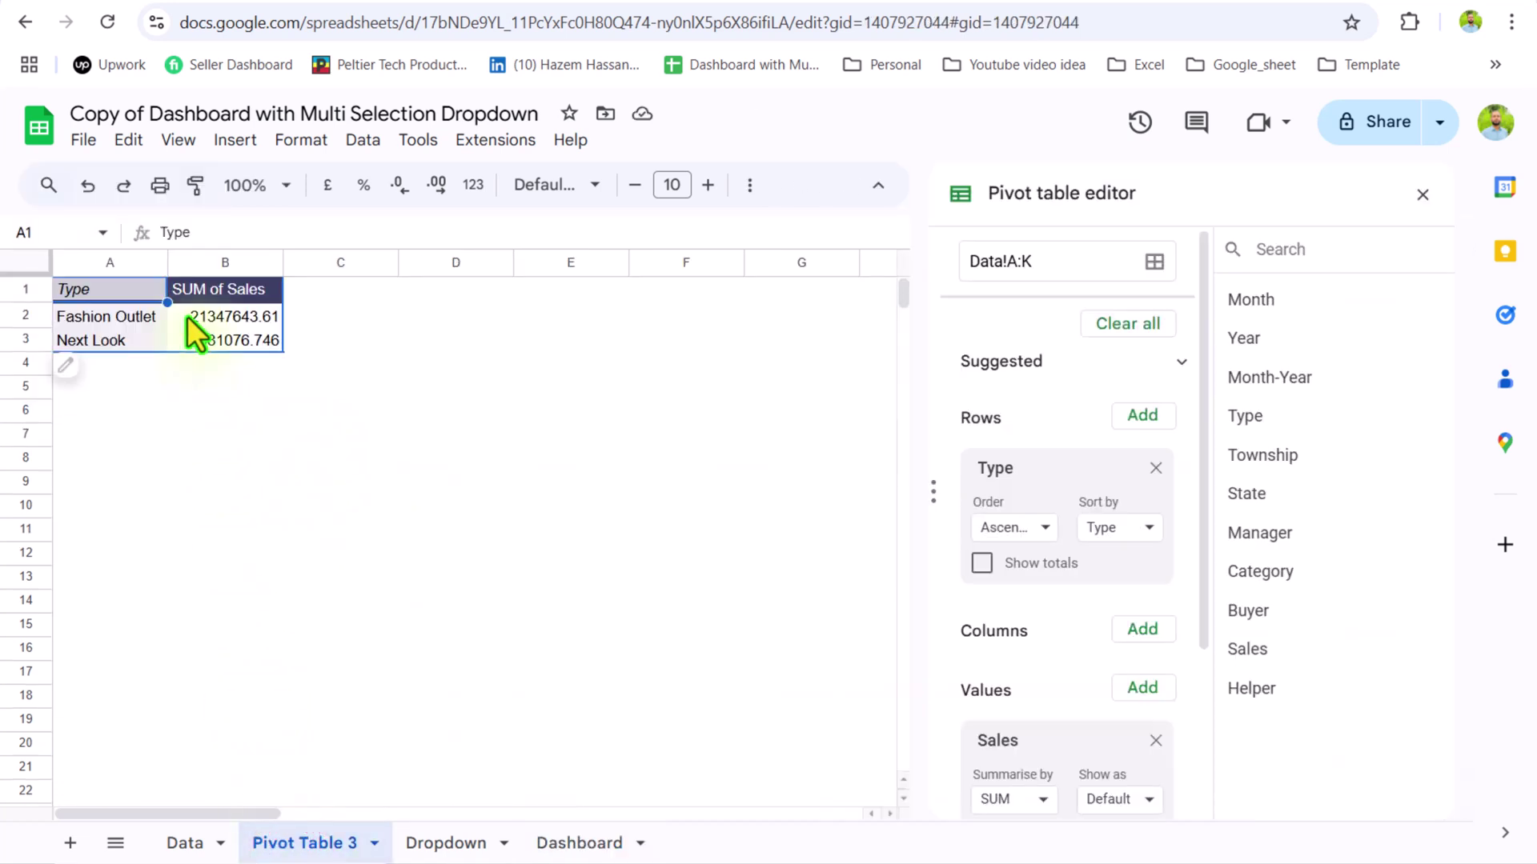
{"action": "left_click_drag", "start_coordinate": [106, 293], "coordinate": [210, 337]}
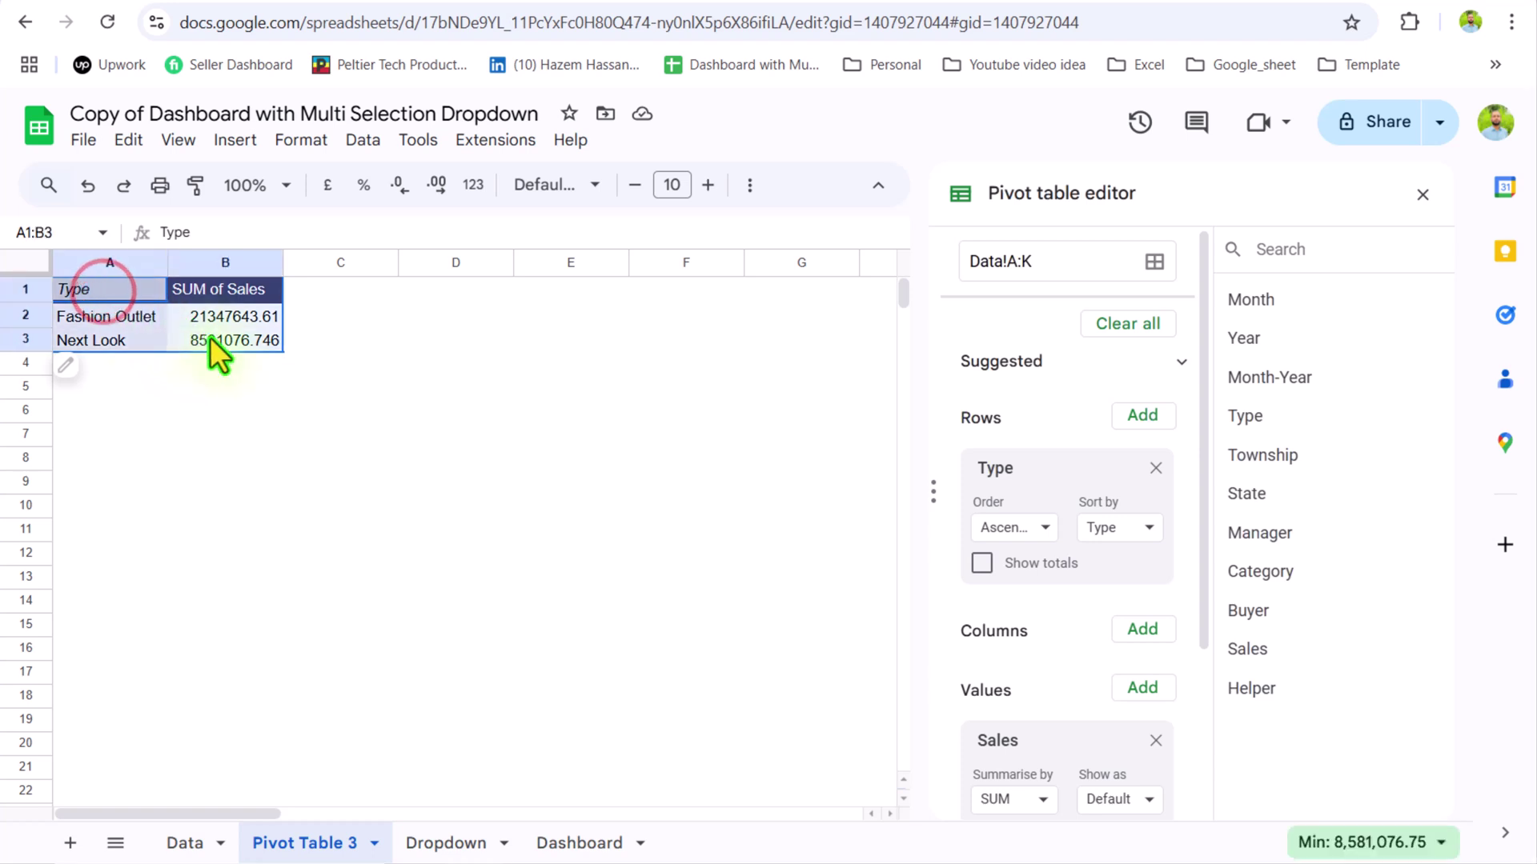
{"action": "left_click", "coordinate": [230, 144]}
{"action": "left_click", "coordinate": [270, 403]}
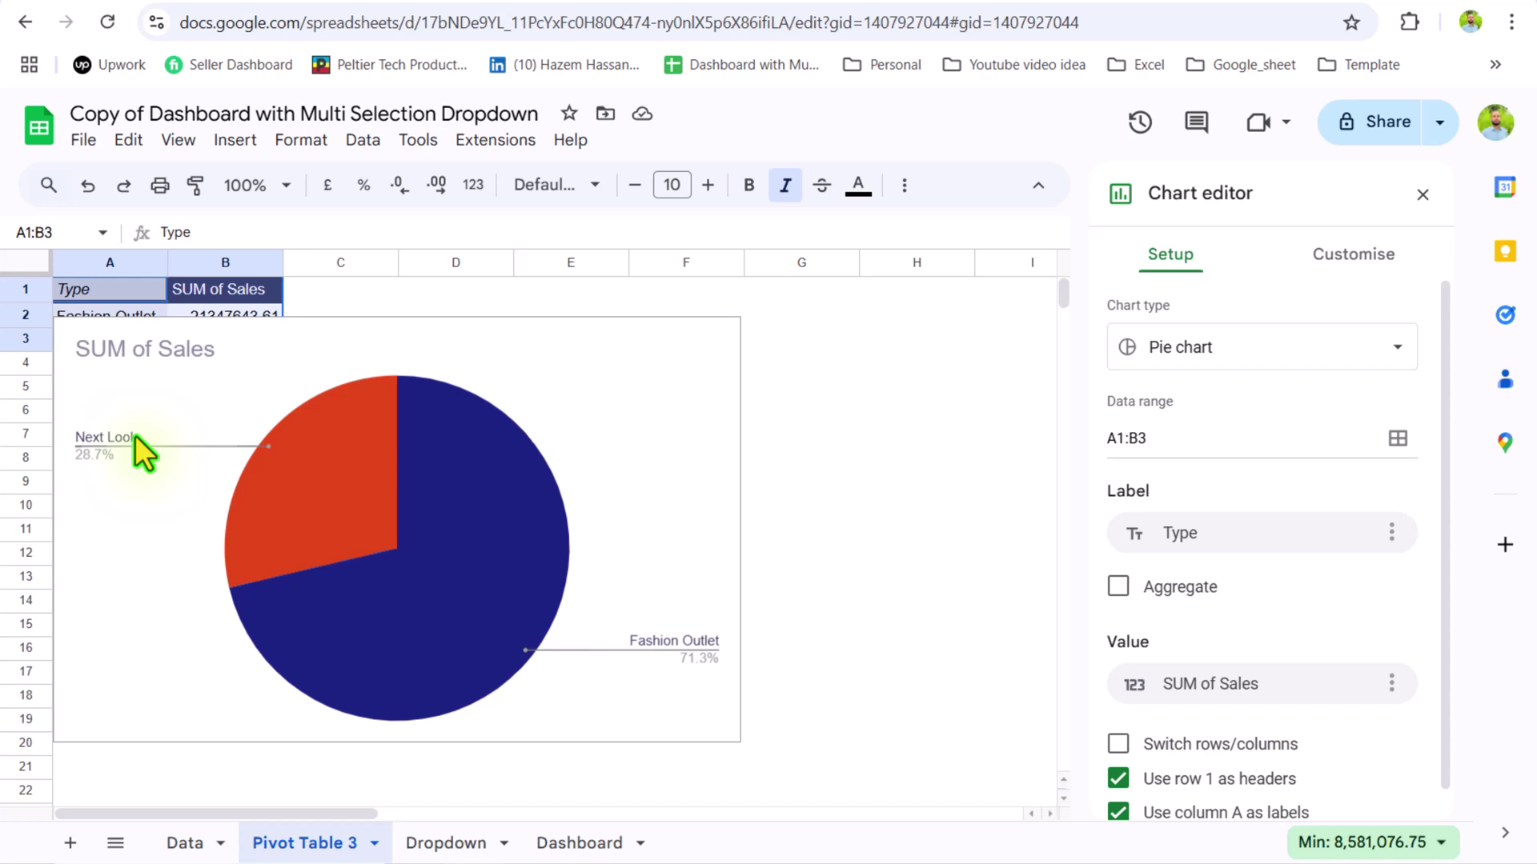
{"action": "left_click", "coordinate": [200, 389]}
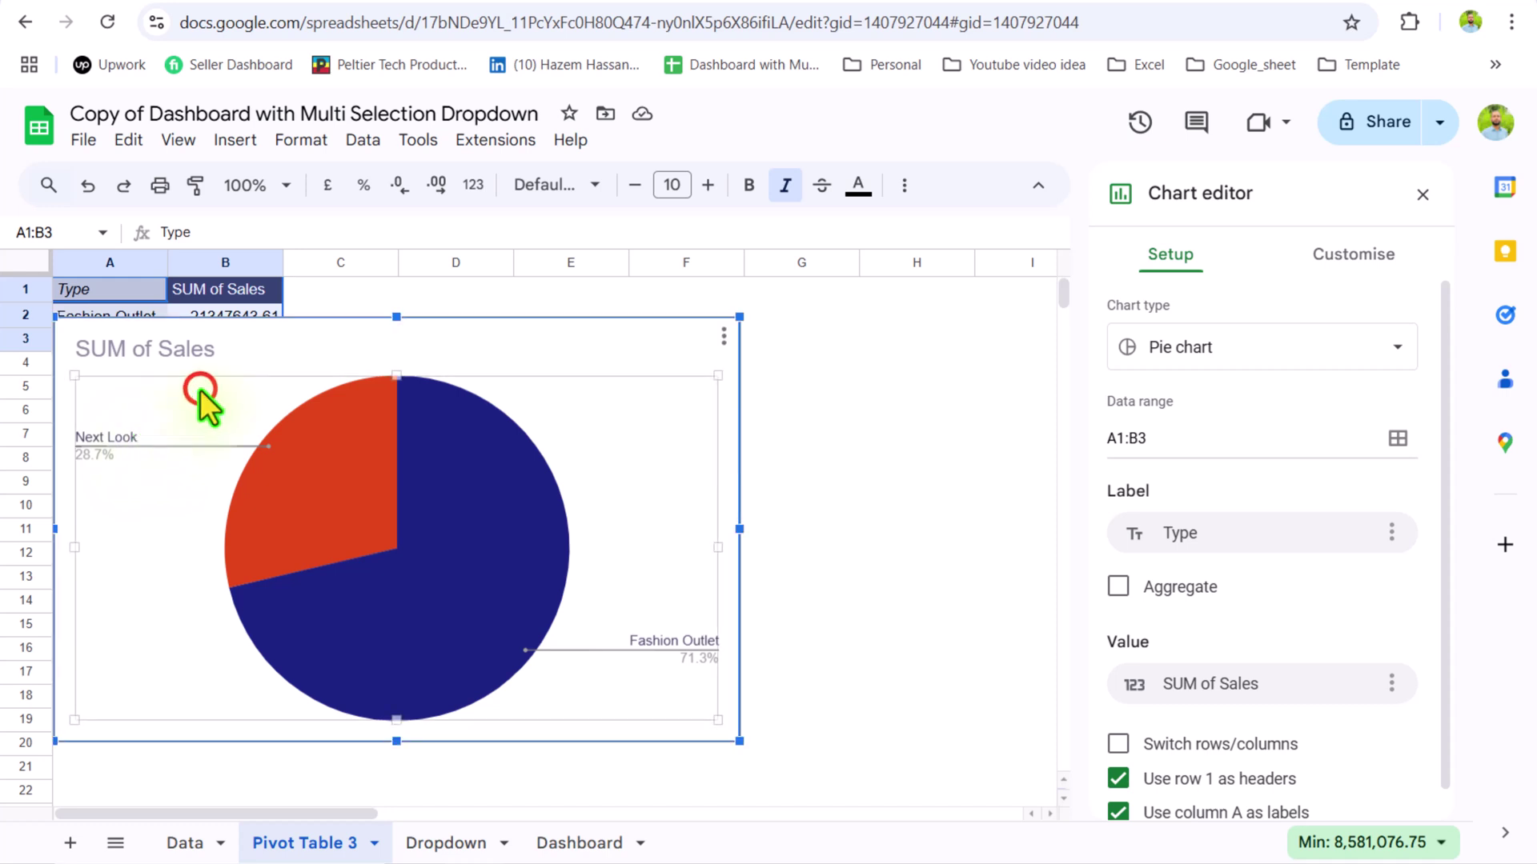
{"action": "left_click", "coordinate": [328, 355]}
{"action": "left_click", "coordinate": [660, 320]}
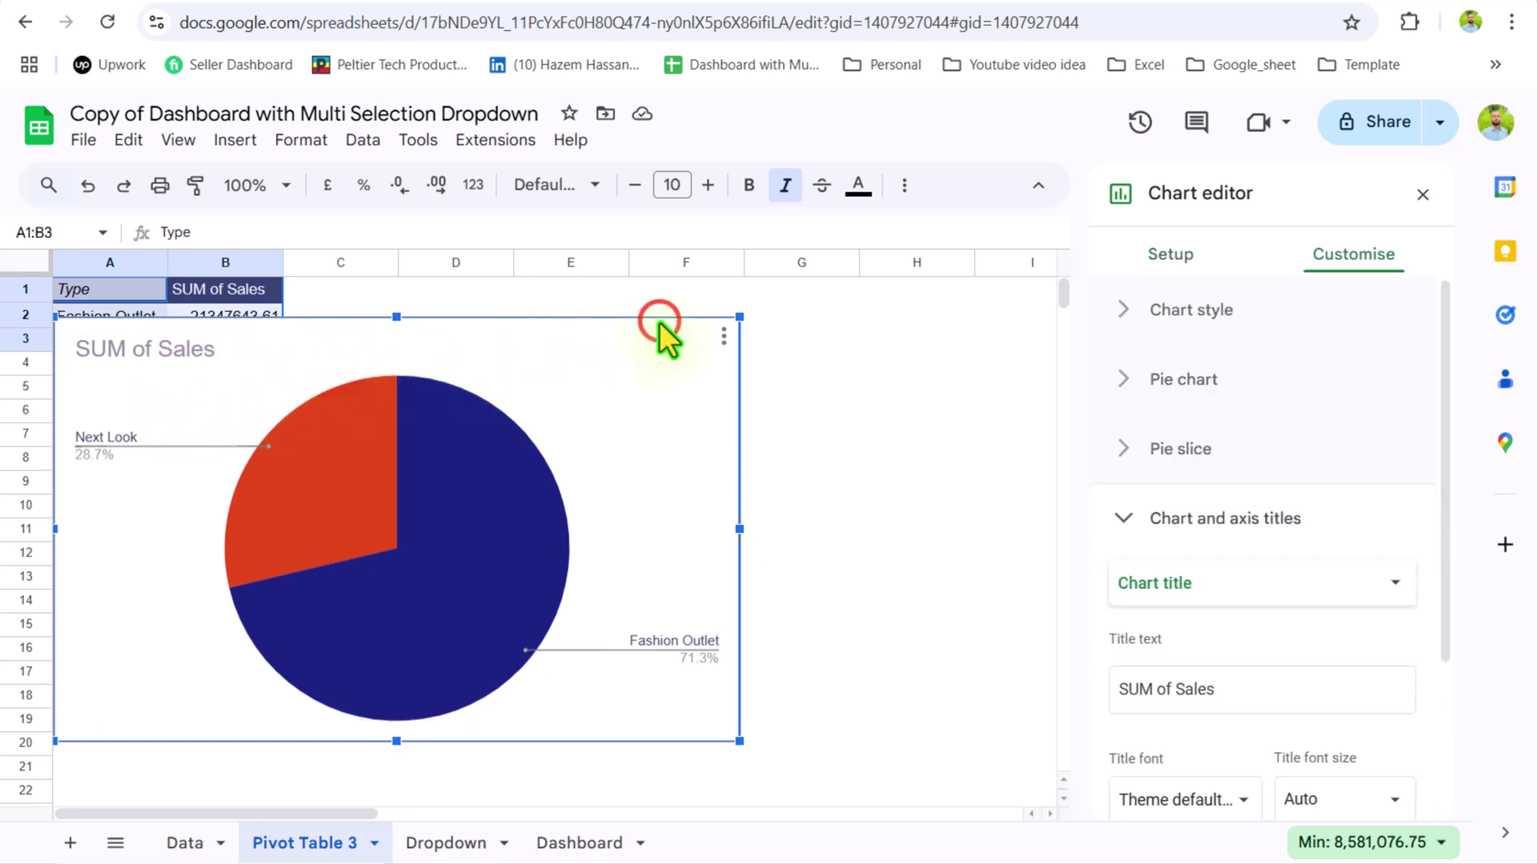
{"action": "key", "text": "Delete"}
Step: In D2 beside the pivot table, enter =A2&" "&text(B2,"$ #,##") and fill it down to D3
{"action": "left_click", "coordinate": [420, 314]}
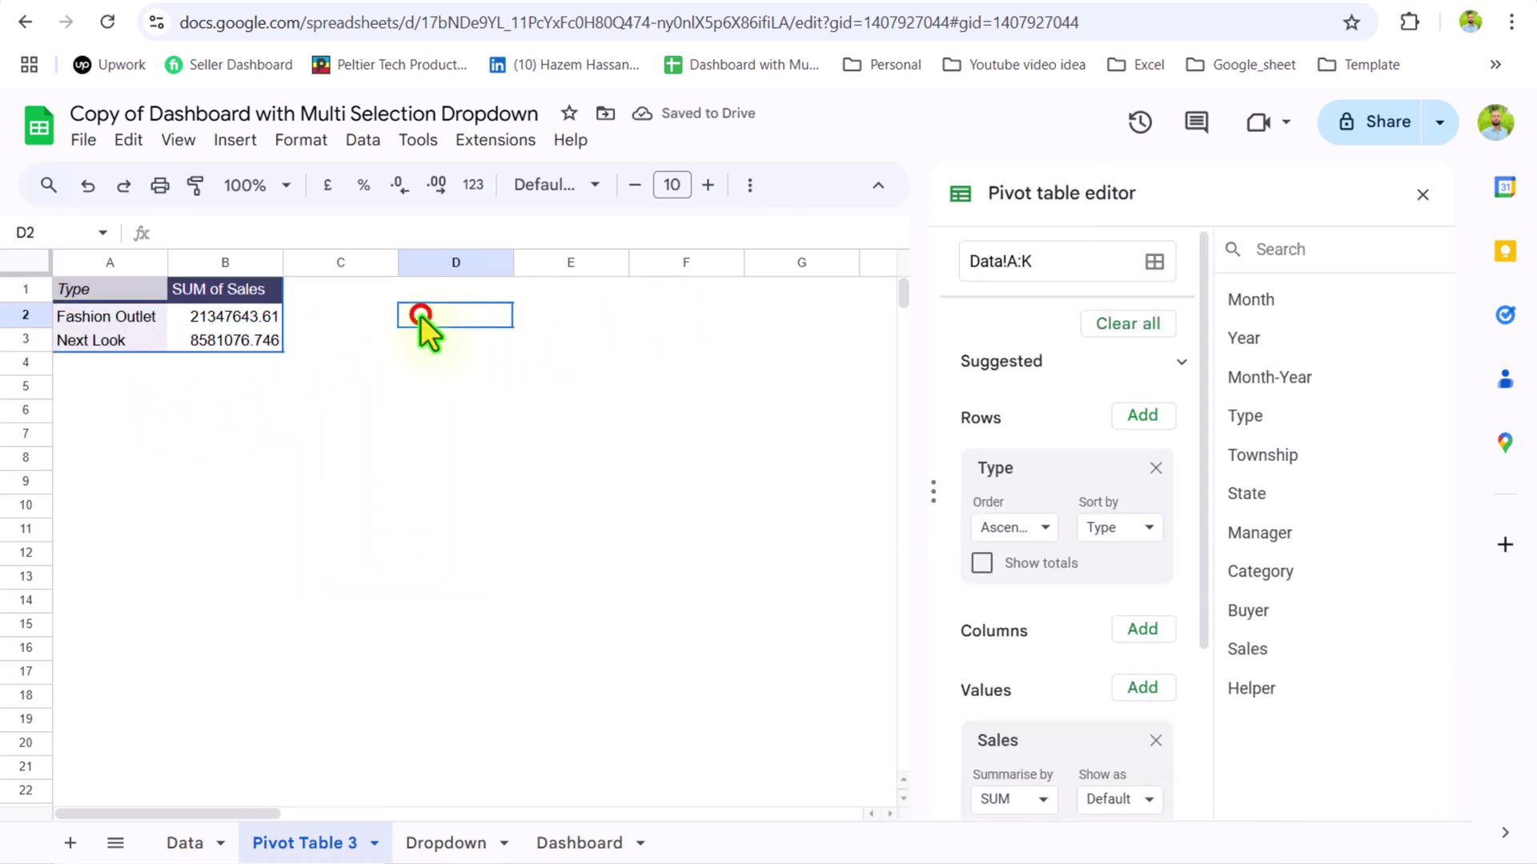
{"action": "type", "text": "="}
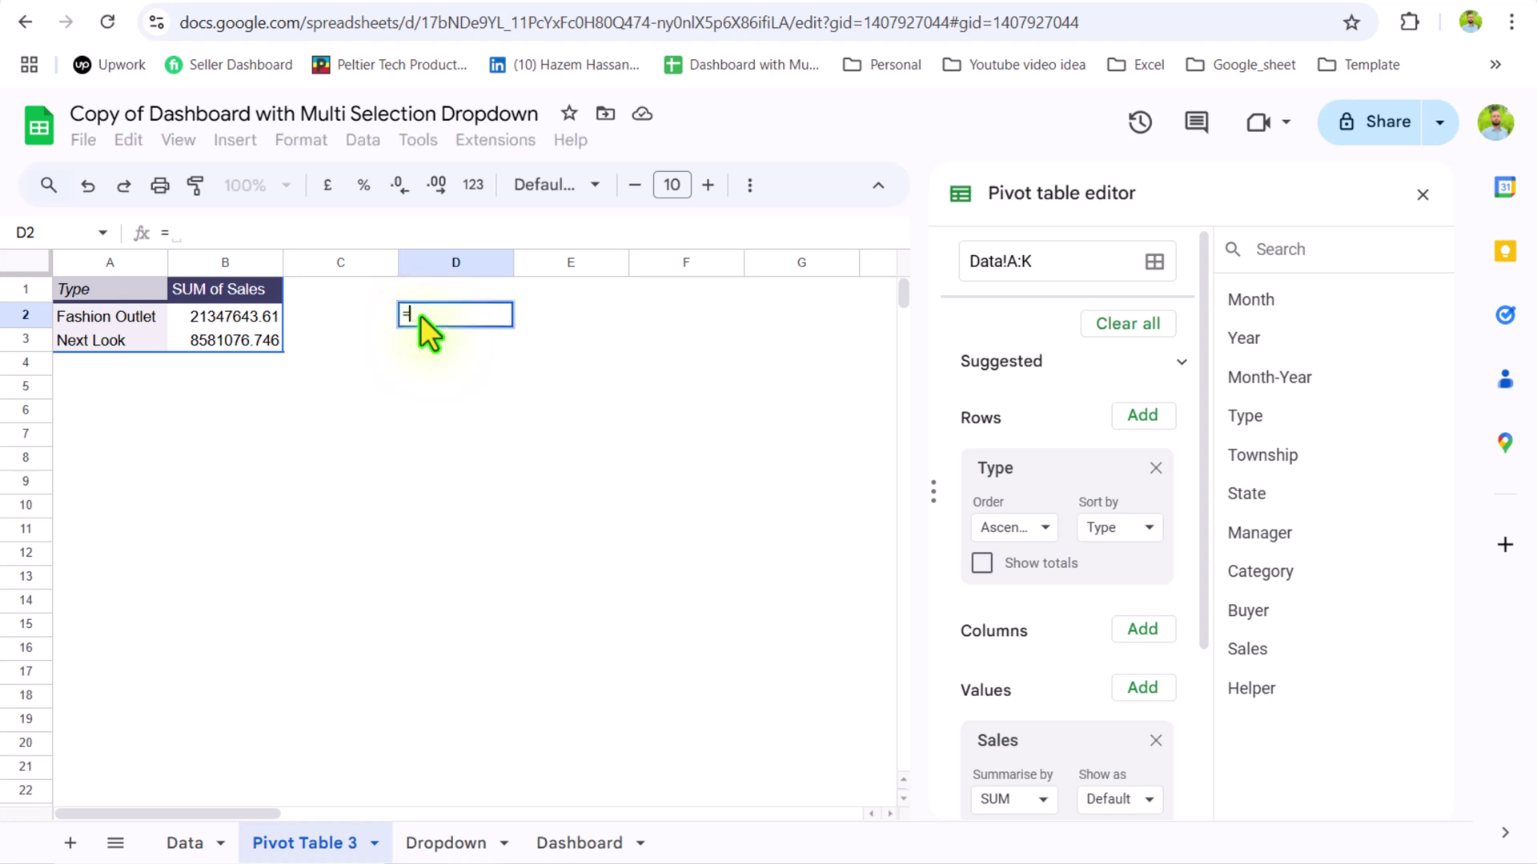
{"action": "left_click", "coordinate": [124, 316]}
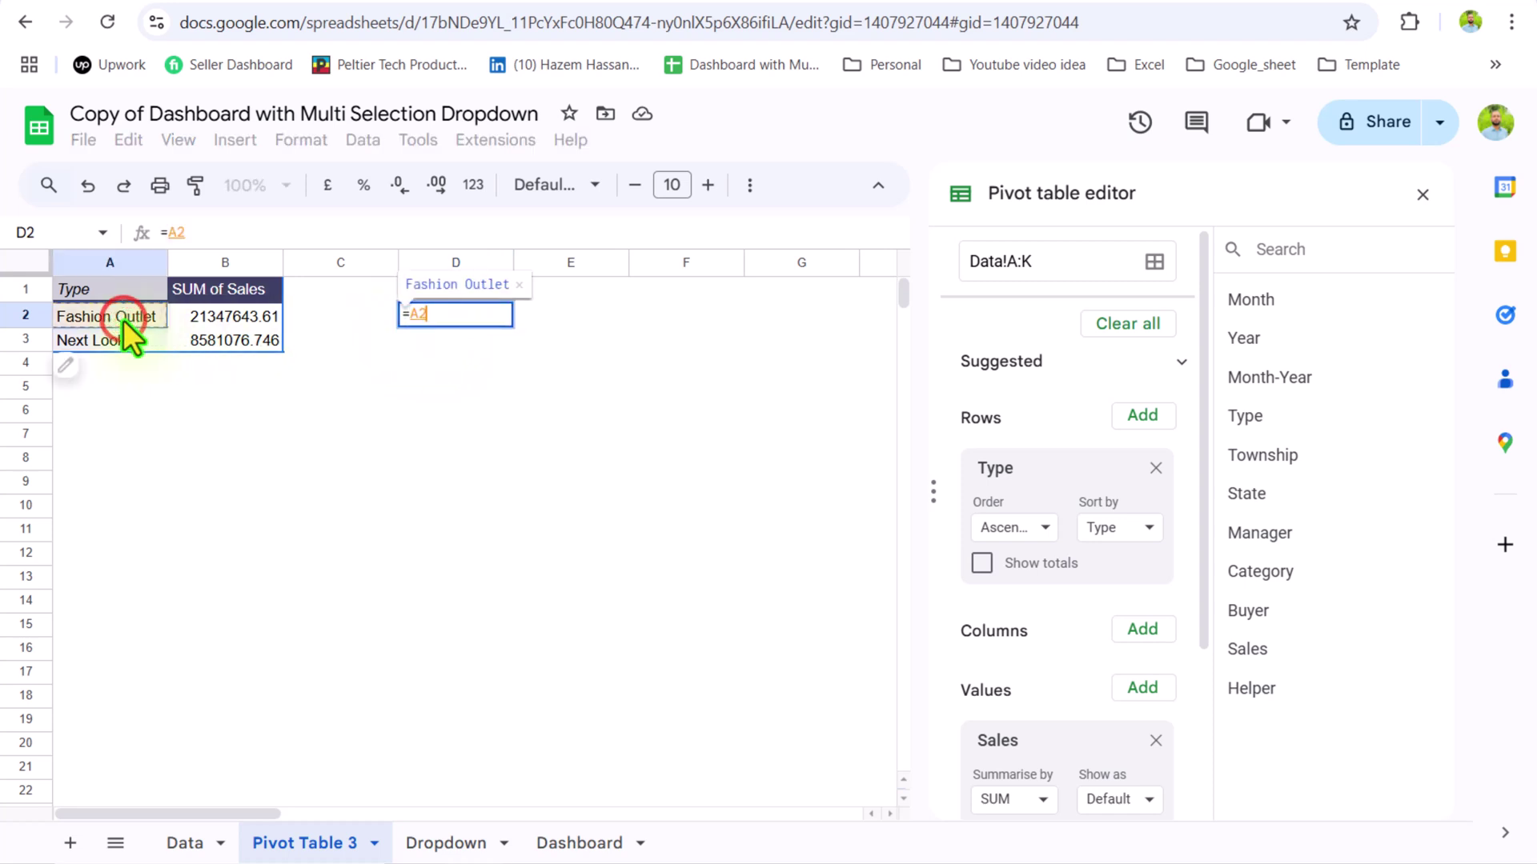
{"action": "type", "text": "&"}
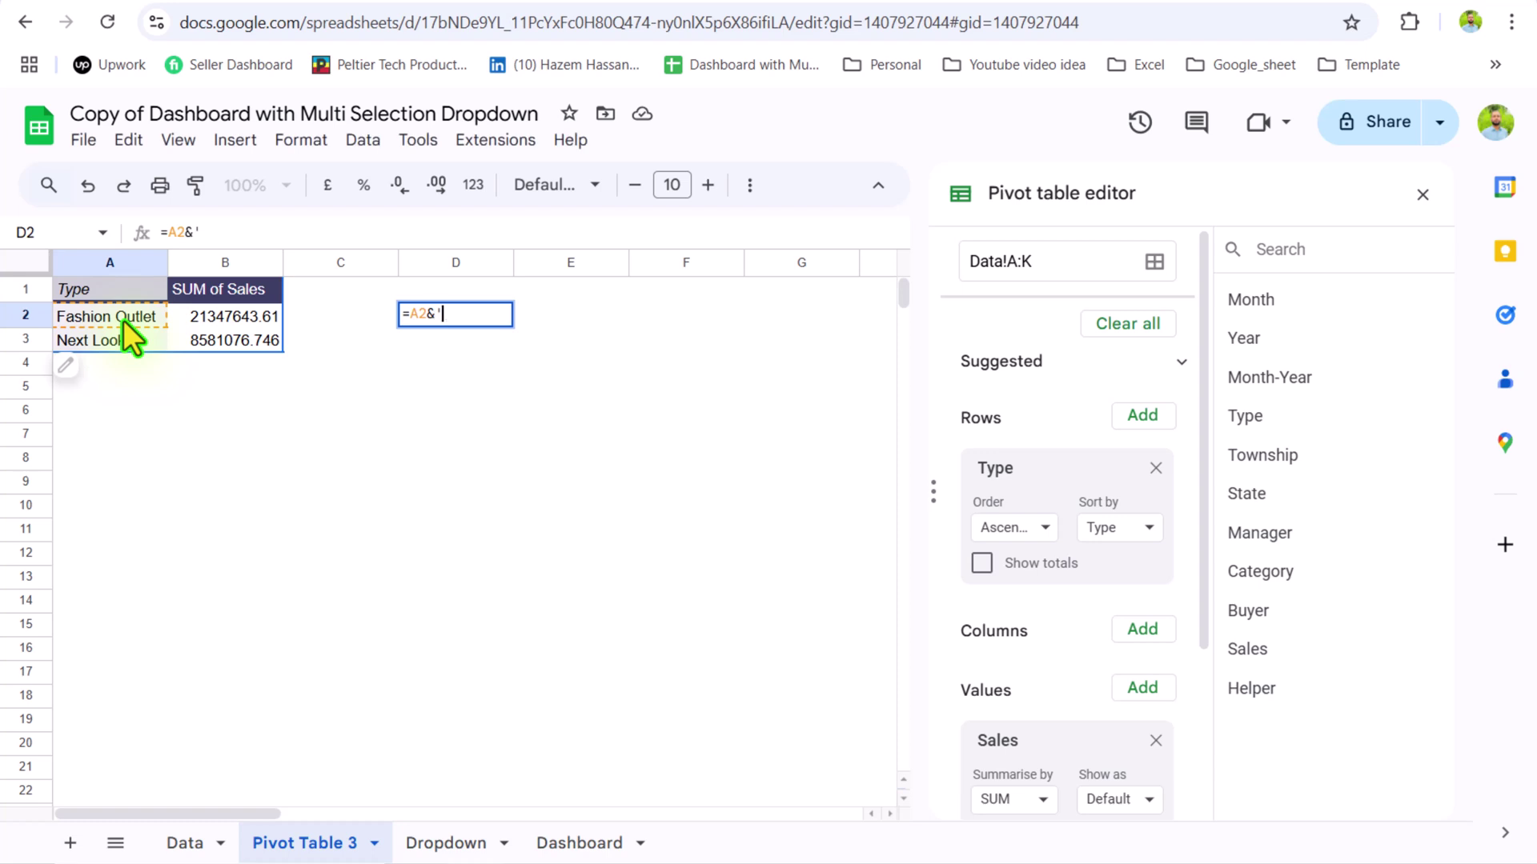
{"action": "type", "text": "\" \"&"}
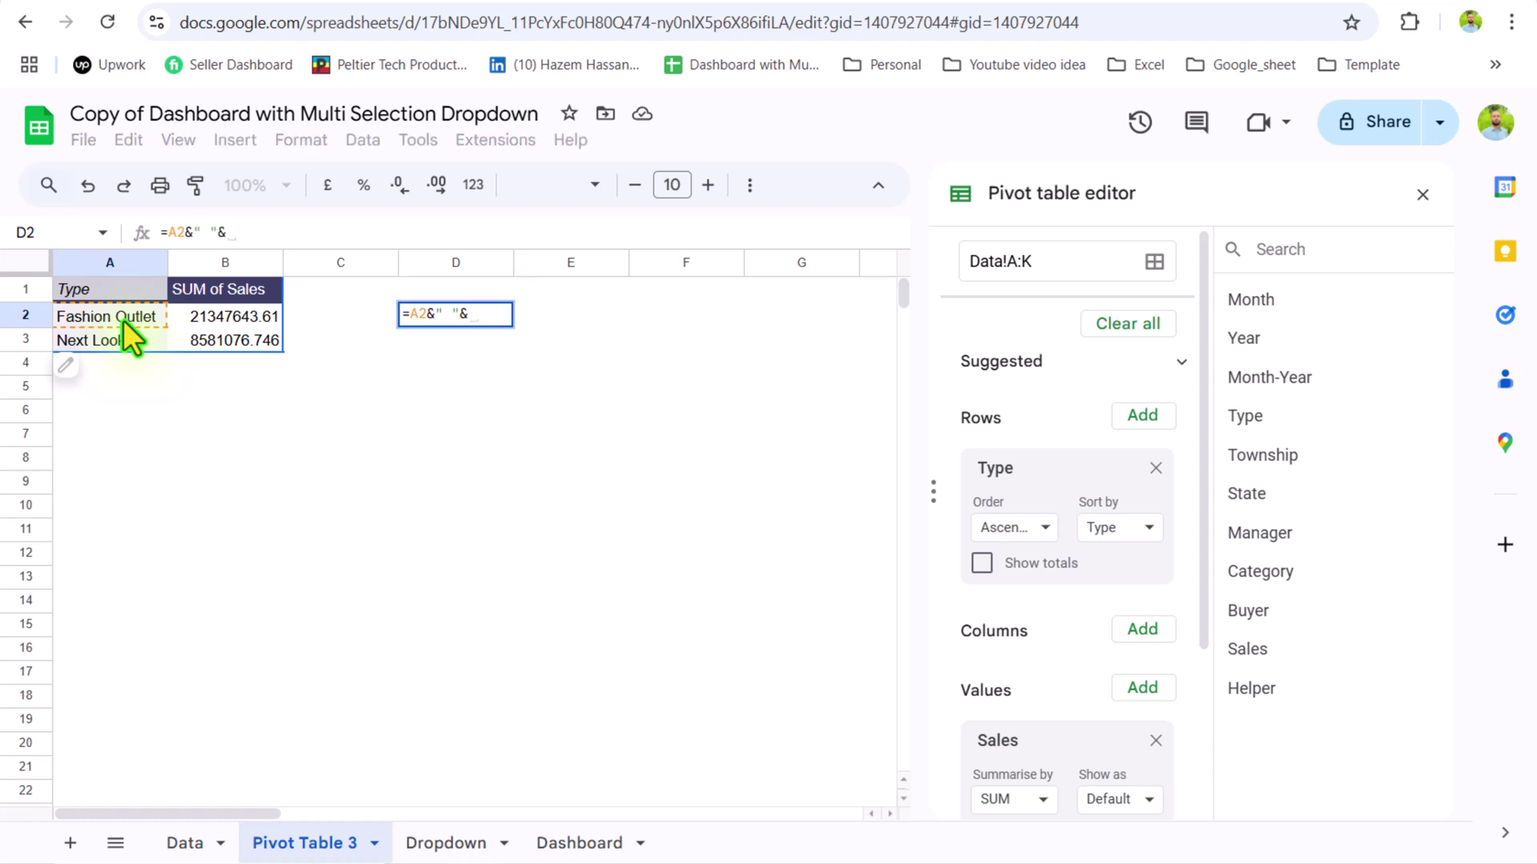
{"action": "type", "text": "te"}
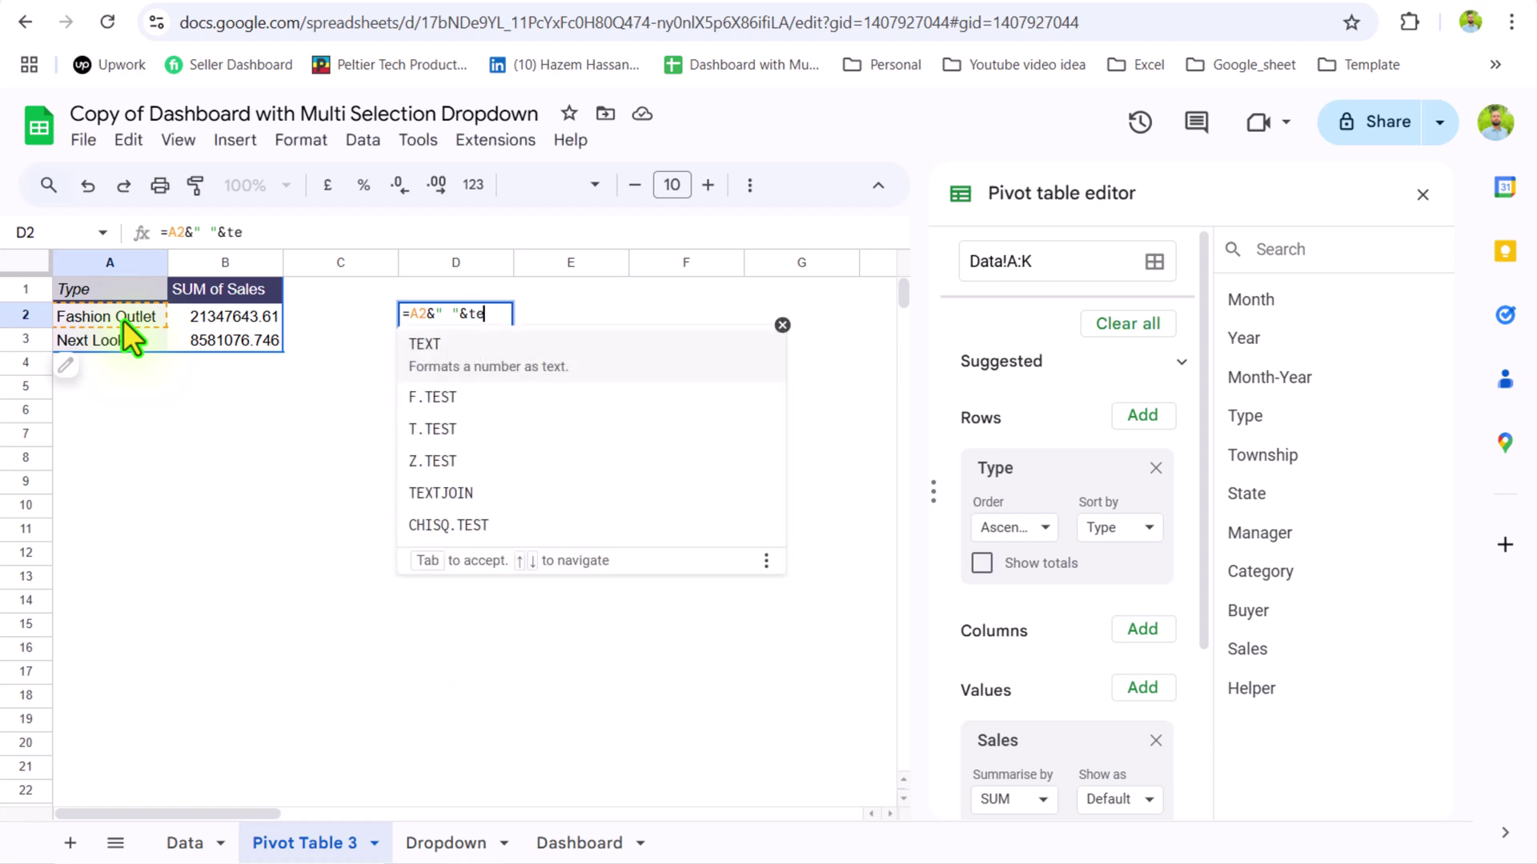
{"action": "type", "text": "xt("}
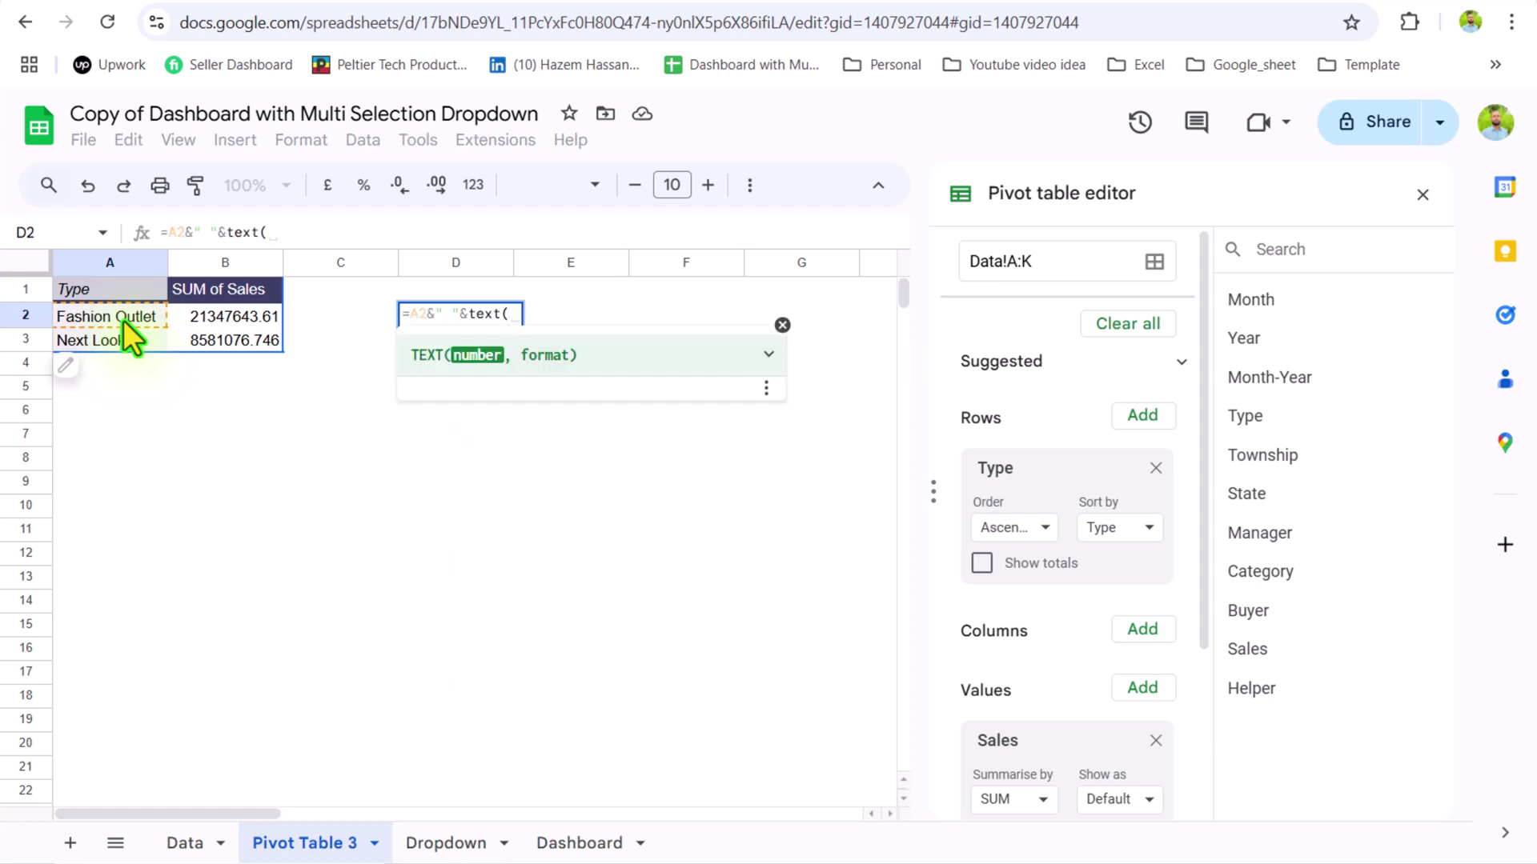
{"action": "left_click", "coordinate": [208, 320]}
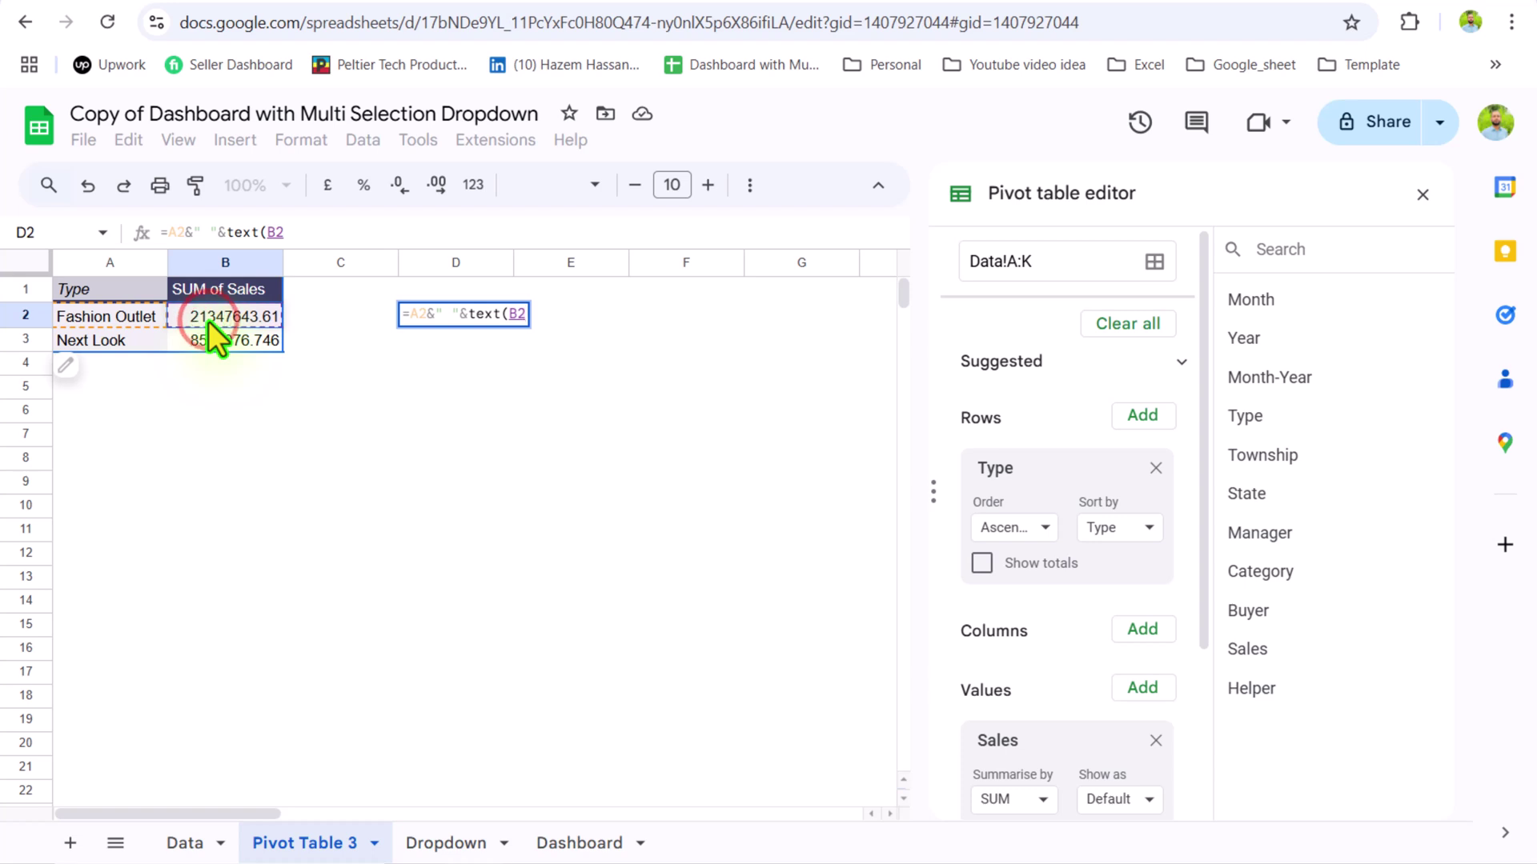
{"action": "type", "text": ",\"$"}
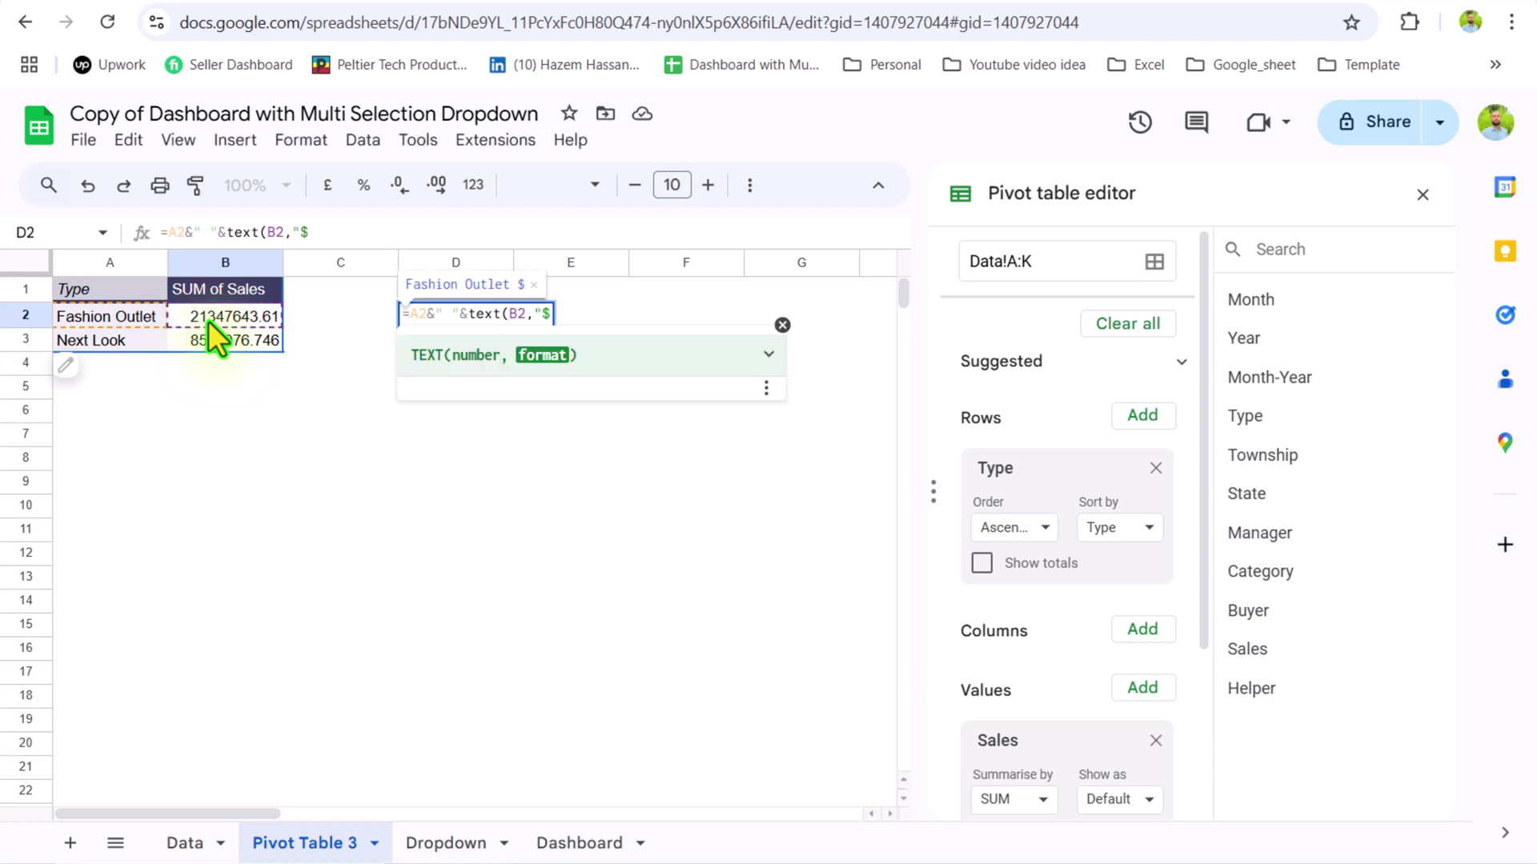
{"action": "type", "text": " #,##"}
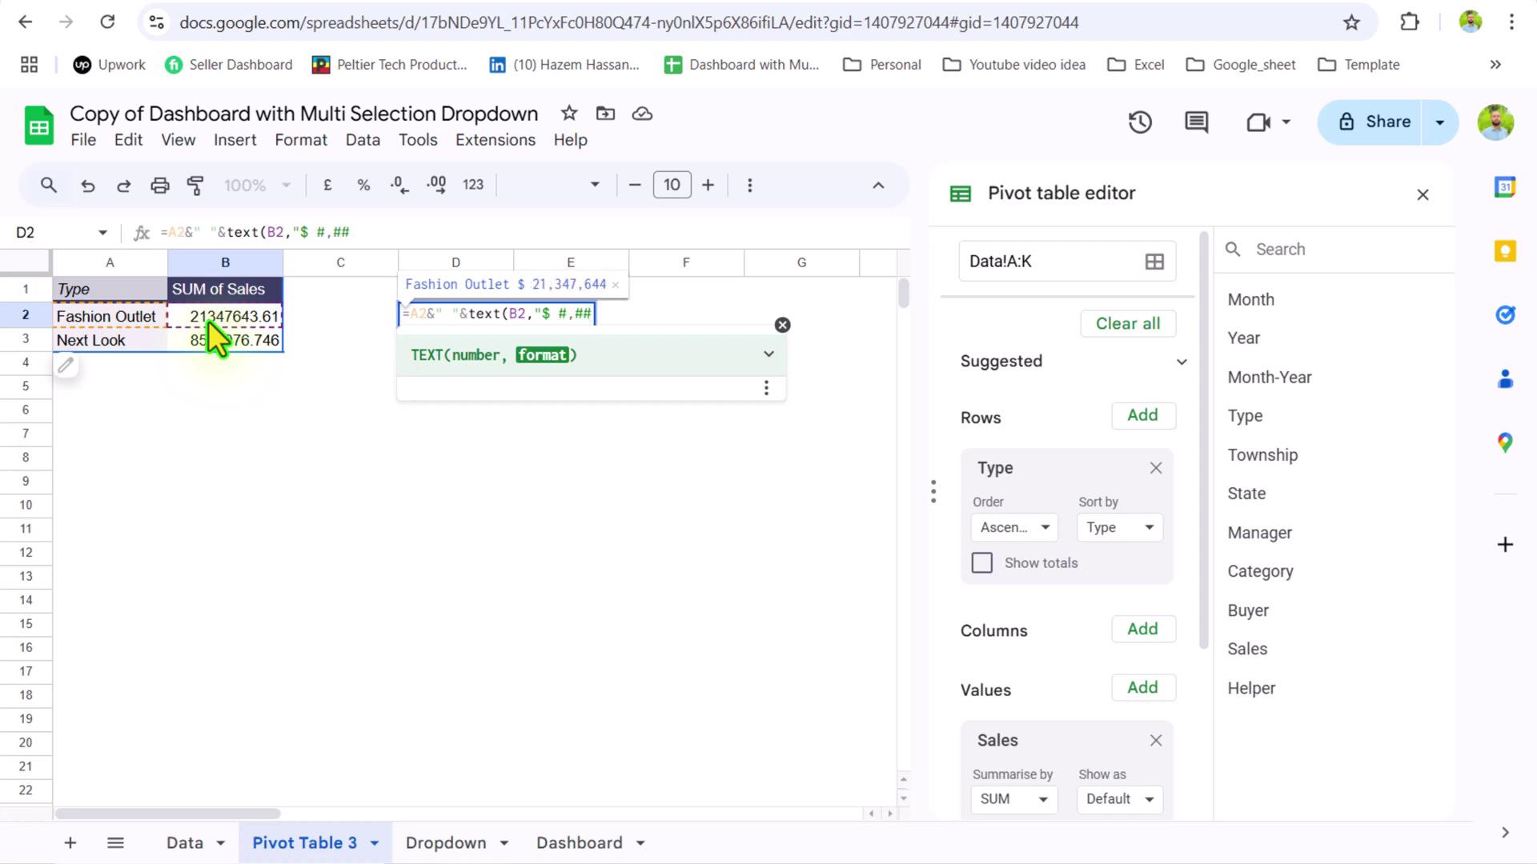
{"action": "type", "text": "\")"}
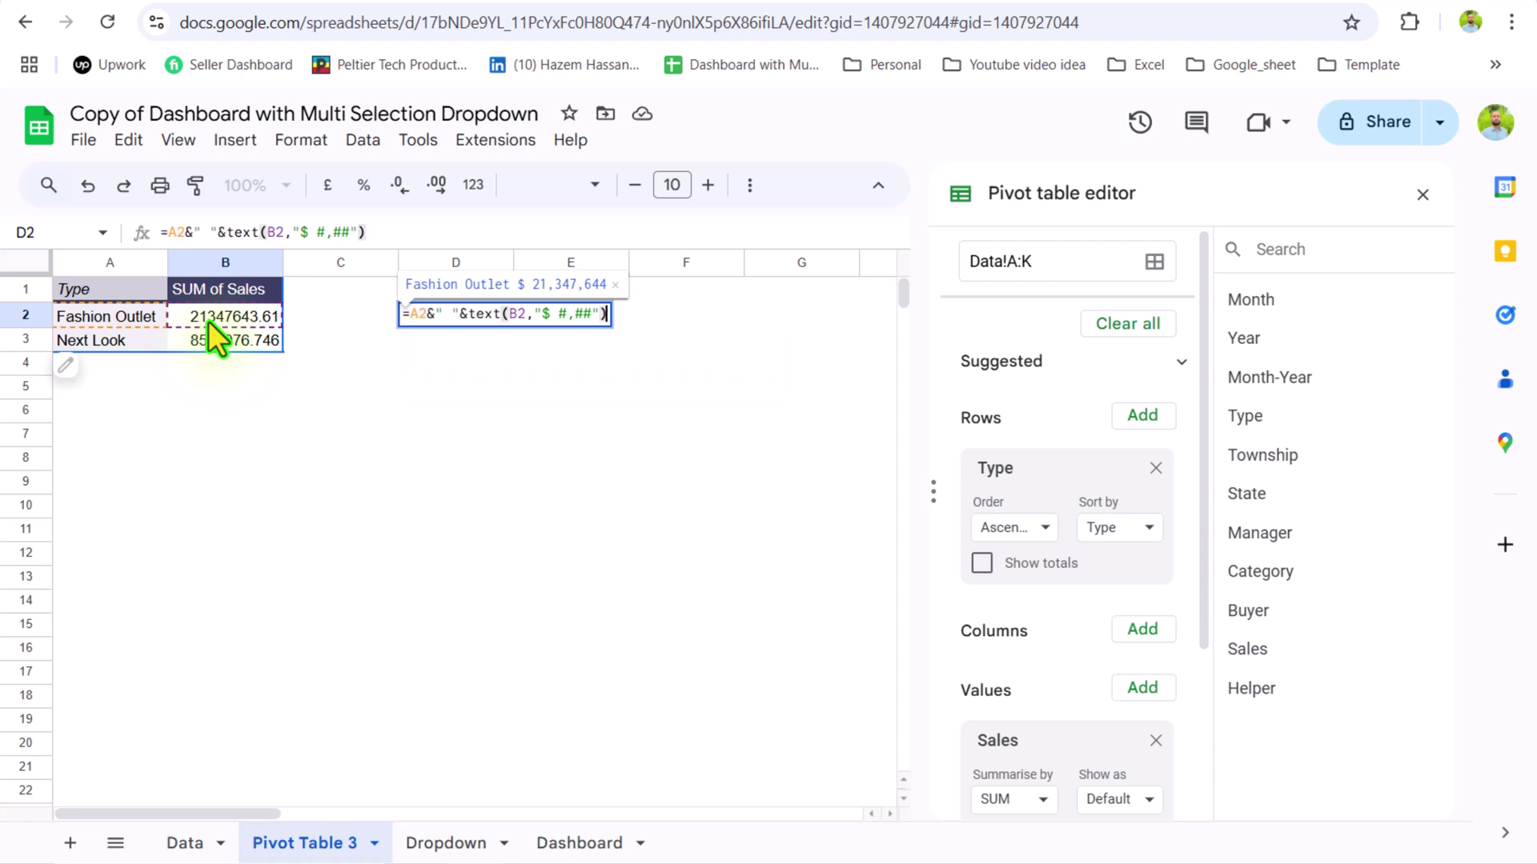
{"action": "key", "text": "Return"}
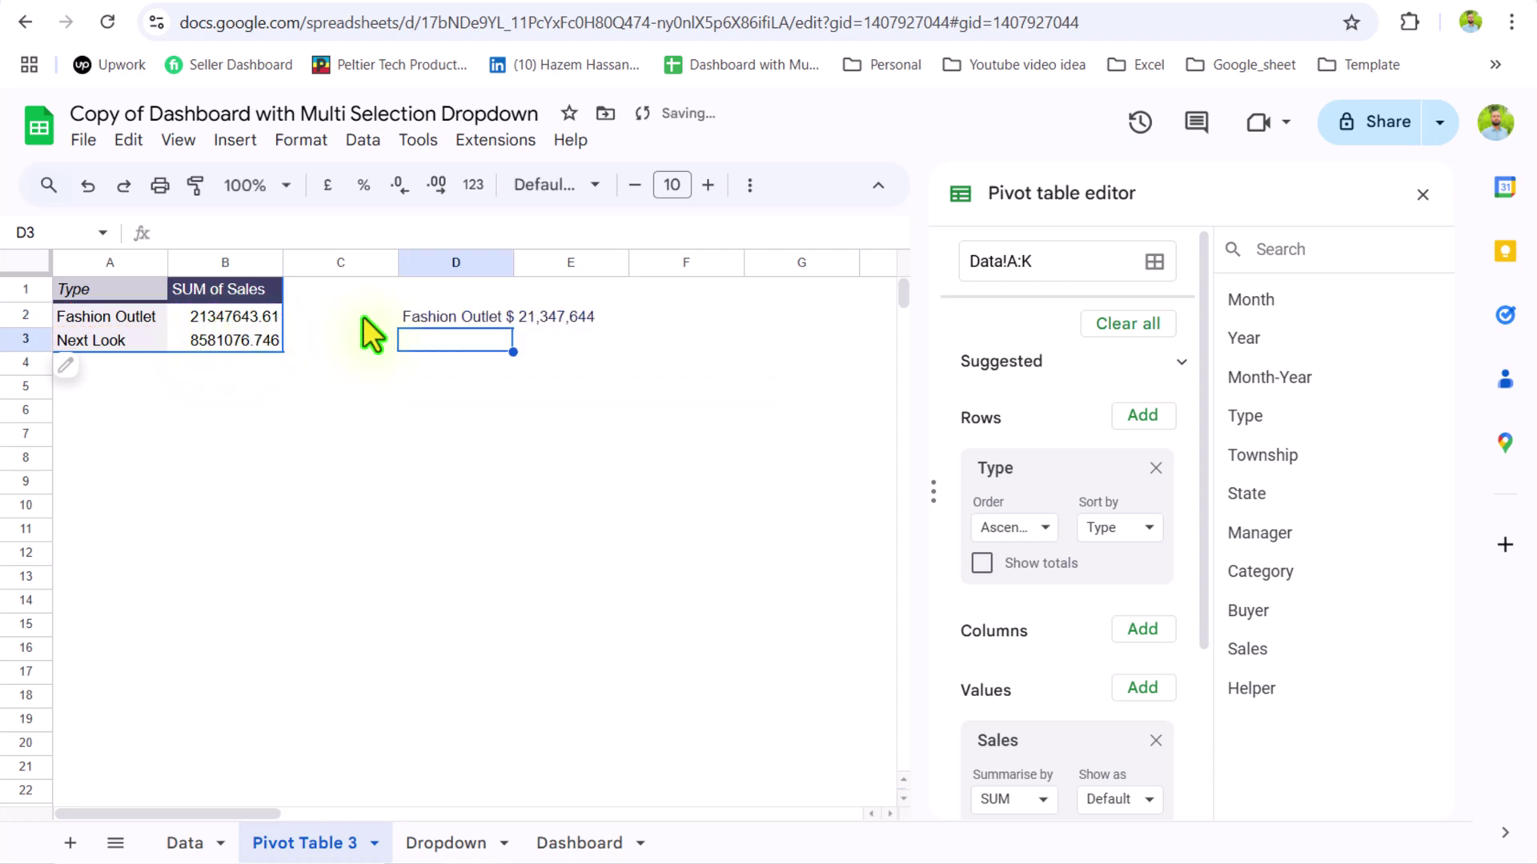
{"action": "left_click", "coordinate": [434, 314]}
{"action": "left_click_drag", "start_coordinate": [513, 329], "coordinate": [512, 344]}
Step: Enter =B2 in E2 and accept the suggested auto-fill for E3
{"action": "left_click", "coordinate": [548, 318]}
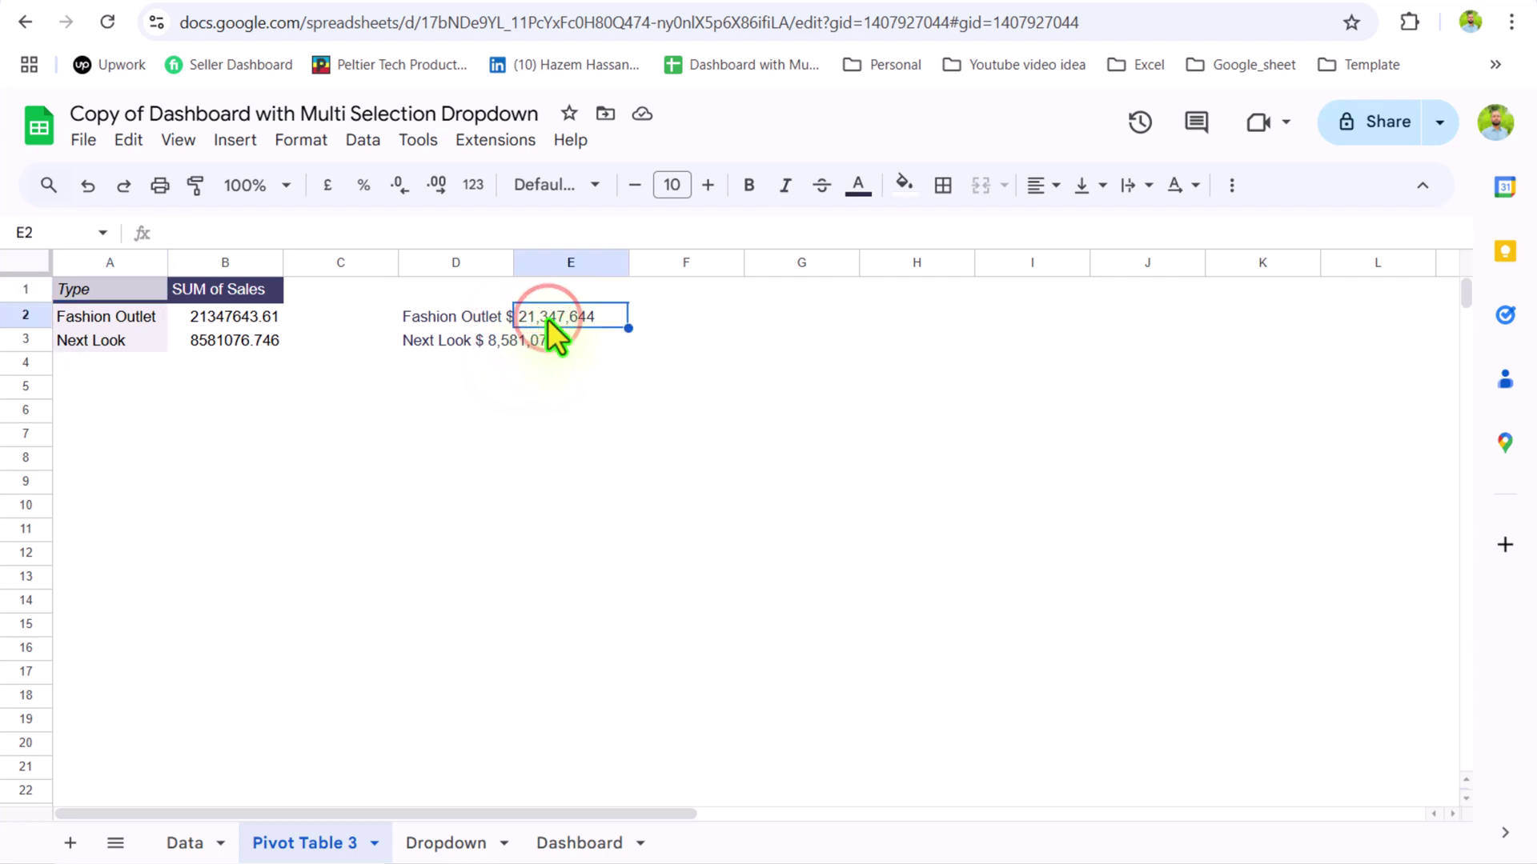
{"action": "type", "text": "="}
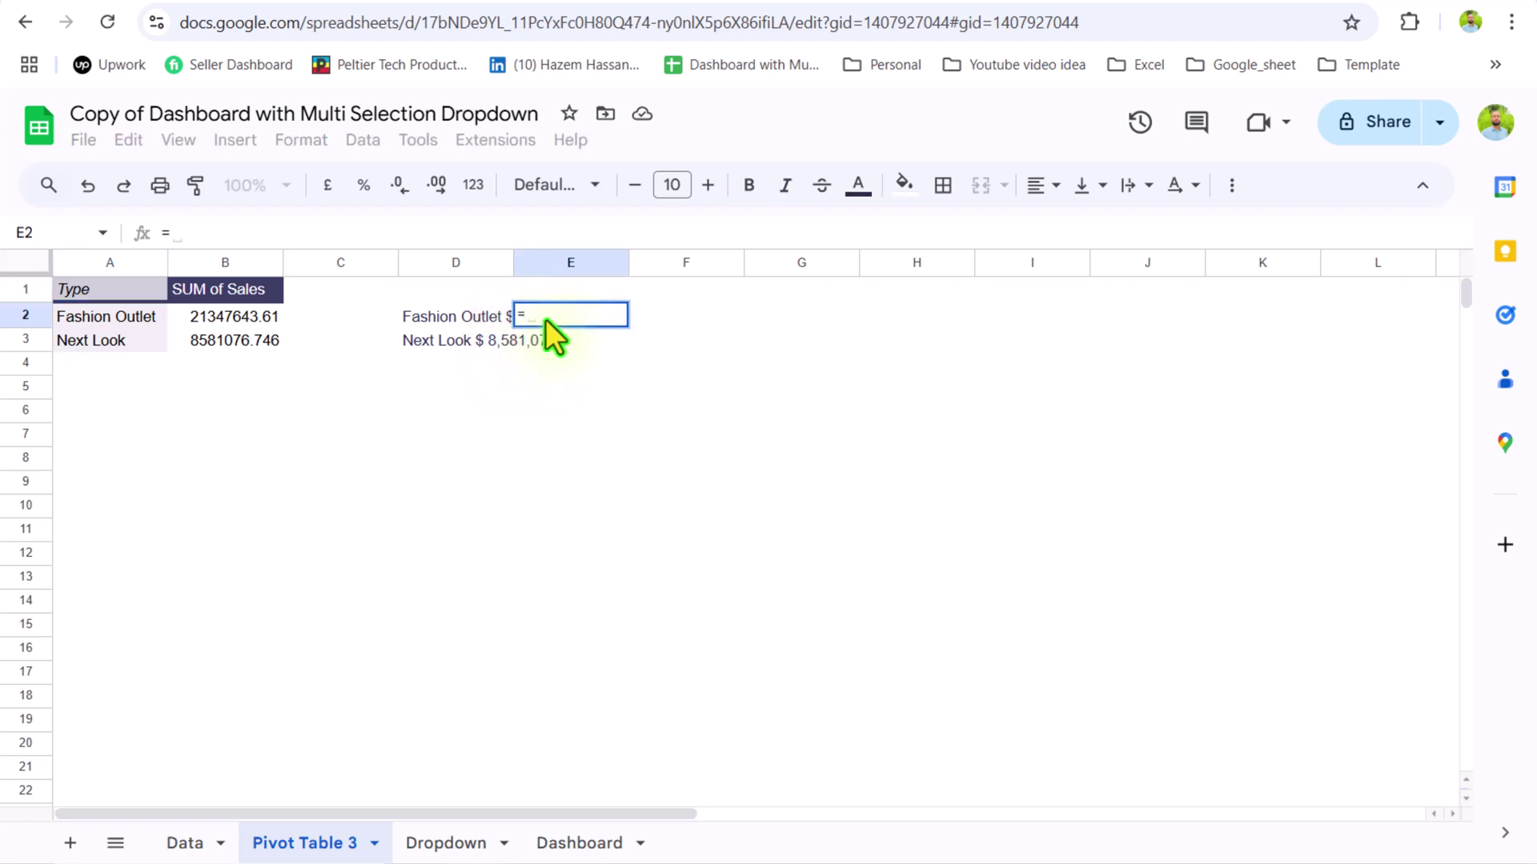
{"action": "left_click", "coordinate": [227, 312]}
{"action": "key", "text": "Return"}
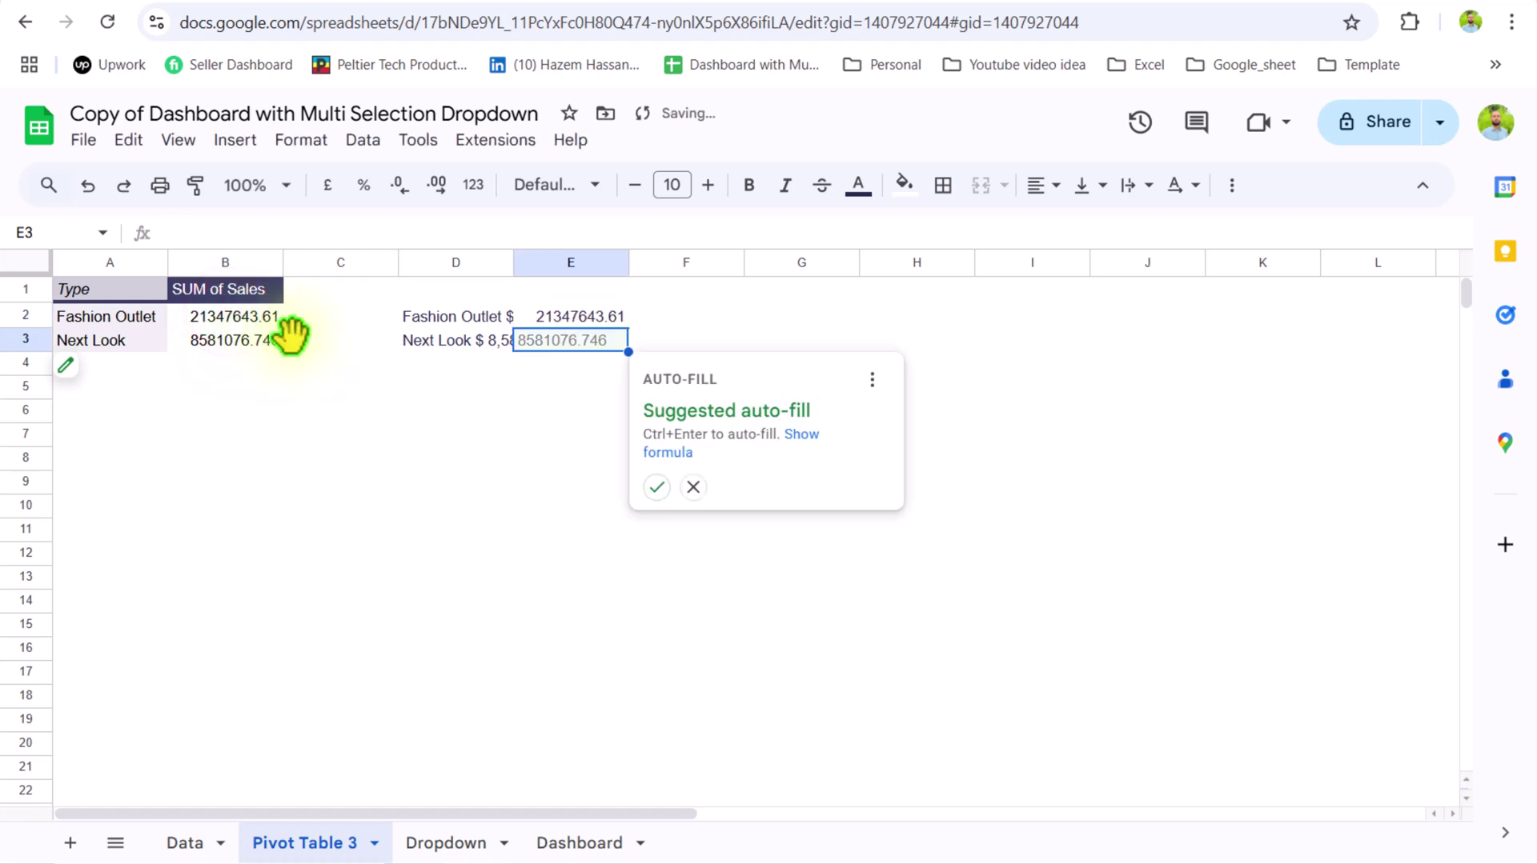
{"action": "left_click", "coordinate": [656, 487]}
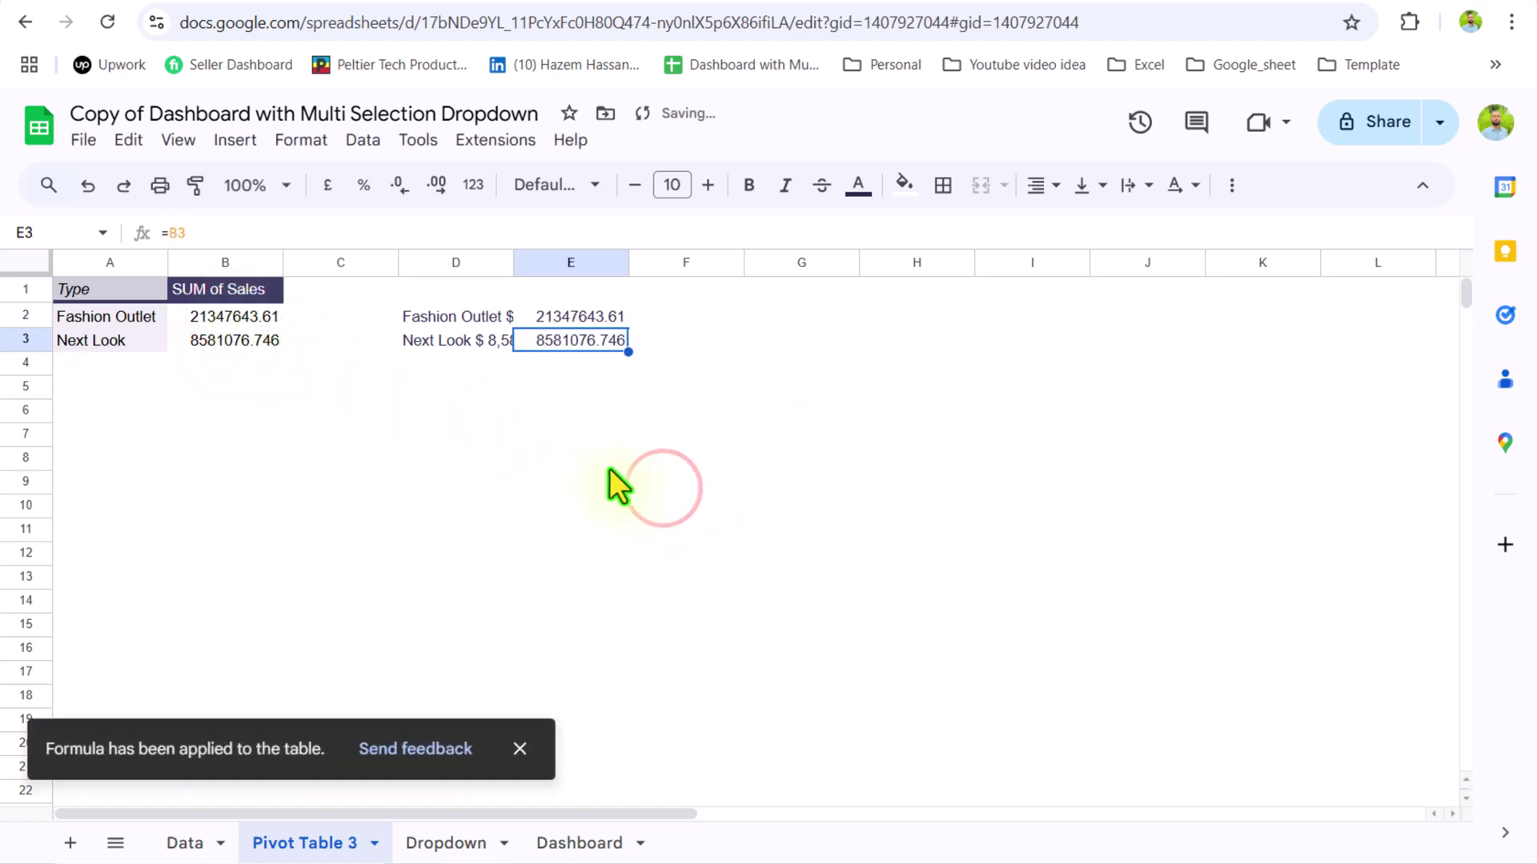
Step: Copy the pivot table headers A1:B1 and paste them as values only into D1:E1
{"action": "left_click_drag", "start_coordinate": [148, 286], "coordinate": [214, 295]}
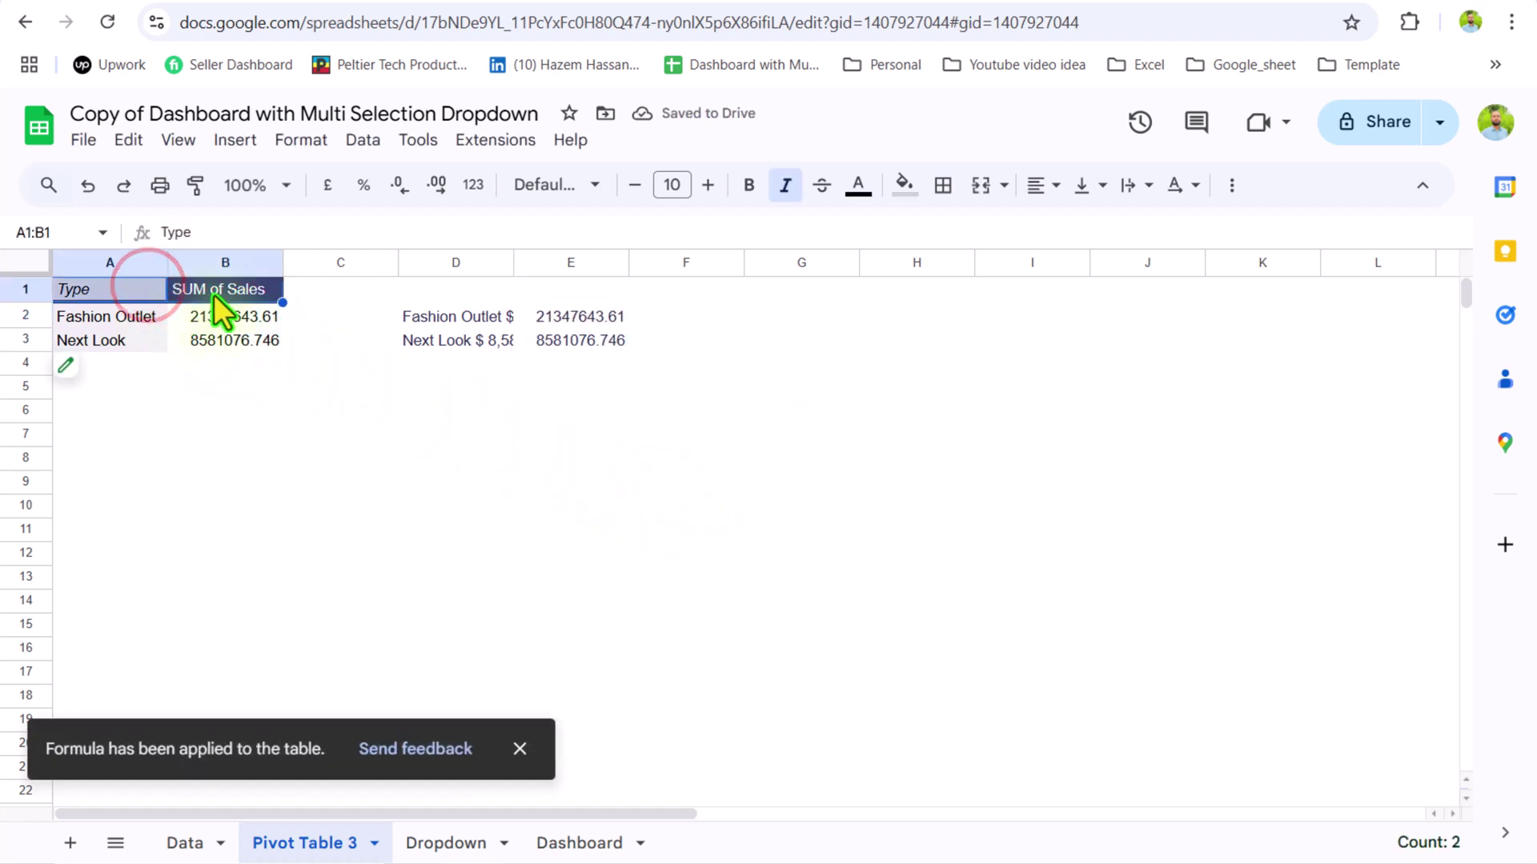
{"action": "key", "text": "ctrl+c"}
{"action": "left_click", "coordinate": [446, 294]}
{"action": "right_click", "coordinate": [446, 295]}
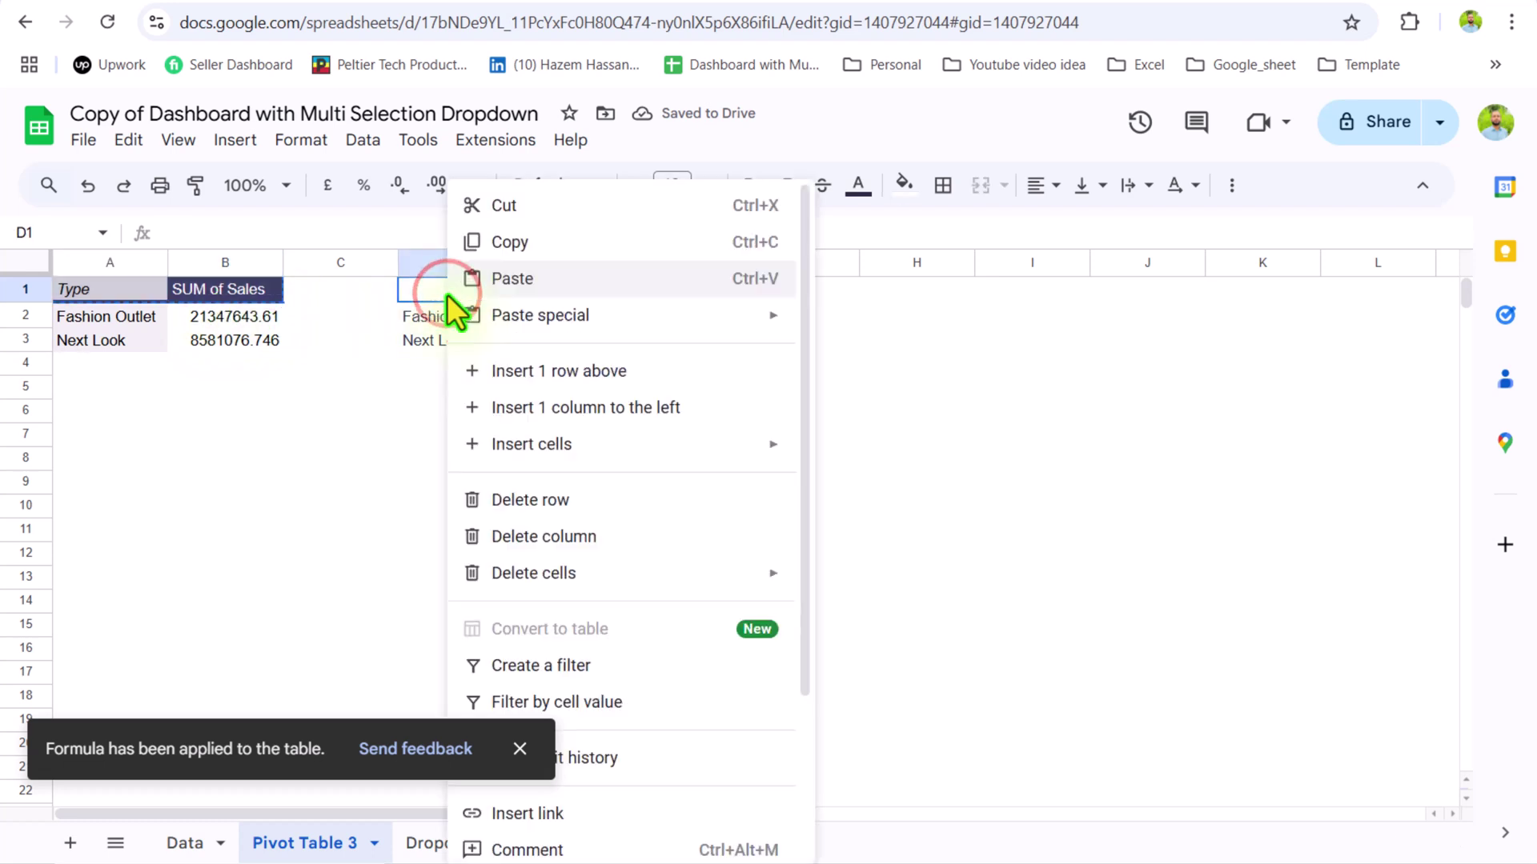
{"action": "mouse_move", "coordinate": [704, 325]}
{"action": "left_click", "coordinate": [861, 324]}
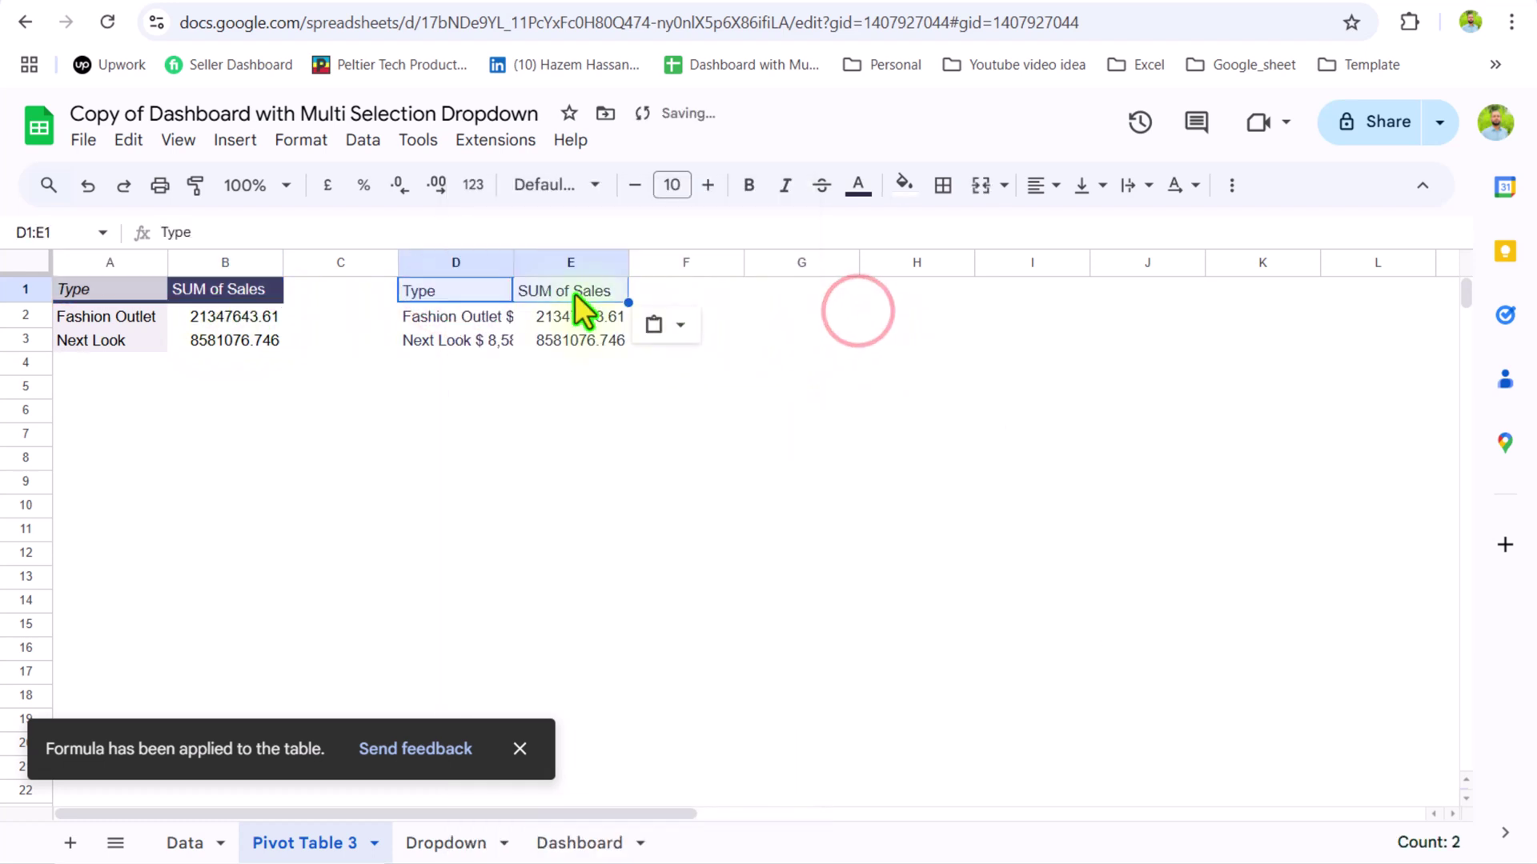
Step: Insert a pie chart from the labelled sales range D1:E3 on the Pivot Table 3 sheet
{"action": "left_click_drag", "start_coordinate": [463, 286], "coordinate": [554, 339]}
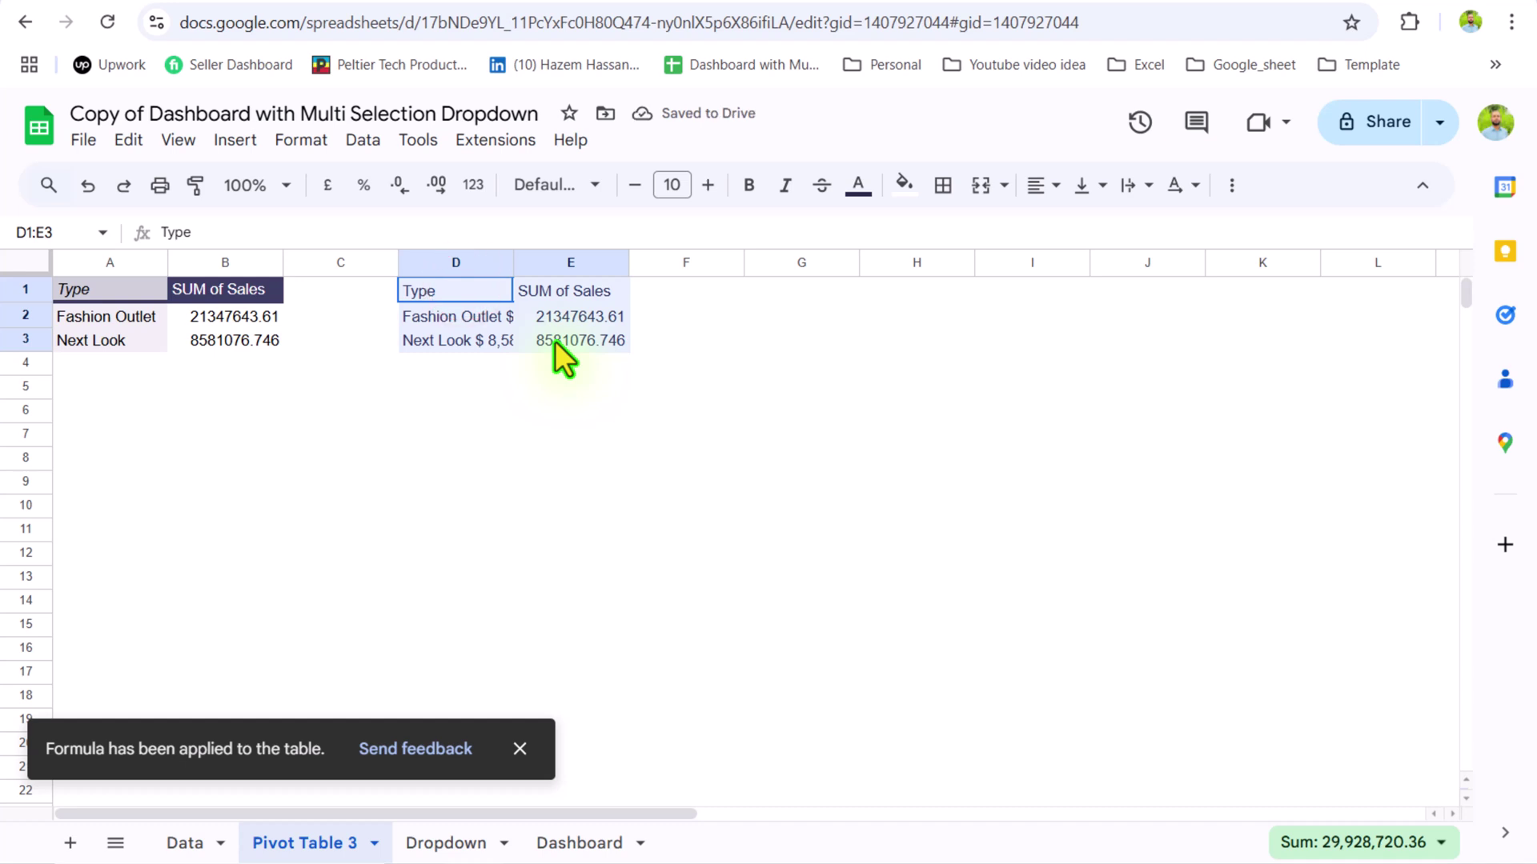
{"action": "left_click", "coordinate": [234, 141]}
{"action": "left_click", "coordinate": [270, 392]}
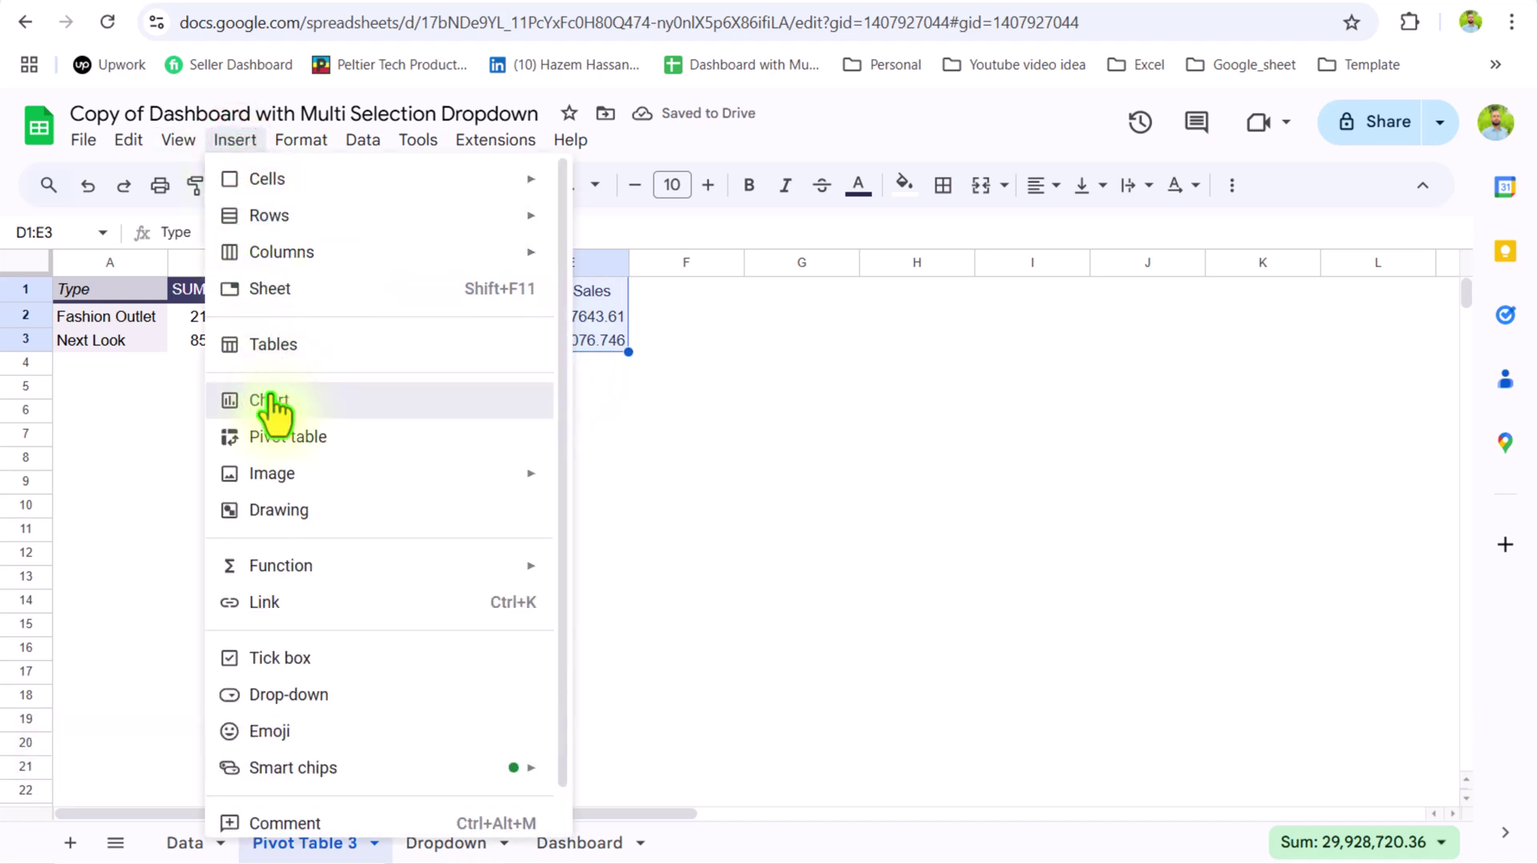
{"action": "left_click", "coordinate": [273, 398]}
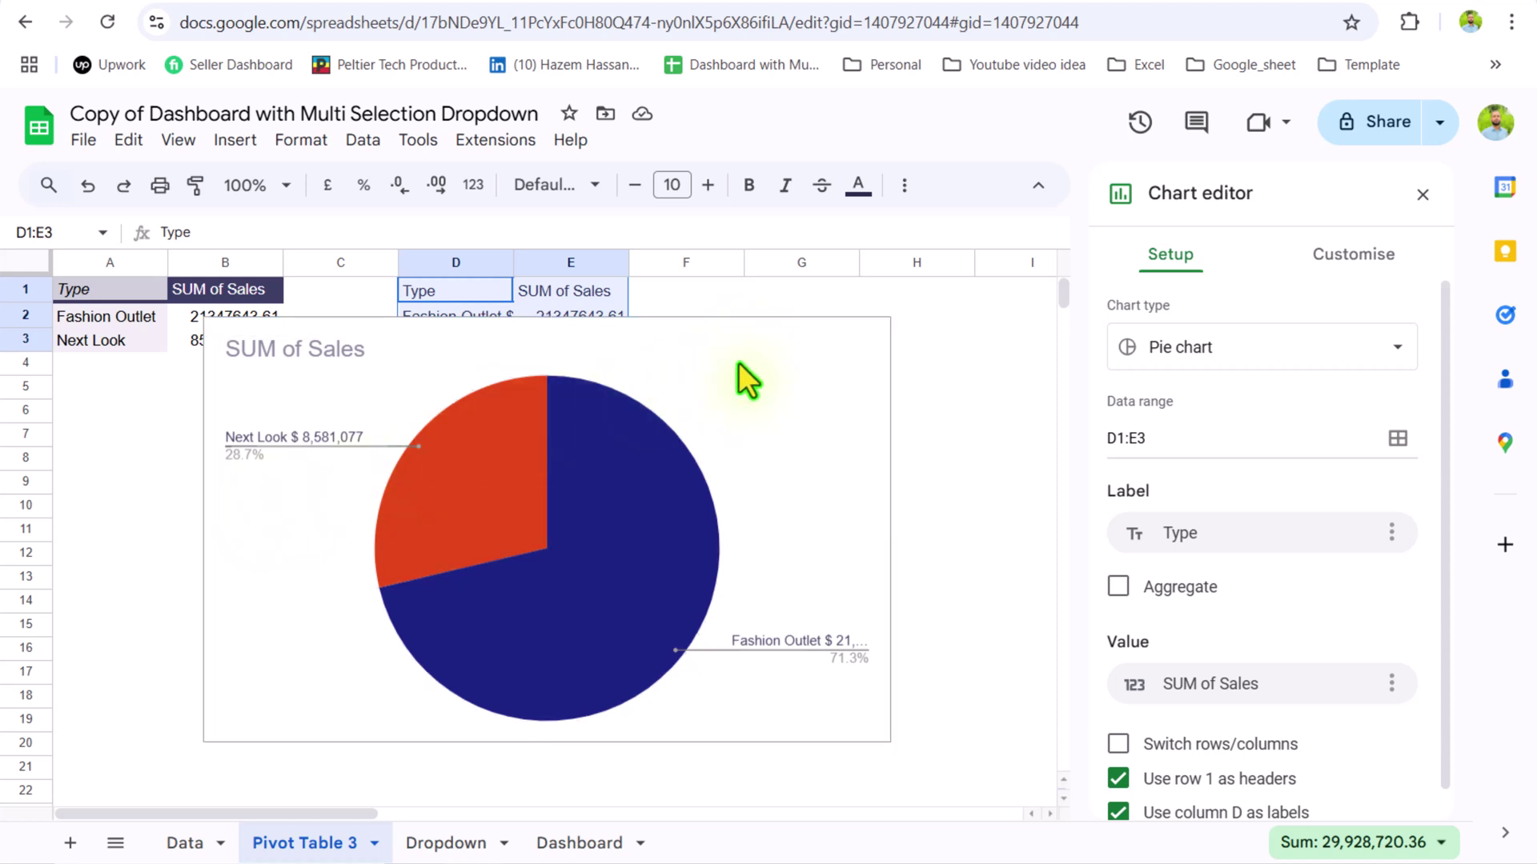
Step: Paste a copy of the pie chart onto the Dashboard sheet, position it beside the Select Year dropdown and shrink it to end around row 11
{"action": "left_click", "coordinate": [587, 842]}
{"action": "left_click", "coordinate": [395, 393]}
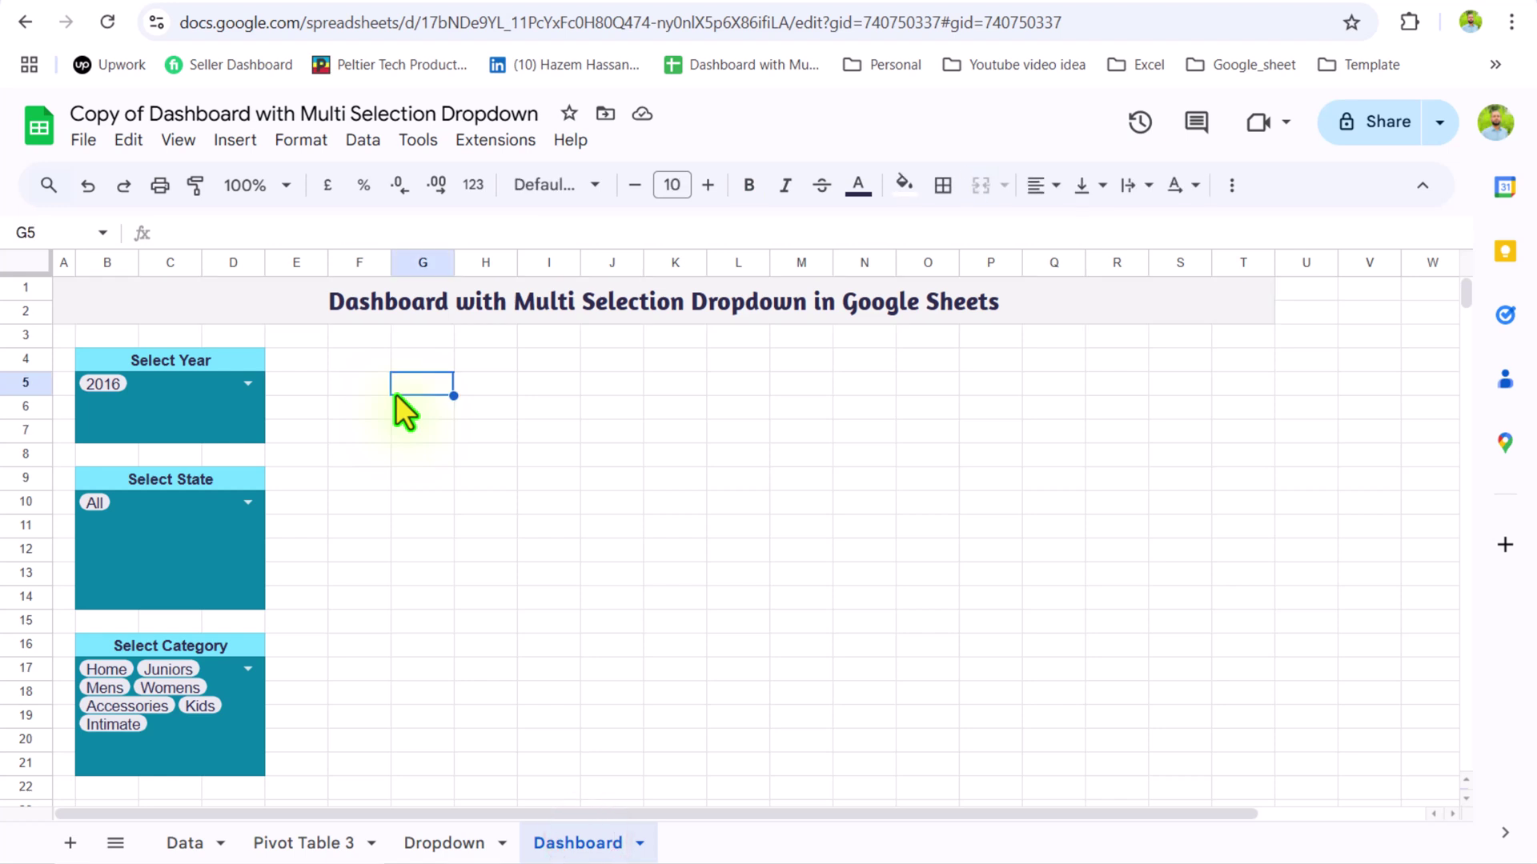
{"action": "key", "text": "ctrl+v"}
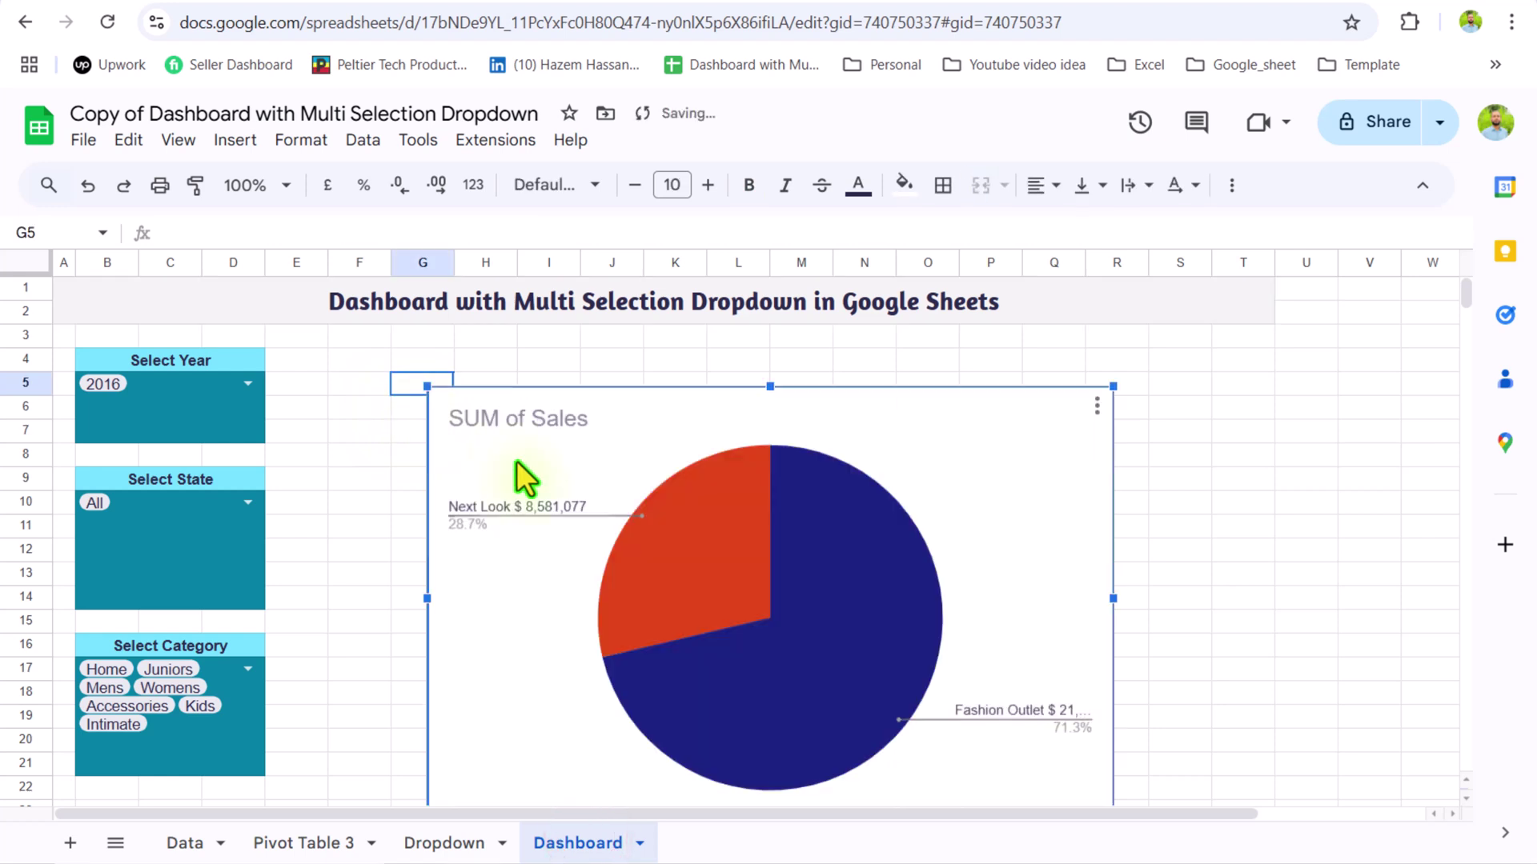
{"action": "left_click_drag", "start_coordinate": [515, 461], "coordinate": [360, 429]}
{"action": "left_click_drag", "start_coordinate": [619, 776], "coordinate": [594, 540]}
{"action": "left_click_drag", "start_coordinate": [962, 445], "coordinate": [871, 449]}
Step: Turn the Dashboard pie chart into a doughnut with a 50% hole
{"action": "double_click", "coordinate": [766, 373]}
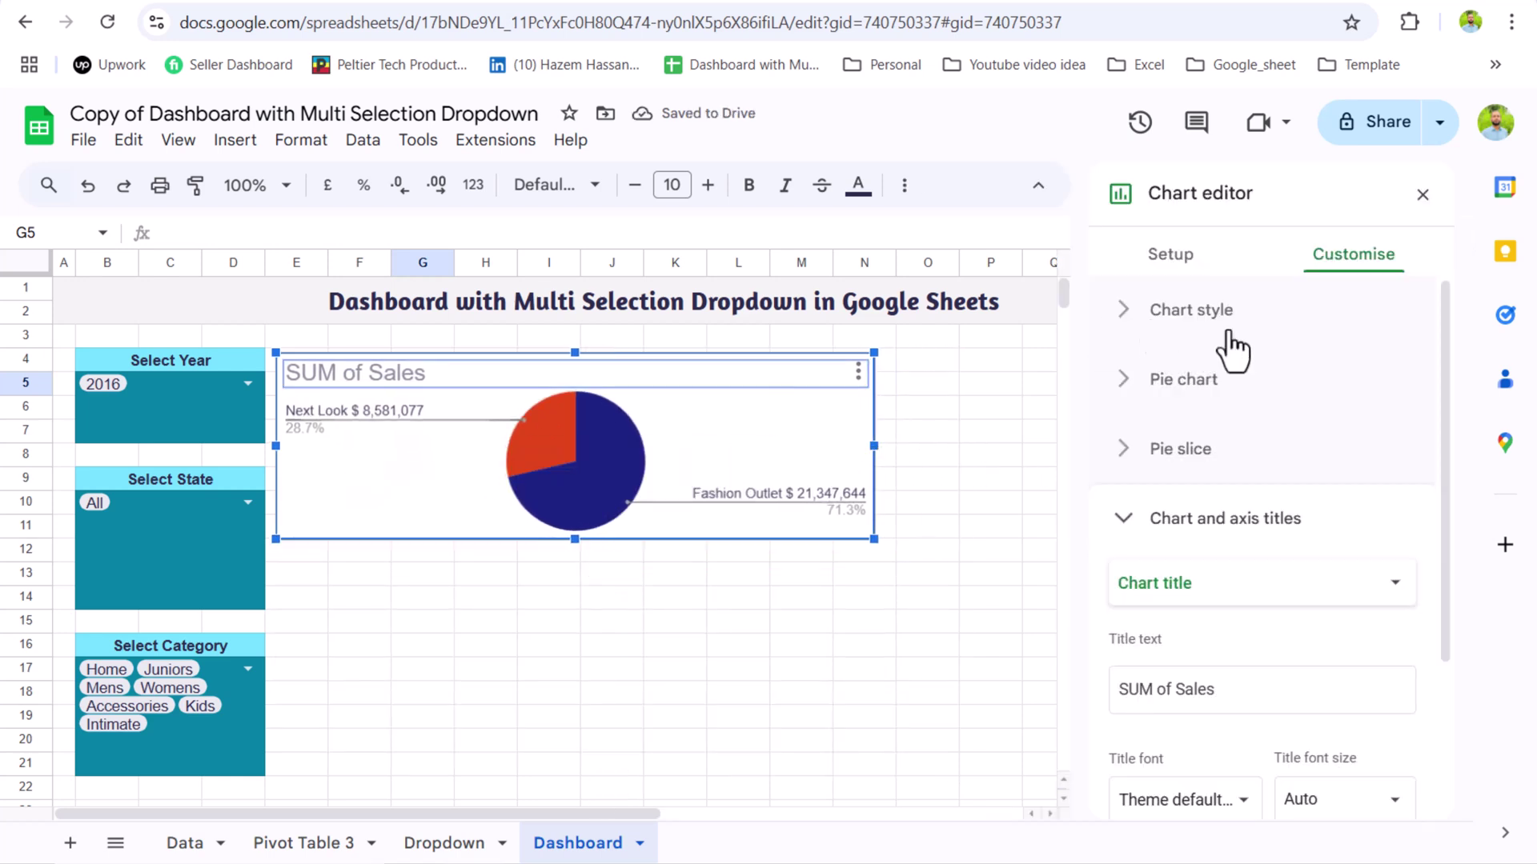
{"action": "left_click", "coordinate": [1185, 381]}
{"action": "left_click", "coordinate": [1176, 472]}
{"action": "left_click", "coordinate": [1188, 608]}
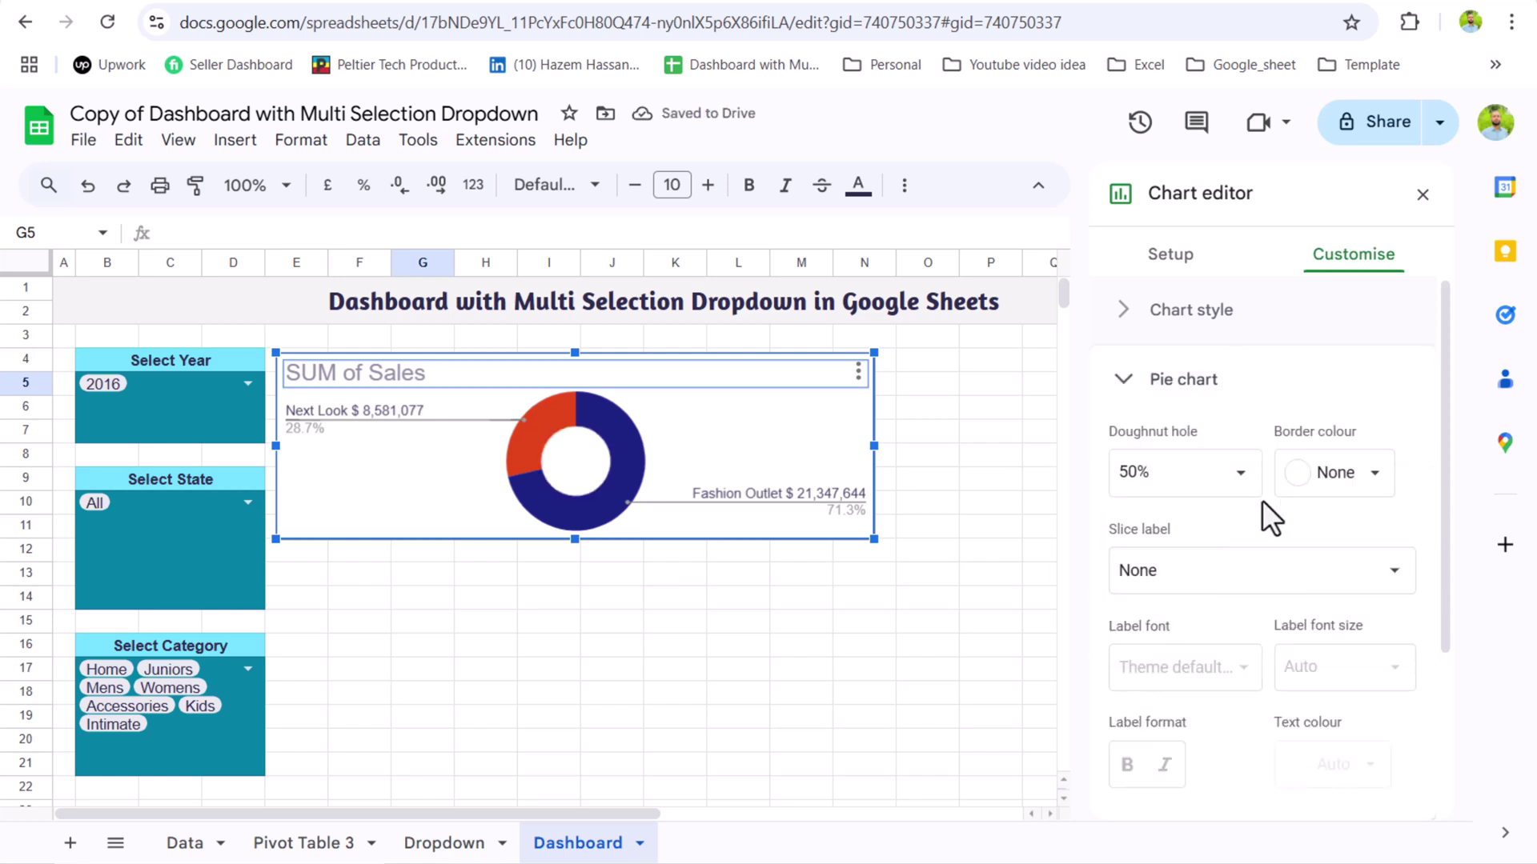
Step: Colour the Fashion Outlet slice teal and the Next Look slice light cyan to match the dropdown boxes
{"action": "scroll", "coordinate": [1153, 610], "scroll_direction": "down", "scroll_amount": 3}
{"action": "left_click", "coordinate": [1153, 627]}
{"action": "left_click", "coordinate": [1163, 515]}
{"action": "left_click", "coordinate": [1136, 464]}
{"action": "left_click", "coordinate": [1175, 416]}
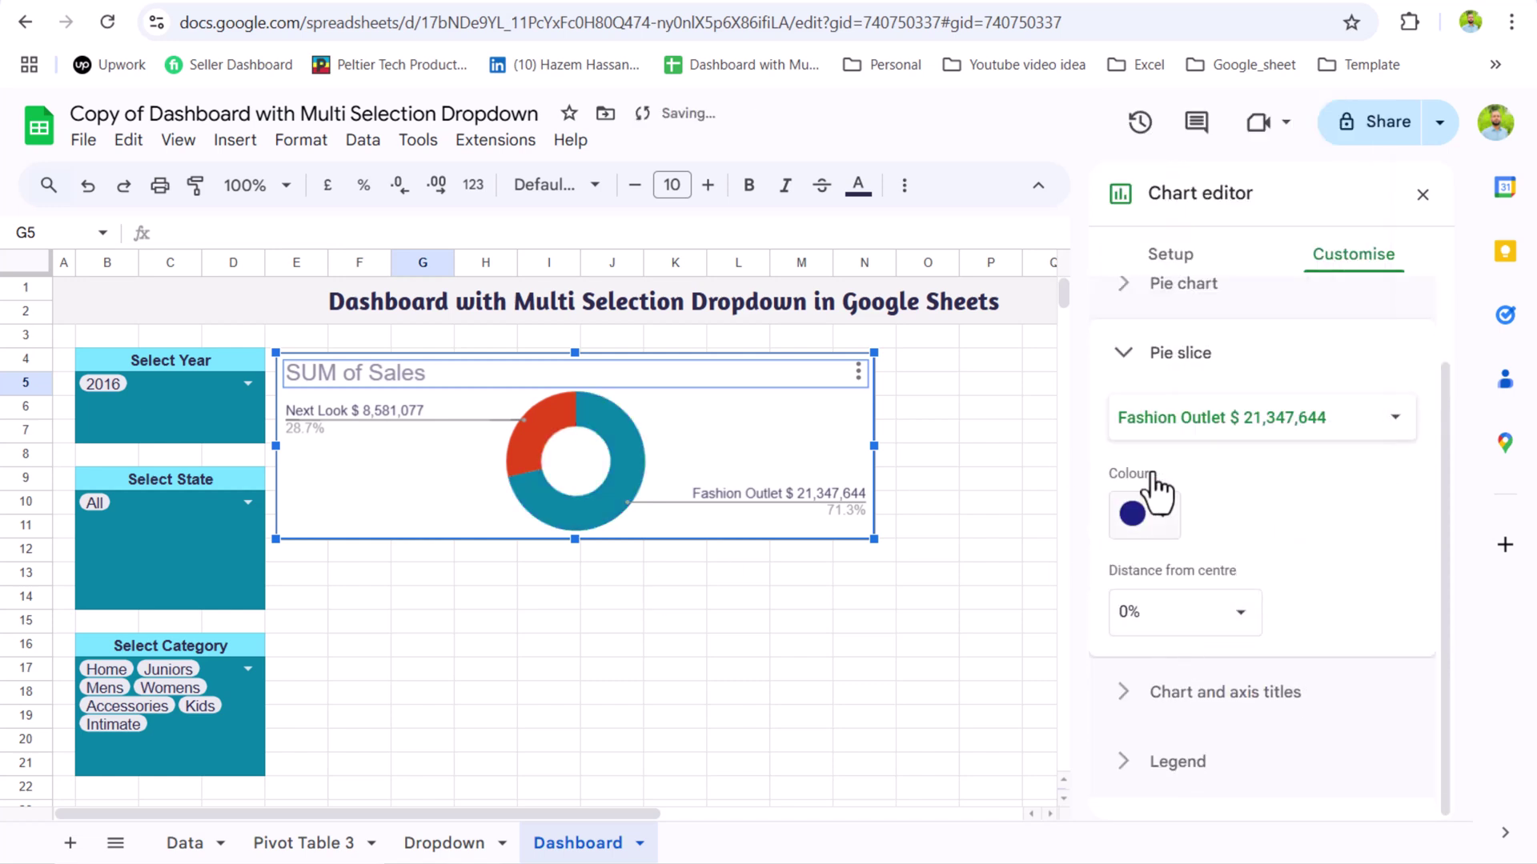
{"action": "left_click", "coordinate": [1170, 452]}
{"action": "left_click", "coordinate": [1152, 514]}
{"action": "left_click", "coordinate": [1141, 461]}
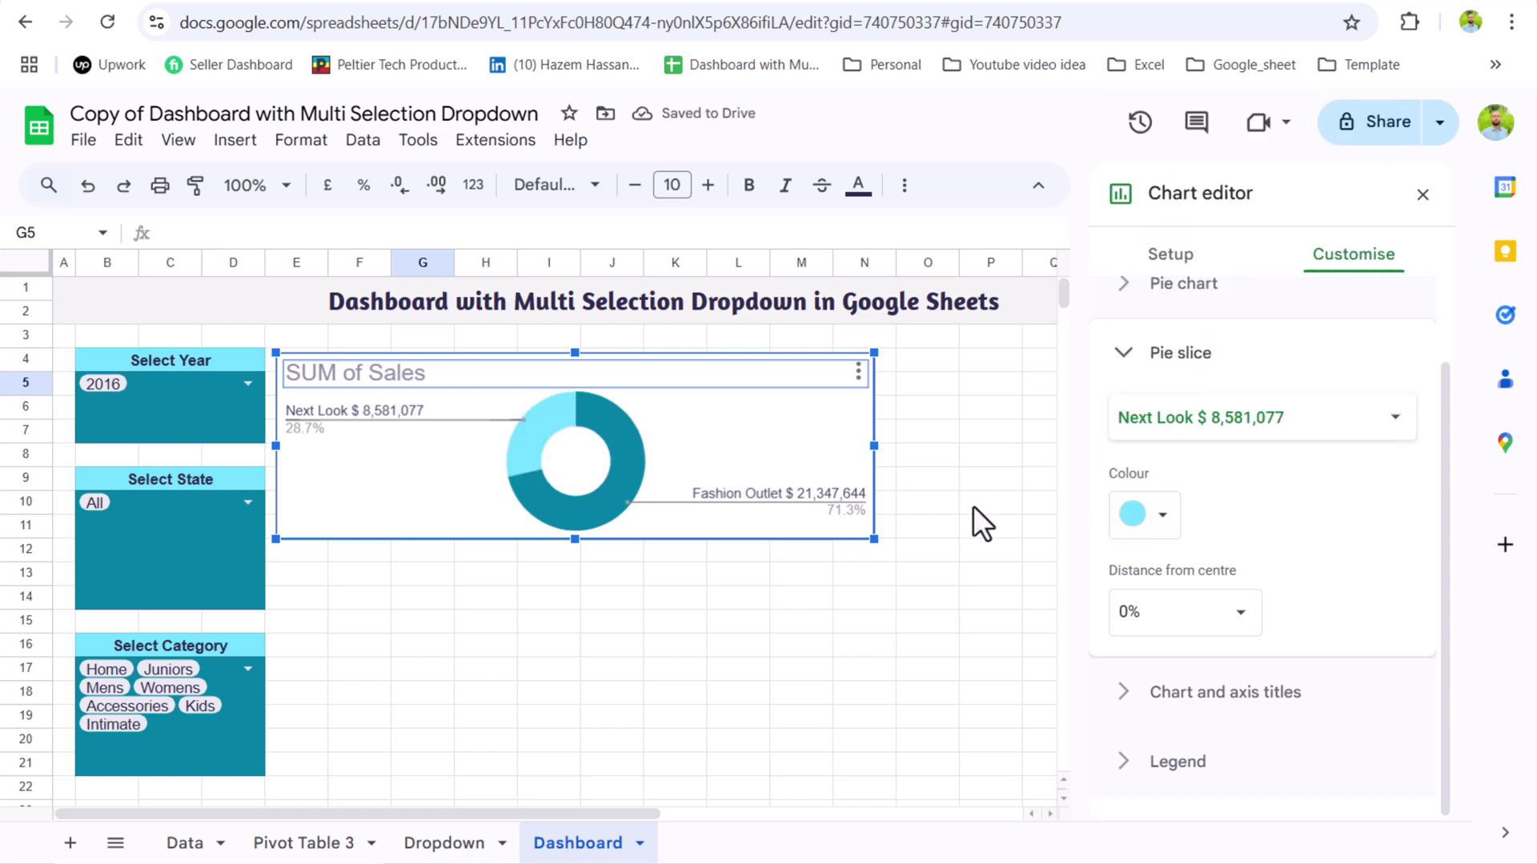
Step: Right-align the doughnut chart's title, make it bold and teal, and reduce its font size
{"action": "double_click", "coordinate": [429, 375]}
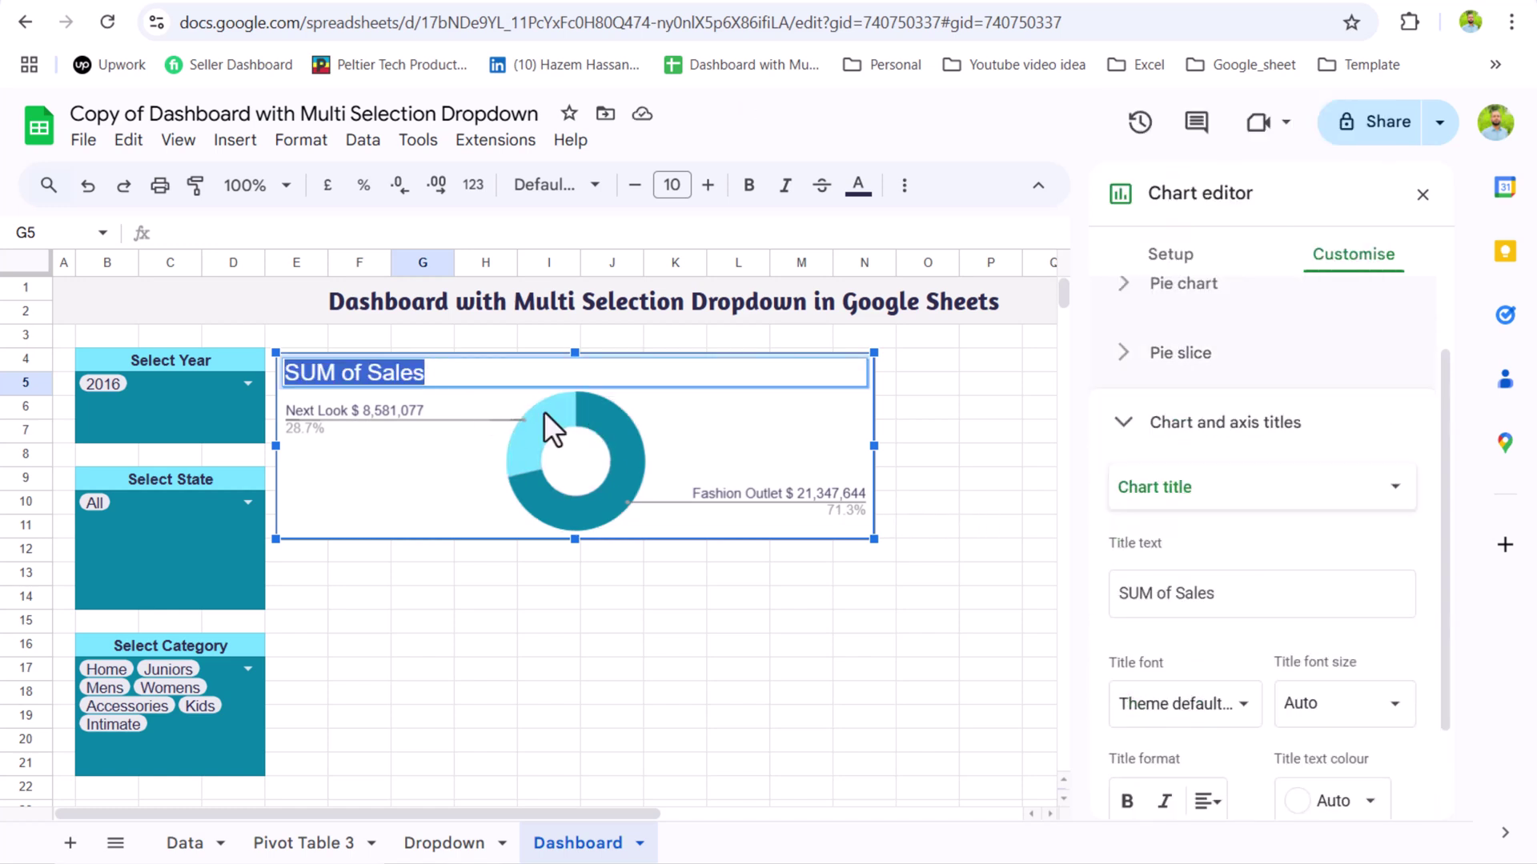
{"action": "left_click", "coordinate": [1209, 801]}
{"action": "left_click", "coordinate": [1235, 744]}
{"action": "left_click", "coordinate": [1361, 805]}
{"action": "left_click", "coordinate": [1358, 806]}
{"action": "left_click", "coordinate": [1361, 804]}
{"action": "left_click", "coordinate": [1152, 708]}
{"action": "left_click", "coordinate": [1127, 797]}
{"action": "left_click", "coordinate": [1313, 699]}
{"action": "left_click", "coordinate": [1327, 503]}
{"action": "left_click", "coordinate": [548, 669]}
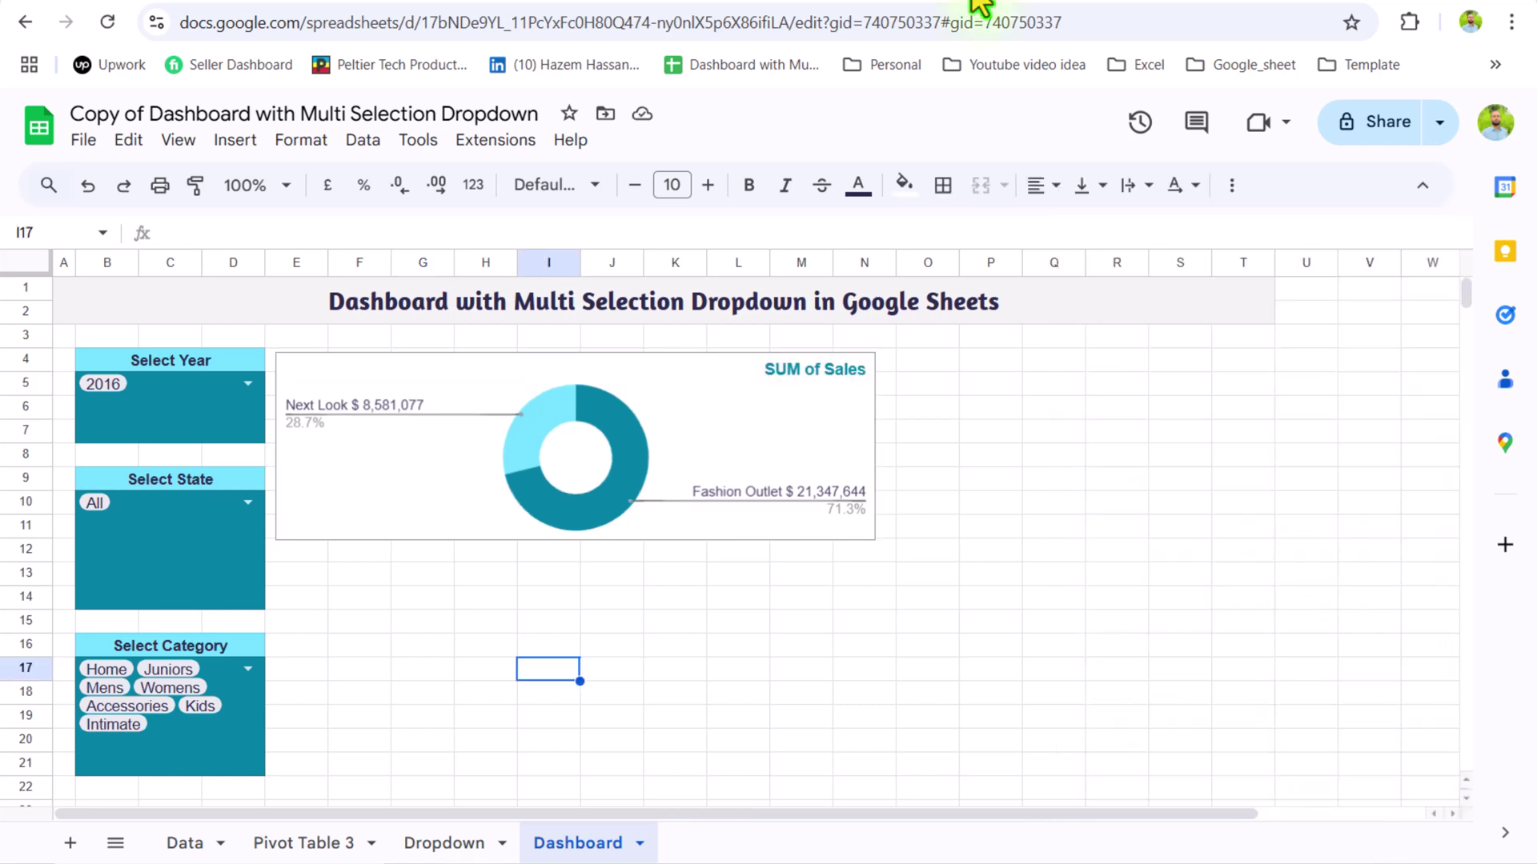
Step: Delete the original pie chart from the Pivot Table 3 sheet
{"action": "left_click", "coordinate": [969, 4]}
{"action": "left_click", "coordinate": [284, 841]}
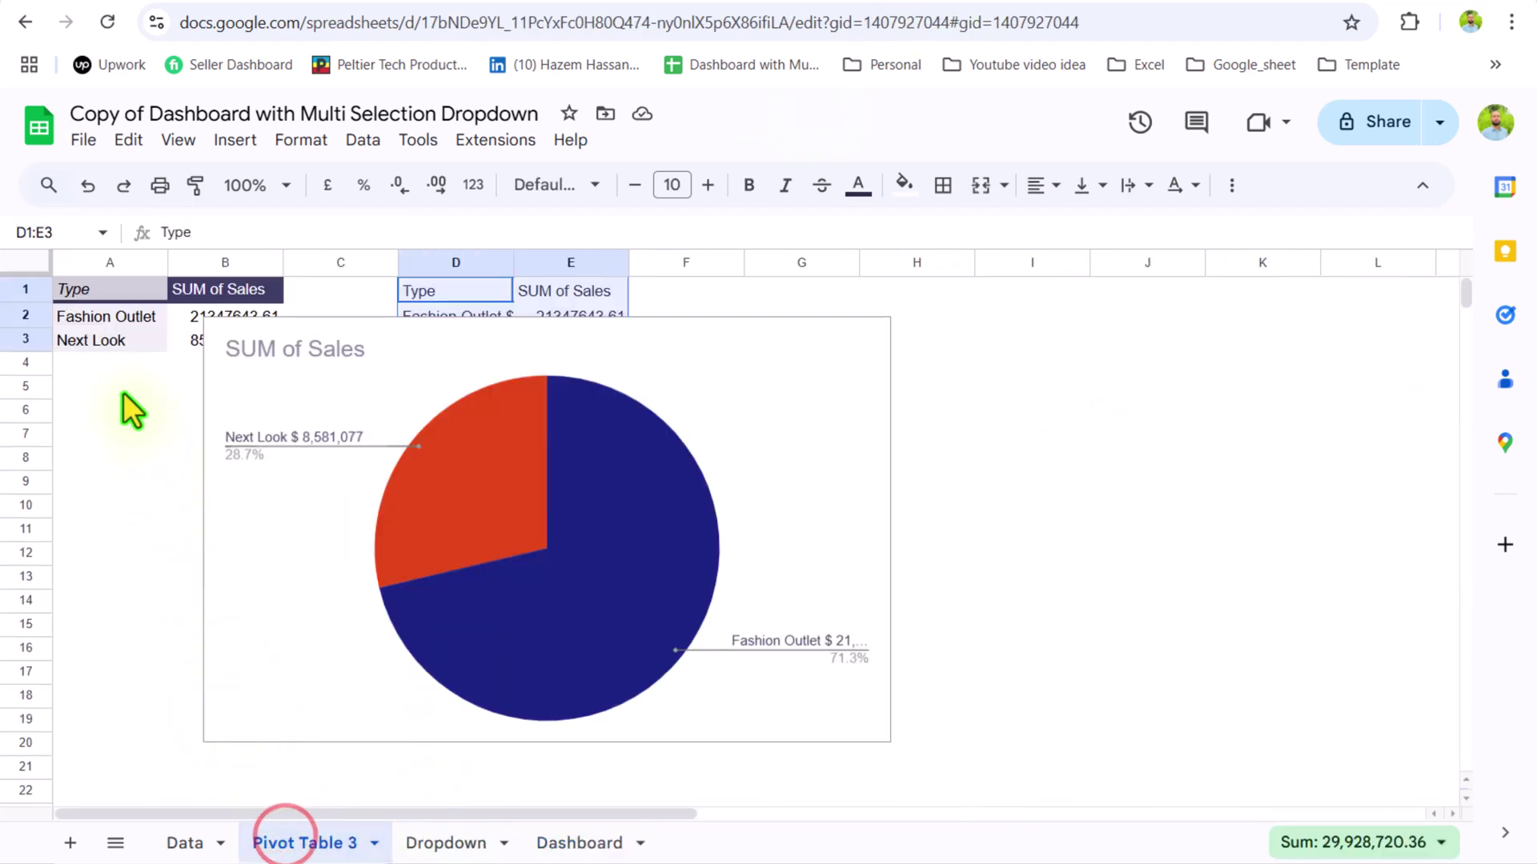
{"action": "left_click", "coordinate": [262, 401]}
{"action": "key", "text": "Delete"}
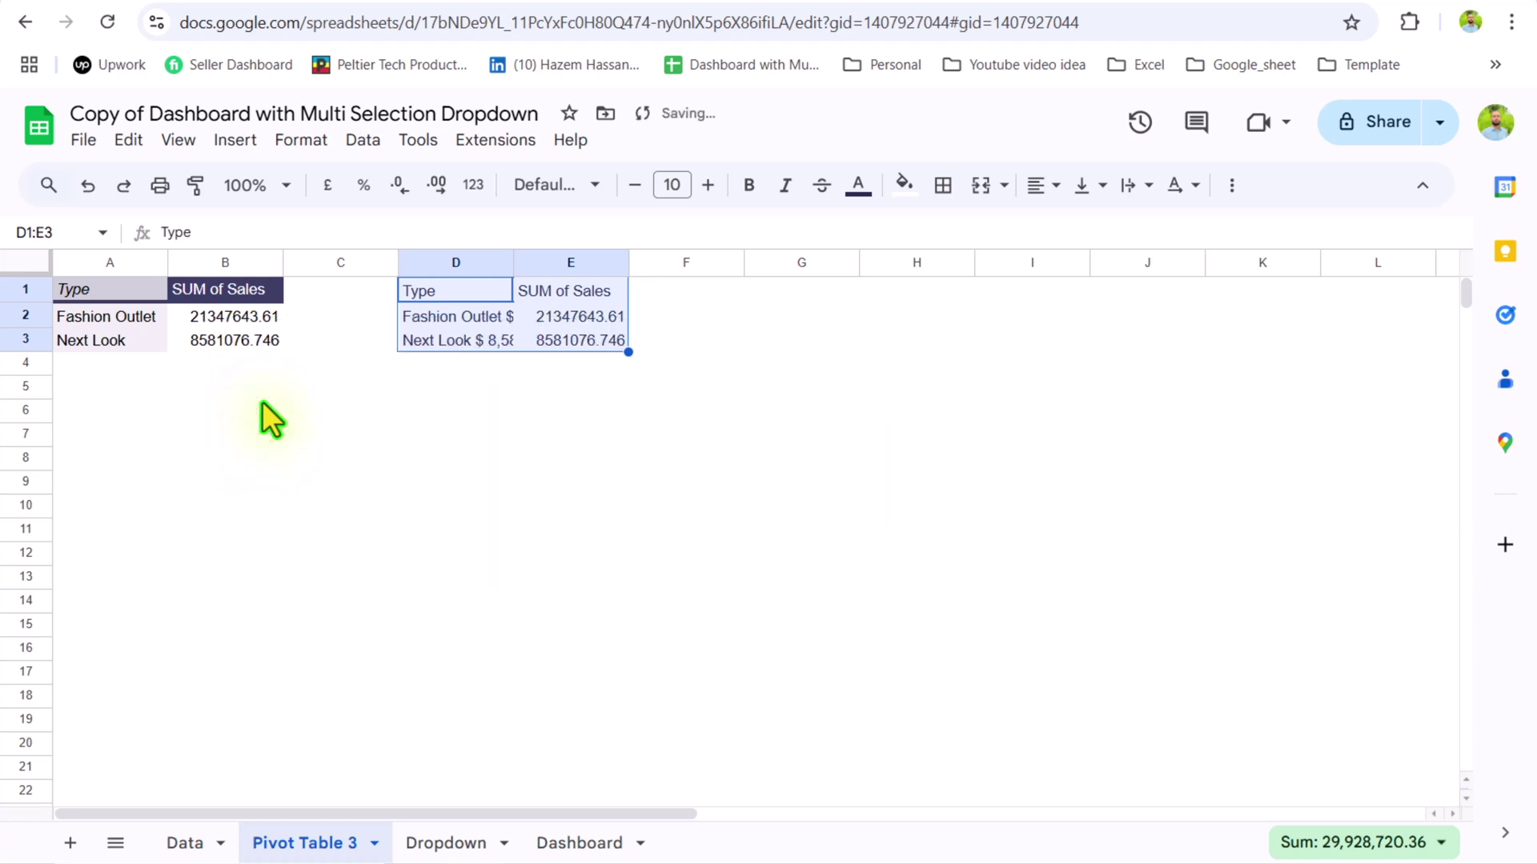
Step: Copy the Type pivot table in A1:B3 and paste the duplicate at G1
{"action": "left_click", "coordinate": [83, 281]}
{"action": "left_click_drag", "start_coordinate": [107, 300], "coordinate": [209, 336]}
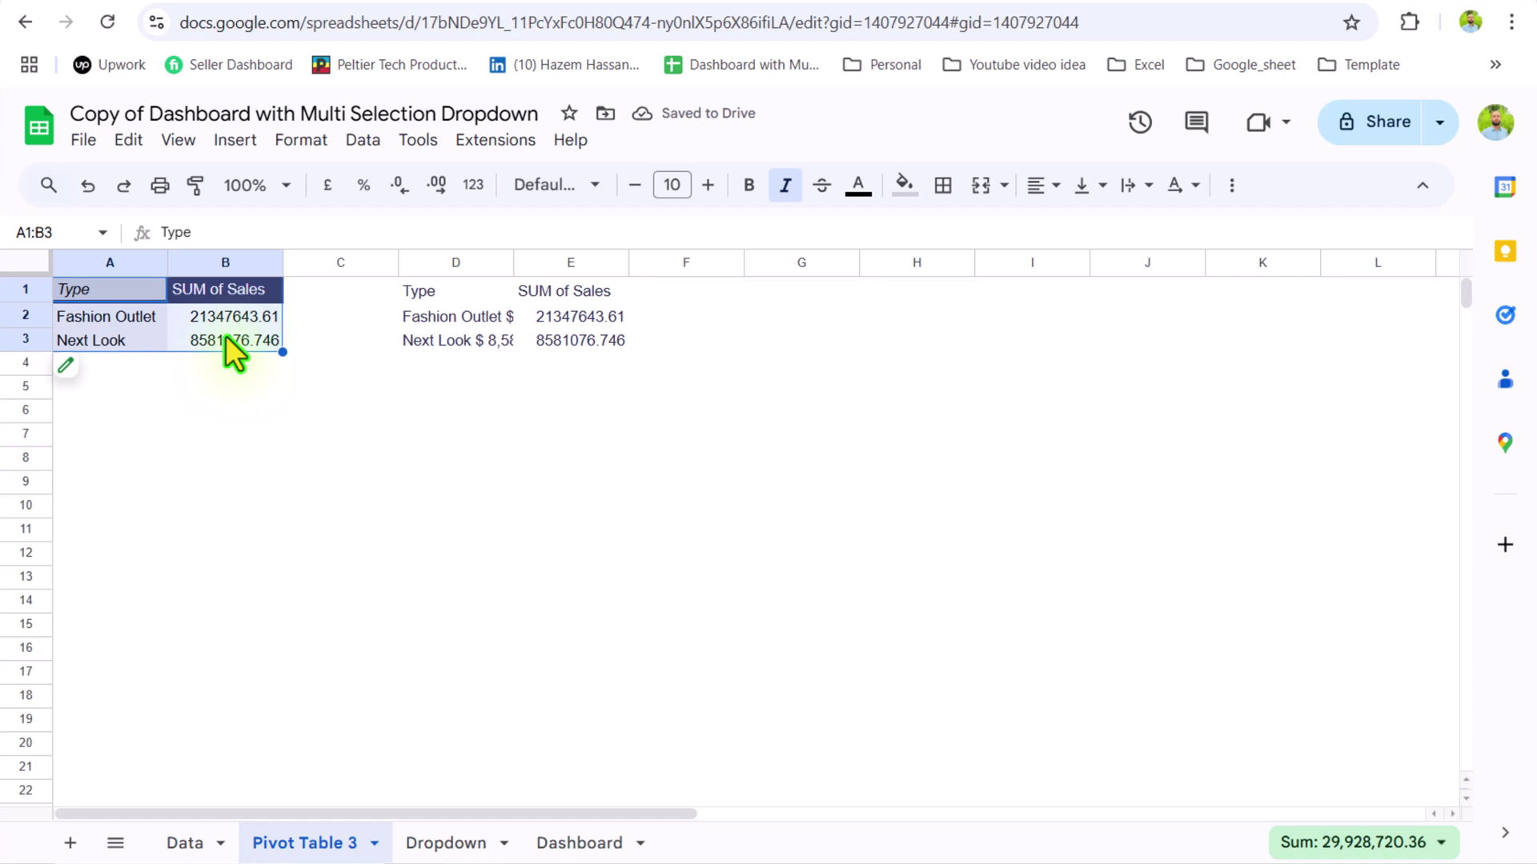
{"action": "key", "text": "ctrl+c"}
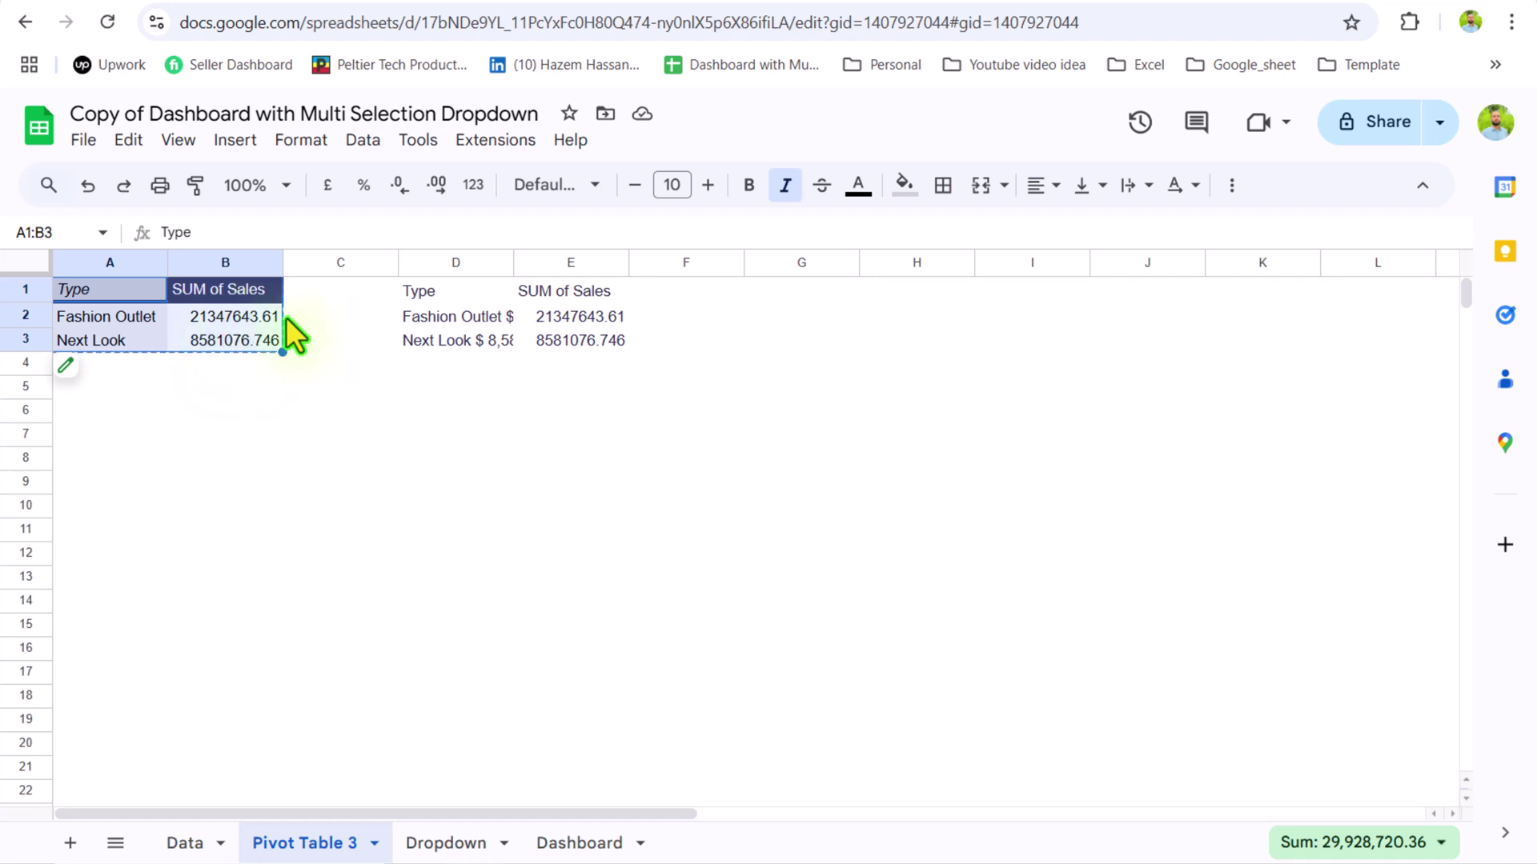
{"action": "left_click", "coordinate": [760, 298]}
{"action": "key", "text": "ctrl+v"}
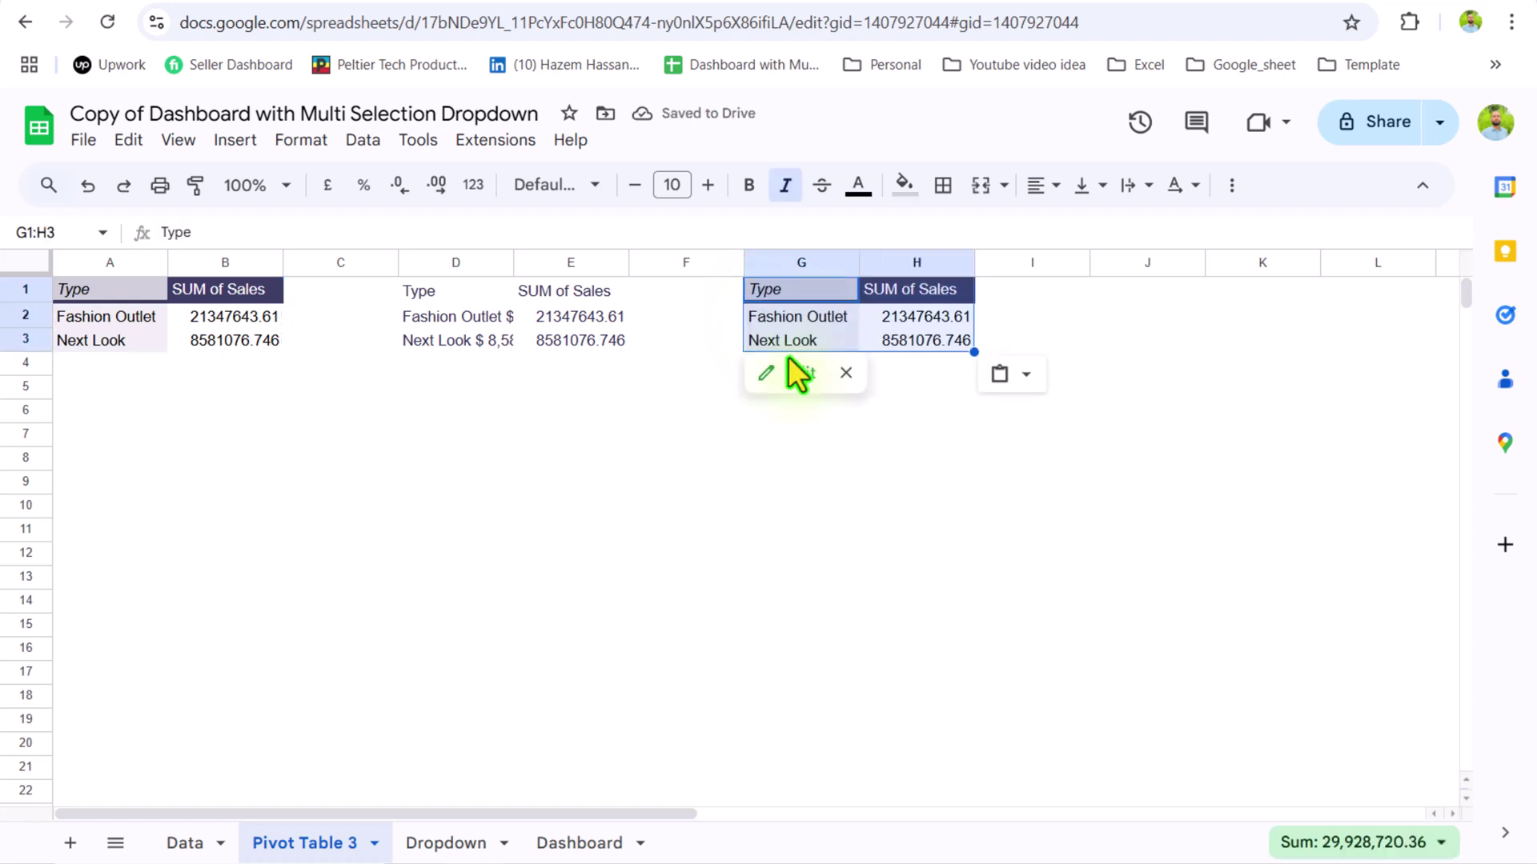
Step: In the duplicated pivot table, replace the Type row field with Category and turn off its totals
{"action": "left_click", "coordinate": [776, 372]}
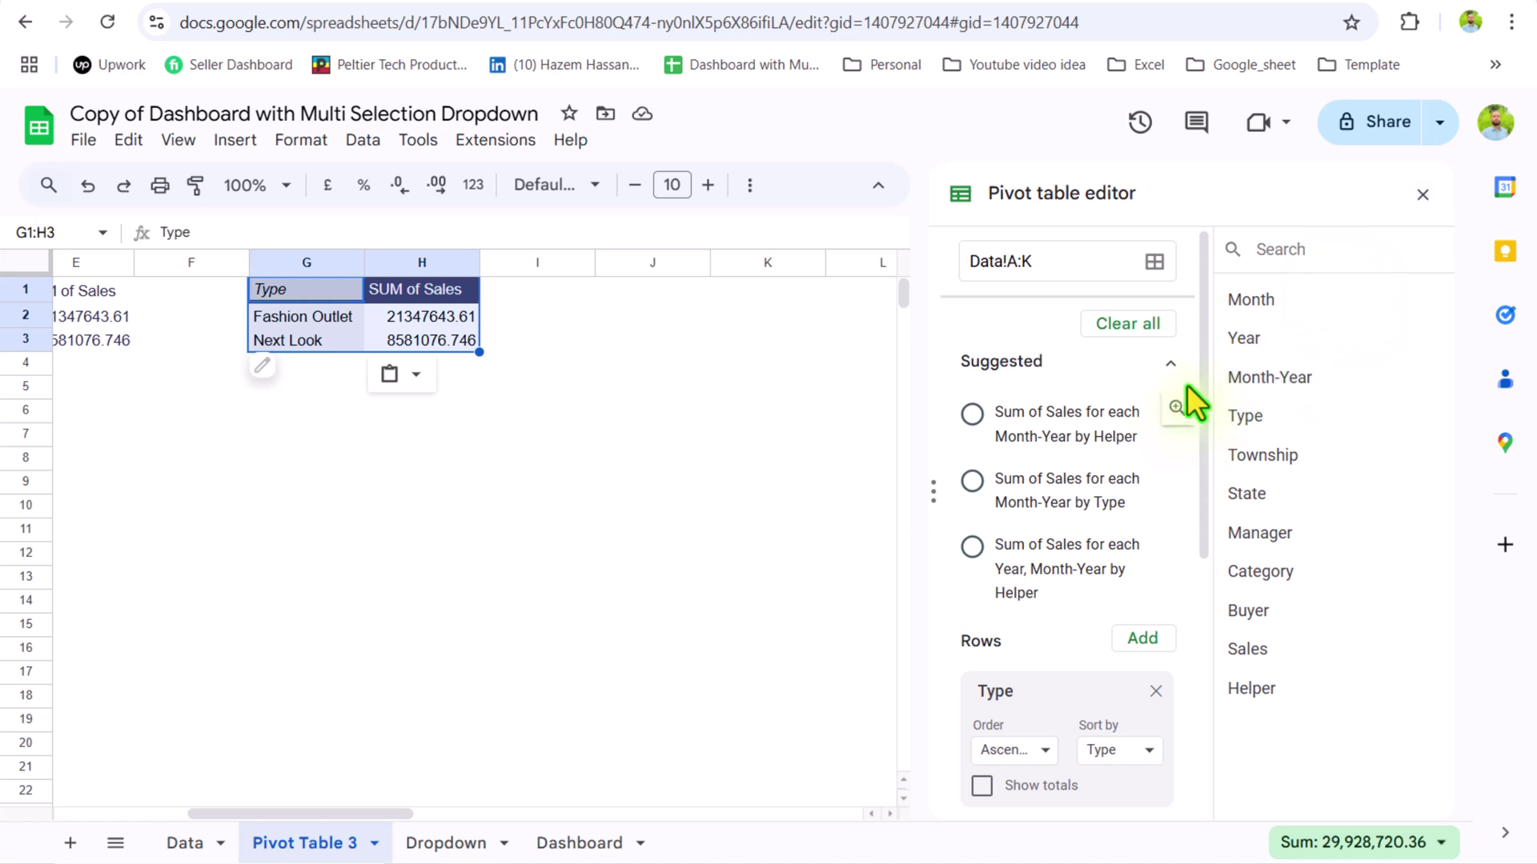
{"action": "left_click", "coordinate": [1174, 365]}
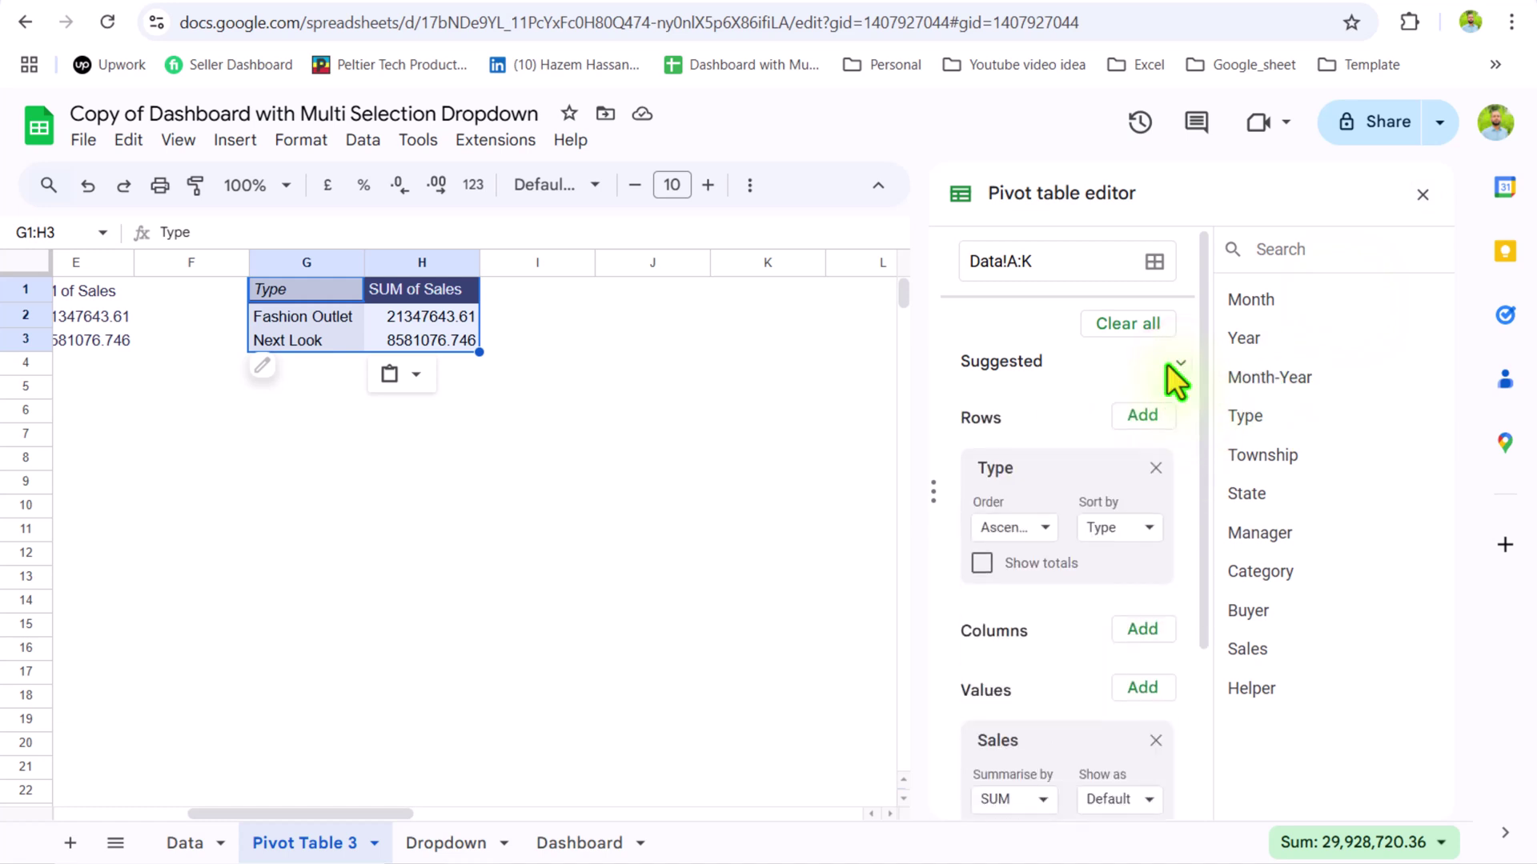
{"action": "left_click", "coordinate": [1156, 468]}
{"action": "left_click_drag", "start_coordinate": [1235, 573], "coordinate": [977, 472]}
{"action": "scroll", "coordinate": [1088, 721], "scroll_direction": "down", "scroll_amount": 3}
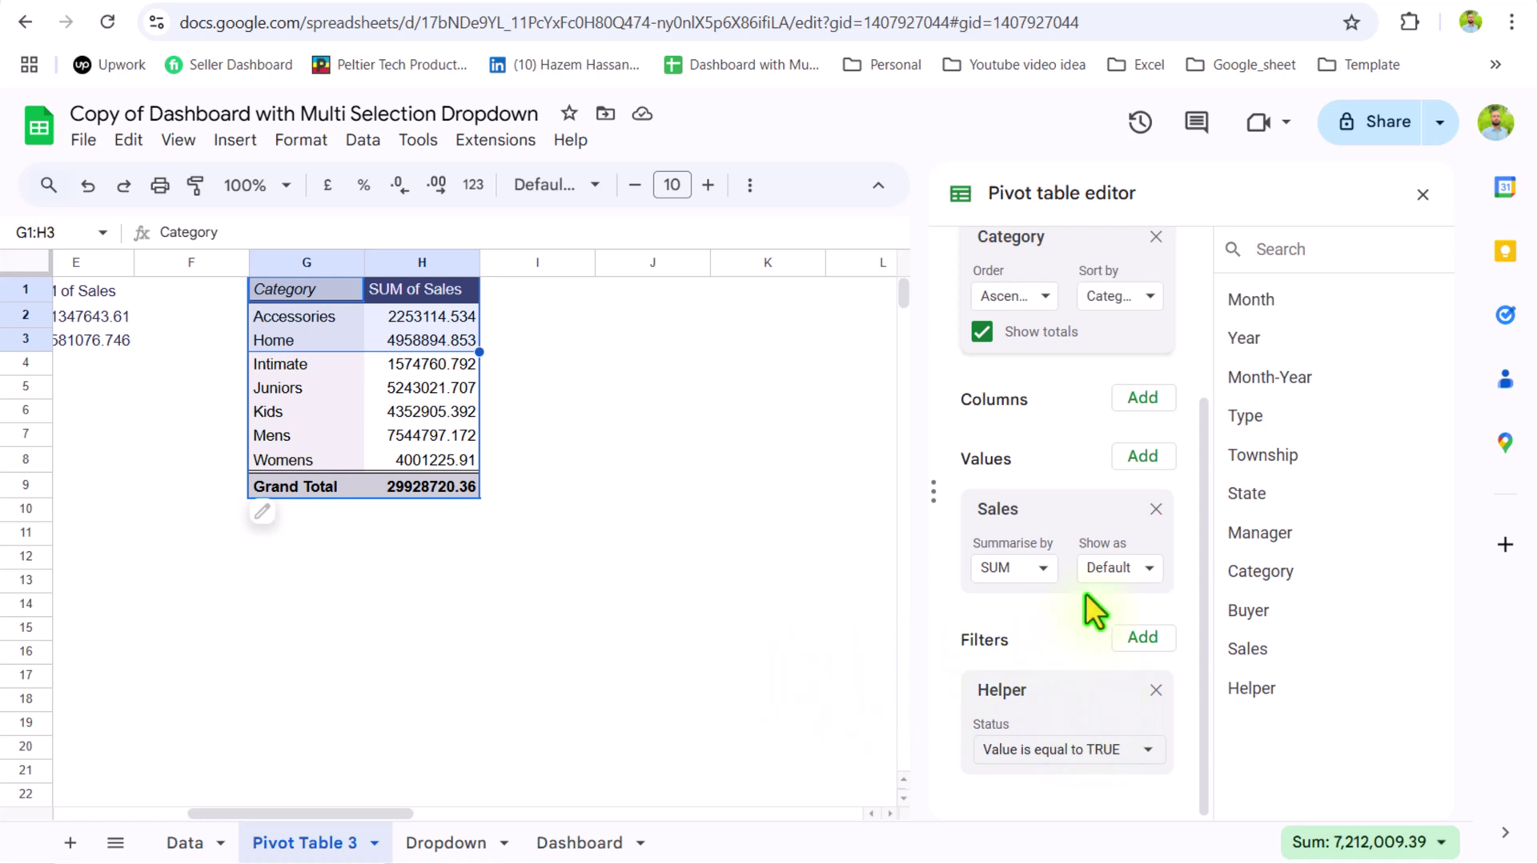
{"action": "left_click", "coordinate": [980, 331]}
{"action": "left_click", "coordinate": [524, 505]}
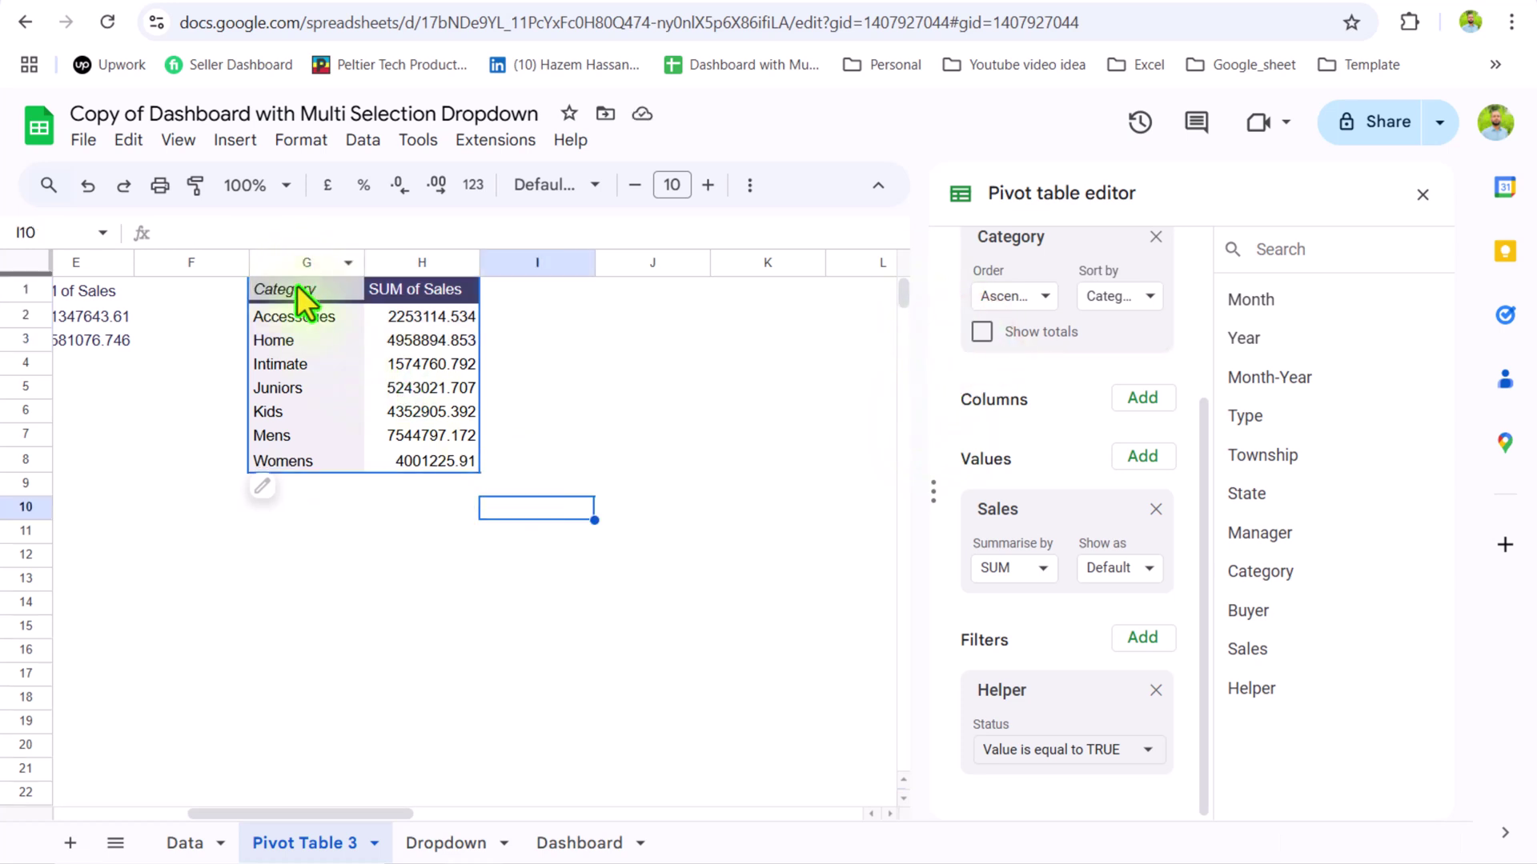
Step: Insert a column chart for the Category pivot table from G1:H20 and move it down to start around row 8
{"action": "left_click_drag", "start_coordinate": [300, 287], "coordinate": [396, 746]}
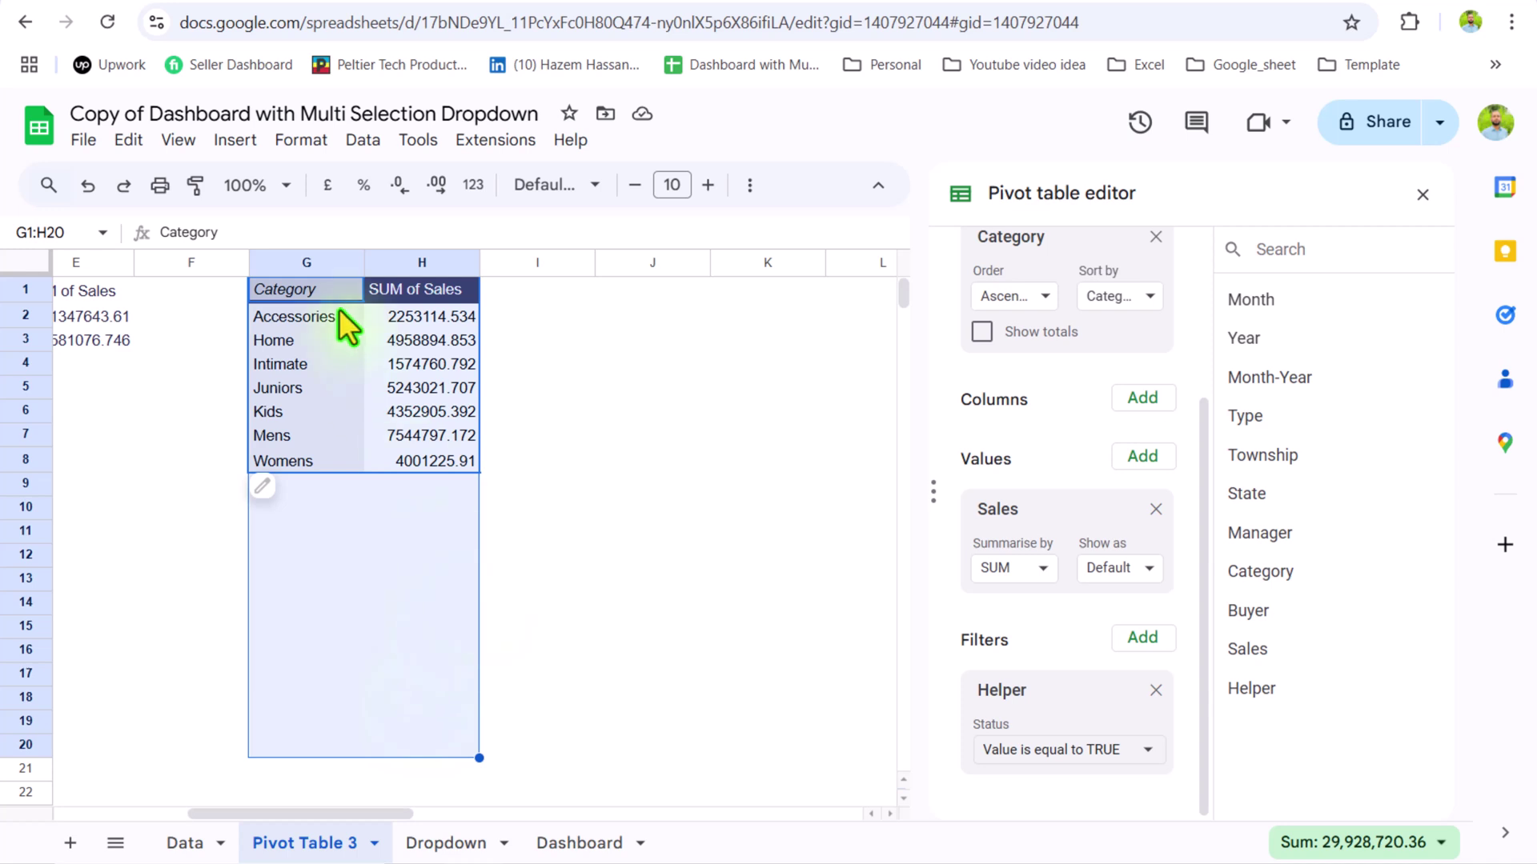
{"action": "left_click", "coordinate": [232, 140]}
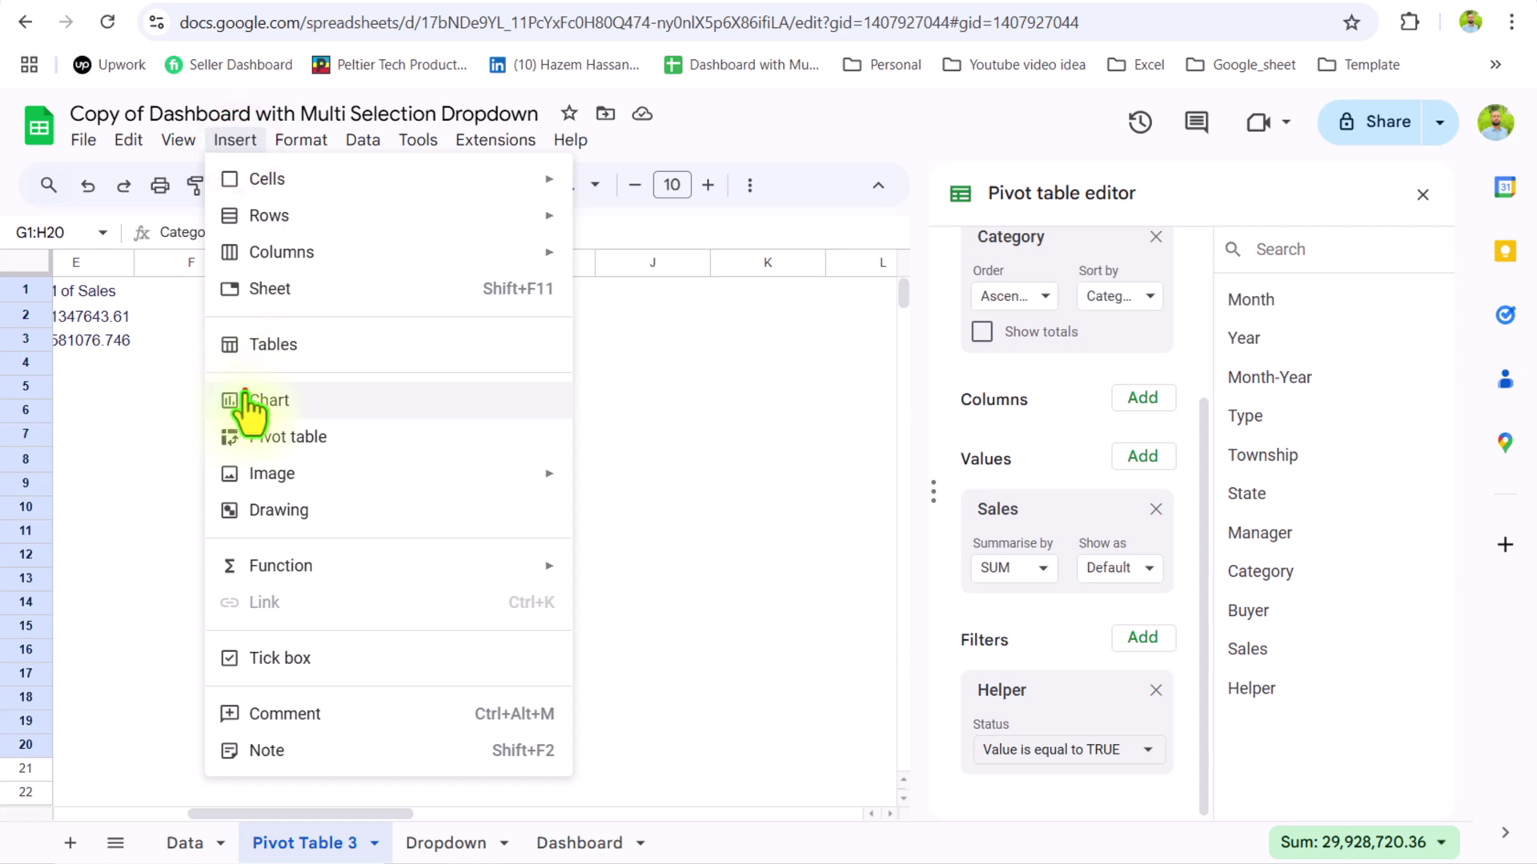
{"action": "left_click", "coordinate": [248, 398]}
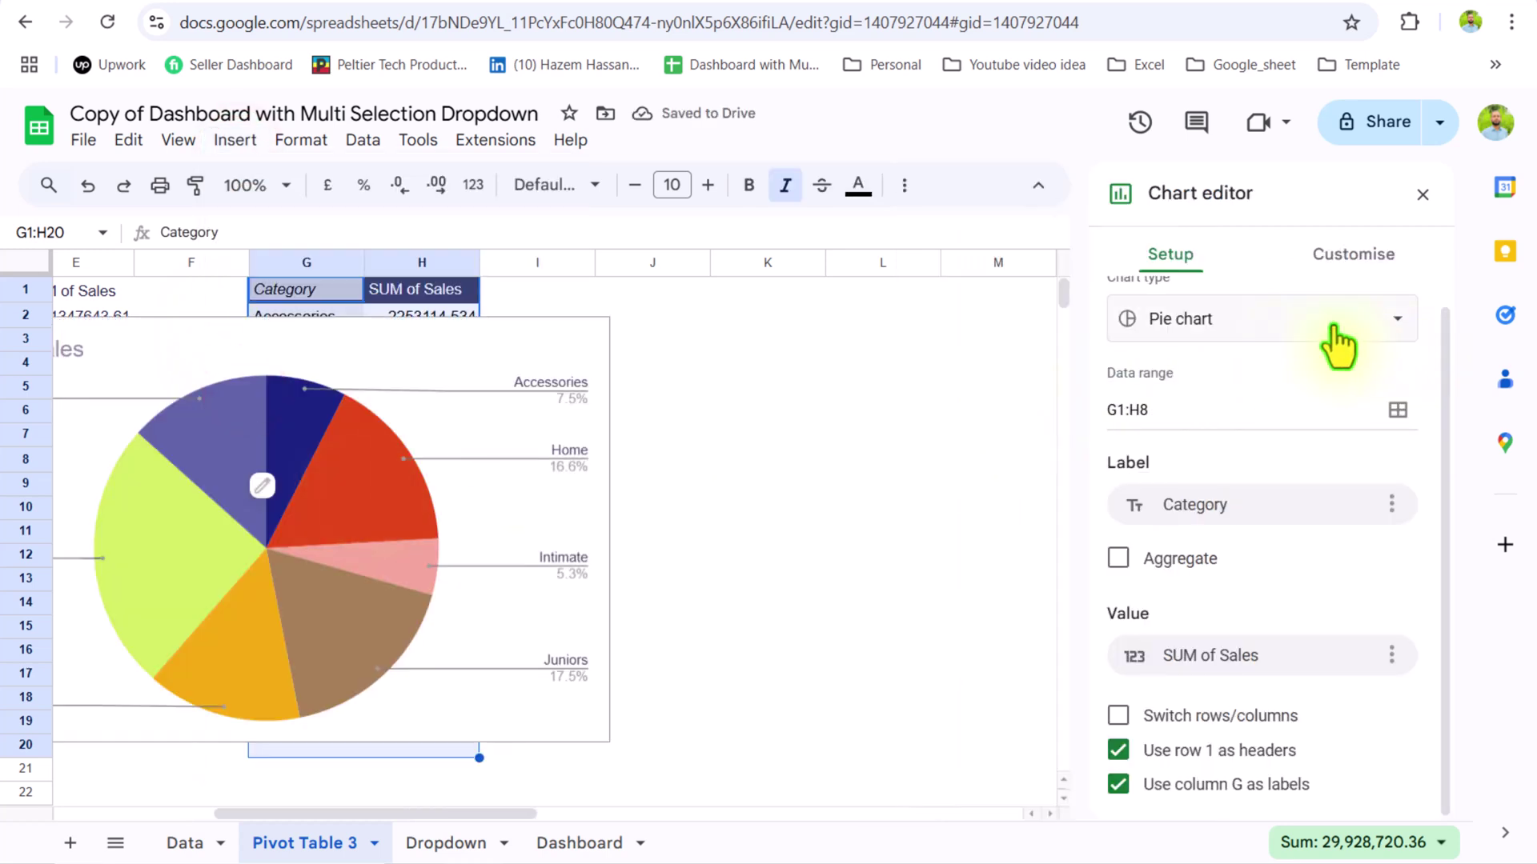
{"action": "left_click", "coordinate": [1304, 322]}
{"action": "left_click", "coordinate": [1337, 492]}
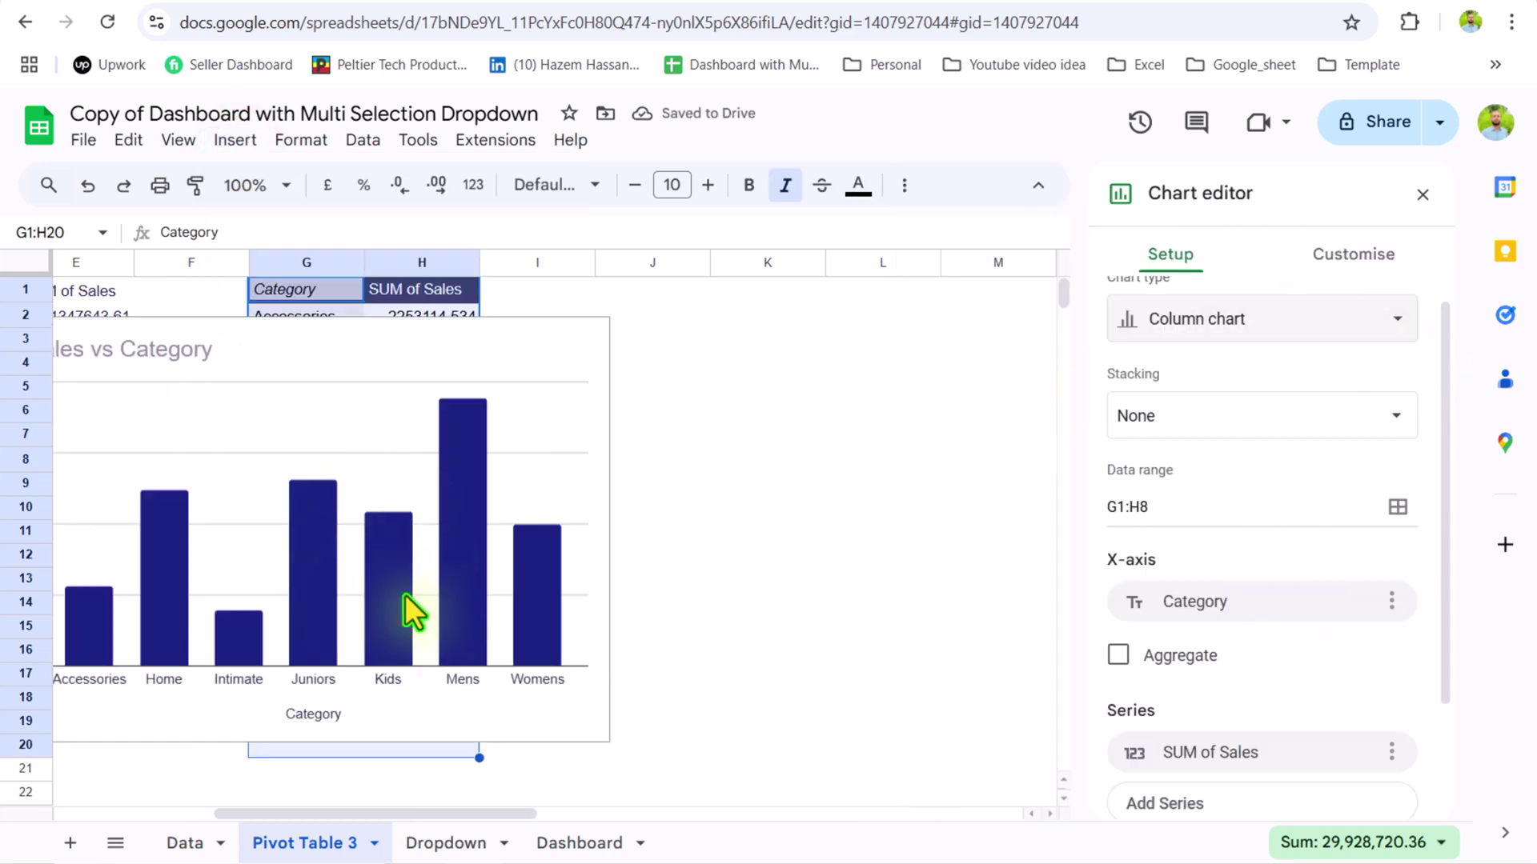
{"action": "left_click", "coordinate": [349, 367]}
{"action": "left_click_drag", "start_coordinate": [357, 337], "coordinate": [363, 443]}
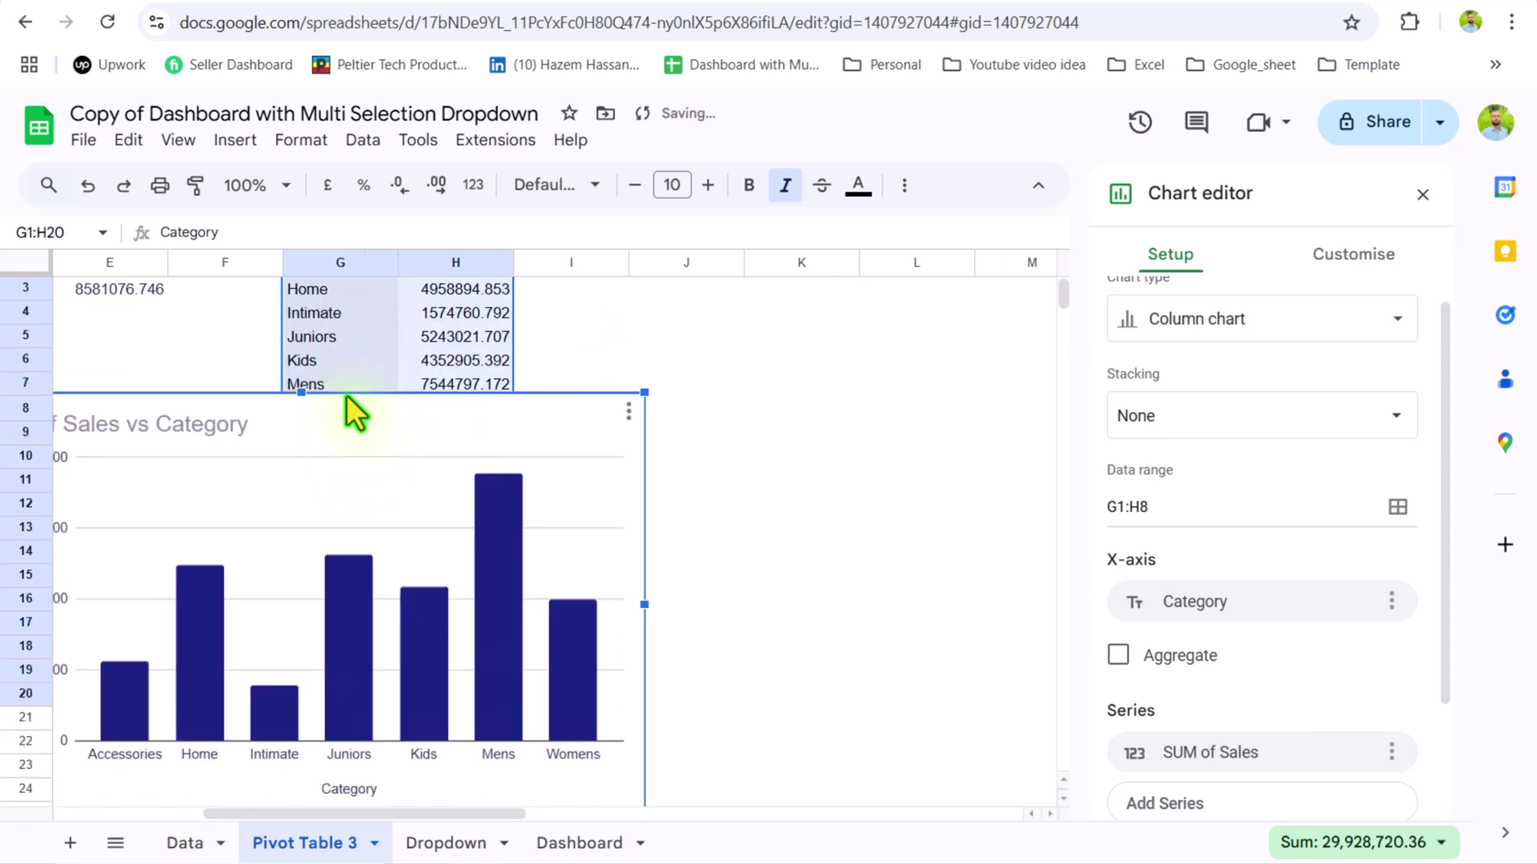
Step: Sort the Category rows of the pivot table in descending order by SUM of Sales
{"action": "left_click", "coordinate": [341, 335]}
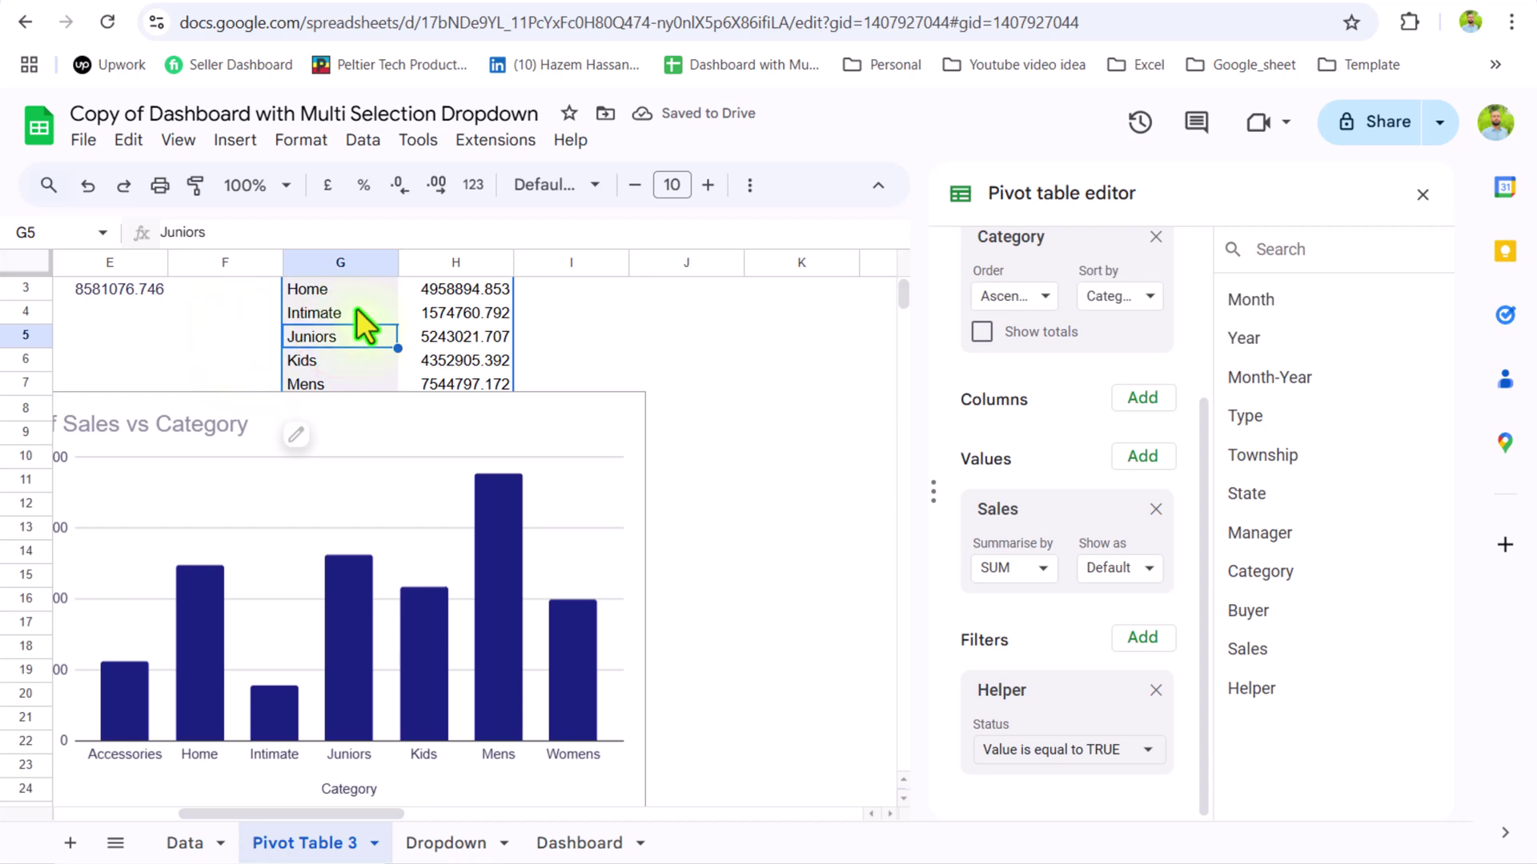
{"action": "left_click", "coordinate": [1050, 312]}
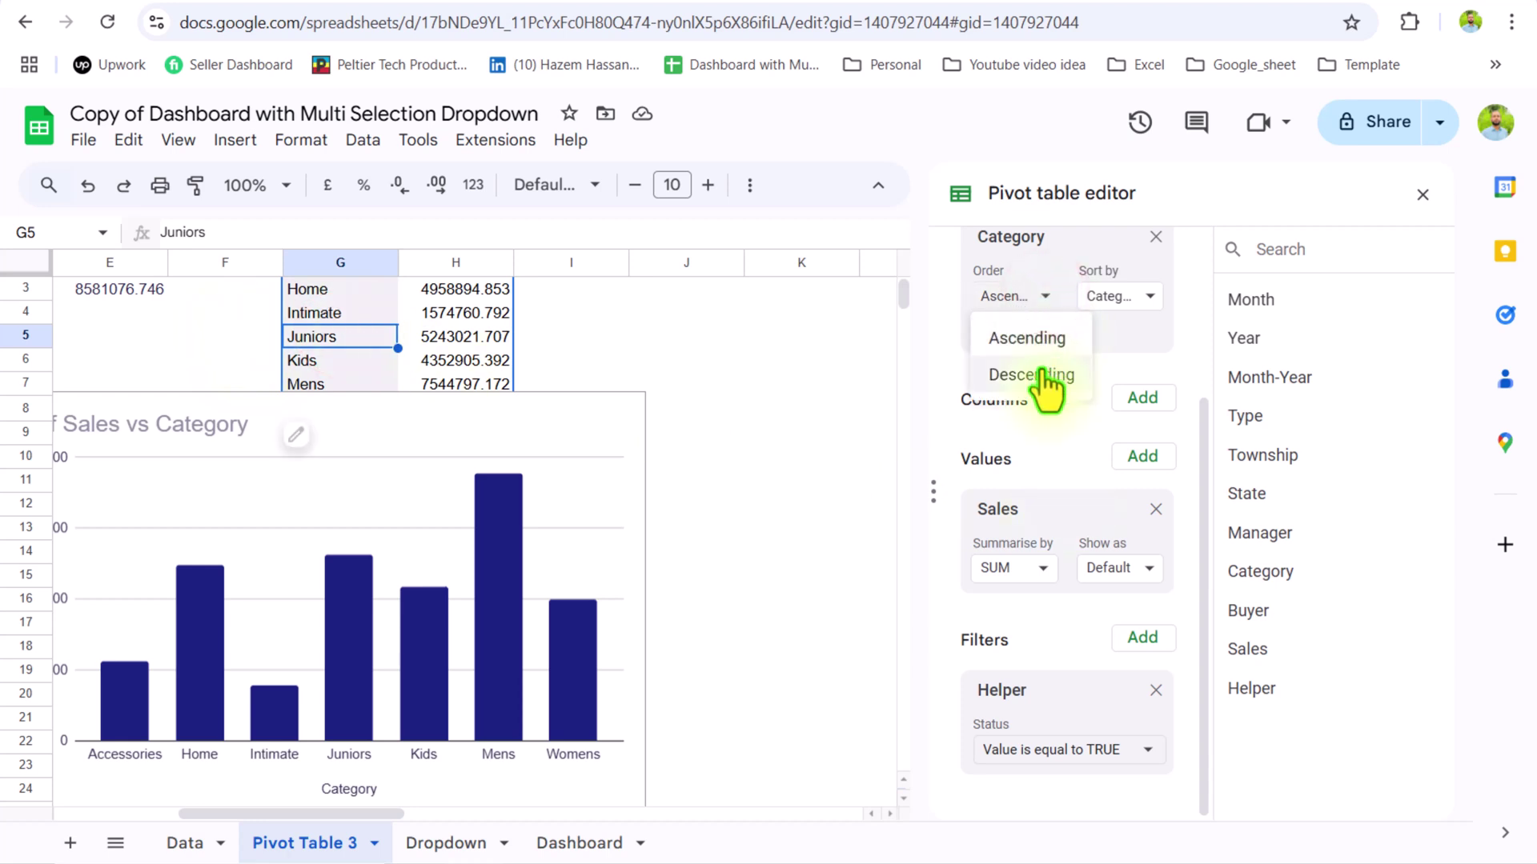
{"action": "left_click", "coordinate": [1044, 376]}
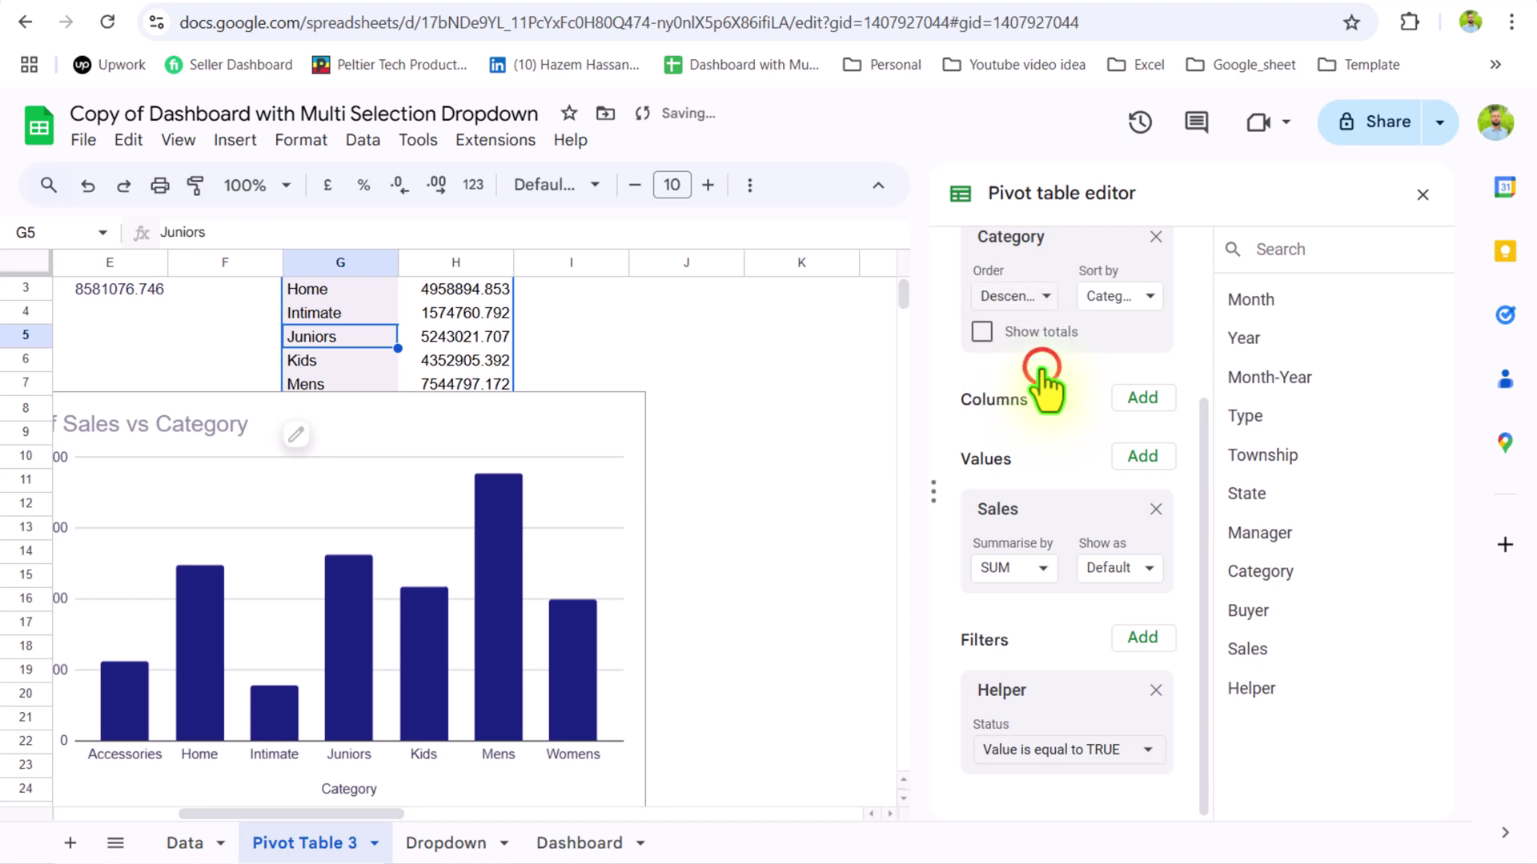
{"action": "left_click", "coordinate": [1145, 295]}
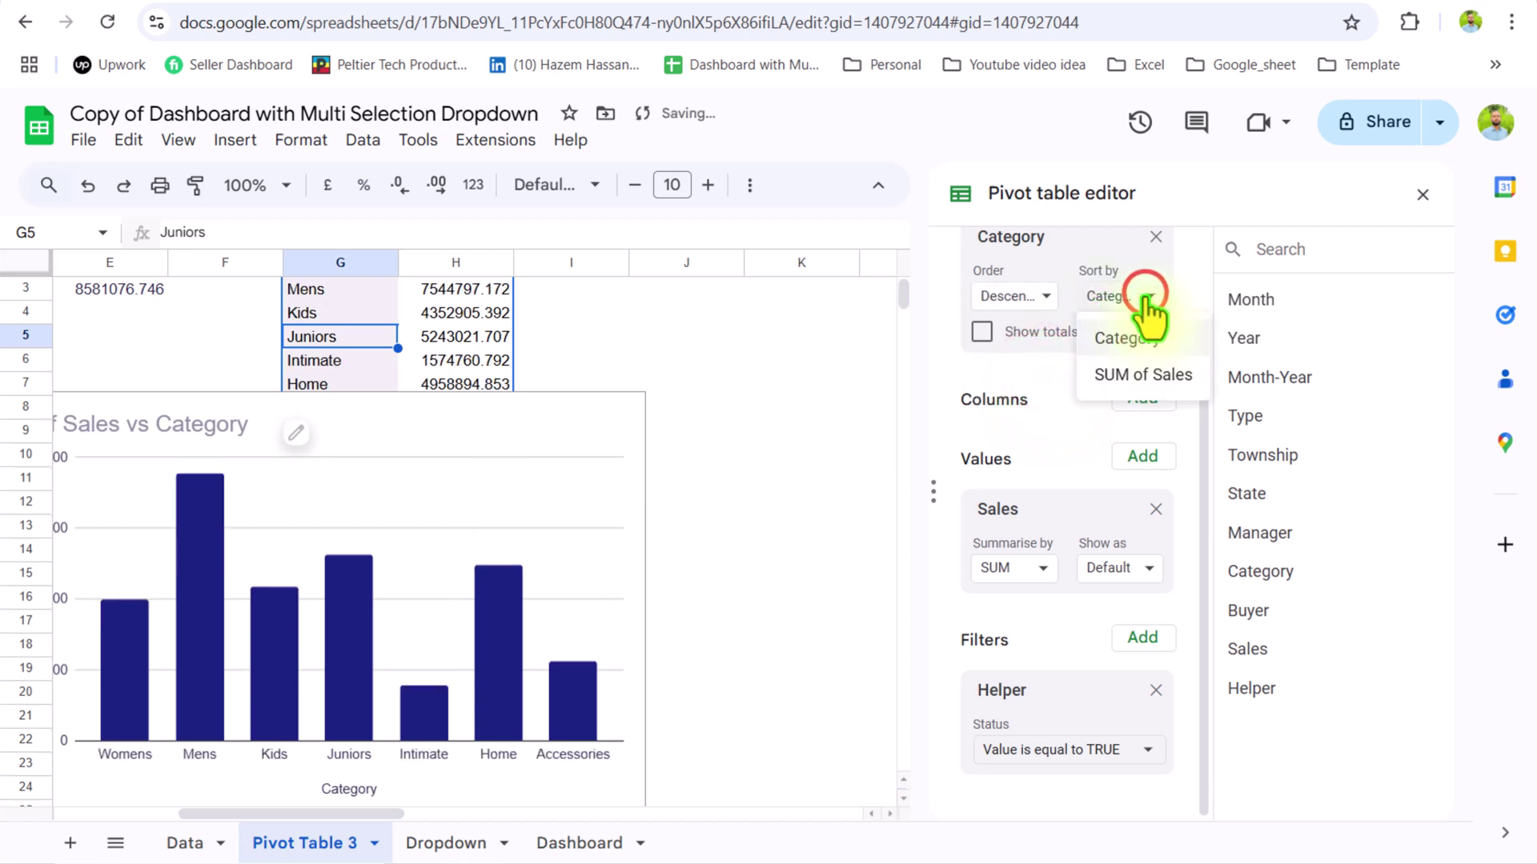
{"action": "left_click", "coordinate": [1144, 374]}
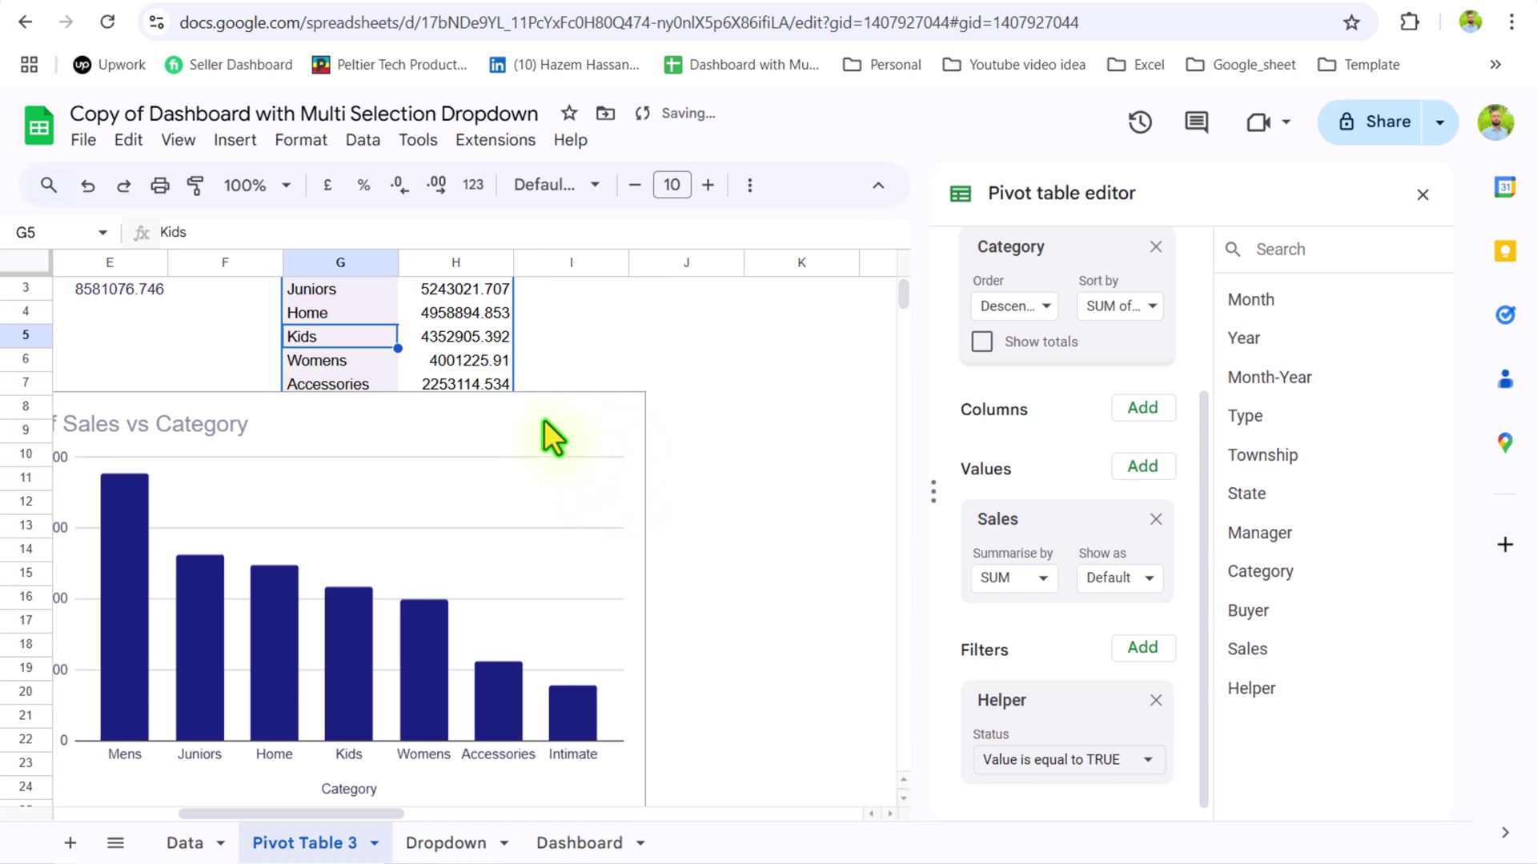
Step: Copy the category column chart and paste it at E12 on the Dashboard sheet, below the doughnut chart
{"action": "left_click", "coordinate": [544, 419]}
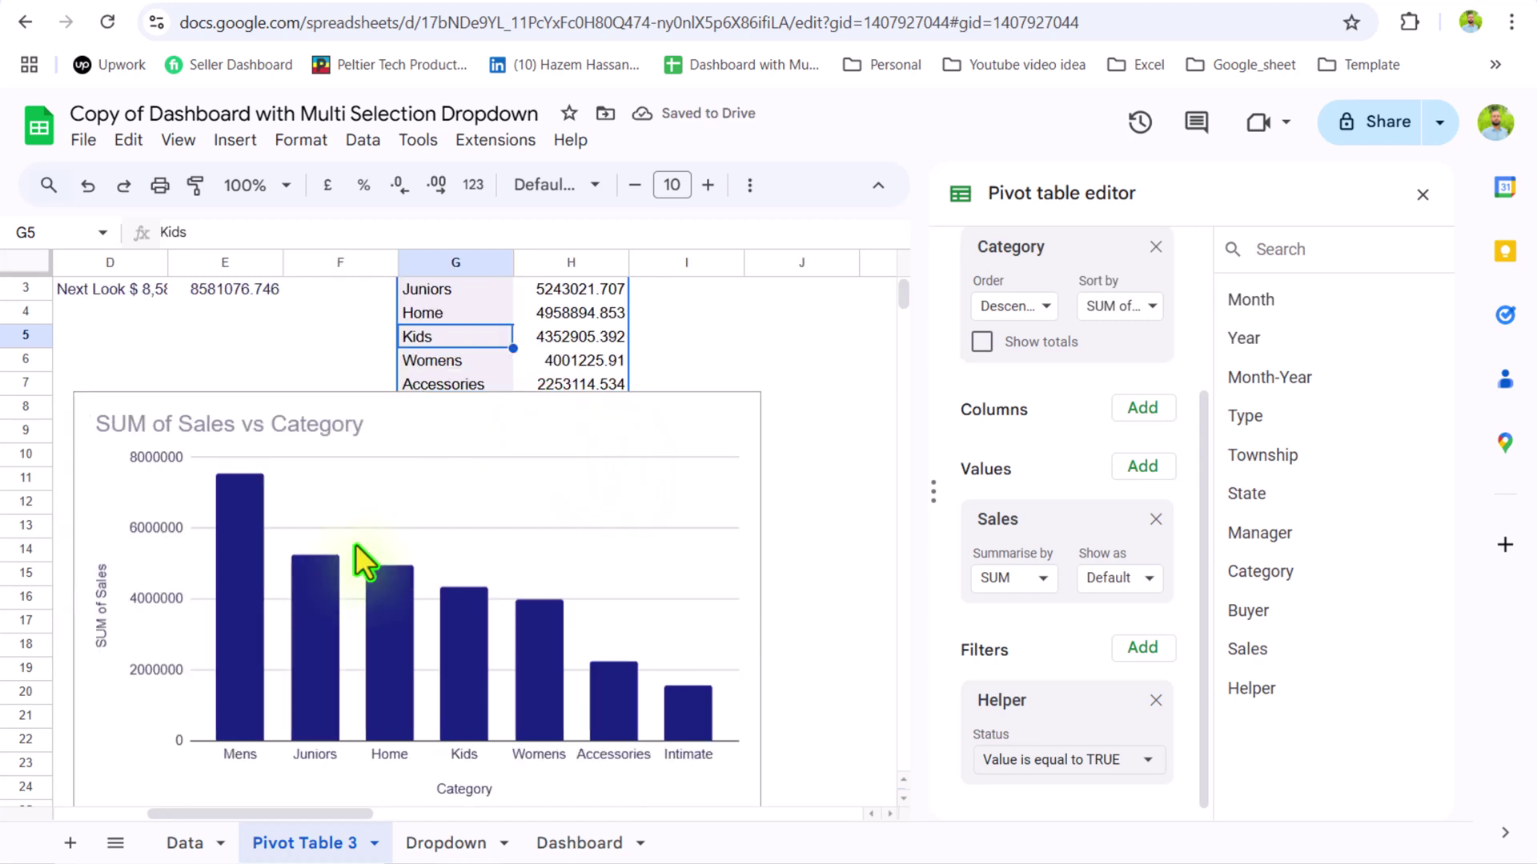
{"action": "left_click", "coordinate": [548, 845]}
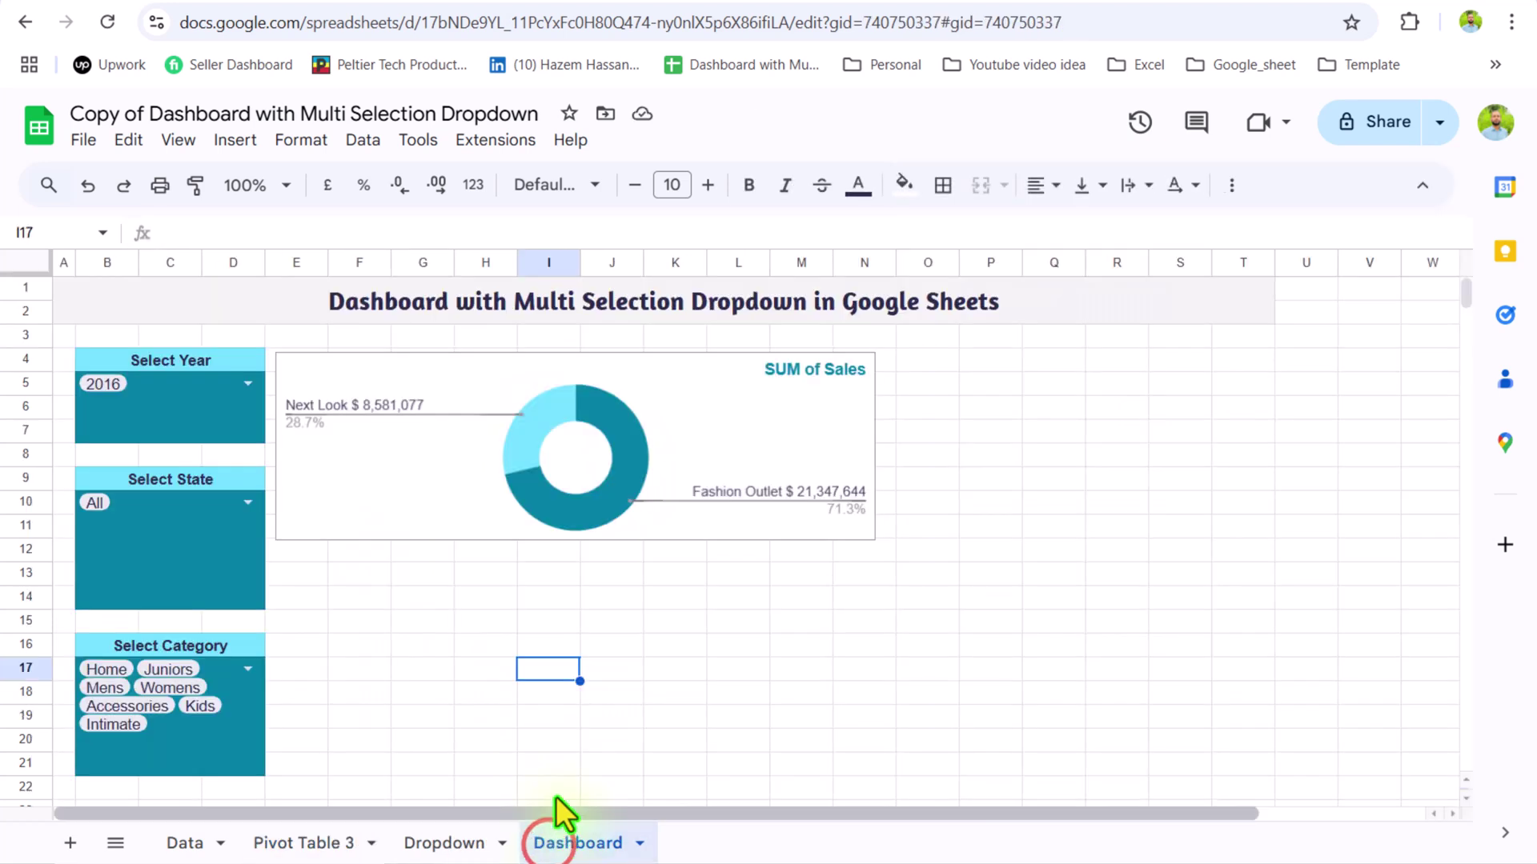
{"action": "left_click", "coordinate": [290, 559]}
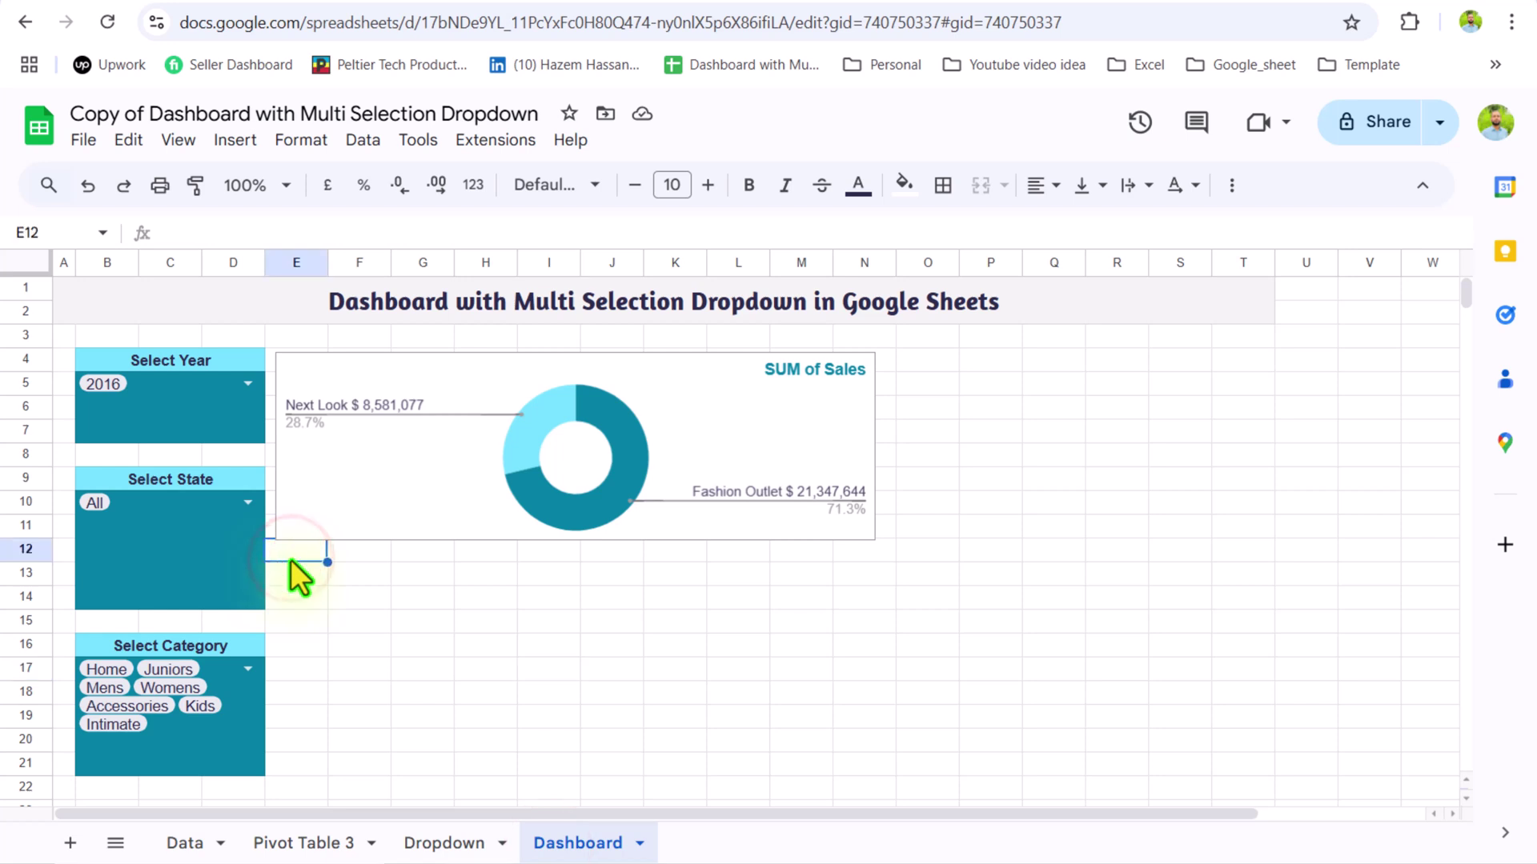
{"action": "key", "text": "ctrl+v"}
{"action": "left_click", "coordinate": [390, 473]}
Step: Centre the column chart's title, make it bold and teal, and reduce its font size
{"action": "double_click", "coordinate": [387, 424]}
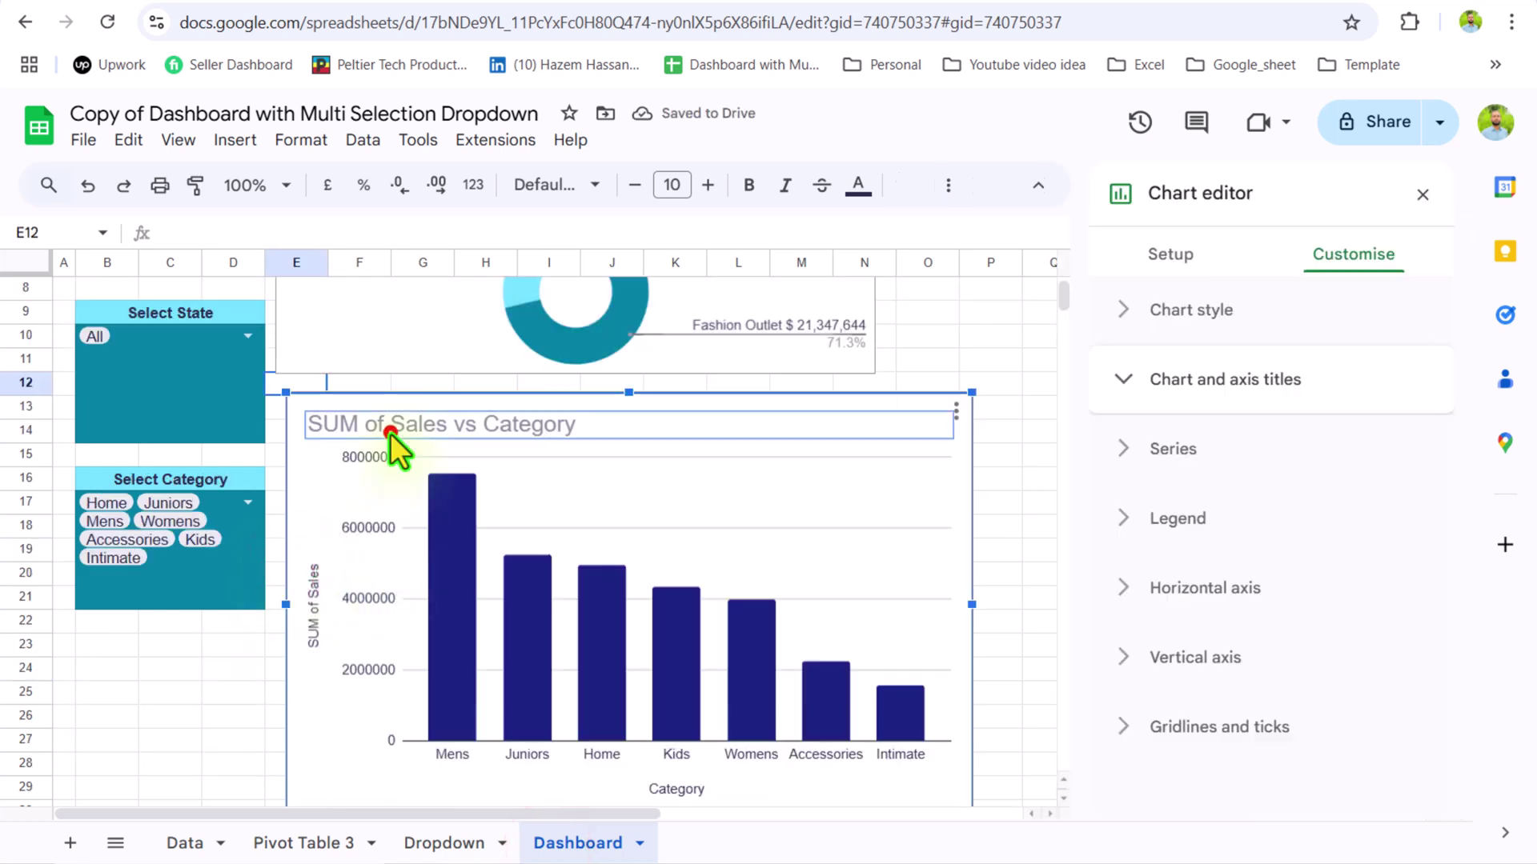
{"action": "left_click", "coordinate": [1218, 796]}
{"action": "left_click", "coordinate": [1352, 768]}
{"action": "left_click", "coordinate": [1152, 708]}
{"action": "left_click", "coordinate": [1345, 661]}
{"action": "left_click", "coordinate": [1344, 389]}
{"action": "left_click", "coordinate": [1127, 758]}
Step: Change the column chart's title to "Total Sales by Category"
{"action": "left_click_drag", "start_coordinate": [1119, 550], "coordinate": [1169, 551]}
{"action": "type", "text": "Total"}
{"action": "double_click", "coordinate": [1208, 551]}
{"action": "type", "text": "by"}
Step: Remove the vertical and horizontal axis titles from the "Total Sales by Category" column chart
{"action": "left_click", "coordinate": [315, 615]}
{"action": "key", "text": "Delete"}
{"action": "left_click", "coordinate": [669, 790]}
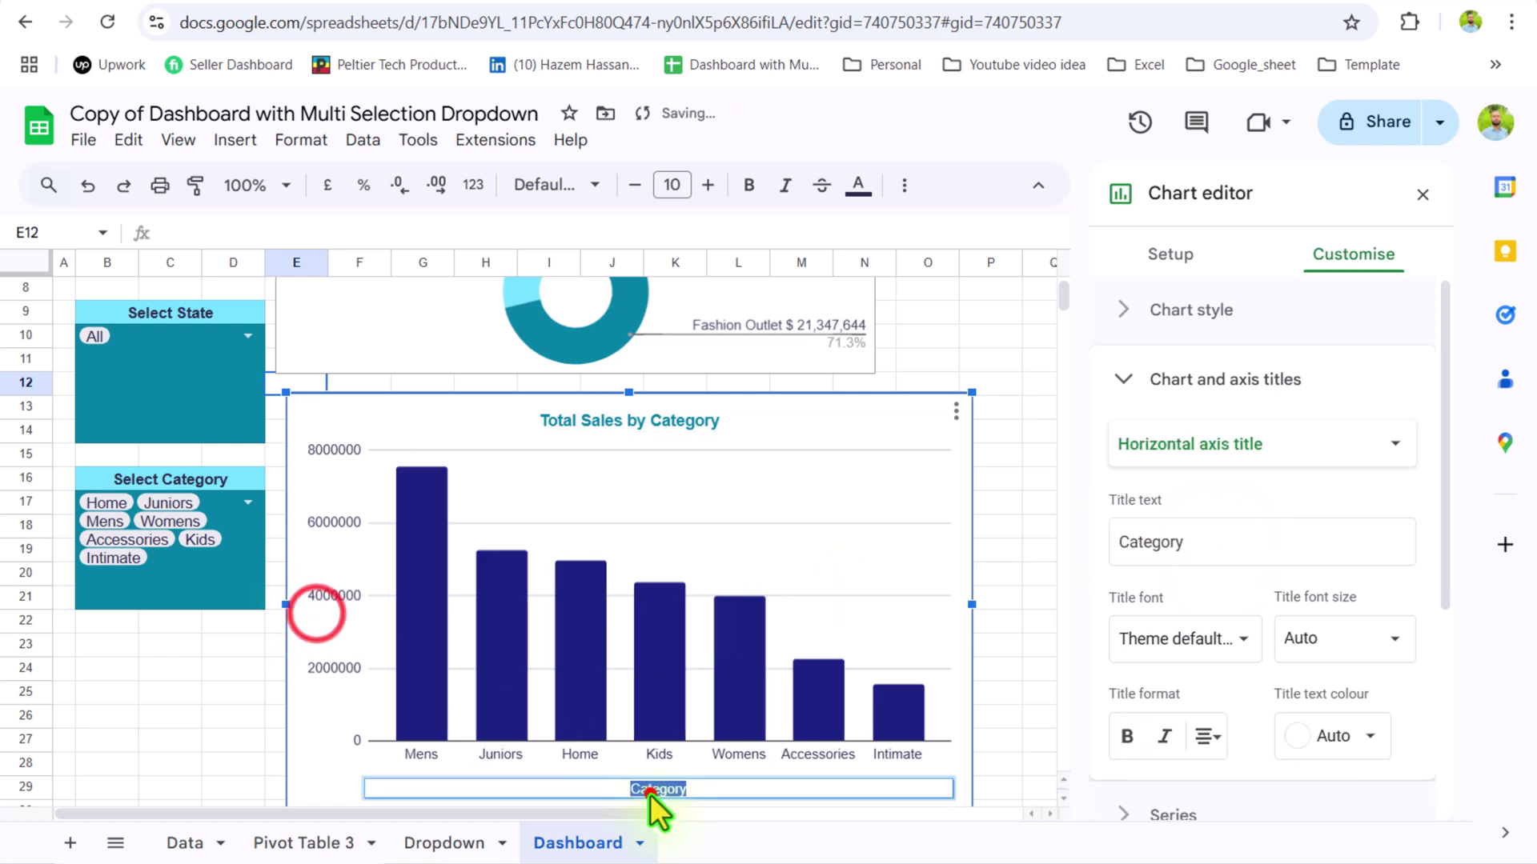
{"action": "key", "text": "Delete"}
{"action": "left_click", "coordinate": [970, 378]}
Step: Fill the category chart's SUM of Sales columns with light cyan and give them a teal outline
{"action": "left_click", "coordinate": [422, 395]}
{"action": "left_click", "coordinate": [416, 499]}
{"action": "left_click", "coordinate": [1204, 661]}
{"action": "left_click", "coordinate": [1140, 625]}
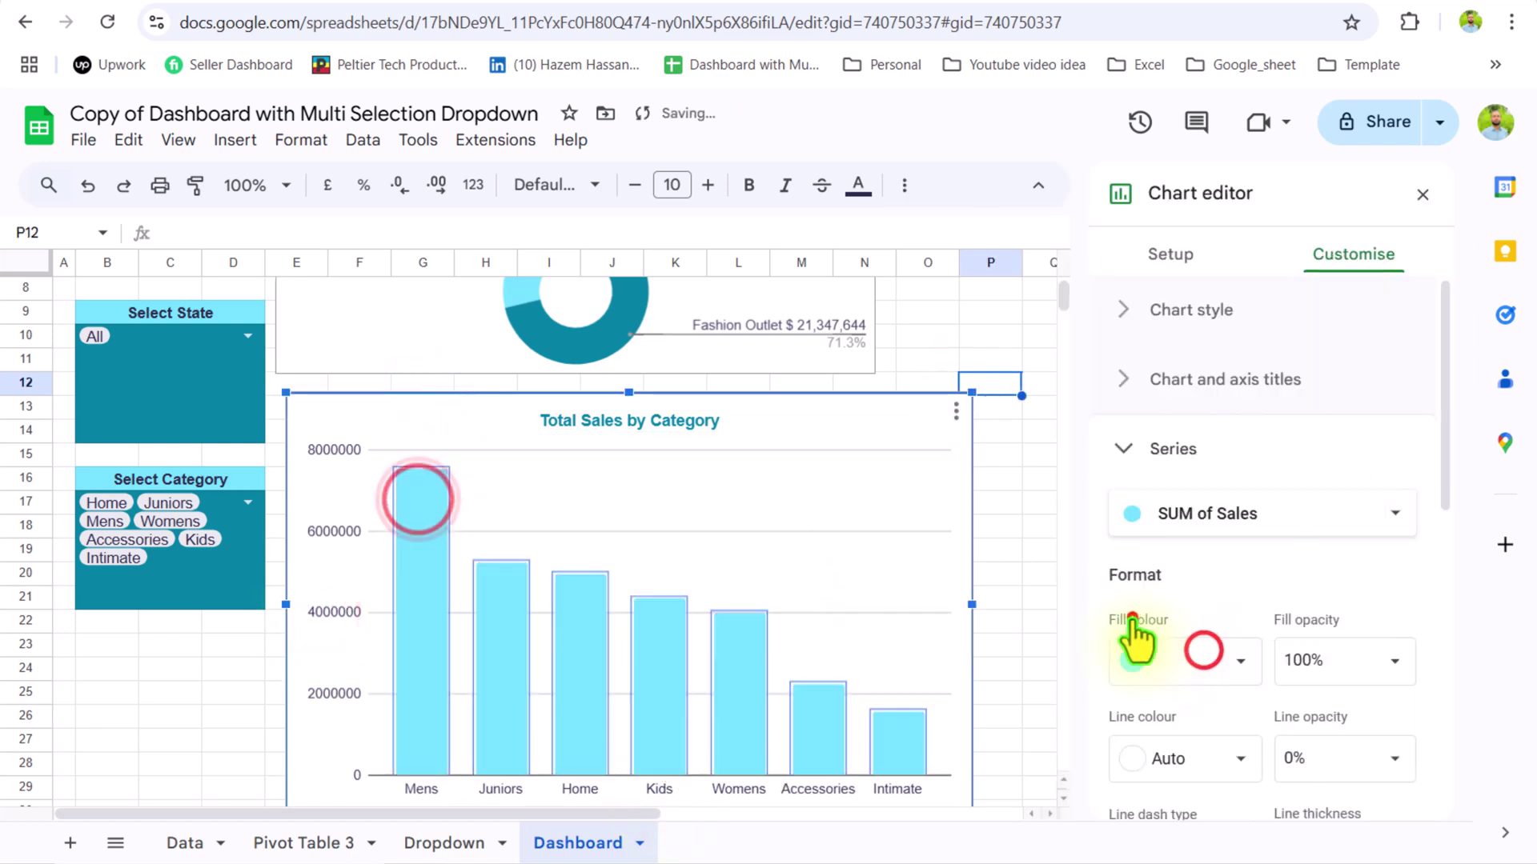
{"action": "left_click", "coordinate": [1208, 744]}
{"action": "left_click", "coordinate": [1161, 718]}
{"action": "left_click", "coordinate": [1018, 579]}
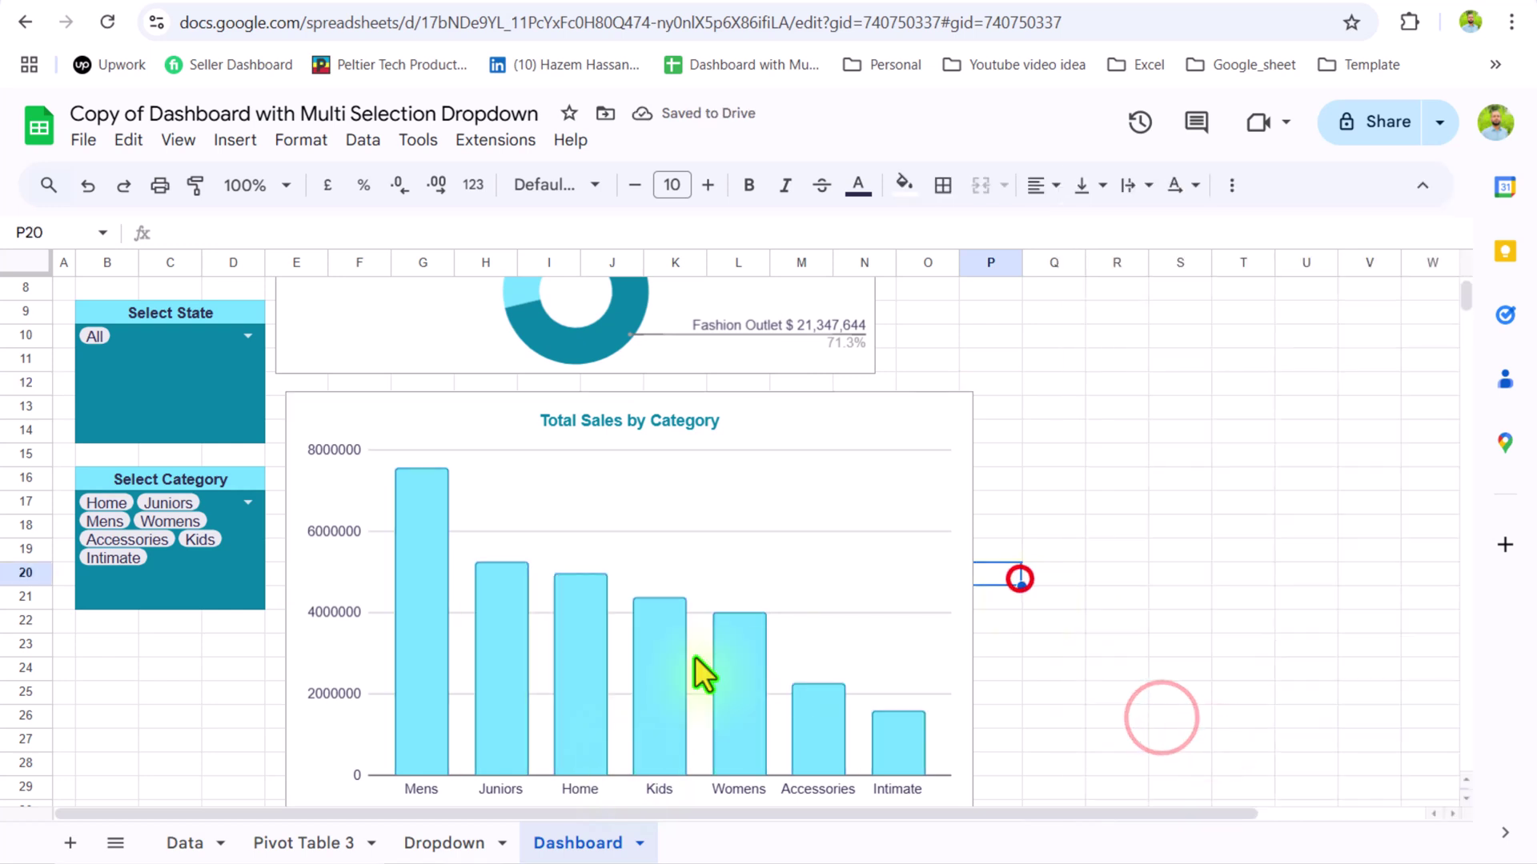
Step: Shorten the category column chart to end near row 24 and widen it into column Q
{"action": "left_click", "coordinate": [761, 542]}
{"action": "scroll", "coordinate": [641, 603], "scroll_direction": "down", "scroll_amount": 3}
{"action": "left_click_drag", "start_coordinate": [627, 584], "coordinate": [627, 453]}
{"action": "scroll", "coordinate": [800, 520], "scroll_direction": "up", "scroll_amount": 3}
{"action": "left_click_drag", "start_coordinate": [974, 535], "coordinate": [1042, 537]}
Step: Add Hosiery and Shoes to the selection in the Select Category dropdown
{"action": "left_click", "coordinate": [248, 502]}
{"action": "left_click", "coordinate": [120, 517]}
{"action": "left_click", "coordinate": [99, 632]}
{"action": "left_click", "coordinate": [365, 743]}
{"action": "left_click", "coordinate": [346, 403]}
{"action": "left_click", "coordinate": [238, 536]}
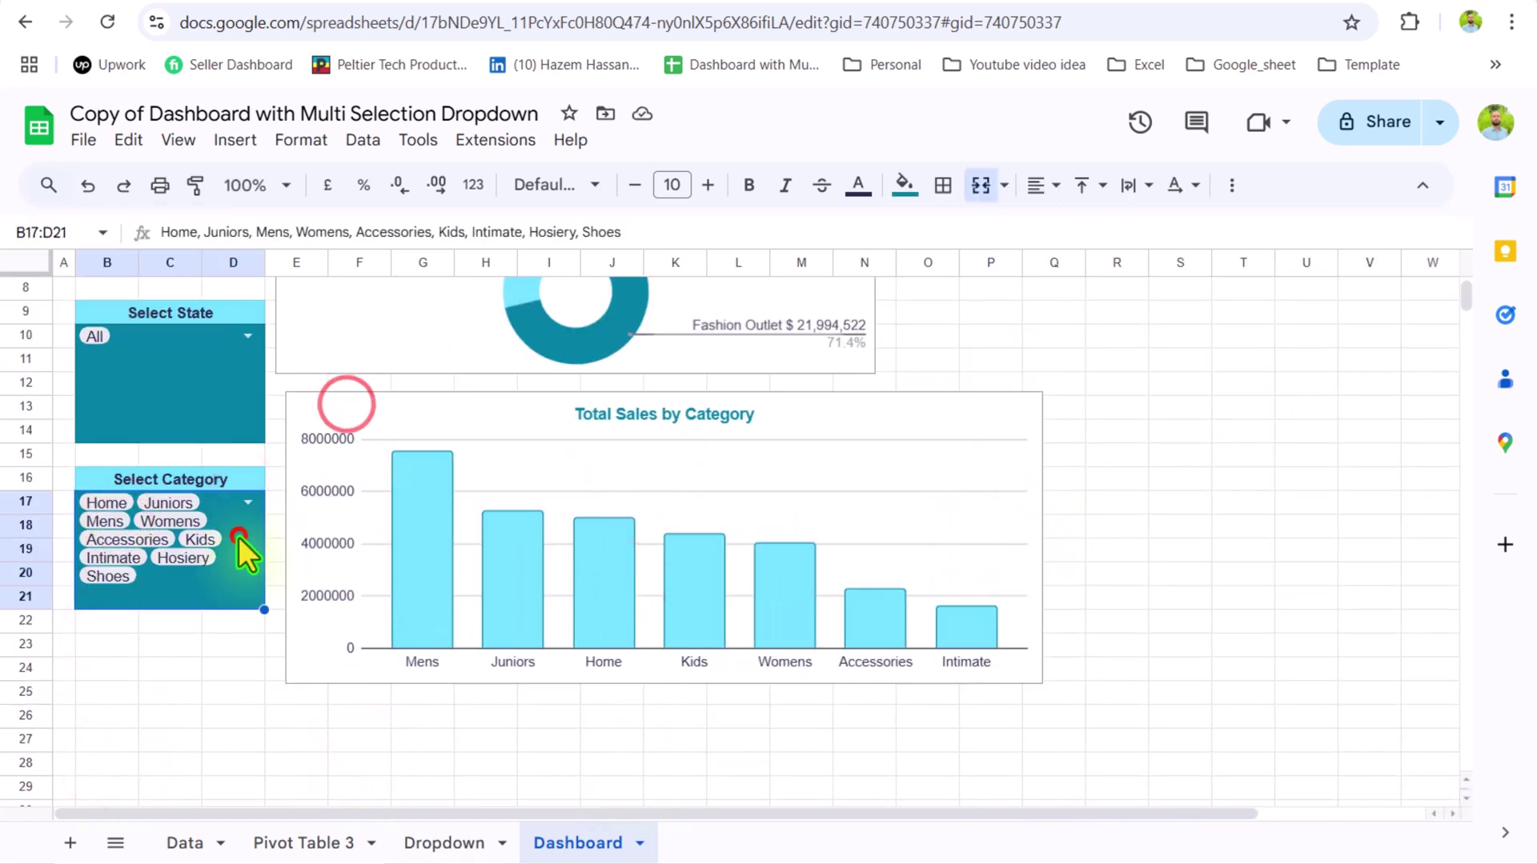
{"action": "left_click", "coordinate": [104, 17]}
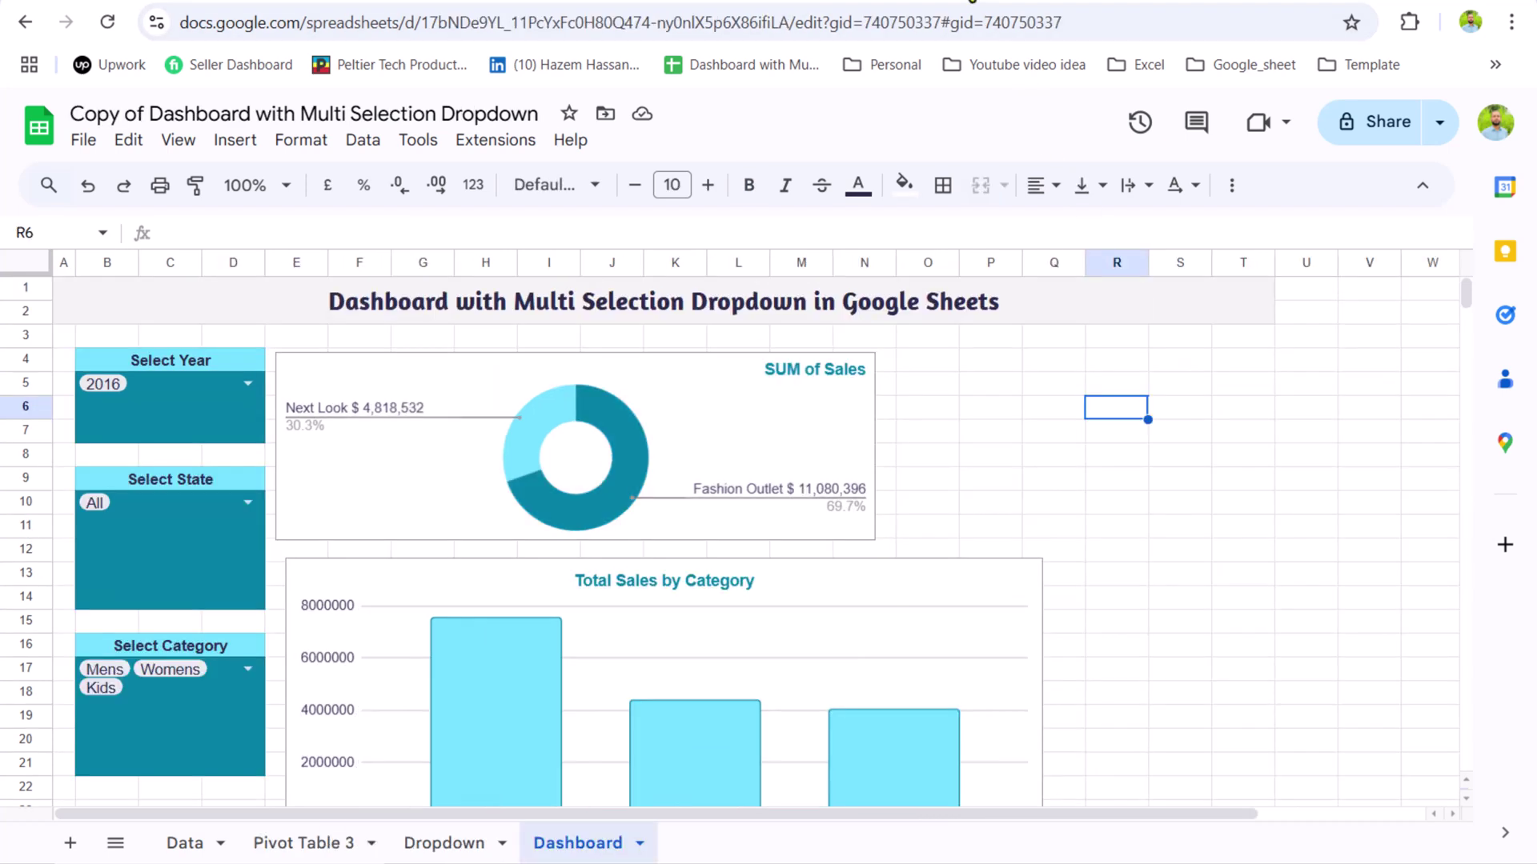
Step: Copy the Category pivot table in G1:H4 of the Pivot Table 3 sheet and paste it at J1
{"action": "left_click", "coordinate": [286, 844]}
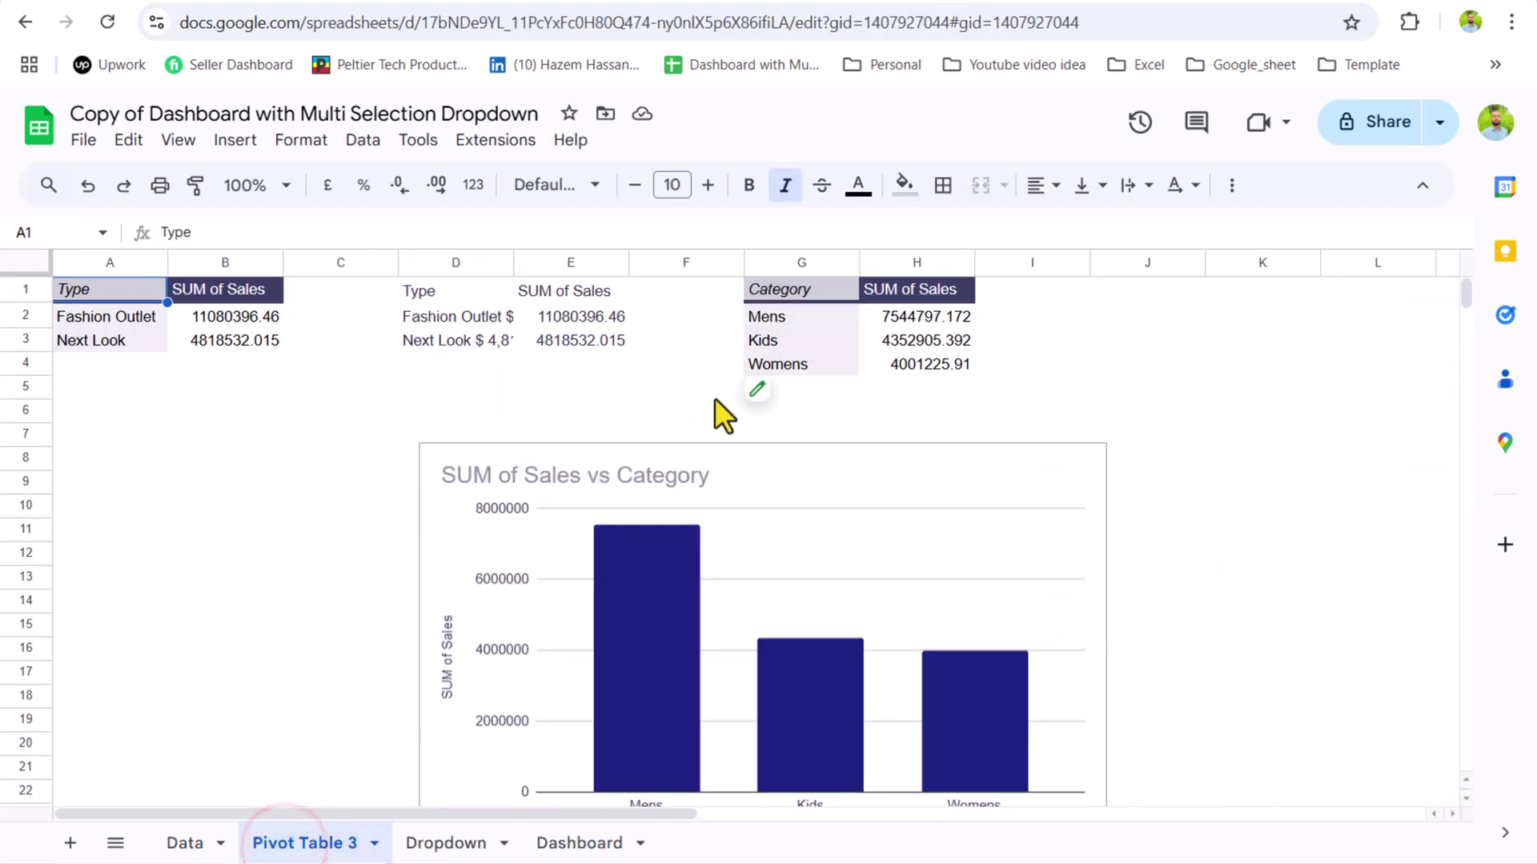
{"action": "left_click_drag", "start_coordinate": [815, 291], "coordinate": [901, 372]}
{"action": "key", "text": "ctrl+c"}
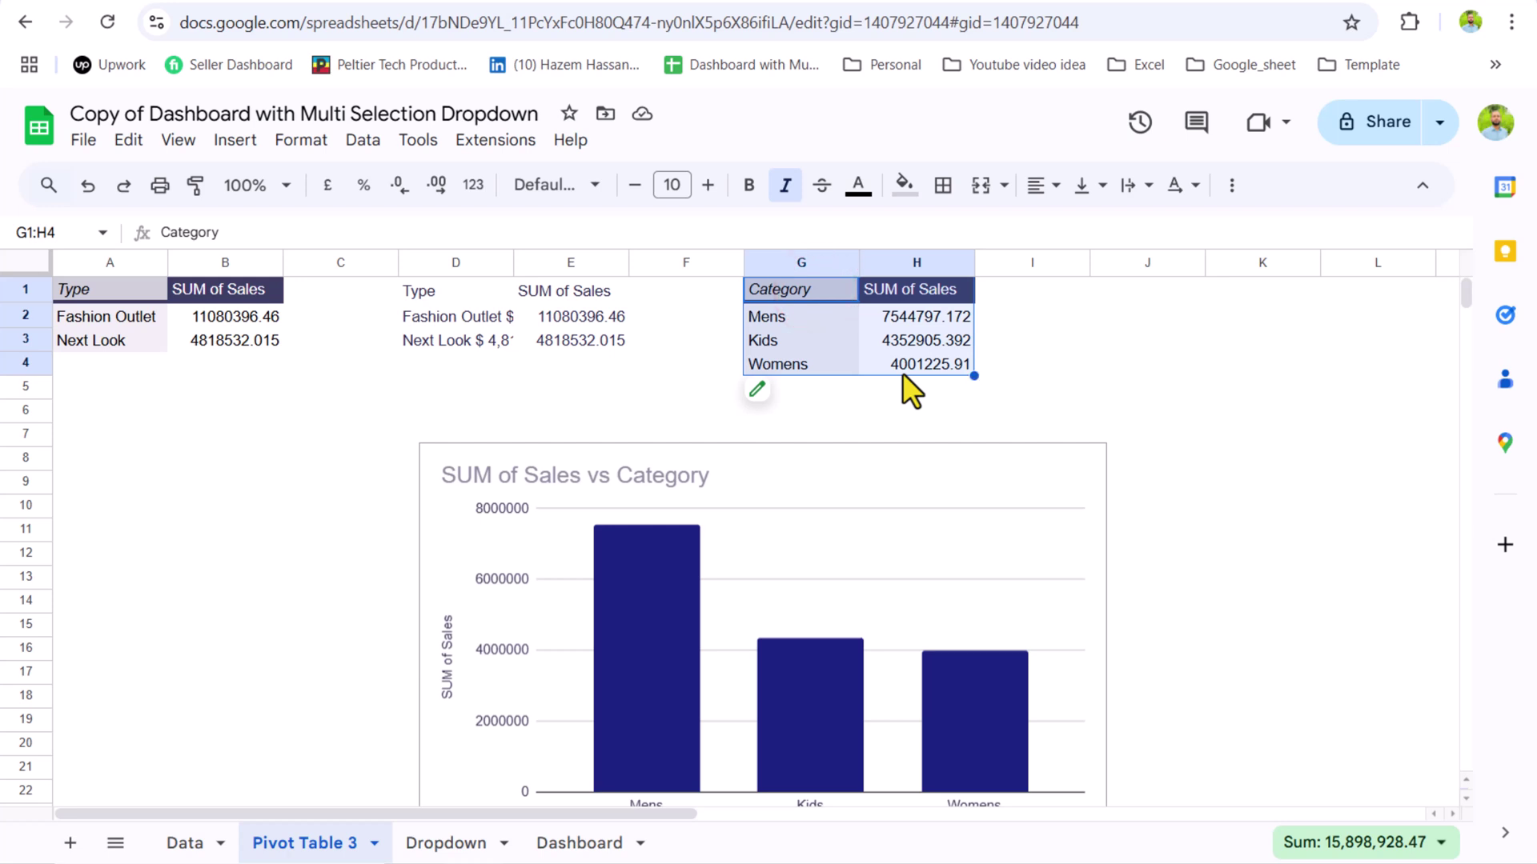
{"action": "left_click", "coordinate": [1127, 294]}
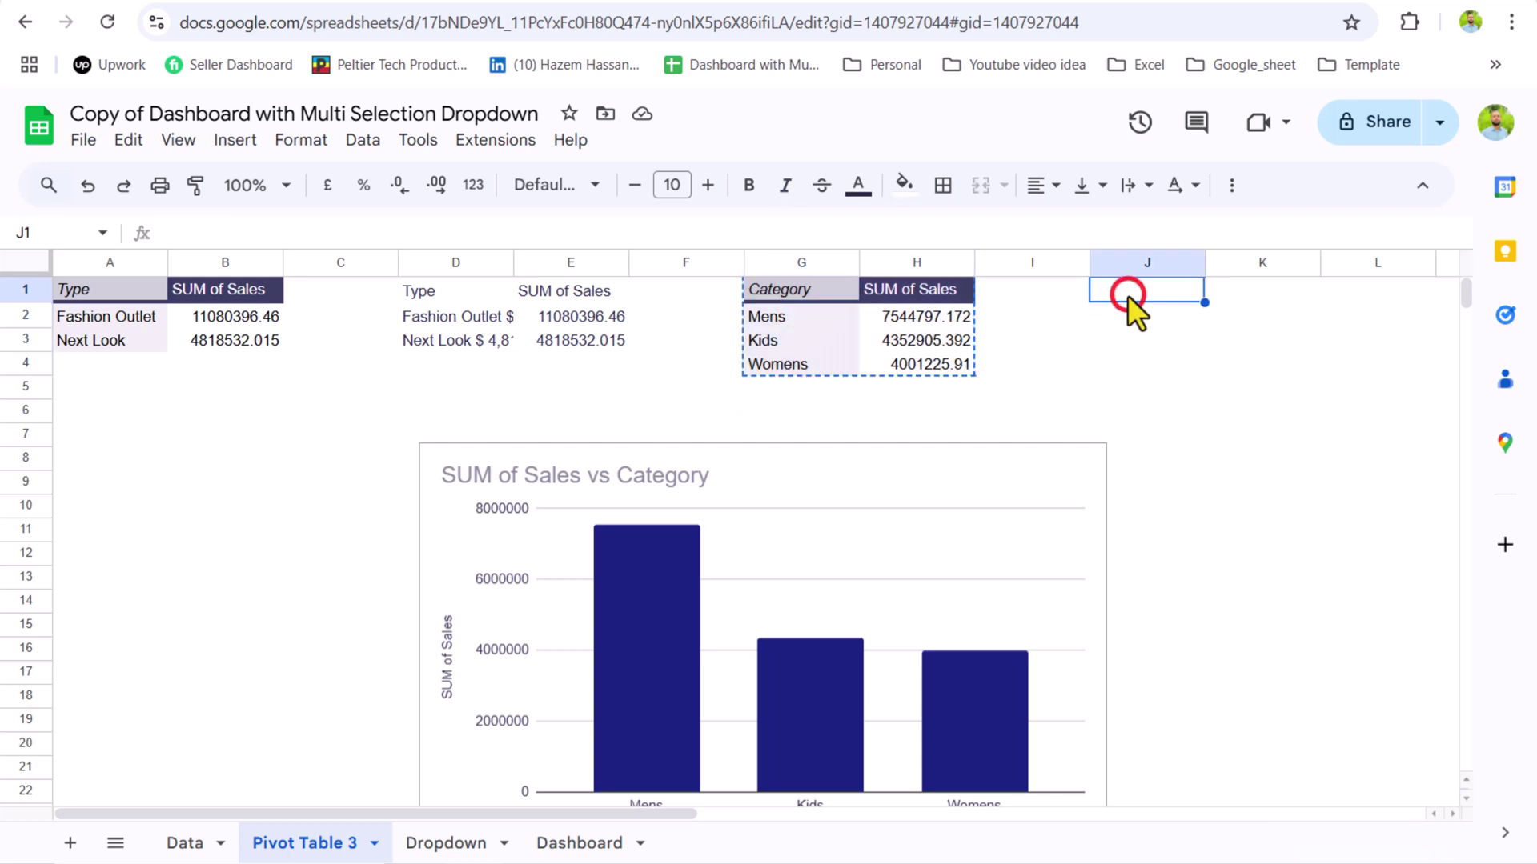
{"action": "key", "text": "ctrl+v"}
Step: Delete the original "SUM of Sales vs Category" column chart from the Pivot Table 3 sheet
{"action": "scroll", "coordinate": [1041, 480], "scroll_direction": "down", "scroll_amount": 1}
{"action": "left_click", "coordinate": [1039, 488]}
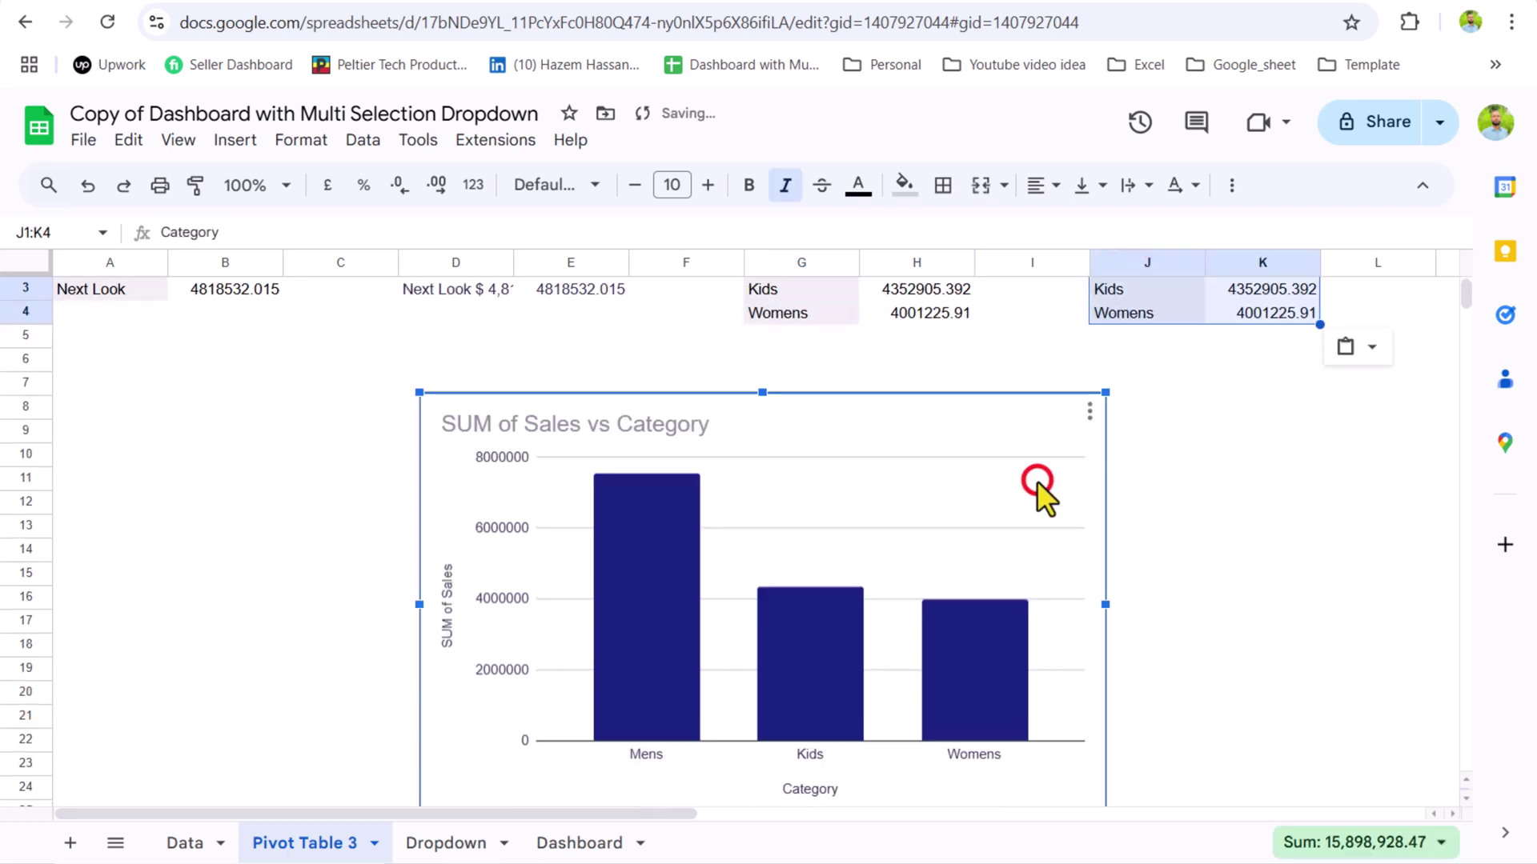
{"action": "key", "text": "Delete"}
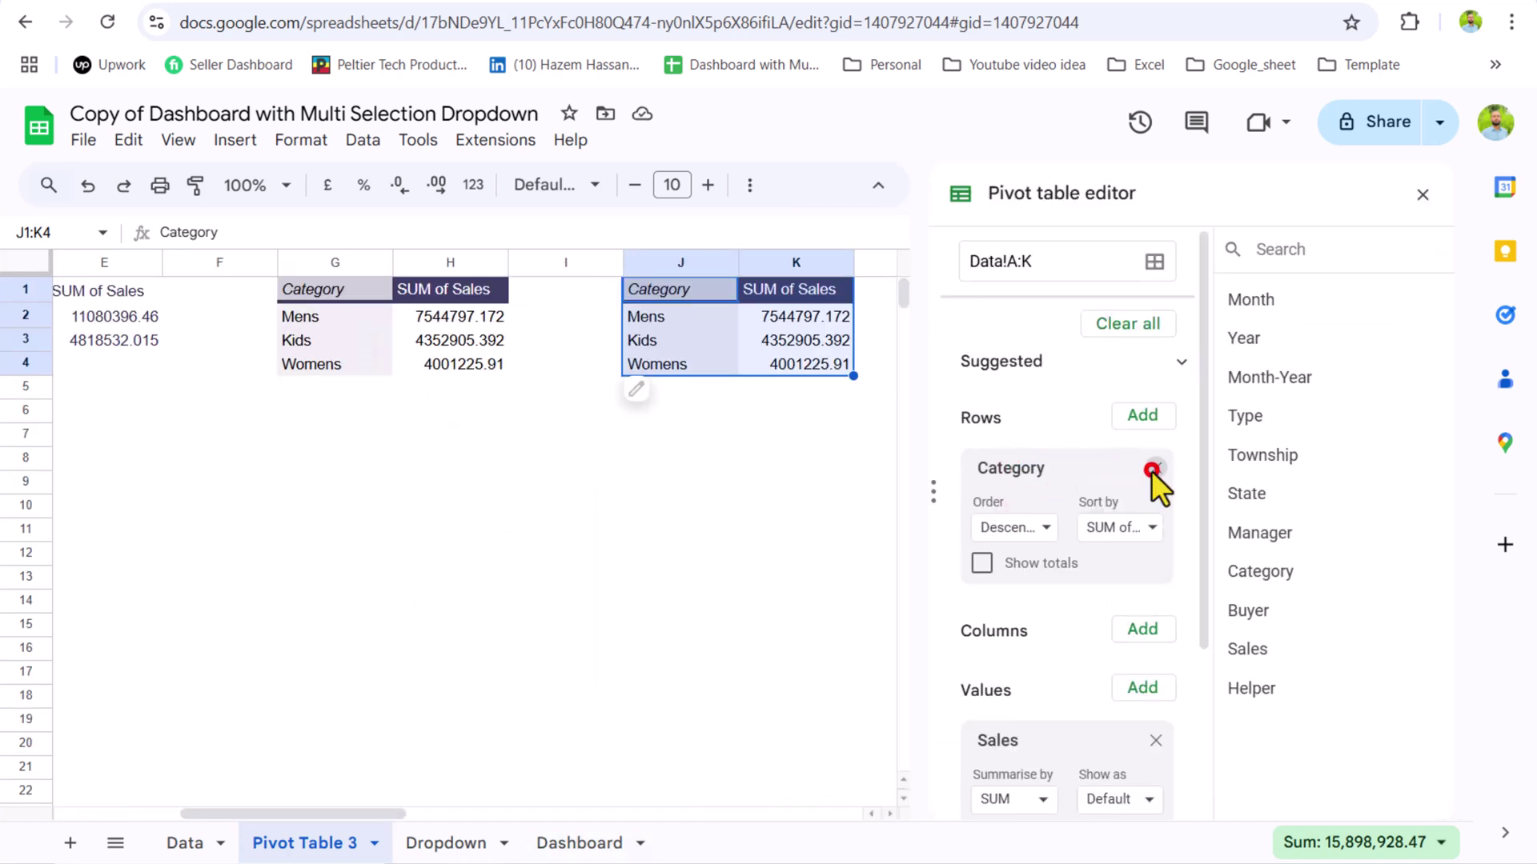
Step: In the pivot table at J1, replace the Category rows with Manager and add Type as columns, both without totals
{"action": "left_click", "coordinate": [1152, 470]}
{"action": "left_click_drag", "start_coordinate": [1262, 532], "coordinate": [1006, 454]}
{"action": "left_click", "coordinate": [982, 563]}
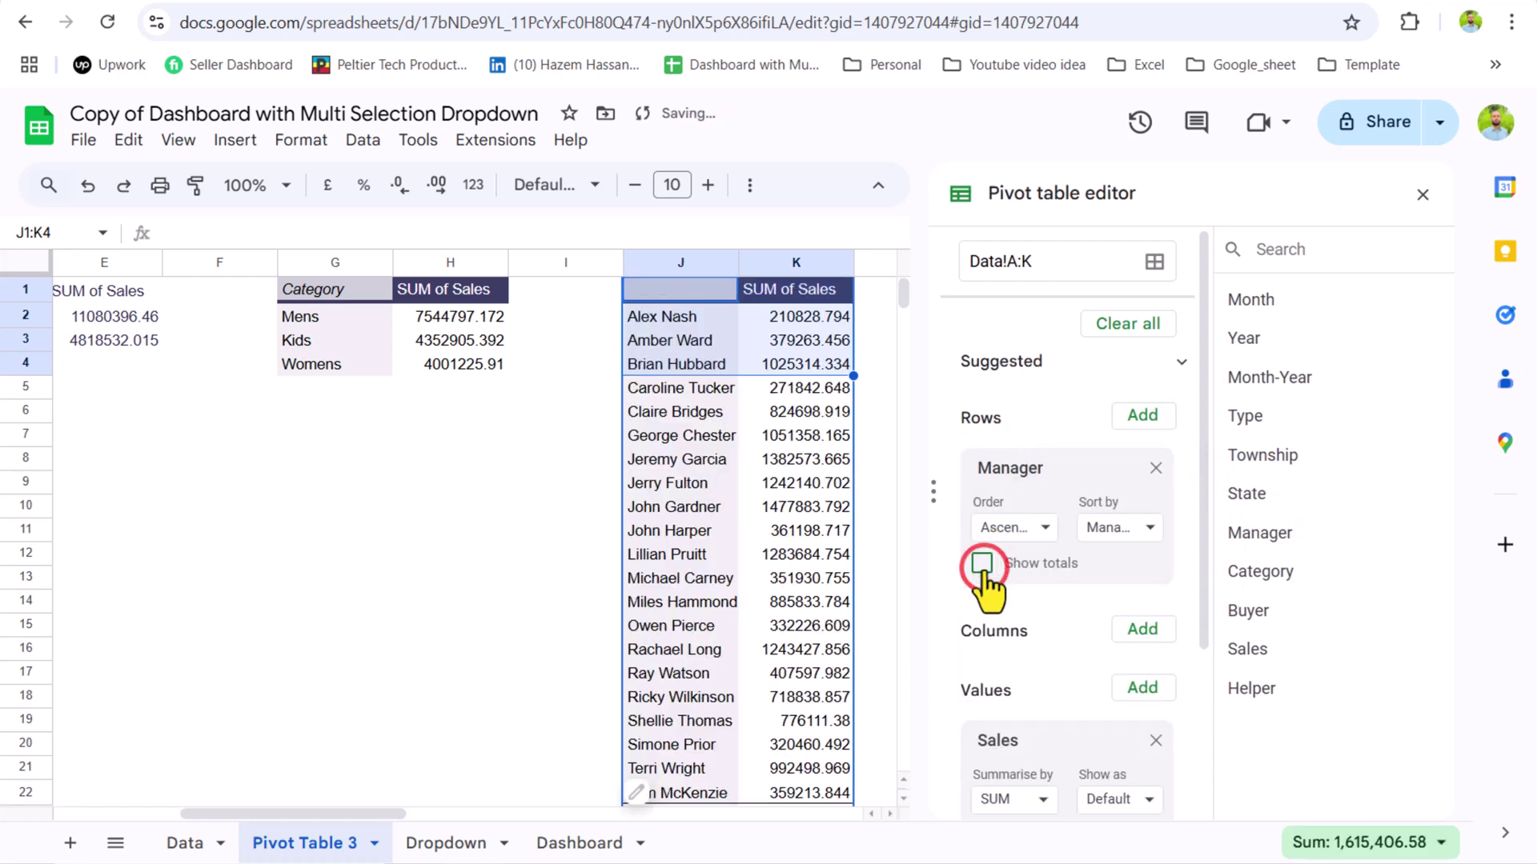
{"action": "left_click_drag", "start_coordinate": [1259, 416], "coordinate": [997, 652]}
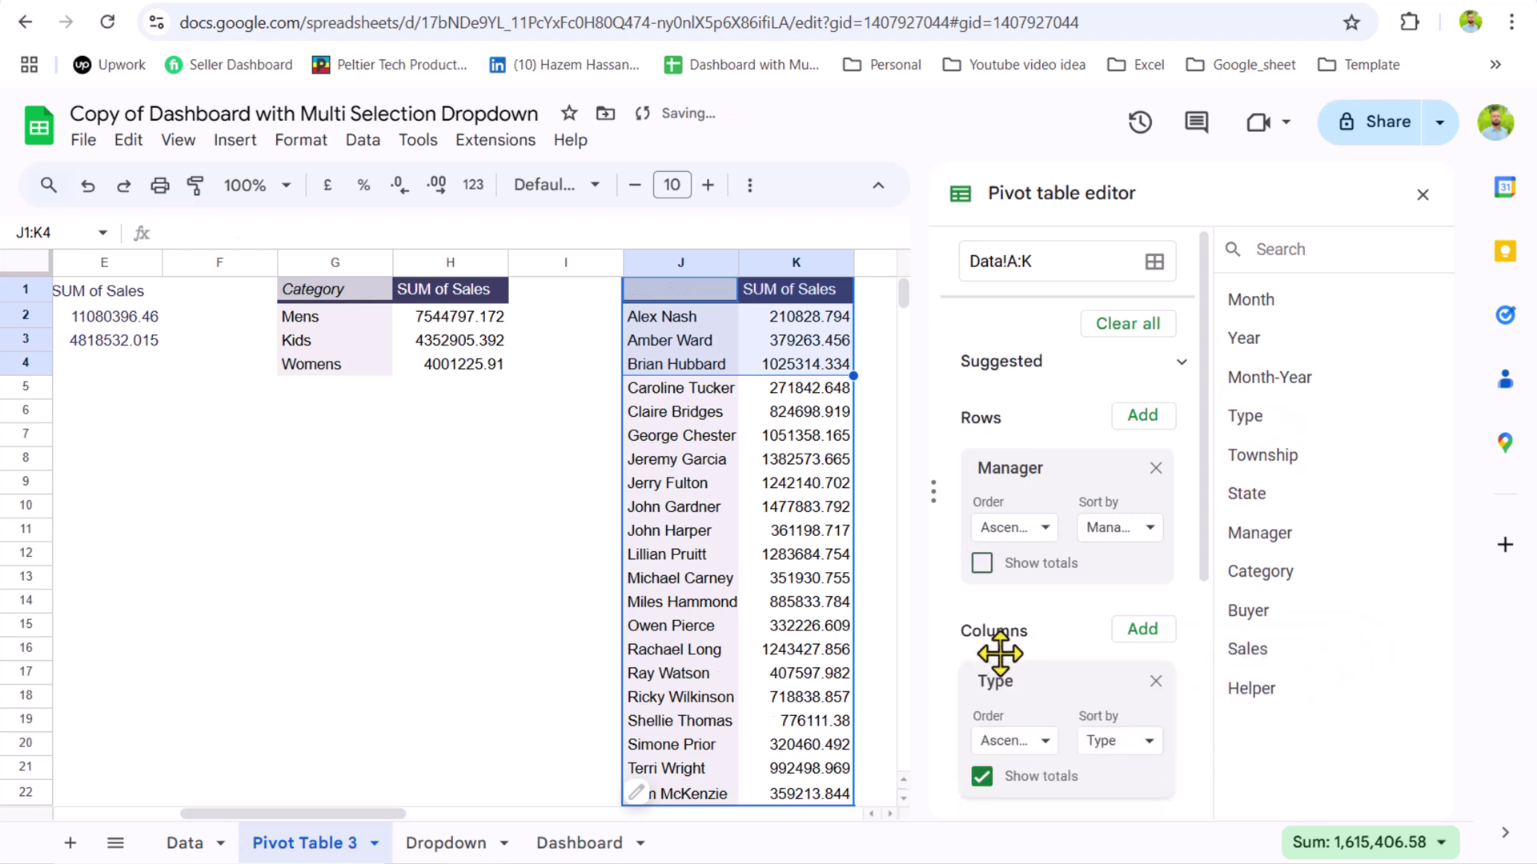
{"action": "left_click", "coordinate": [983, 776]}
{"action": "left_click", "coordinate": [983, 776]}
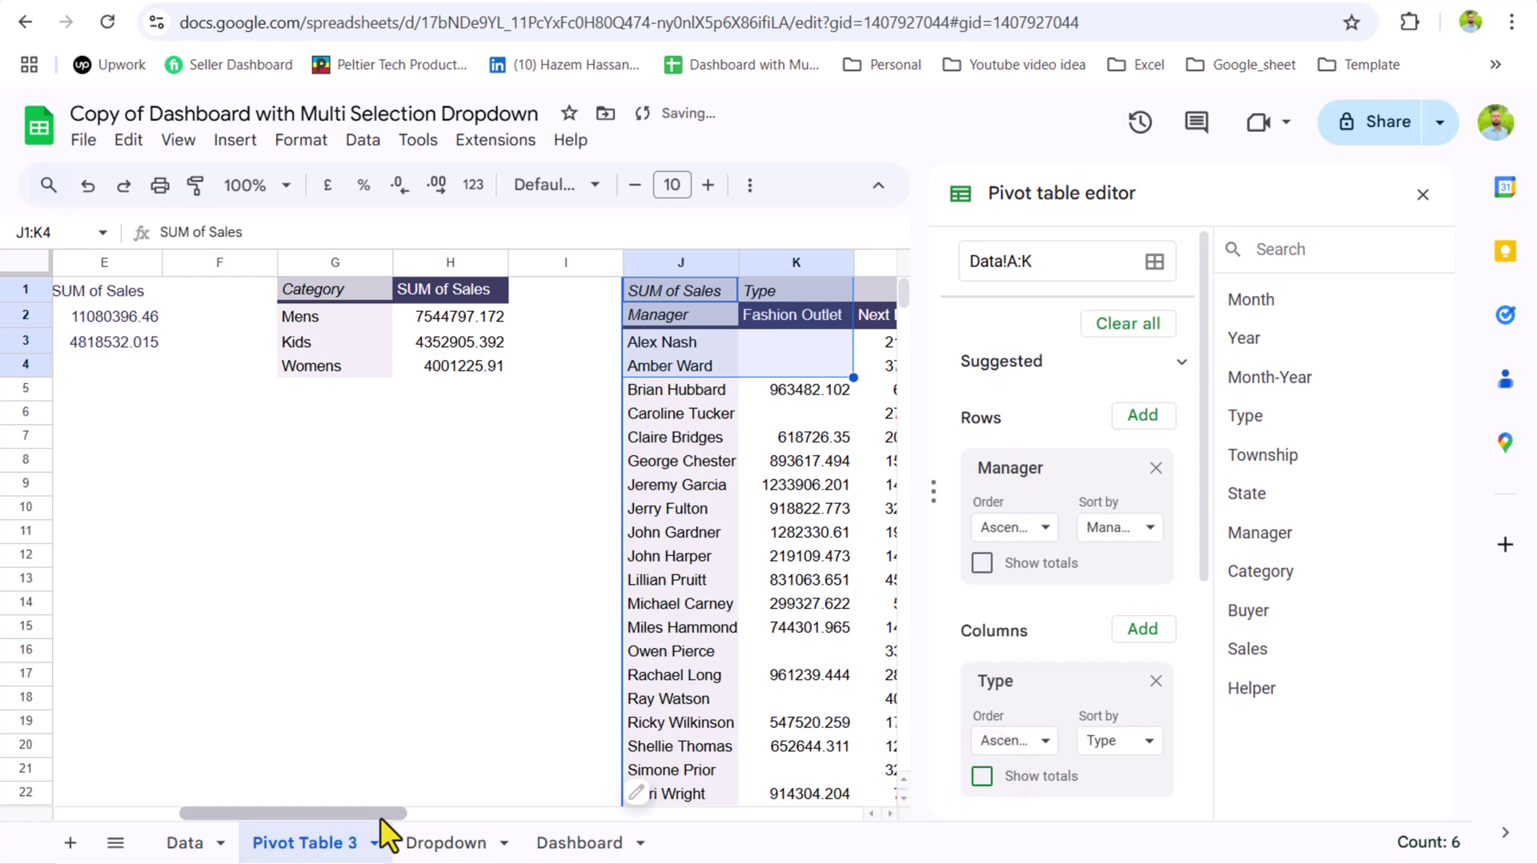
Step: Insert a stacked bar chart from the manager pivot table range J2:L47
{"action": "left_click_drag", "start_coordinate": [377, 814], "coordinate": [455, 814]}
{"action": "left_click", "coordinate": [401, 313]}
{"action": "left_click_drag", "start_coordinate": [401, 313], "coordinate": [560, 825]}
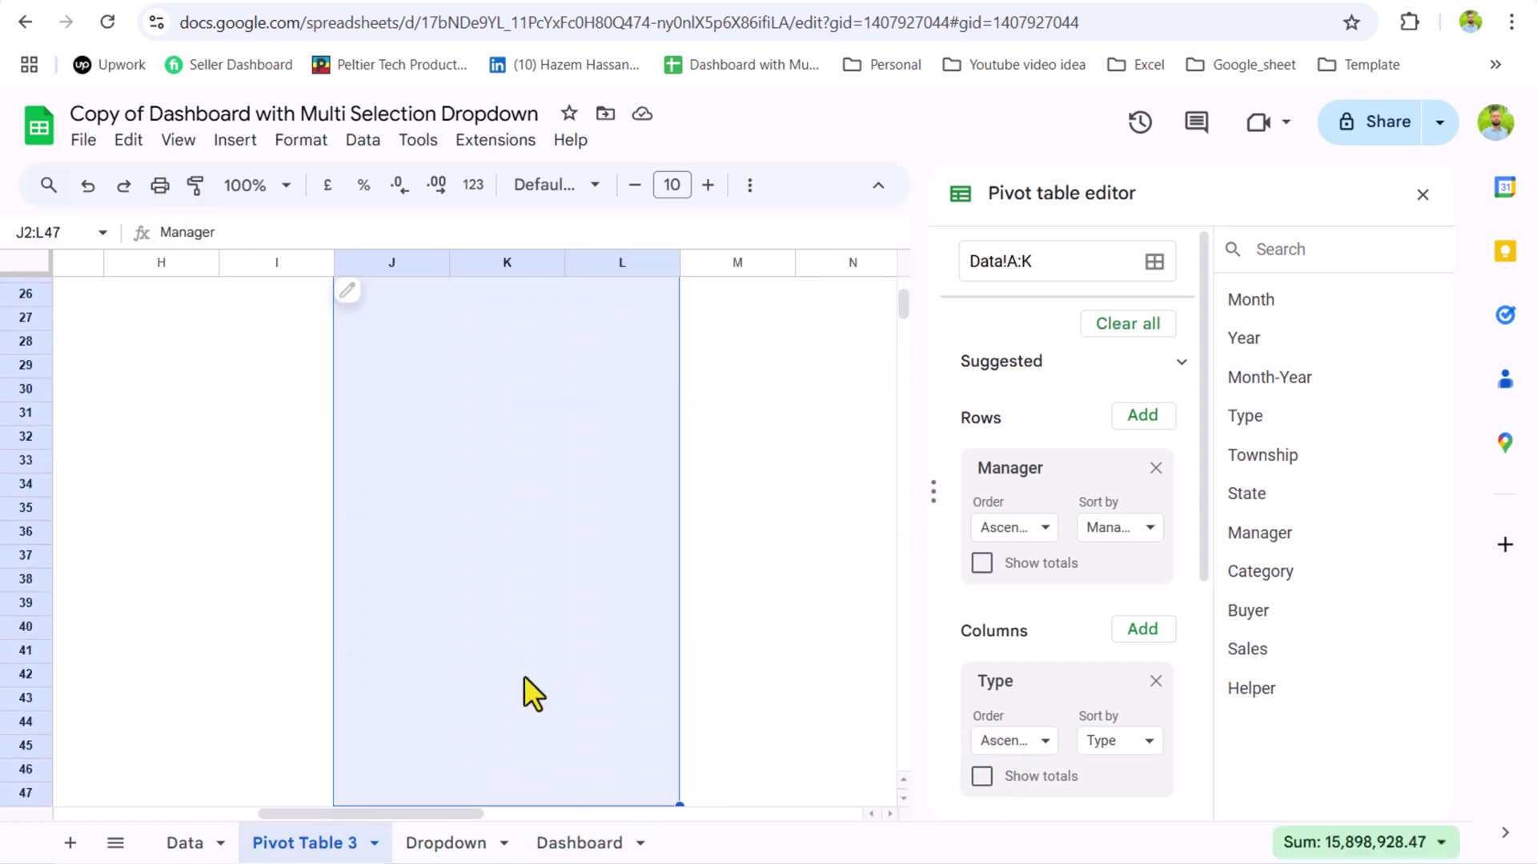
{"action": "scroll", "coordinate": [445, 486], "scroll_direction": "up", "scroll_amount": 8}
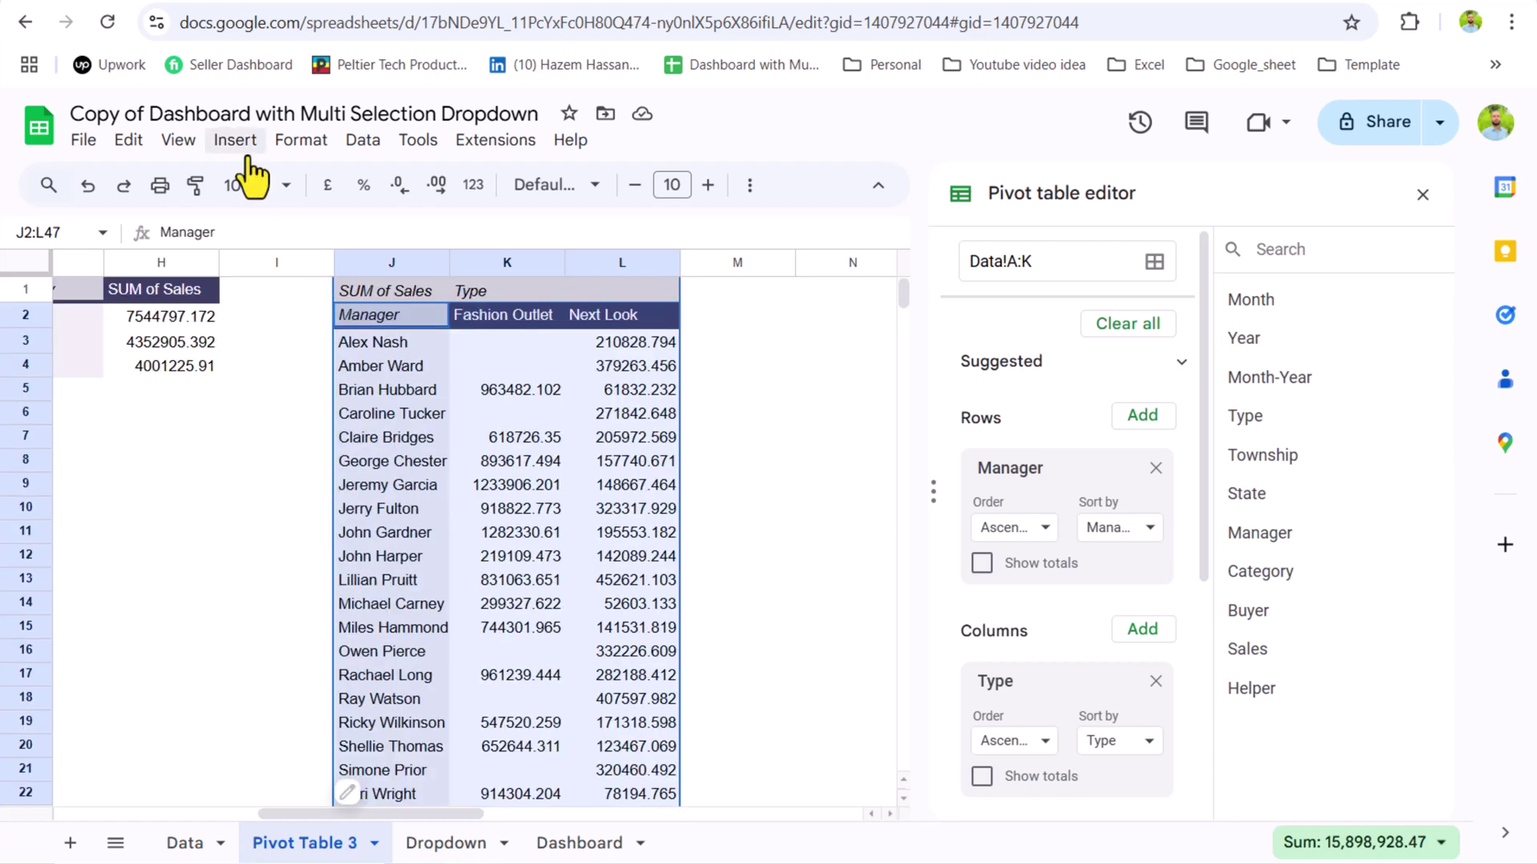
{"action": "left_click", "coordinate": [236, 138]}
{"action": "left_click", "coordinate": [309, 400]}
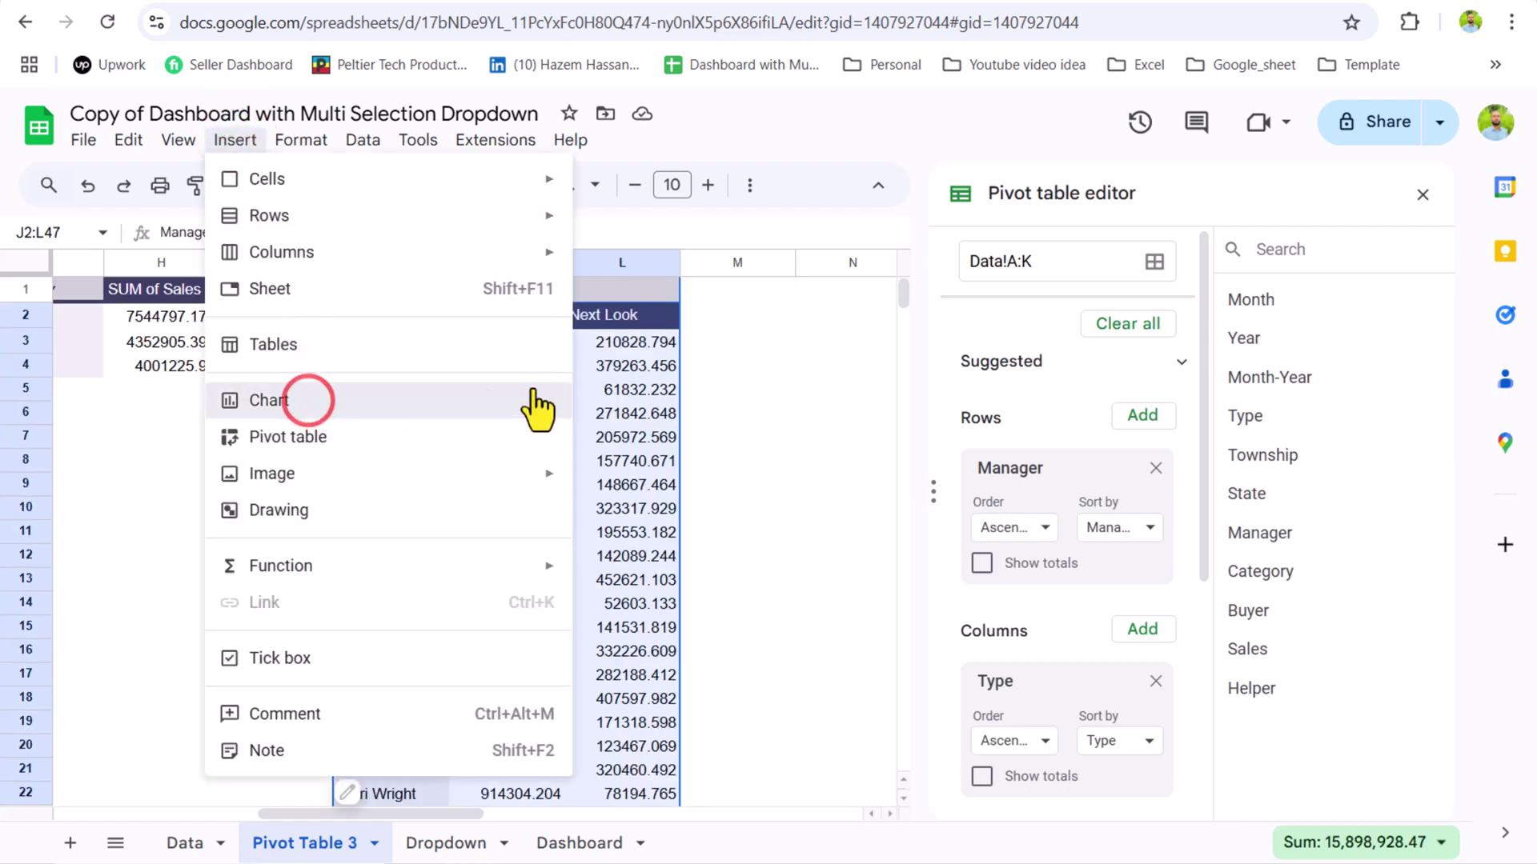
{"action": "left_click", "coordinate": [1286, 345]}
{"action": "scroll", "coordinate": [1287, 561], "scroll_direction": "down", "scroll_amount": 5}
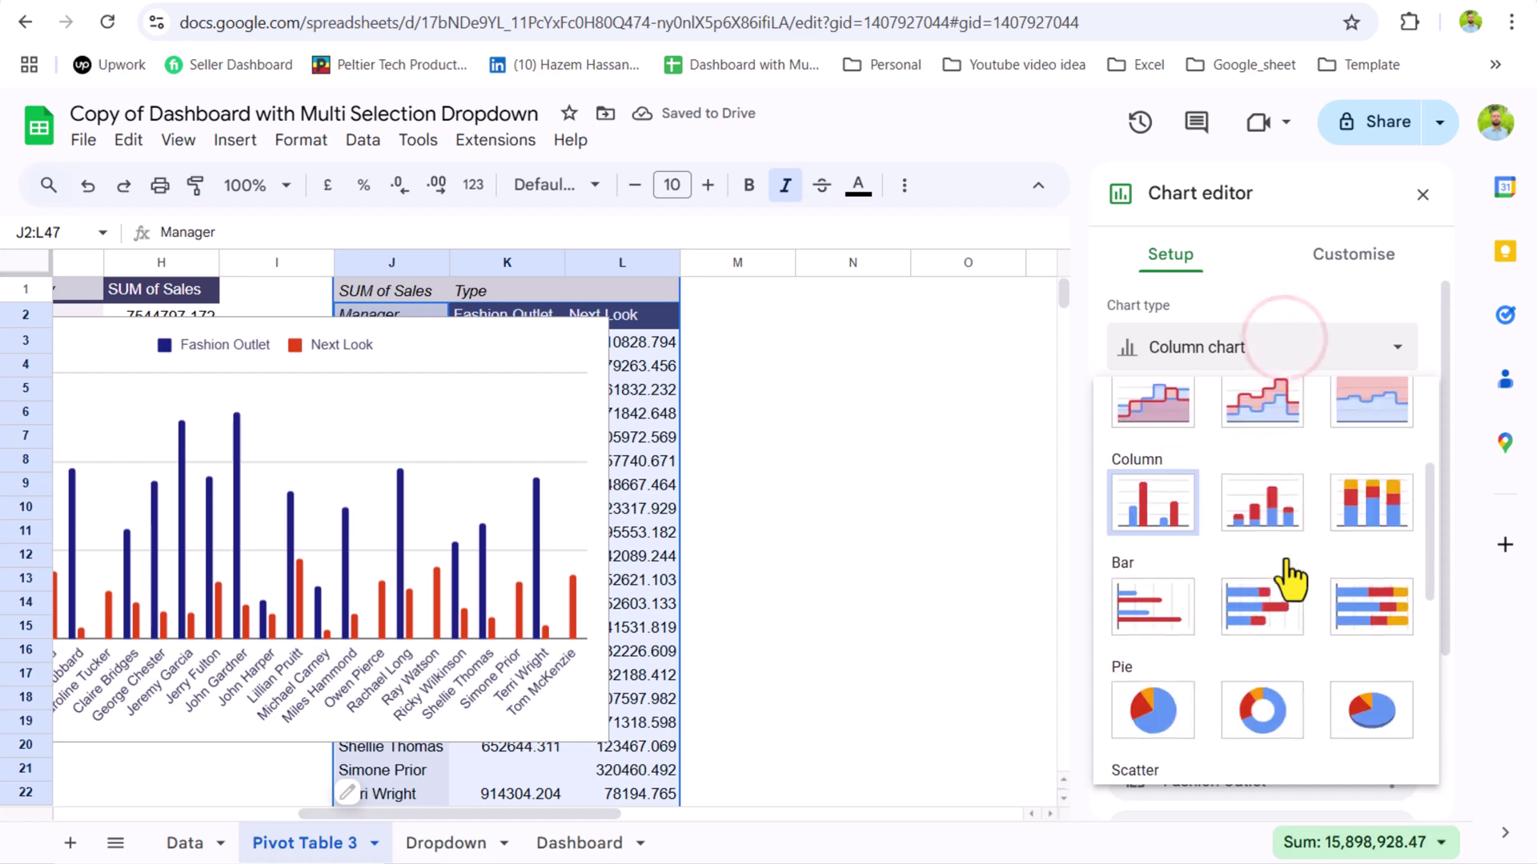
{"action": "left_click", "coordinate": [1269, 613]}
Step: Copy the stacked manager bar chart and paste it at Q4 on the Dashboard sheet
{"action": "left_click", "coordinate": [443, 338]}
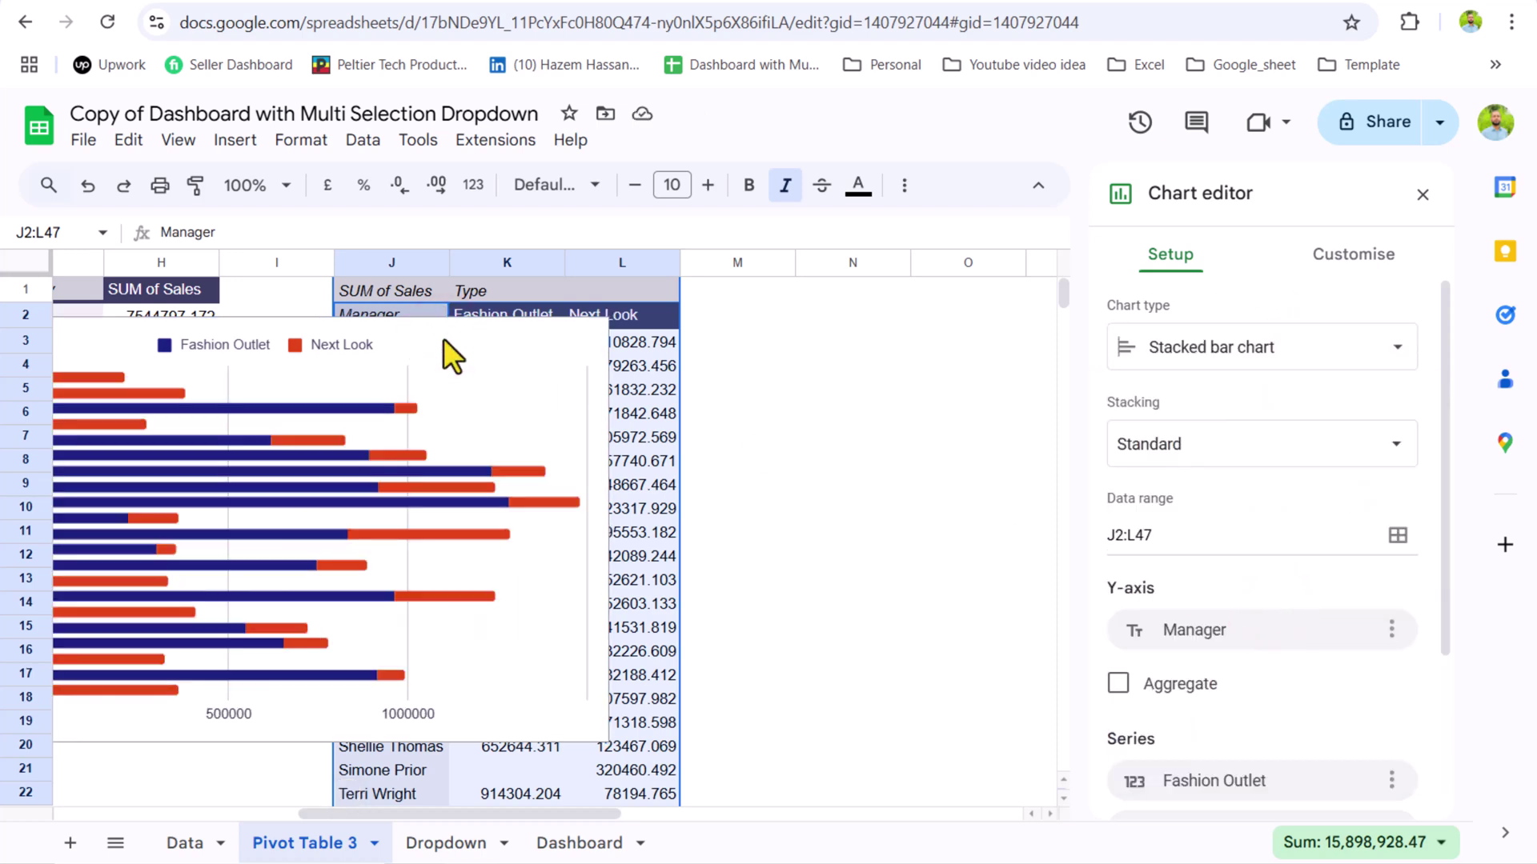
{"action": "left_click", "coordinate": [551, 849]}
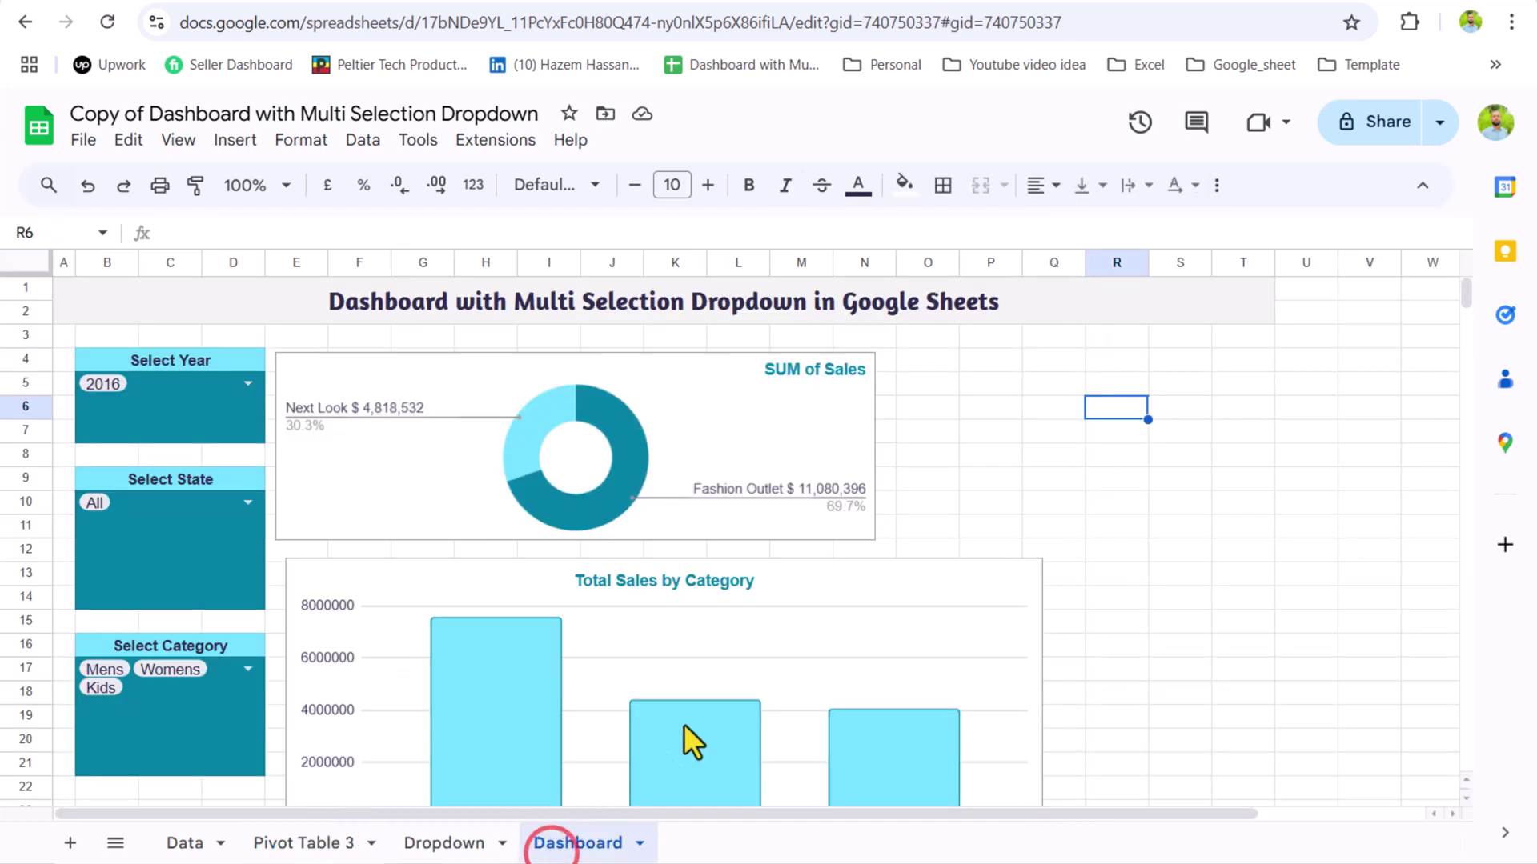
{"action": "left_click", "coordinate": [1049, 365]}
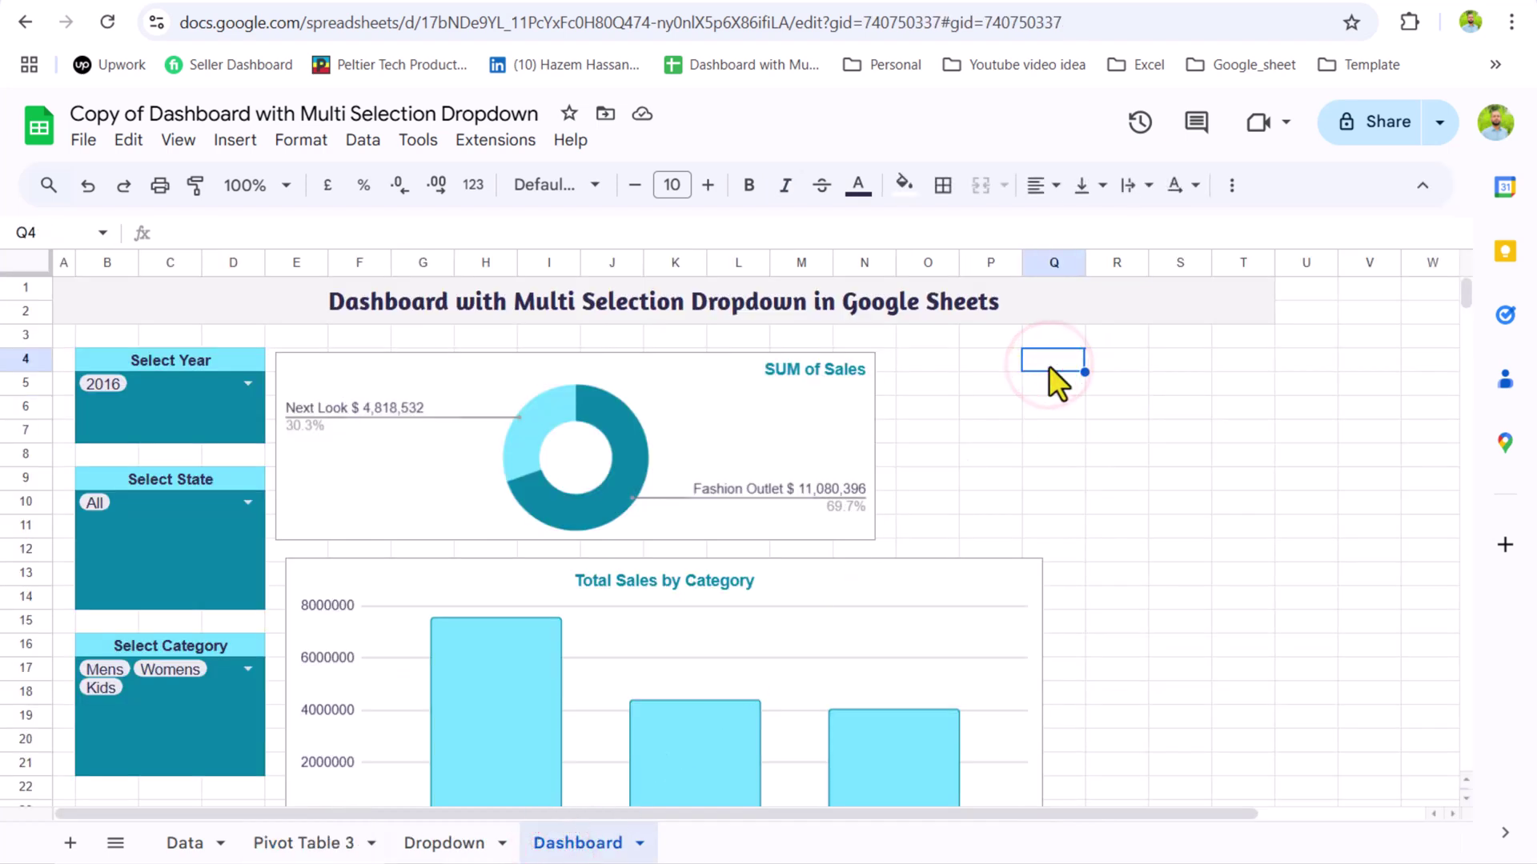
{"action": "key", "text": "ctrl+v"}
Step: Move the manager bar chart beside the other two charts, make it narrower and extend its height downward
{"action": "left_click", "coordinate": [810, 805]}
{"action": "left_click_drag", "start_coordinate": [1188, 813], "coordinate": [1307, 822]}
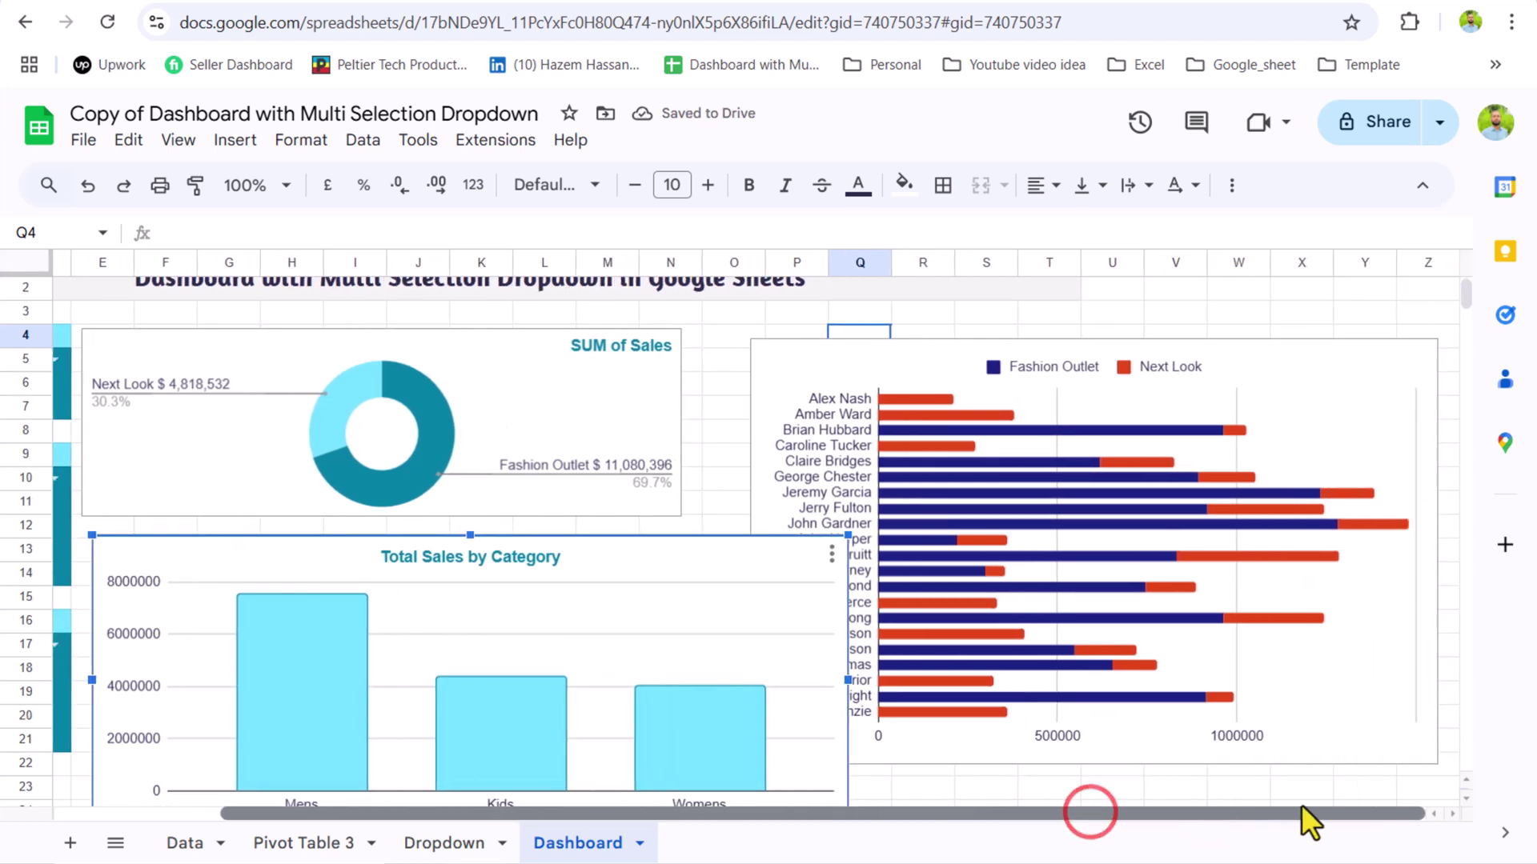
{"action": "left_click", "coordinate": [795, 365]}
{"action": "left_click", "coordinate": [778, 425]}
{"action": "left_click_drag", "start_coordinate": [772, 516], "coordinate": [876, 512]}
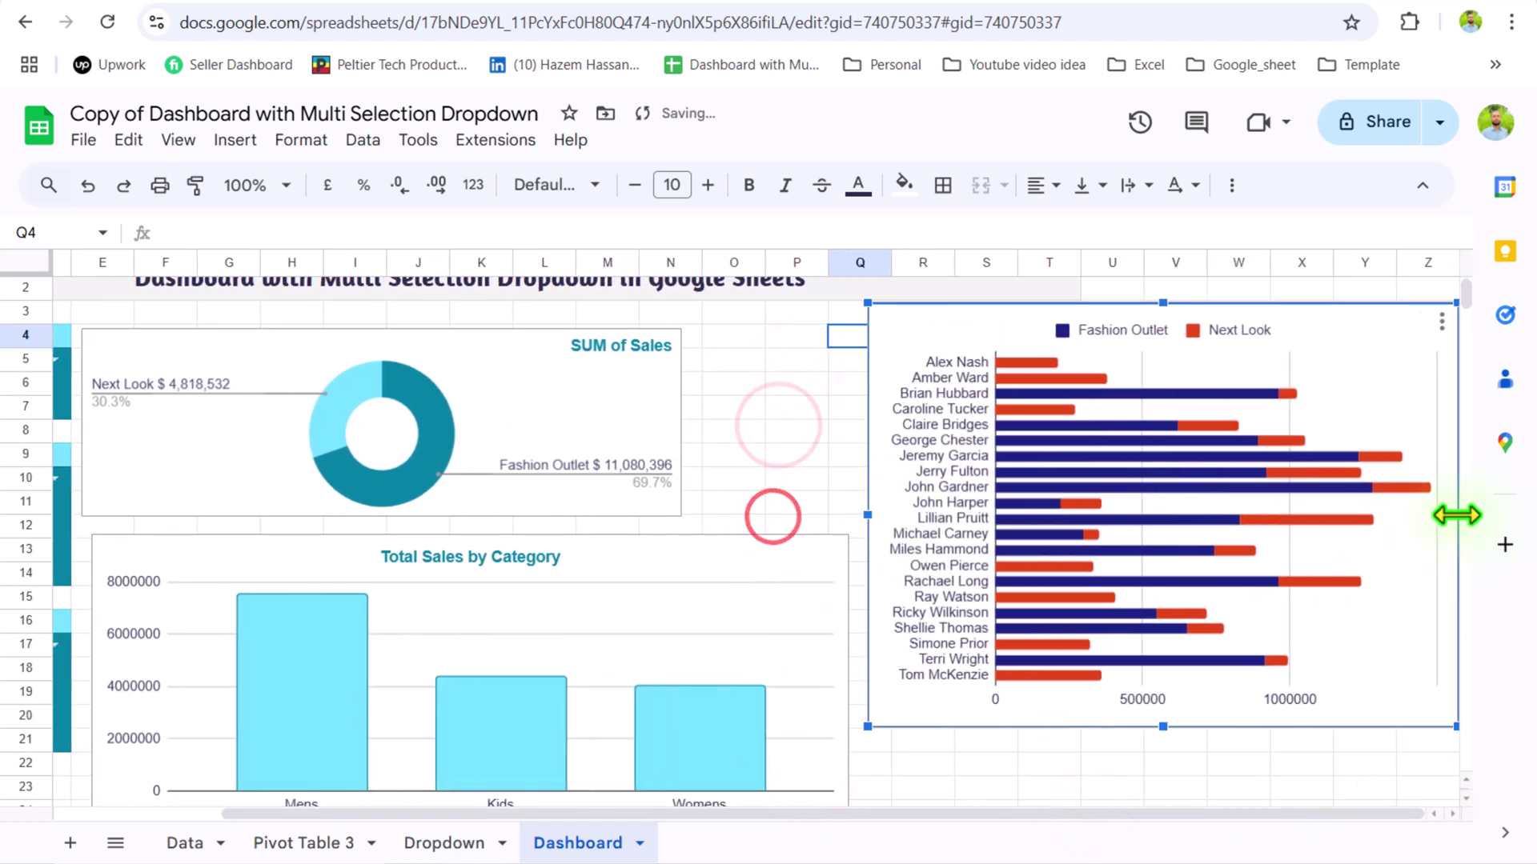
{"action": "left_click_drag", "start_coordinate": [1456, 515], "coordinate": [1398, 515]}
{"action": "scroll", "coordinate": [1133, 529], "scroll_direction": "down", "scroll_amount": 3}
{"action": "left_click_drag", "start_coordinate": [1133, 498], "coordinate": [1030, 738]}
{"action": "scroll", "coordinate": [1030, 738], "scroll_direction": "up", "scroll_amount": 4}
Step: Colour the manager bar chart's Fashion Outlet series teal and its Next Look series light cyan
{"action": "left_click", "coordinate": [939, 362]}
{"action": "double_click", "coordinate": [939, 362]}
{"action": "left_click", "coordinate": [1166, 456]}
{"action": "left_click", "coordinate": [1201, 512]}
{"action": "left_click", "coordinate": [1184, 545]}
{"action": "left_click", "coordinate": [1217, 609]}
{"action": "left_click", "coordinate": [1159, 560]}
{"action": "left_click", "coordinate": [1222, 616]}
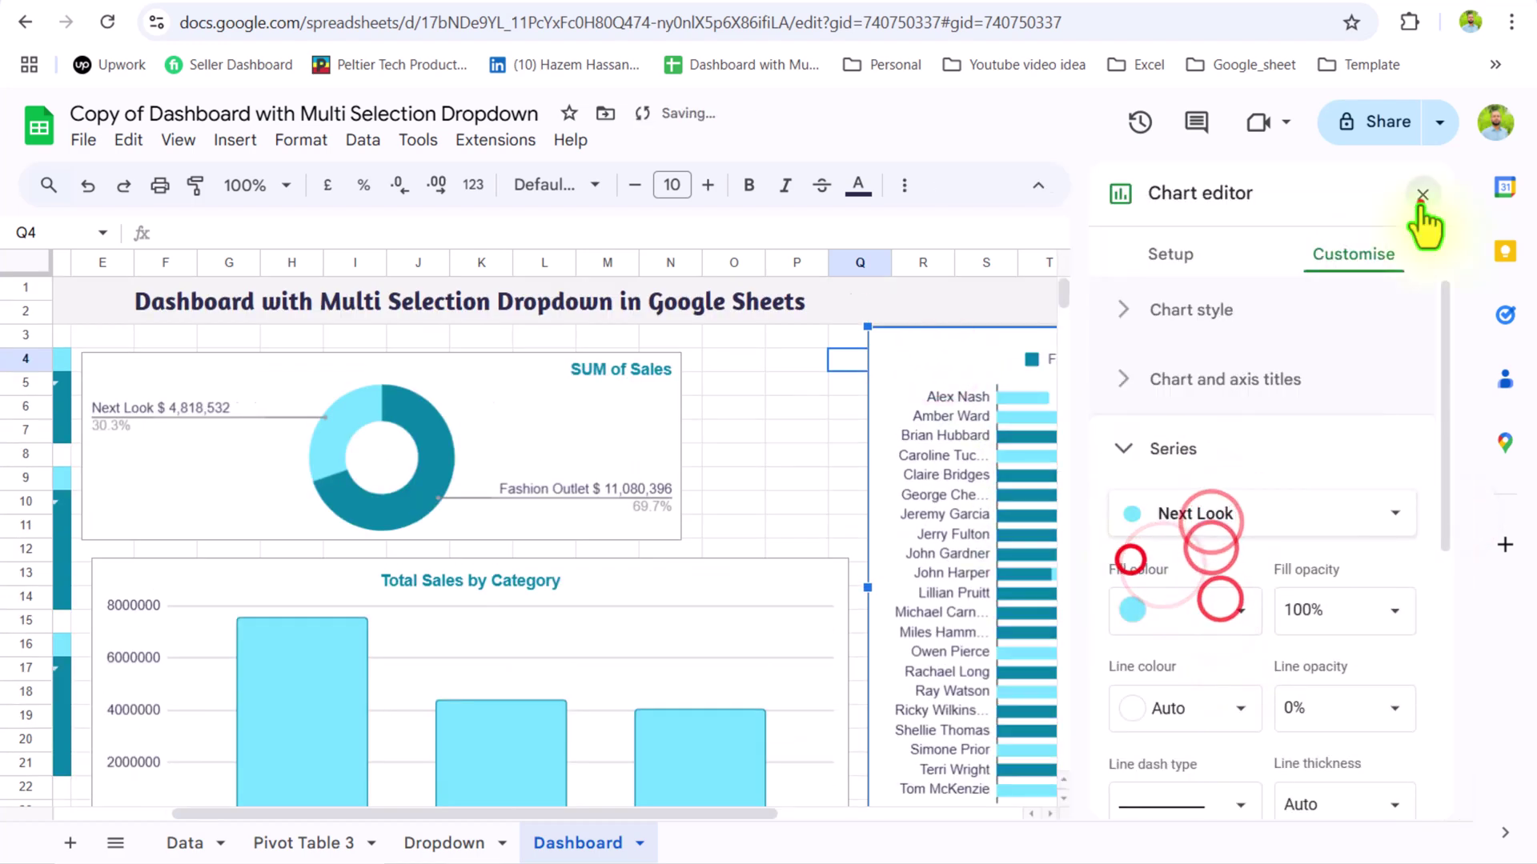
Step: Check the finished reference dashboard, return to the copy, and paste the Category pivot table from G1:H4 at N1
{"action": "left_click", "coordinate": [693, 11]}
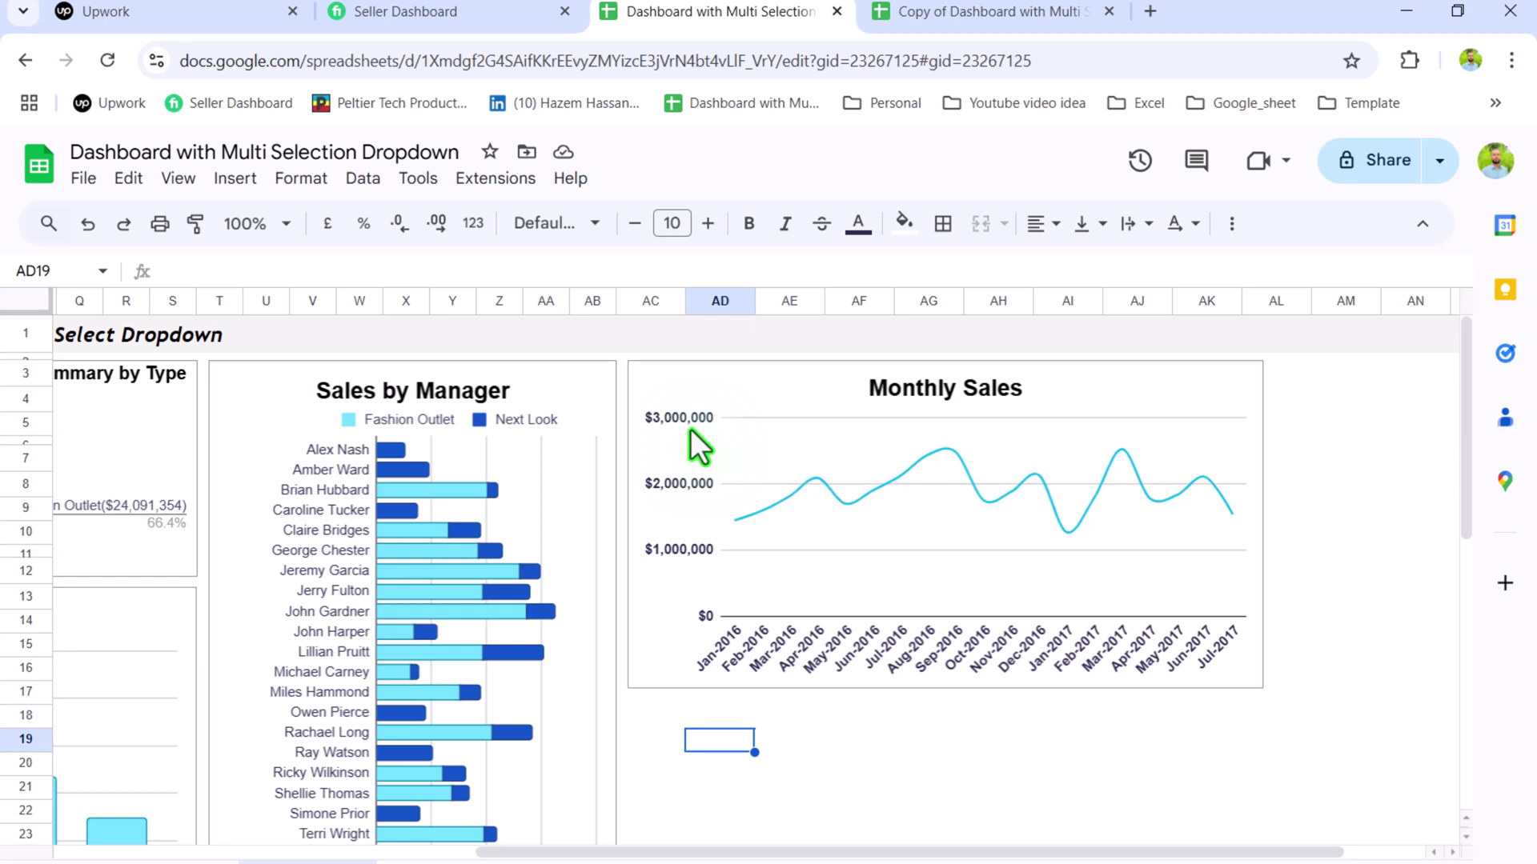
{"action": "left_click", "coordinate": [911, 13]}
{"action": "left_click_drag", "start_coordinate": [235, 328], "coordinate": [395, 409]}
{"action": "key", "text": "ctrl+c"}
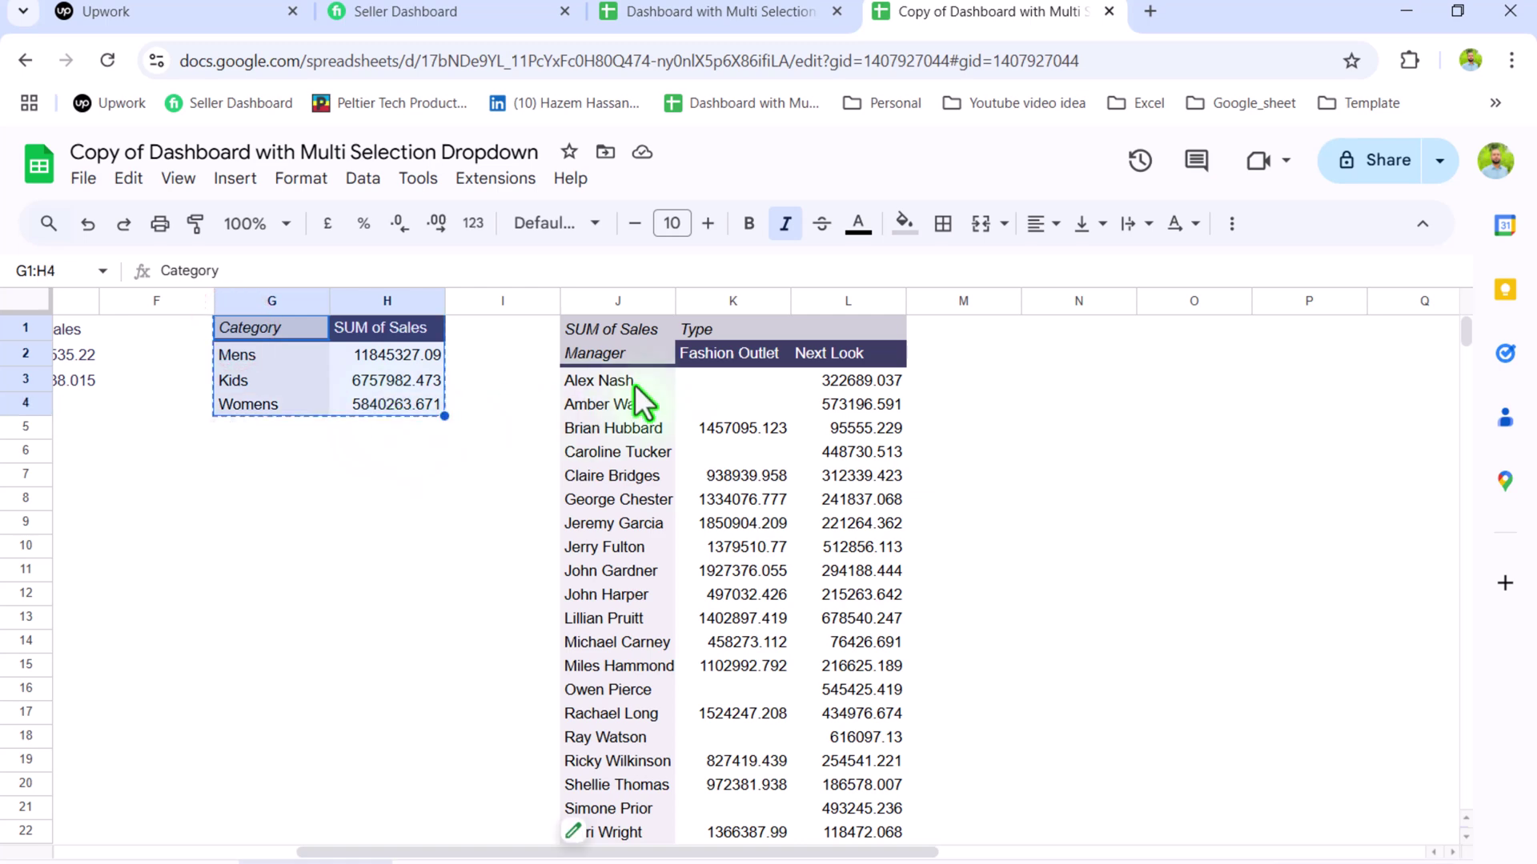
{"action": "left_click", "coordinate": [1055, 342]}
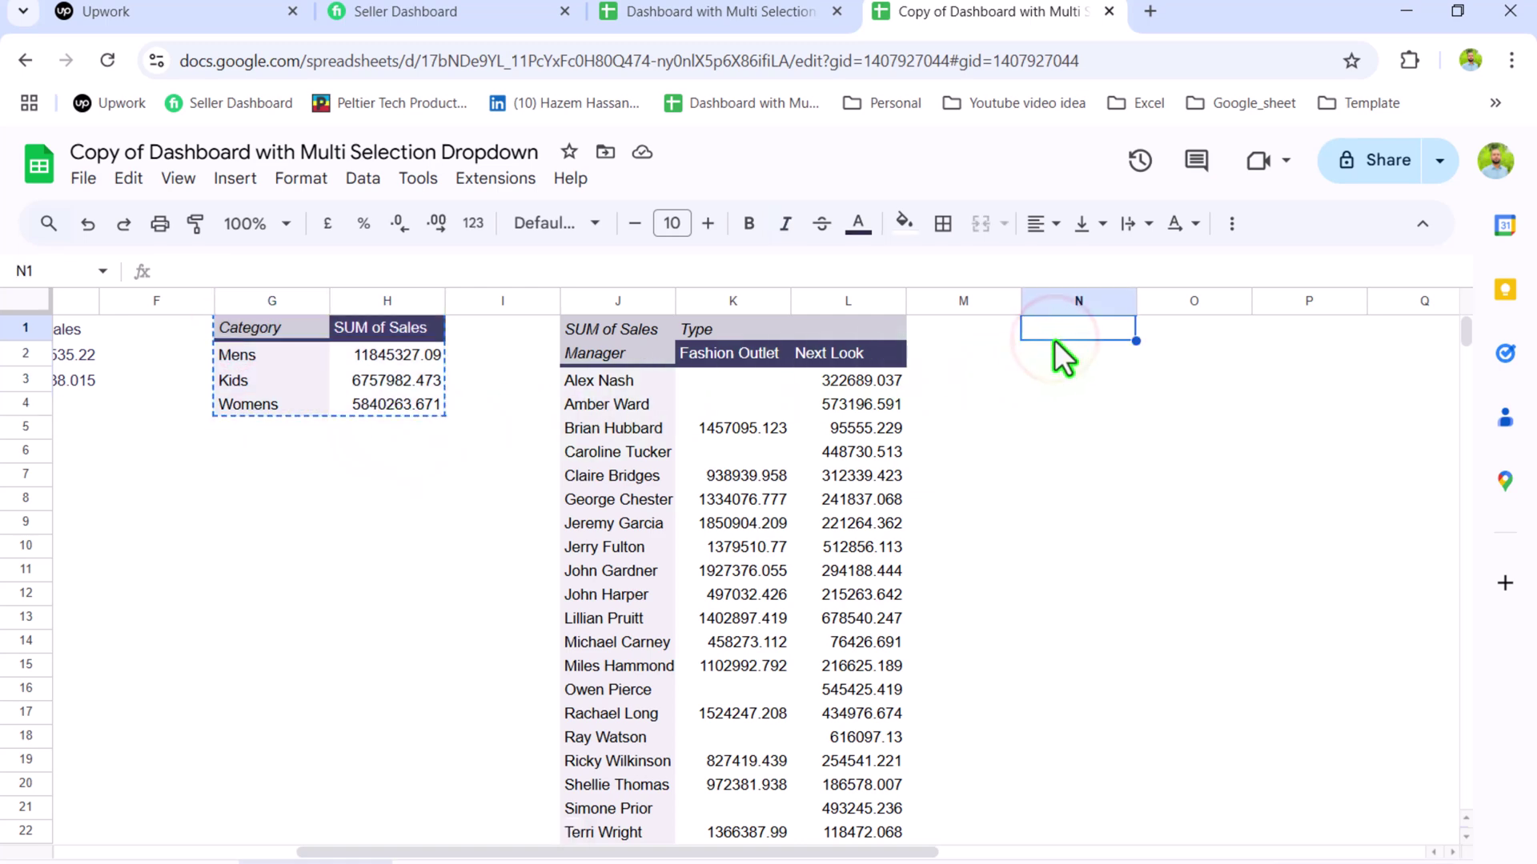
{"action": "key", "text": "ctrl+v"}
Step: Replace the Category rows of the pivot table at N1 with Month-Year, without totals
{"action": "left_click_drag", "start_coordinate": [390, 857], "coordinate": [559, 847]}
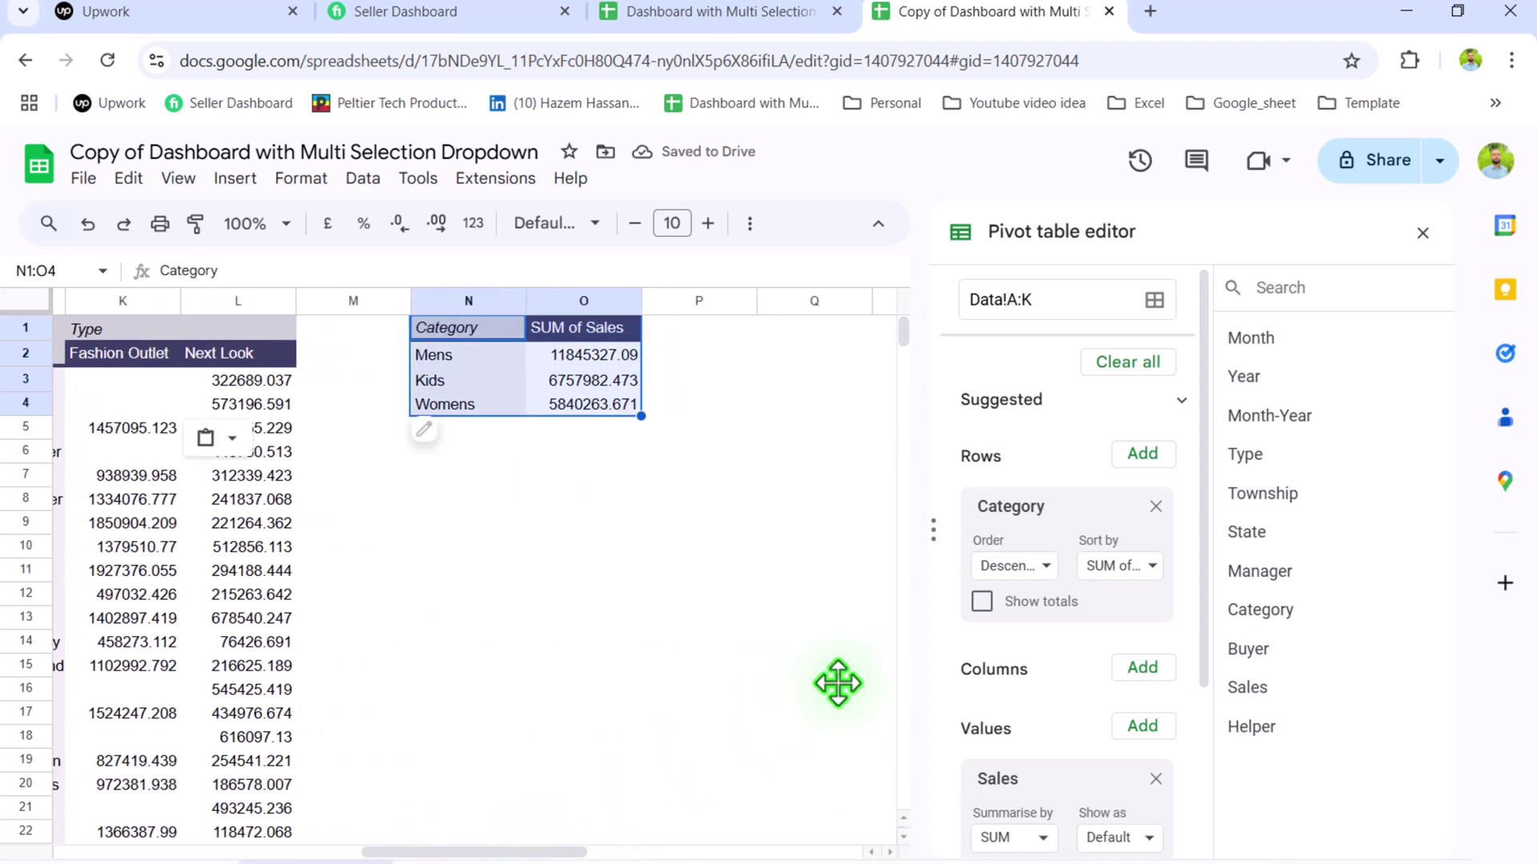
{"action": "left_click", "coordinate": [1155, 507]}
{"action": "left_click_drag", "start_coordinate": [1270, 415], "coordinate": [1153, 507]}
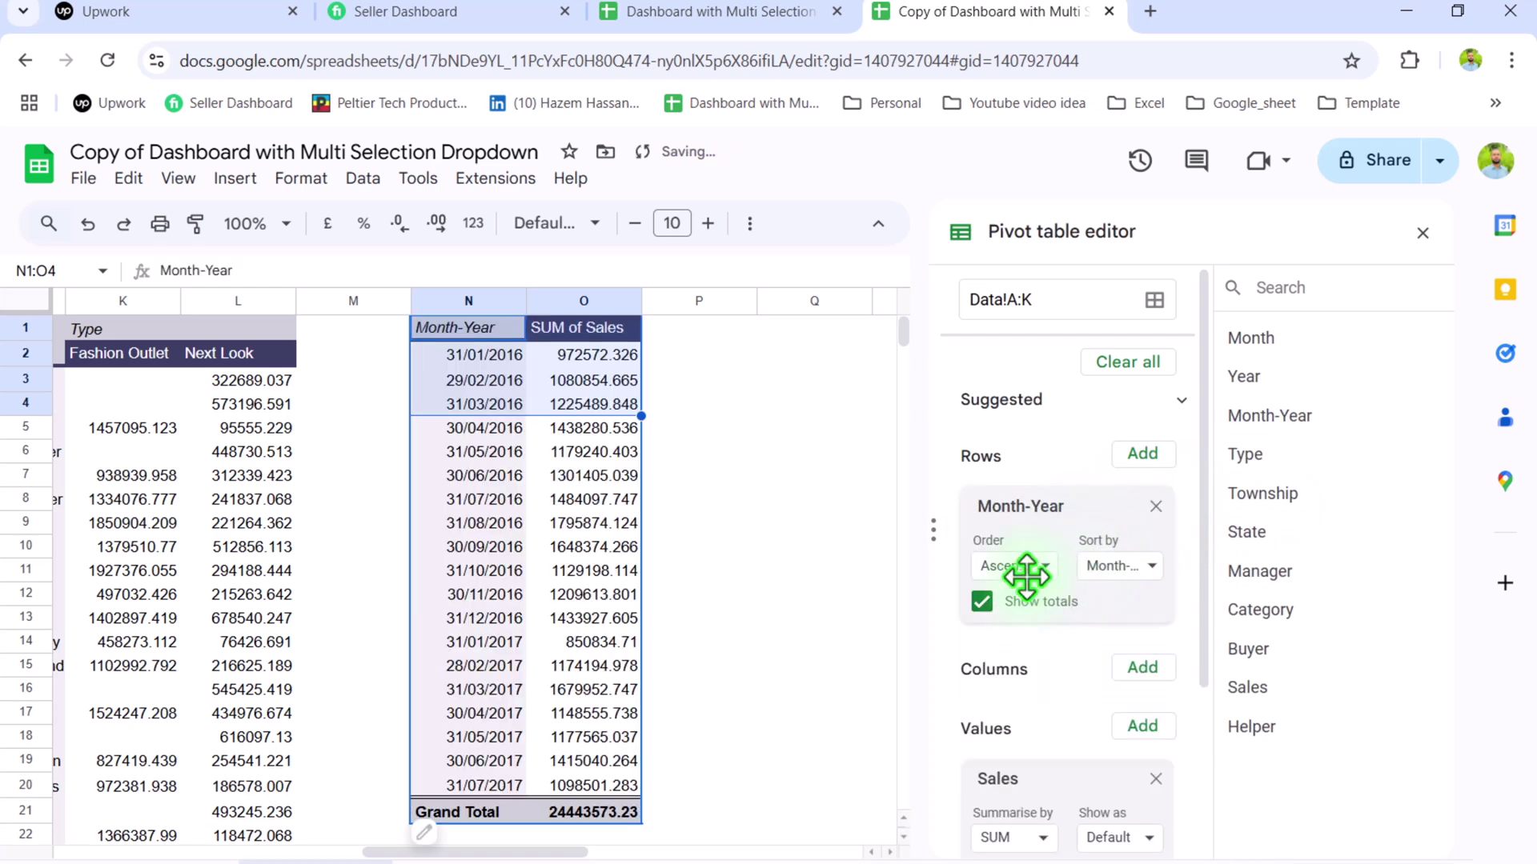
{"action": "left_click", "coordinate": [981, 600]}
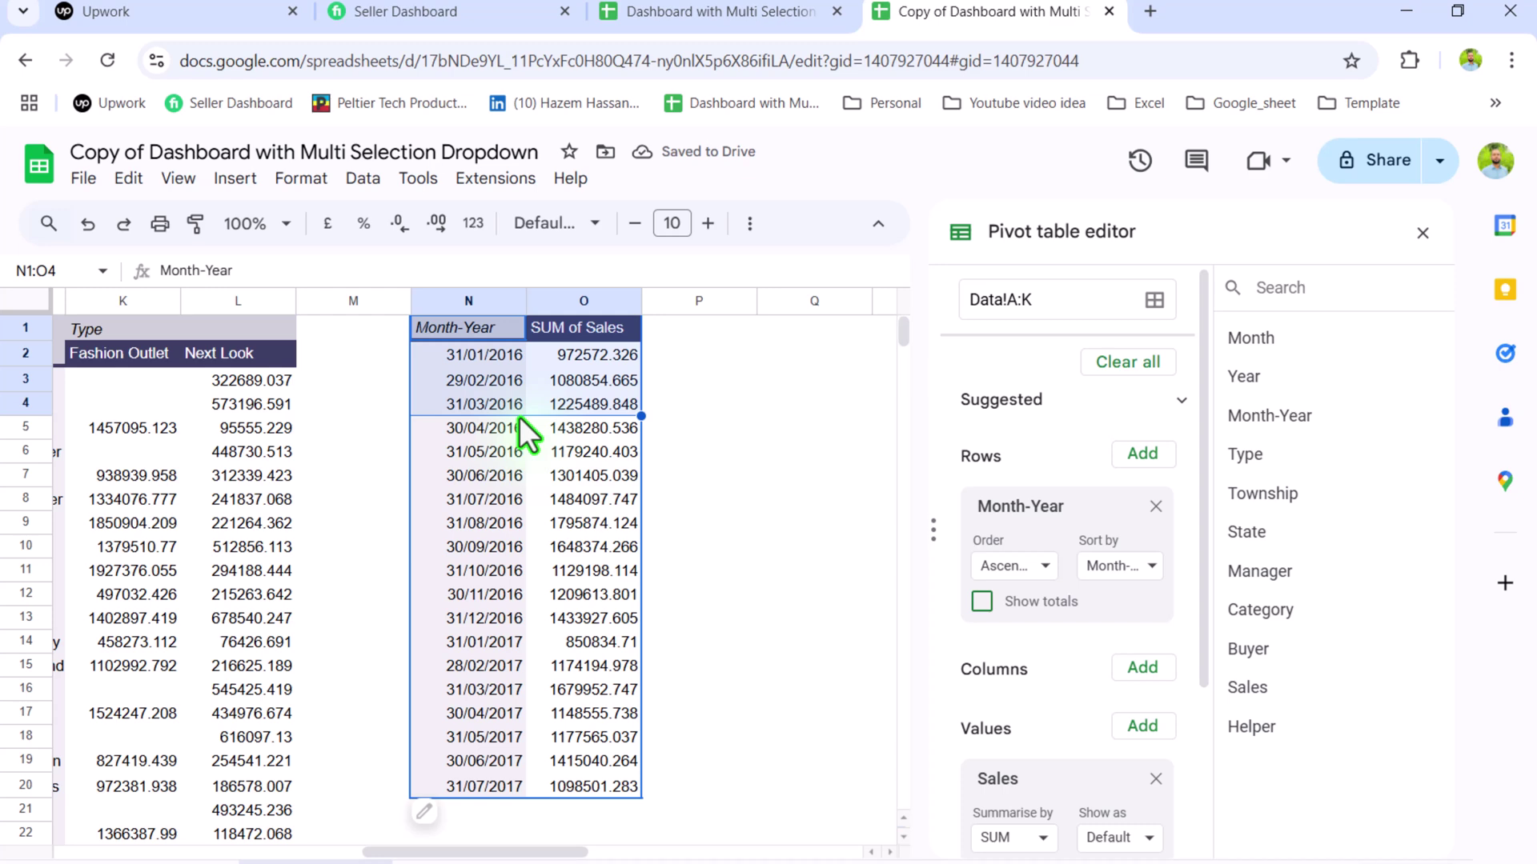
Step: Format the Month-Year column N with the custom date format Aug-1930, showing abbreviated month and full year
{"action": "key", "text": "Down"}
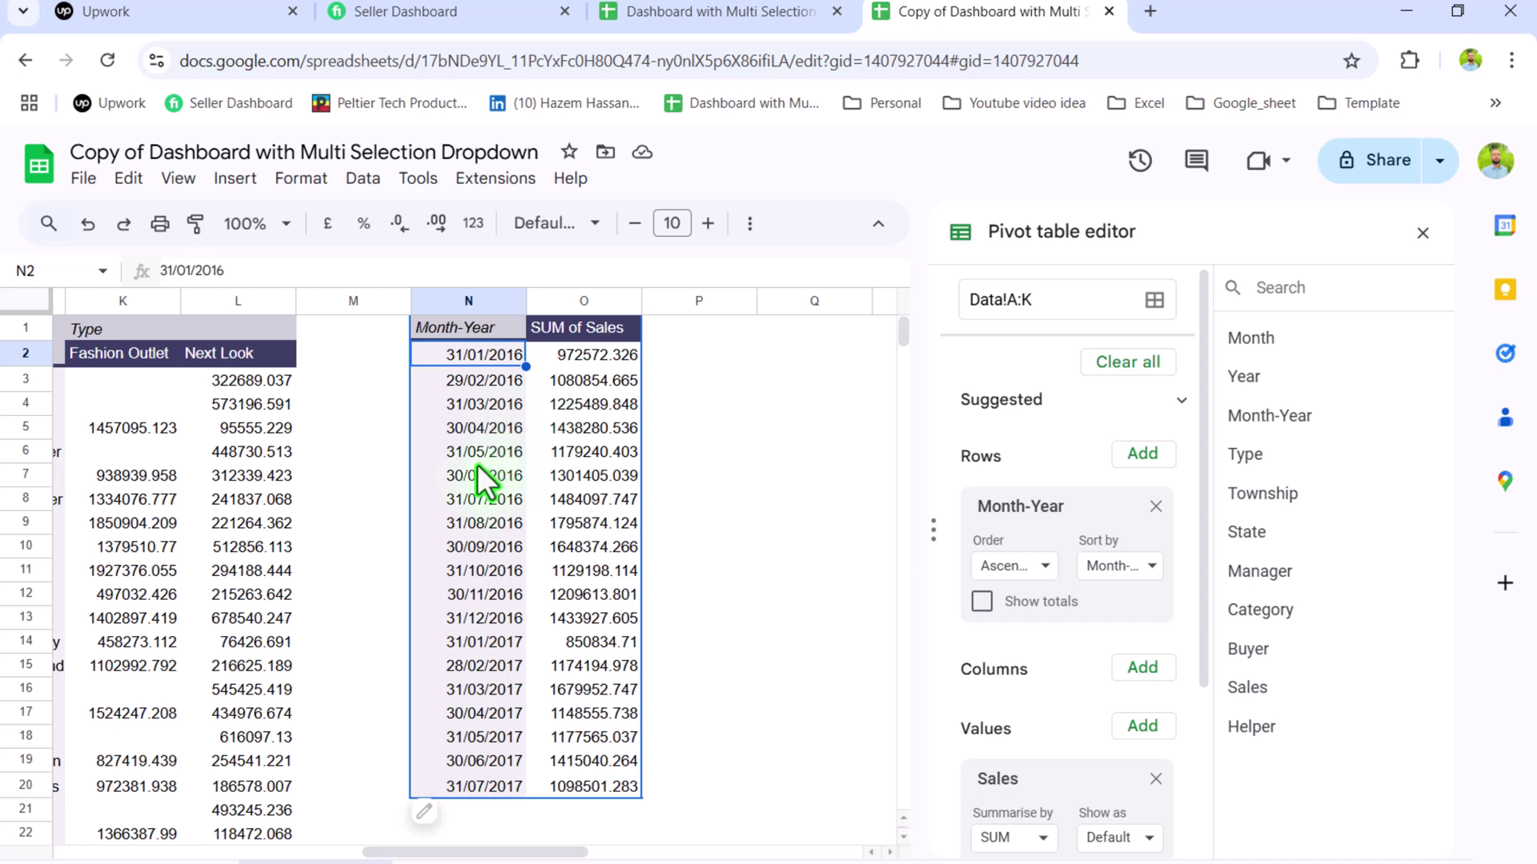
{"action": "left_click", "coordinate": [463, 302]}
{"action": "left_click", "coordinate": [473, 225]}
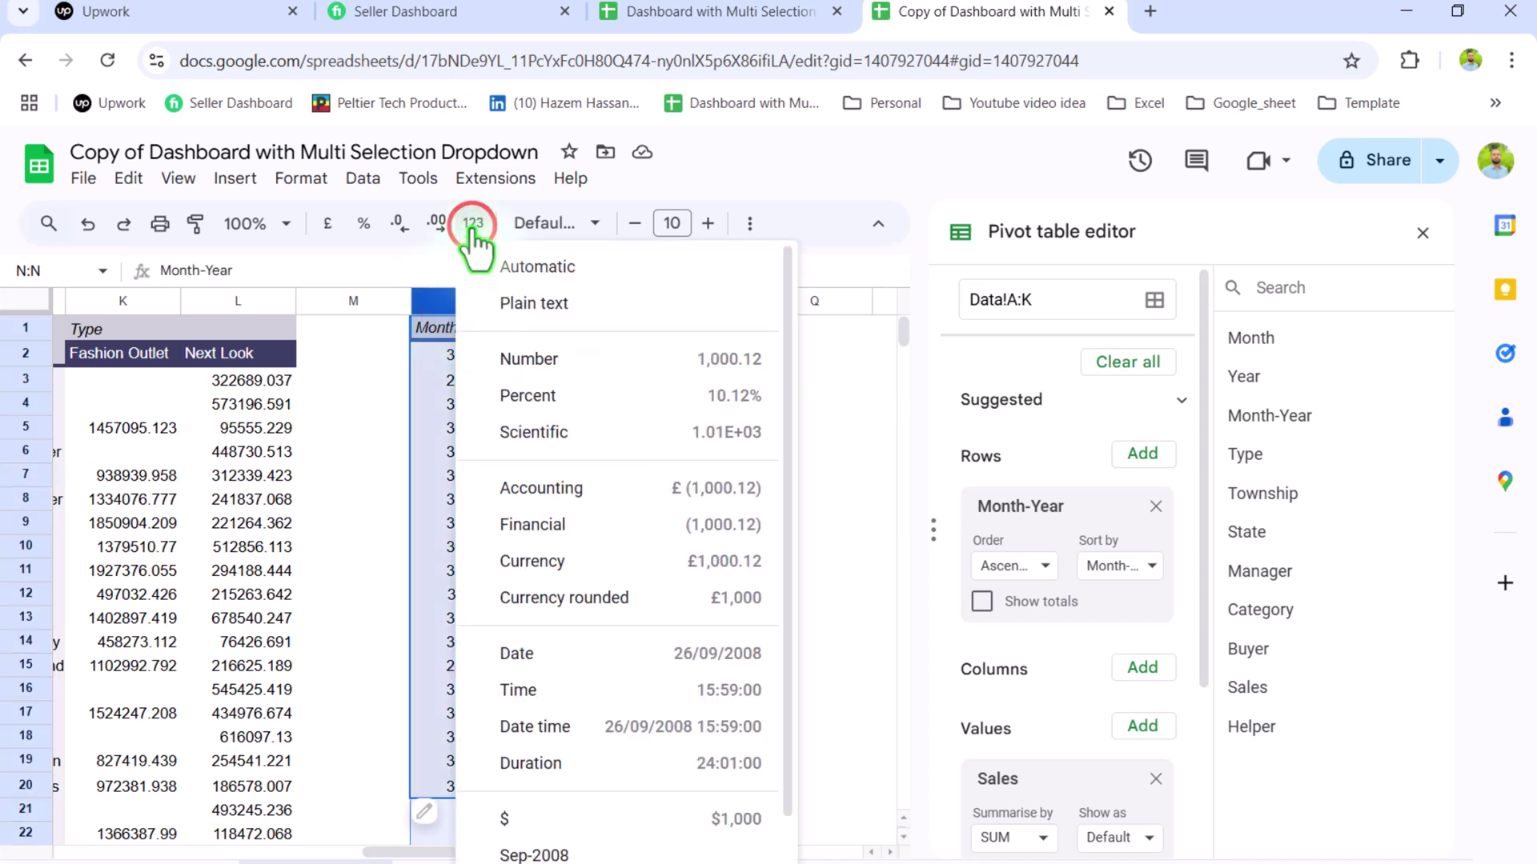
{"action": "scroll", "coordinate": [514, 292], "scroll_direction": "down", "scroll_amount": 2}
{"action": "left_click", "coordinate": [620, 852]}
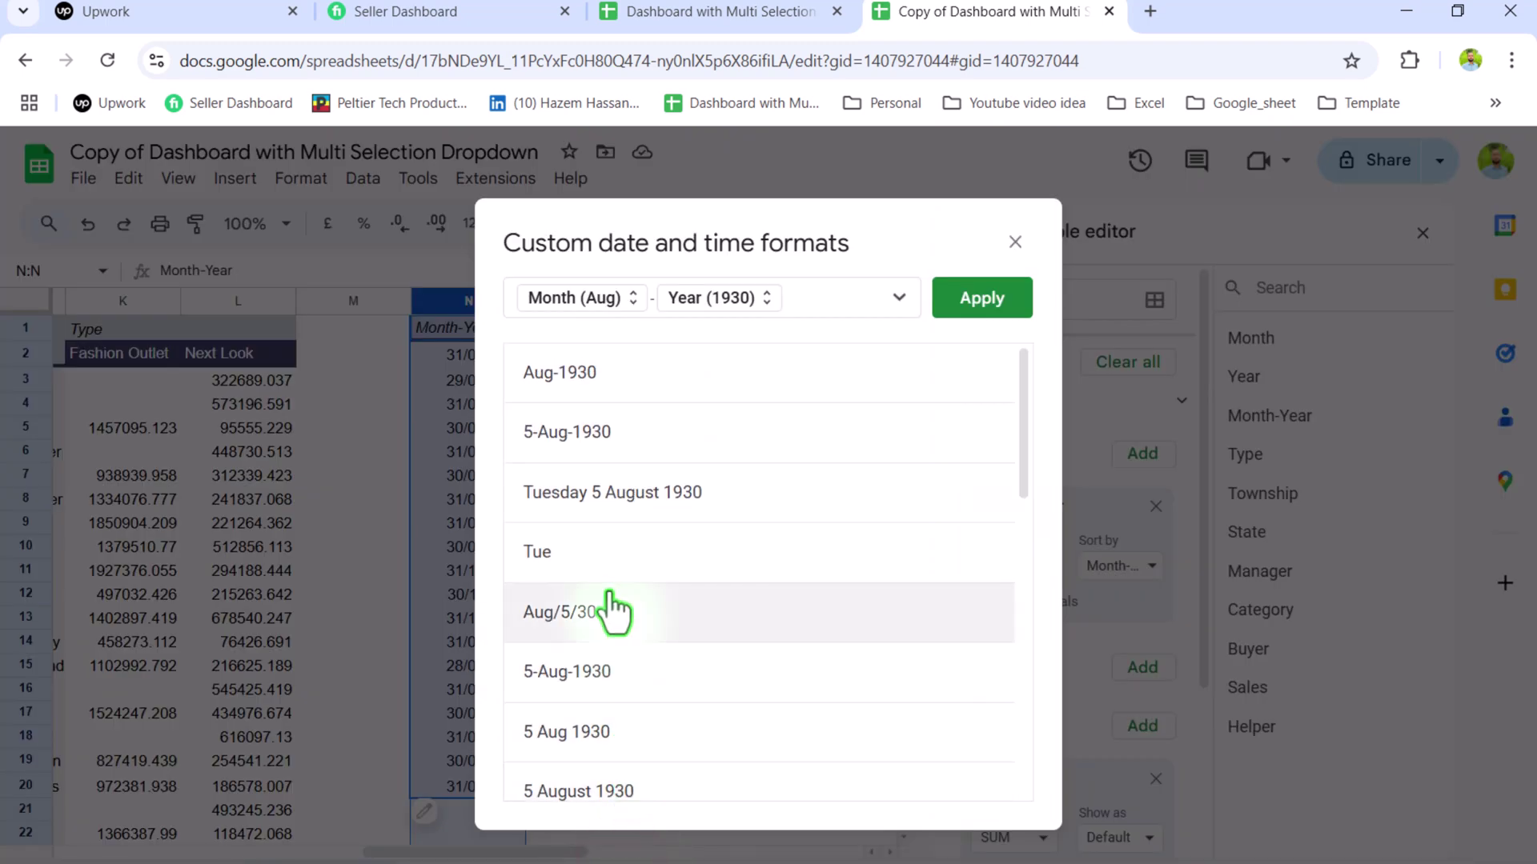
{"action": "left_click", "coordinate": [610, 382]}
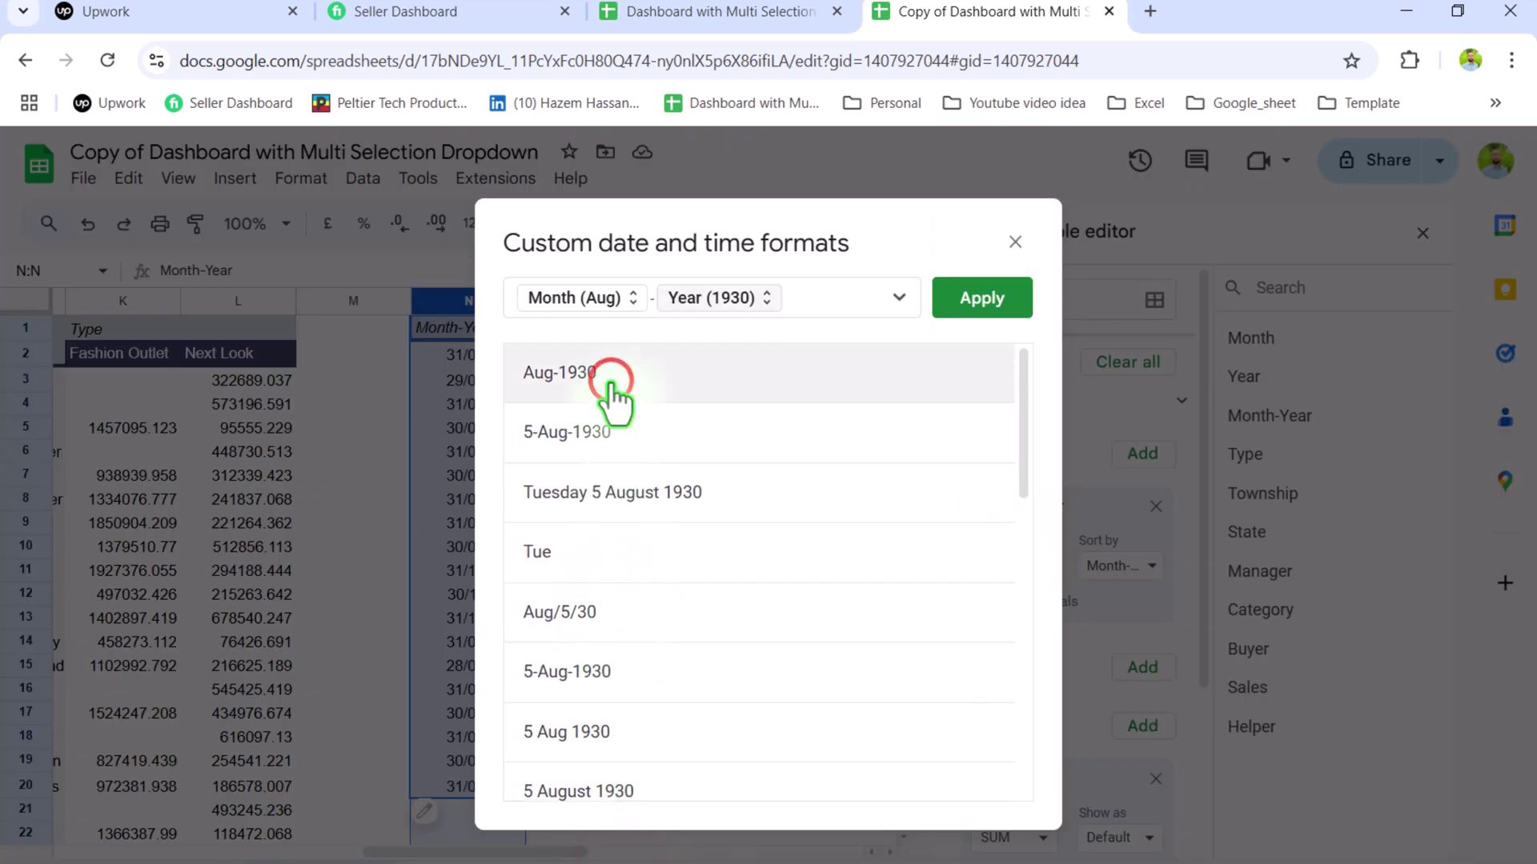
{"action": "left_click", "coordinate": [983, 298]}
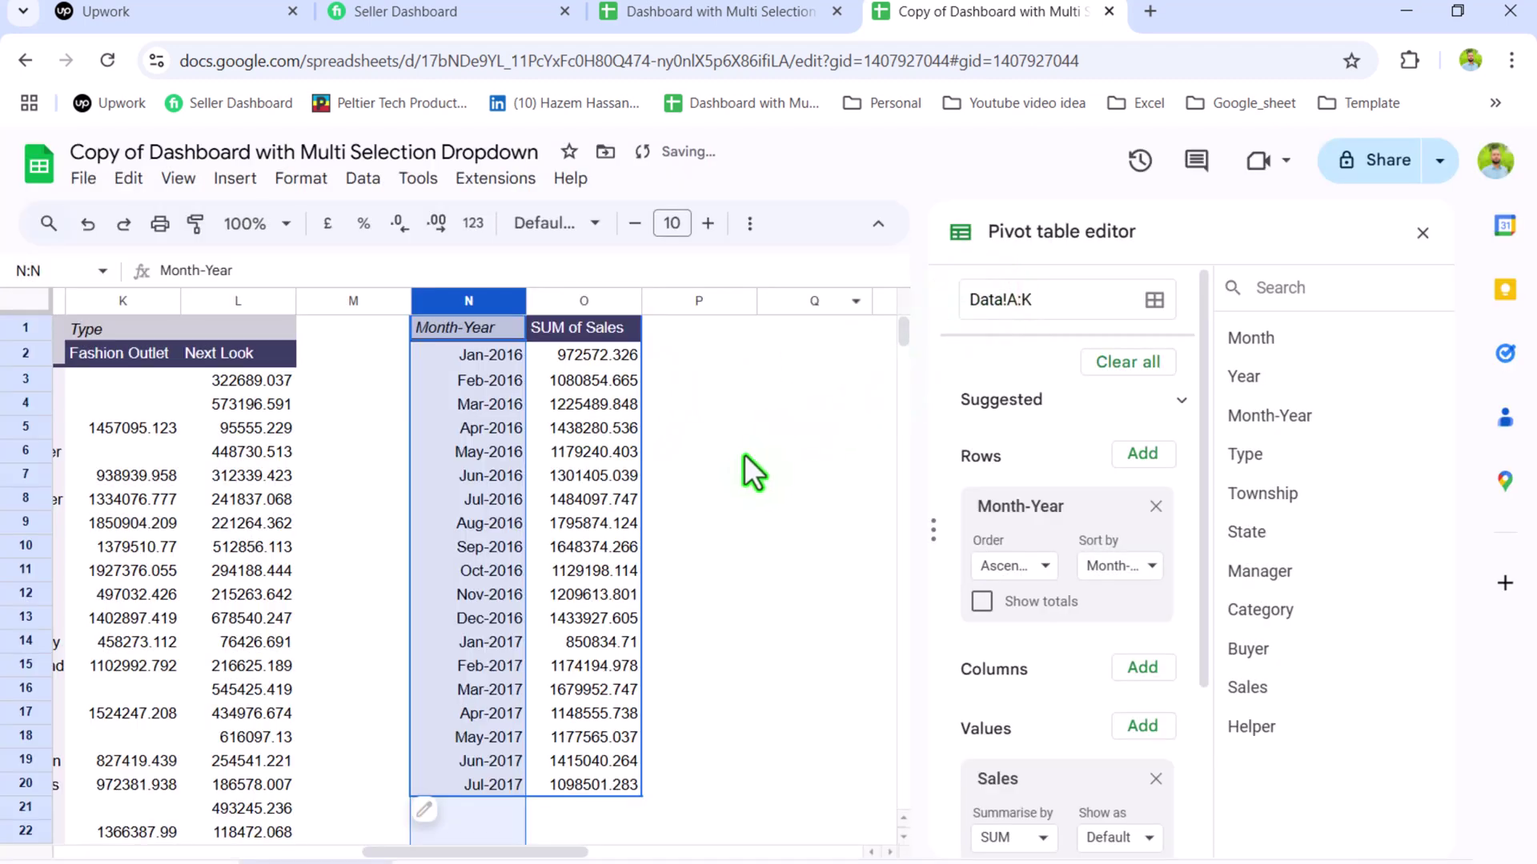
Step: Insert a chart from the Month-Year pivot table columns N1:O50 and treat its column N labels as text
{"action": "left_click_drag", "start_coordinate": [488, 329], "coordinate": [613, 840]}
{"action": "scroll", "coordinate": [301, 318], "scroll_direction": "up", "scroll_amount": 10}
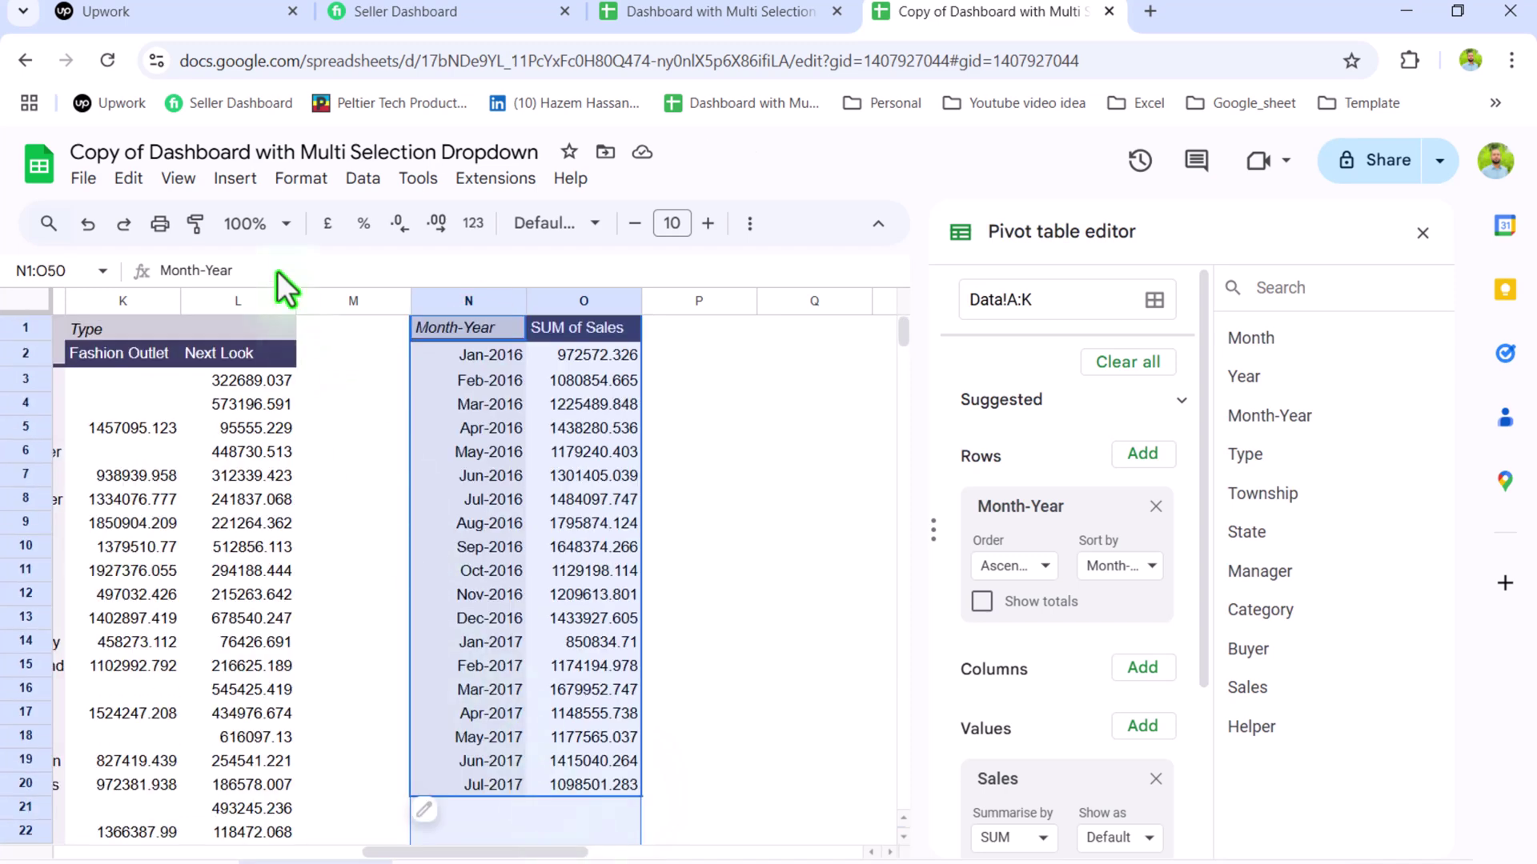
{"action": "left_click", "coordinate": [226, 176]}
{"action": "left_click", "coordinate": [292, 440]}
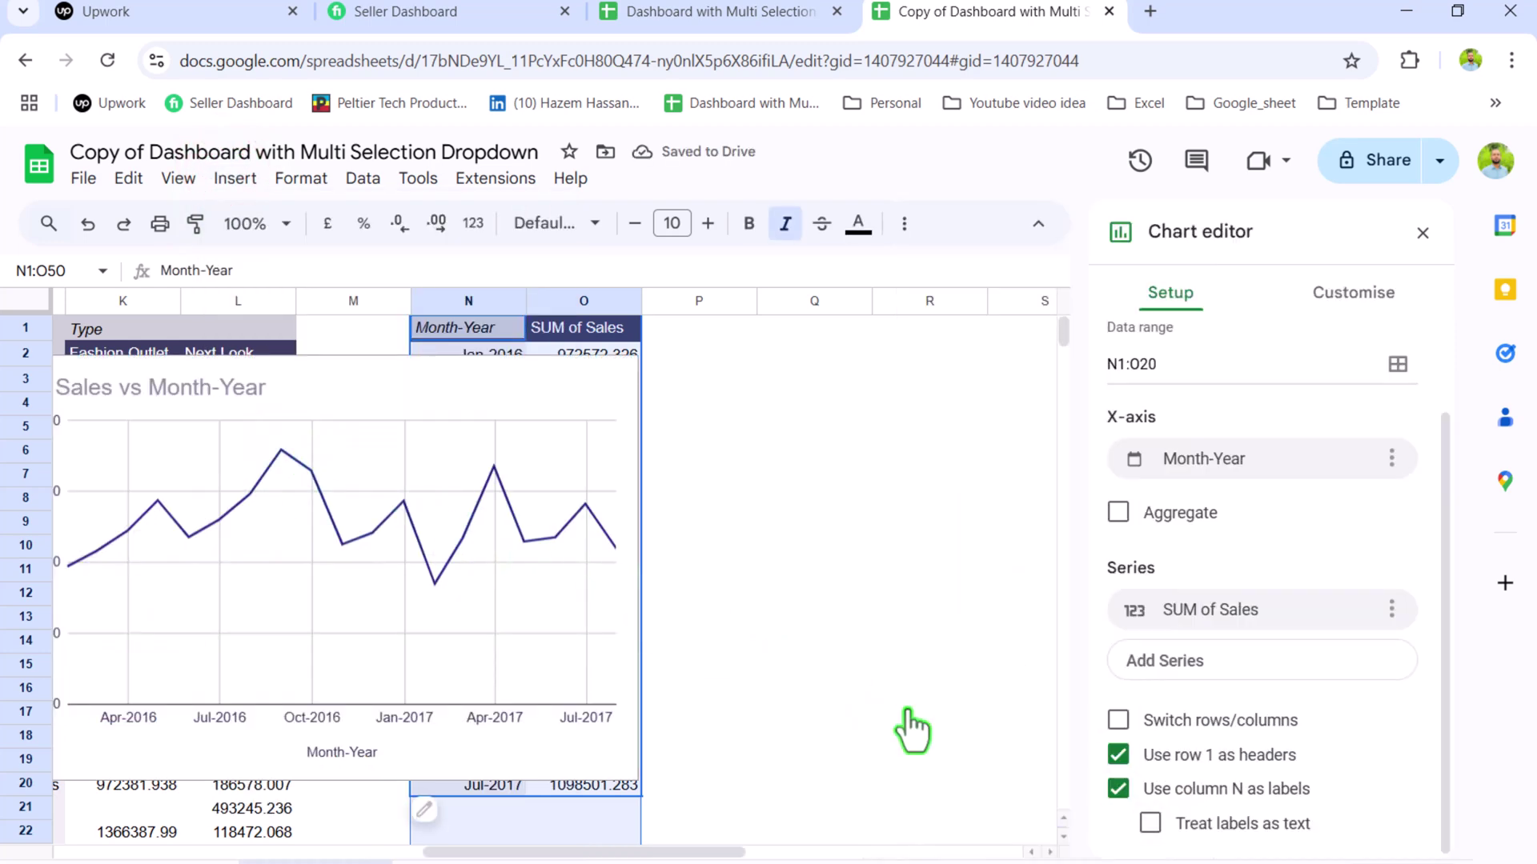
{"action": "left_click", "coordinate": [1150, 824]}
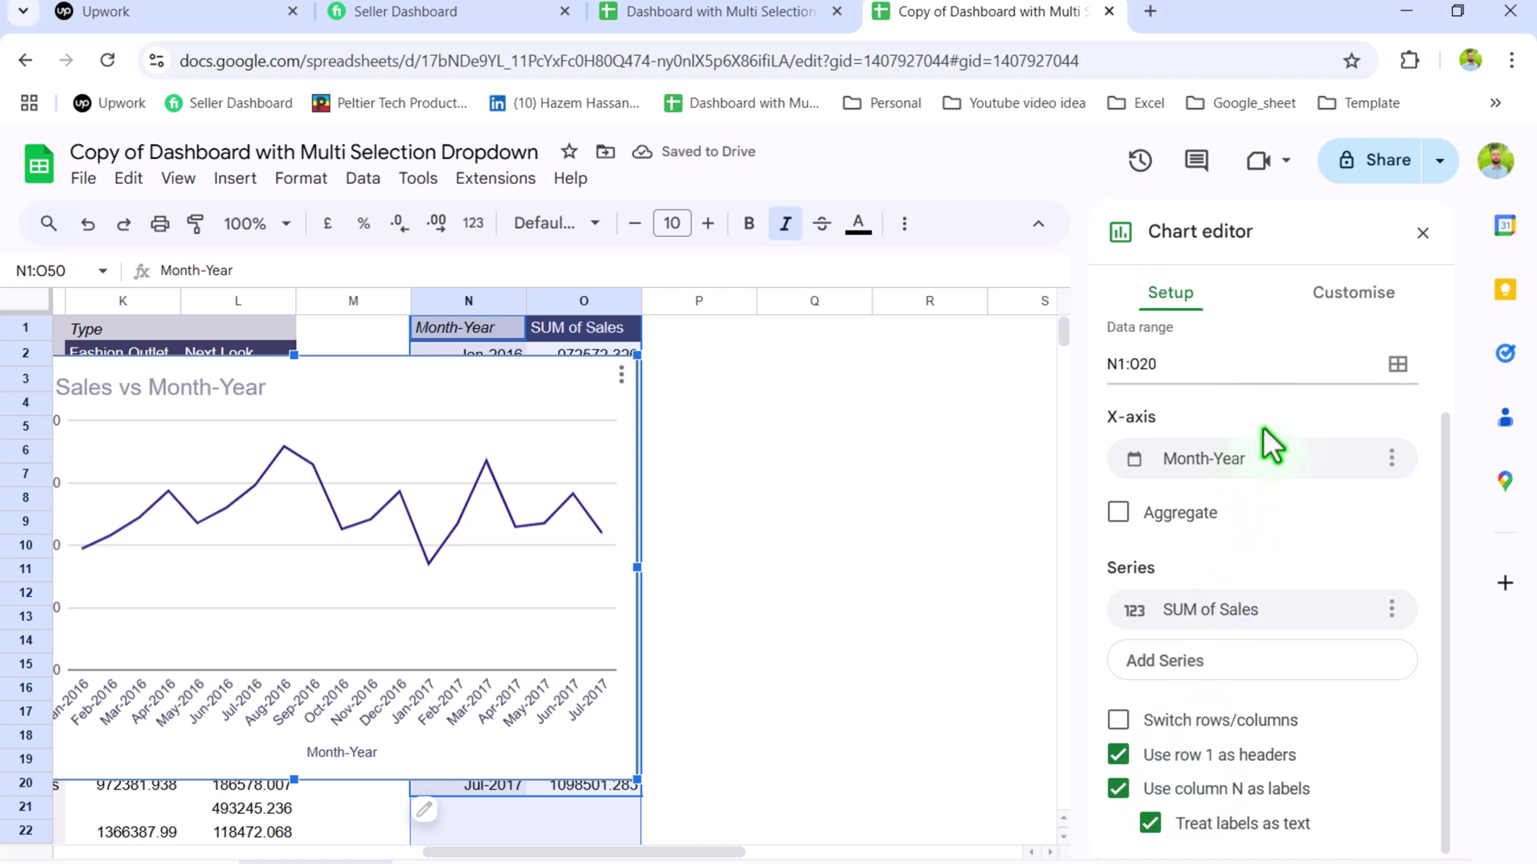
Step: Change the Month-Year sales chart to a smooth line chart
{"action": "scroll", "coordinate": [1274, 387], "scroll_direction": "up", "scroll_amount": 3}
{"action": "left_click", "coordinate": [1241, 386]}
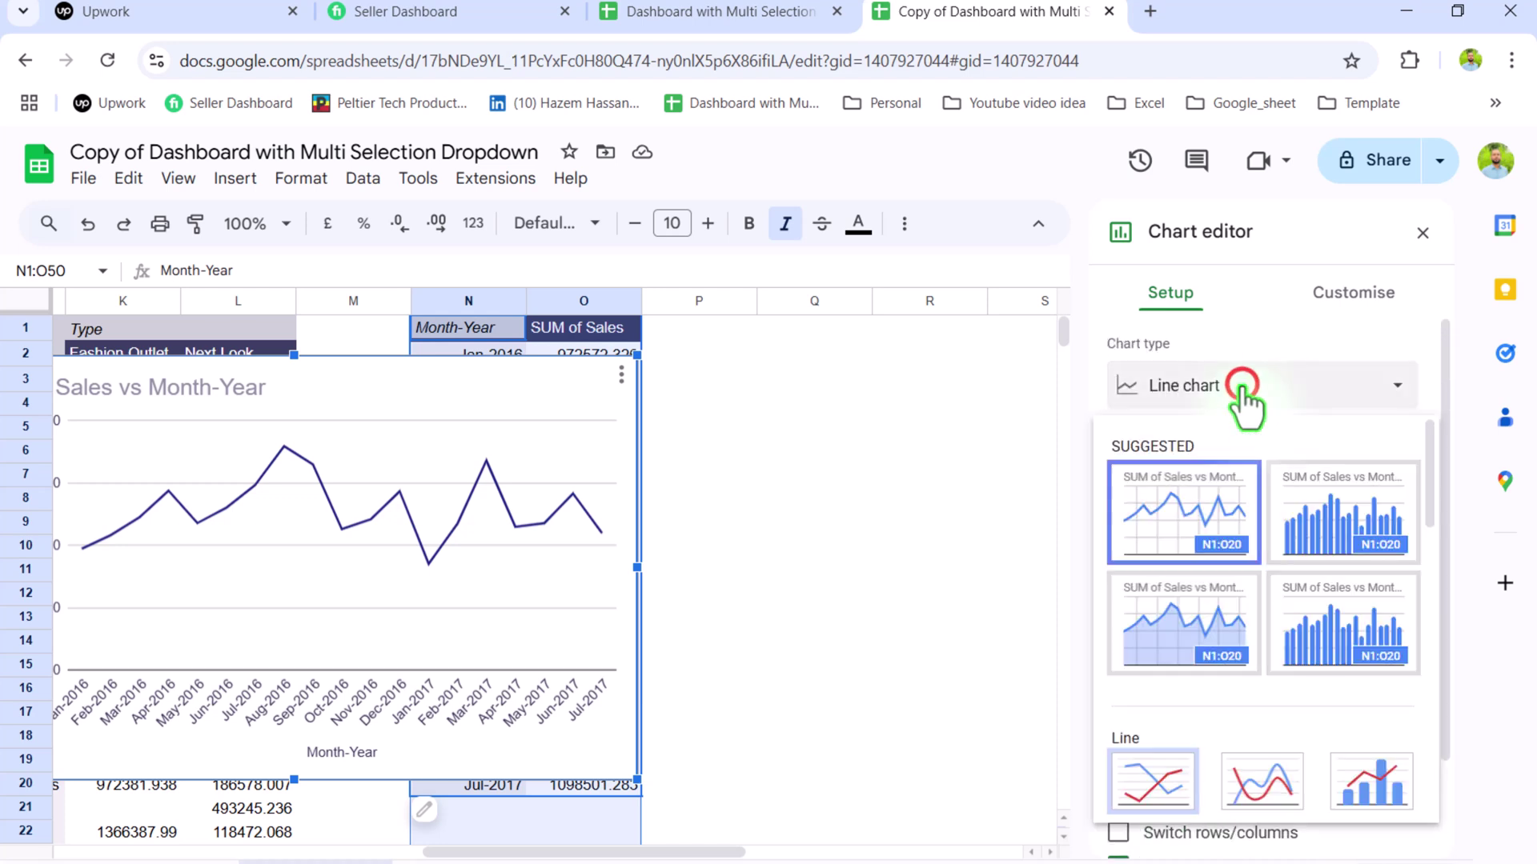
{"action": "left_click", "coordinate": [1239, 780]}
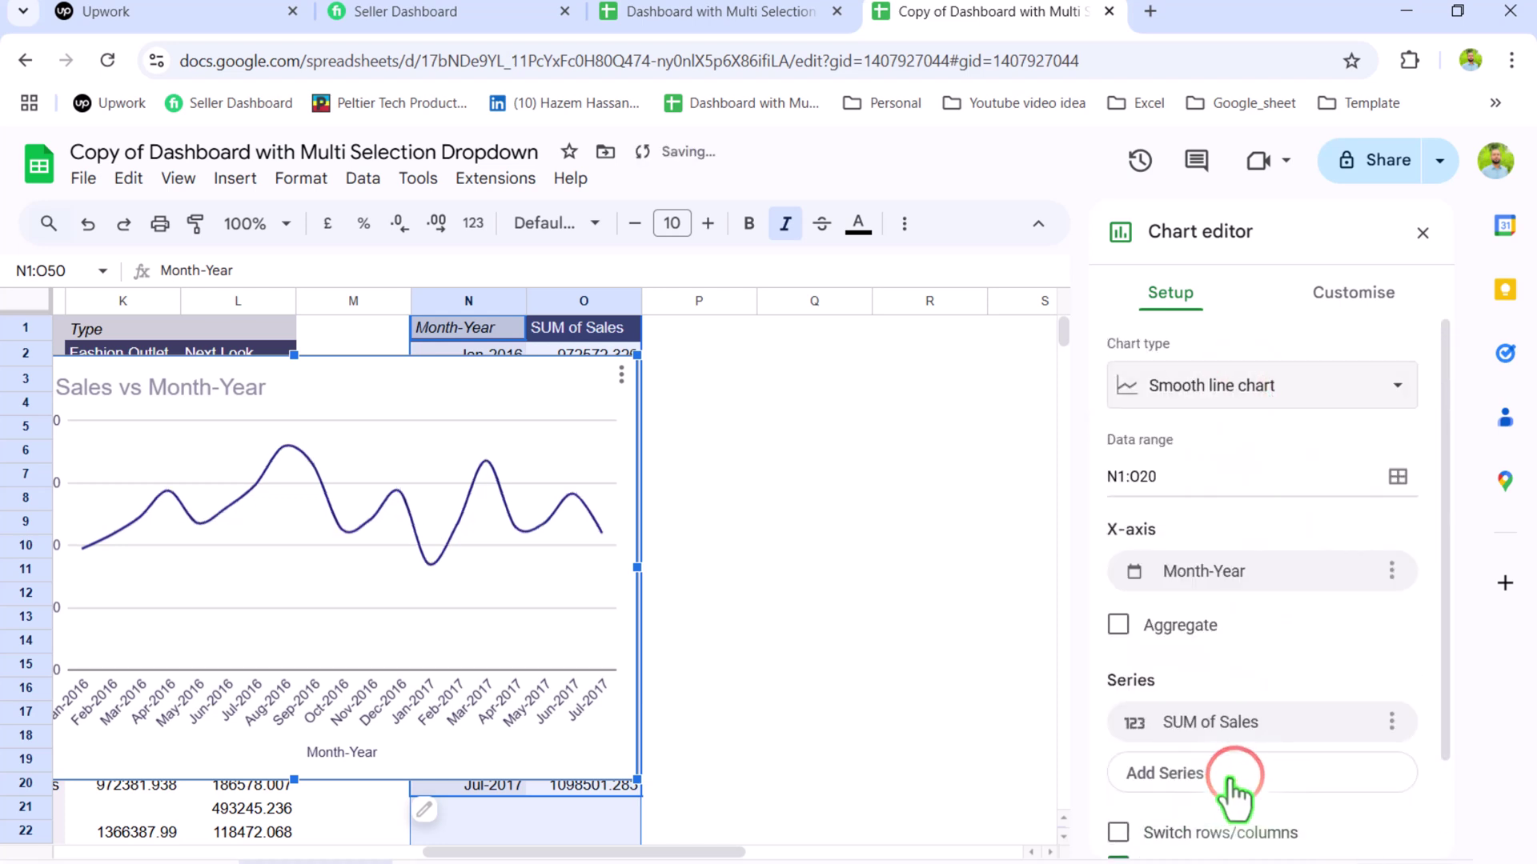
Step: Transfer the Month-Year smooth line chart to the dashboard sheet, pasting it at E26 below the category column chart
{"action": "left_click_drag", "start_coordinate": [704, 853], "coordinate": [586, 852]}
{"action": "left_click", "coordinate": [357, 668]}
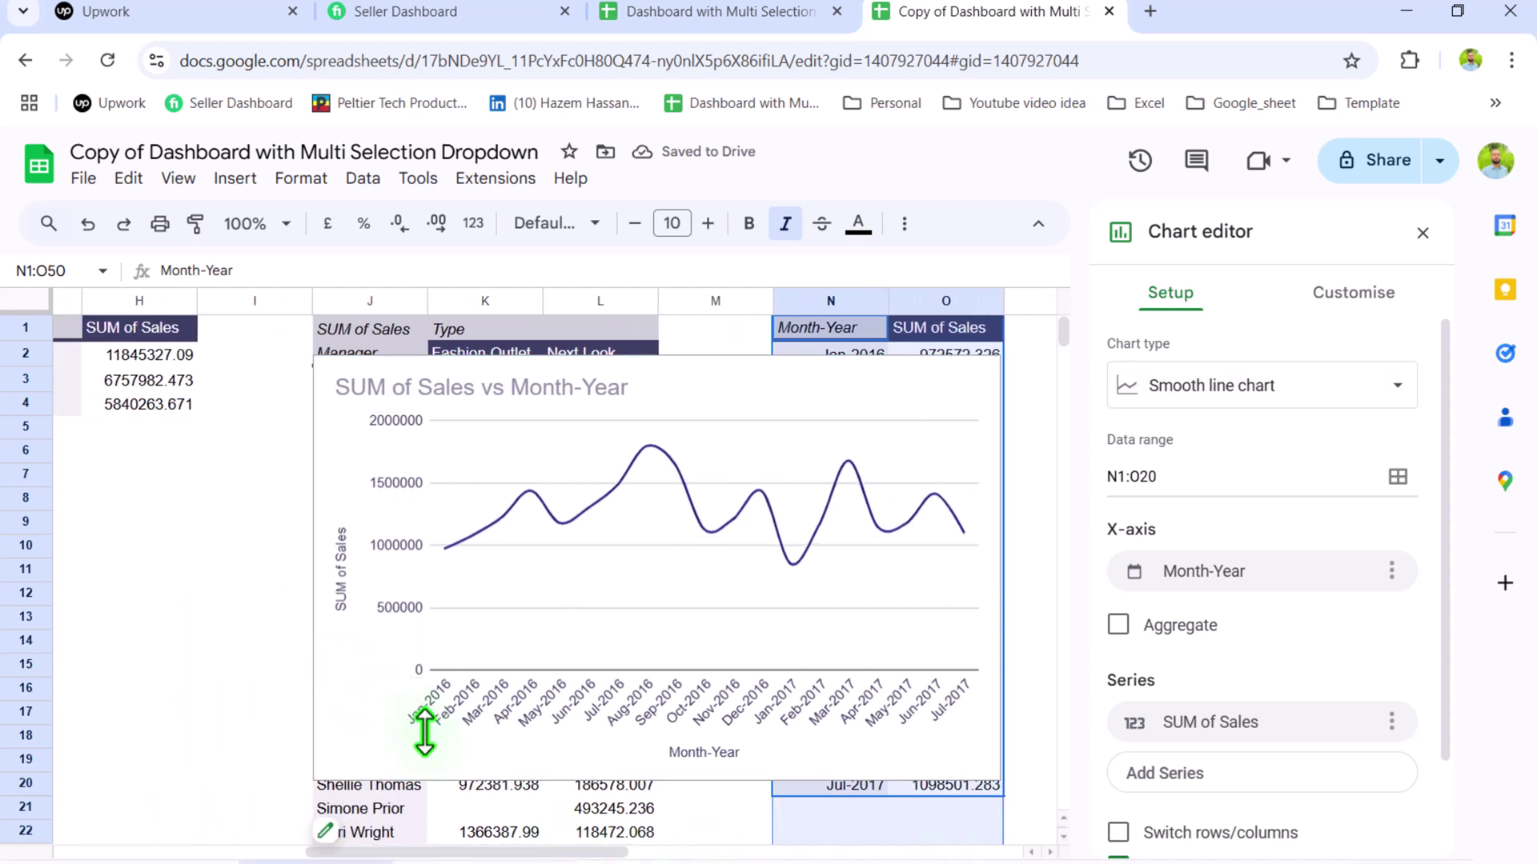
{"action": "key", "text": "ctrl+shift+Page_Up"}
{"action": "scroll", "coordinate": [429, 676], "scroll_direction": "down", "scroll_amount": 5}
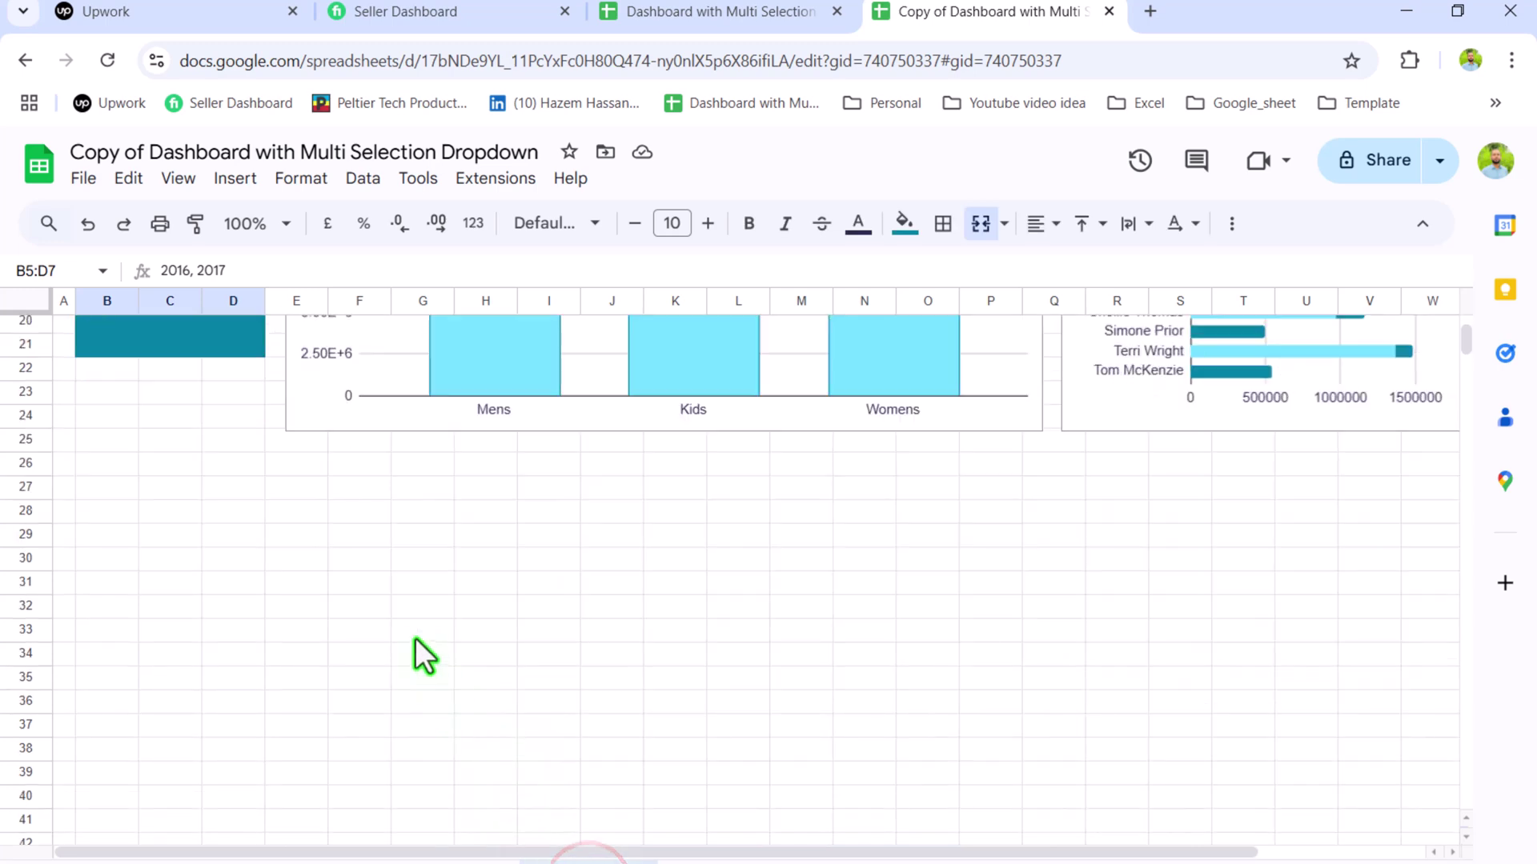
{"action": "left_click", "coordinate": [302, 475]}
{"action": "key", "text": "ctrl+v"}
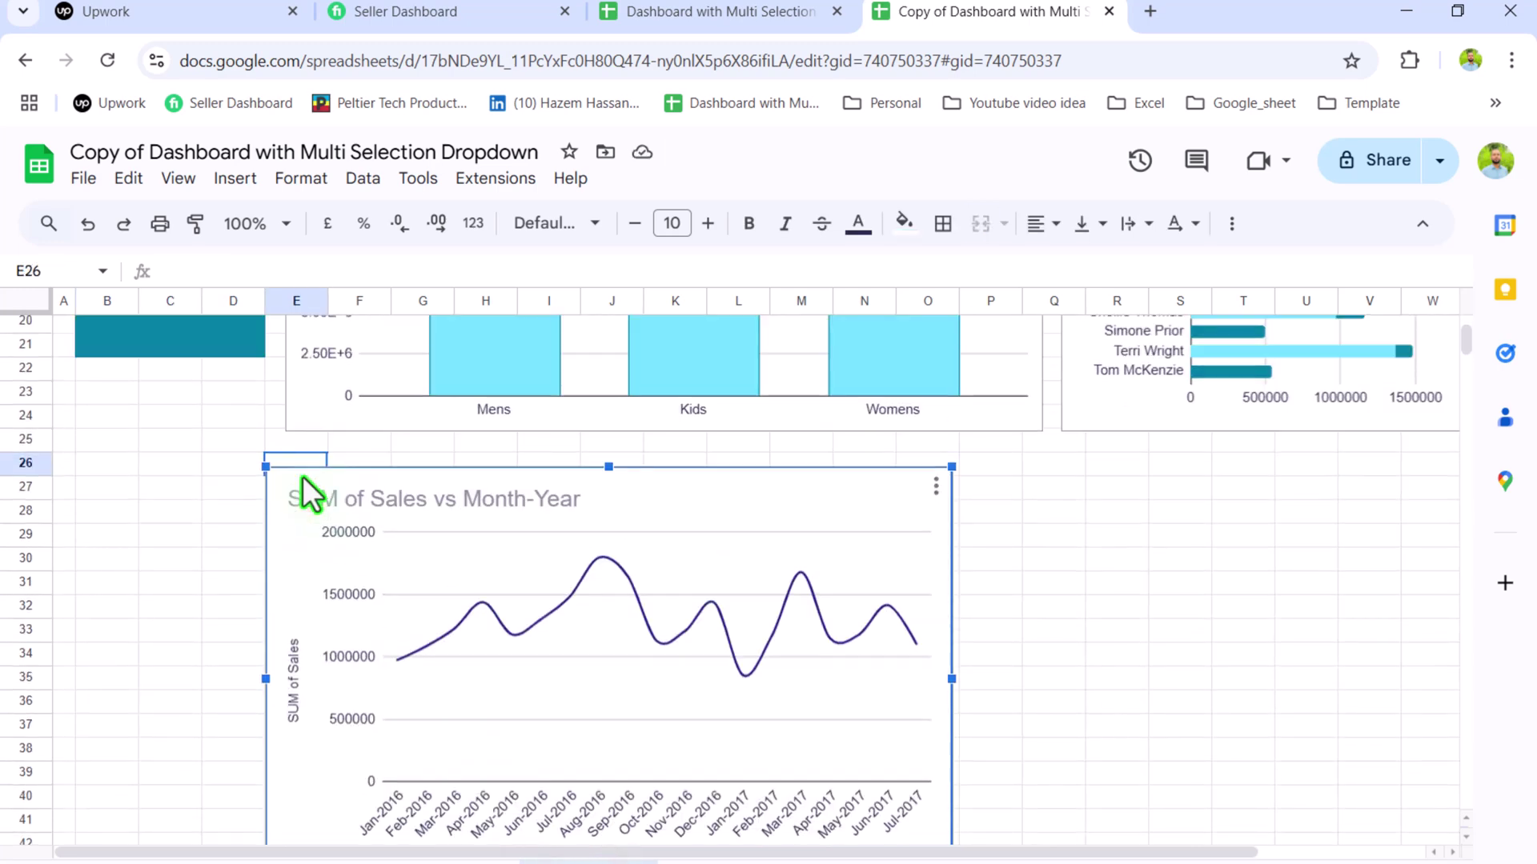
Step: Select NSW, NT and SA in the dashboard's Select State dropdown and check how the charts respond
{"action": "scroll", "coordinate": [303, 477], "scroll_direction": "up", "scroll_amount": 6}
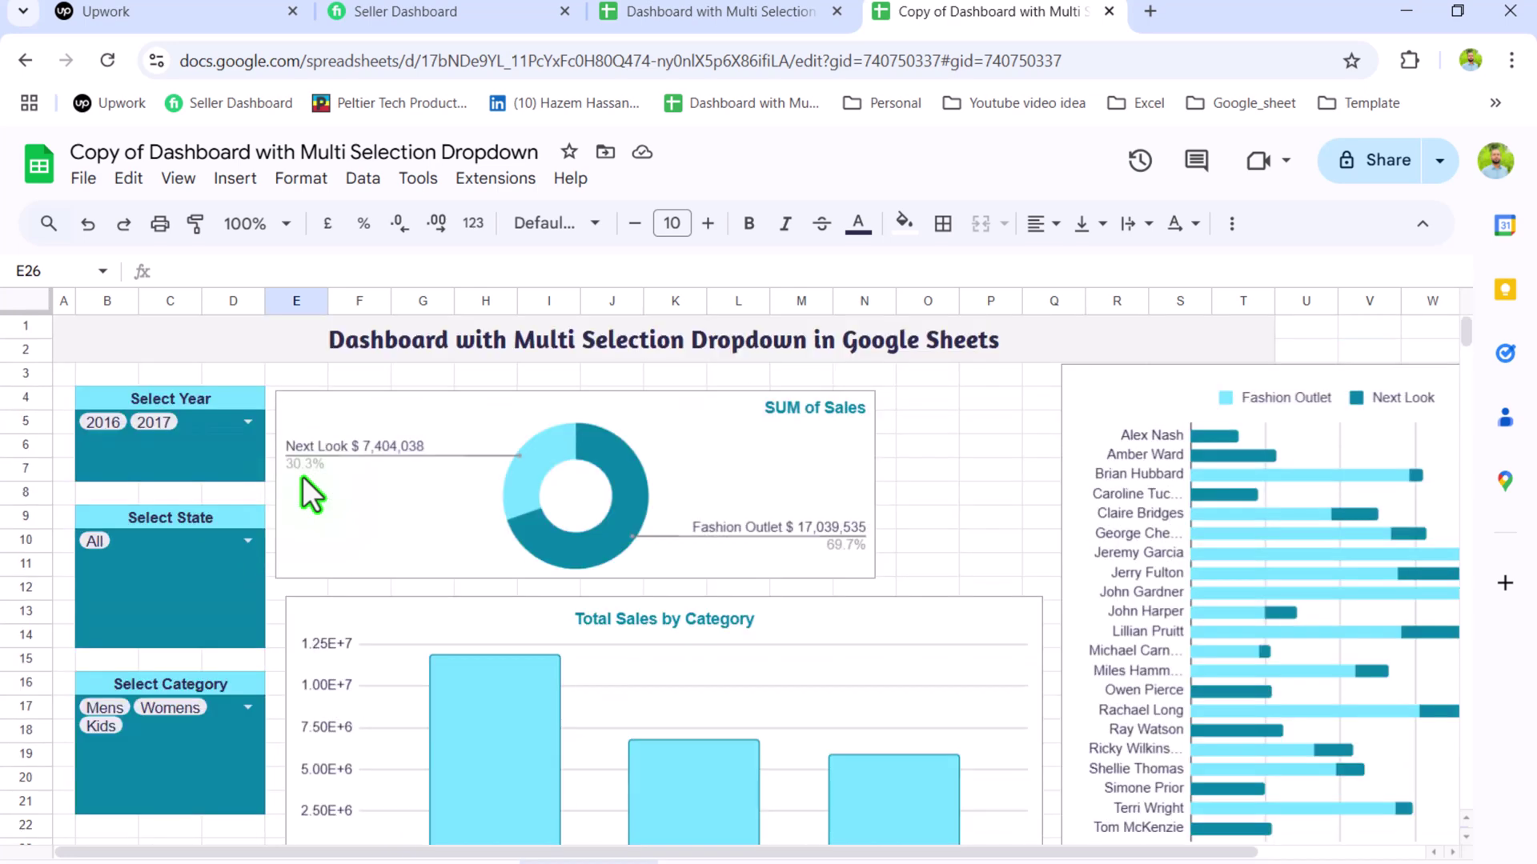
{"action": "left_click", "coordinate": [250, 547]}
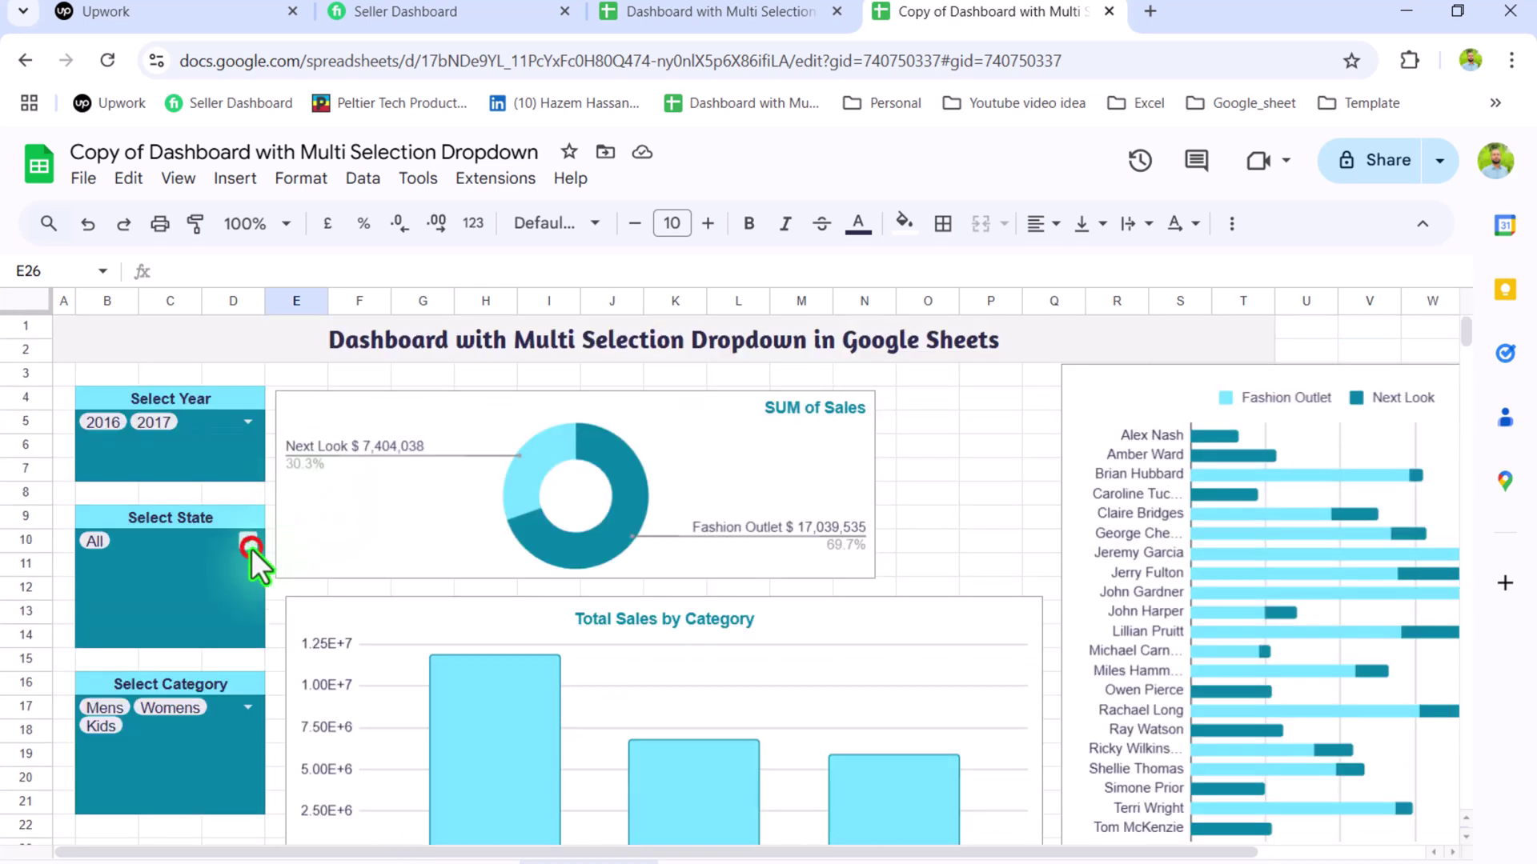
{"action": "left_click", "coordinate": [247, 713]}
{"action": "left_click", "coordinate": [218, 738]}
{"action": "left_click", "coordinate": [210, 777]}
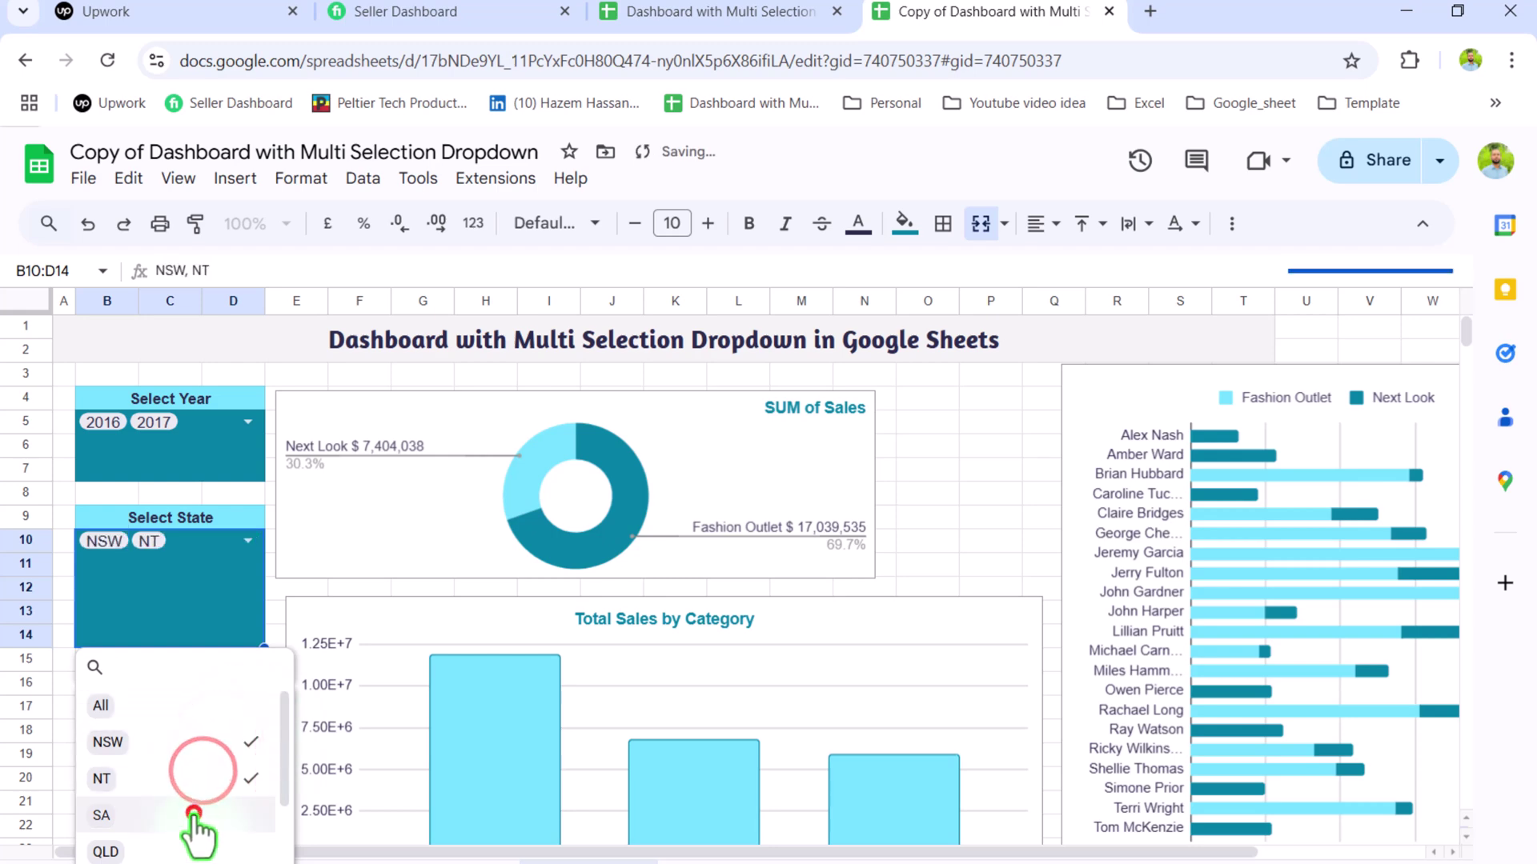
{"action": "left_click", "coordinate": [193, 813]}
{"action": "scroll", "coordinate": [299, 799], "scroll_direction": "down", "scroll_amount": 3}
{"action": "left_click", "coordinate": [1039, 695]}
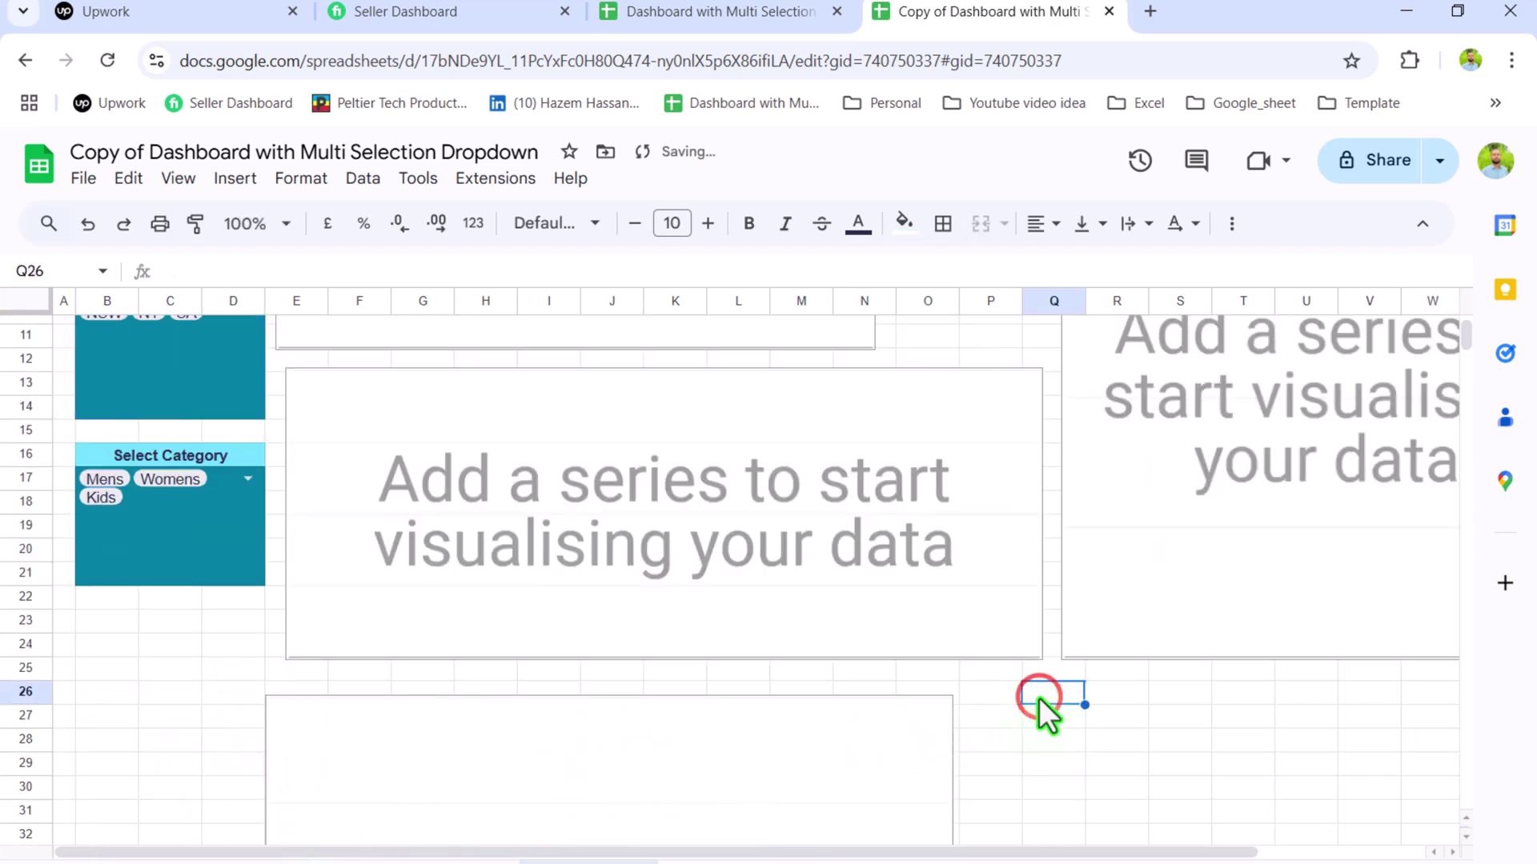
{"action": "scroll", "coordinate": [1040, 704], "scroll_direction": "up", "scroll_amount": 3}
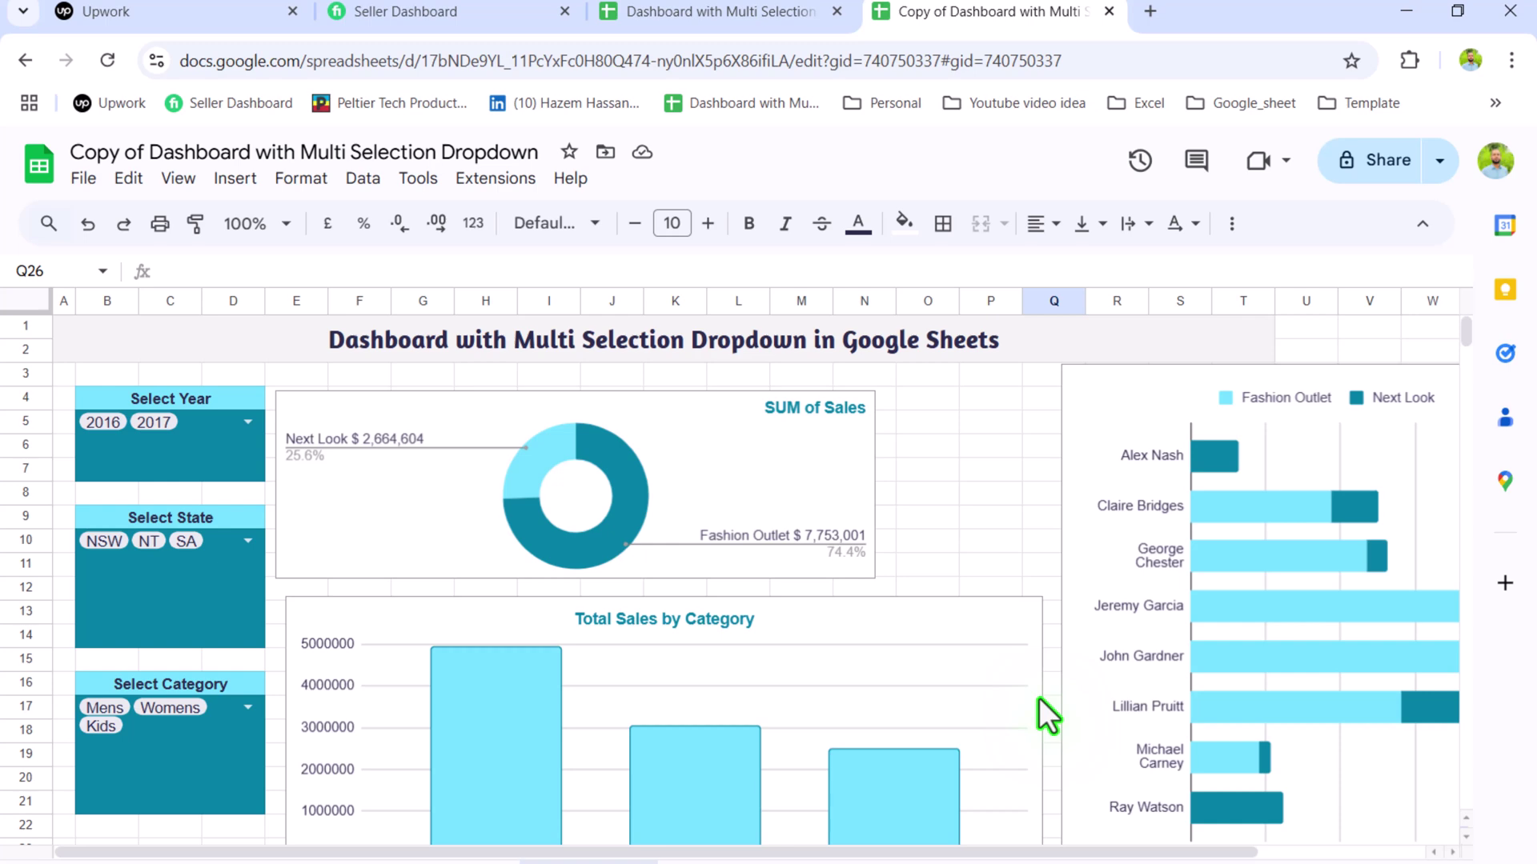
Step: Return to the sheet holding the pivot tables
{"action": "left_click", "coordinate": [312, 862]}
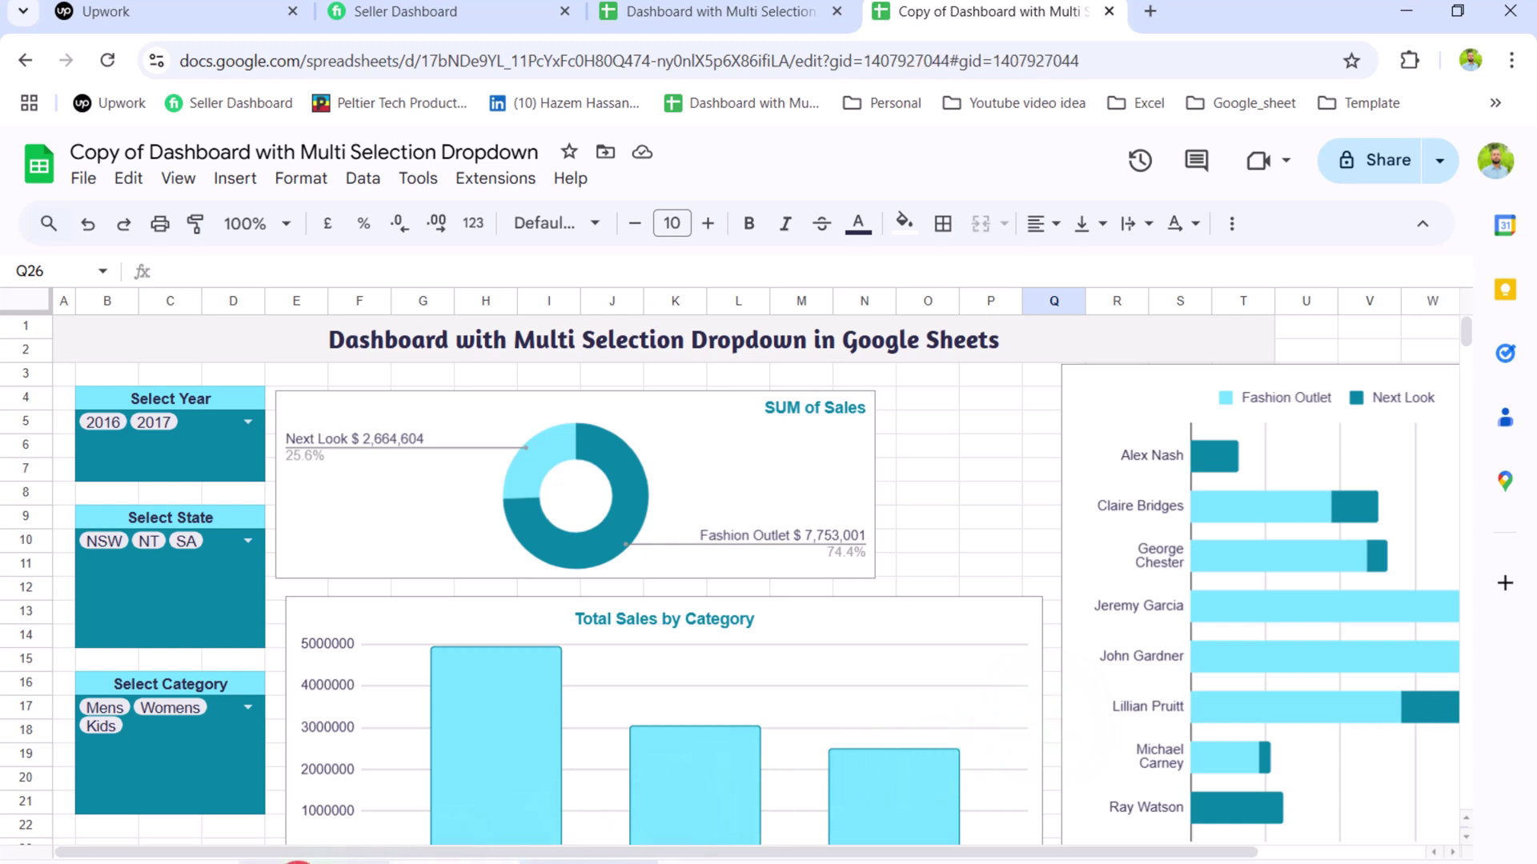